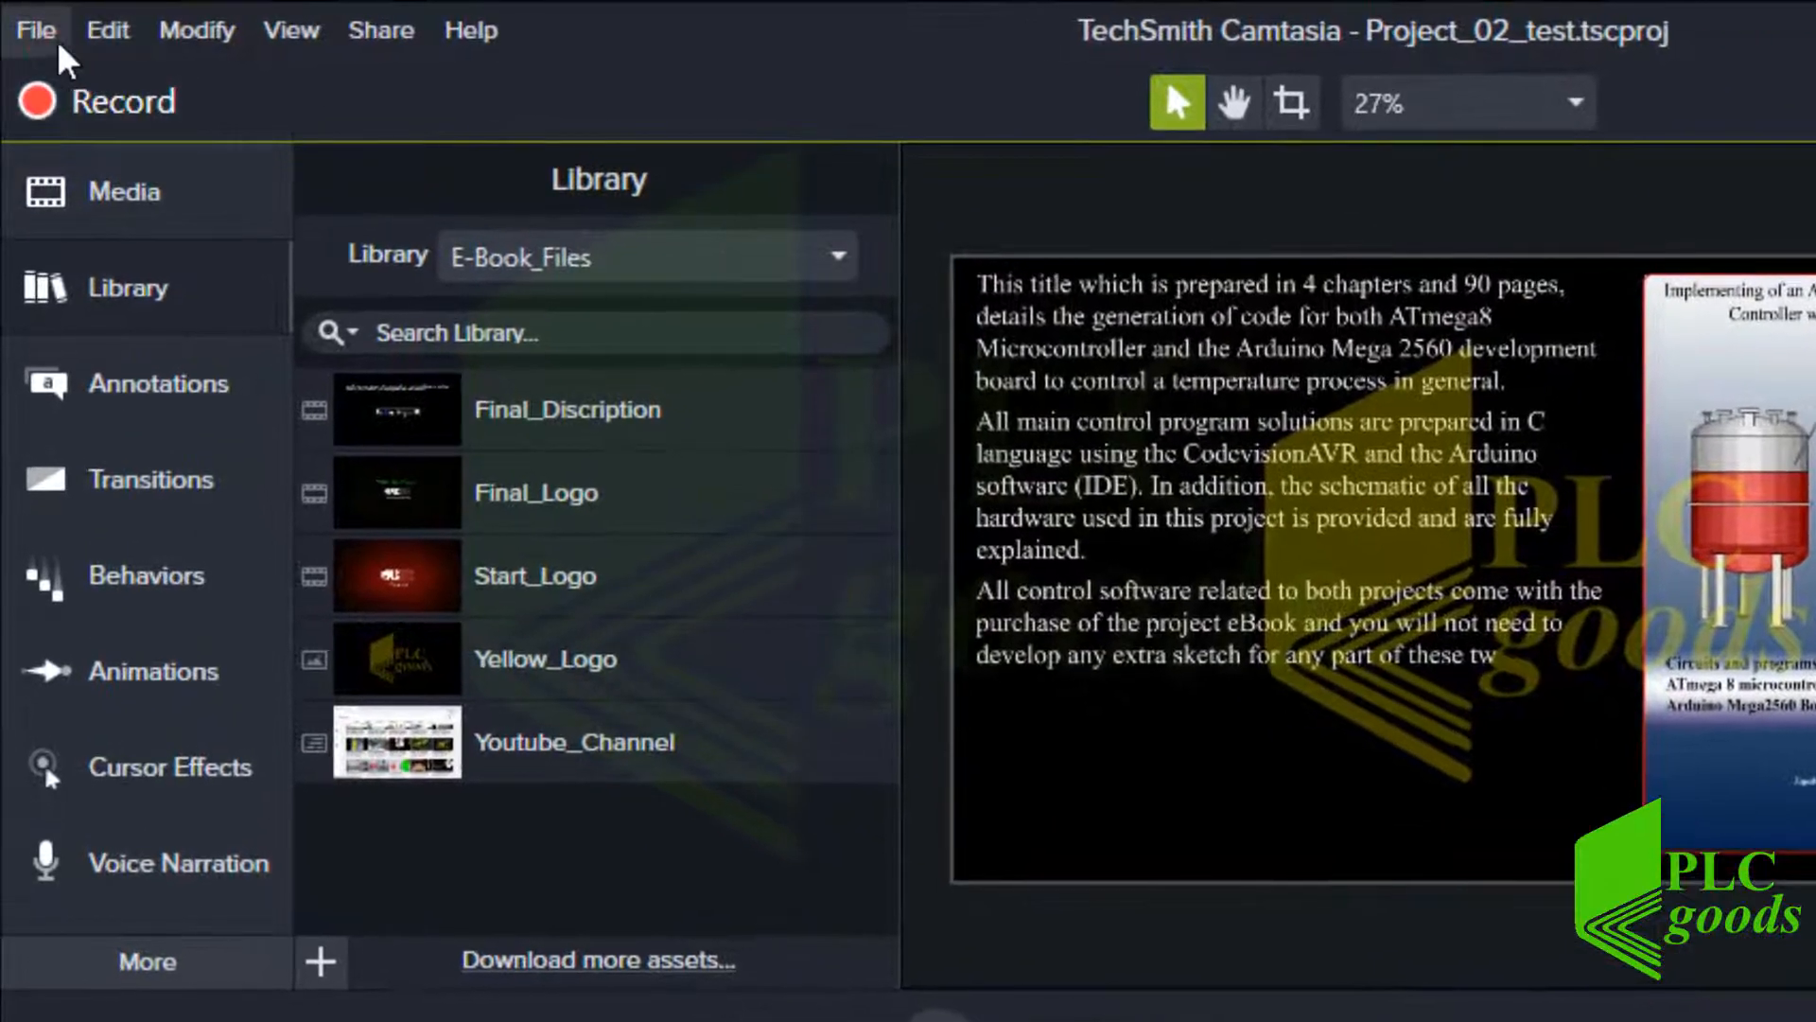
# Start a new project and import Logo_Black.png, logoyellow.png, My Video03.wmv and Powerpoint.mp4 from the Ebook_3 folder
pyautogui.click(33, 28)
pyautogui.click(128, 84)
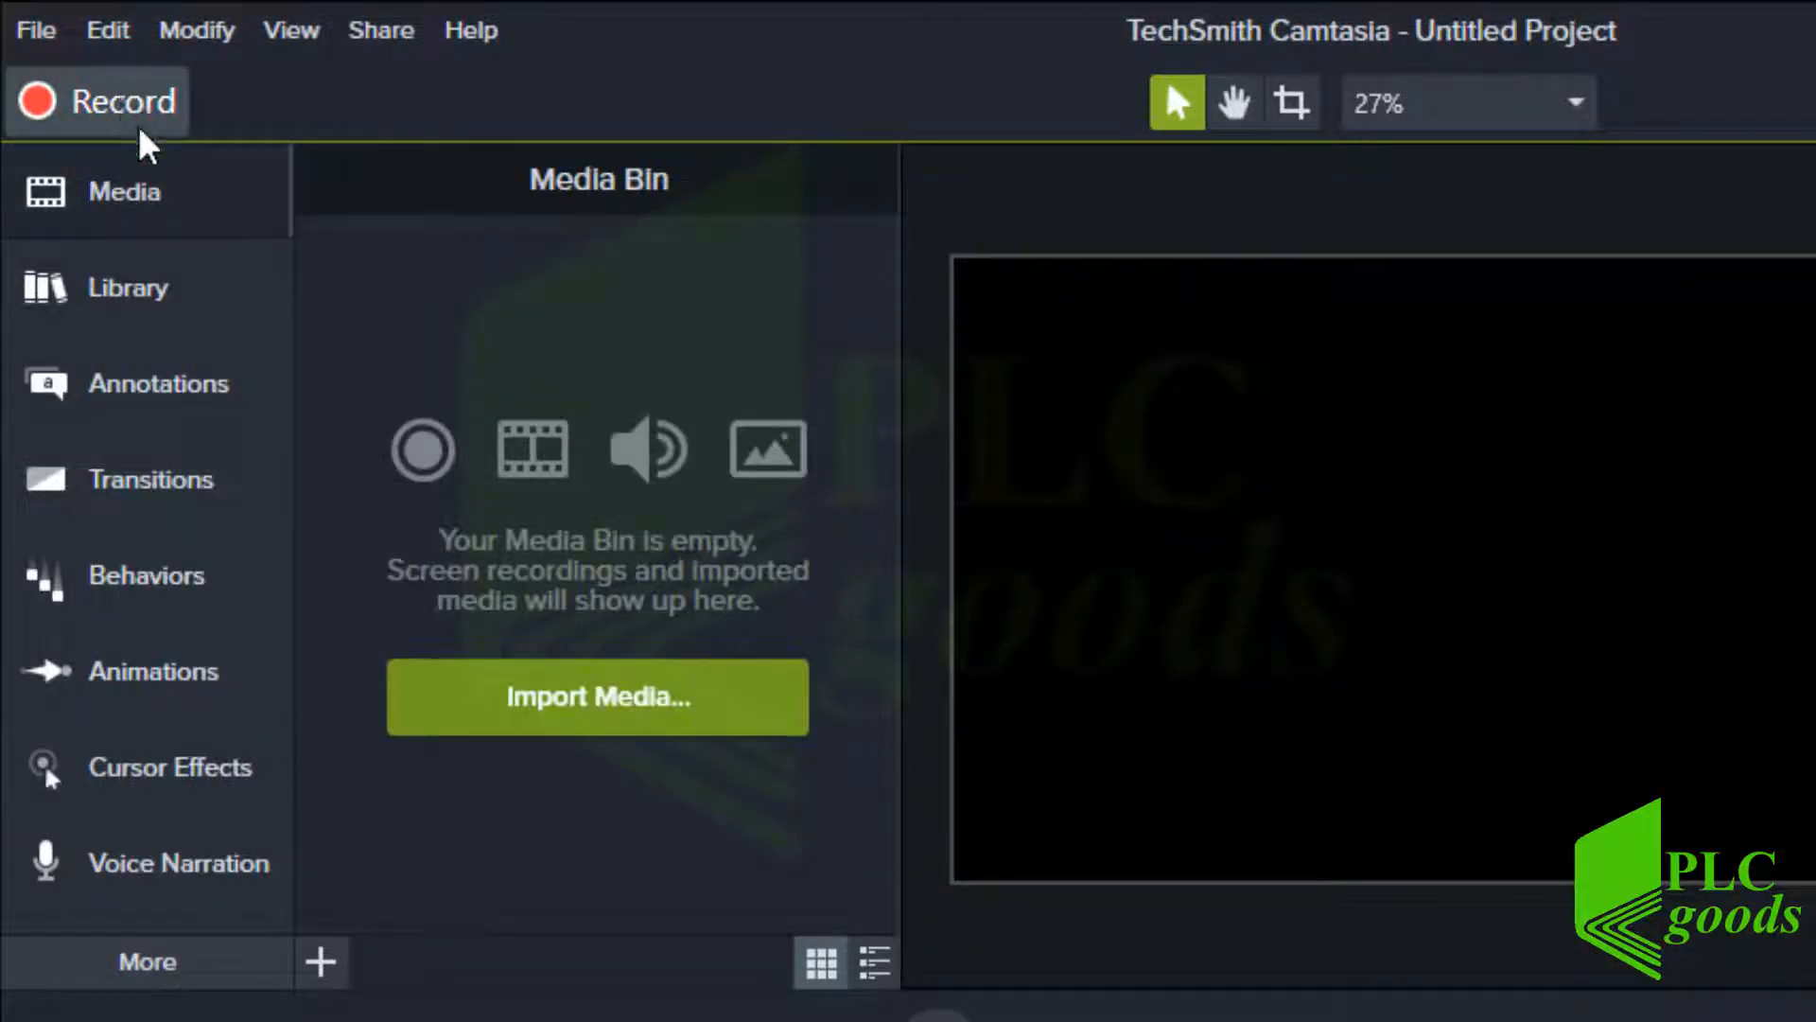
pyautogui.click(577, 706)
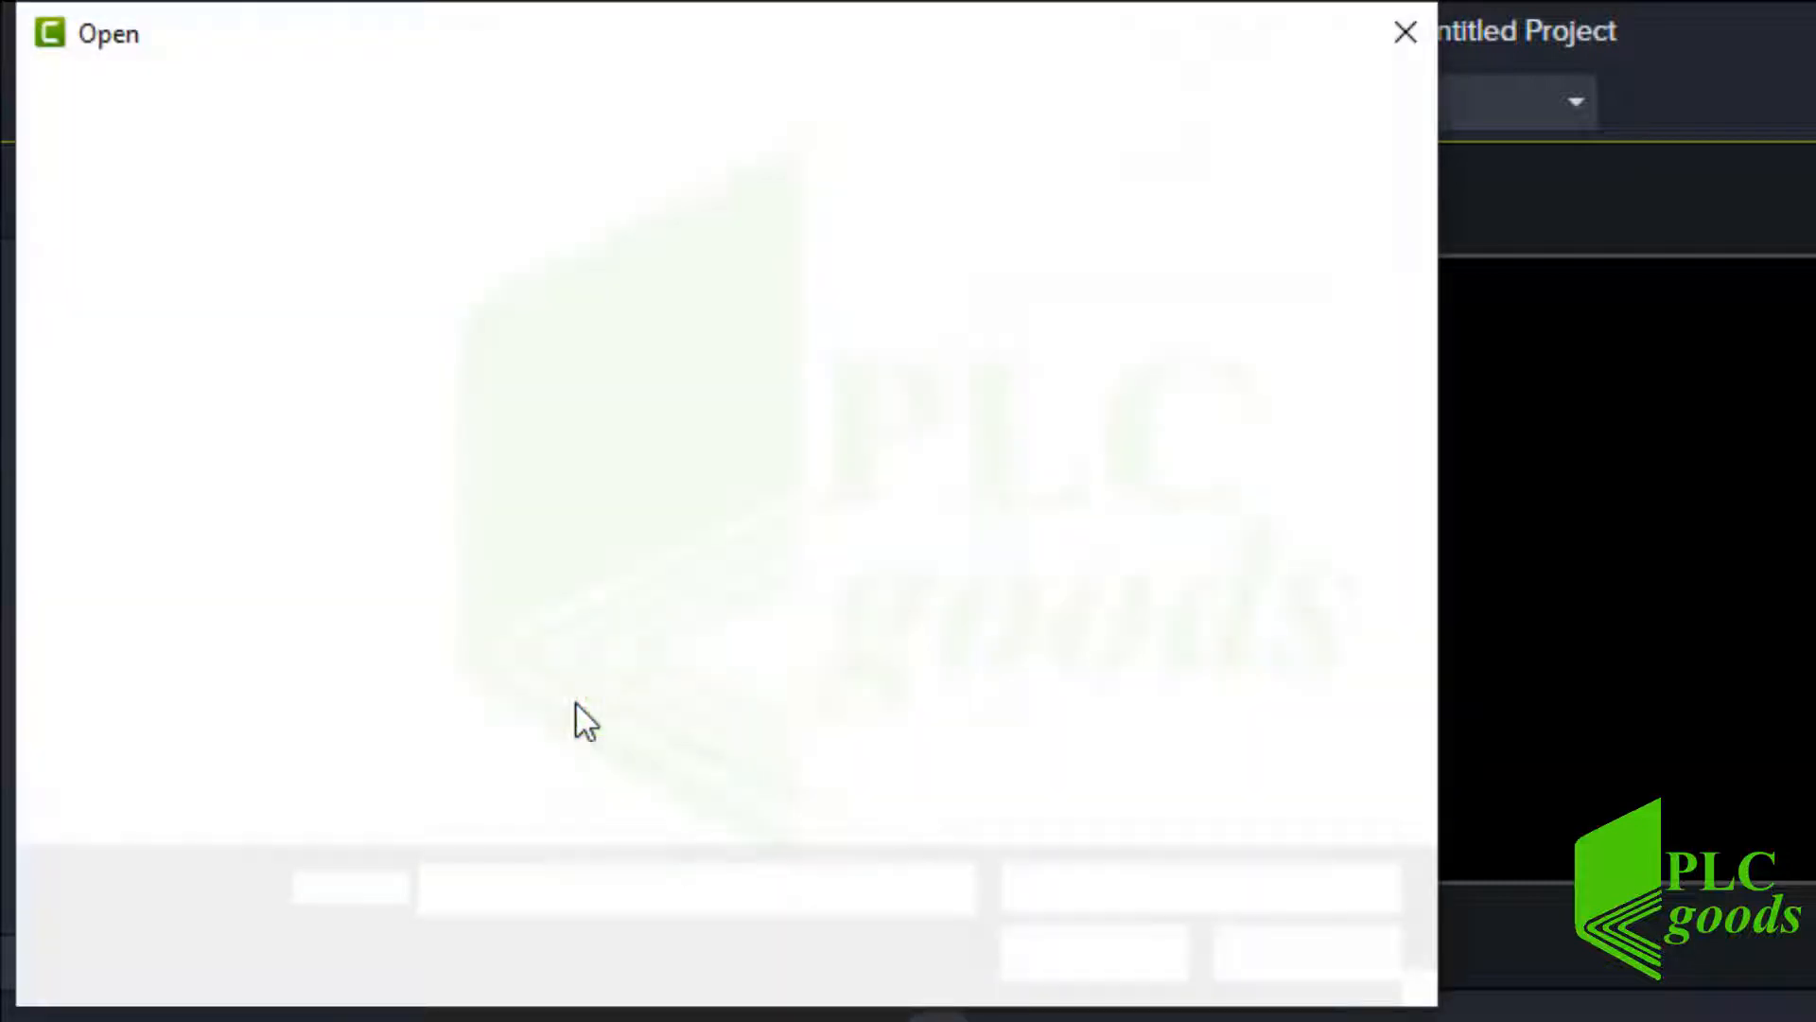
pyautogui.doubleClick(490, 392)
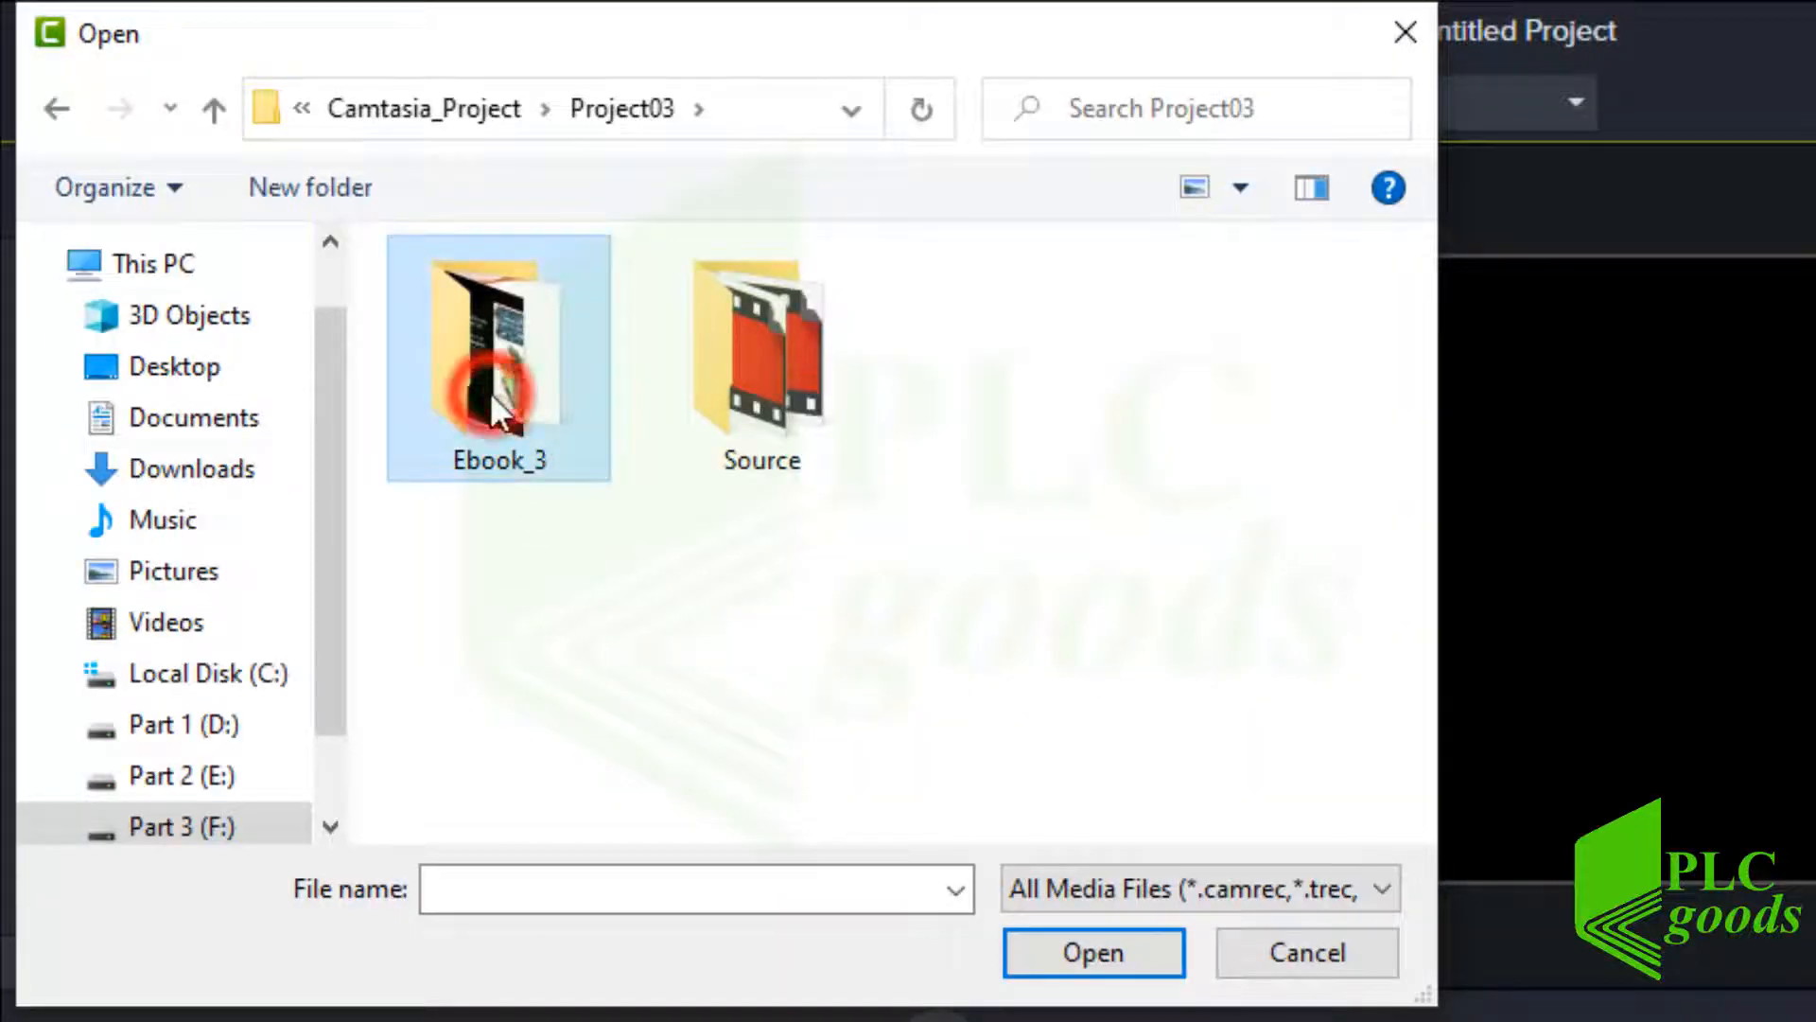
pyautogui.moveTo(462, 517); pyautogui.dragTo(1275, 383)
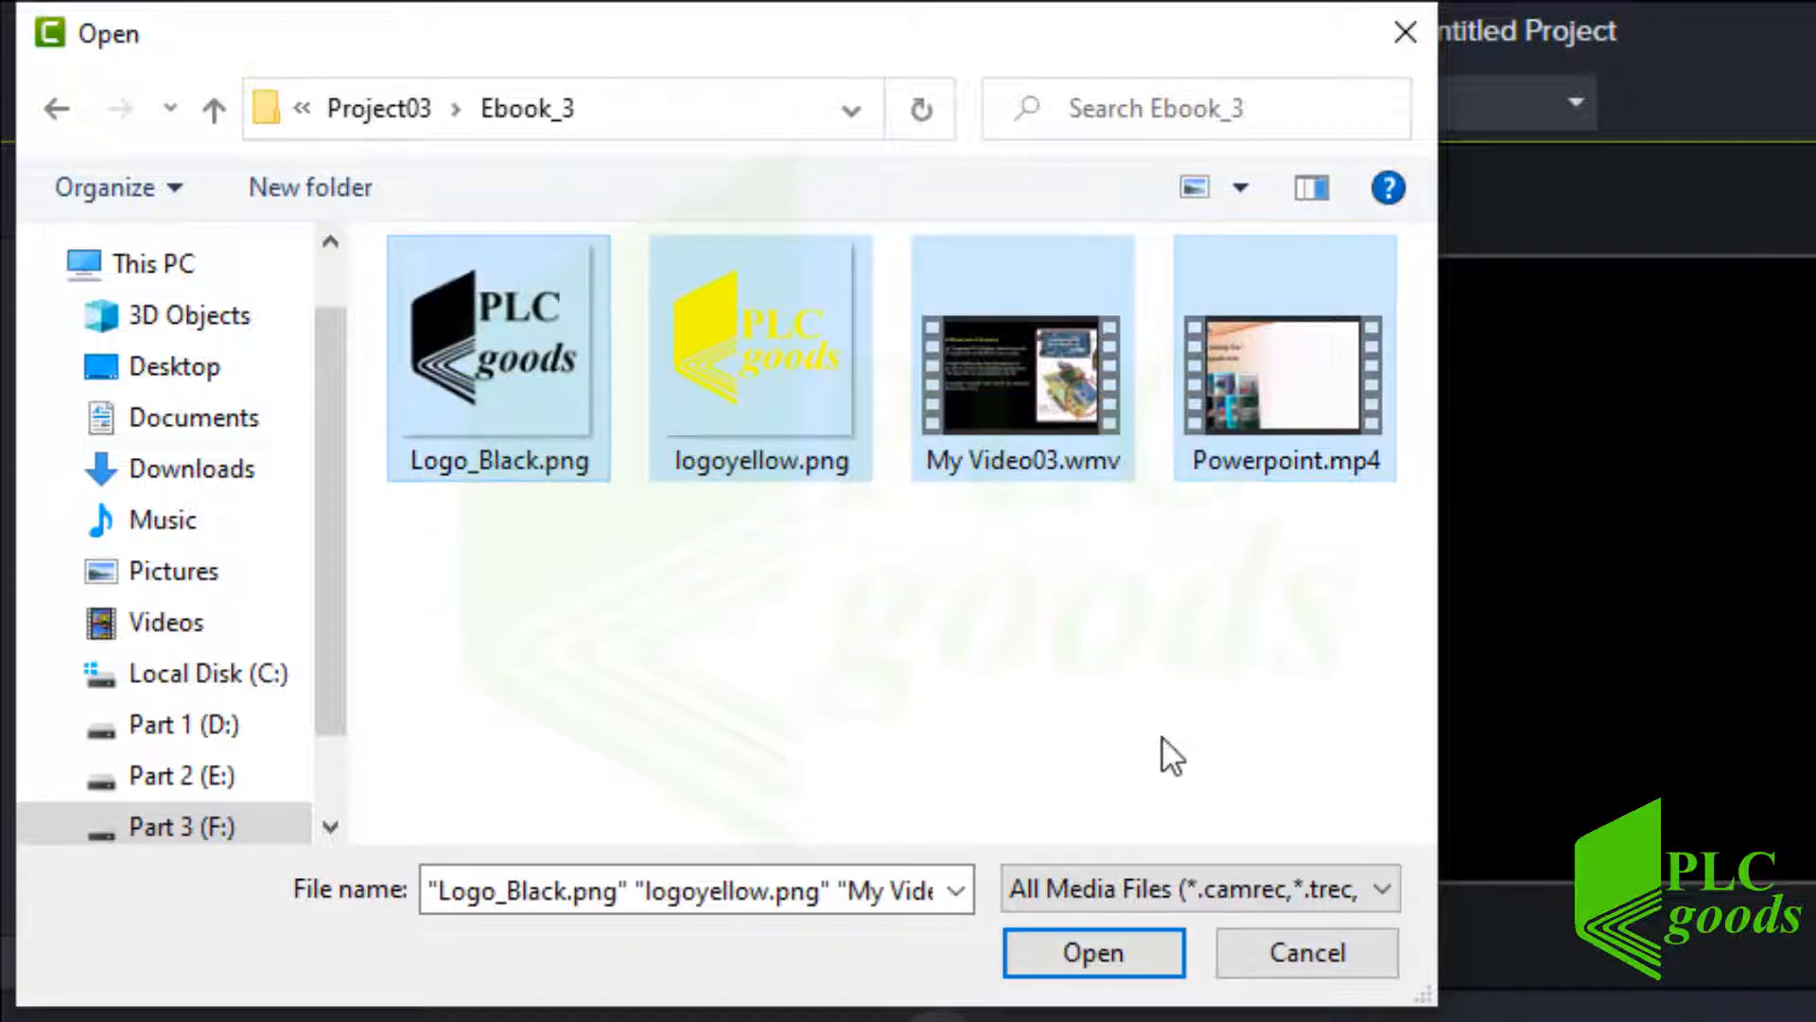
pyautogui.click(1071, 965)
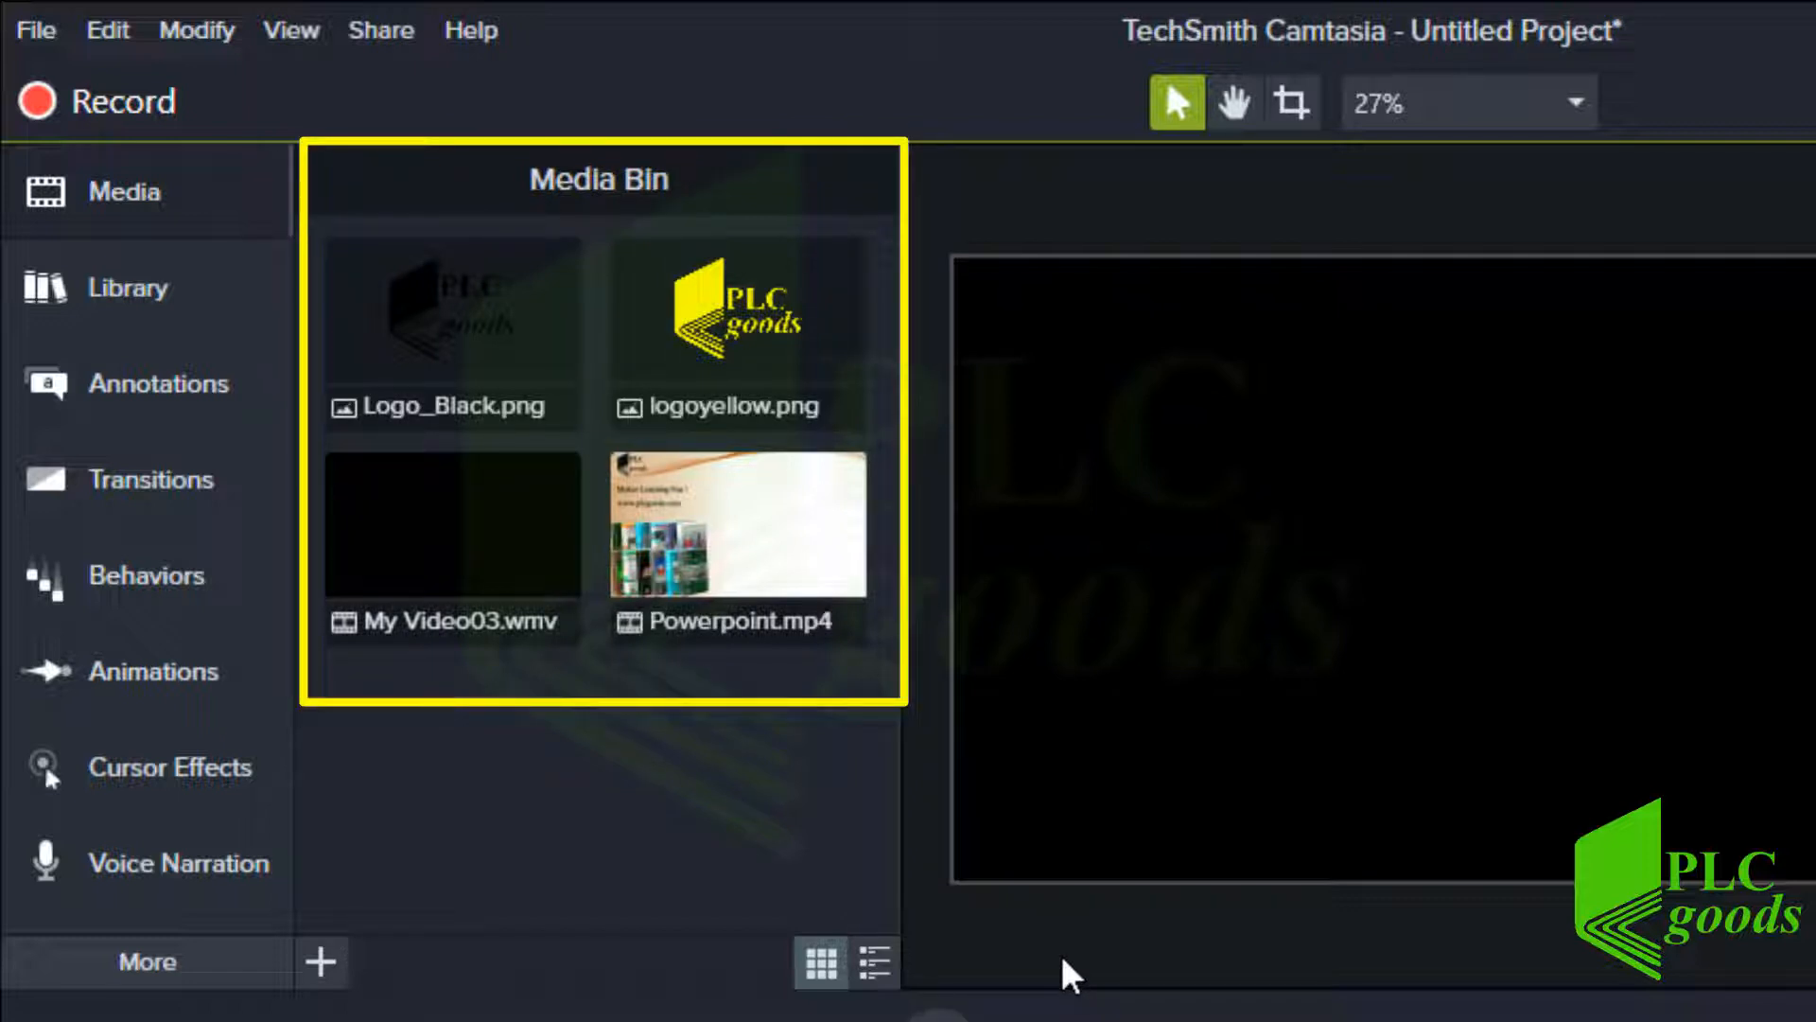
# Switch the asset library to Camtasia 2019
pyautogui.click(167, 303)
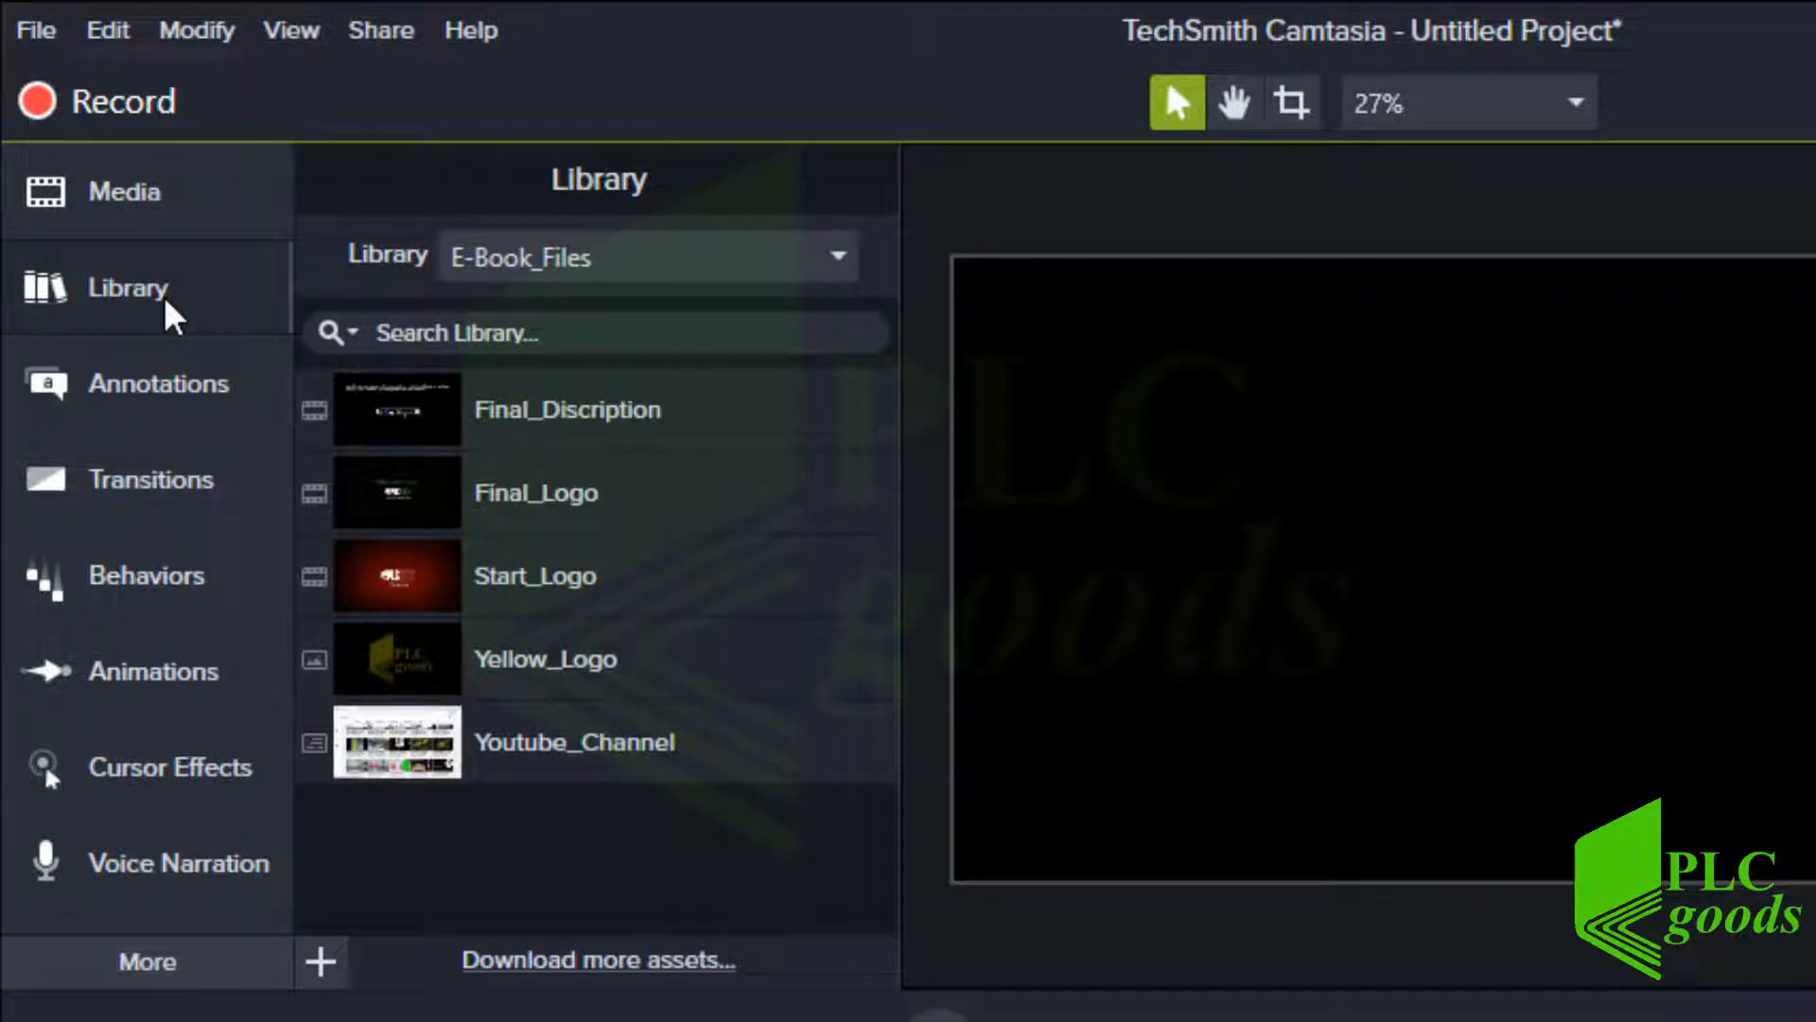
pyautogui.click(546, 265)
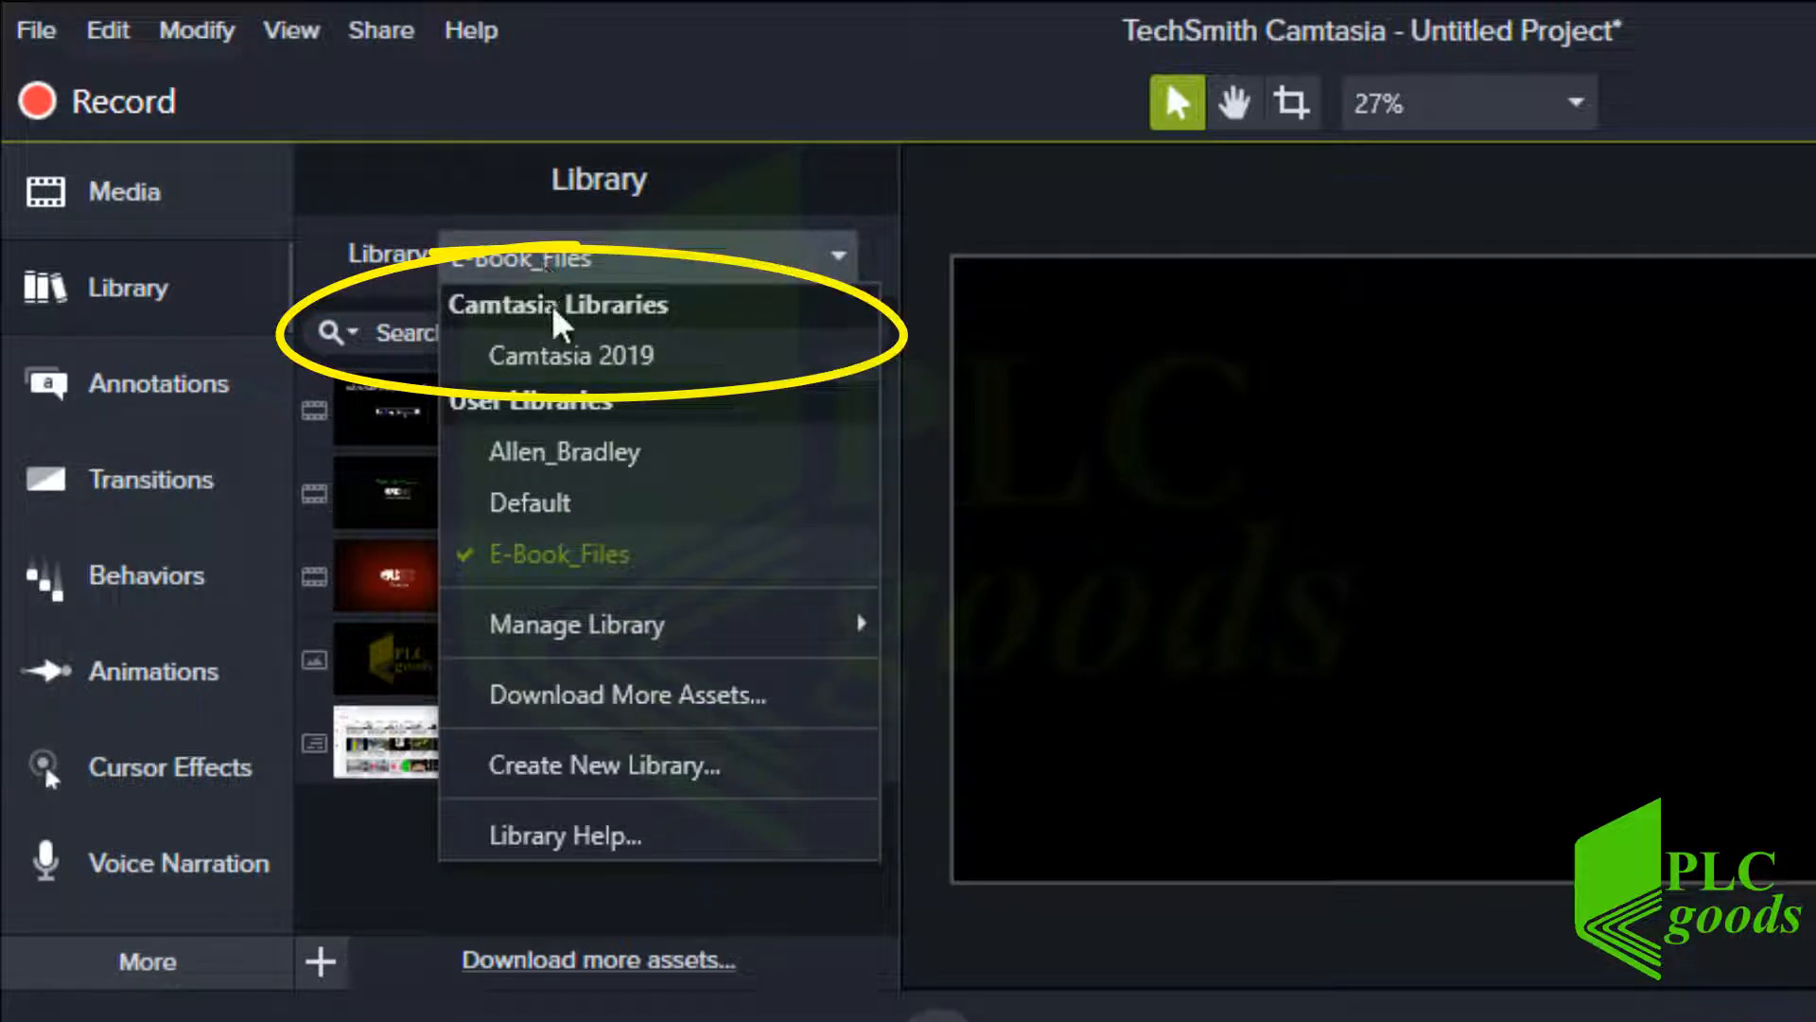
pyautogui.click(565, 357)
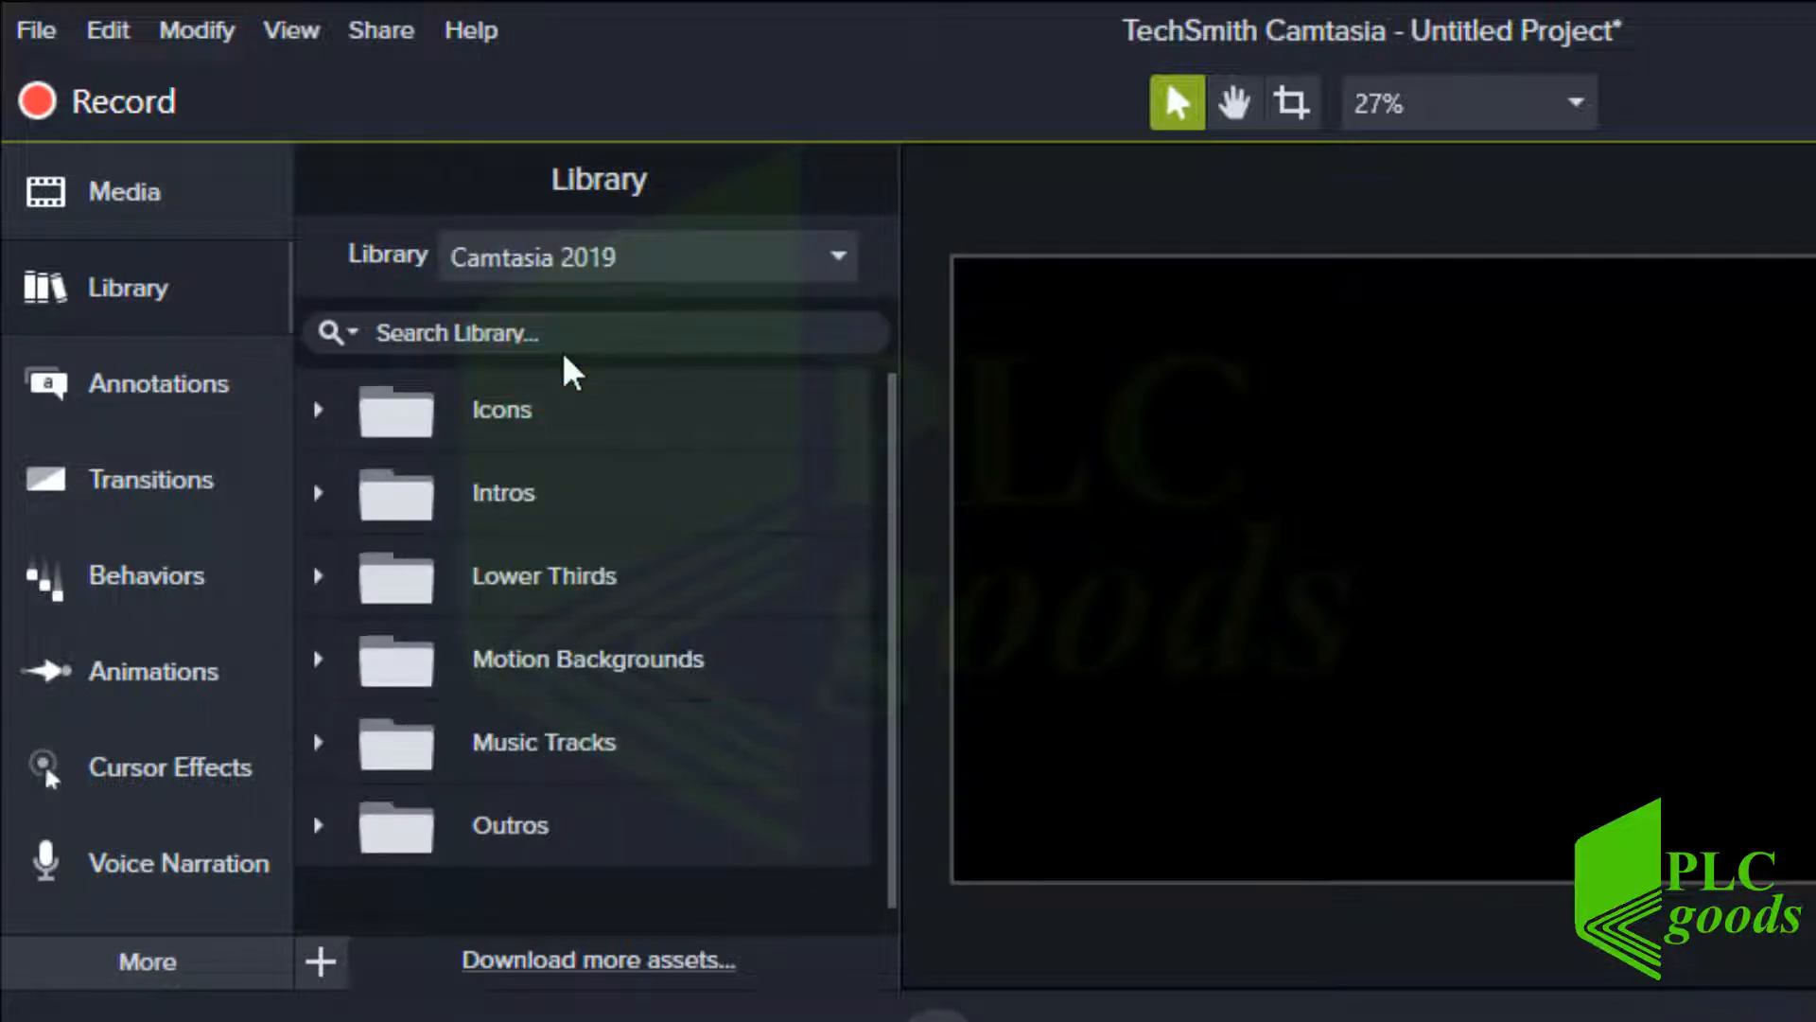
# Add the Calculator-02 icon from the Icons > Education folder to the canvas
pyautogui.click(317, 410)
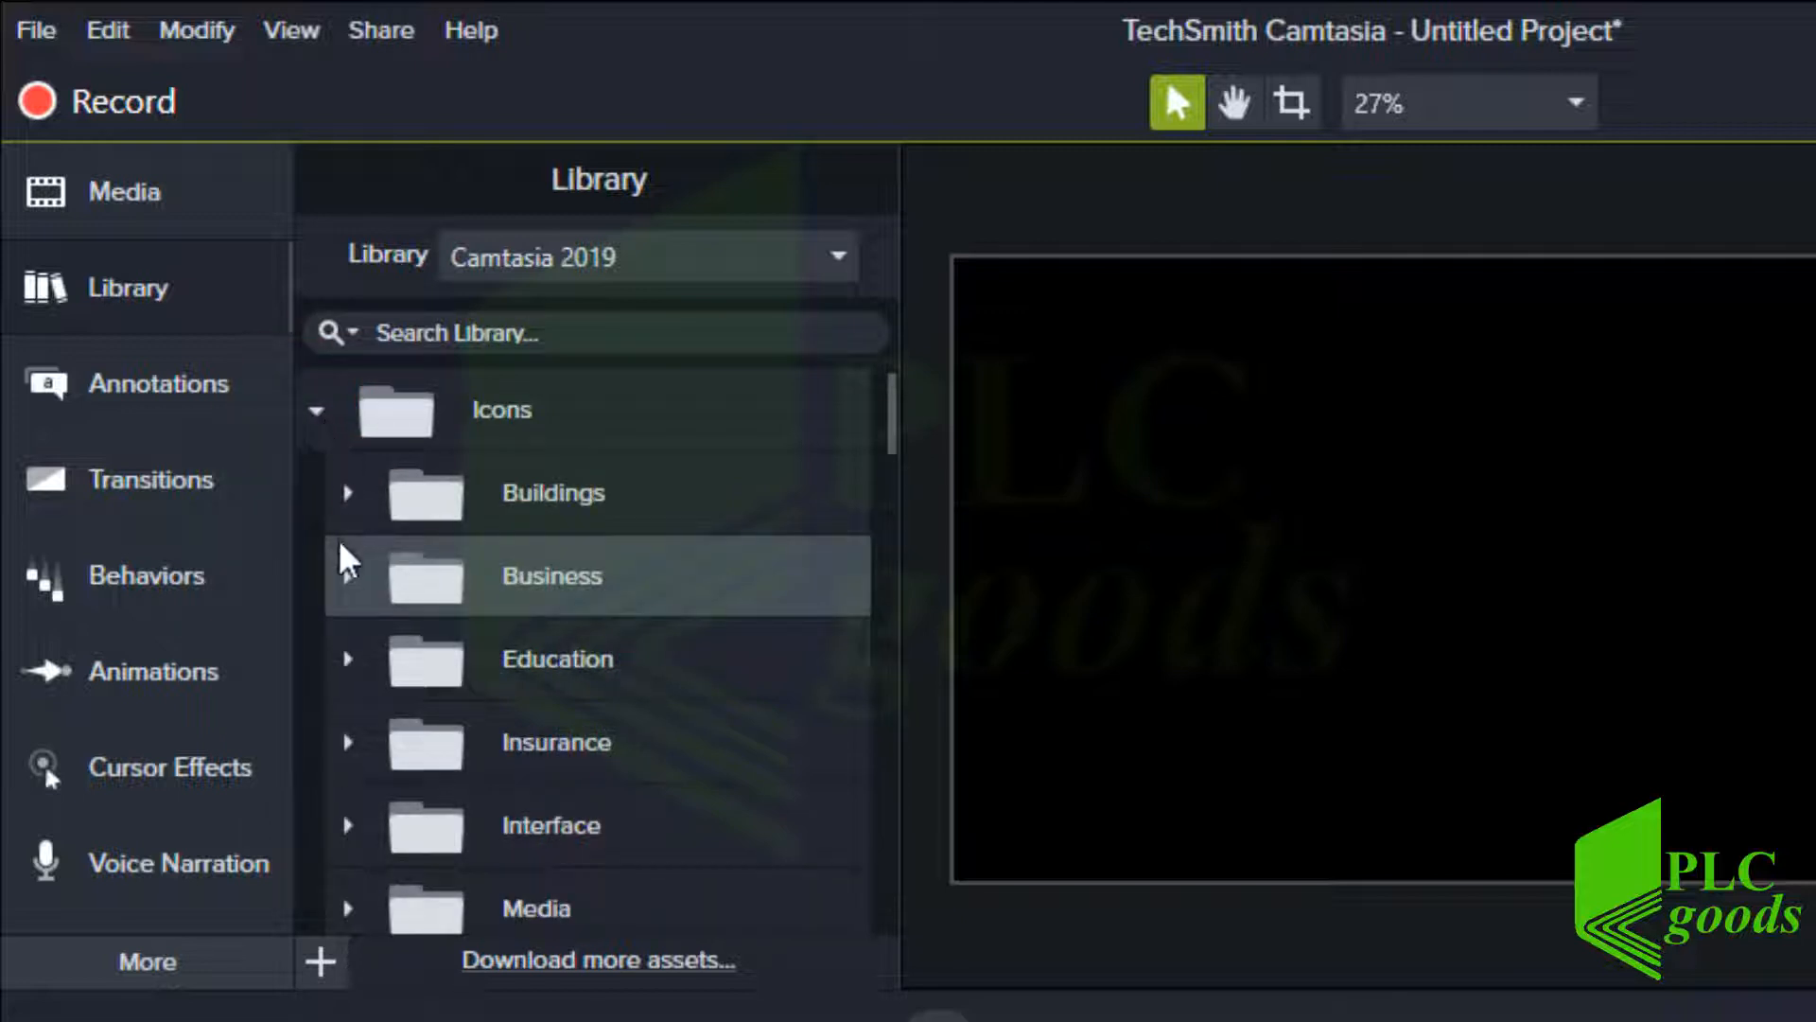
pyautogui.click(348, 668)
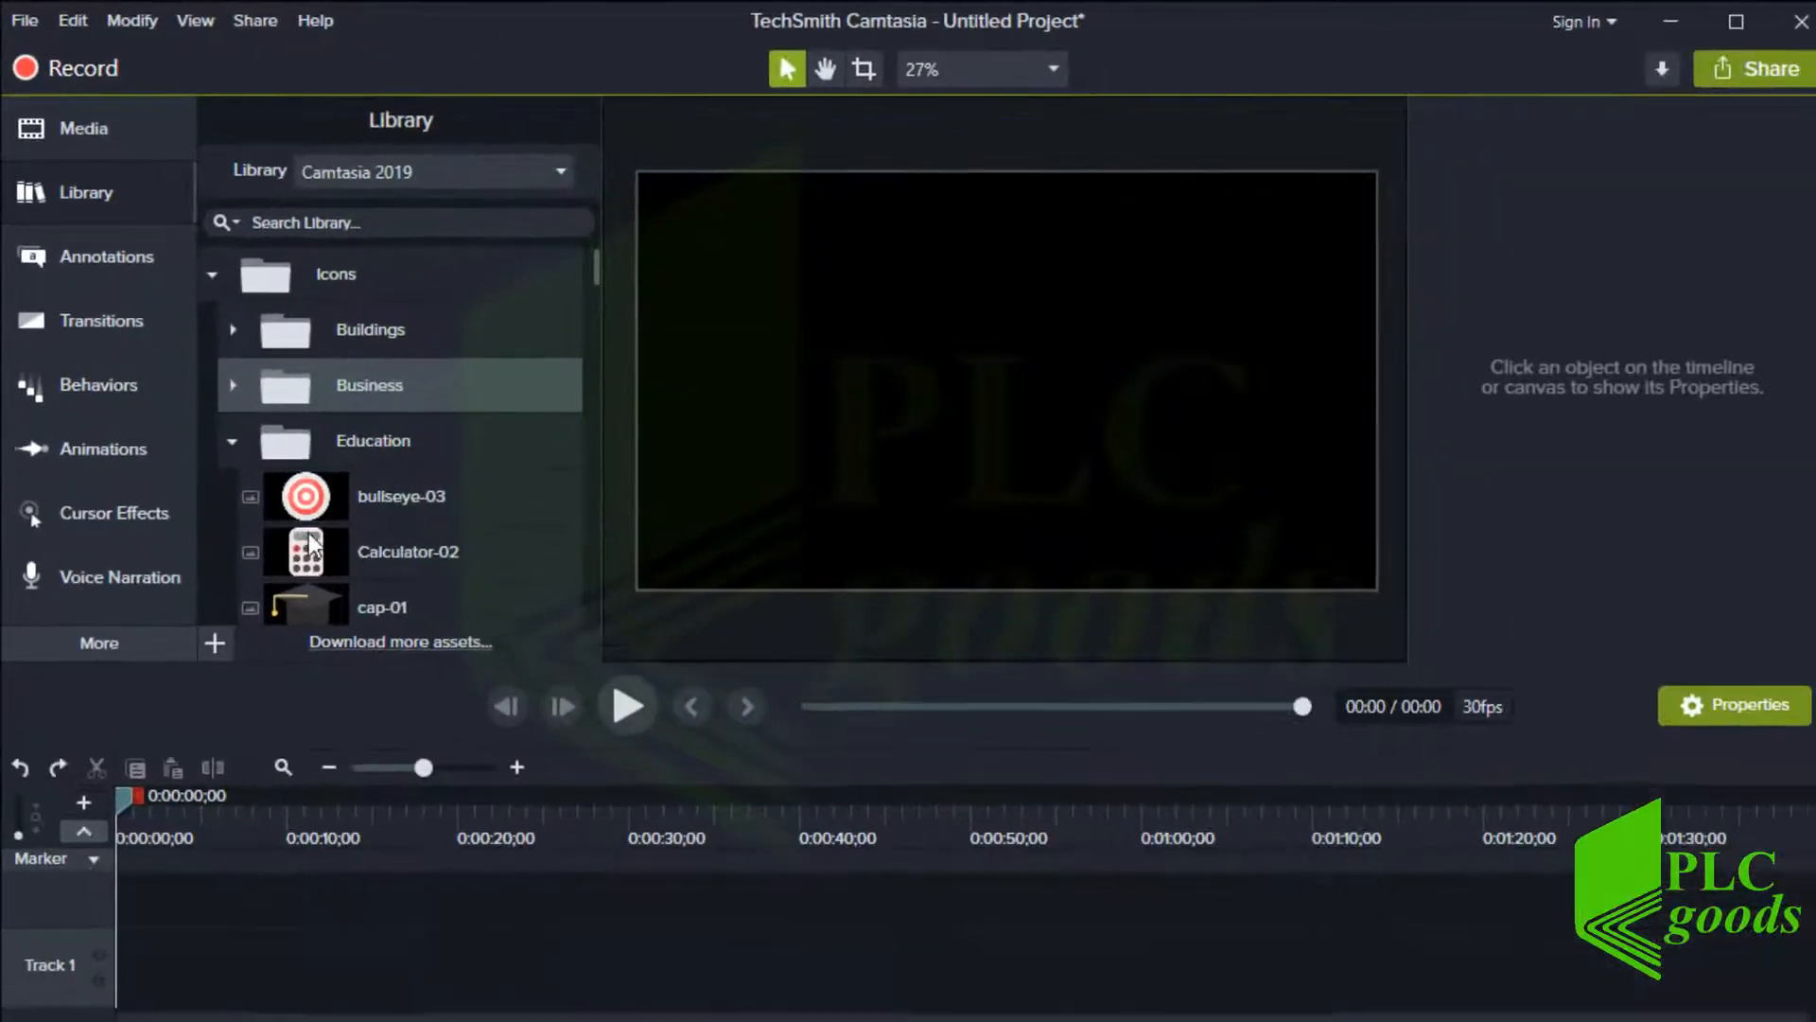
pyautogui.moveTo(471, 827); pyautogui.dragTo(569, 799)
pyautogui.moveTo(377, 528); pyautogui.dragTo(823, 389)
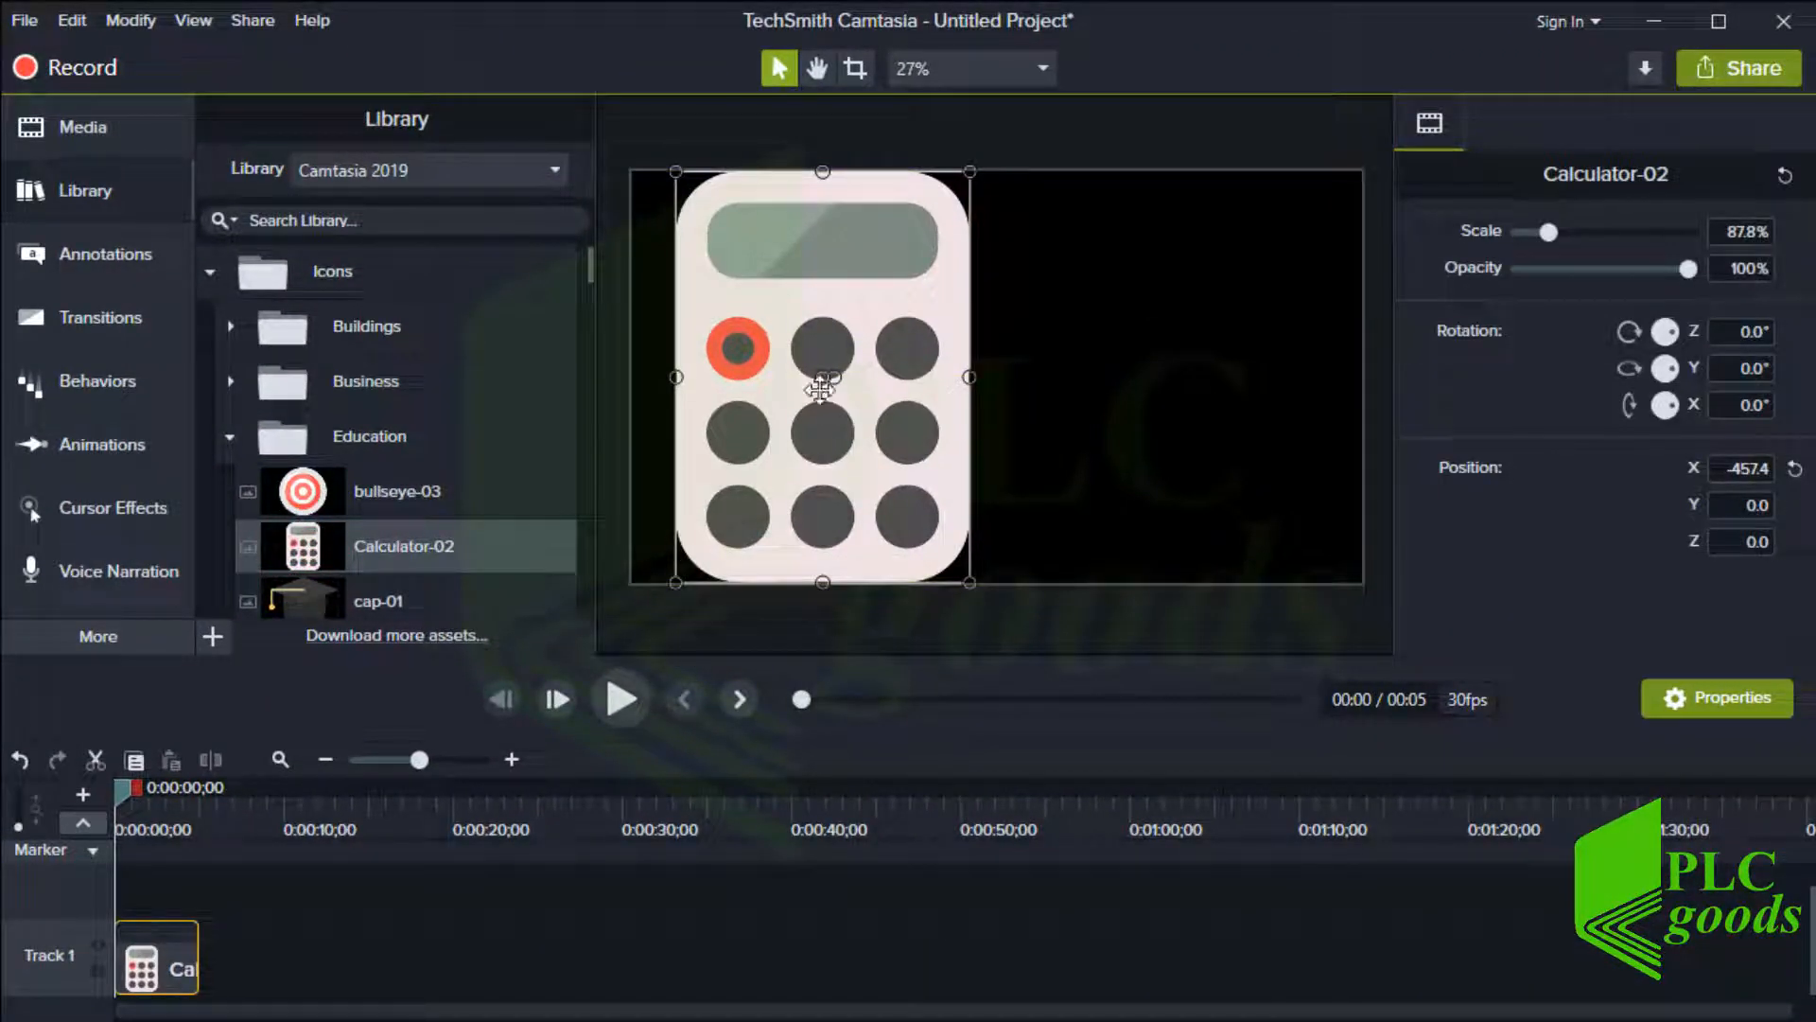
# Add the linewipe intro from the Intros folder to Track 1 after the calculator clip
pyautogui.click(210, 273)
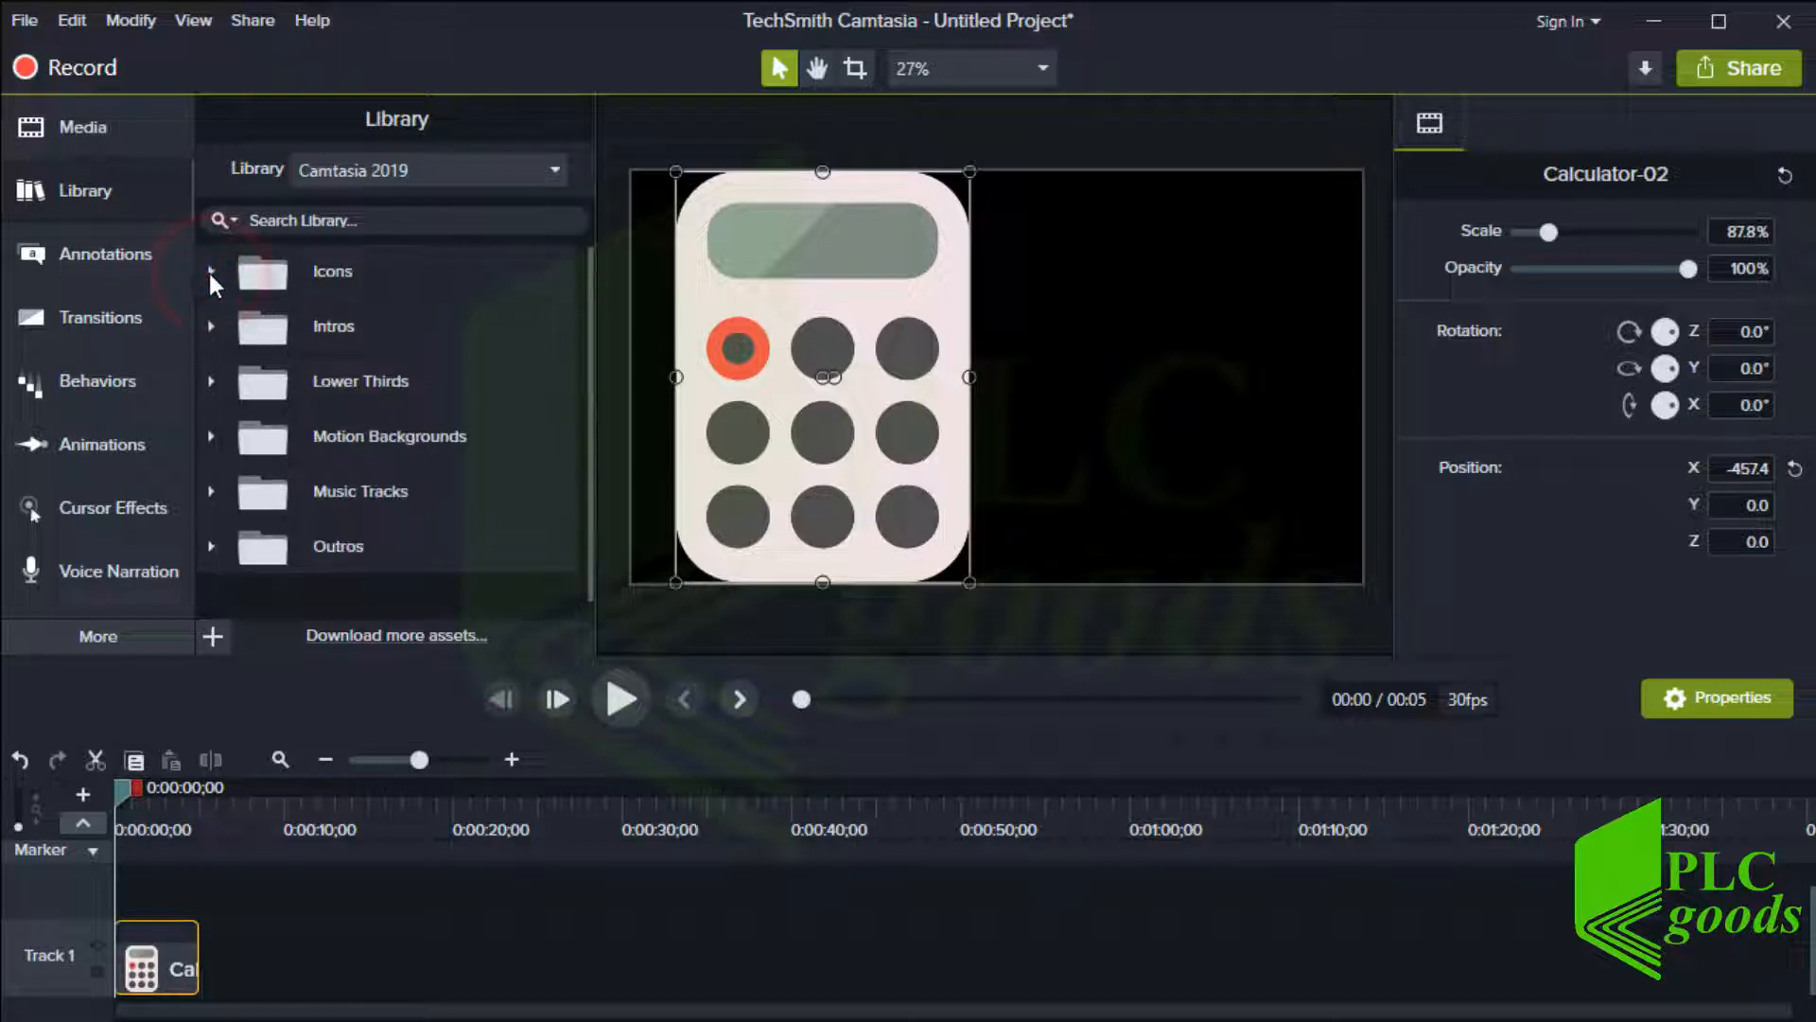
pyautogui.click(211, 328)
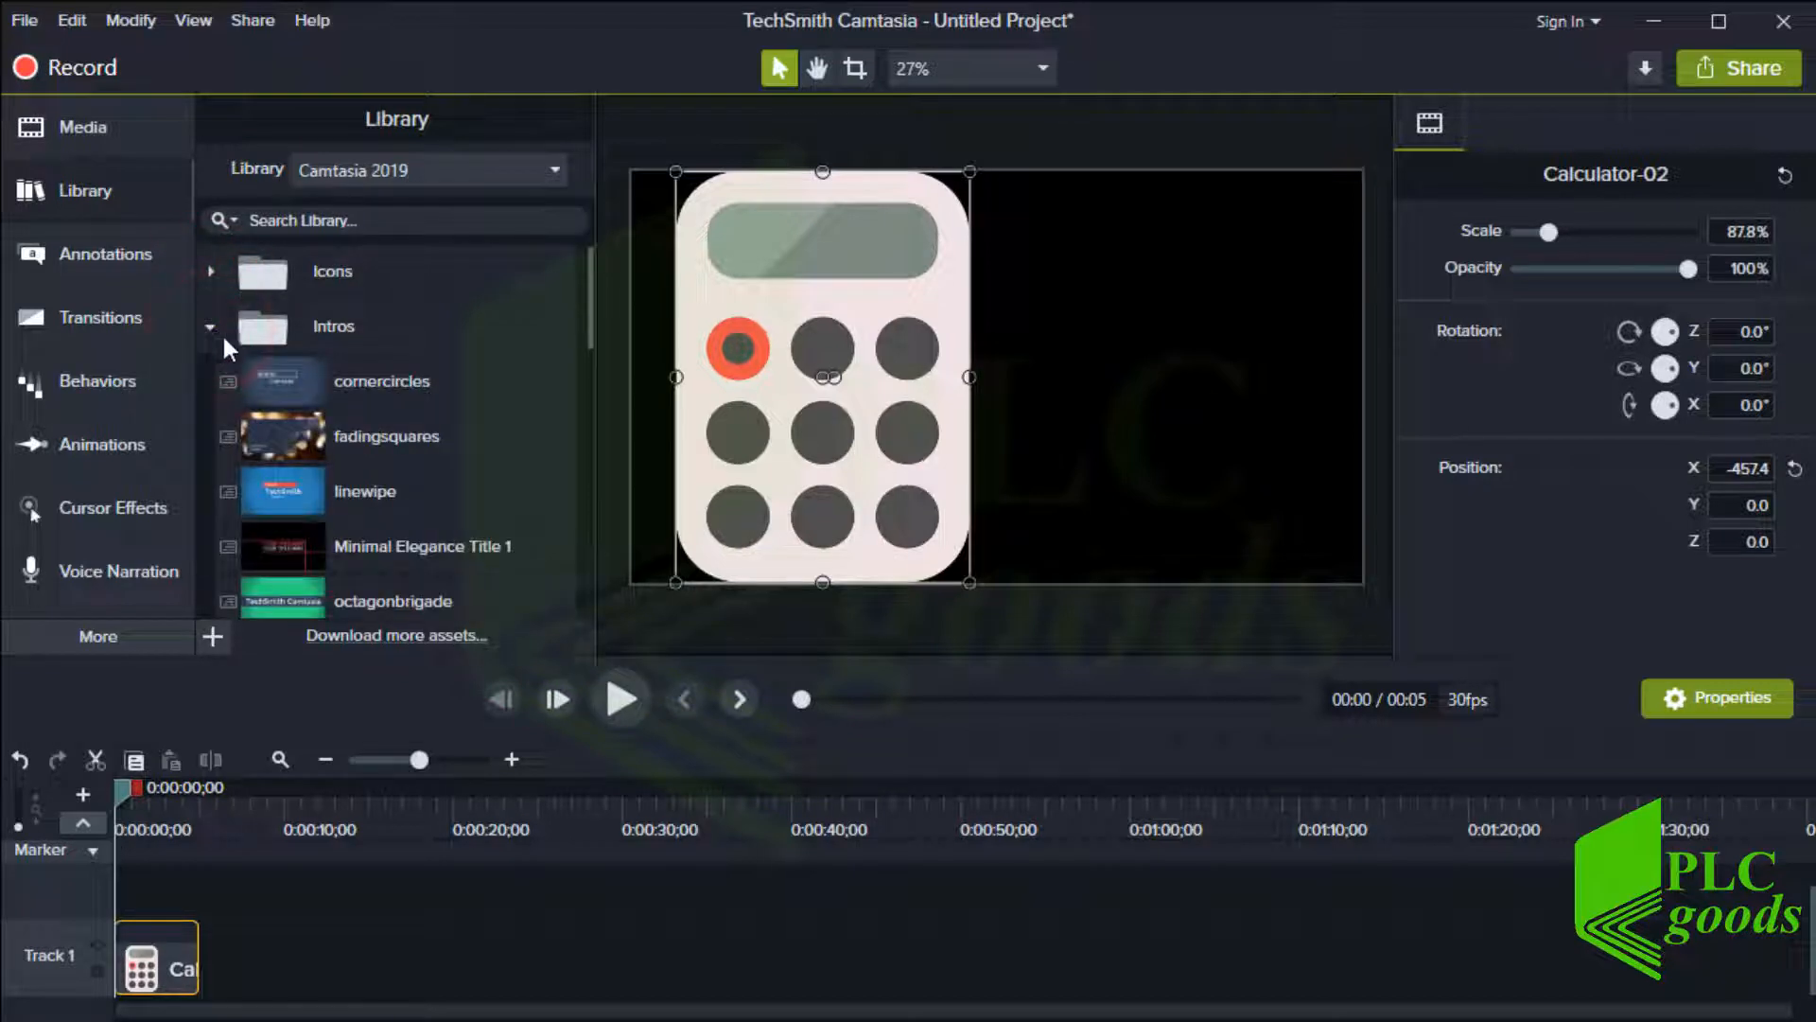
pyautogui.scroll(-1, 265, 441)
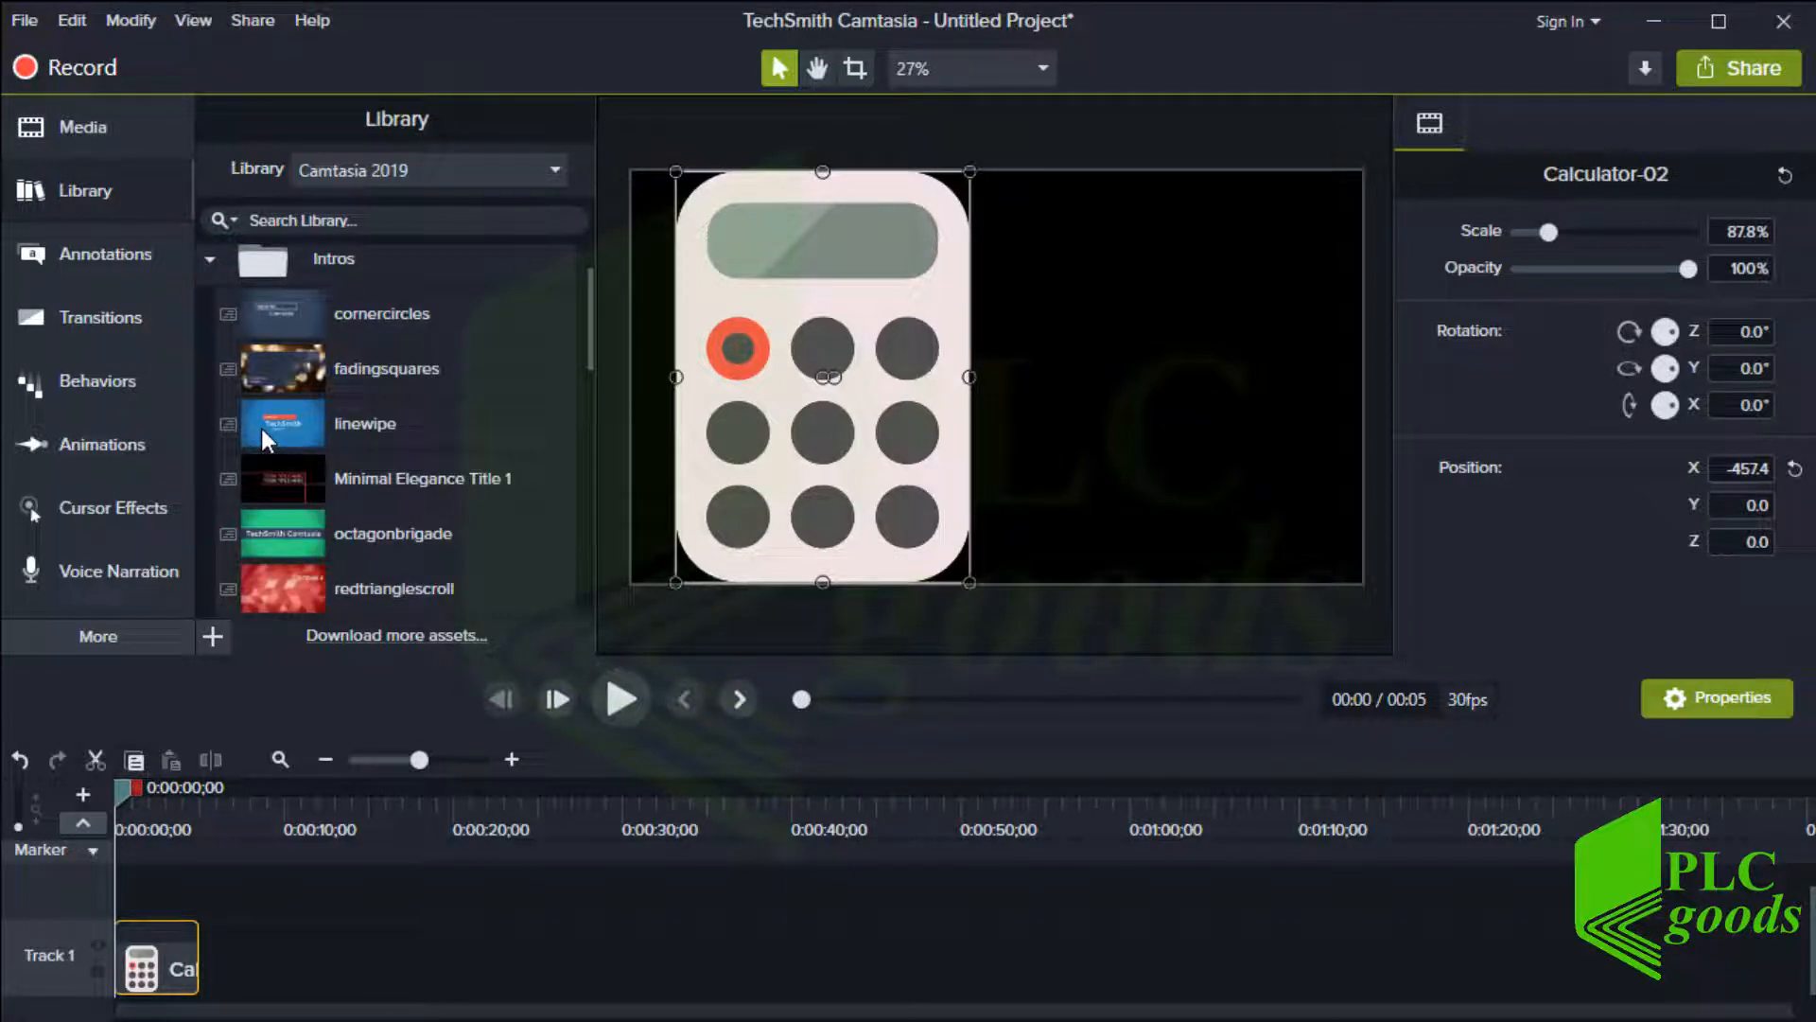
pyautogui.moveTo(284, 418); pyautogui.dragTo(230, 963)
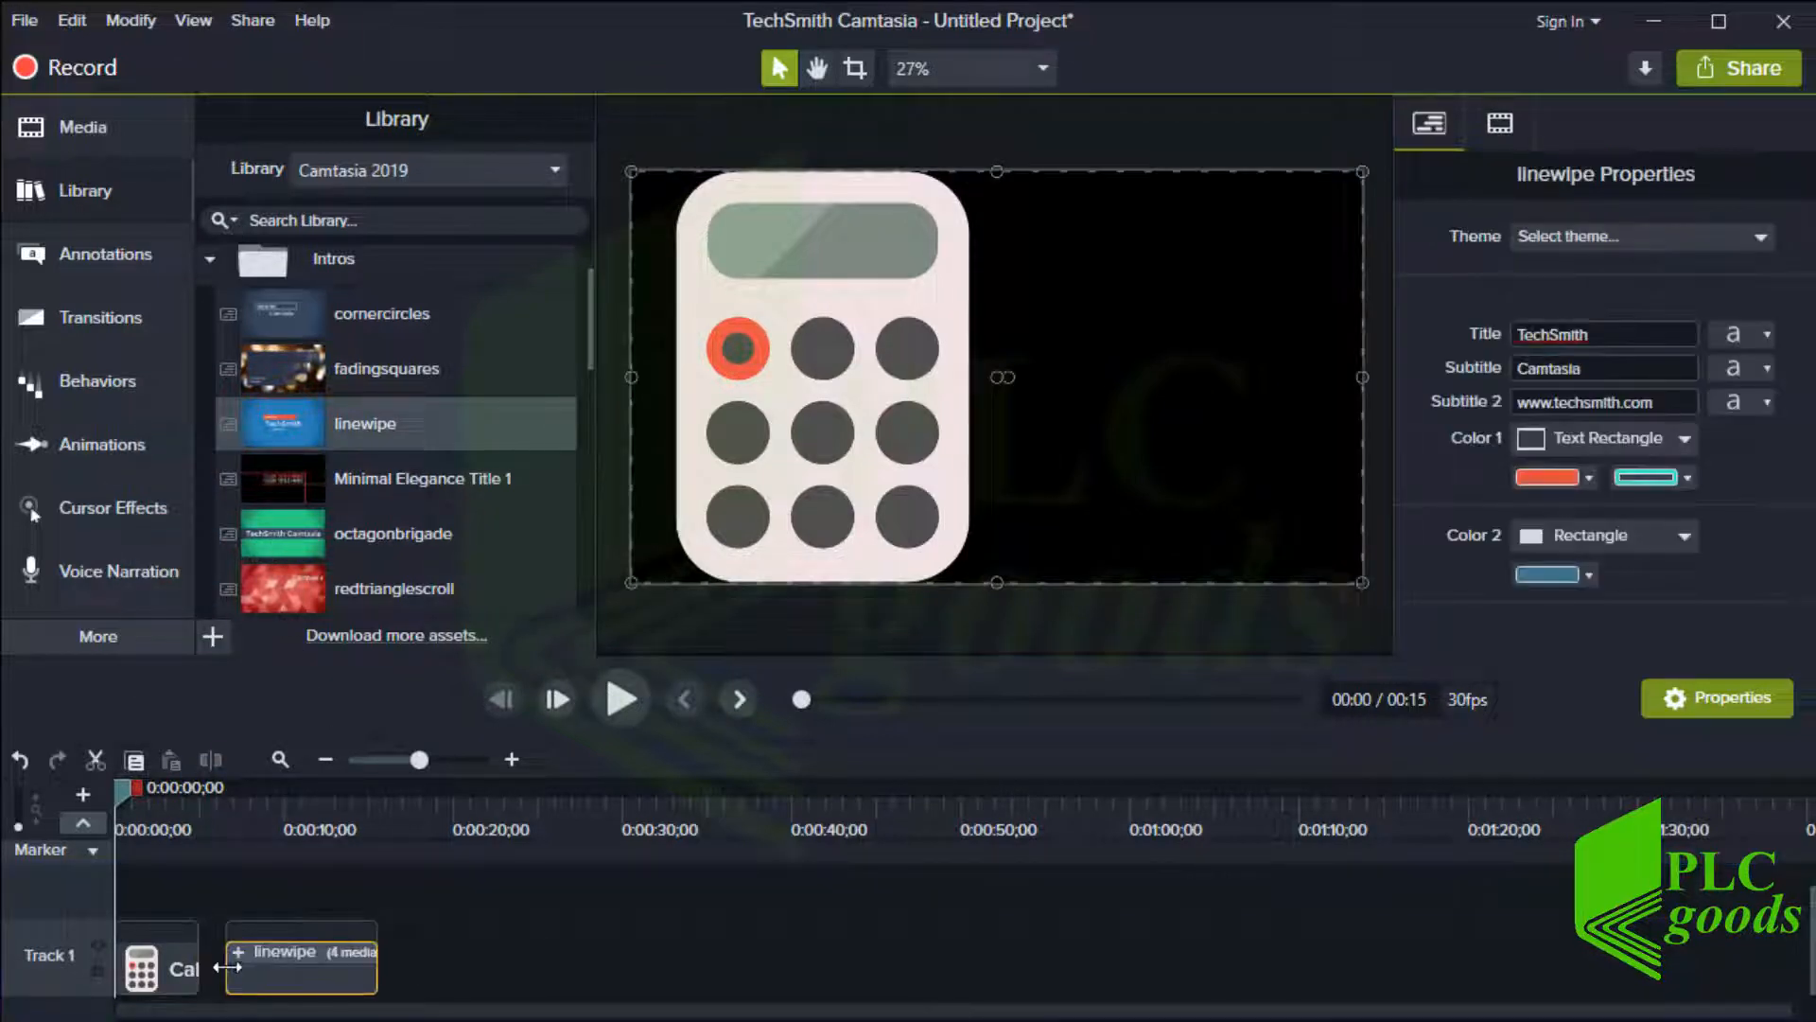
# Play back the linewipe intro from about 6 seconds in to preview it
pyautogui.click(229, 802)
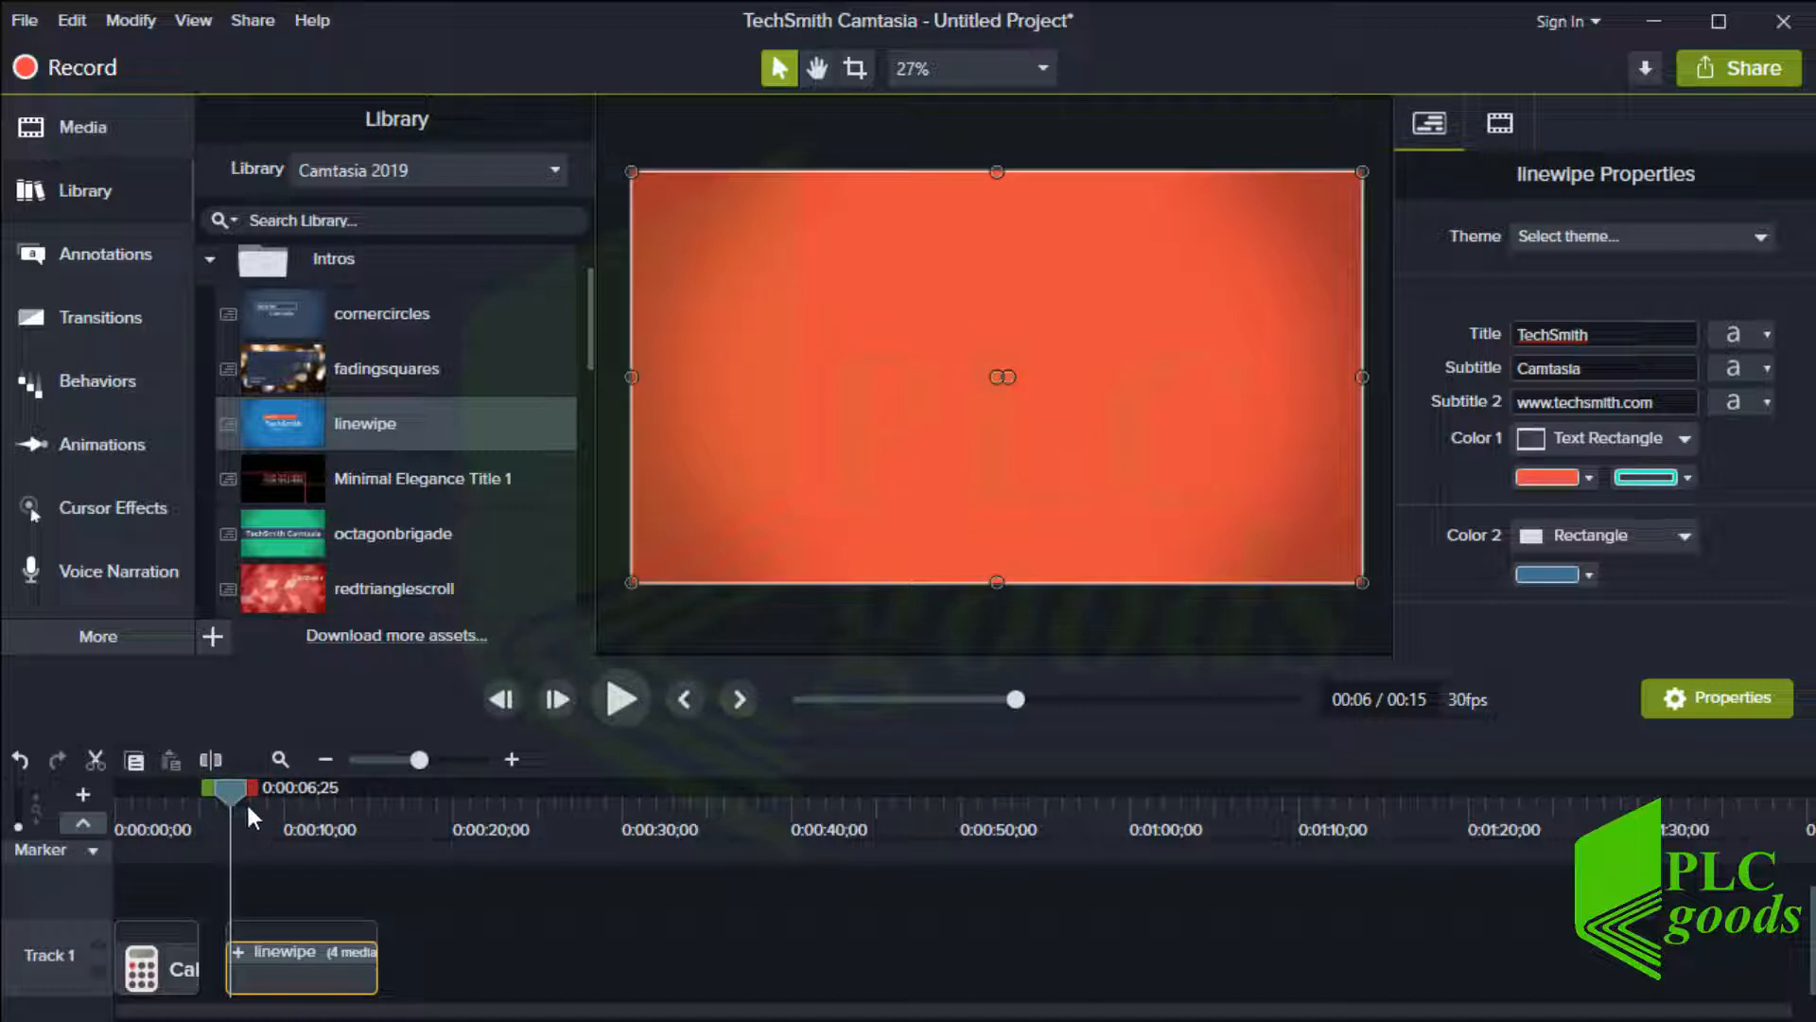
pyautogui.click(620, 698)
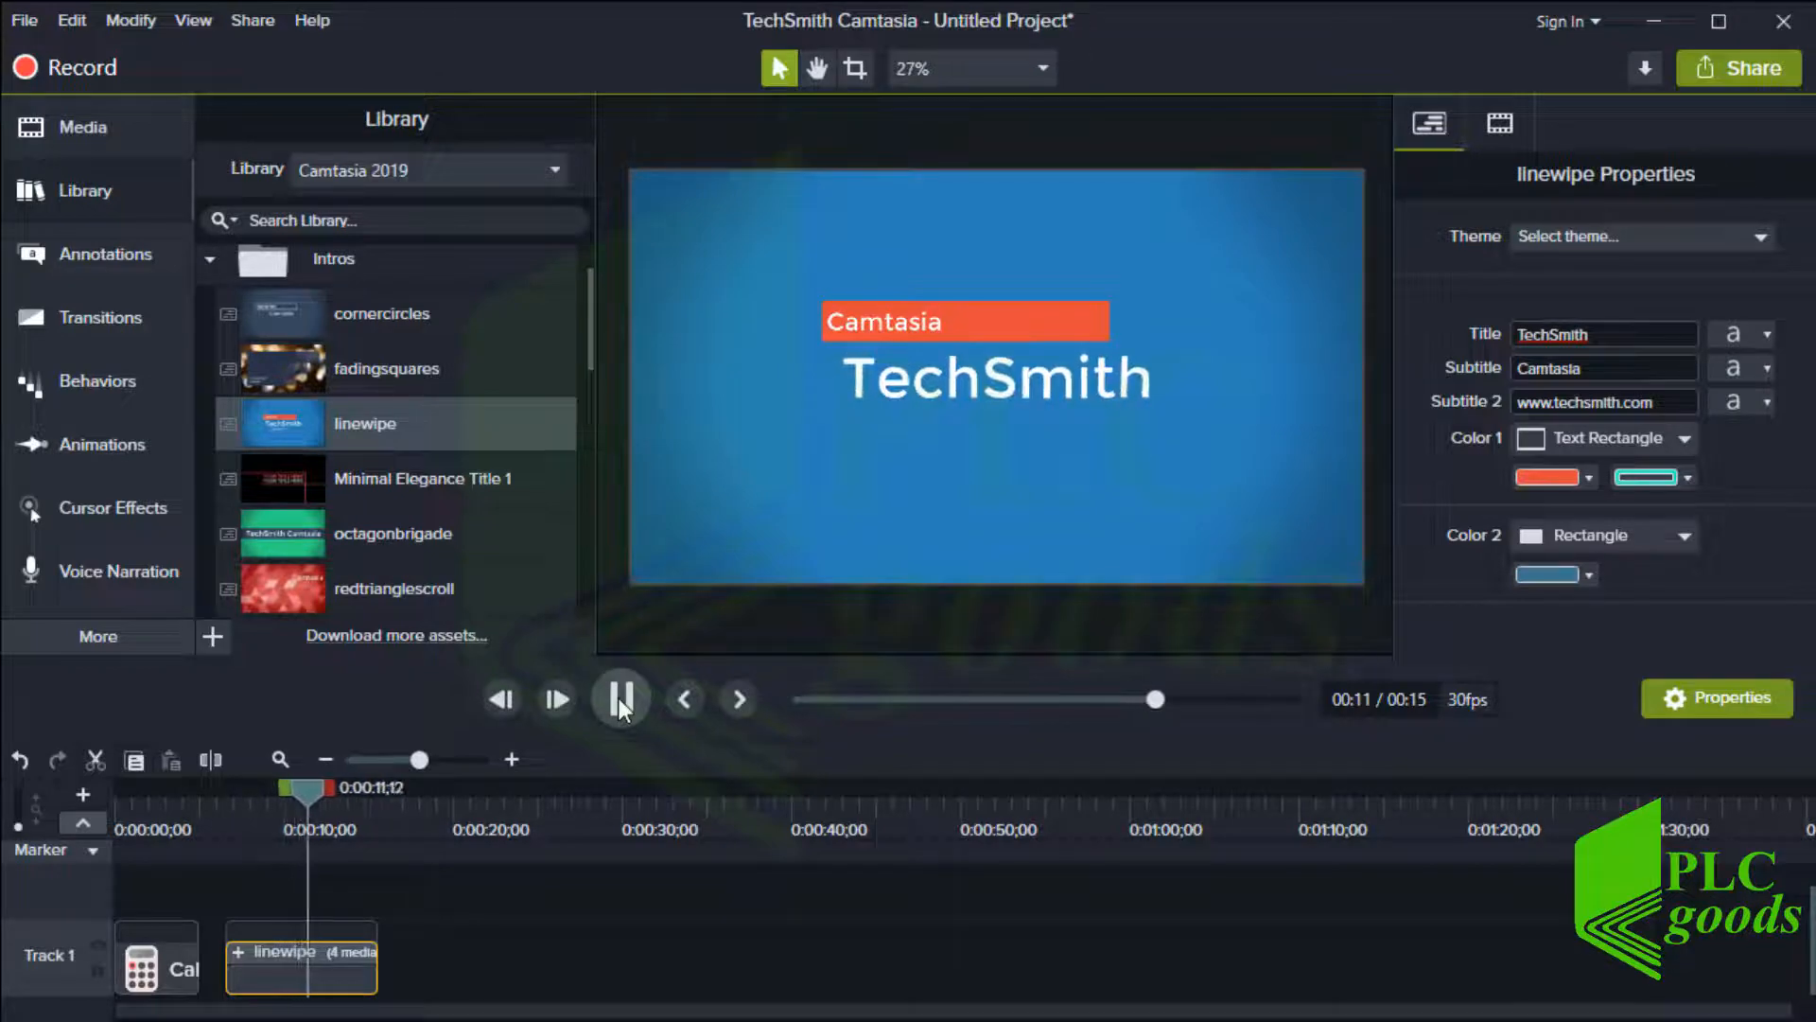
pyautogui.click(618, 698)
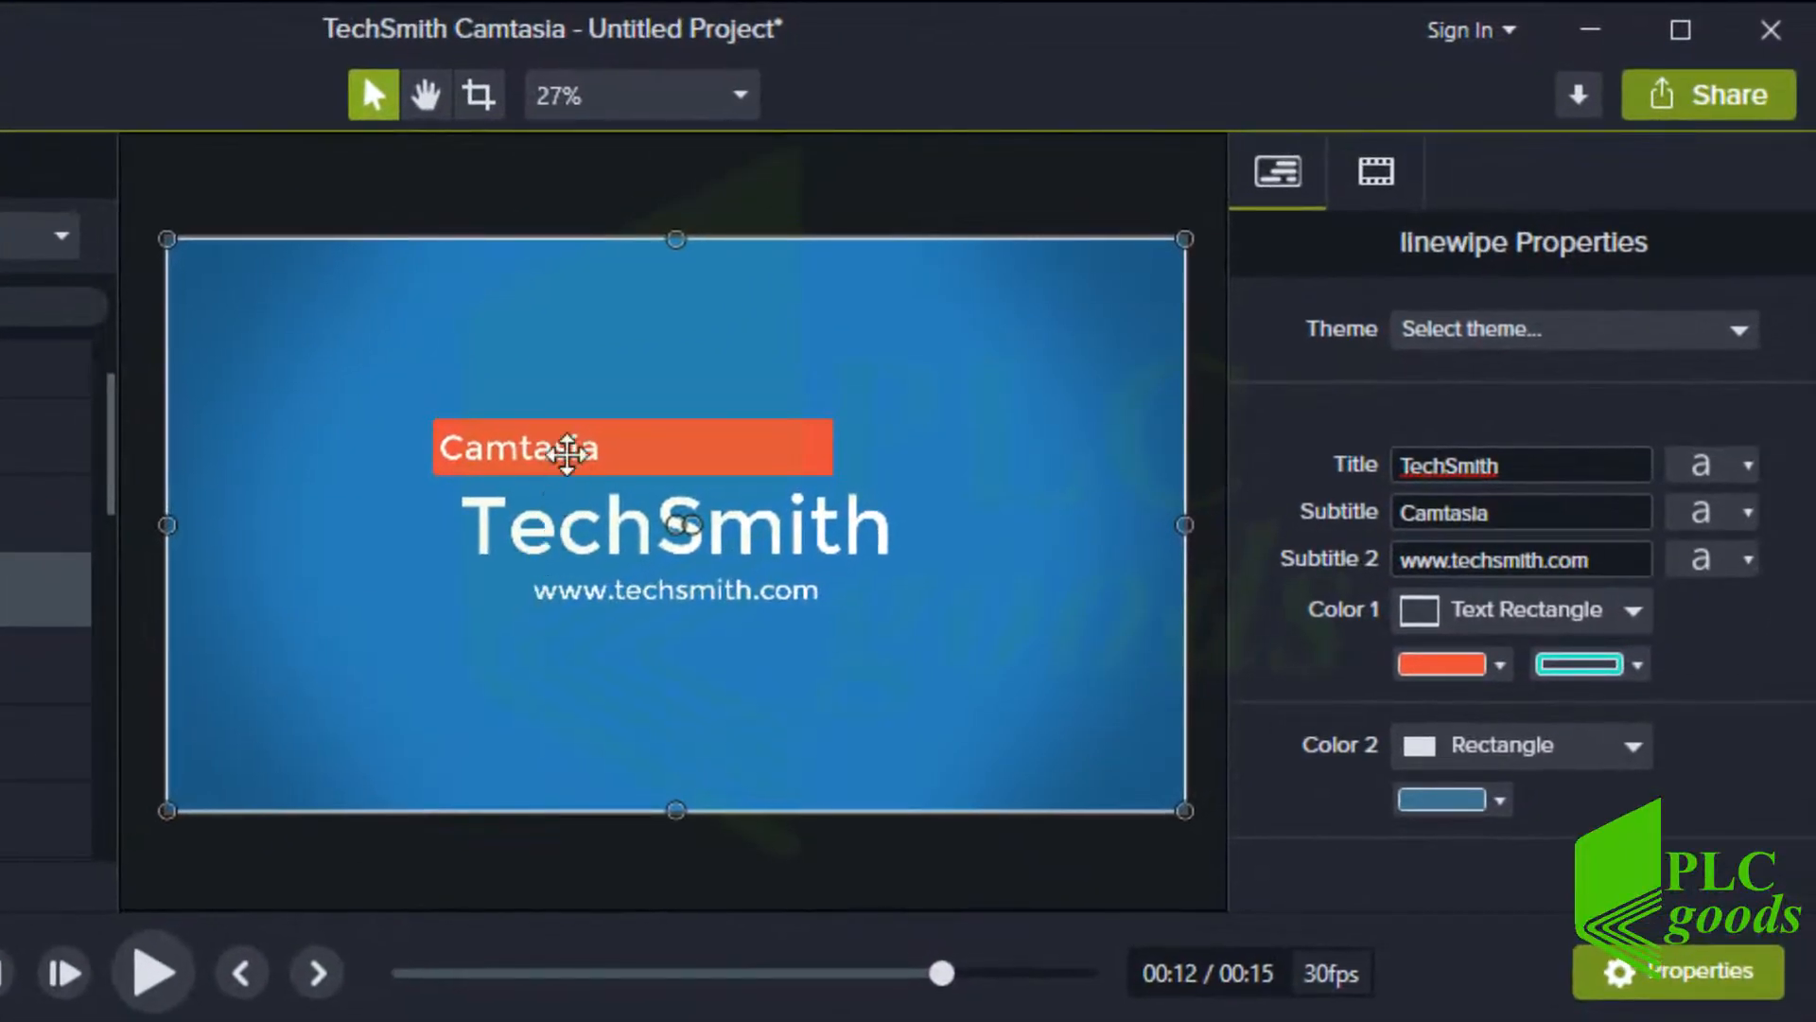
# Change the fill colour of the Camtasia callout rectangle to black
pyautogui.click(918, 325)
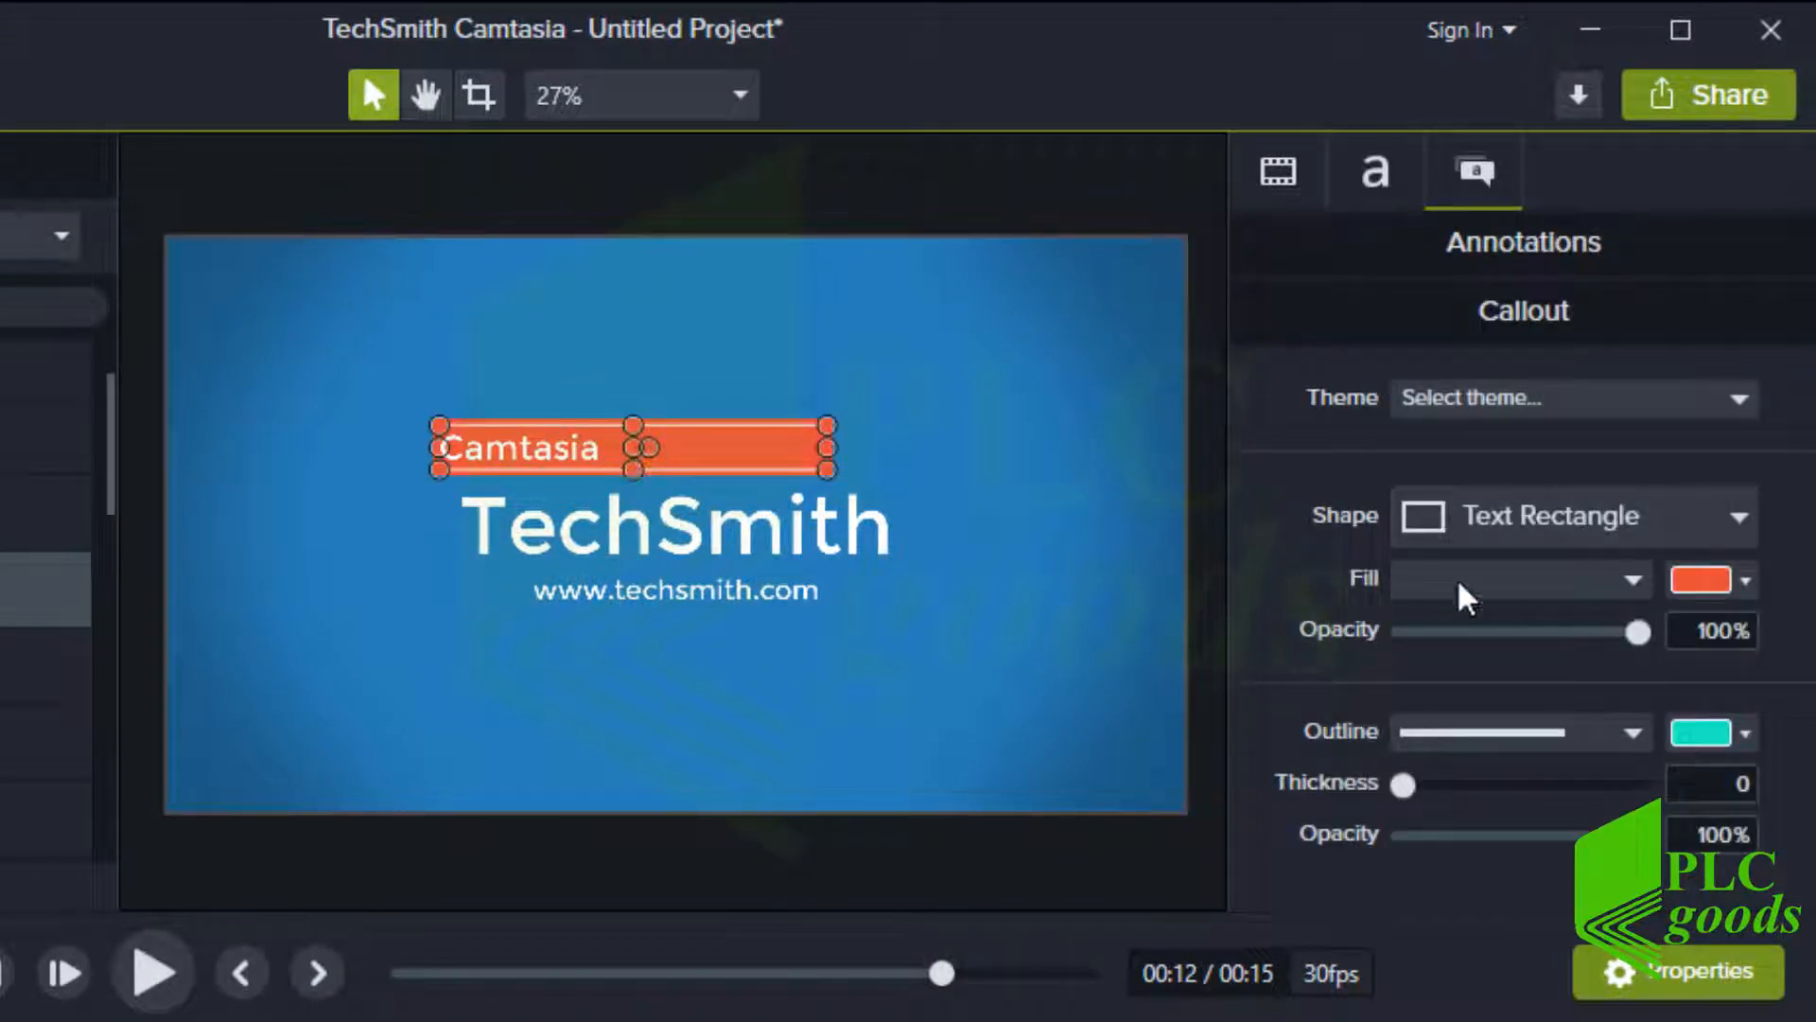
pyautogui.click(1743, 580)
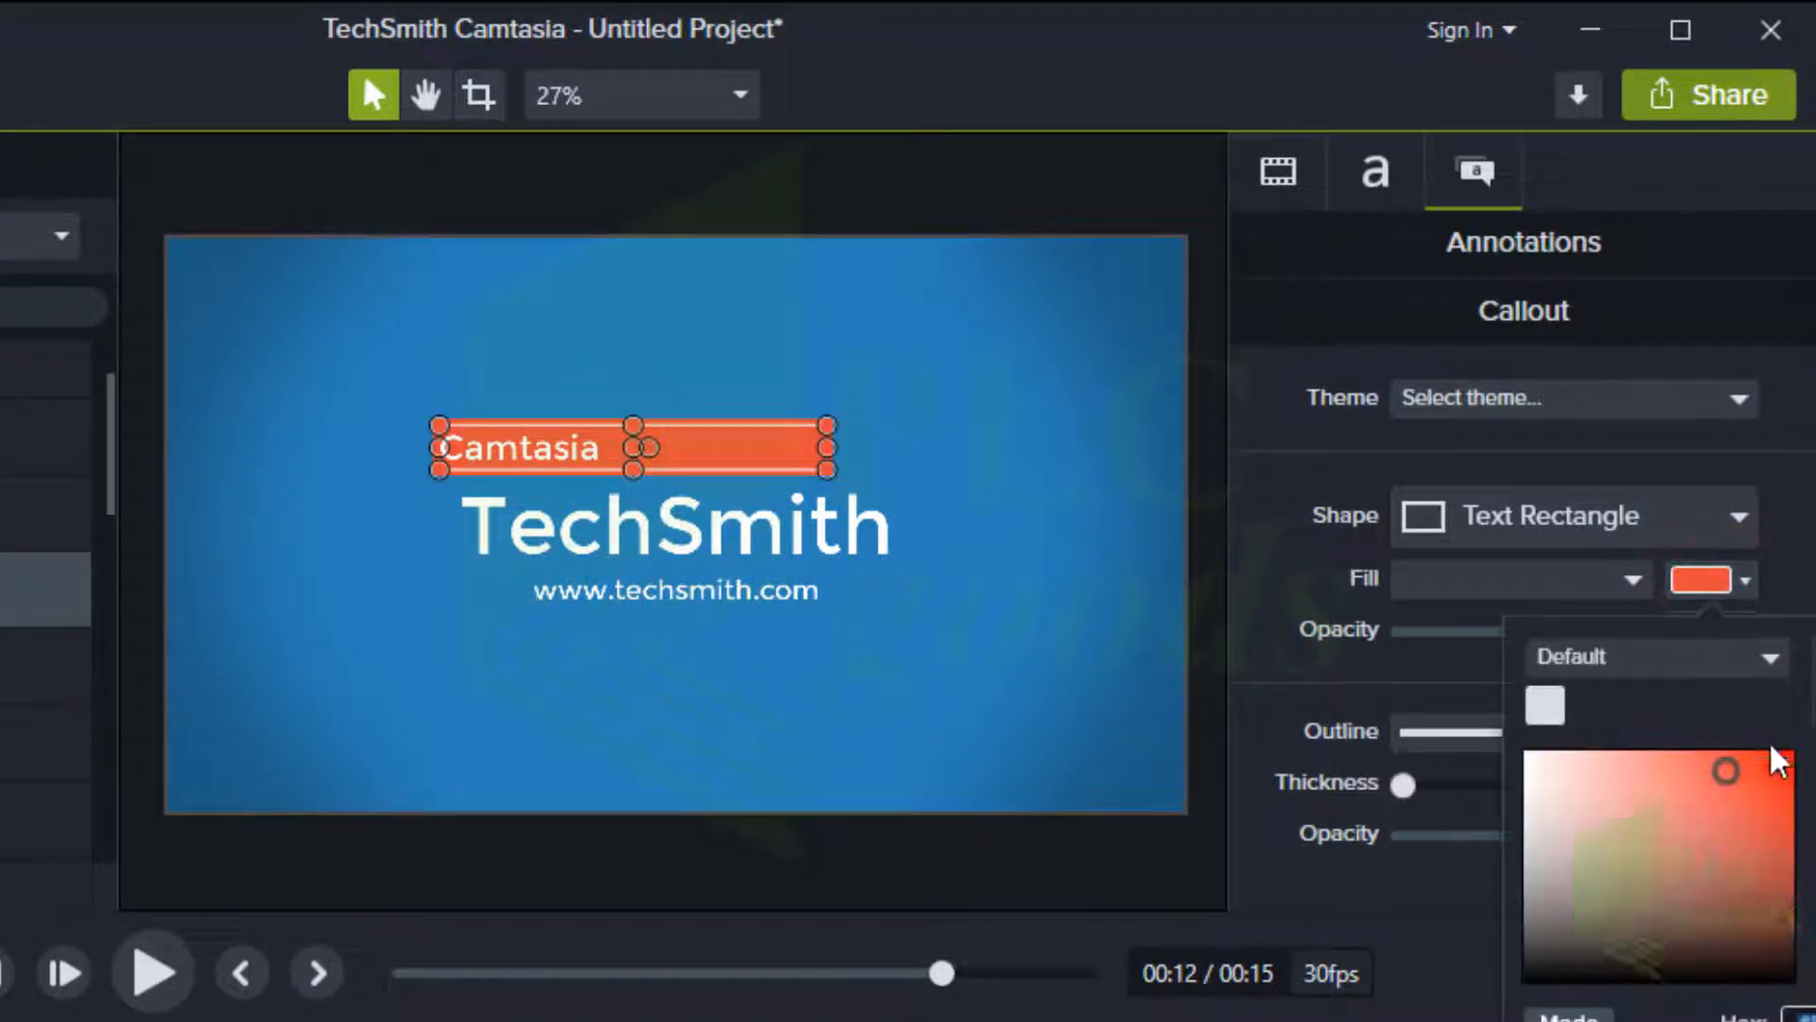
pyautogui.click(1694, 839)
pyautogui.moveTo(1687, 873)
pyautogui.mouseDown()
pyautogui.moveTo(1581, 880)
pyautogui.moveTo(1488, 961)
pyautogui.moveTo(1508, 983)
pyautogui.mouseUp()
pyautogui.click(666, 593)
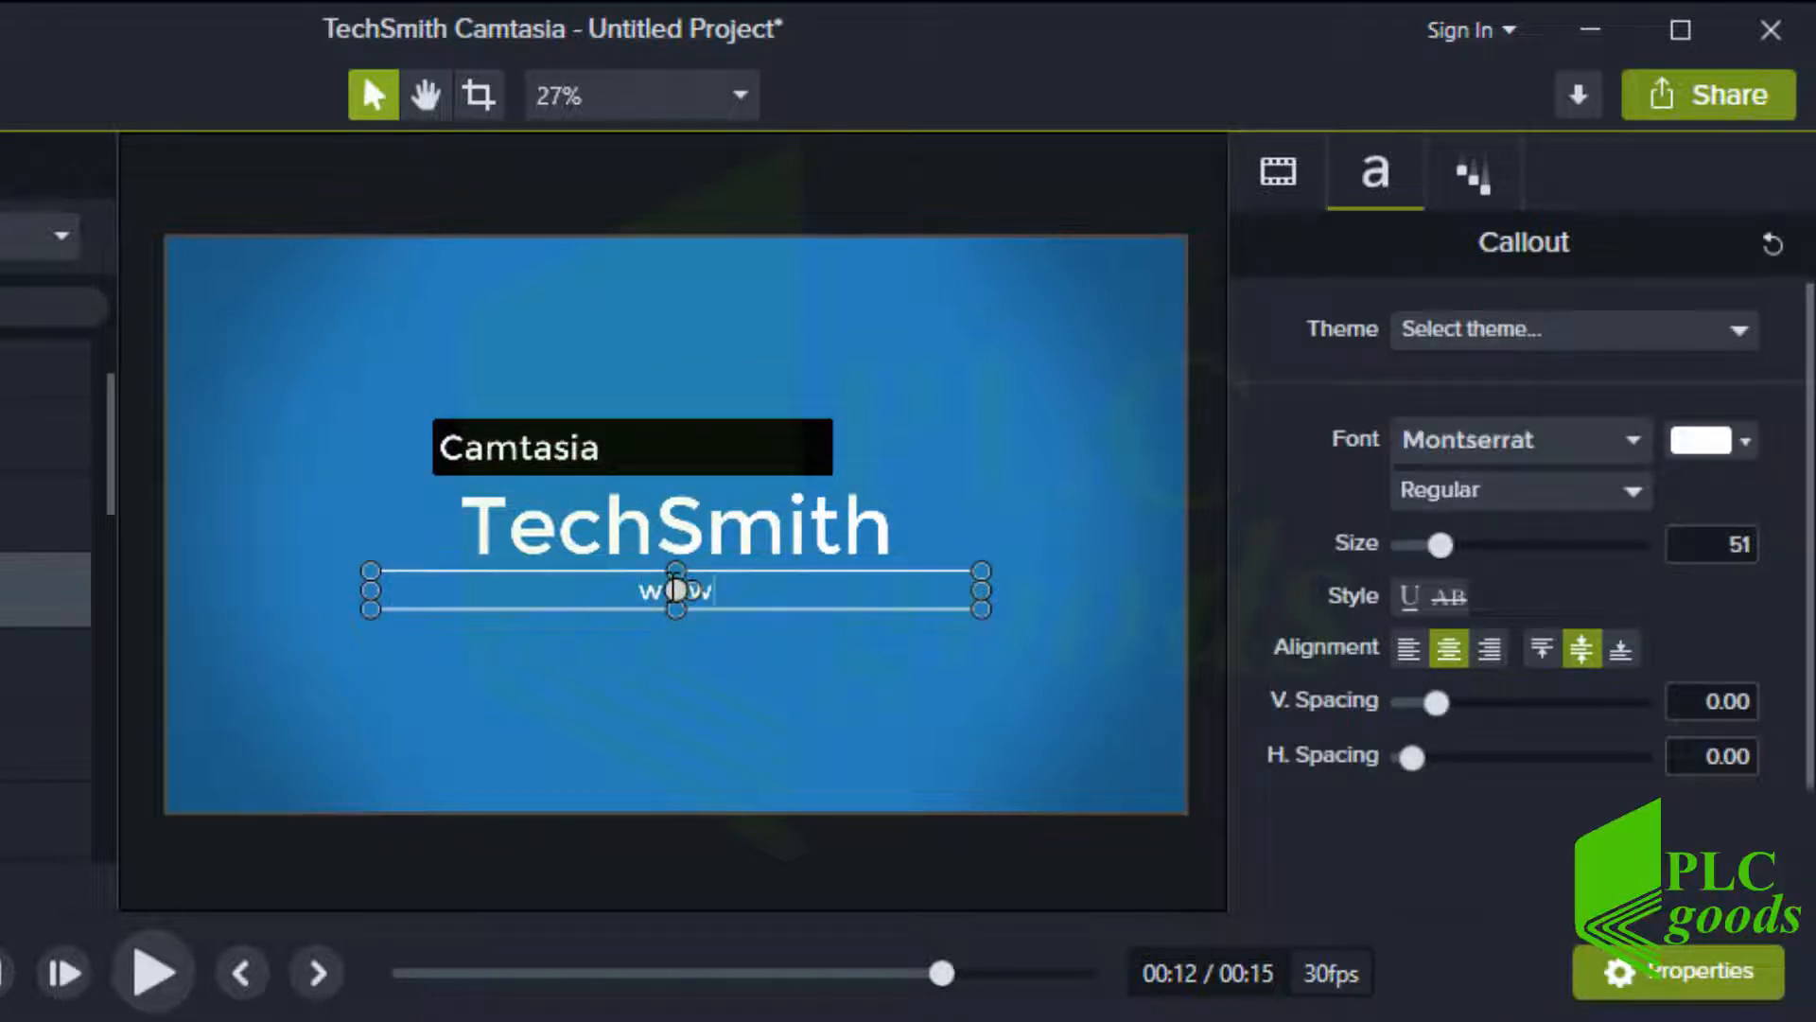
pyautogui.write('PLCgoods')
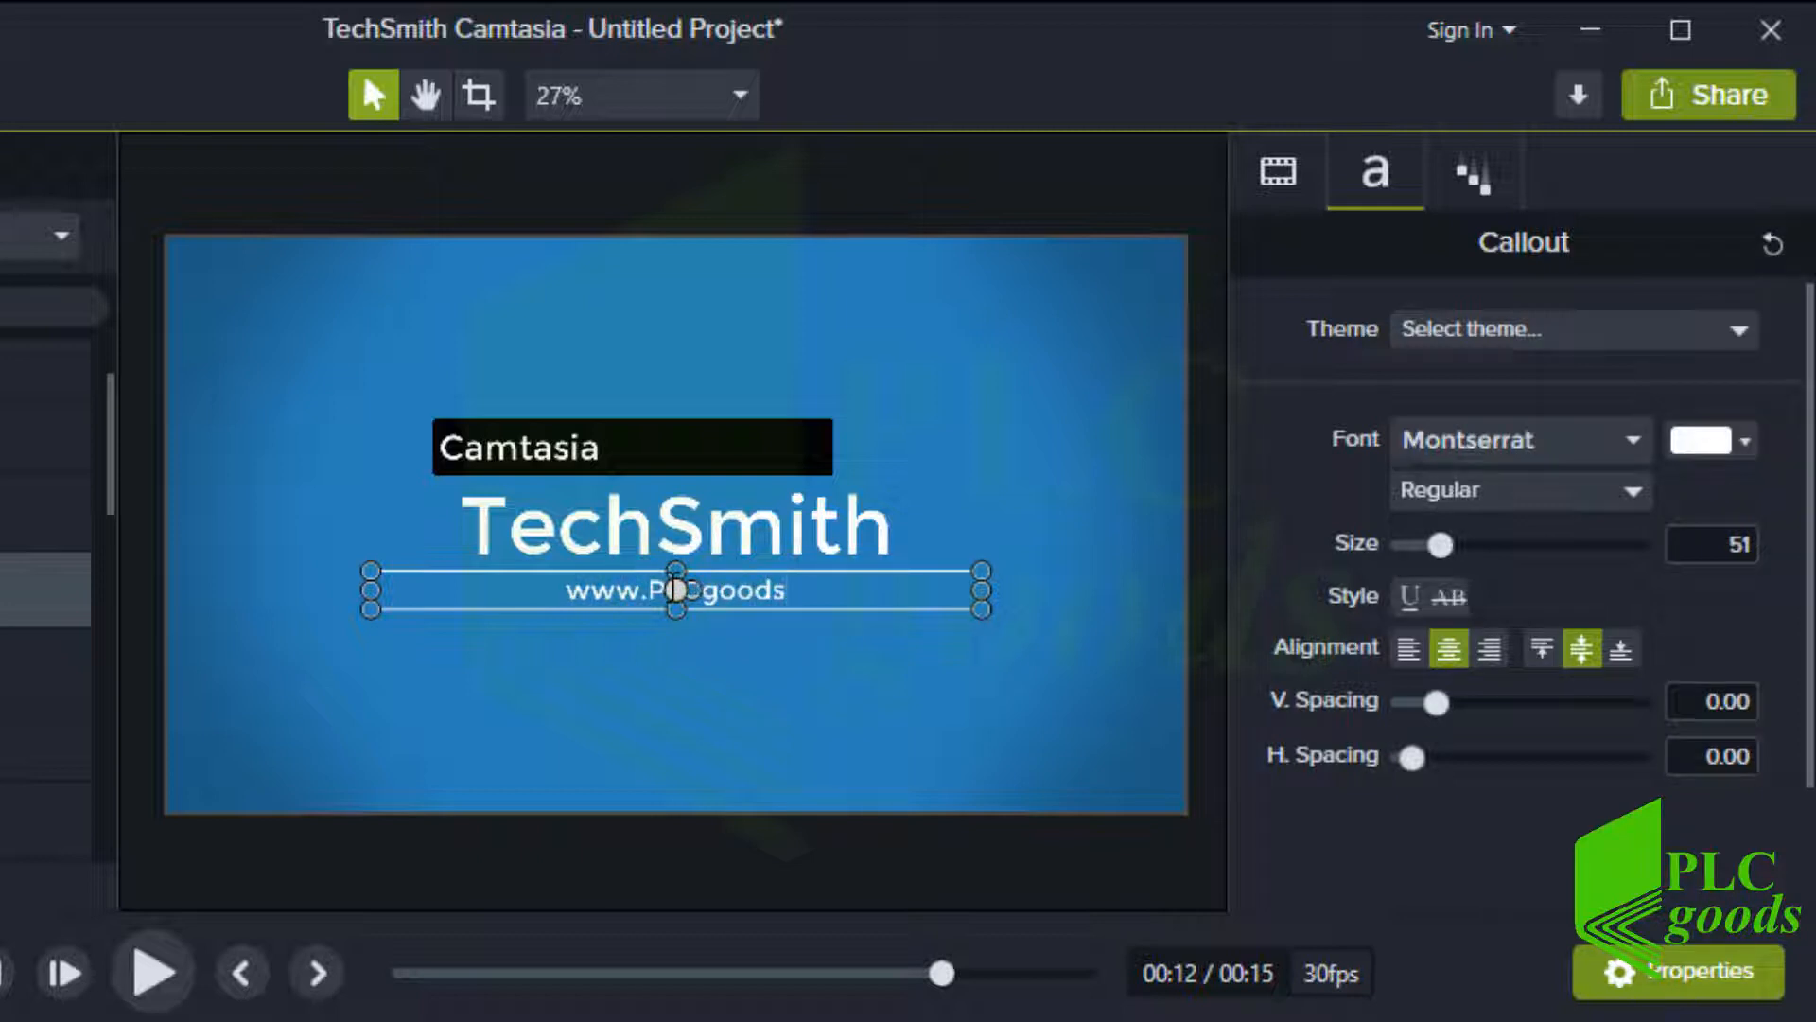
pyautogui.write('.com')
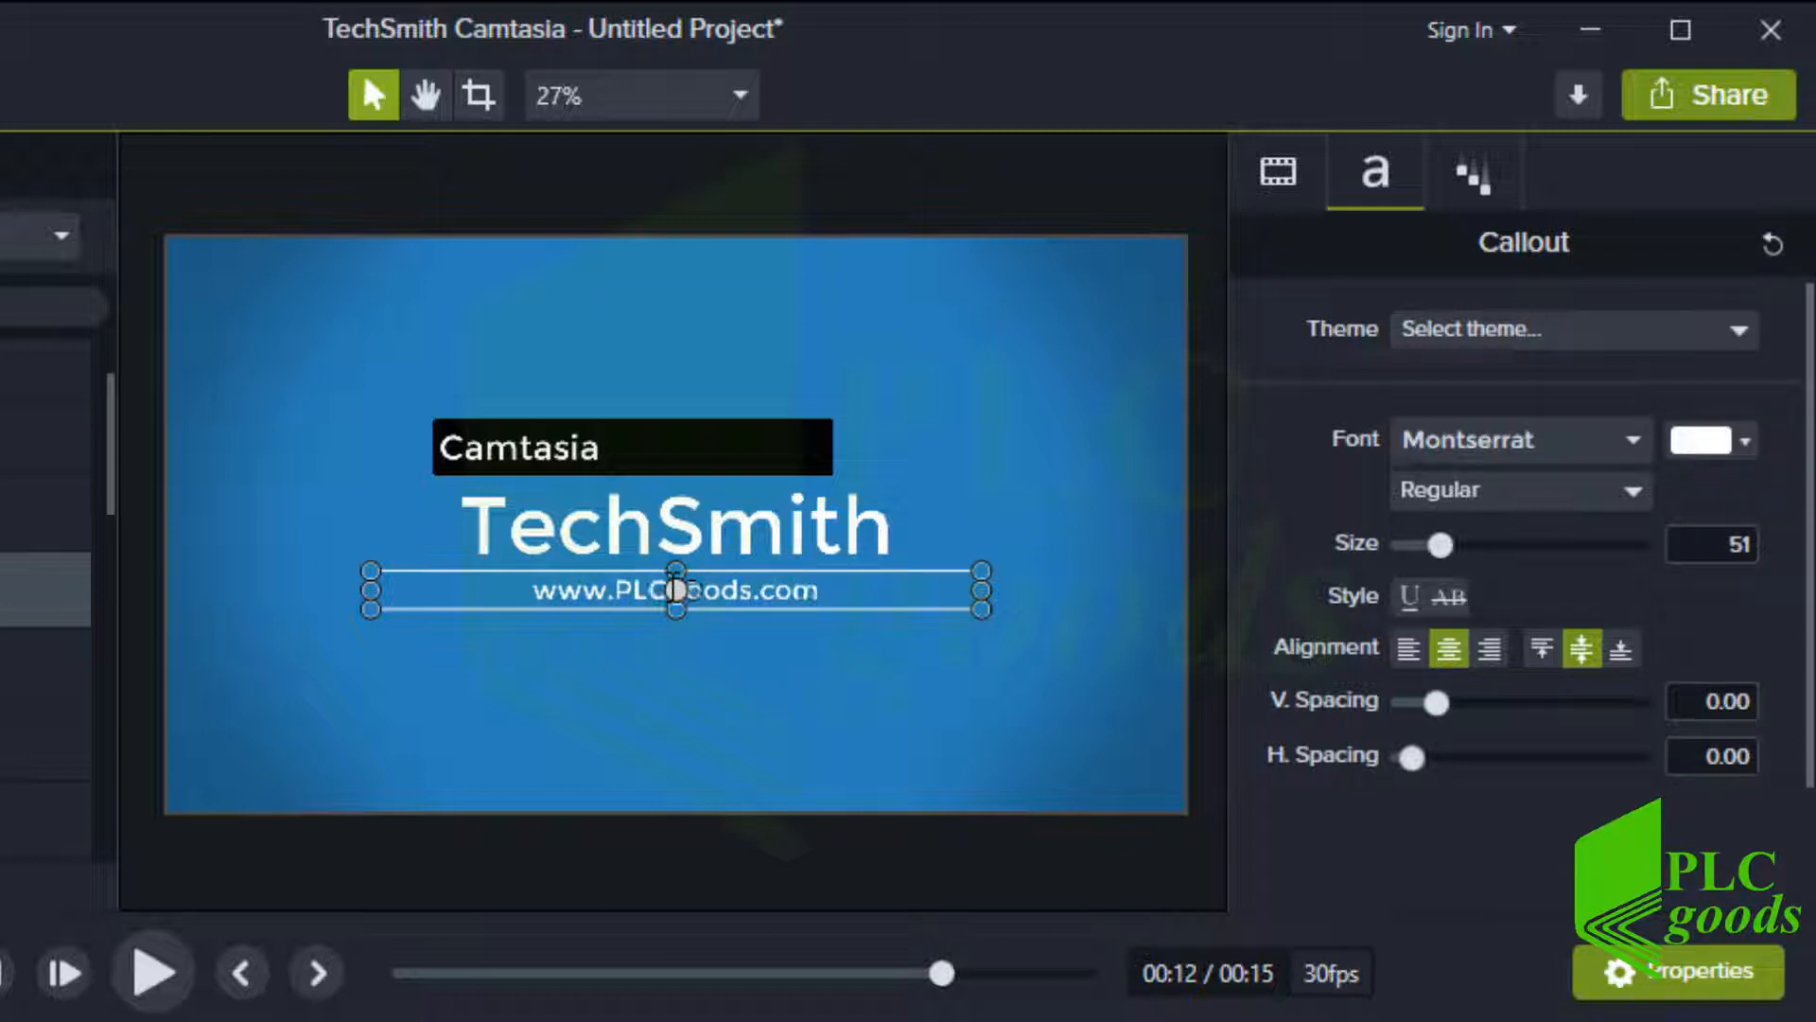
pyautogui.click(625, 620)
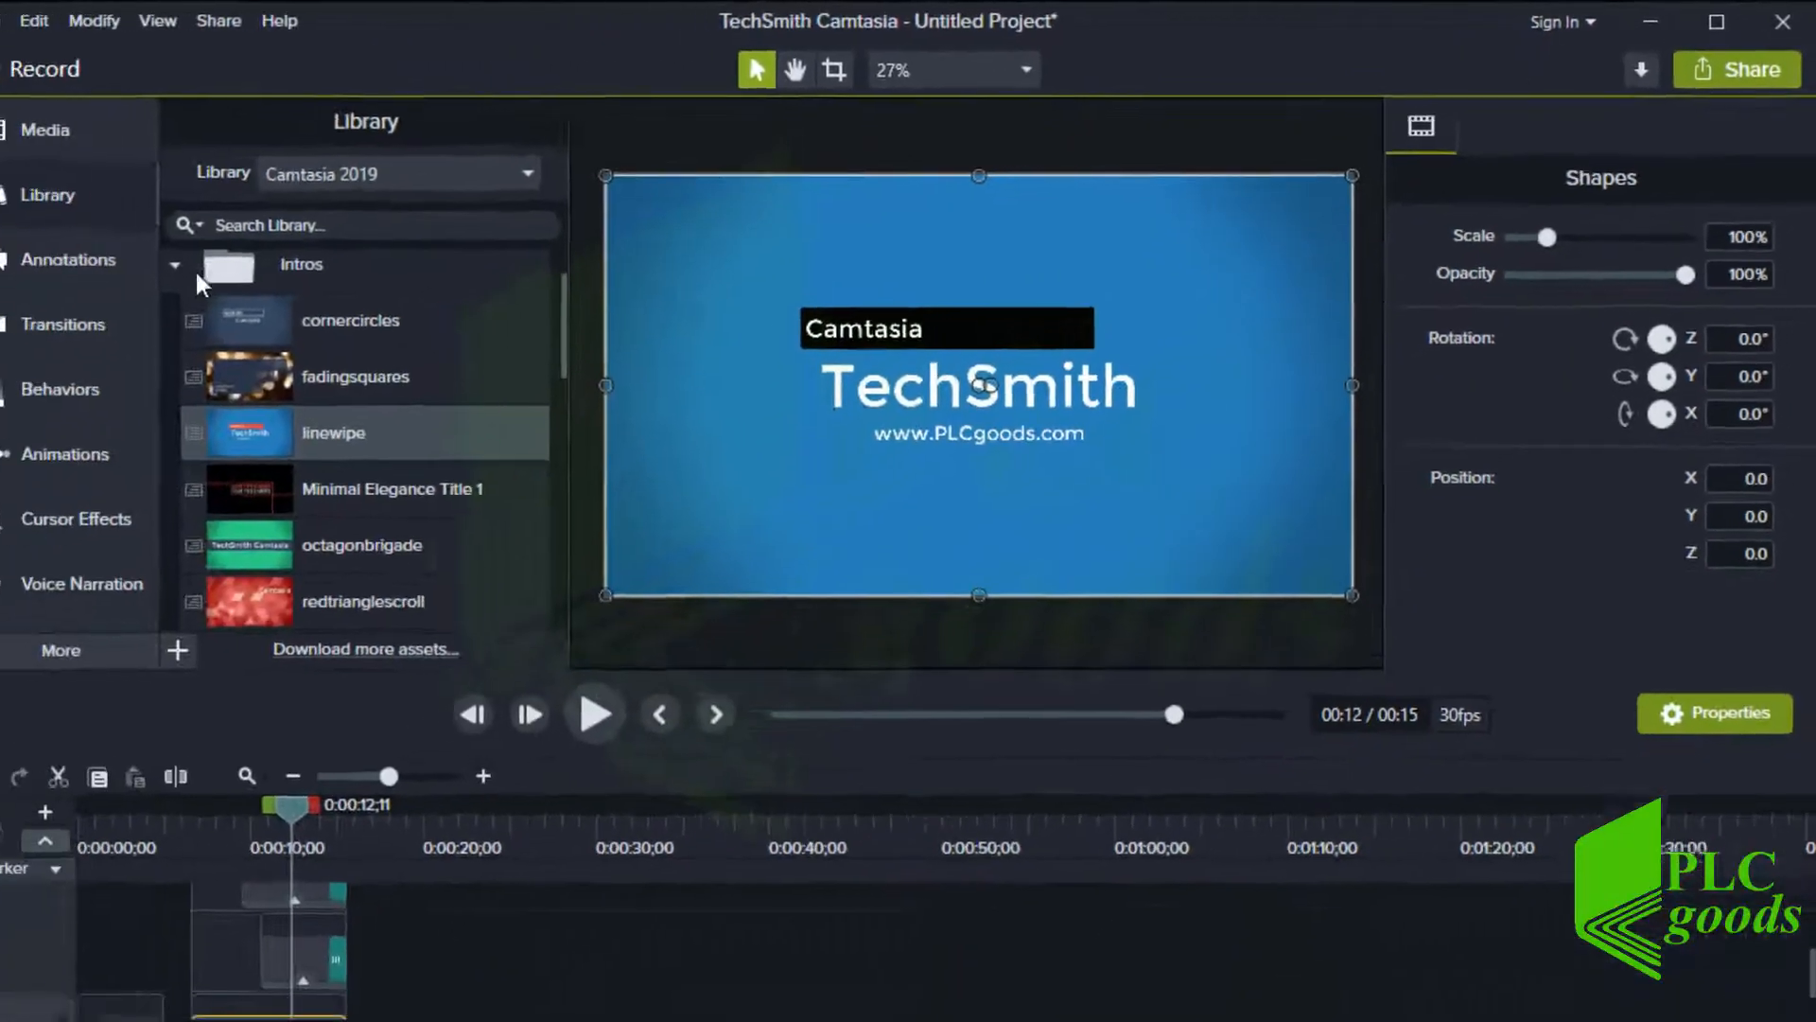
# Add the electricbox-01 lower third from the Lower Thirds folder to Track 2 at about 0:25
pyautogui.click(212, 257)
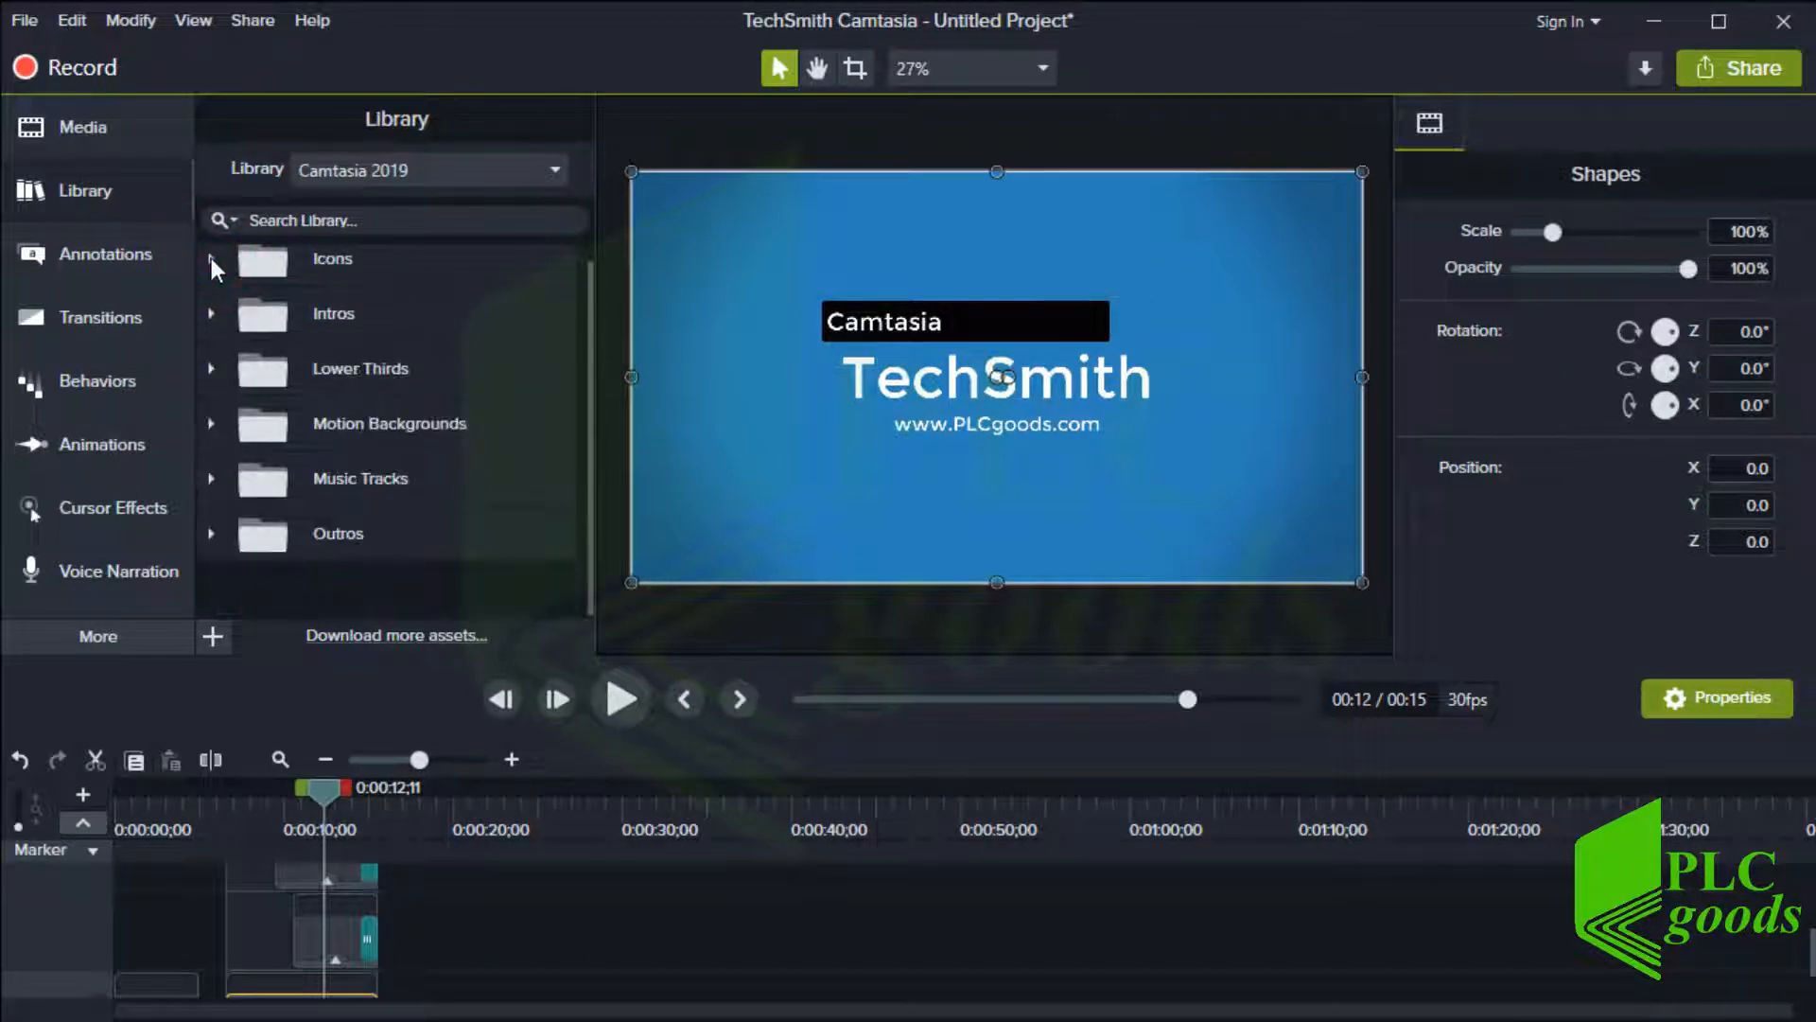
pyautogui.click(211, 368)
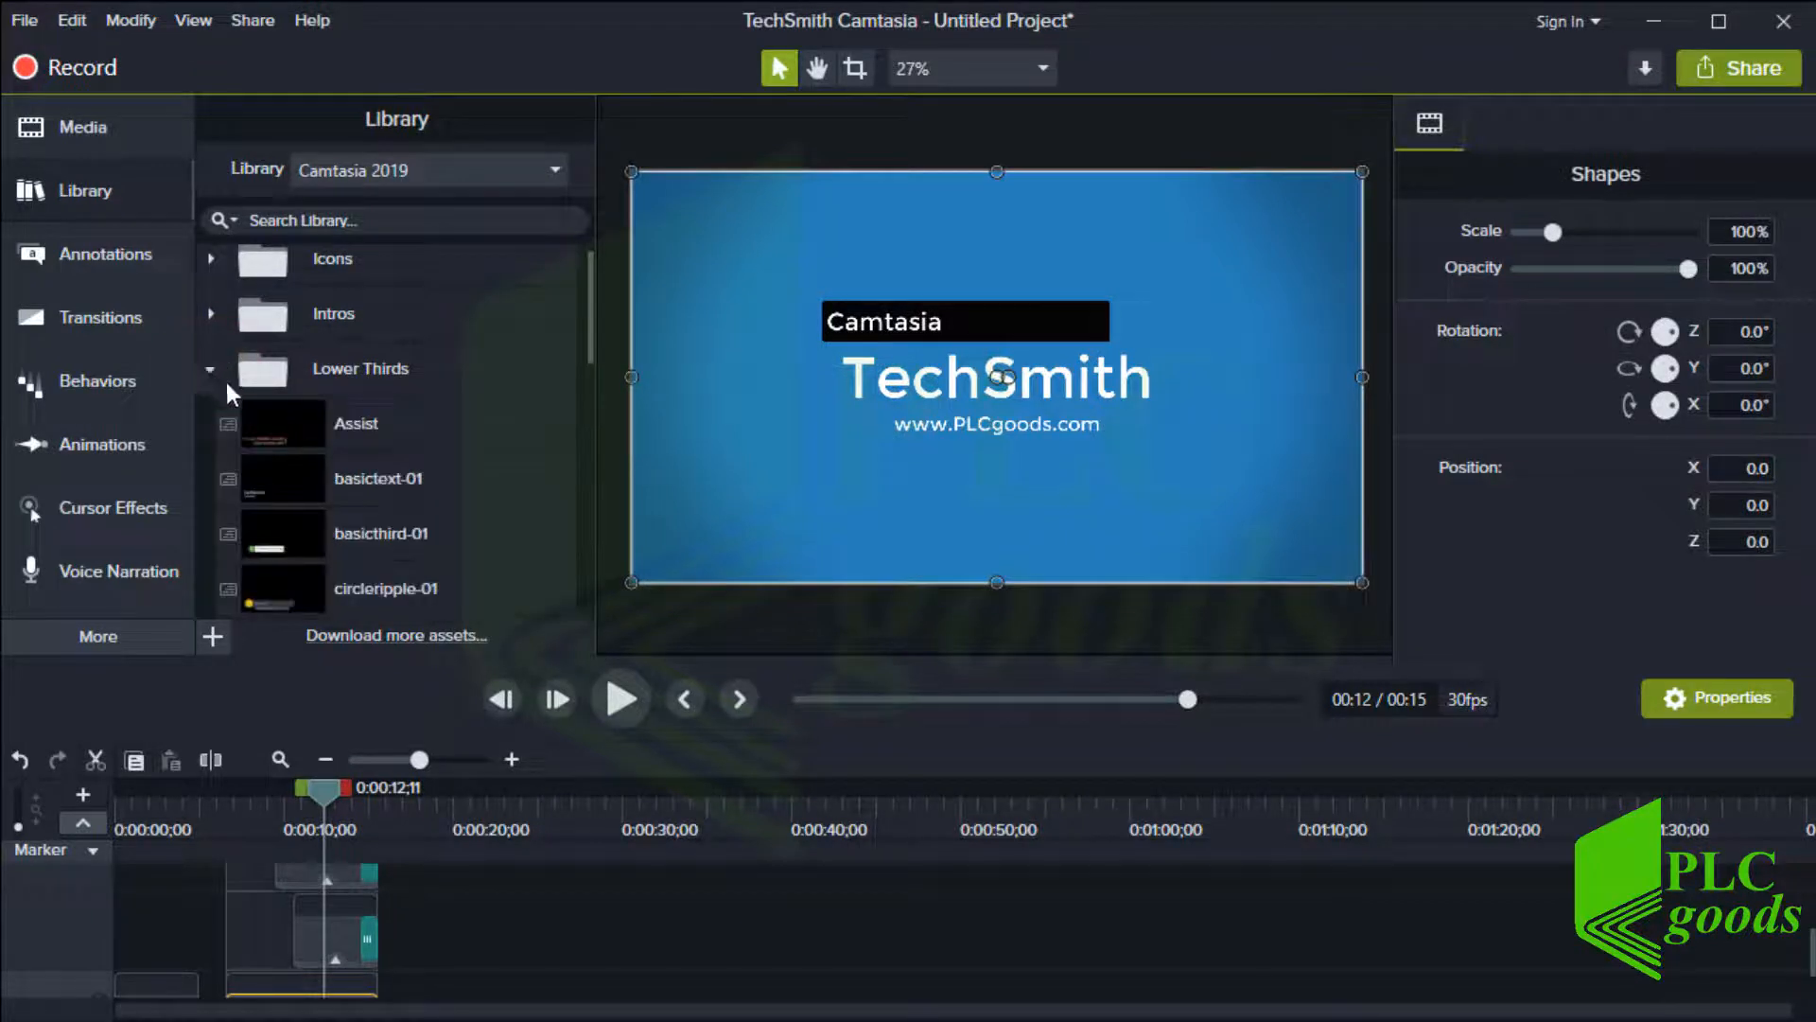
pyautogui.scroll(-5, 259, 426)
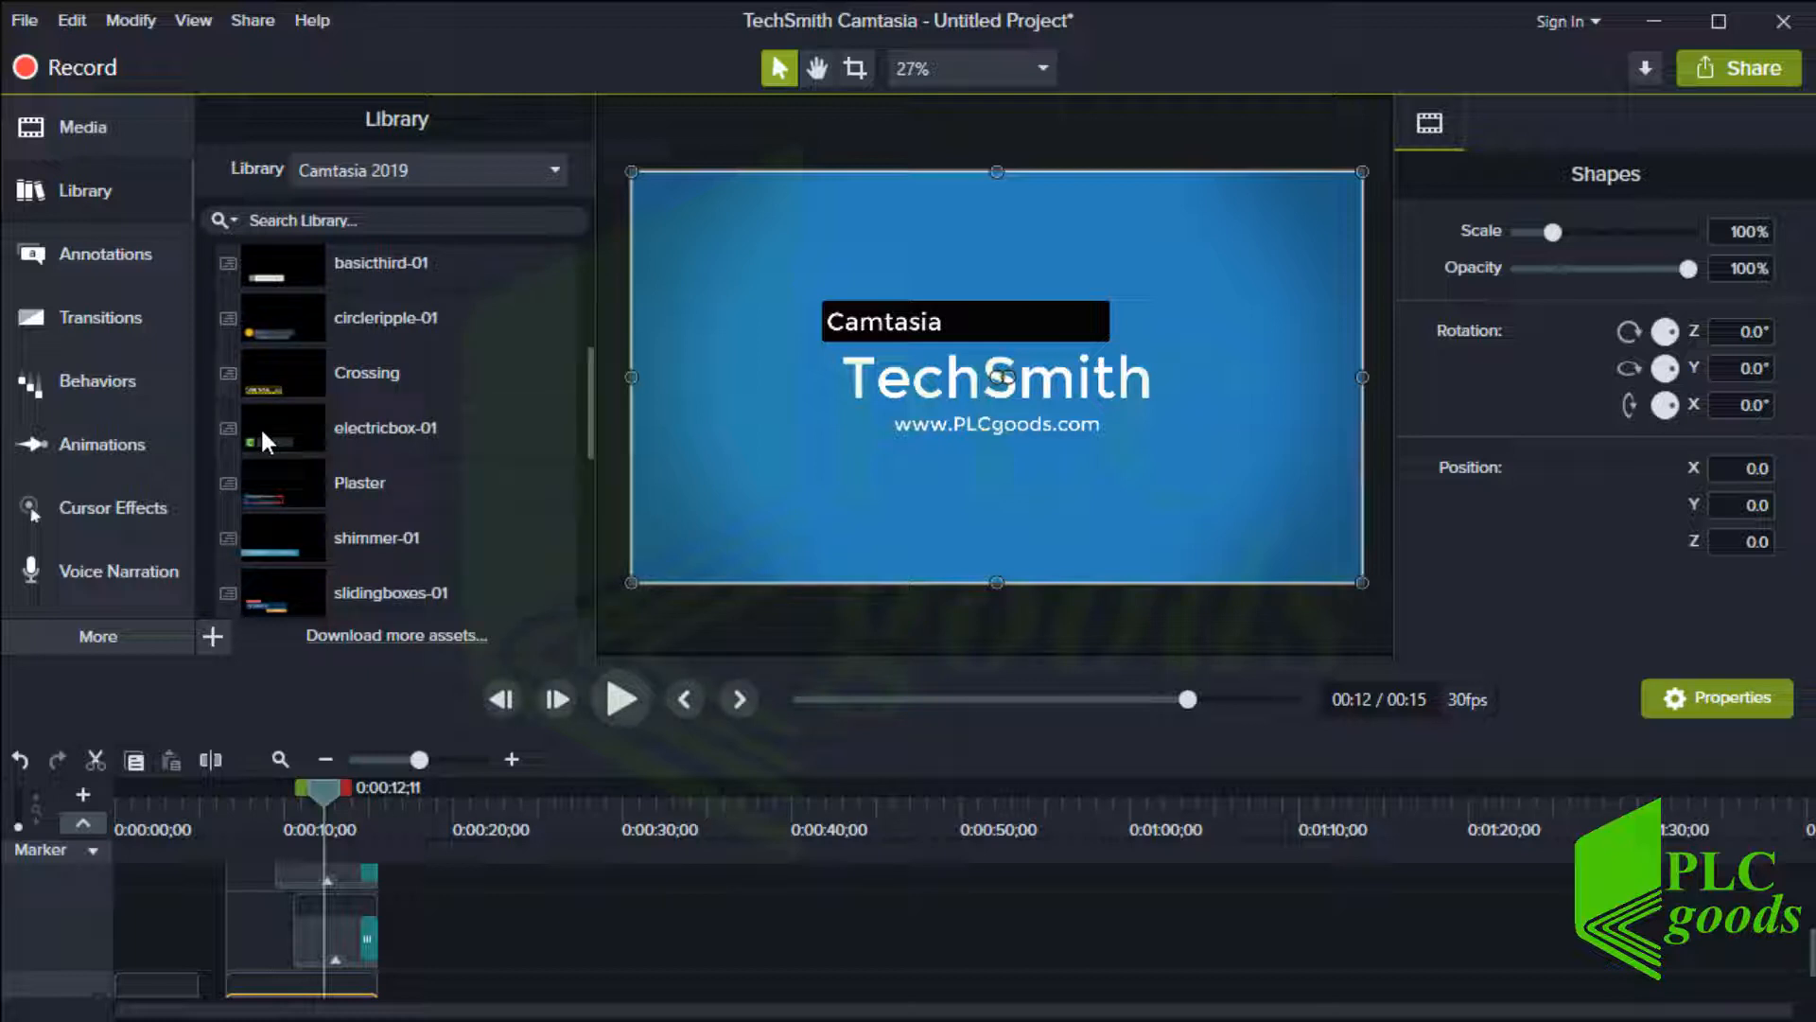
pyautogui.moveTo(260, 426); pyautogui.dragTo(566, 950)
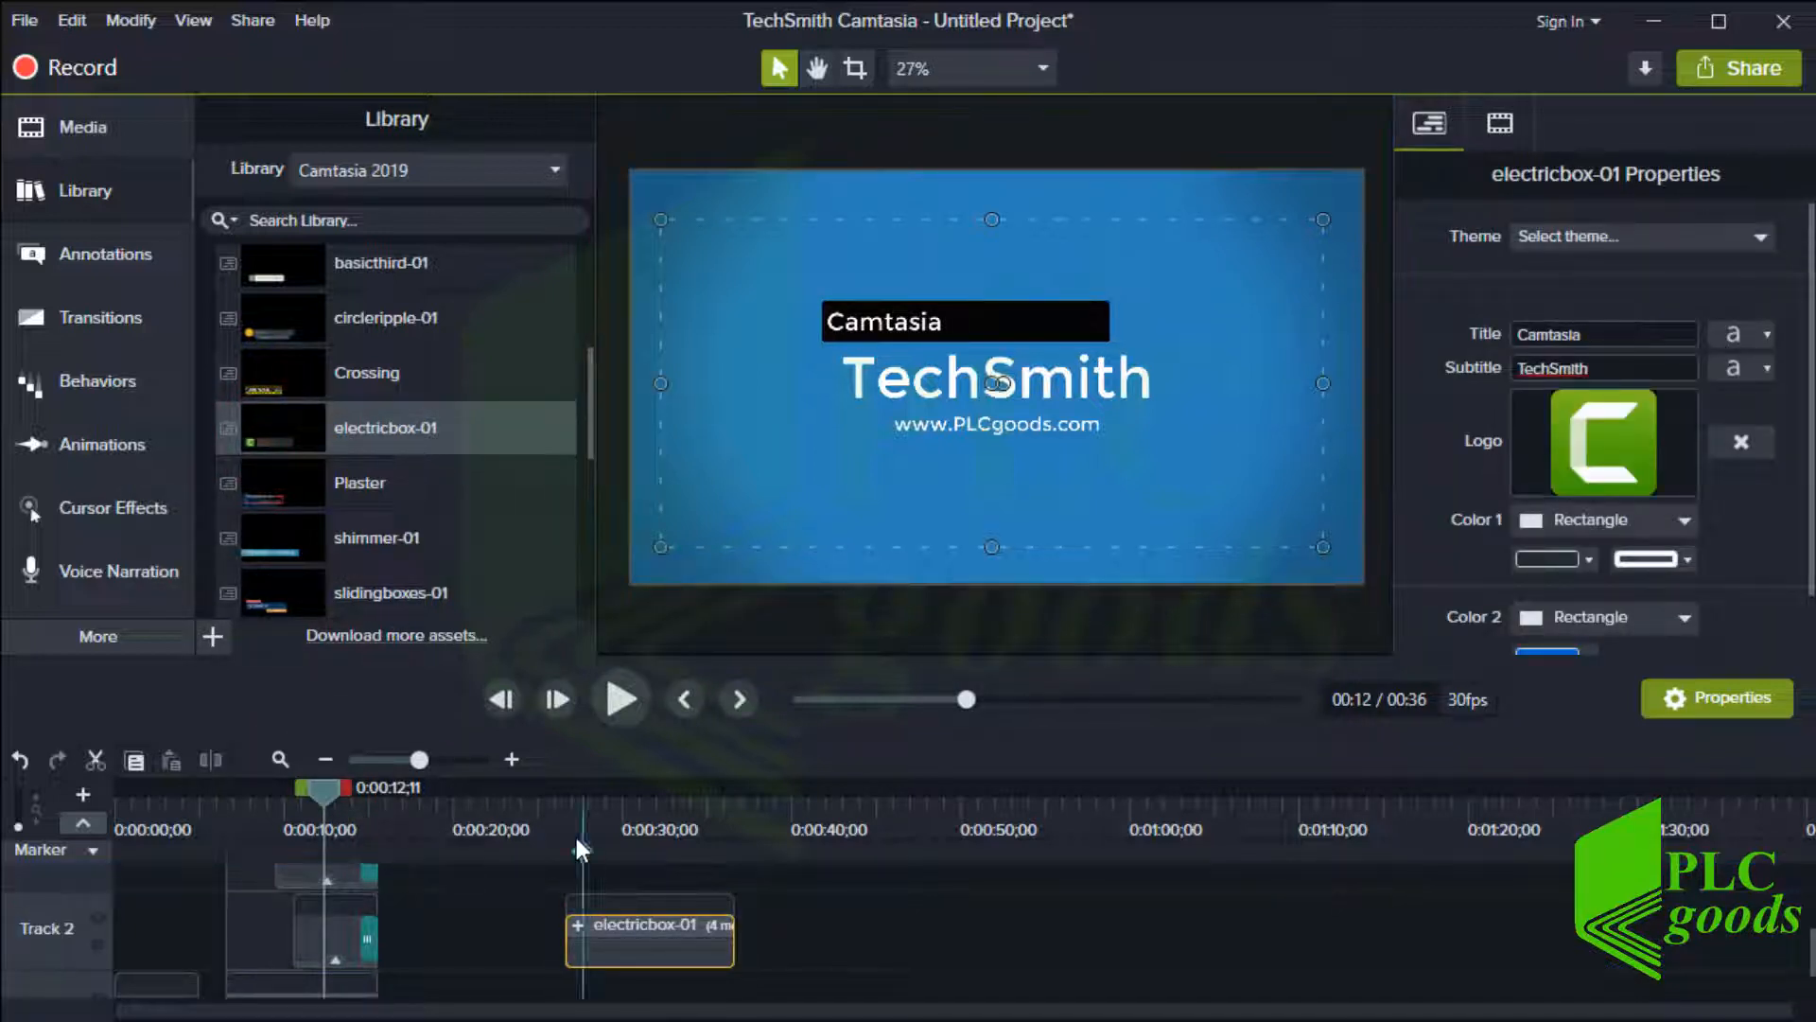
pyautogui.moveTo(564, 801); pyautogui.dragTo(634, 790)
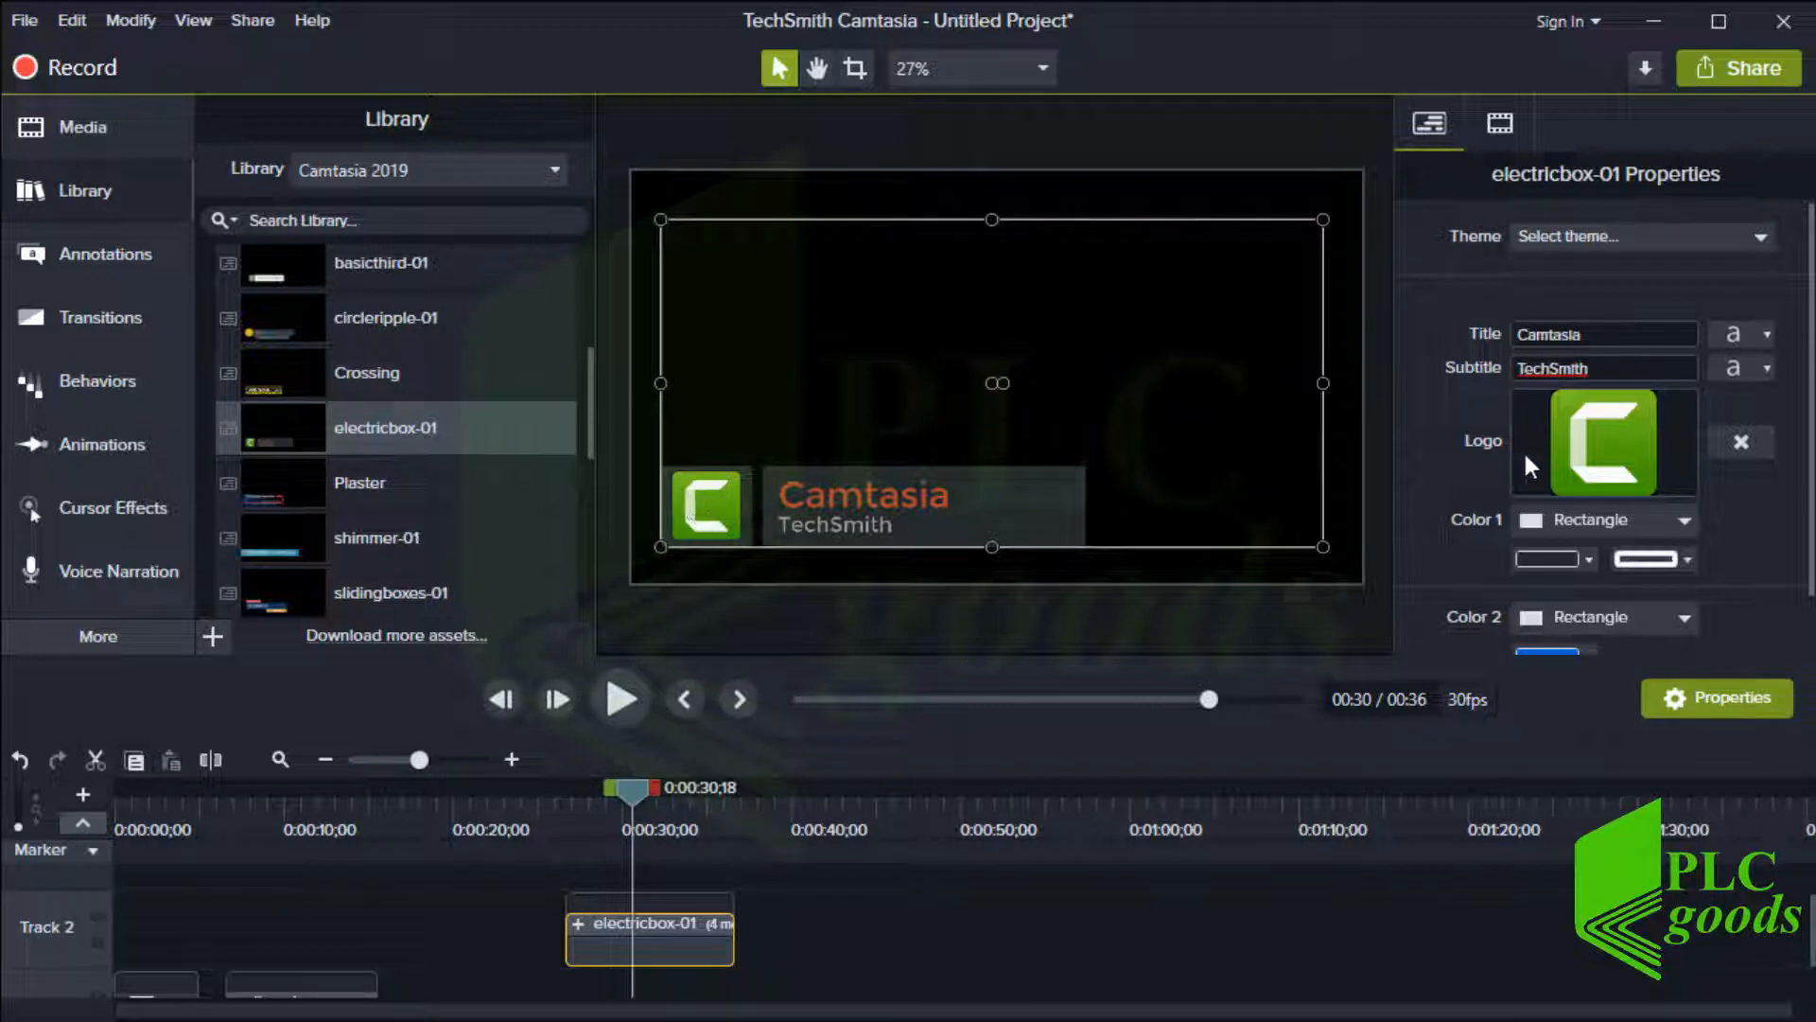
# Replace the lower third's logo with logoyellow.png from the Ebook_3 folder
pyautogui.click(1723, 441)
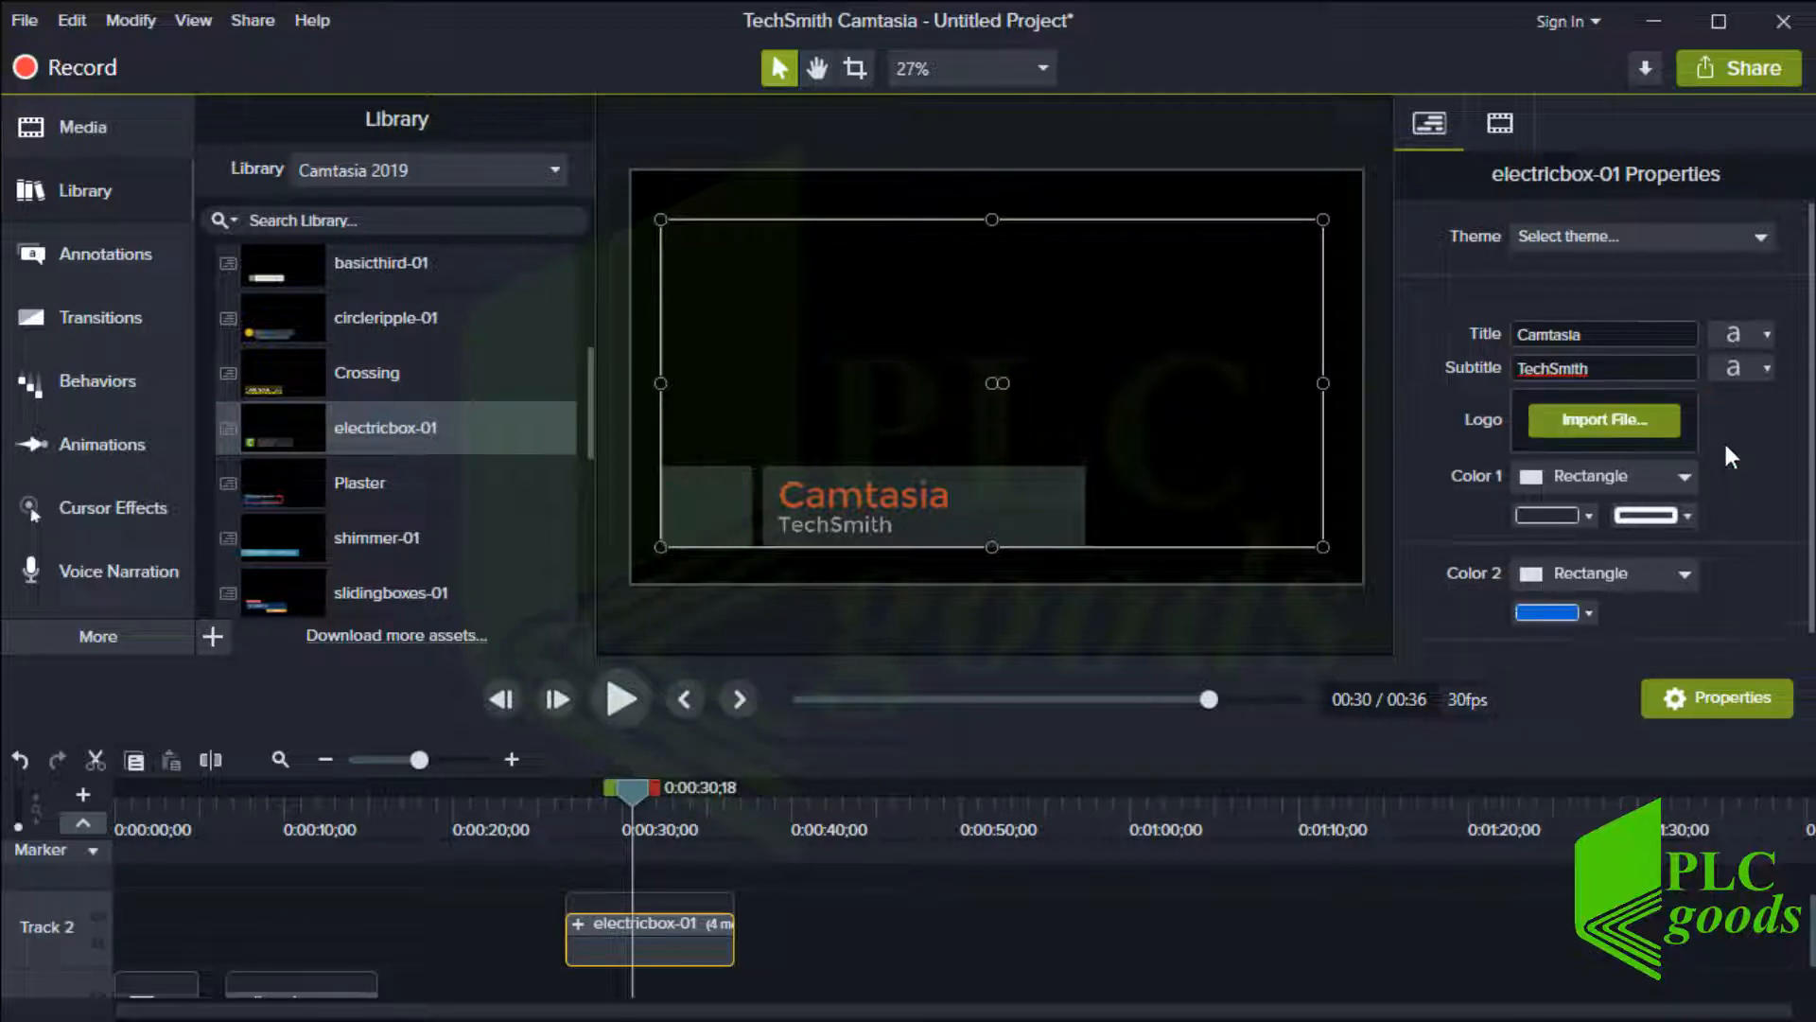
pyautogui.click(1603, 399)
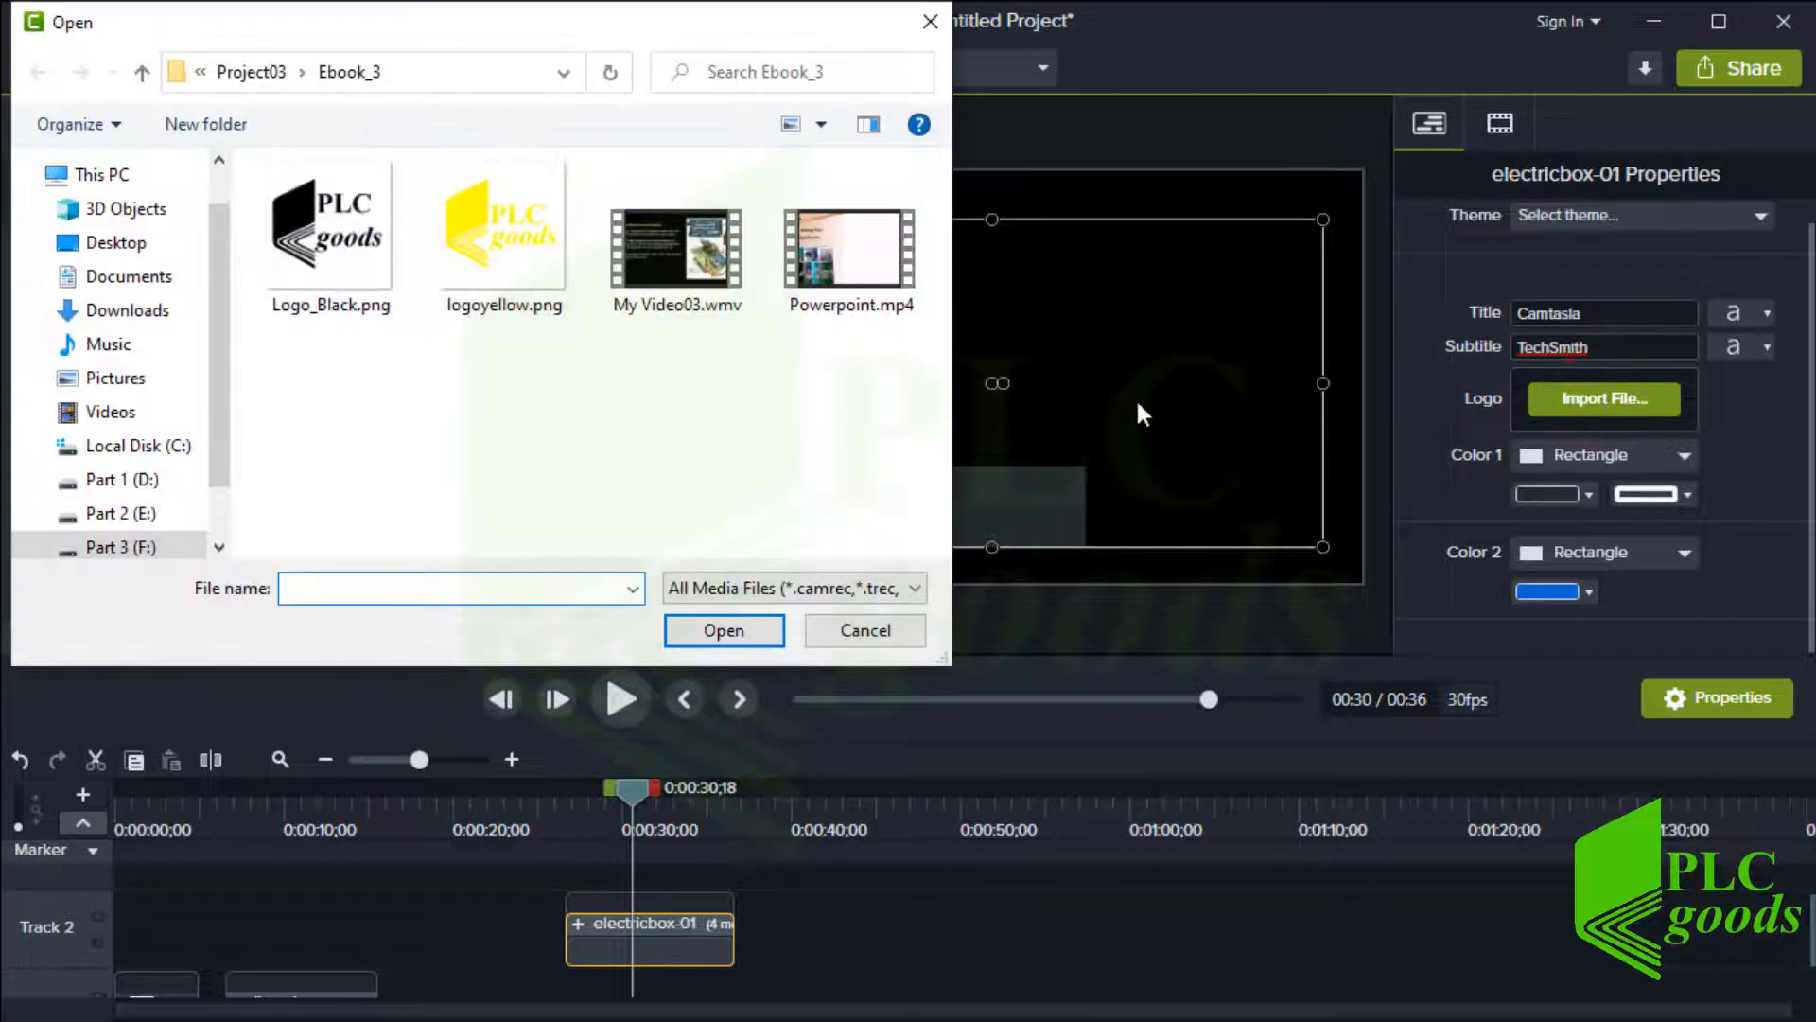
pyautogui.doubleClick(528, 248)
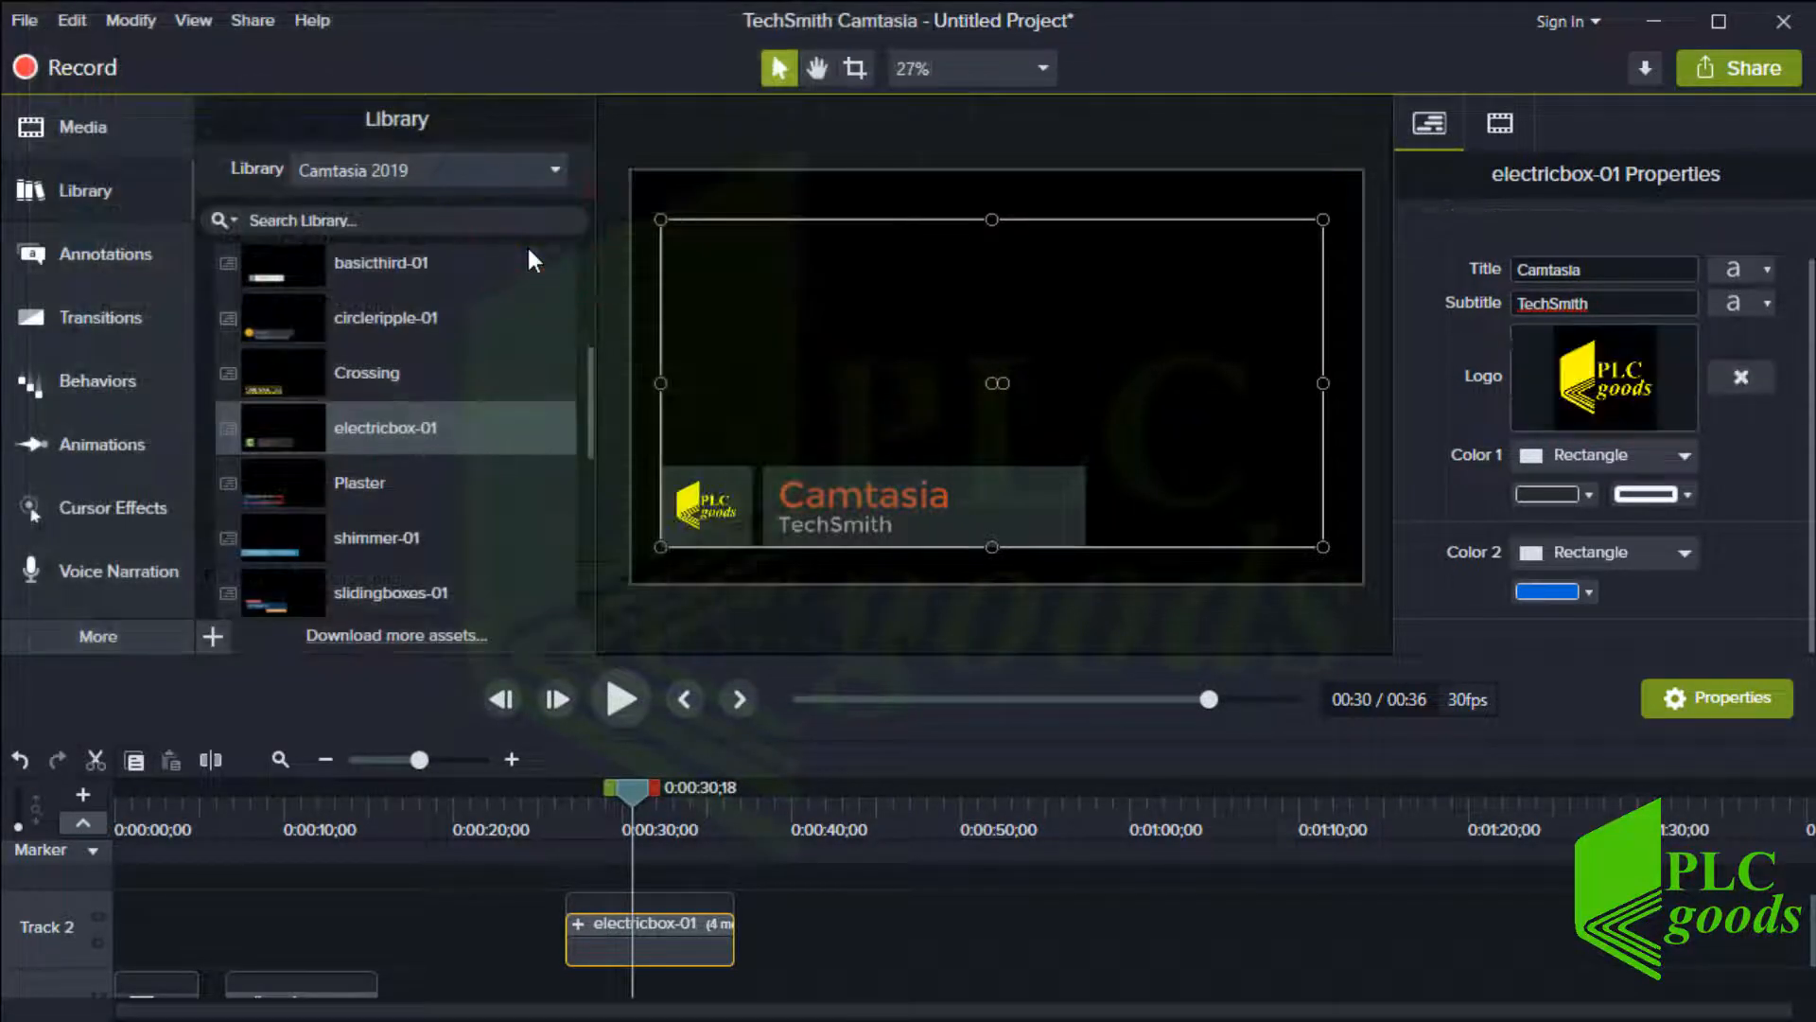
# Add the bokehdots clip from the Motion Backgrounds folder above the lower third at about 0:35 and set its opacity to 32%
pyautogui.scroll(-5, 452, 331)
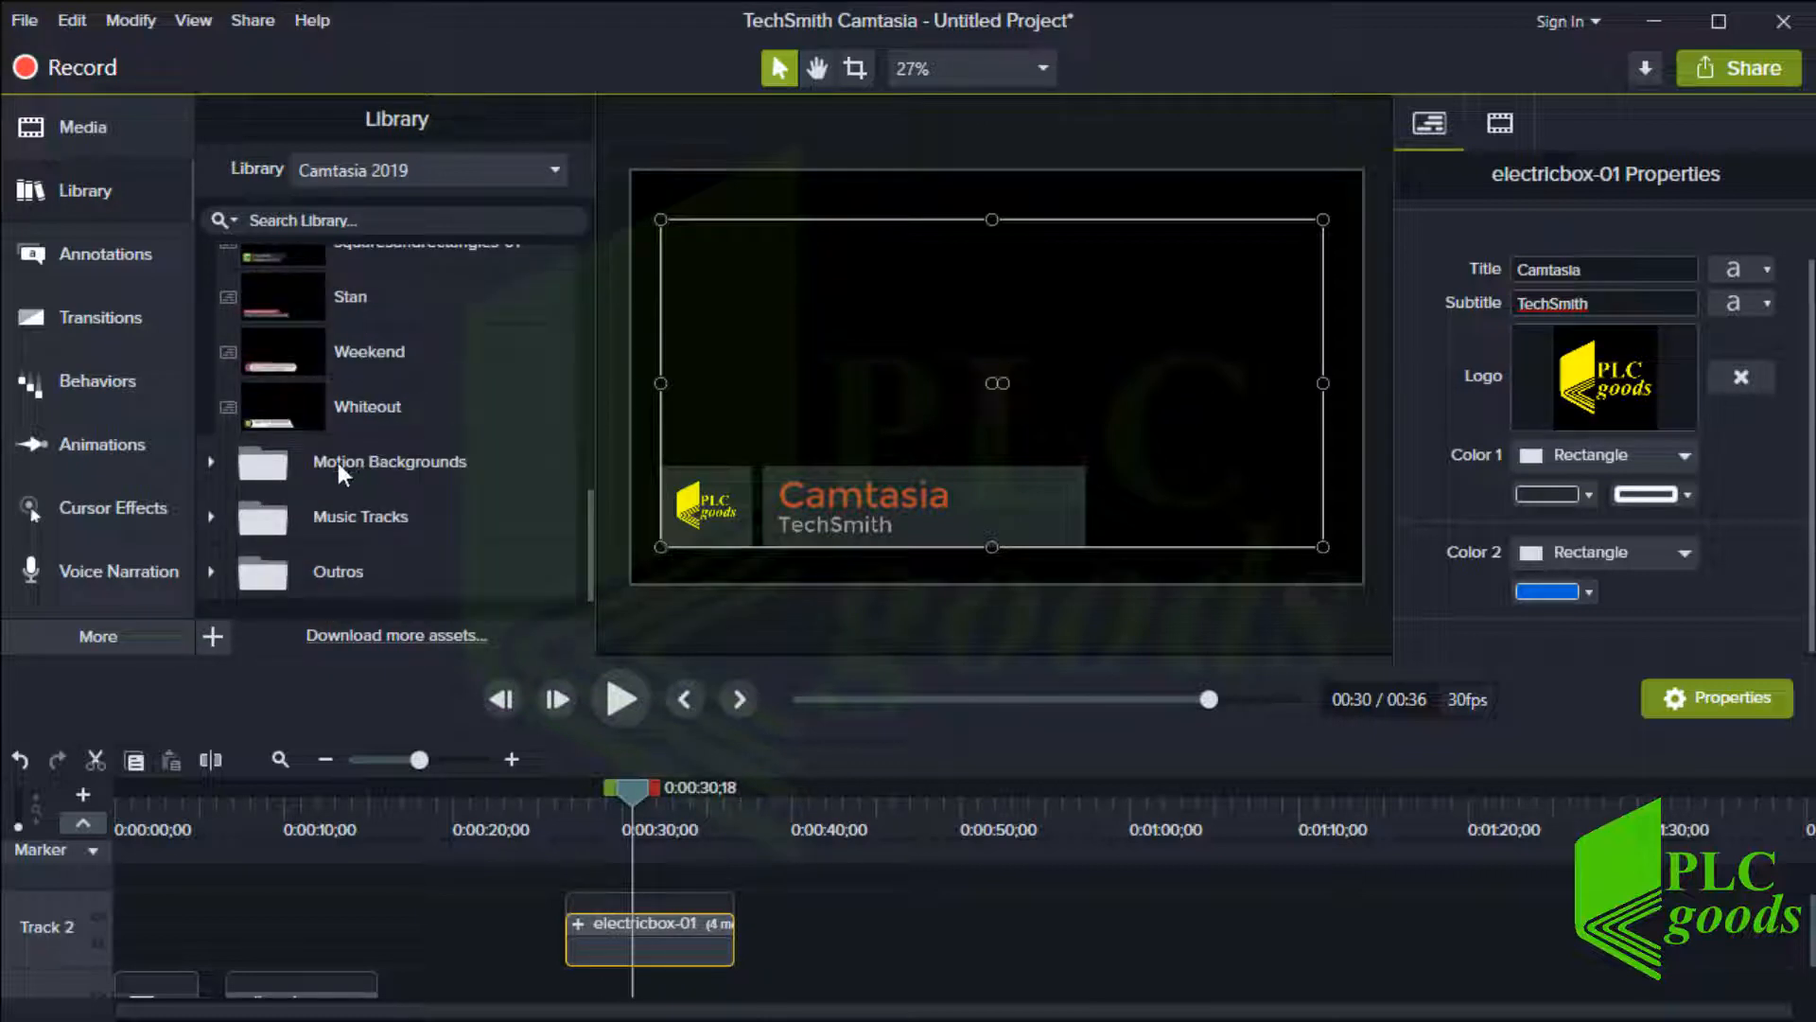
pyautogui.click(338, 462)
pyautogui.click(211, 461)
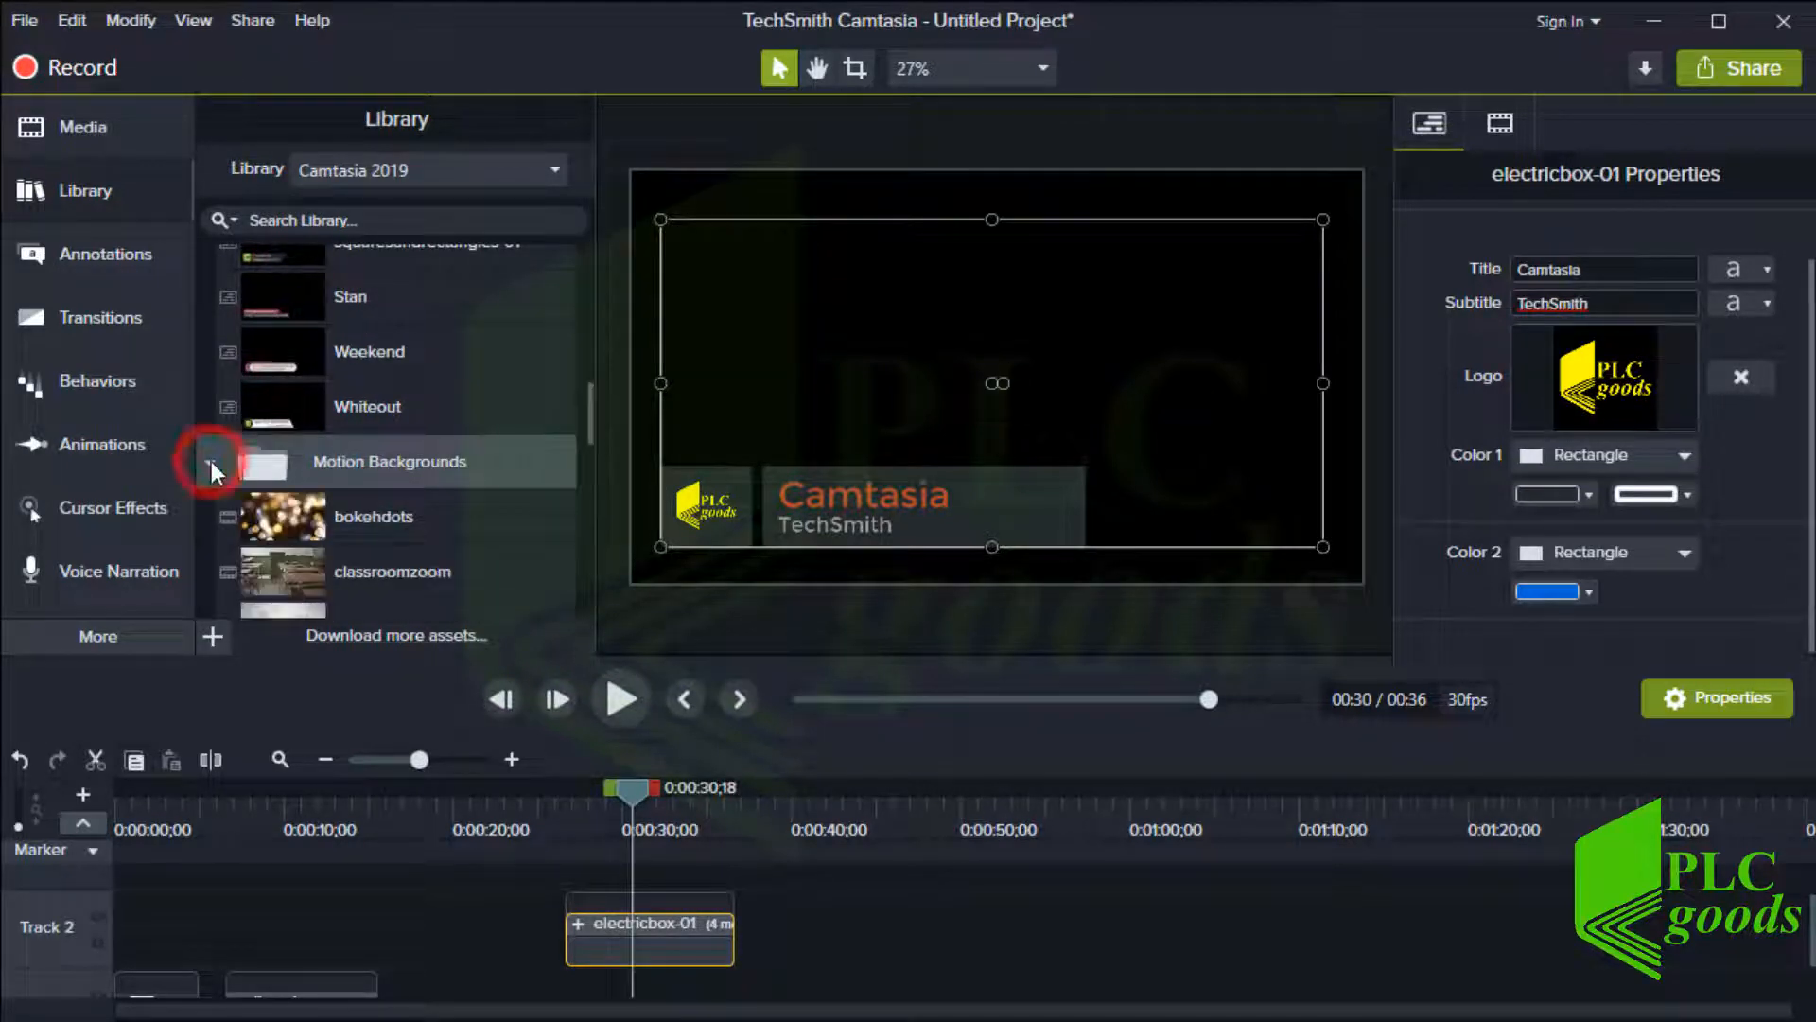
pyautogui.scroll(-1, 274, 482)
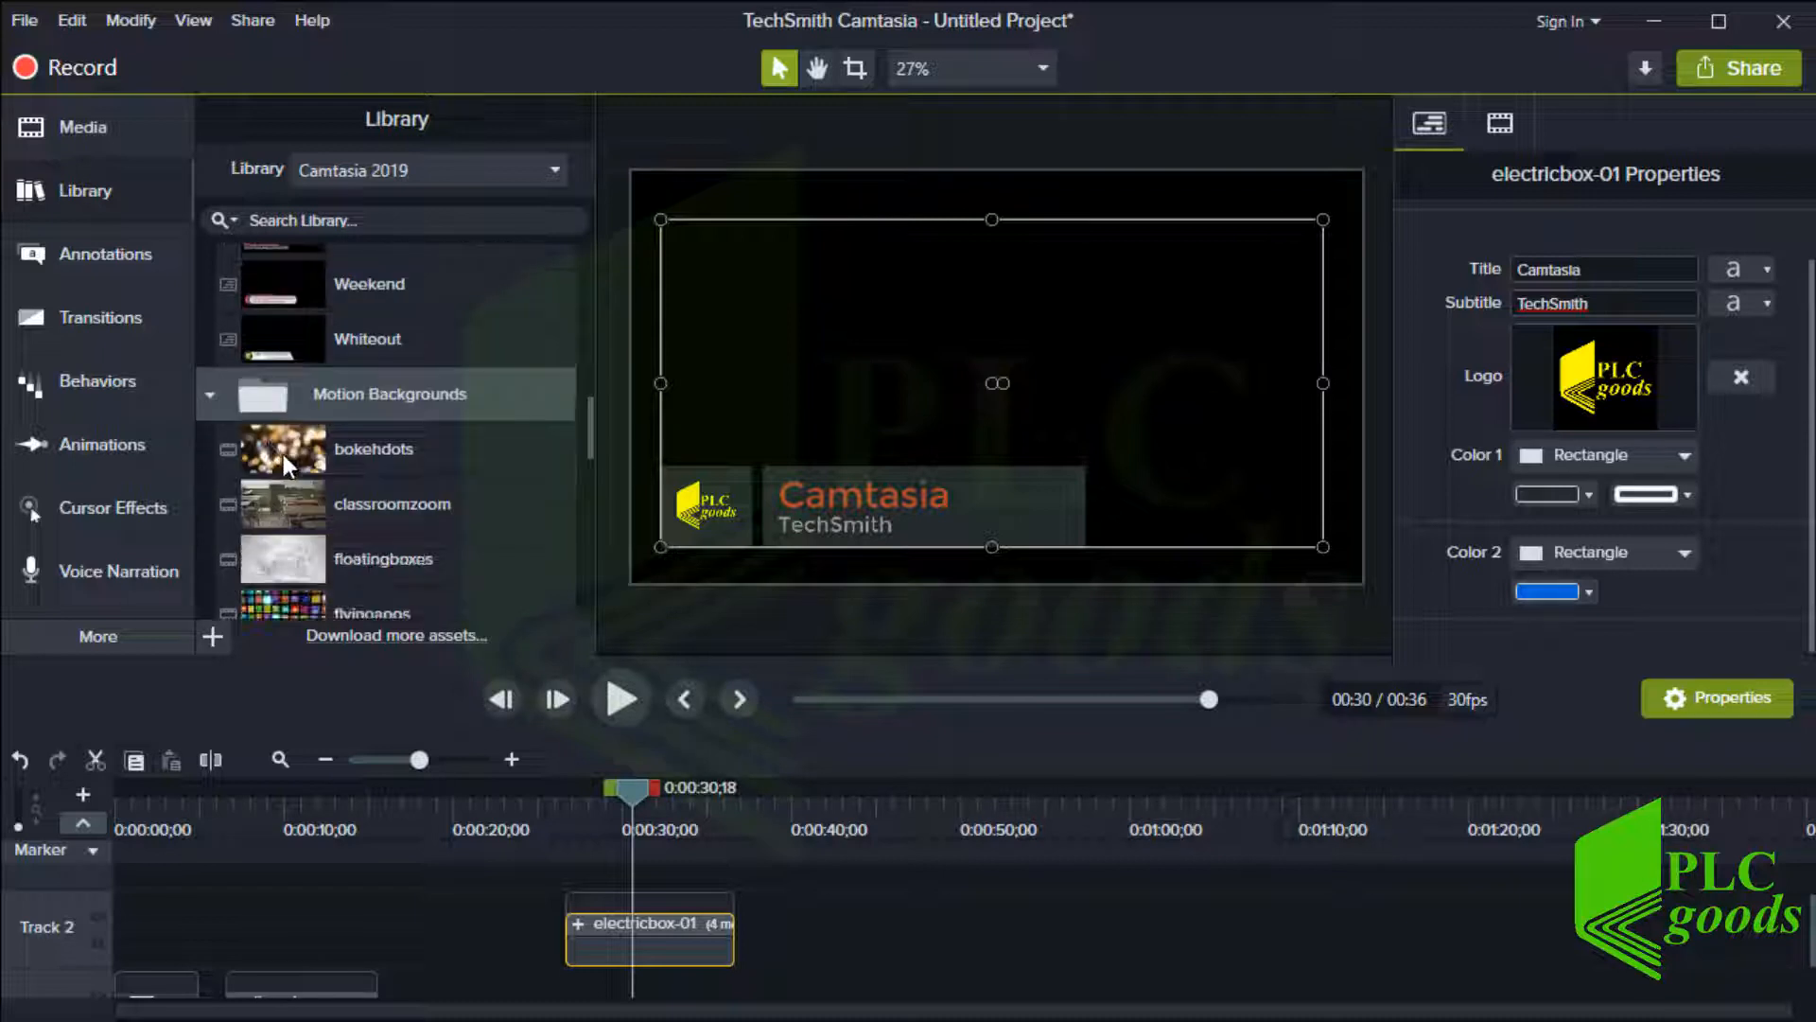
pyautogui.moveTo(282, 454); pyautogui.dragTo(824, 810)
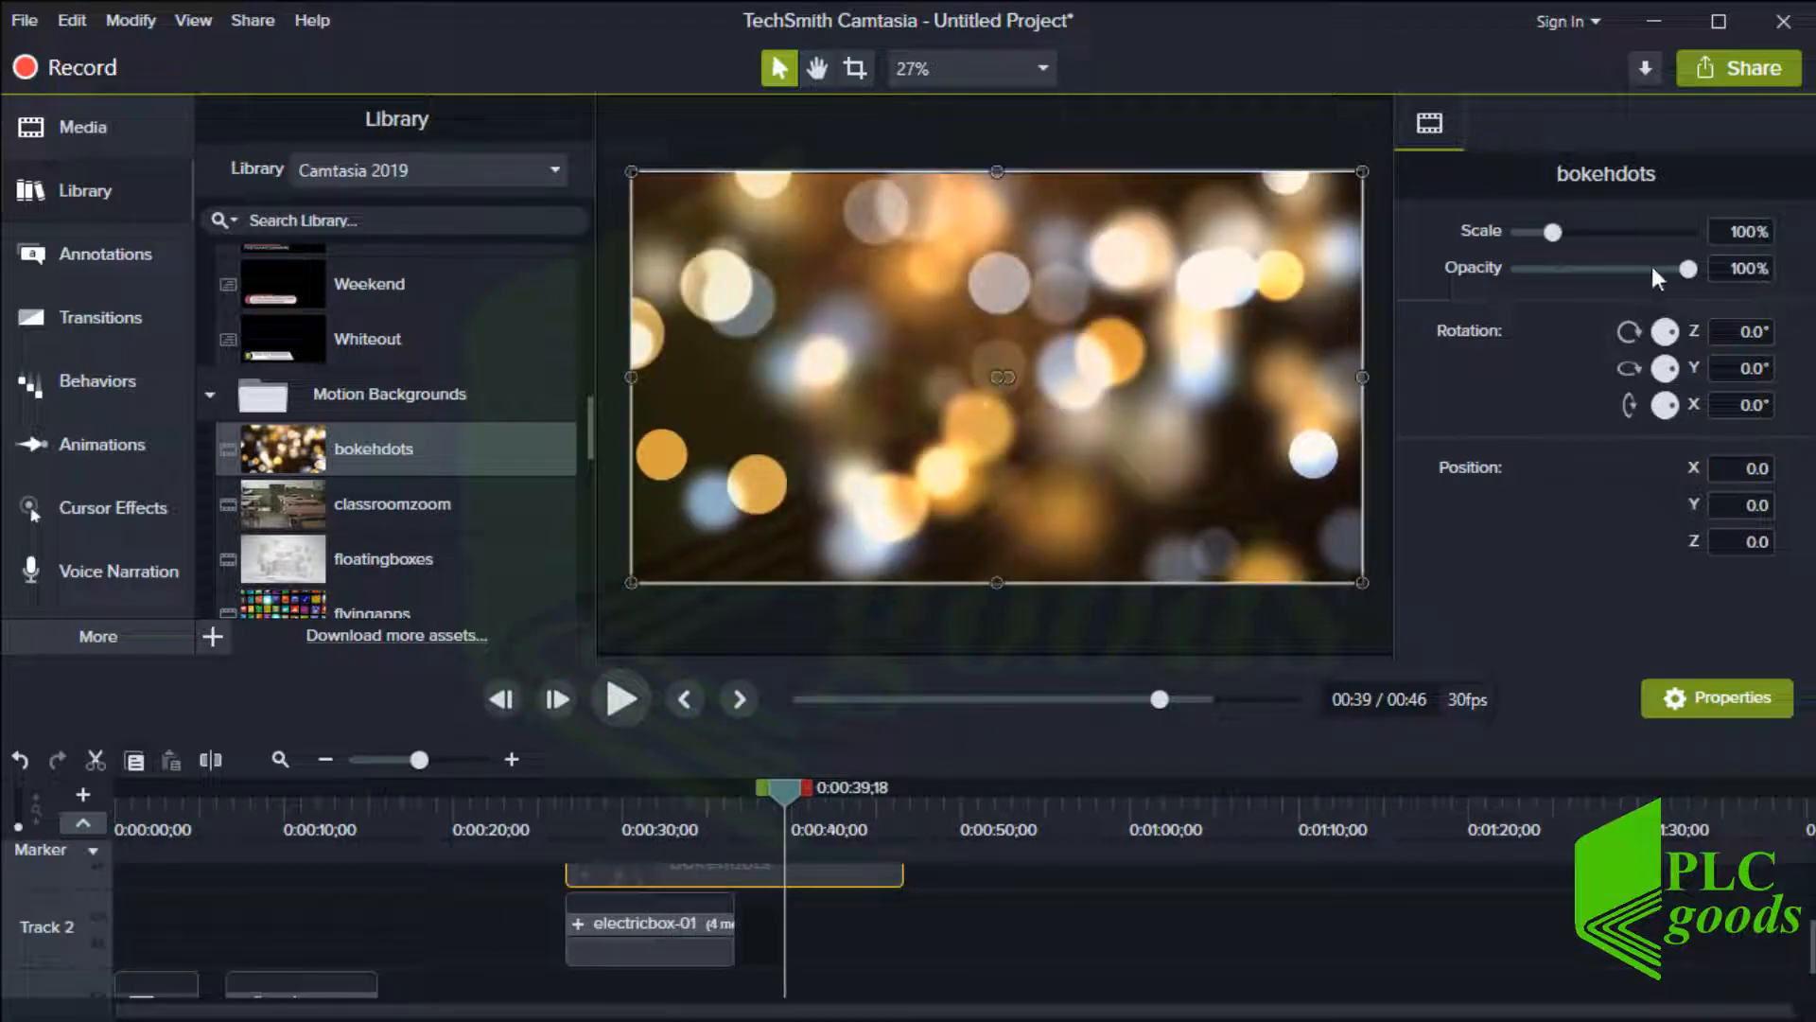
pyautogui.moveTo(1690, 268); pyautogui.dragTo(1576, 269)
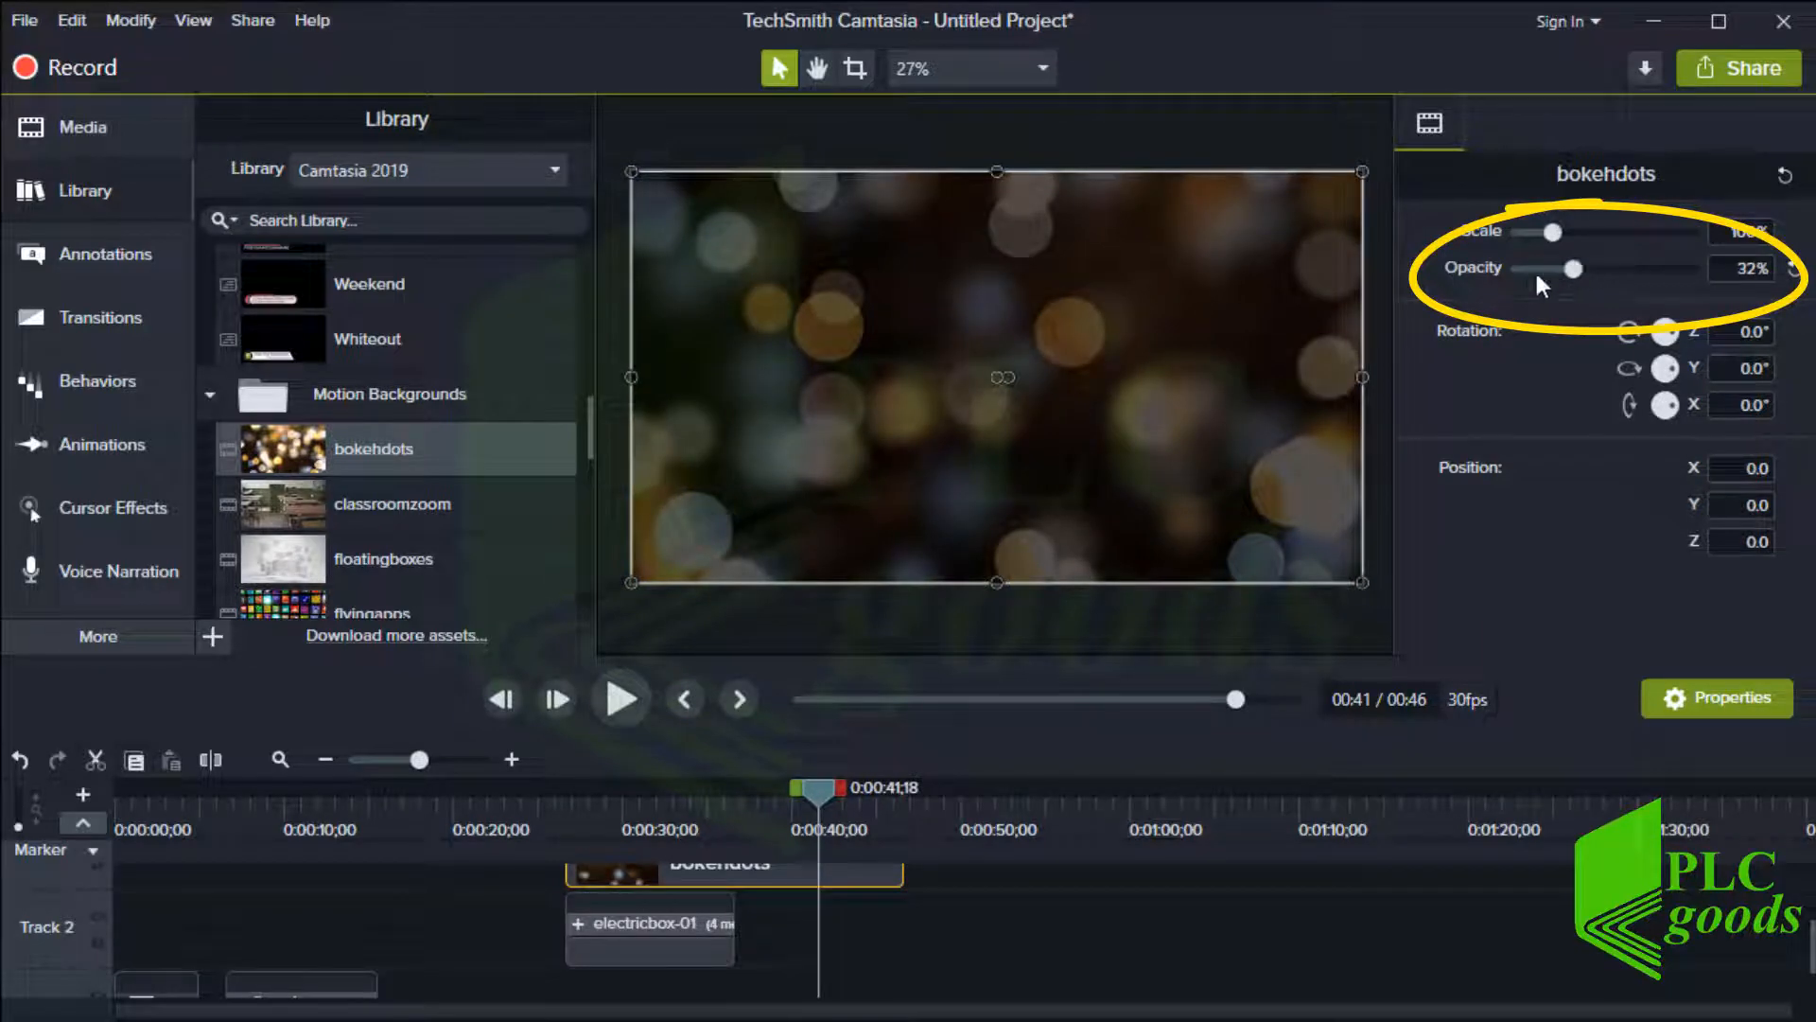
# Add the spinningcounter motion background to Track 2 at about 0:48
pyautogui.scroll(-1, 437, 499)
pyautogui.scroll(-8, 435, 496)
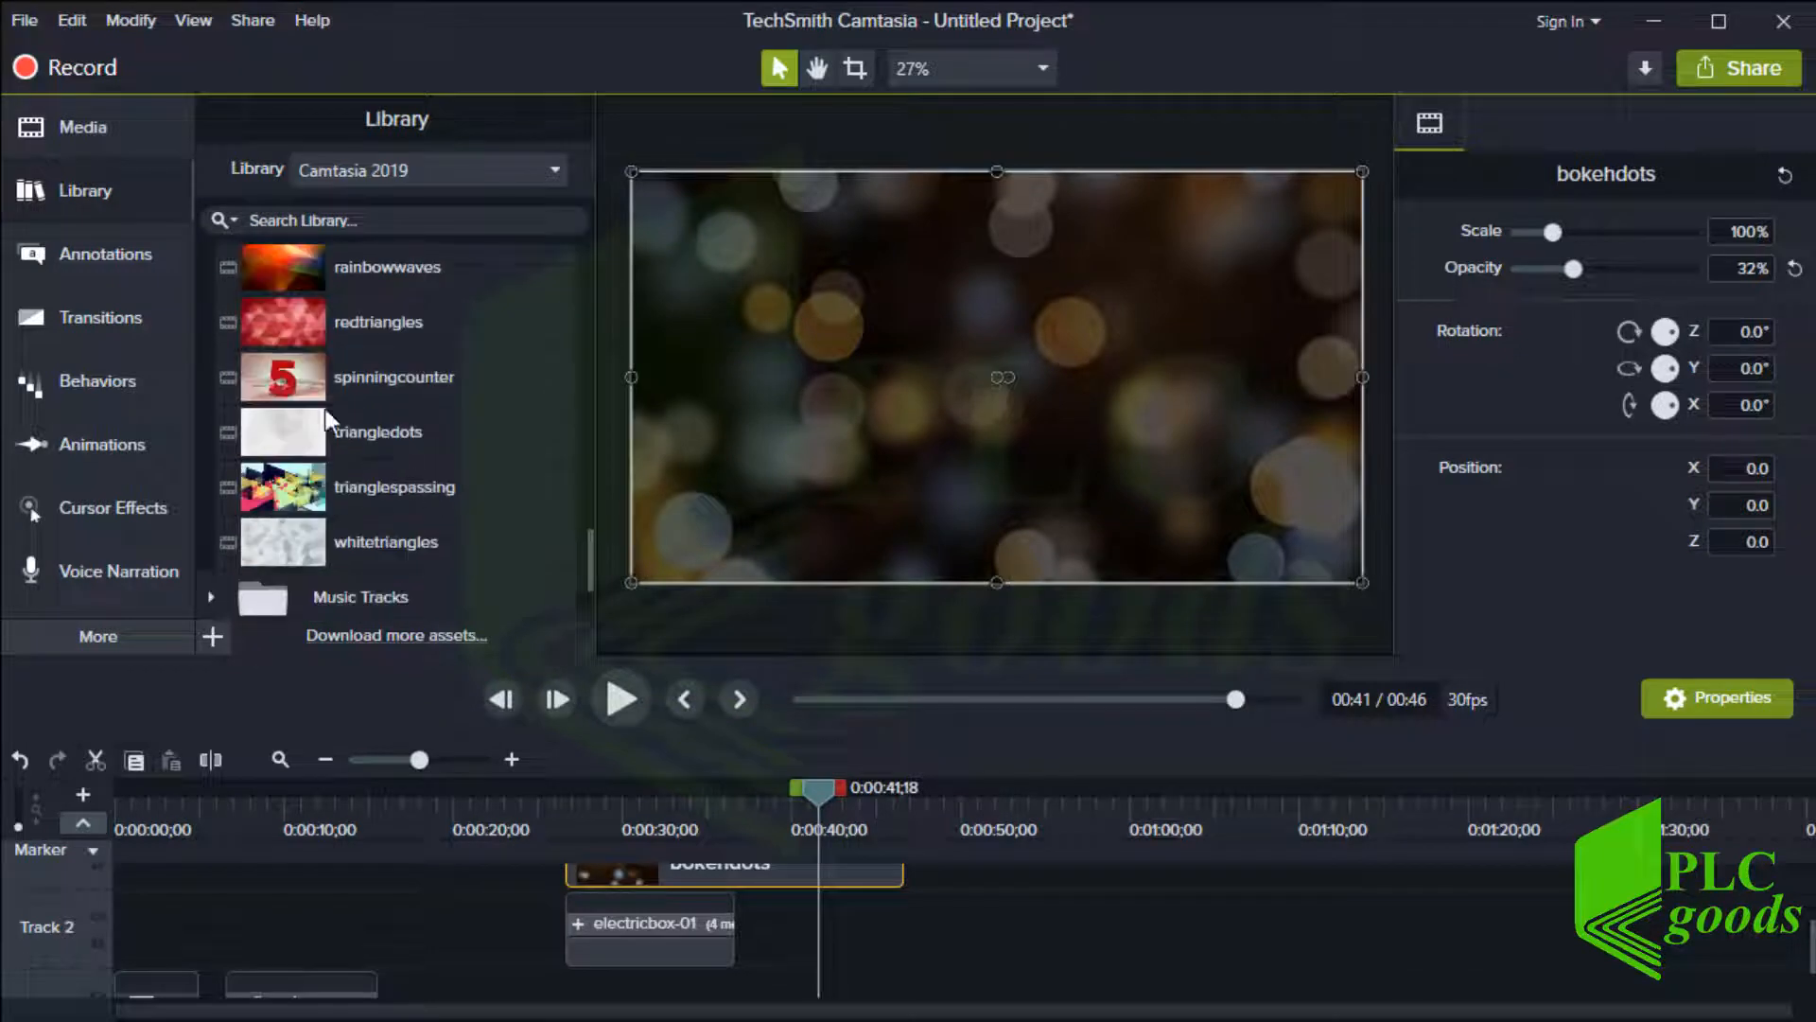
pyautogui.moveTo(296, 395); pyautogui.dragTo(982, 968)
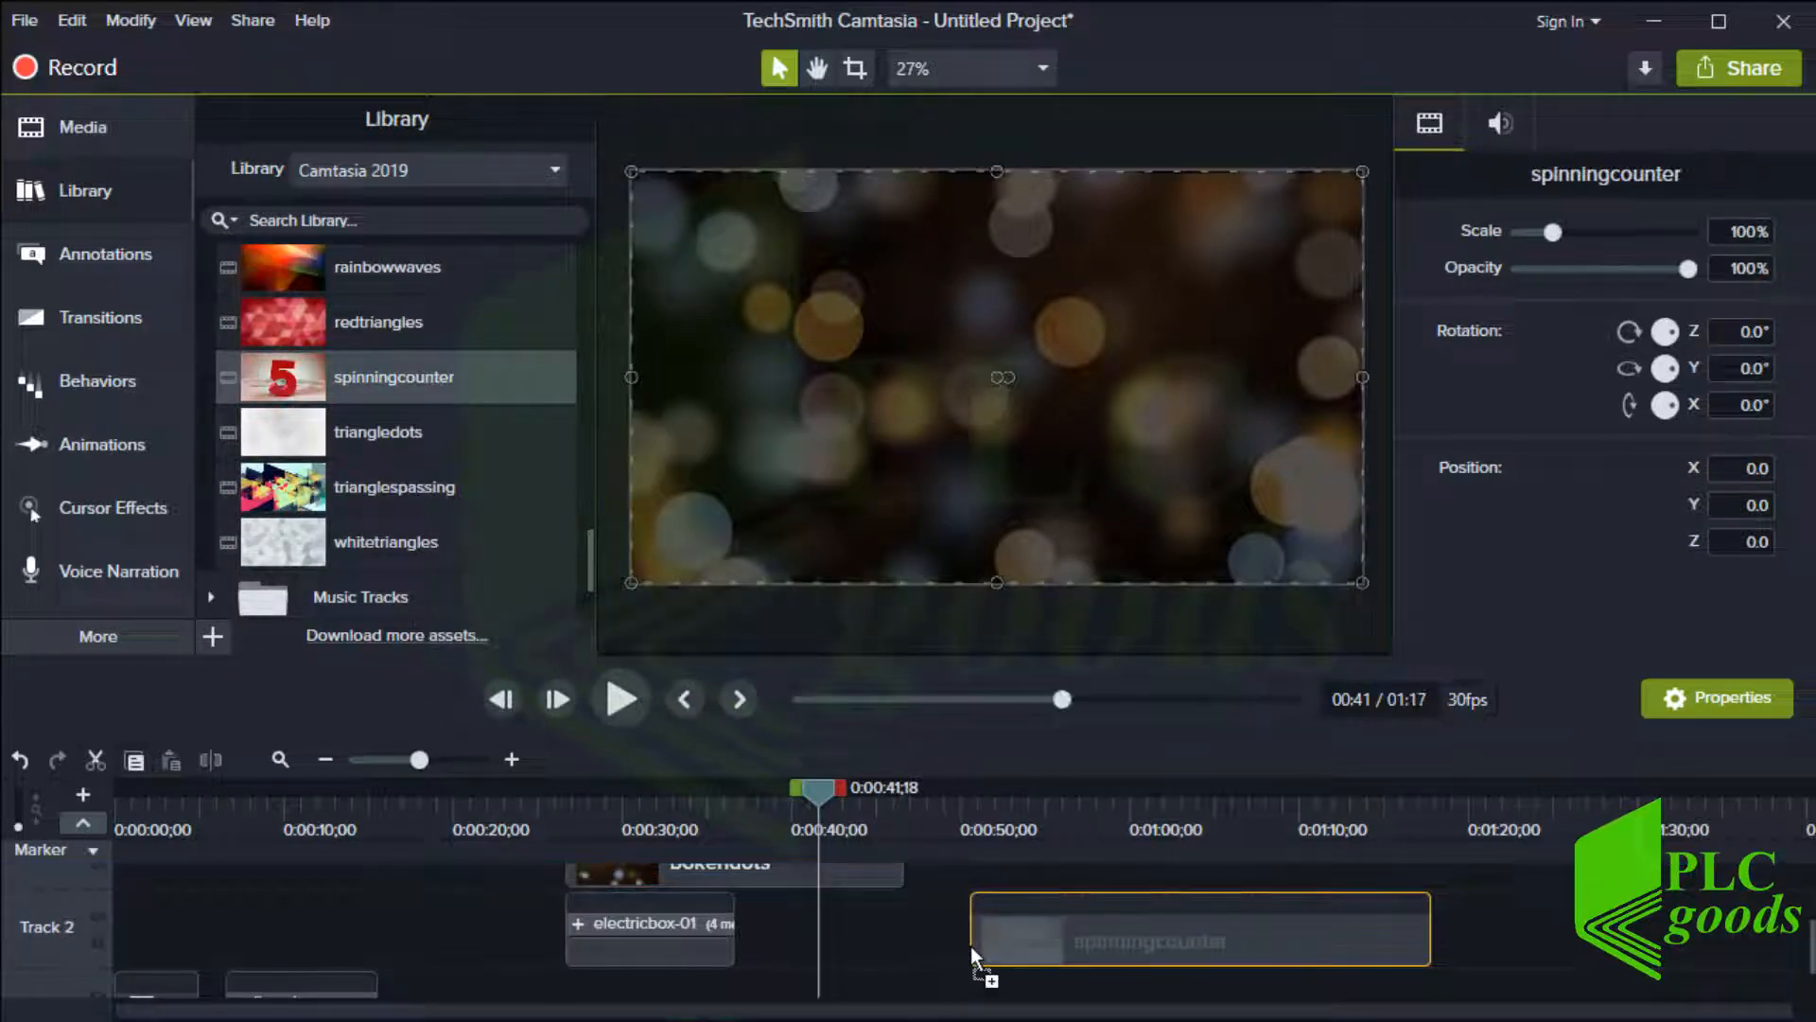
# Play back the spinningcounter clip and scrub through it to preview the countdown
pyautogui.click(978, 812)
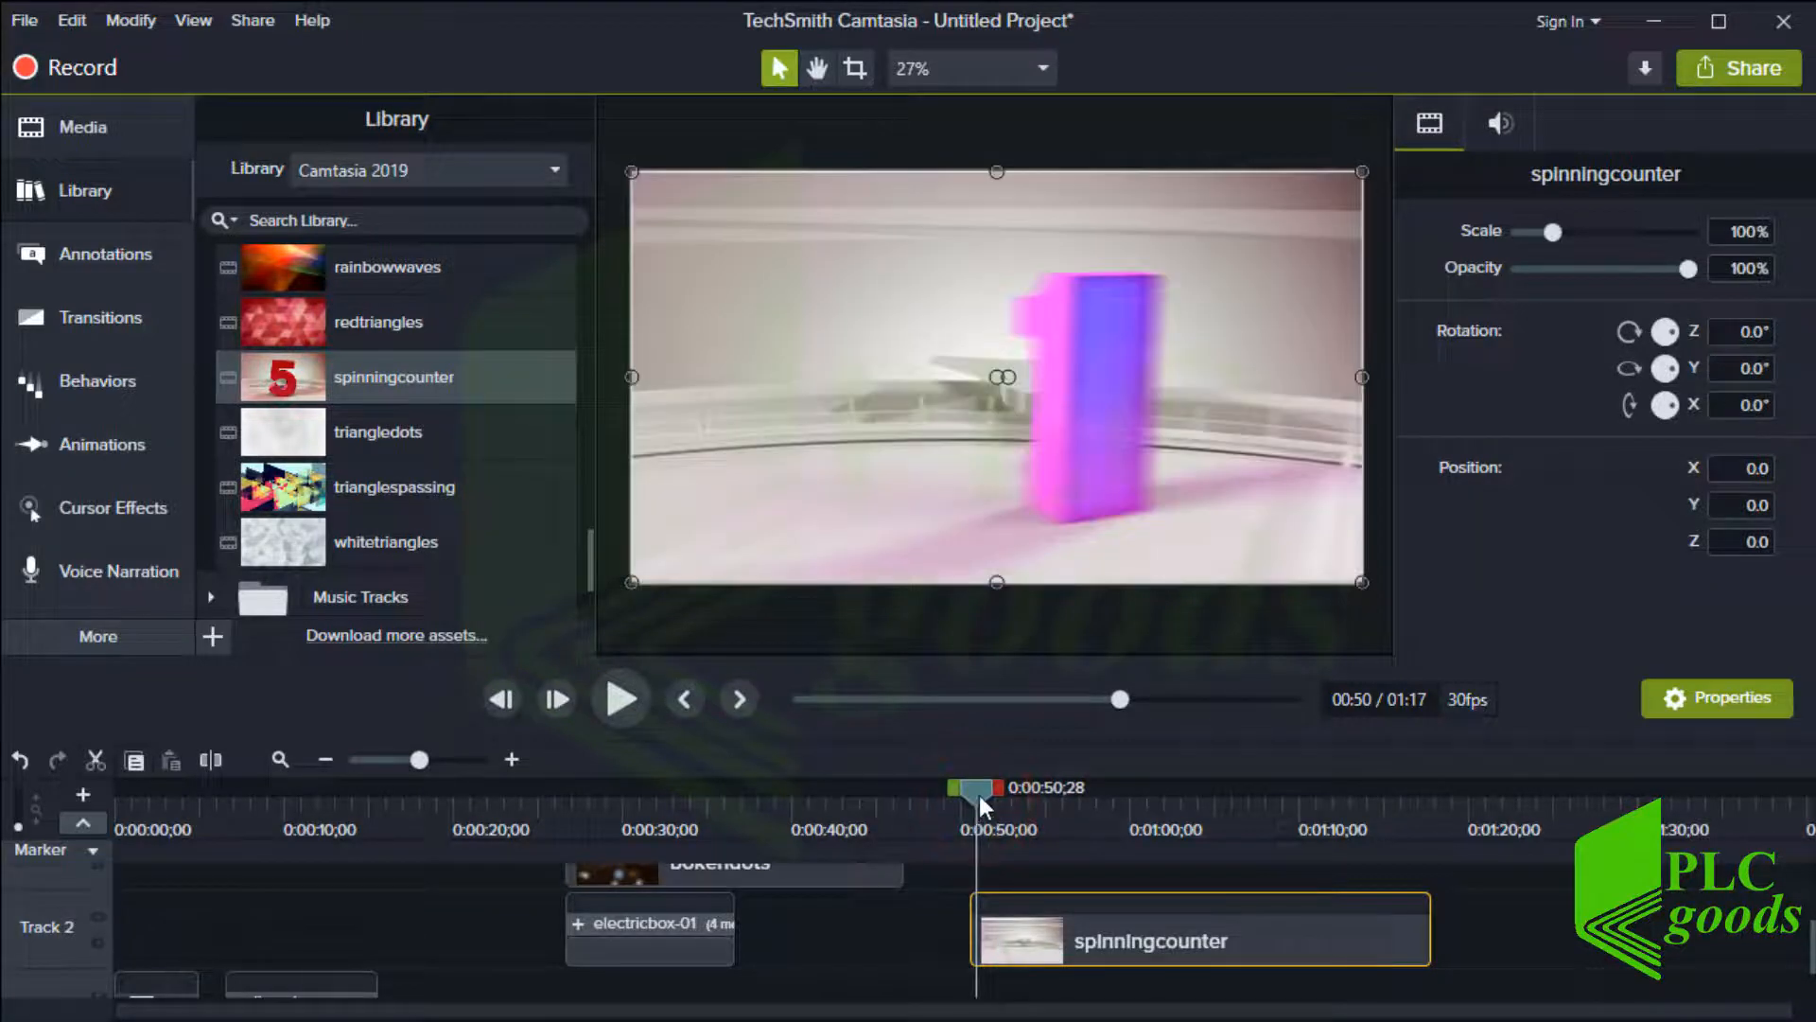
pyautogui.click(617, 694)
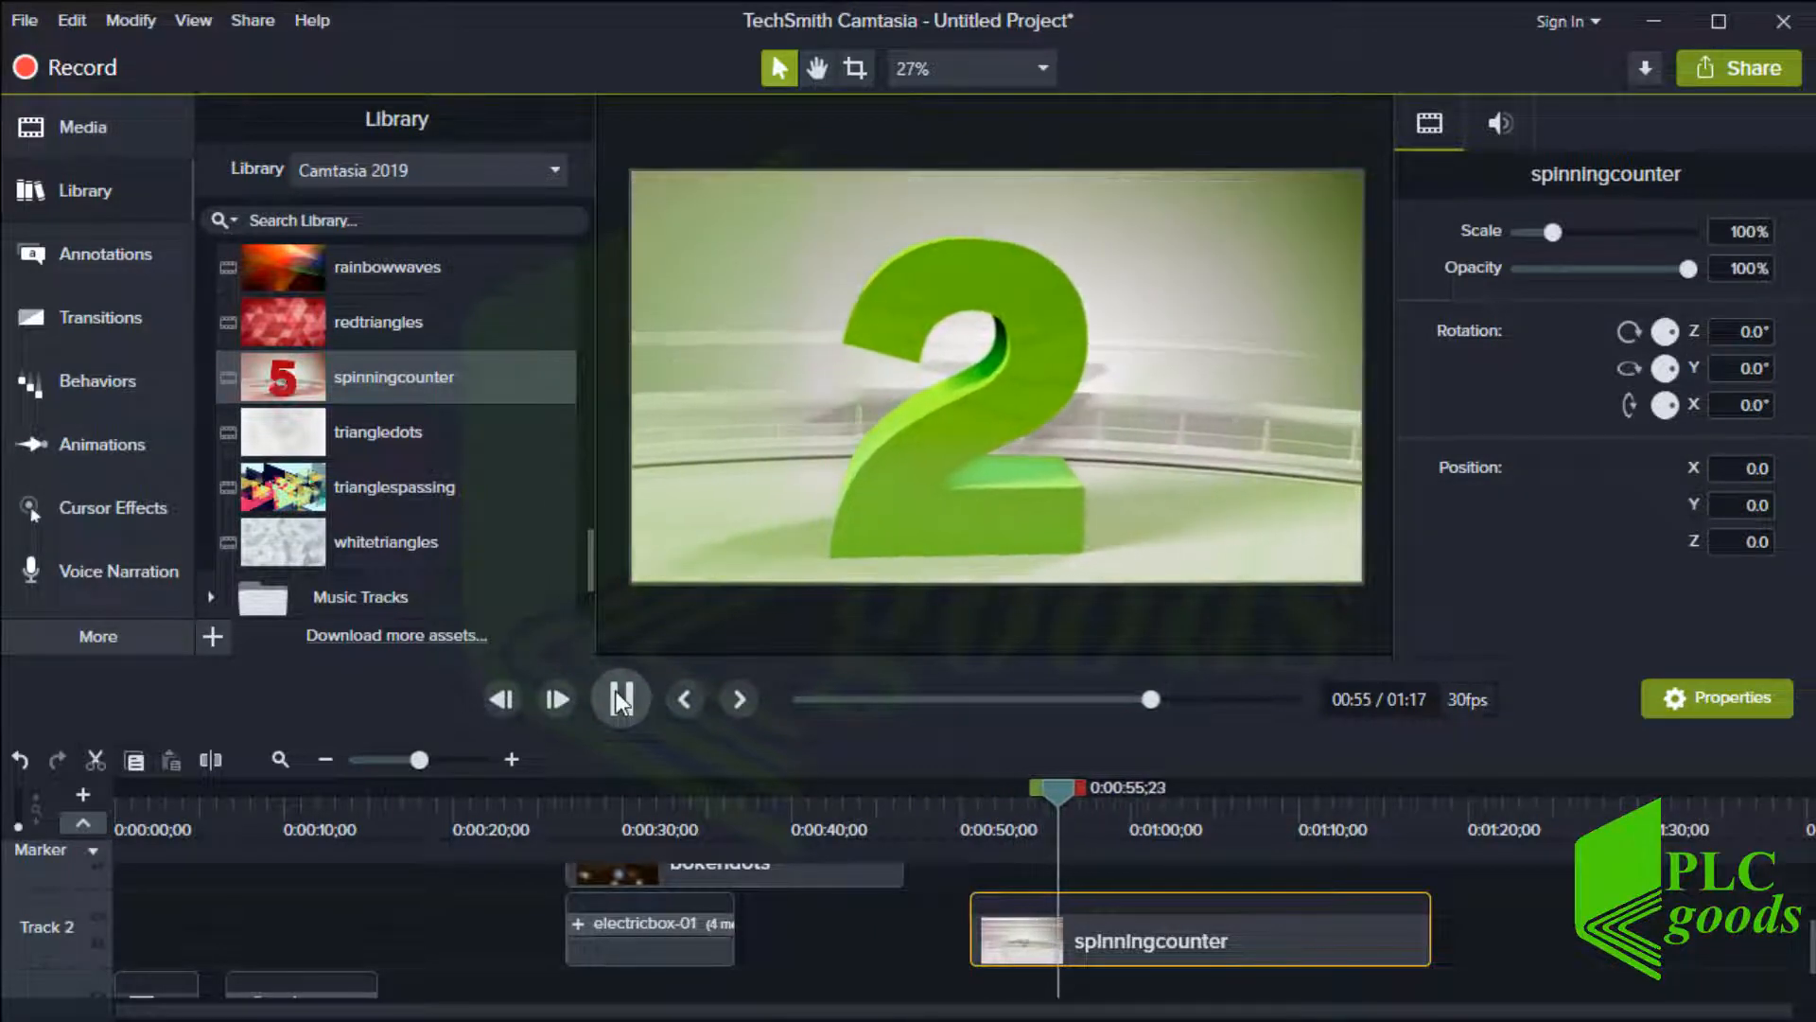
pyautogui.click(616, 691)
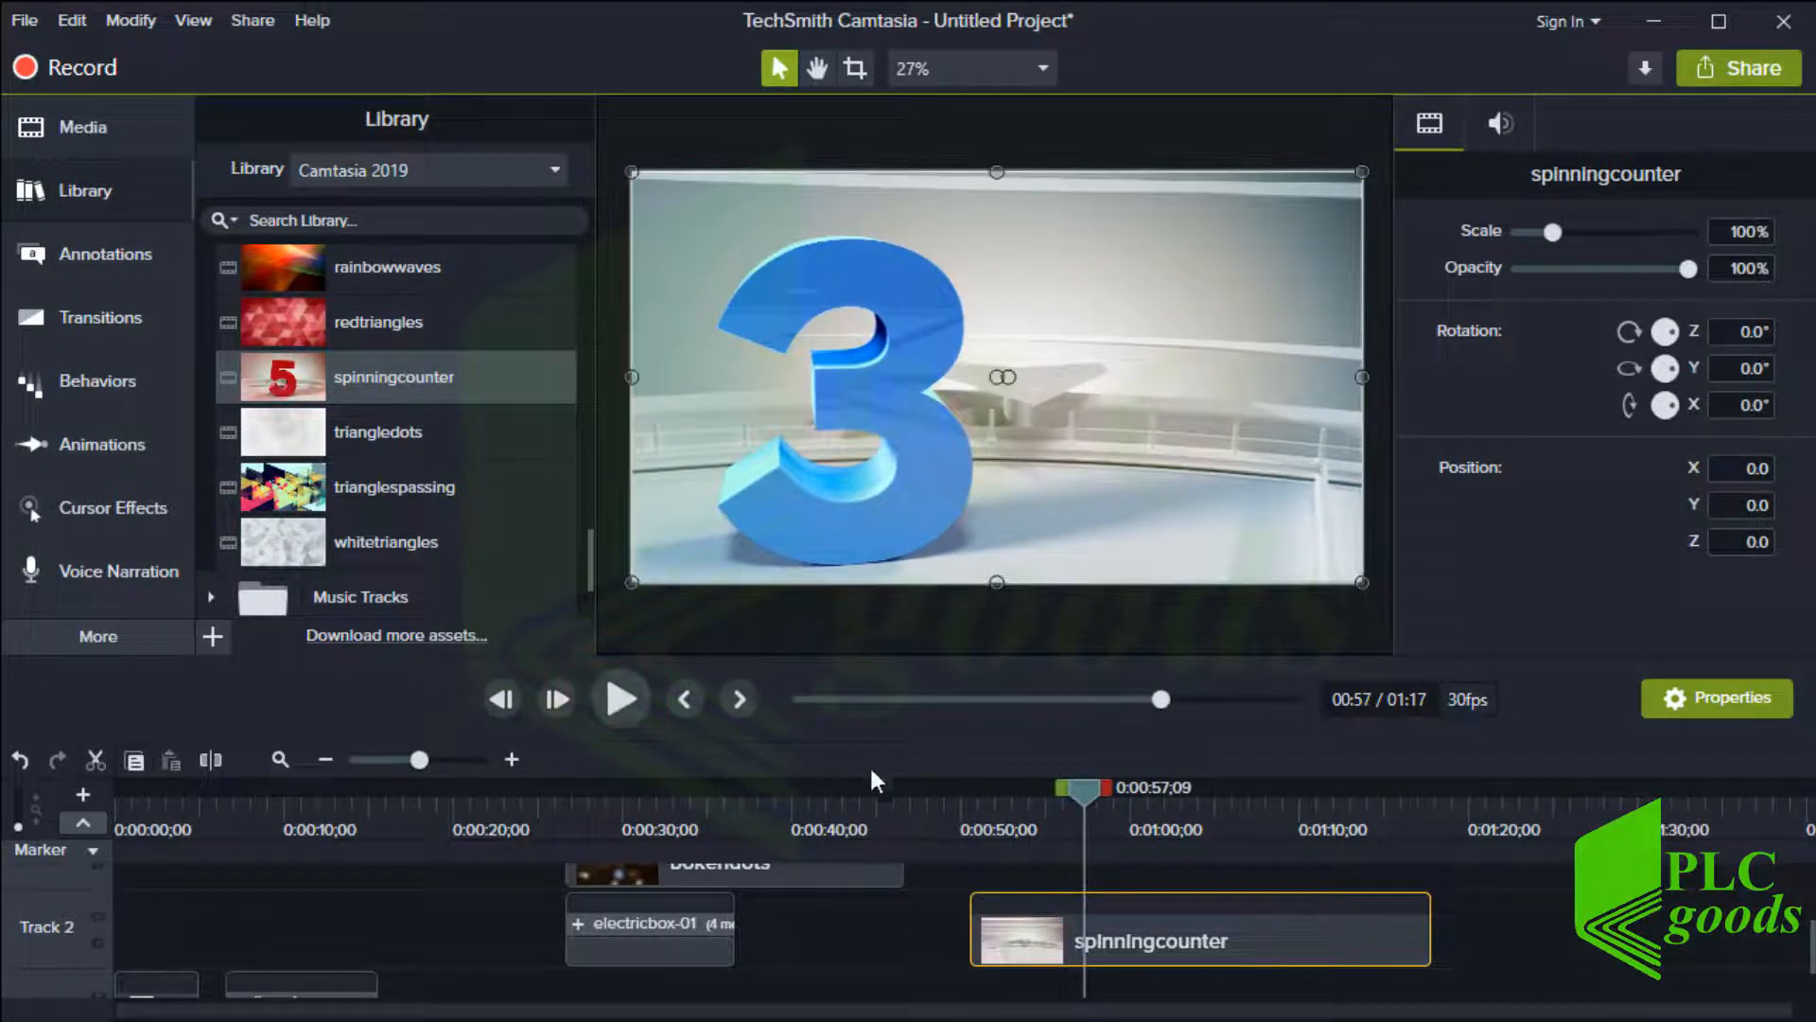
pyautogui.moveTo(1080, 797); pyautogui.dragTo(1383, 804)
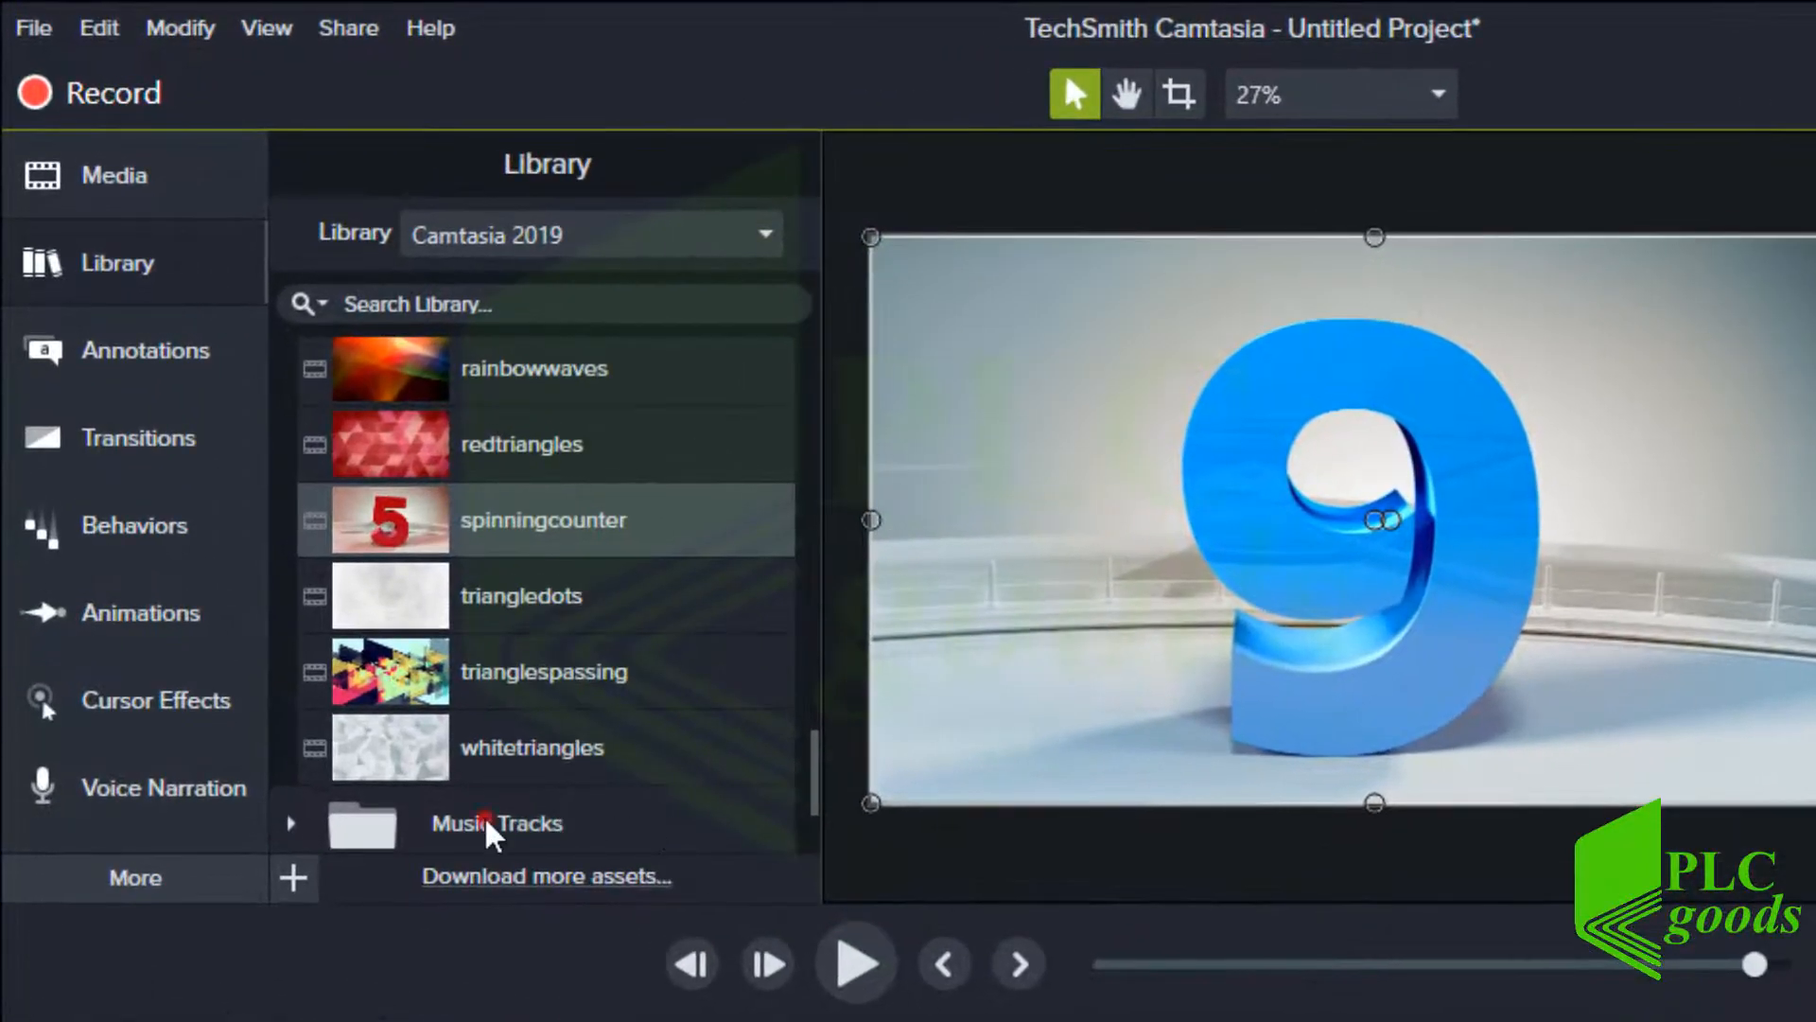
# Open the Music Tracks folder and undo every project edit back to an empty timeline
pyautogui.click(486, 813)
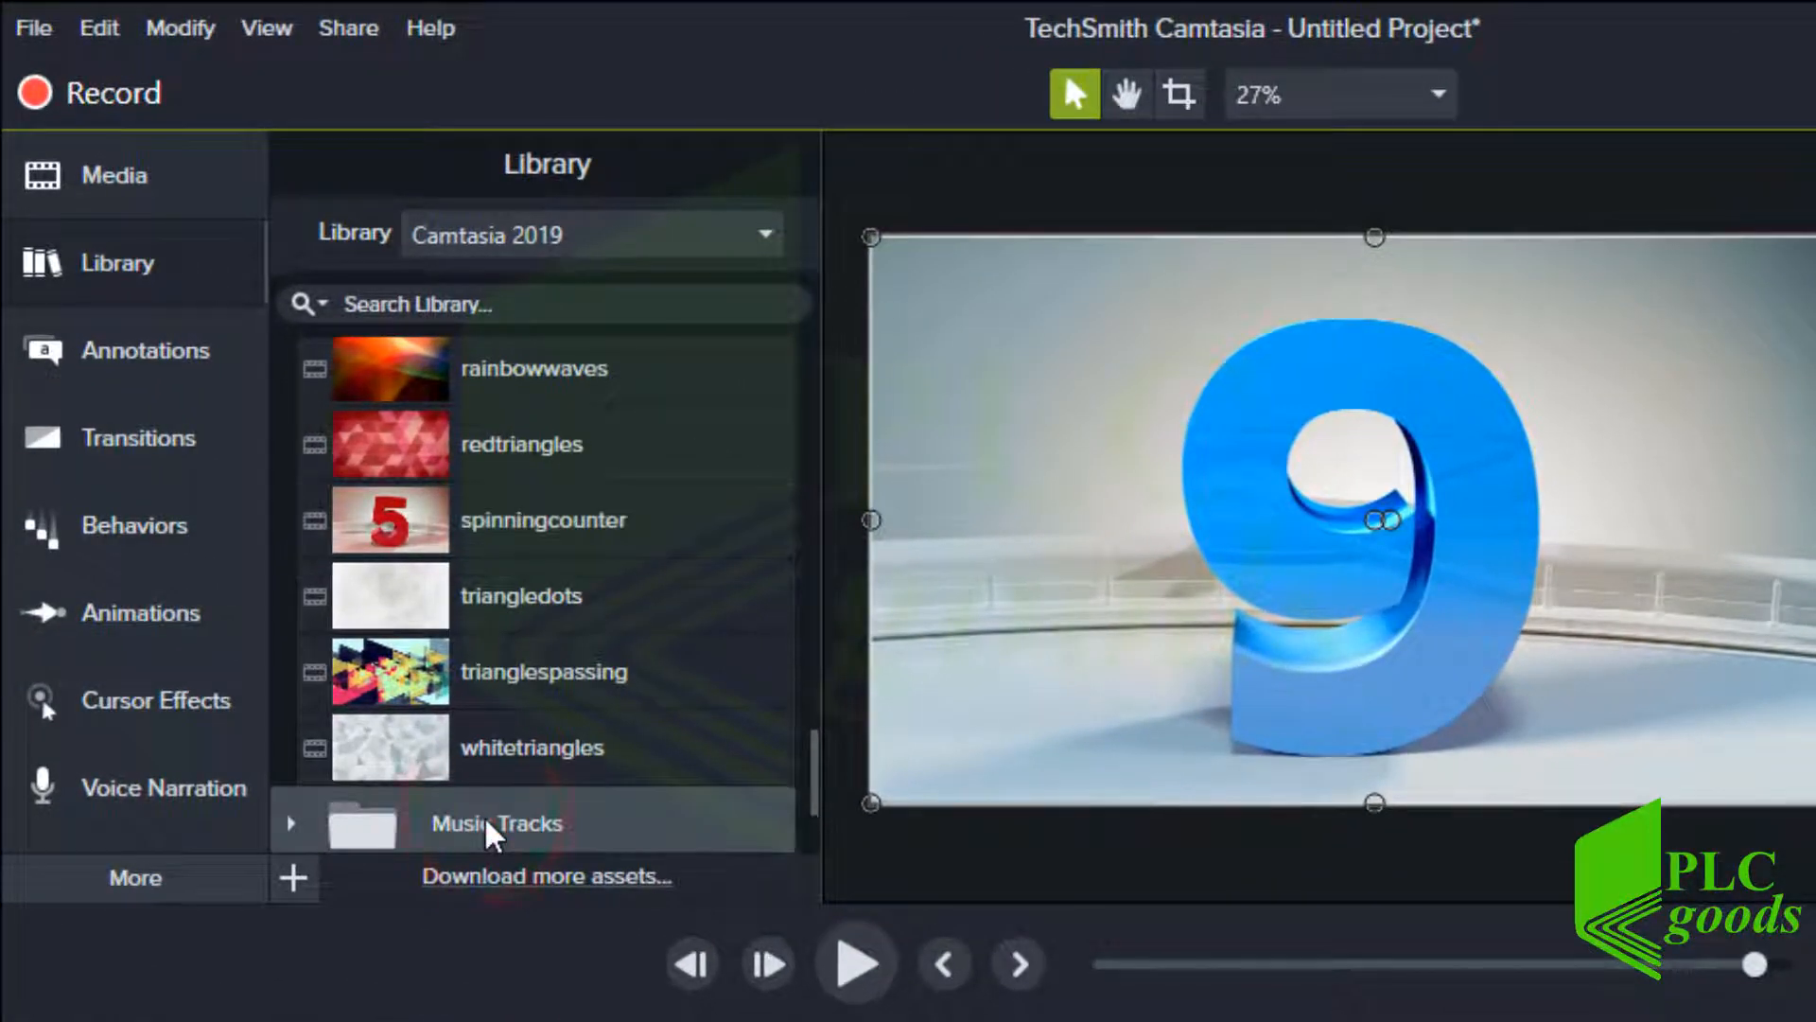
pyautogui.scroll(-2, 487, 812)
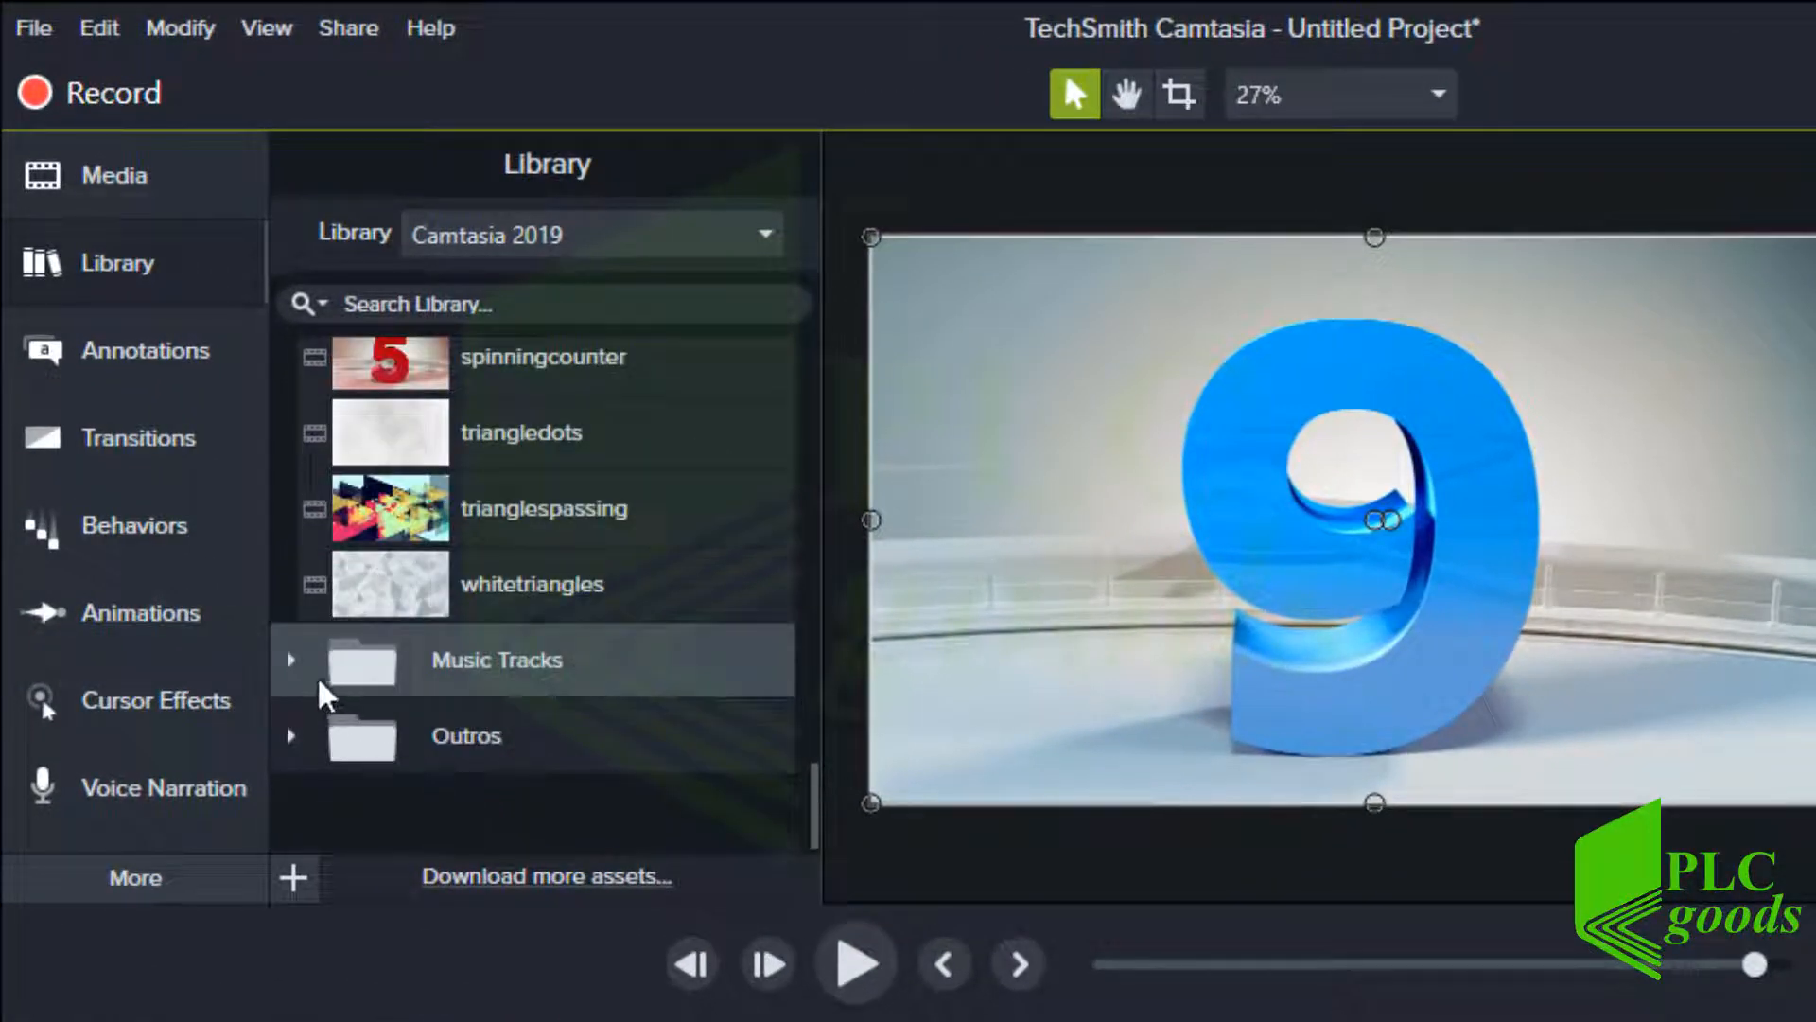
pyautogui.click(289, 659)
pyautogui.scroll(-3, 439, 709)
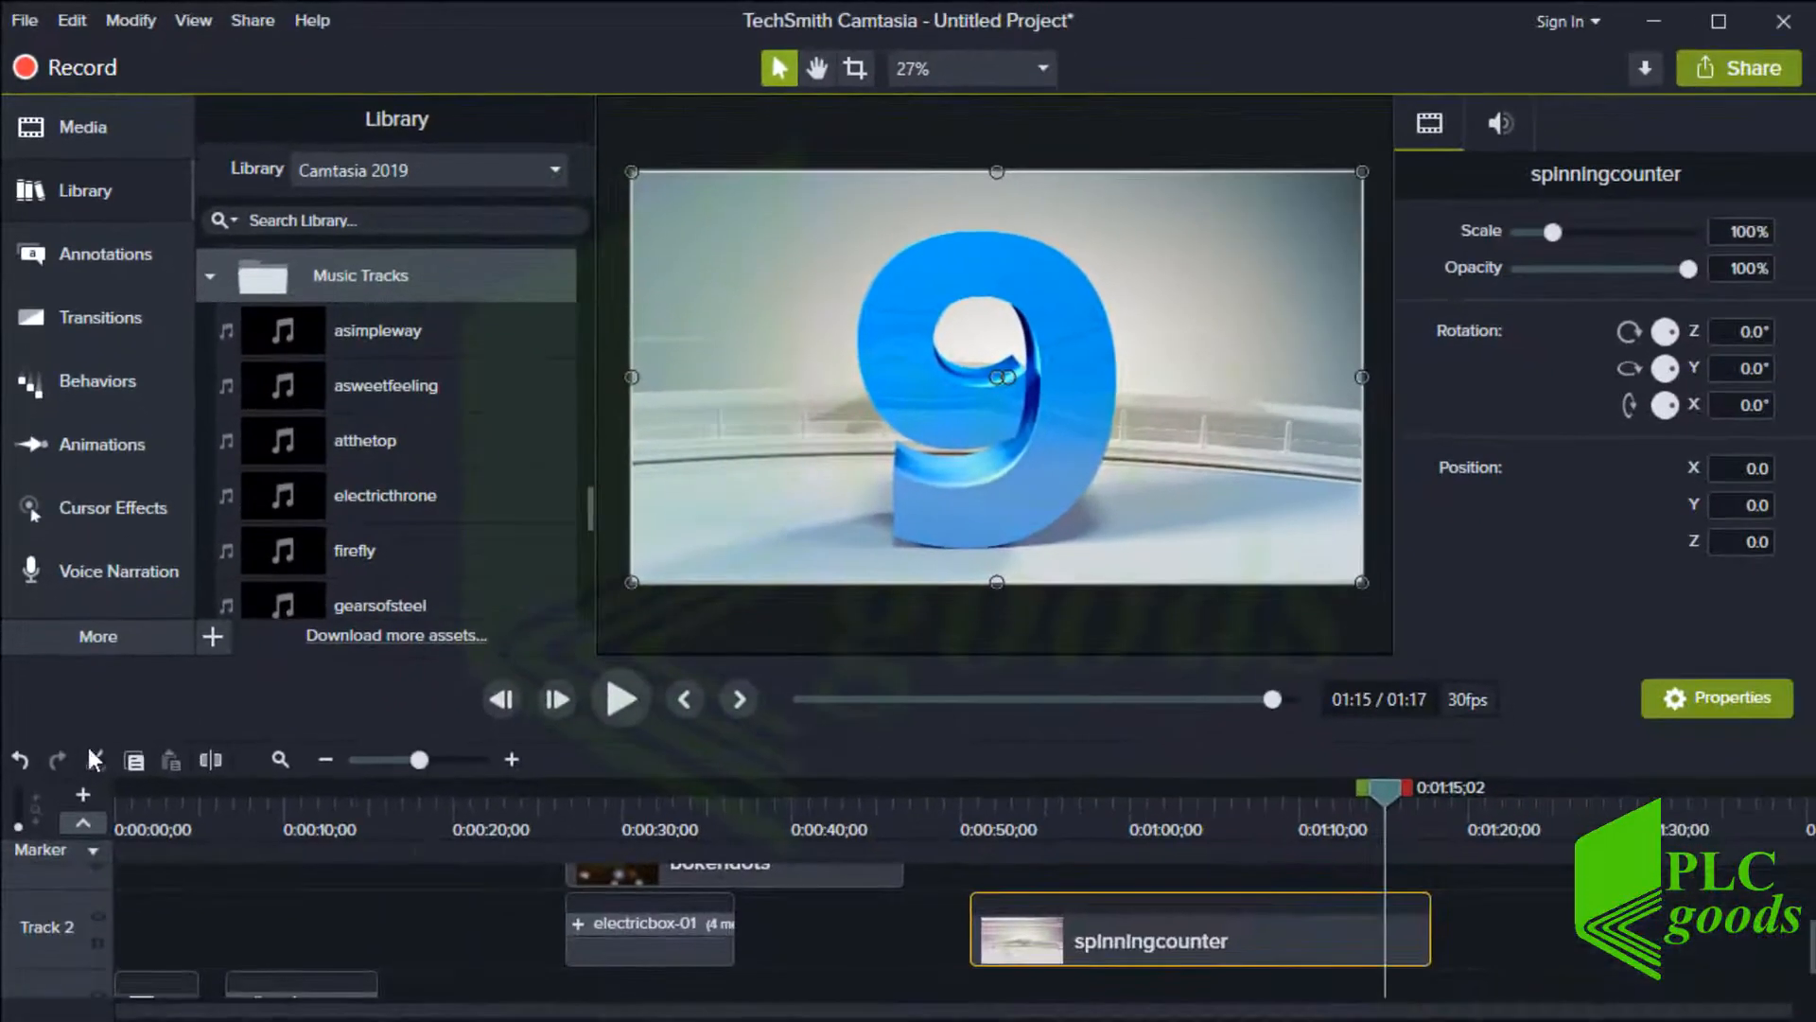
pyautogui.click(20, 756)
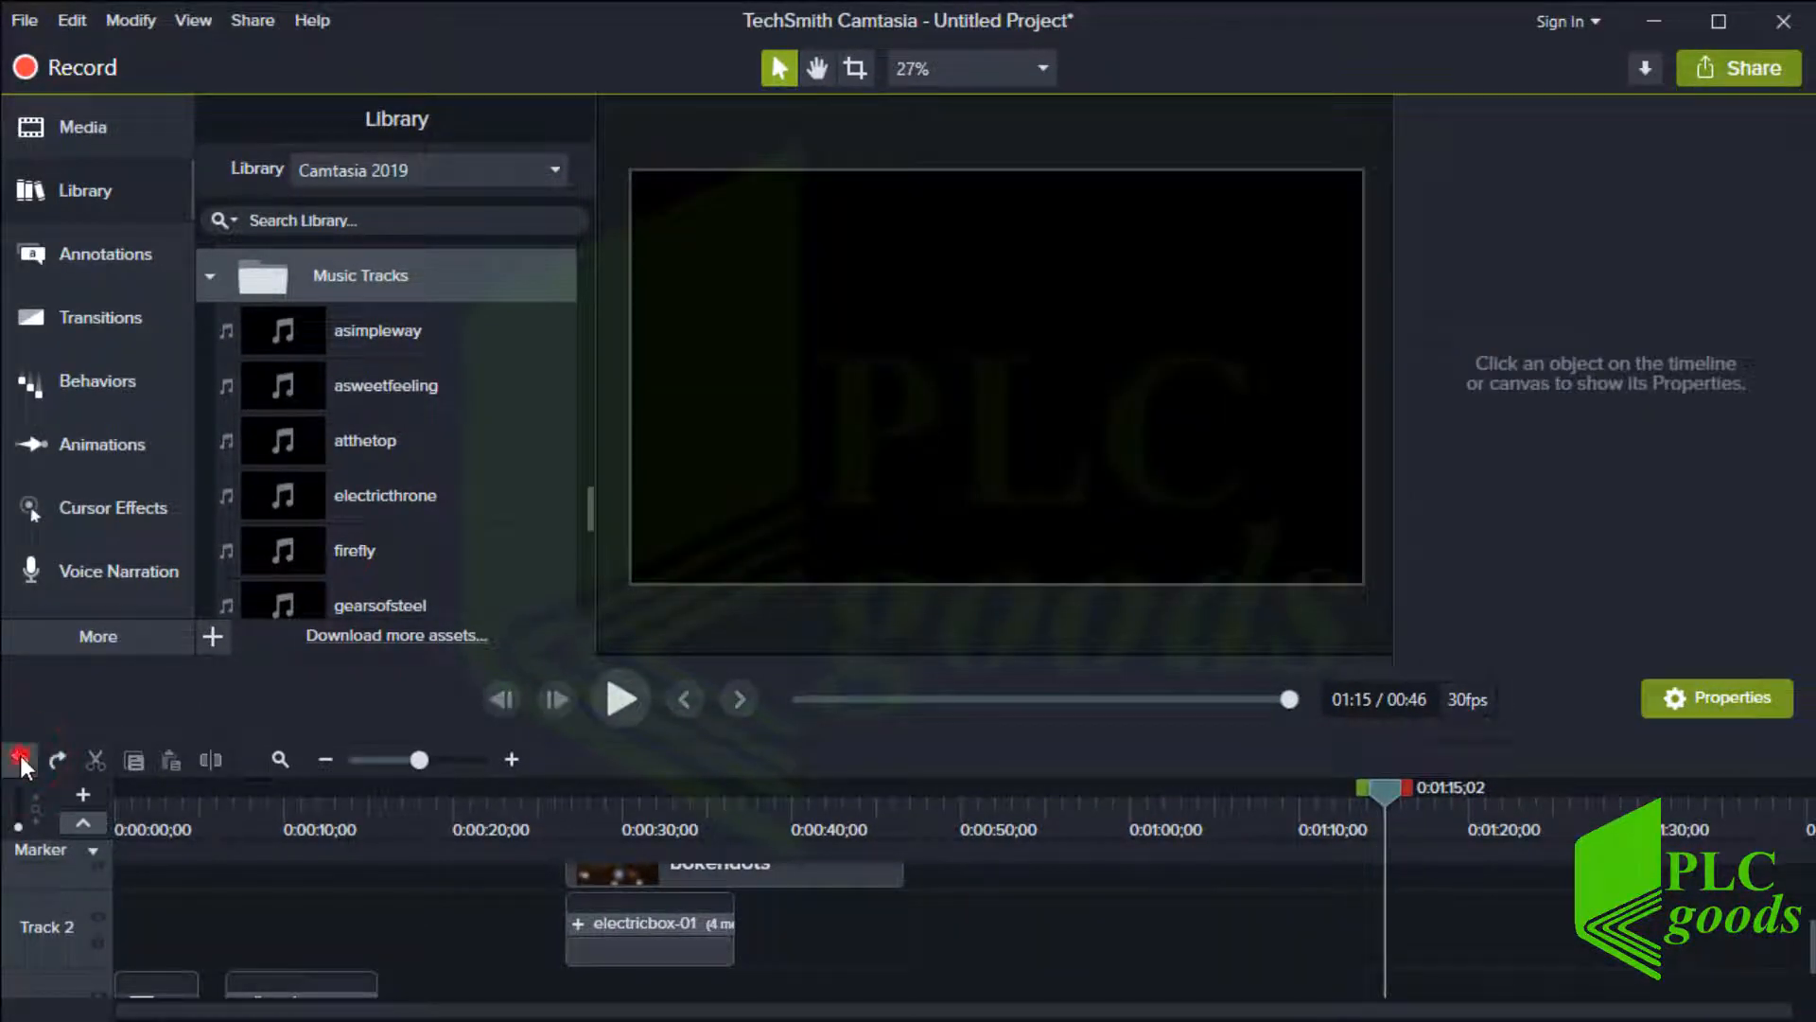
pyautogui.click(20, 756)
pyautogui.click(20, 757)
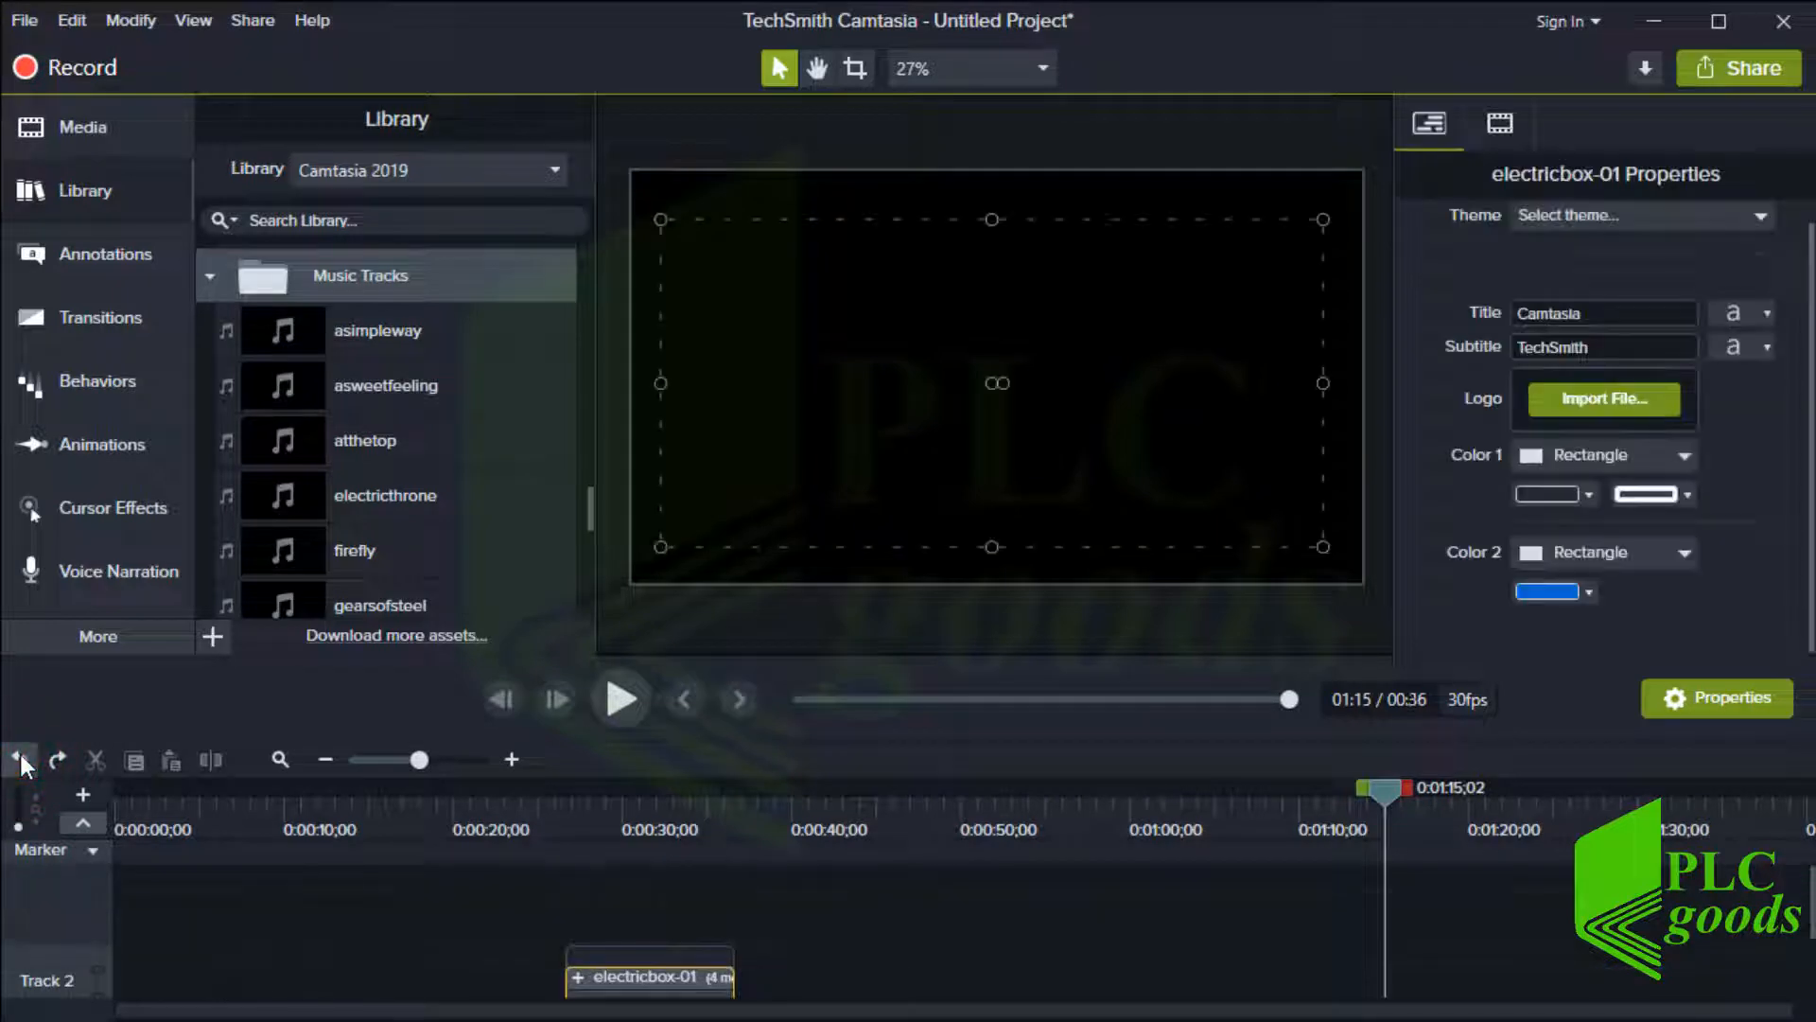
pyautogui.click(20, 756)
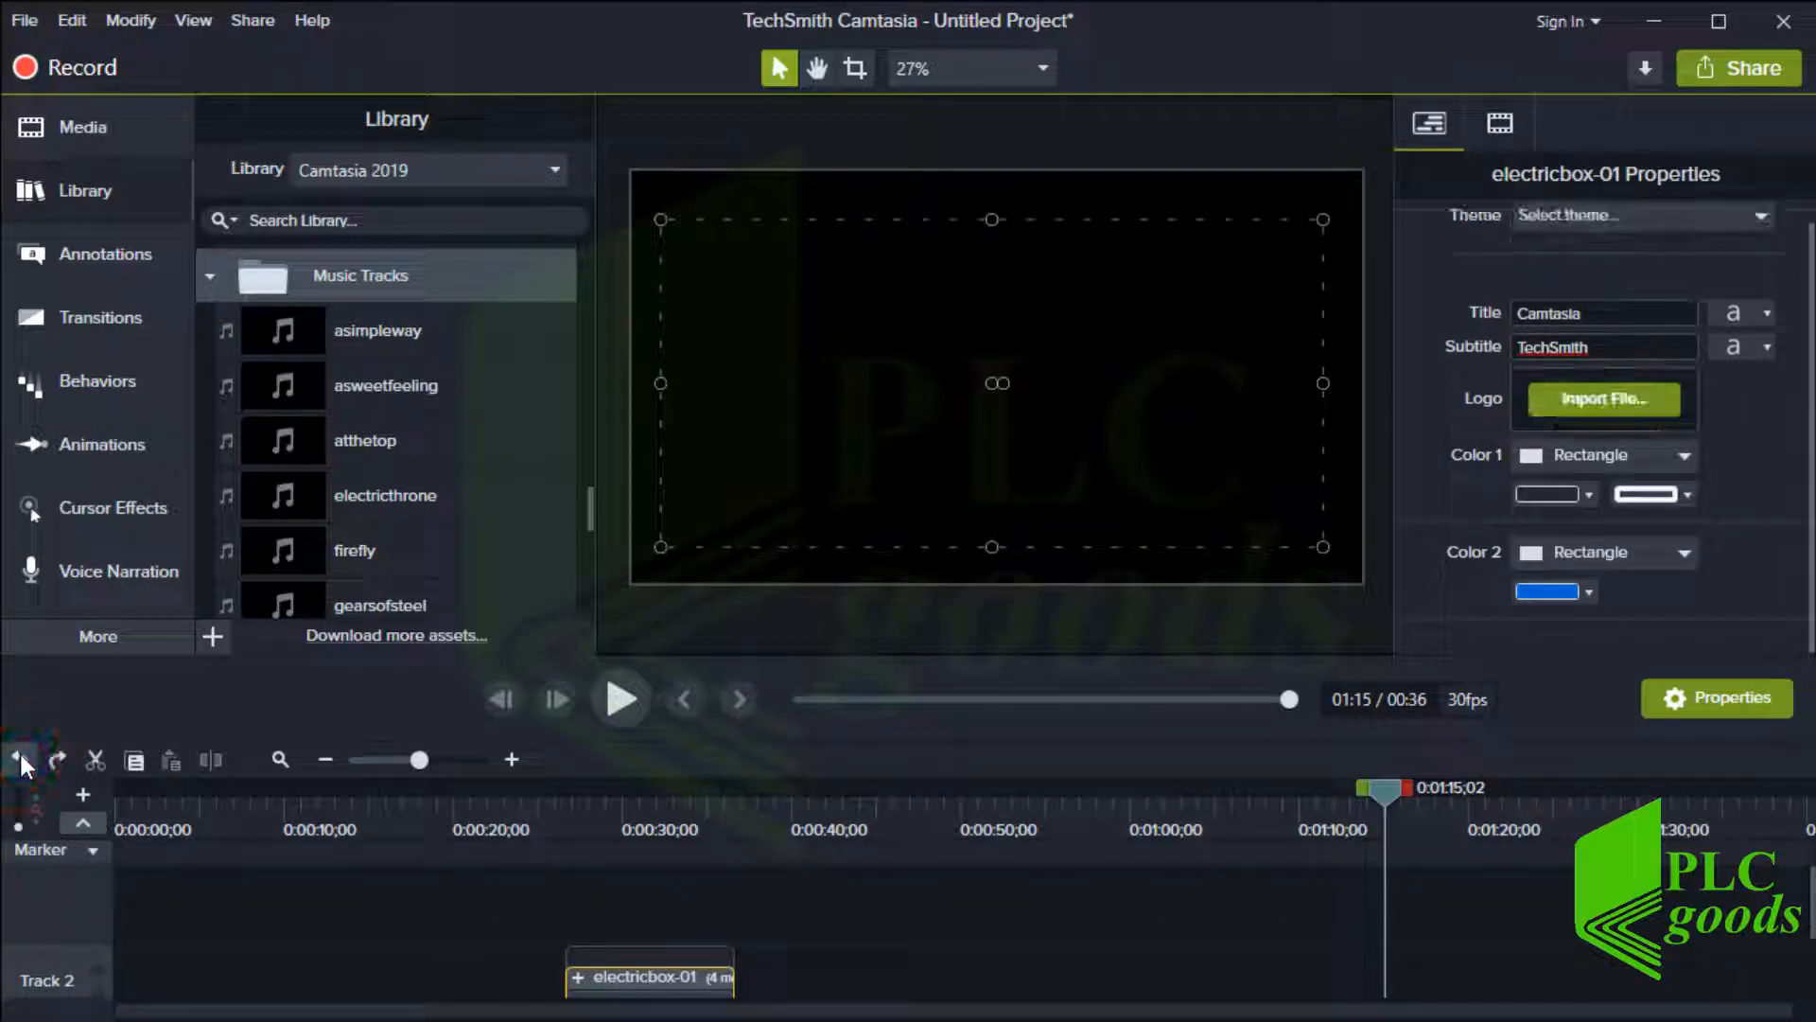
pyautogui.click(19, 757)
pyautogui.click(19, 757)
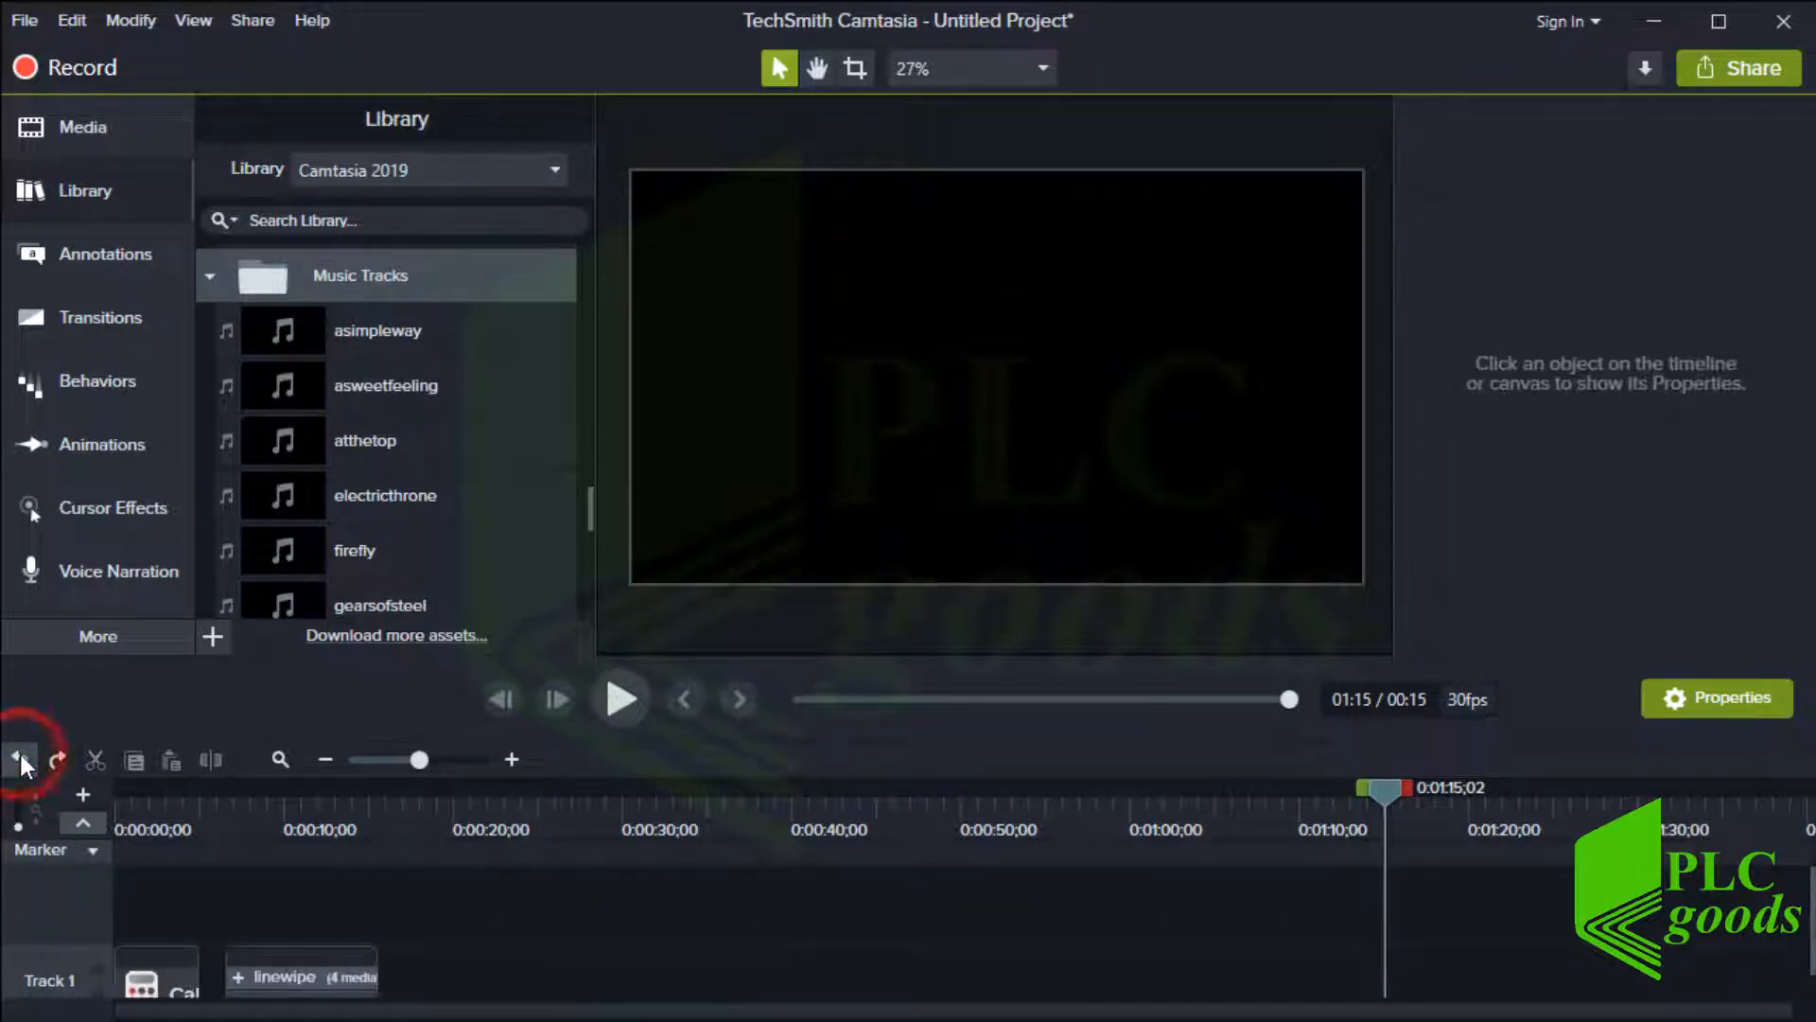
pyautogui.click(18, 757)
pyautogui.click(19, 757)
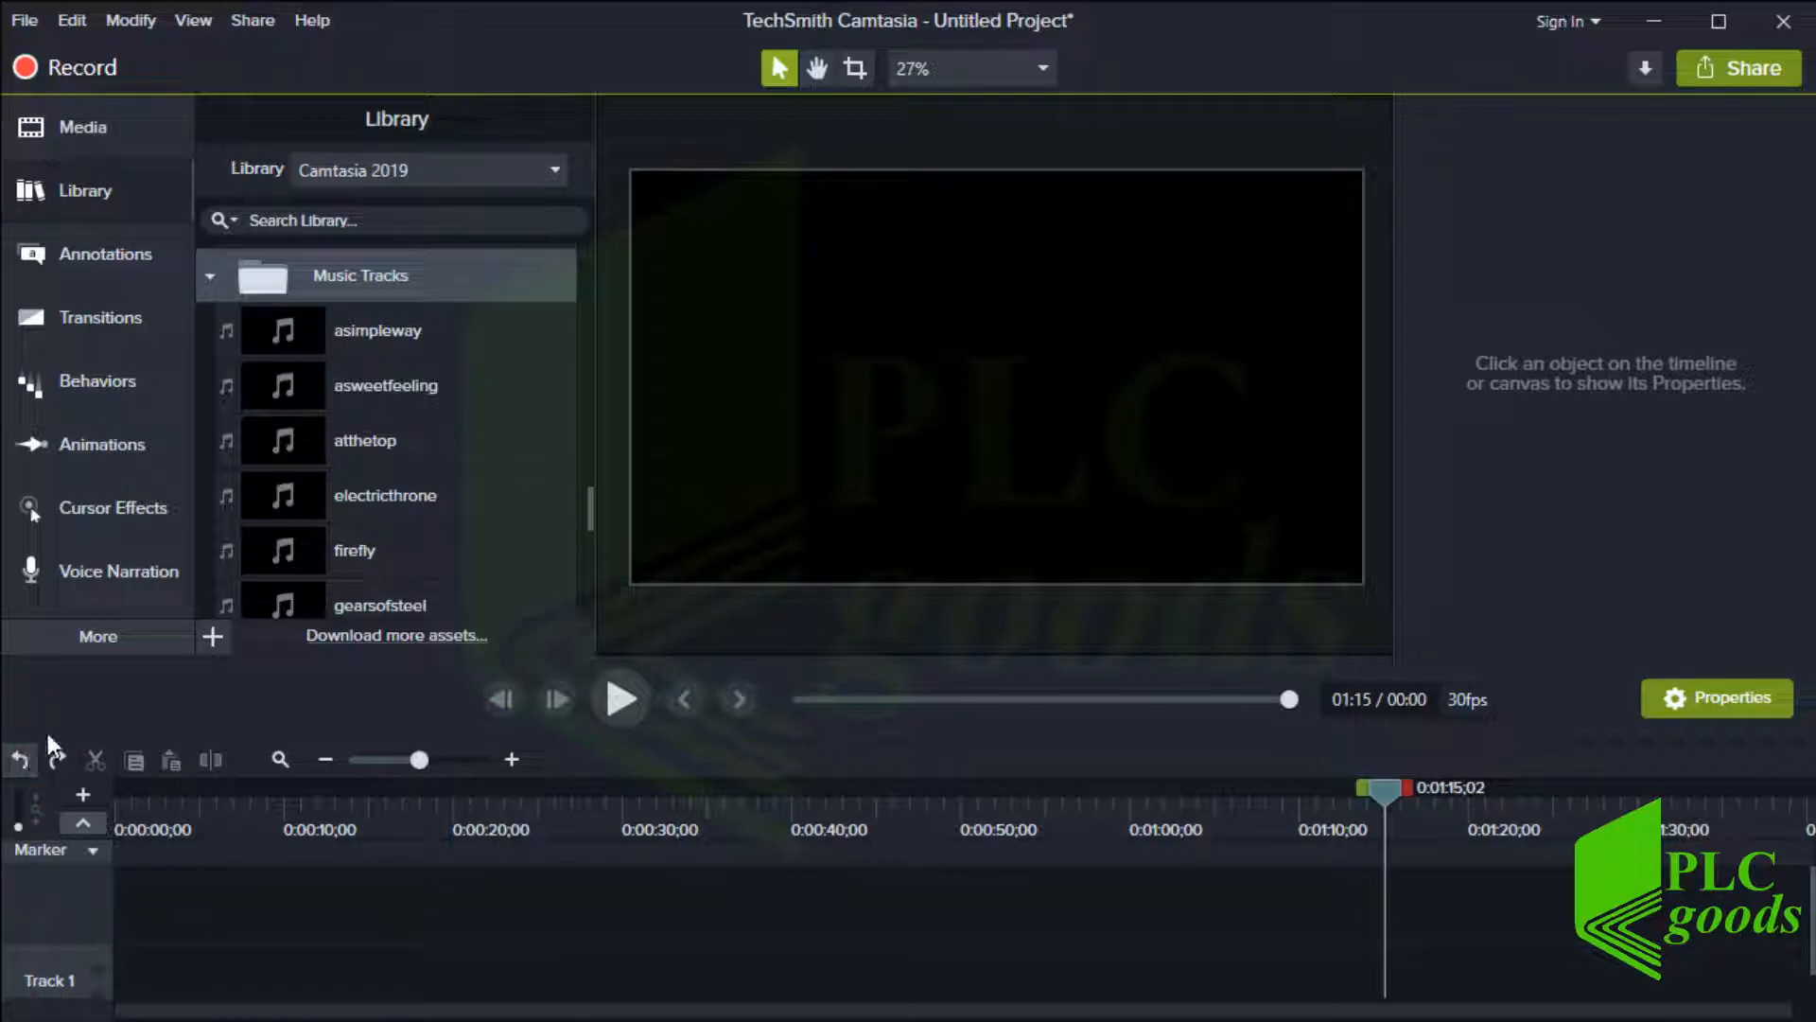
# Add the firefly music track to the start of the timeline and play a few seconds of it
pyautogui.moveTo(307, 560); pyautogui.dragTo(108, 918)
pyautogui.click(152, 815)
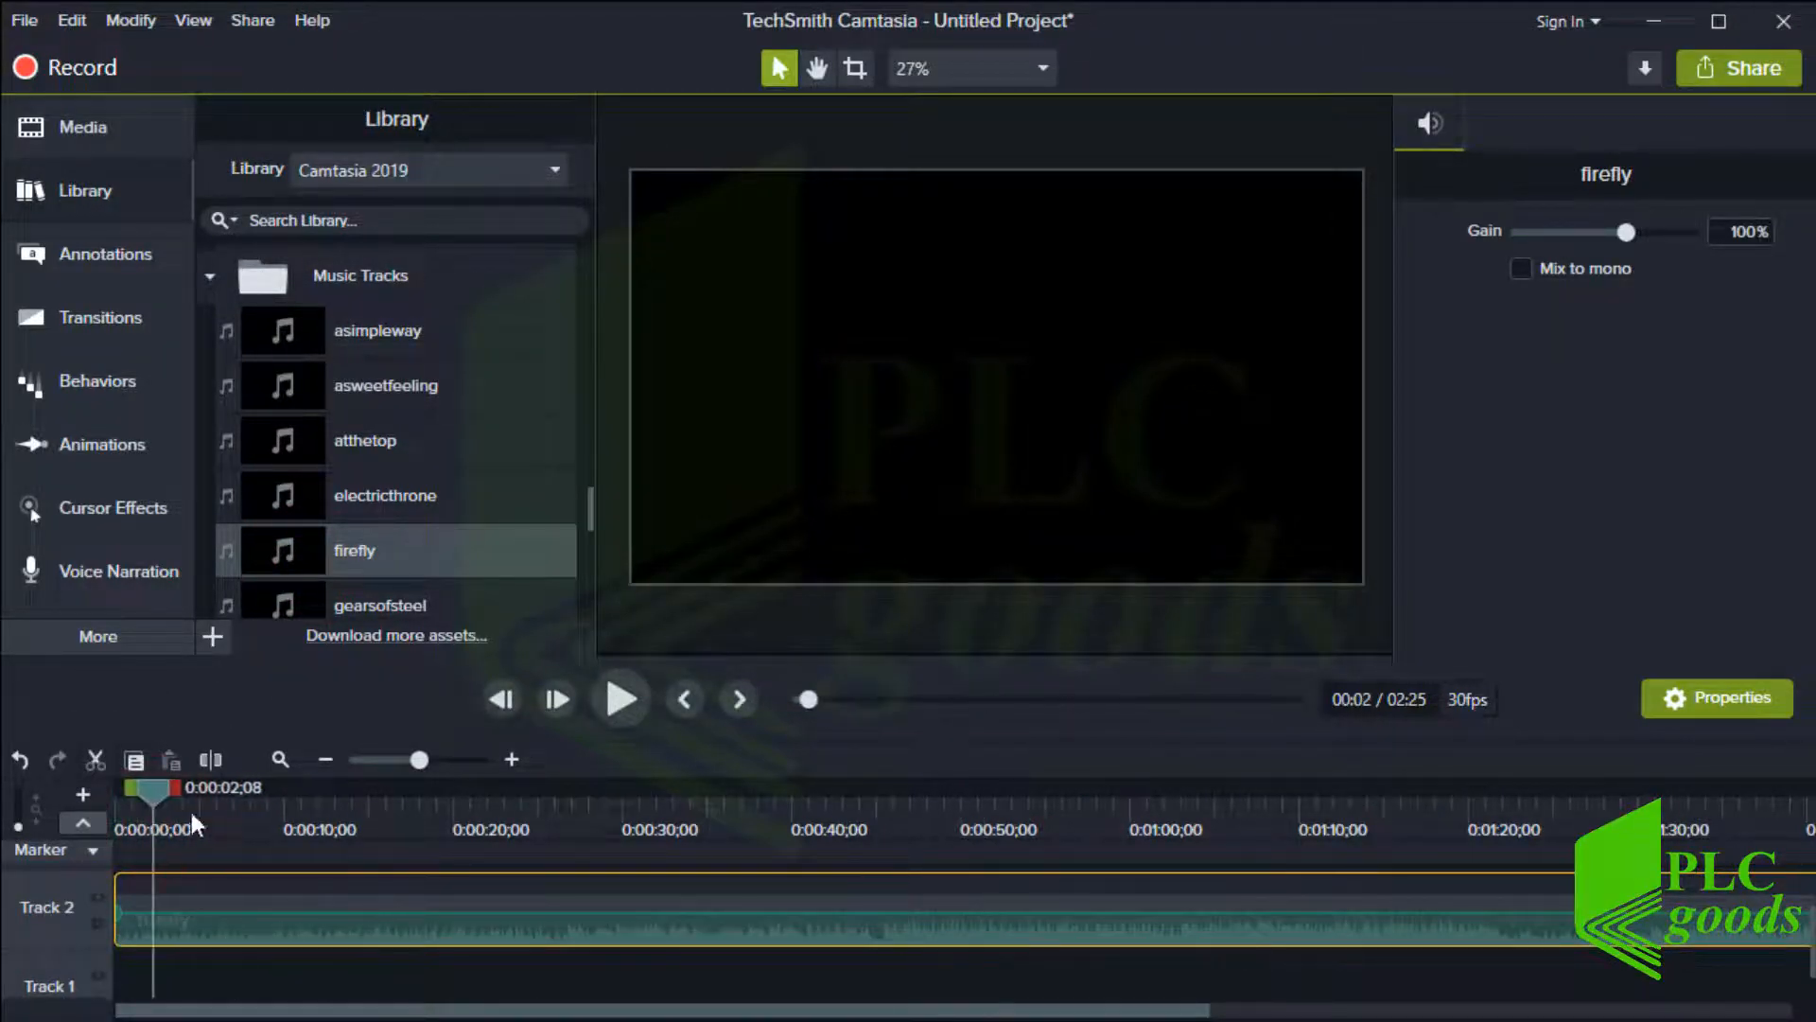
pyautogui.click(615, 706)
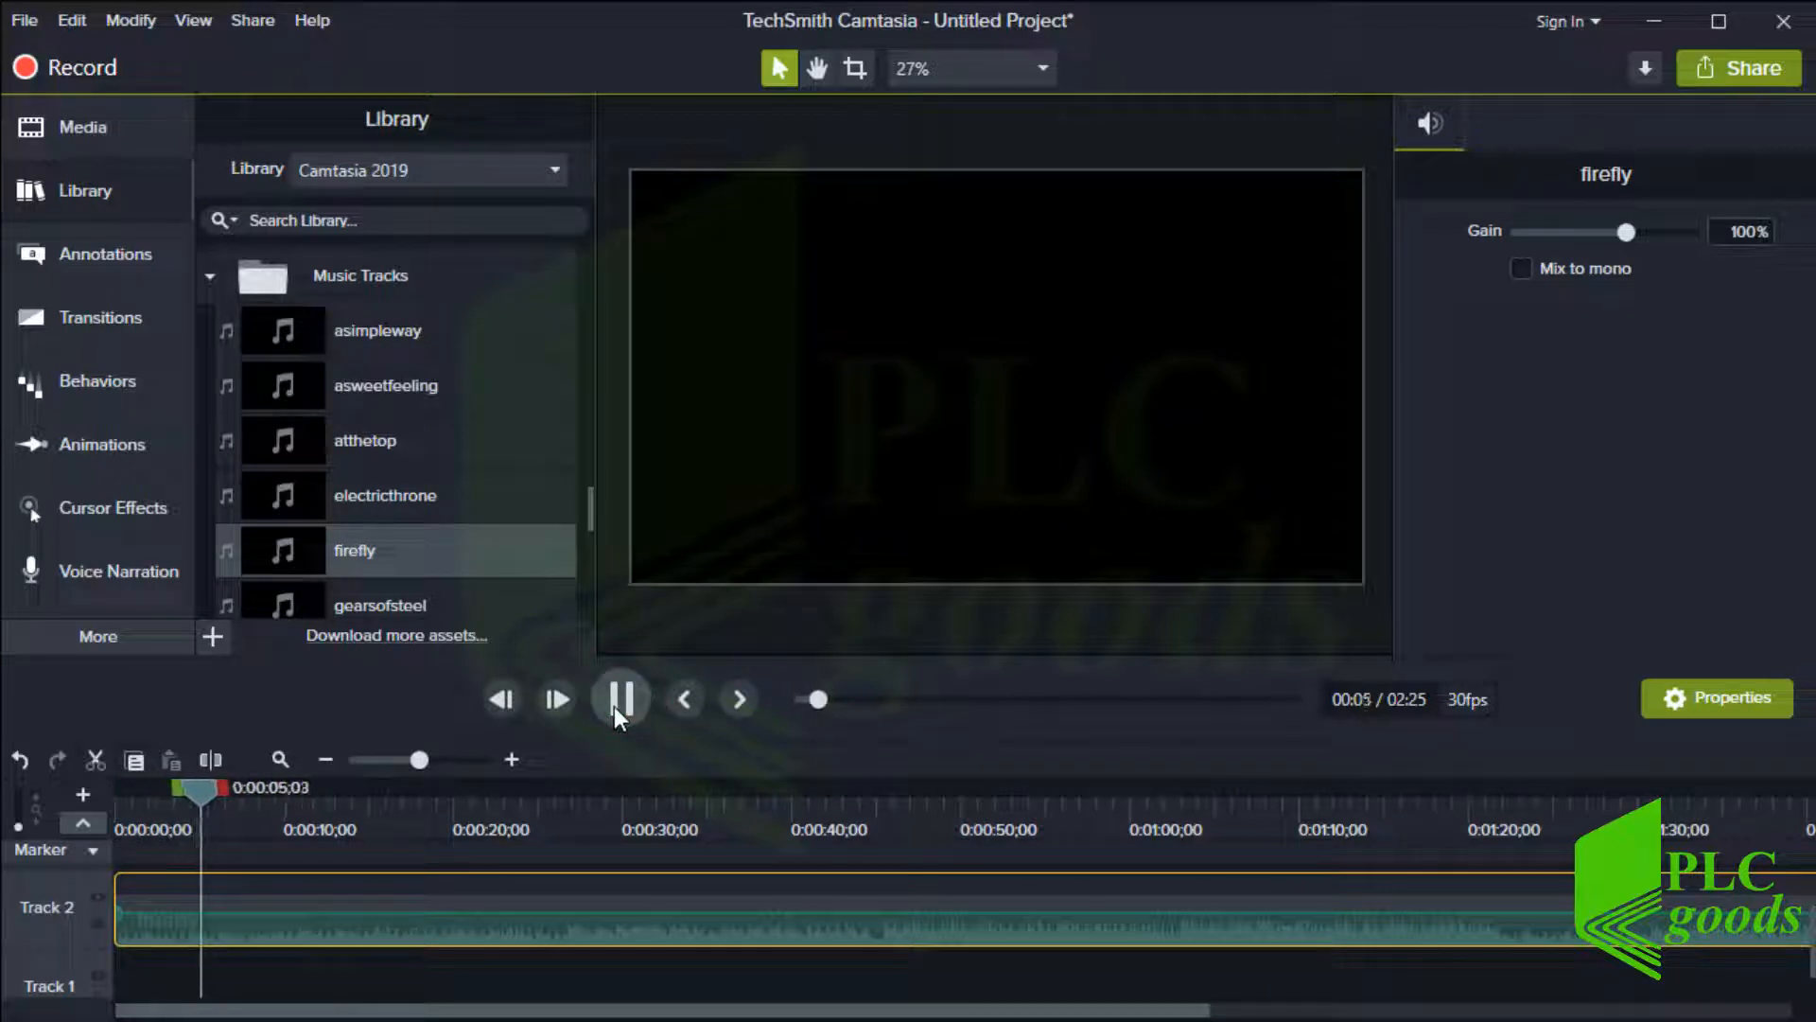
pyautogui.click(615, 705)
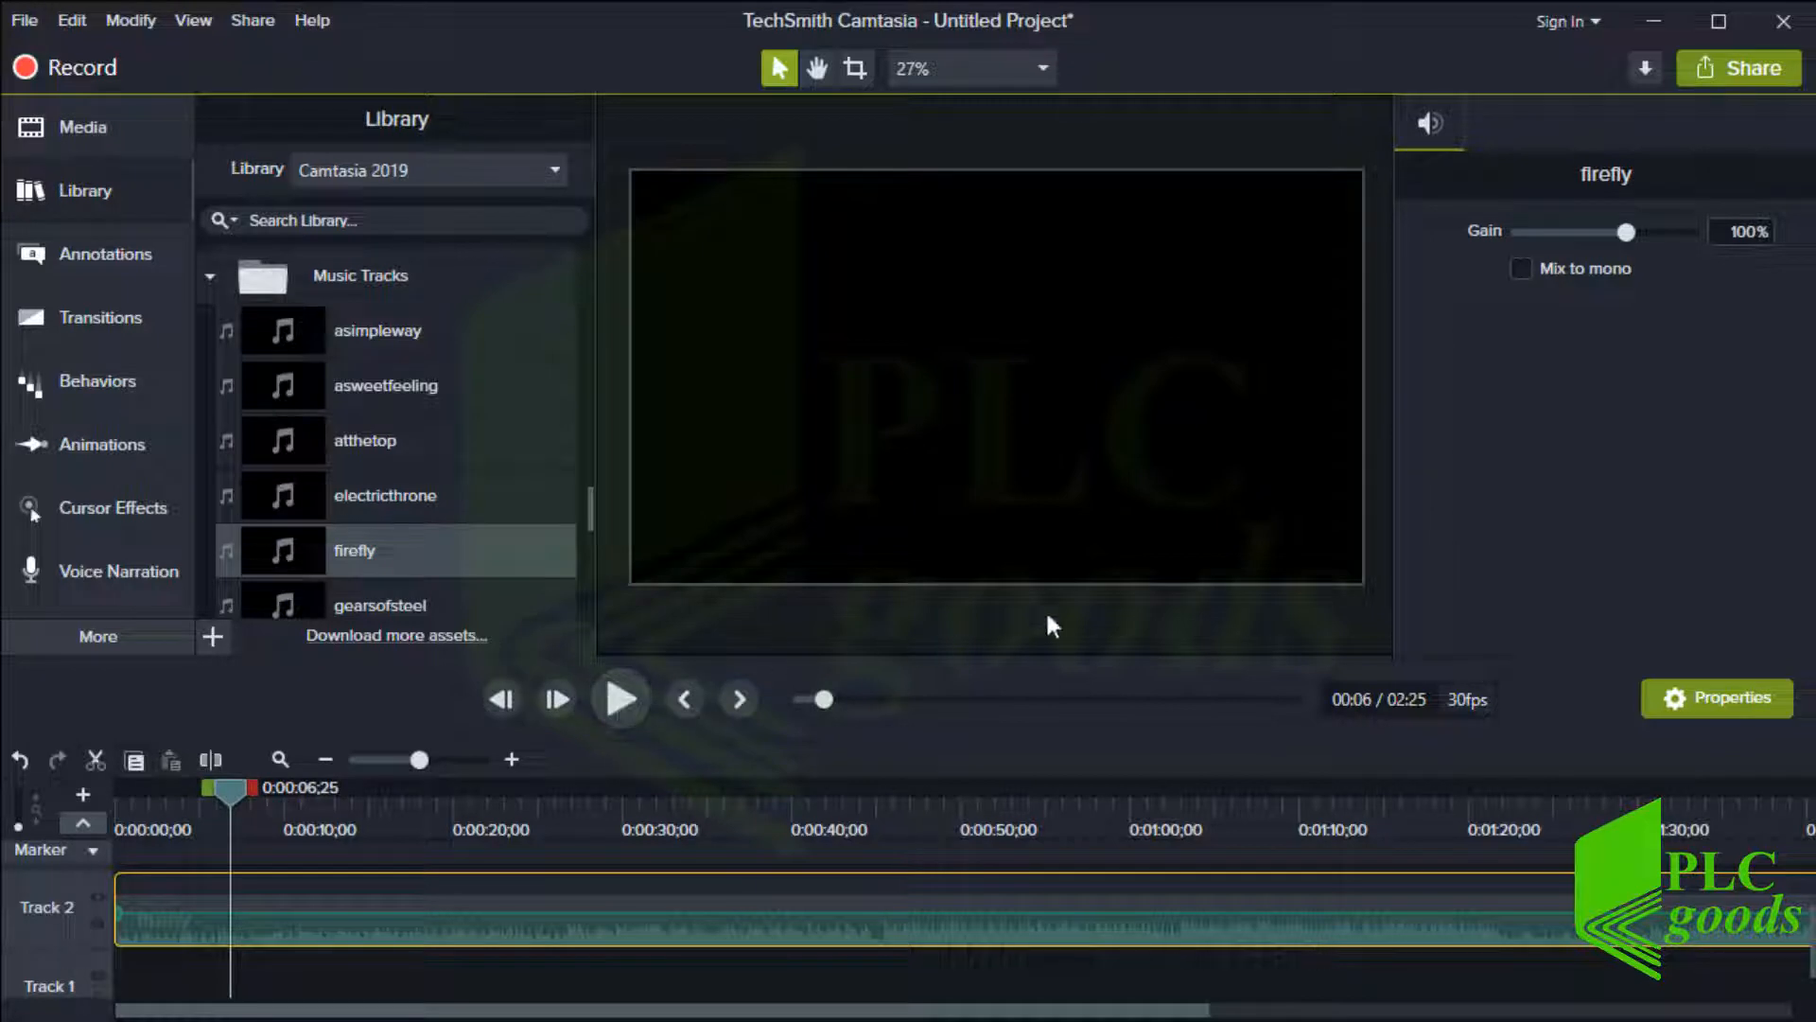
# Lower the firefly track's gain to 12% and play it back to check the volume
pyautogui.moveTo(1623, 236); pyautogui.dragTo(1554, 235)
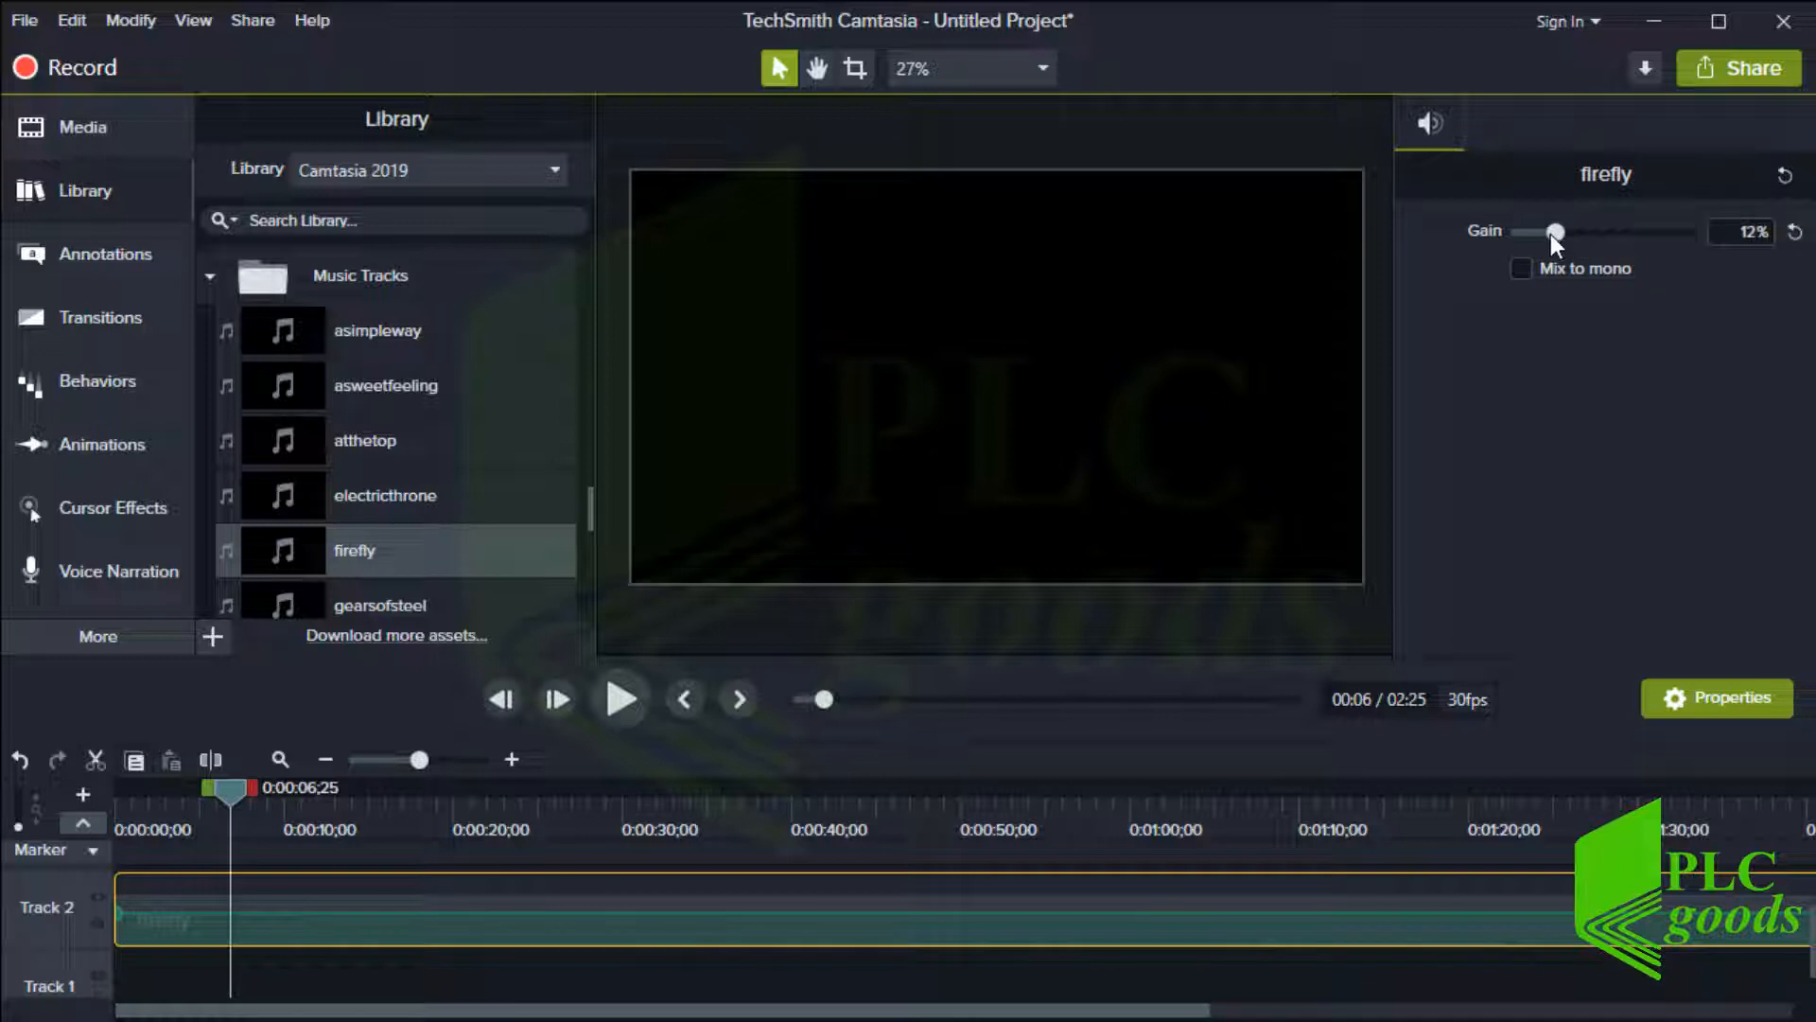
pyautogui.click(622, 700)
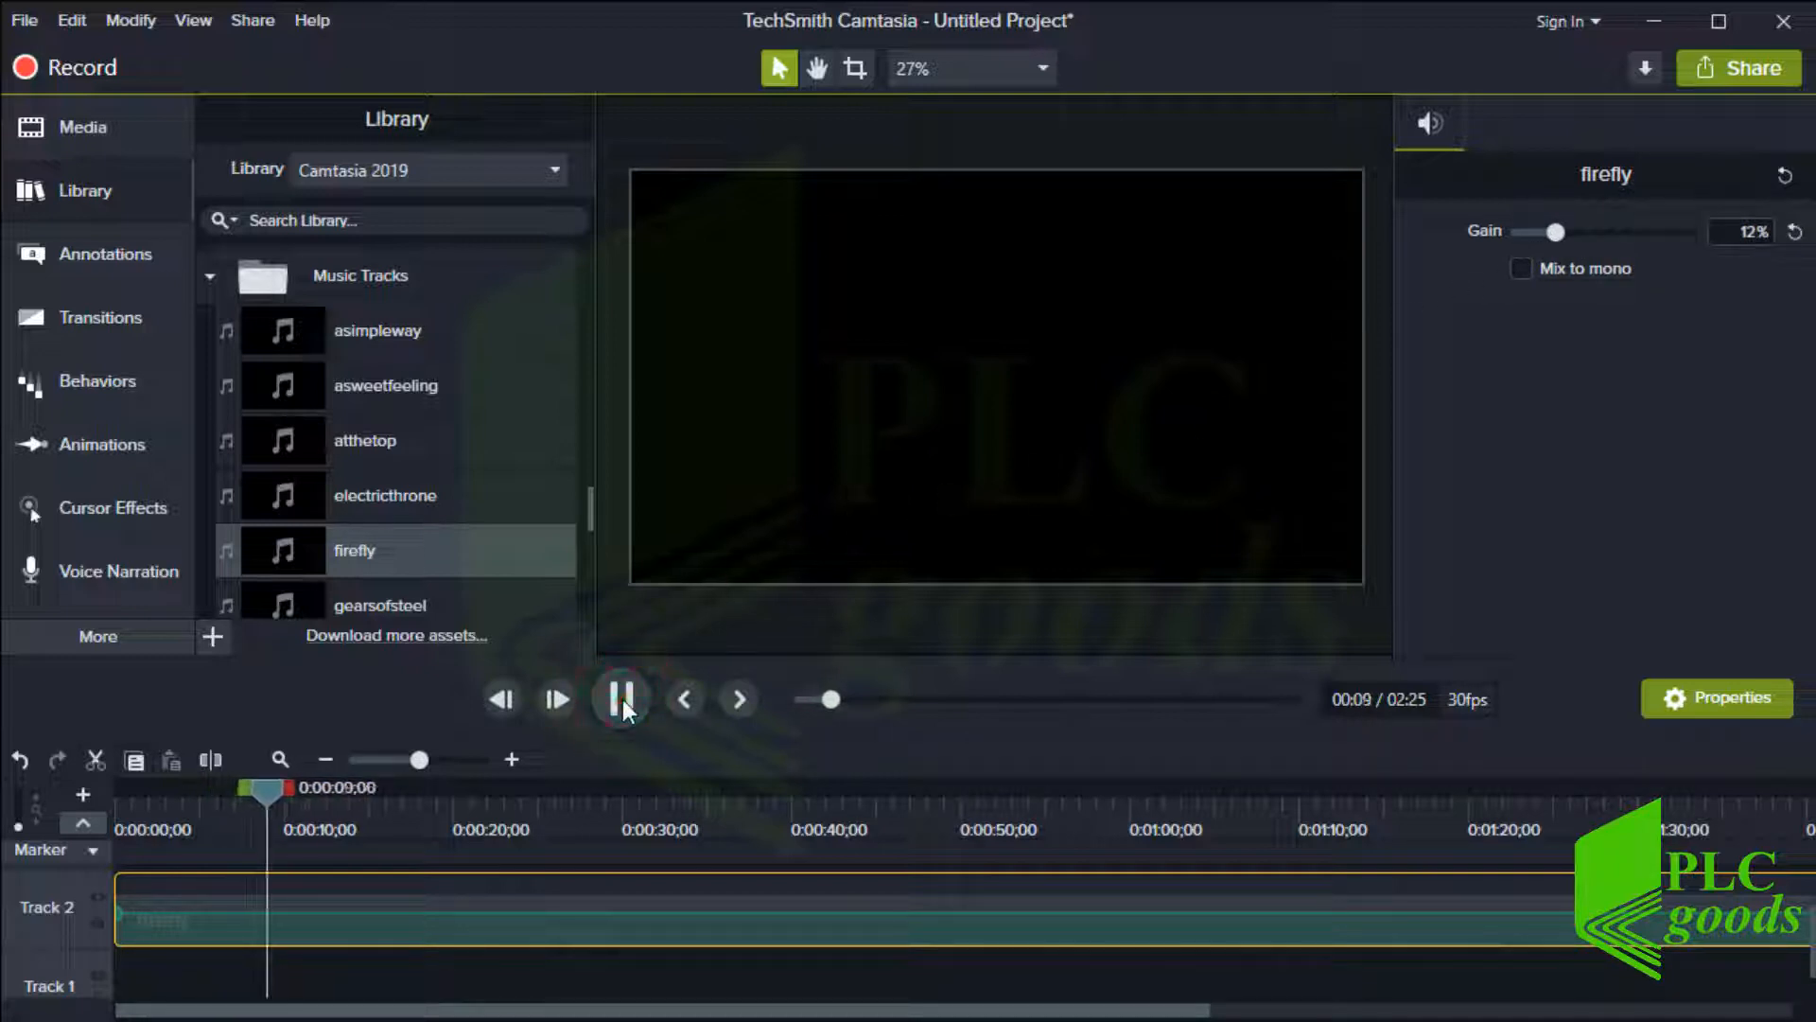
pyautogui.click(623, 700)
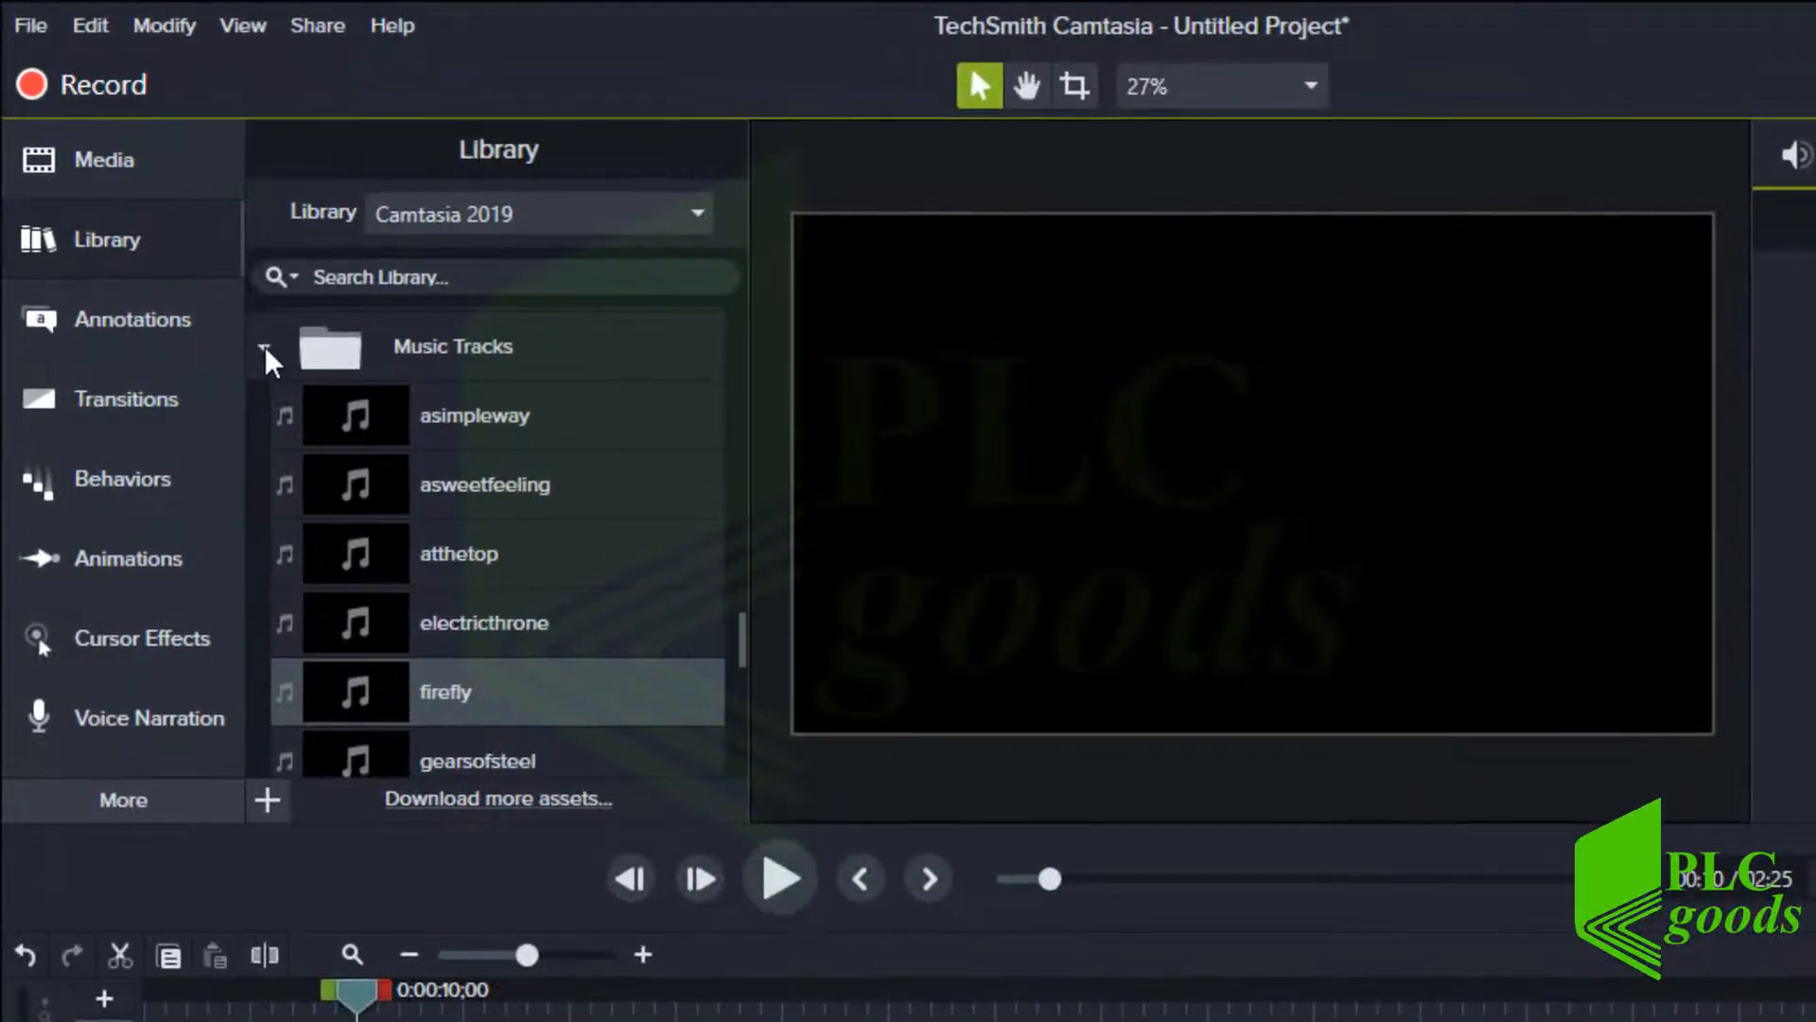
# Add Simple Bright Outro 5 from the Outros folder to Track 2 right after the firefly track
pyautogui.click(211, 278)
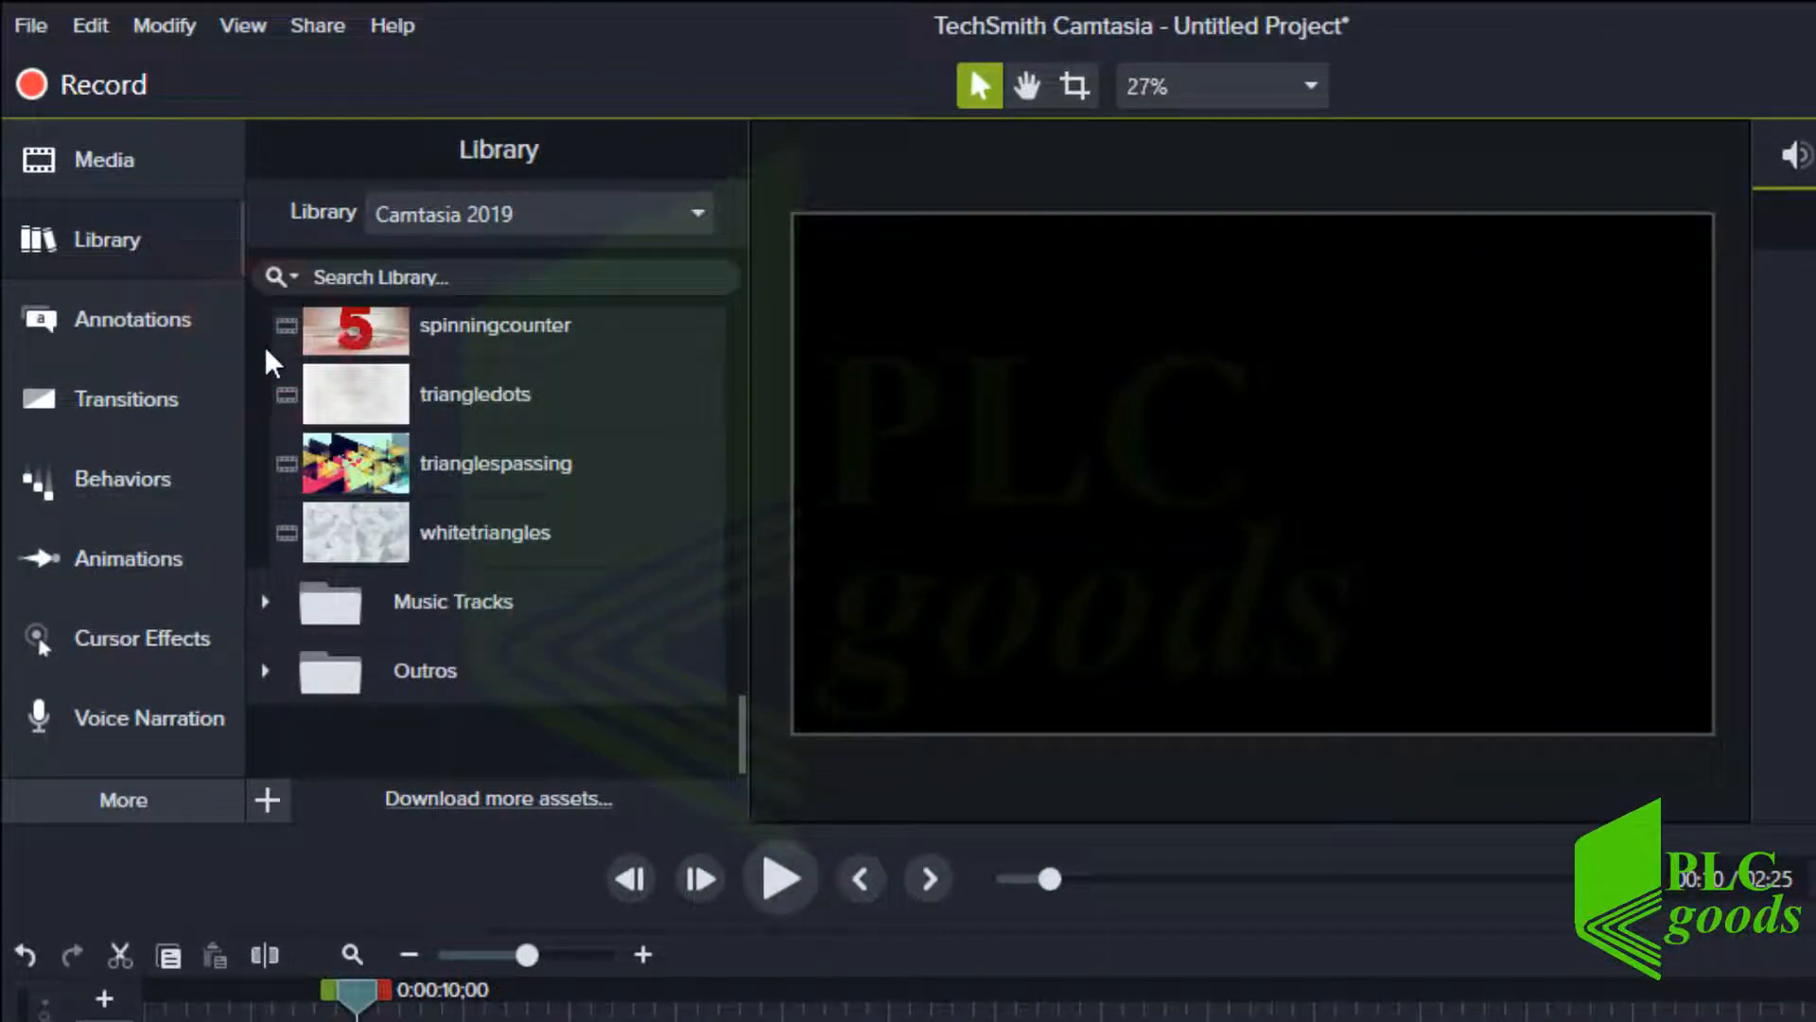
pyautogui.click(265, 672)
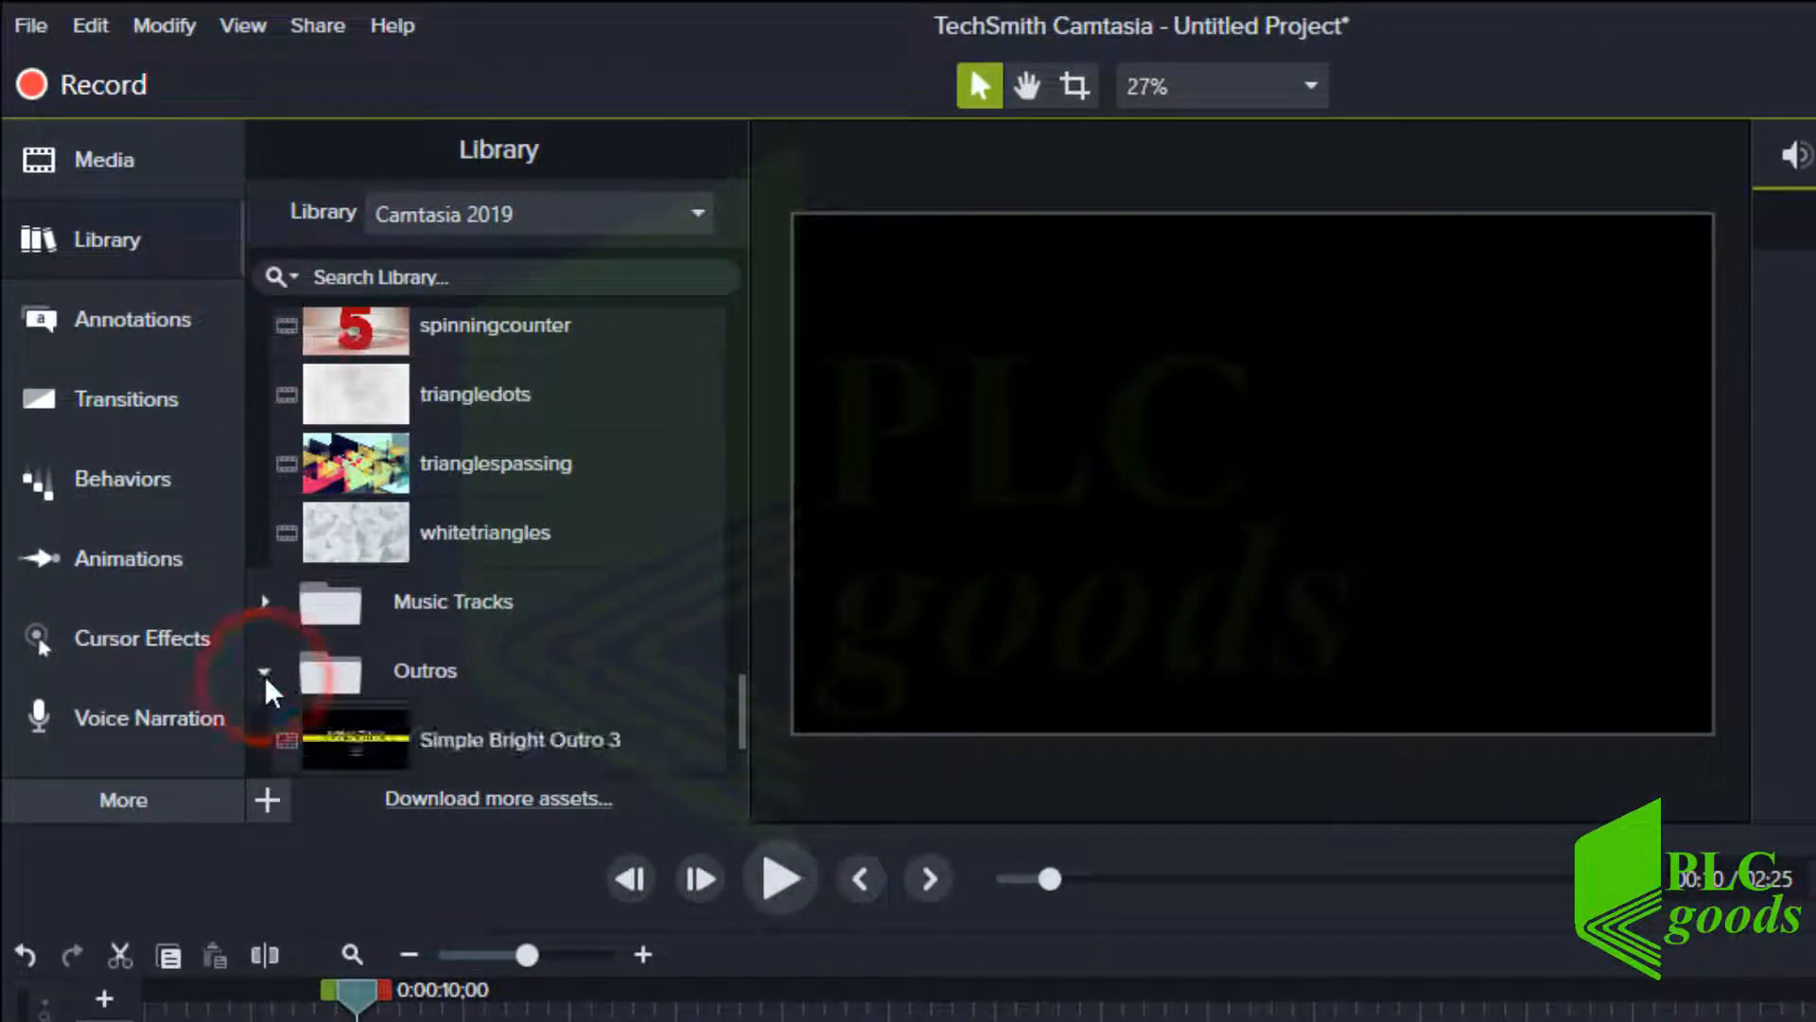
pyautogui.scroll(-2, 272, 700)
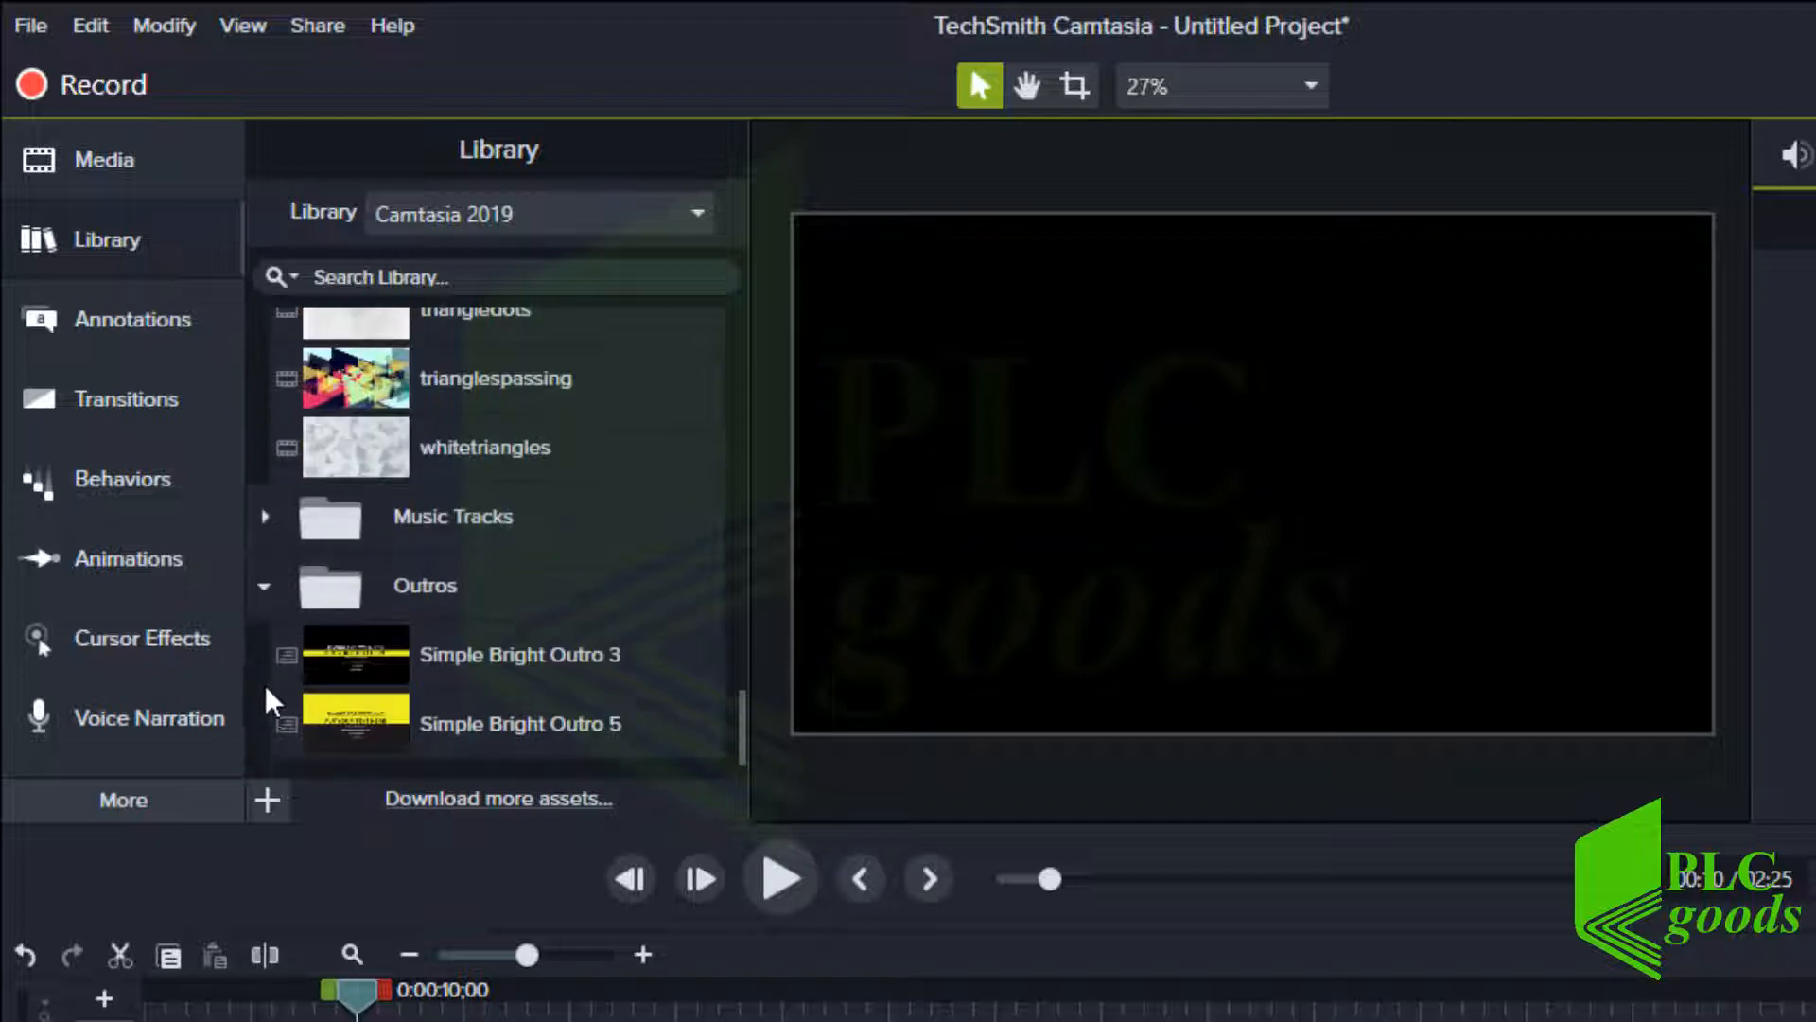
pyautogui.click(409, 954)
pyautogui.click(408, 953)
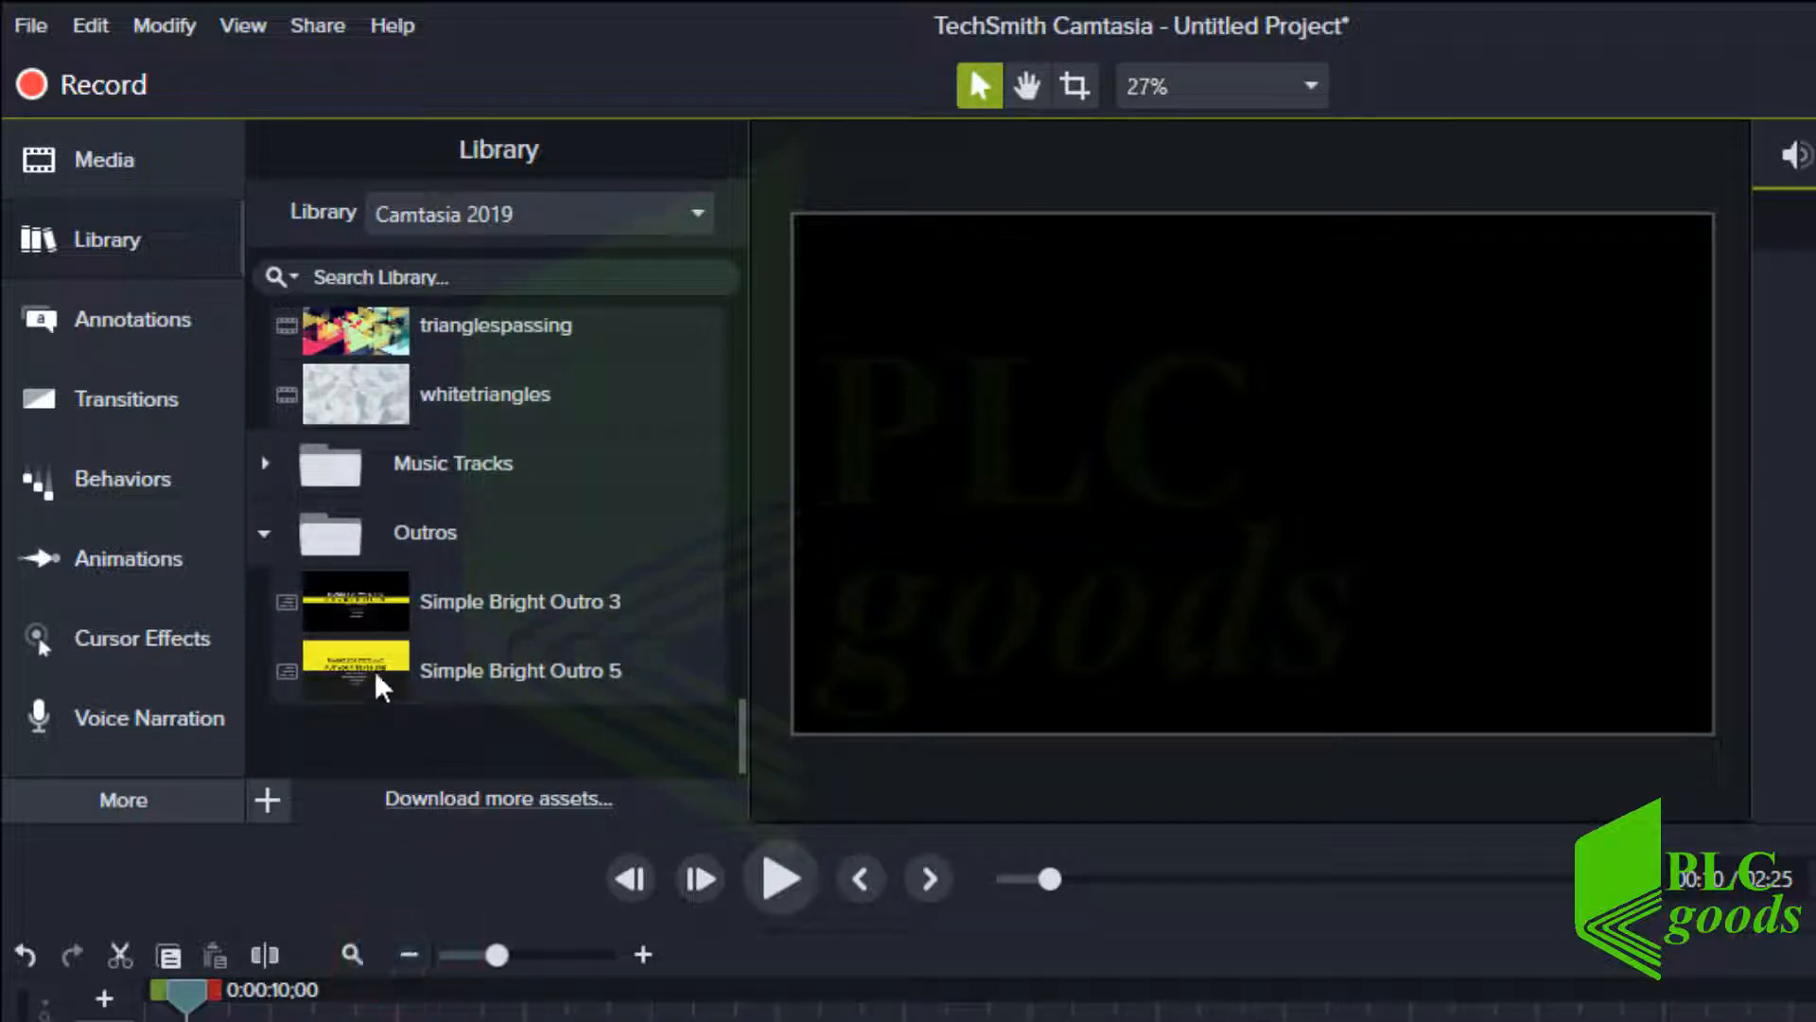
pyautogui.moveTo(381, 688); pyautogui.dragTo(788, 1021)
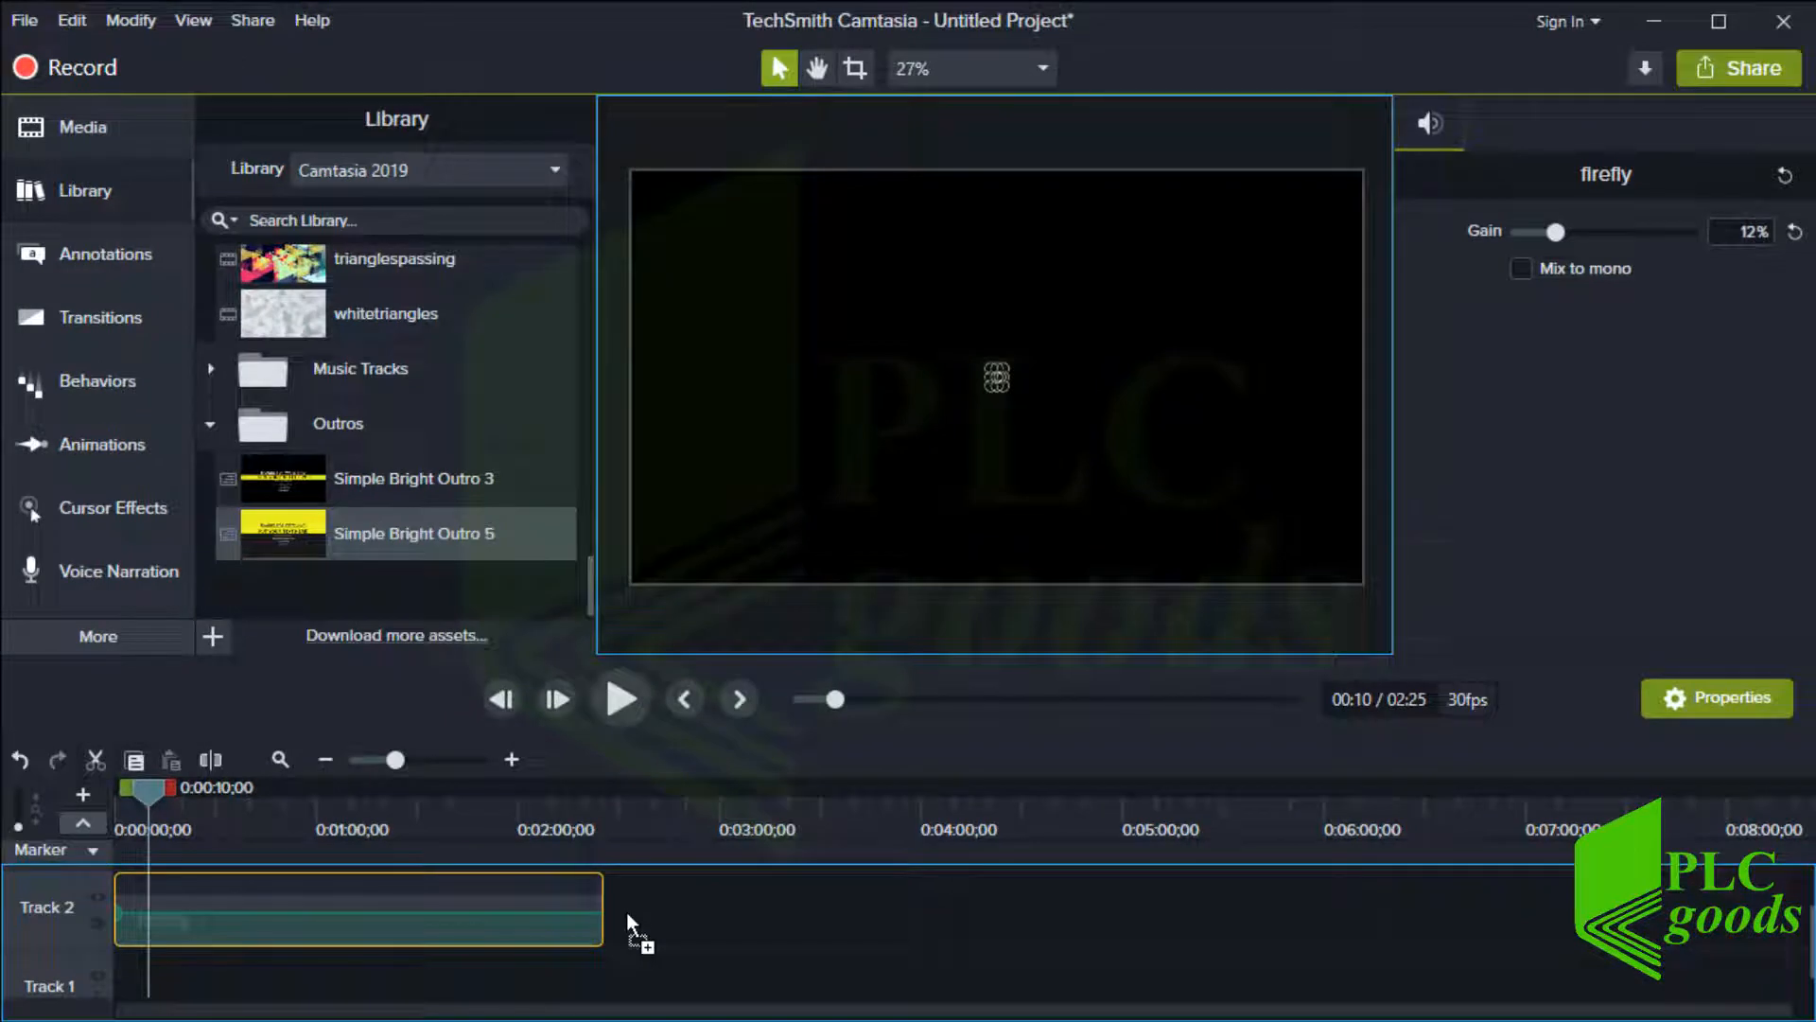
pyautogui.moveTo(627, 912); pyautogui.dragTo(632, 920)
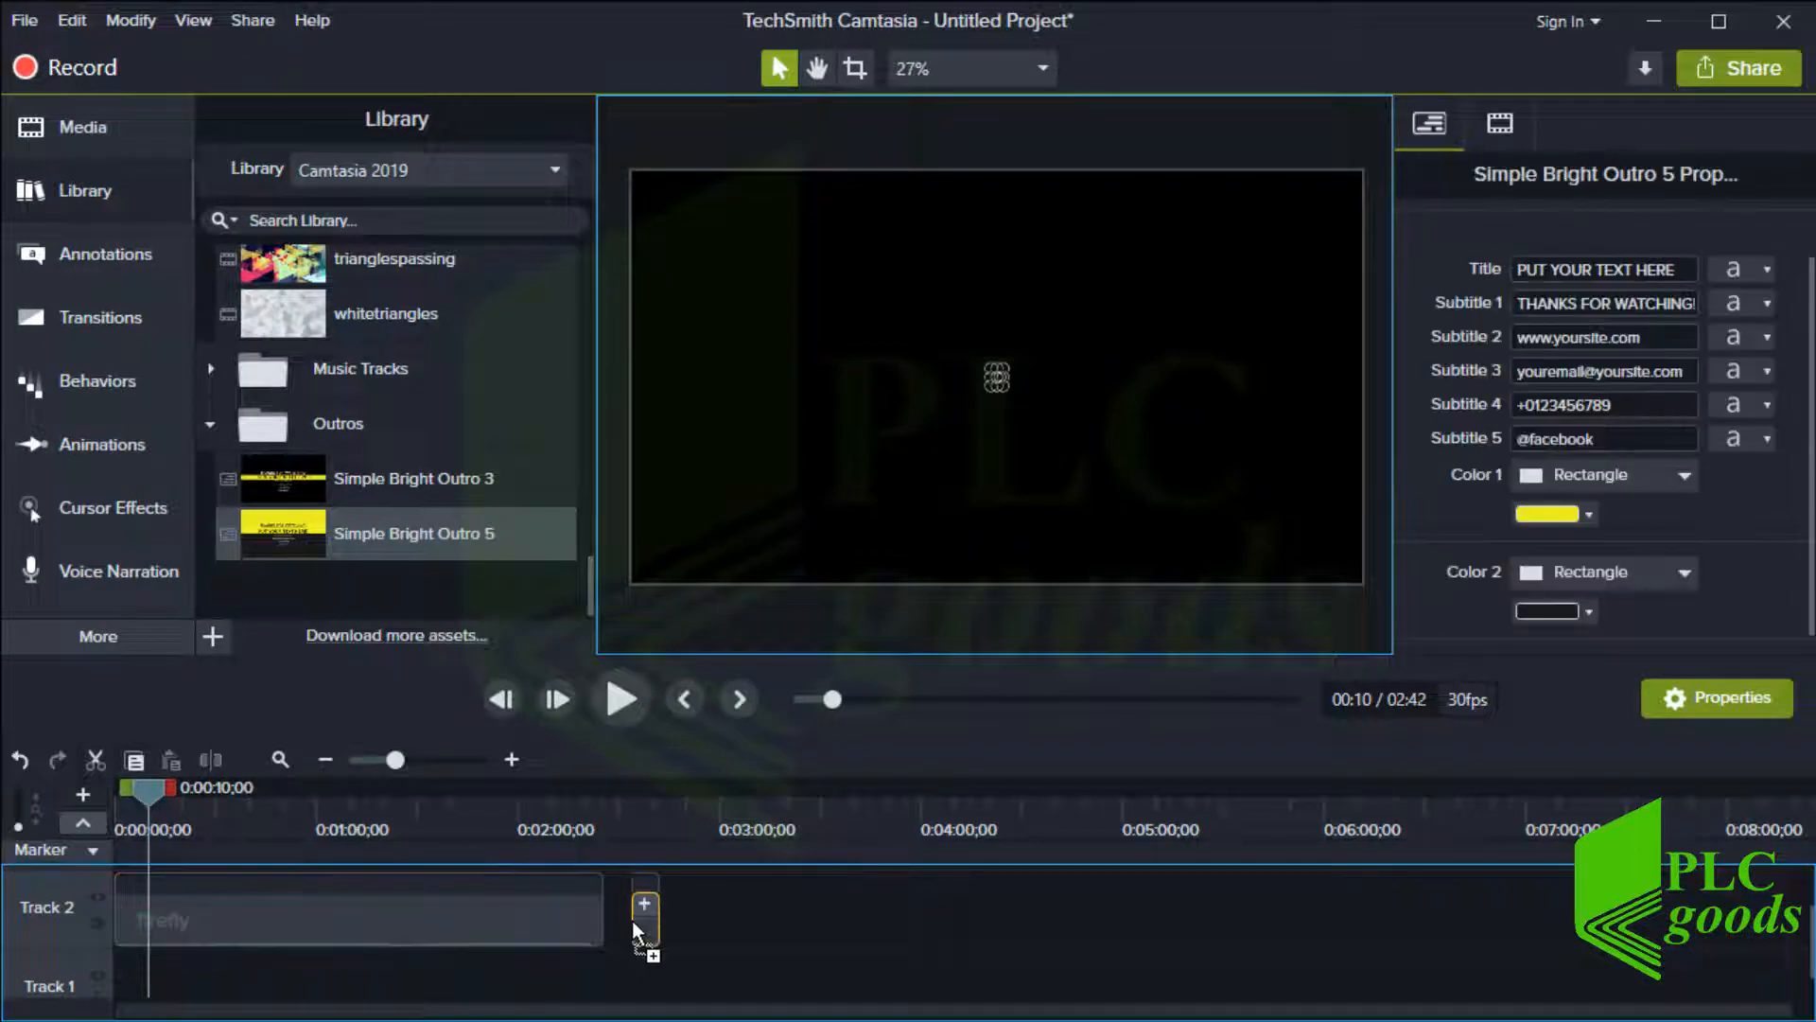
# Set the outro's THANKS FOR WATCHING! title font size to 131 and play the outro
pyautogui.click(642, 826)
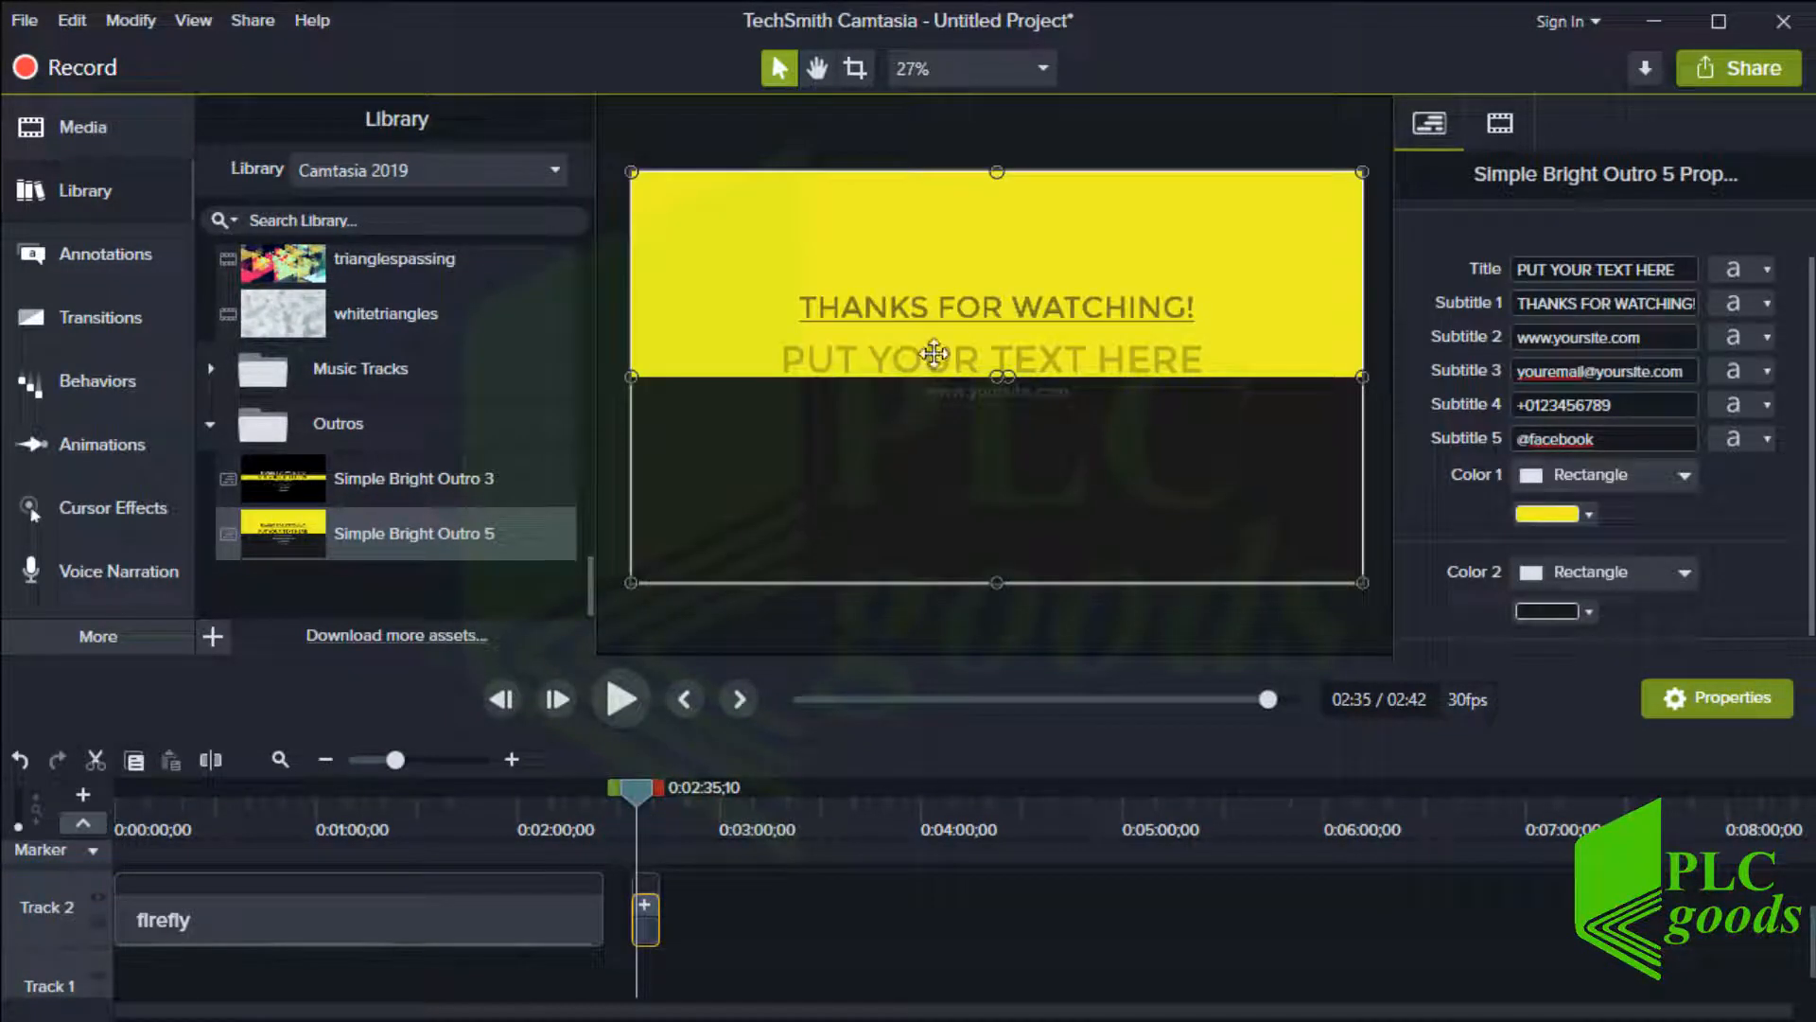
pyautogui.click(946, 312)
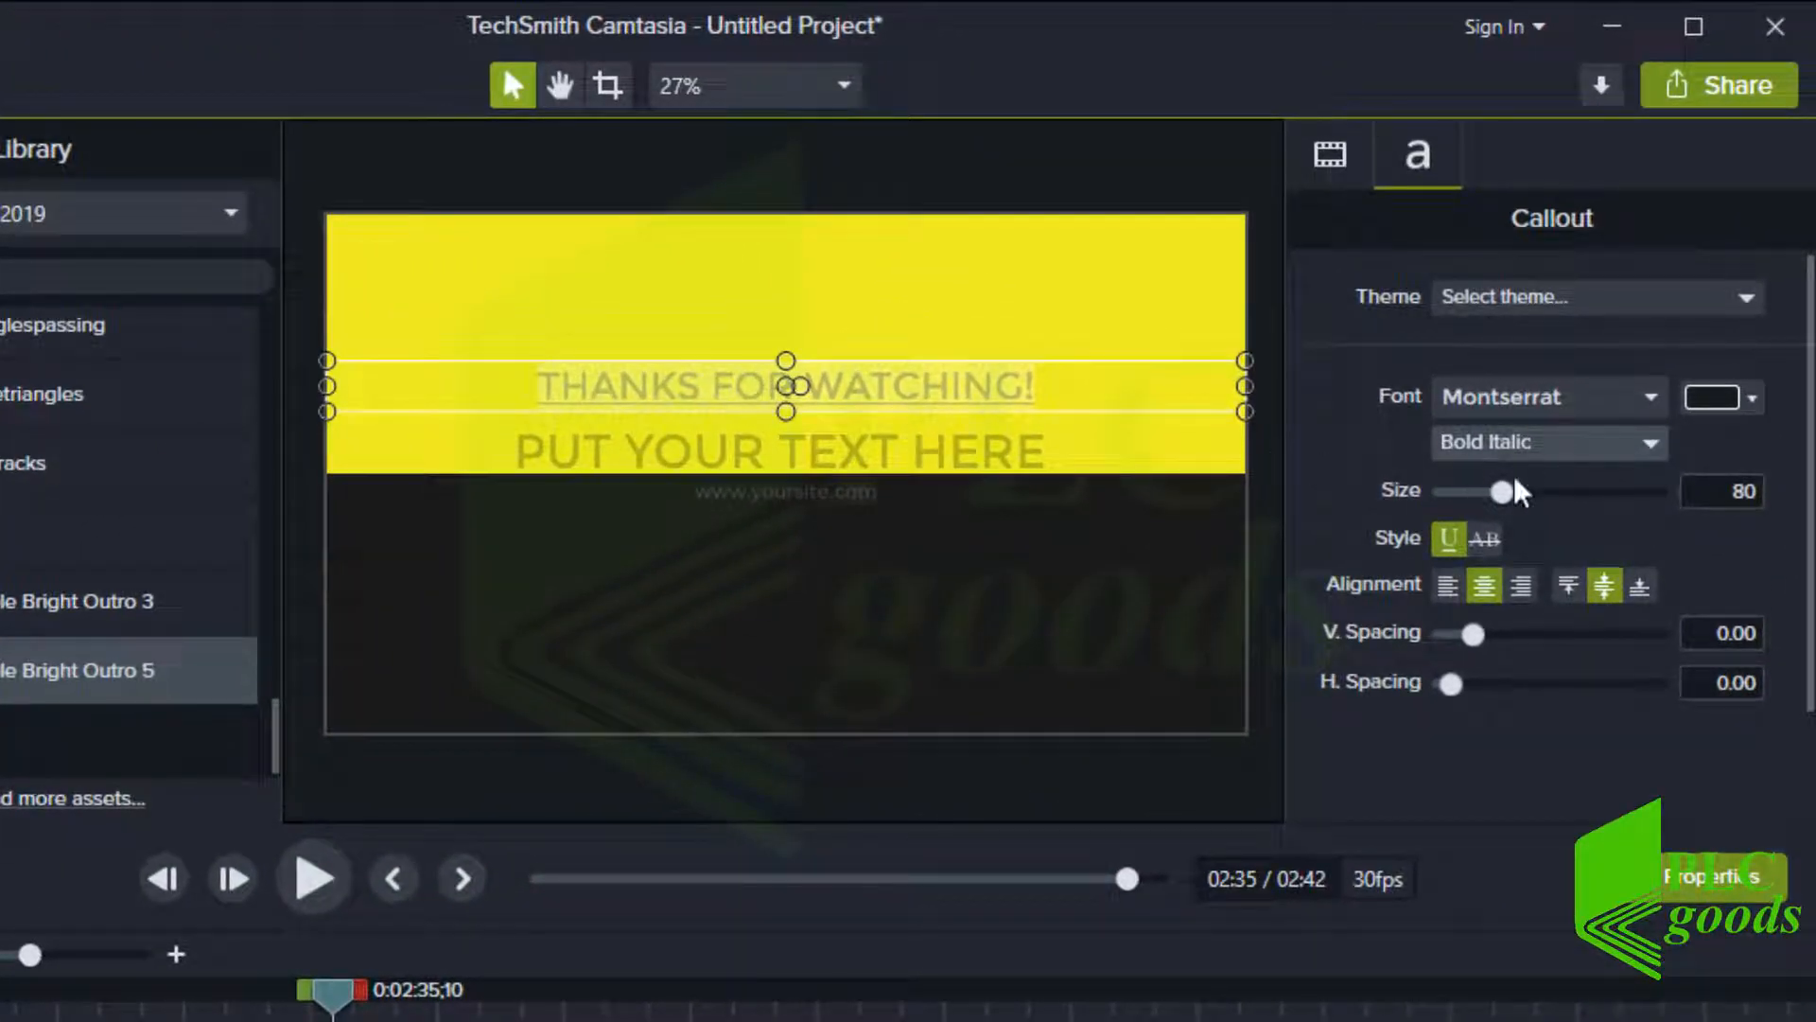
pyautogui.moveTo(1512, 490); pyautogui.dragTo(1551, 501)
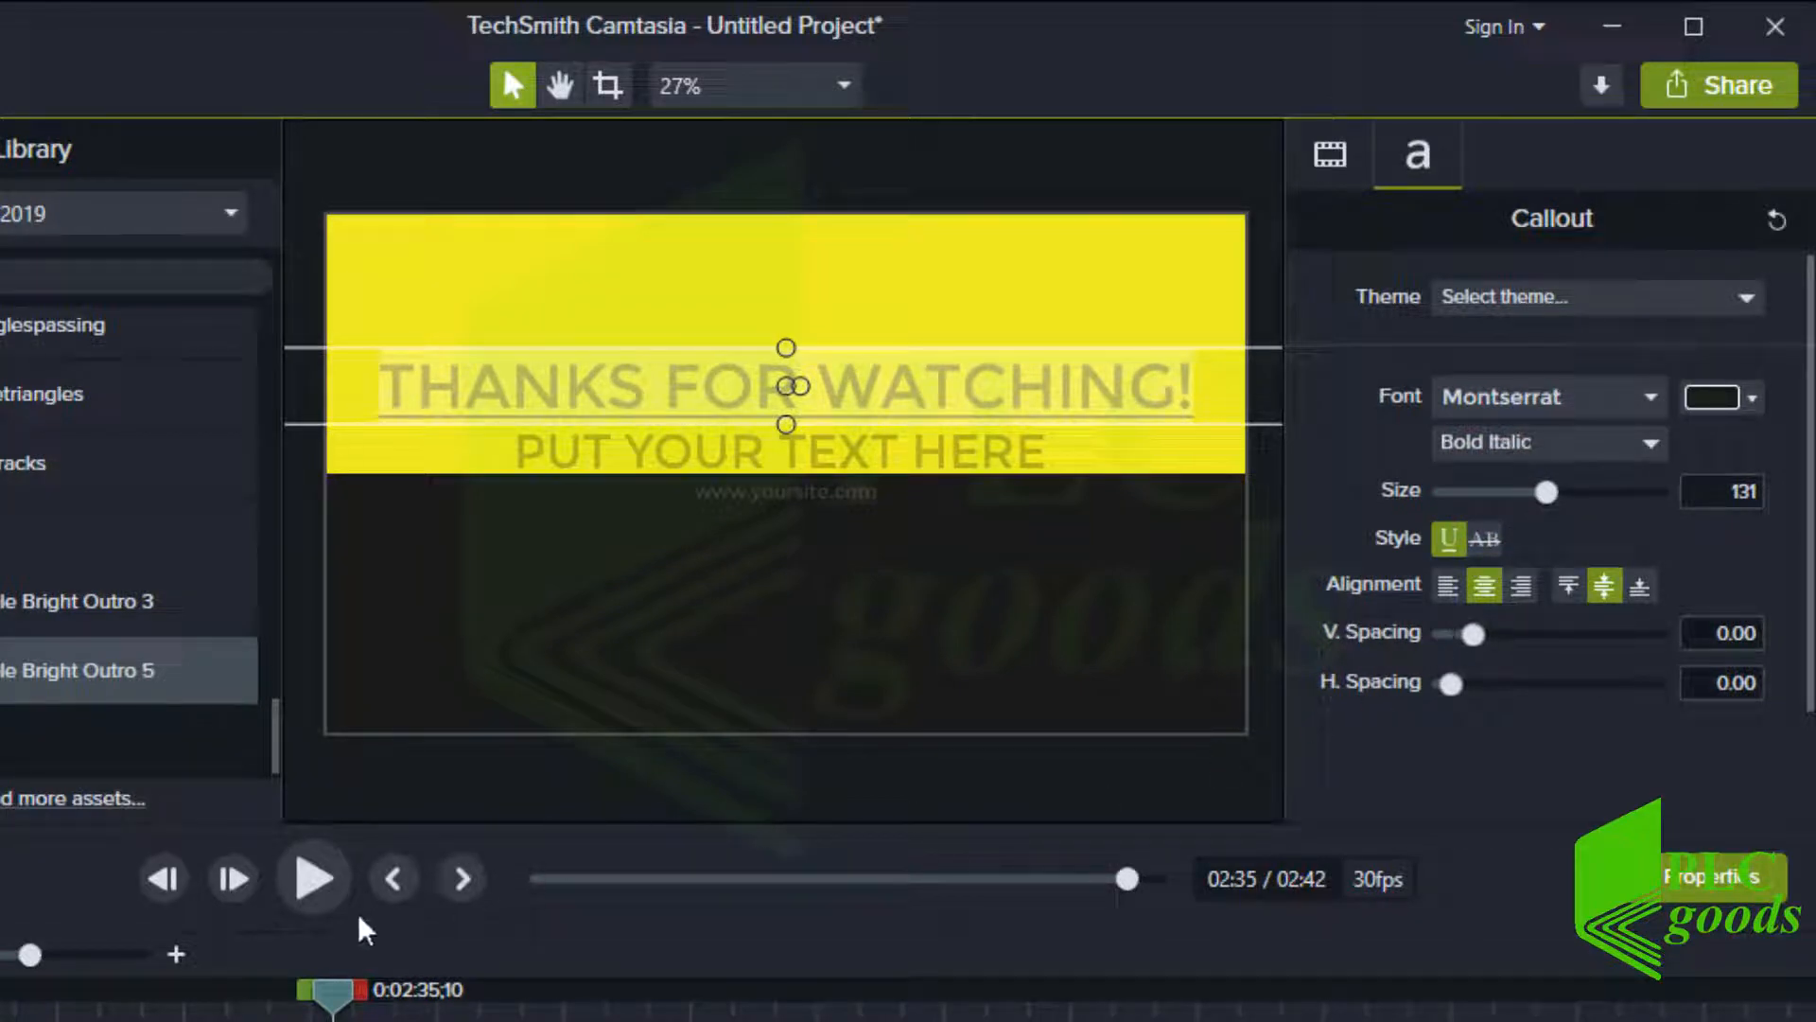
pyautogui.click(319, 887)
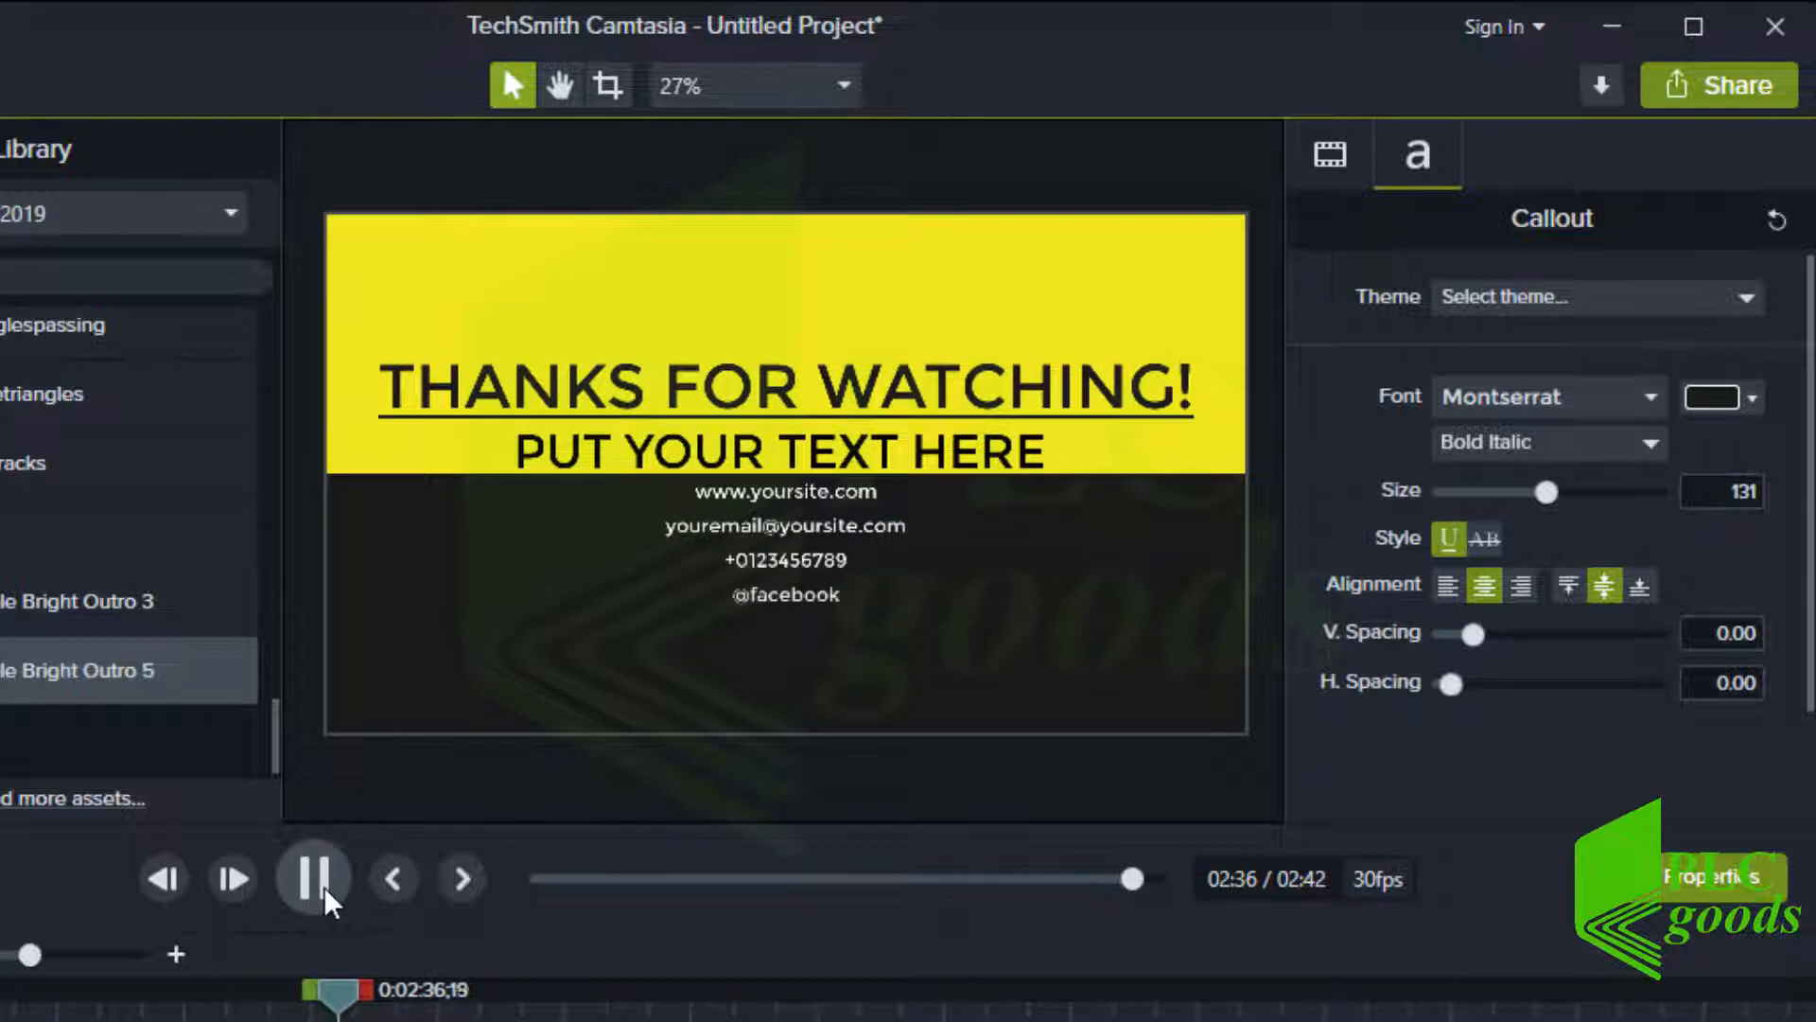
pyautogui.click(321, 894)
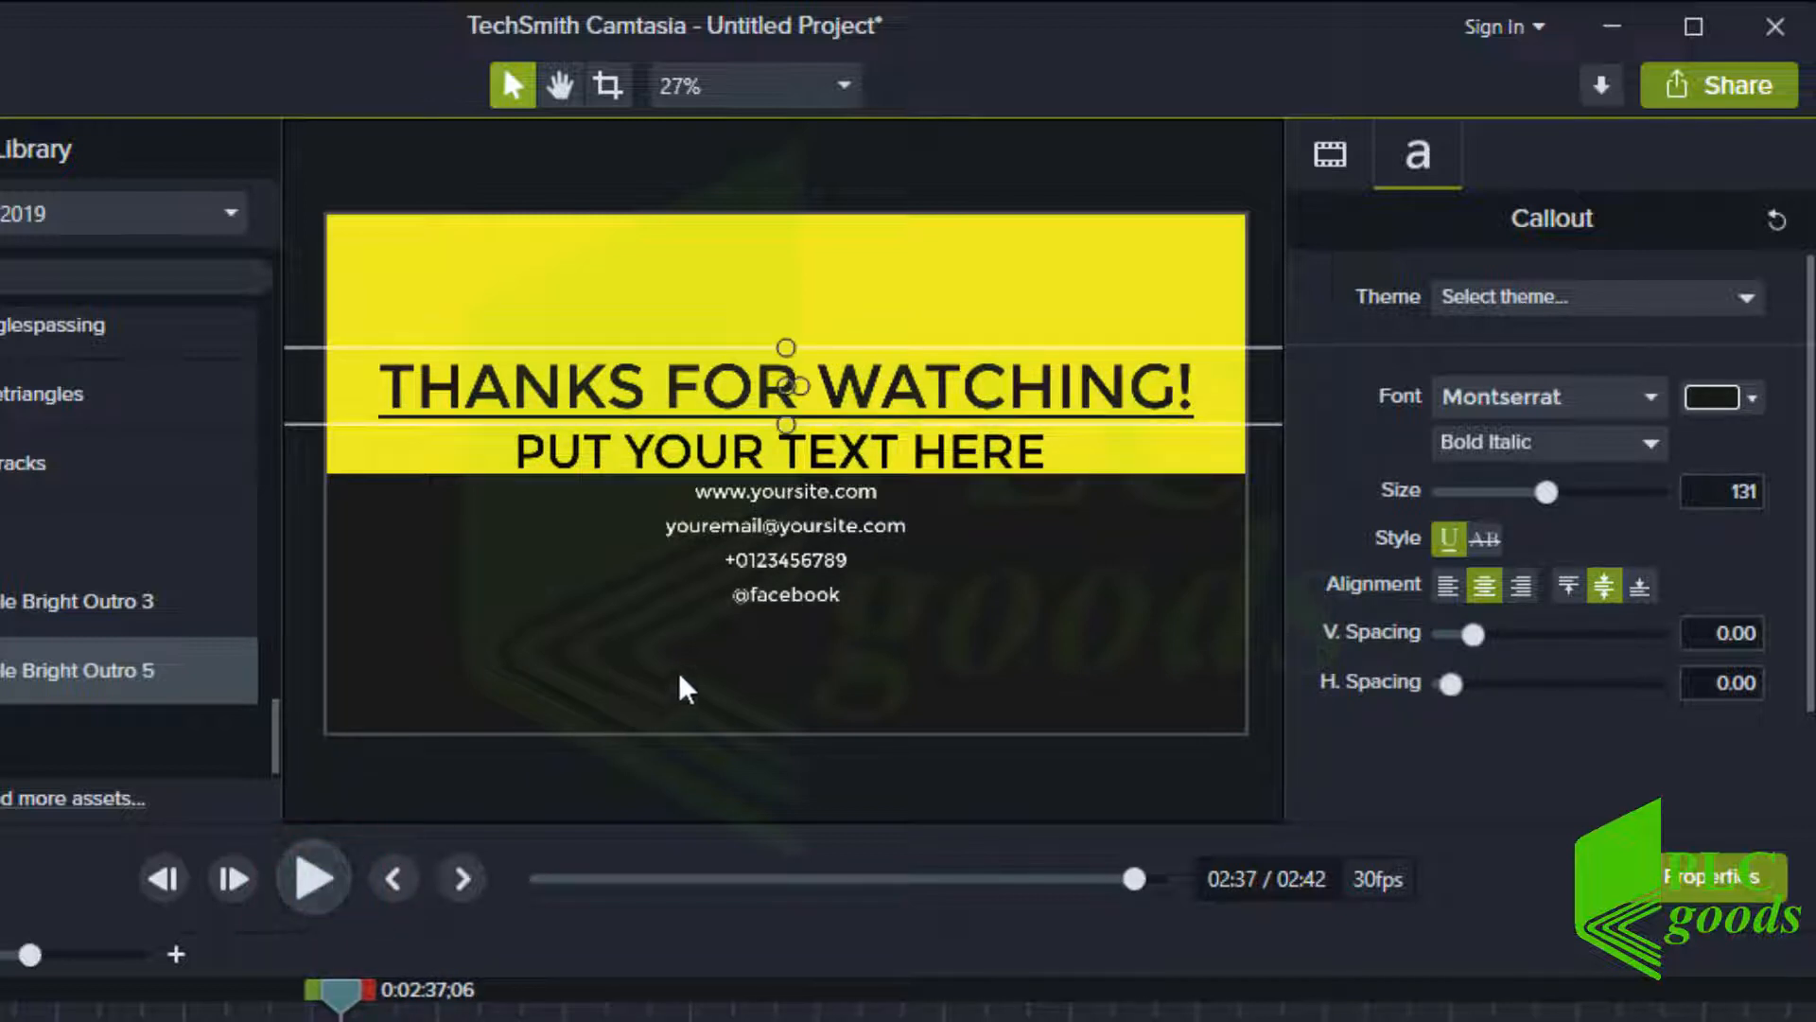
pyautogui.doubleClick(759, 490)
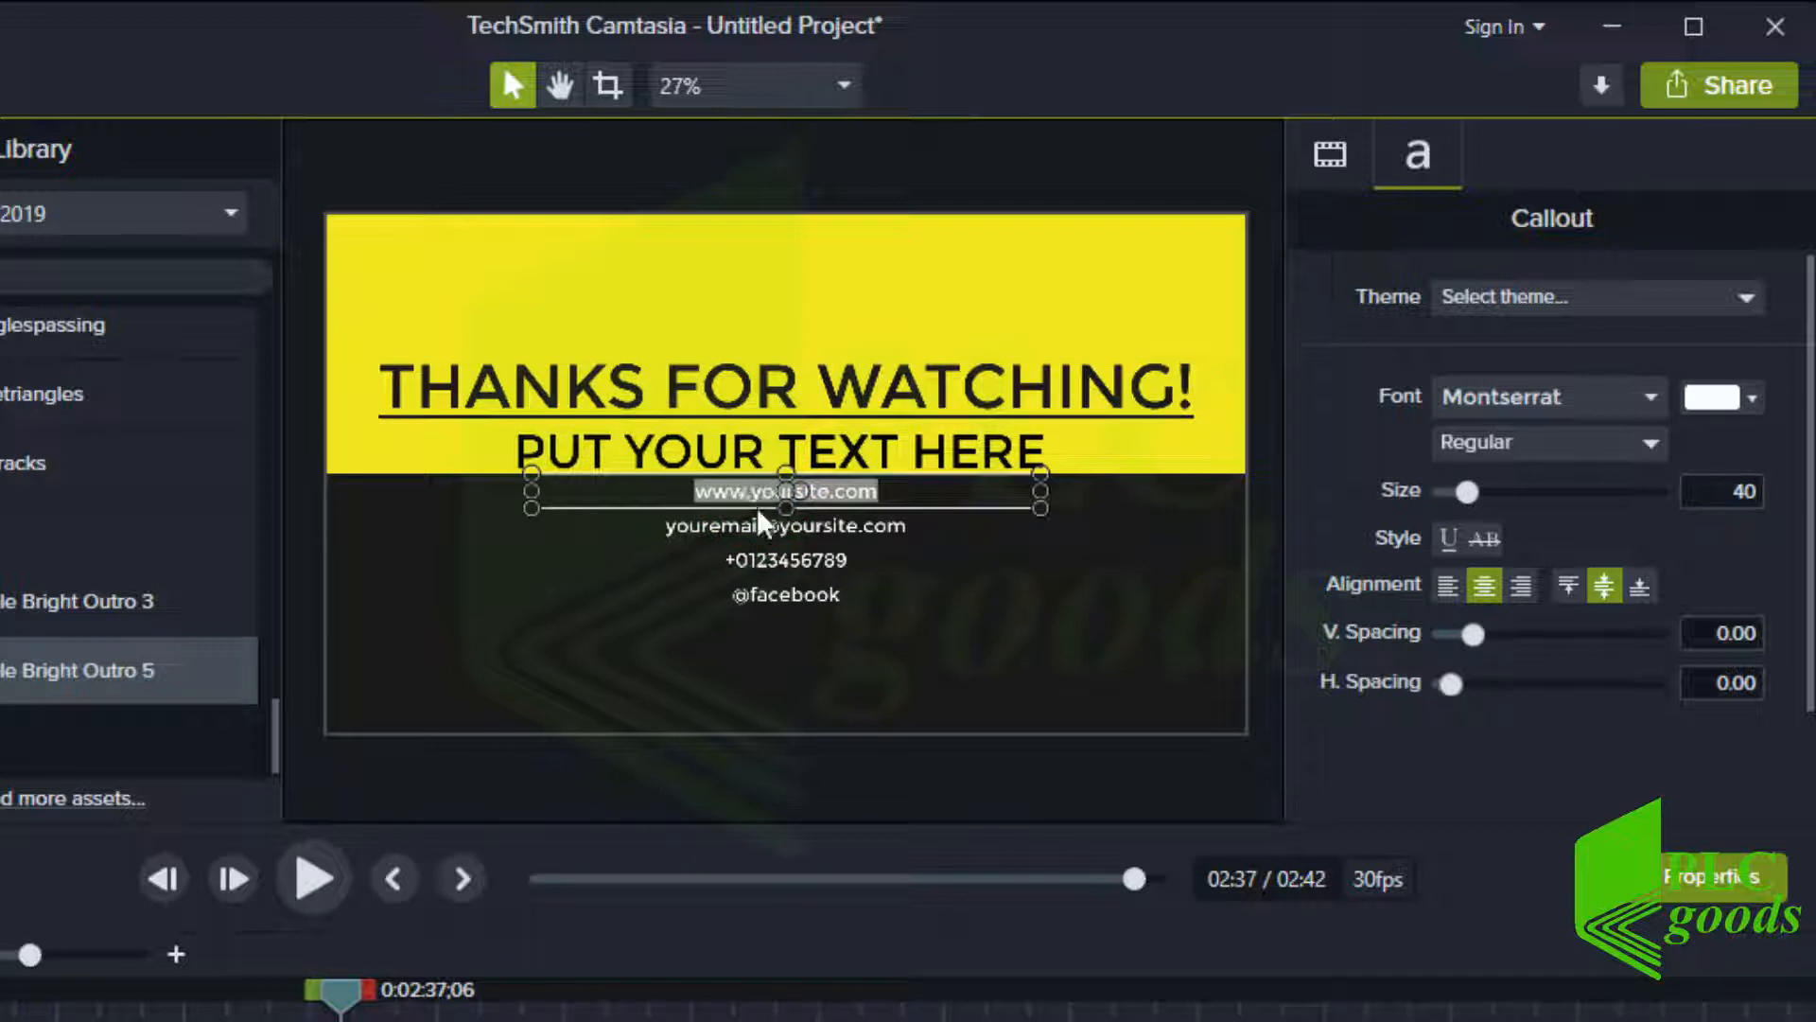
pyautogui.write('www.PL')
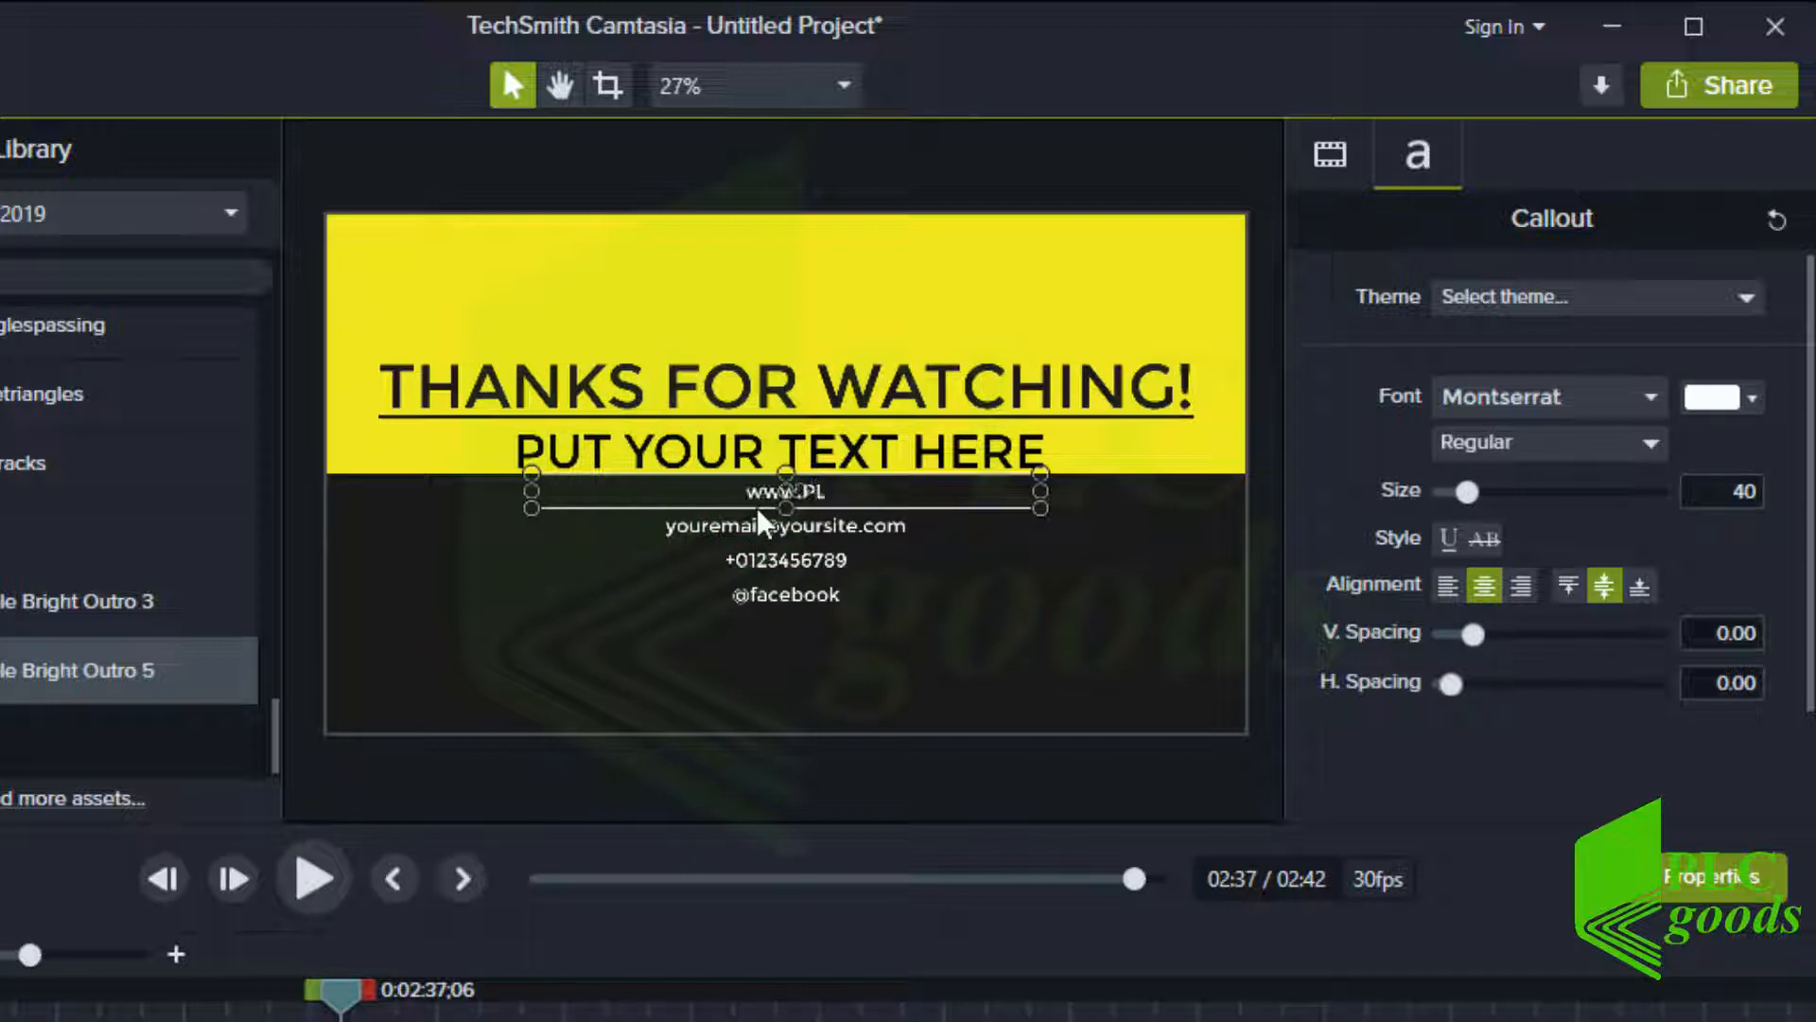
pyautogui.write('Cgoods')
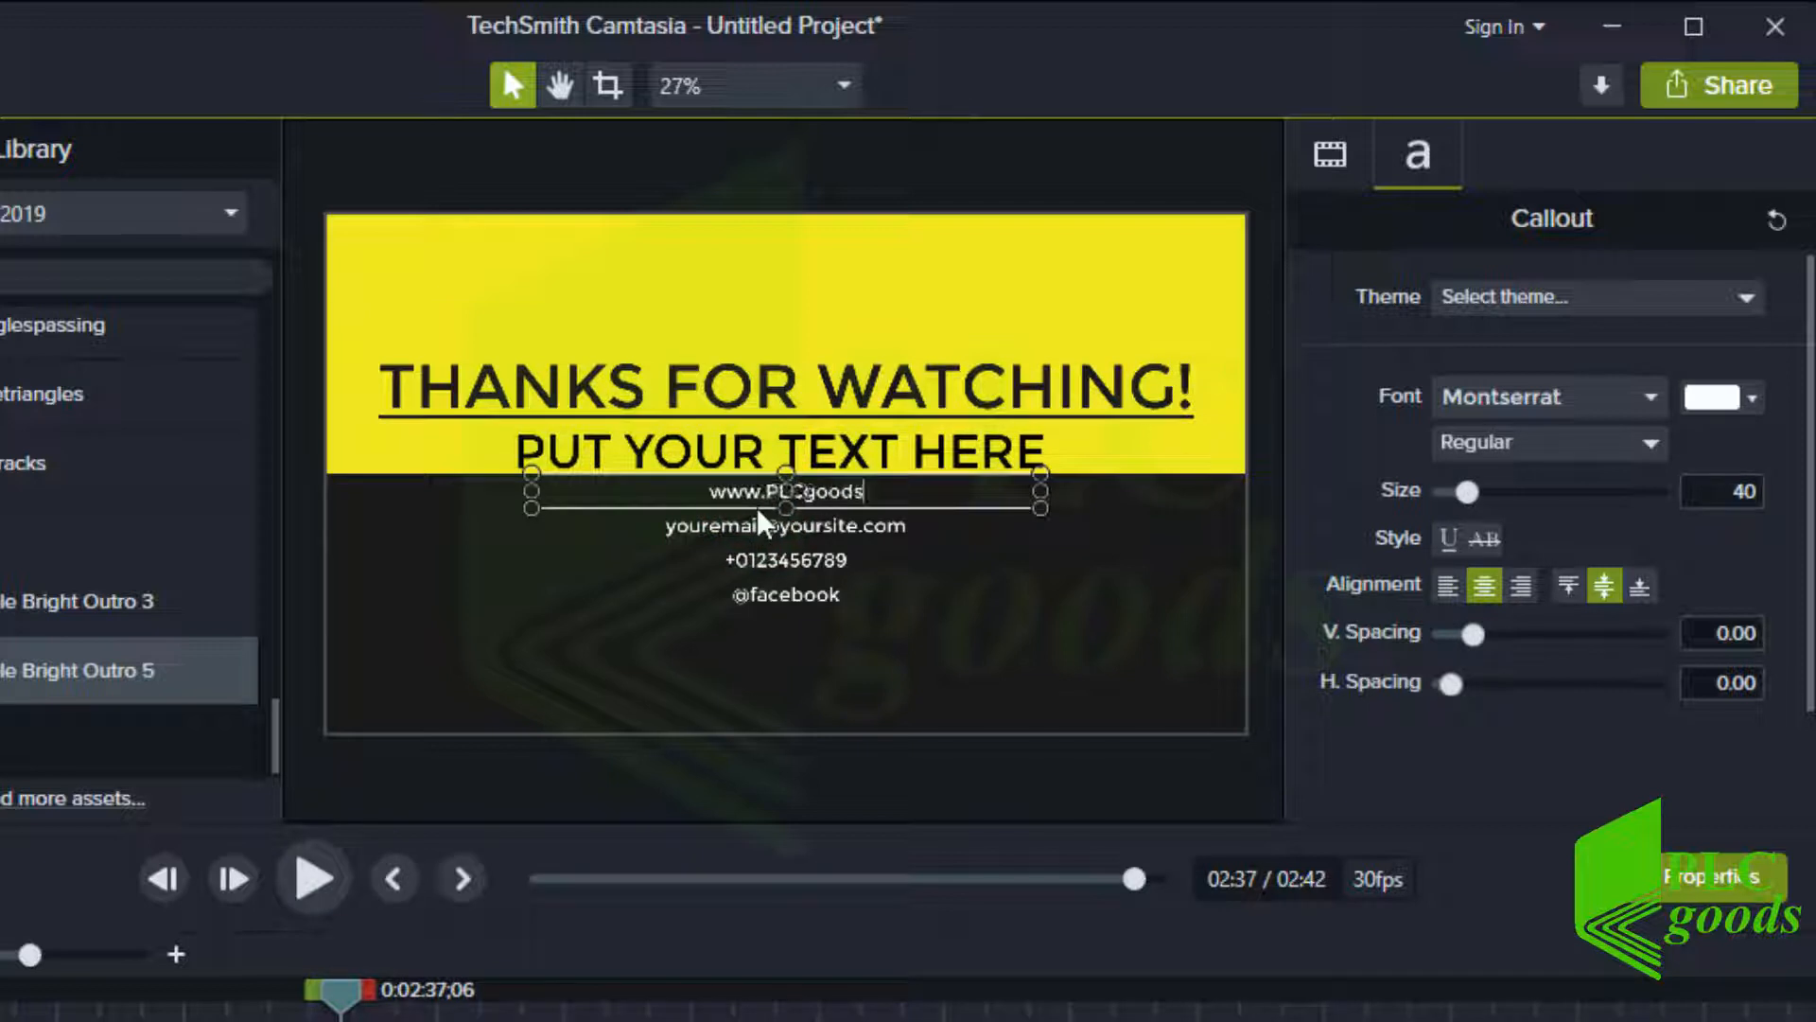
pyautogui.write('.com')
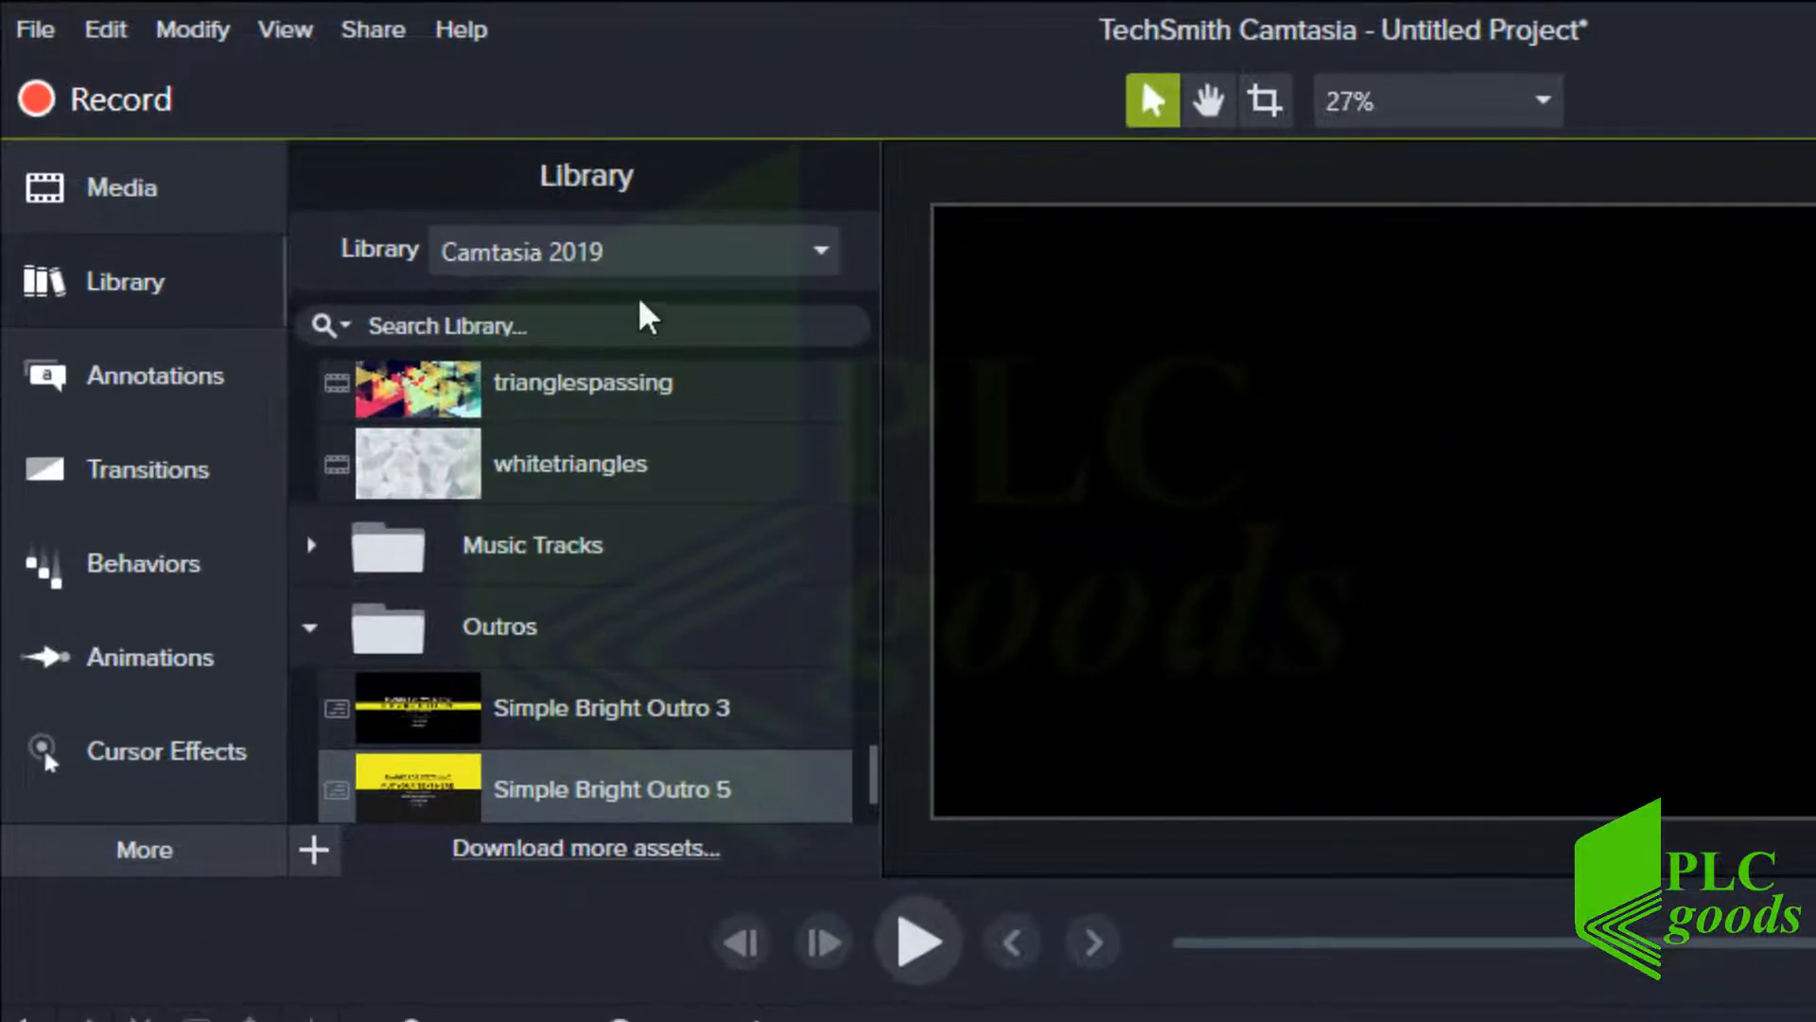
# Add Start_Logo from the E-Book_Files library to the start of Track 2 and scrub through it
pyautogui.click(416, 184)
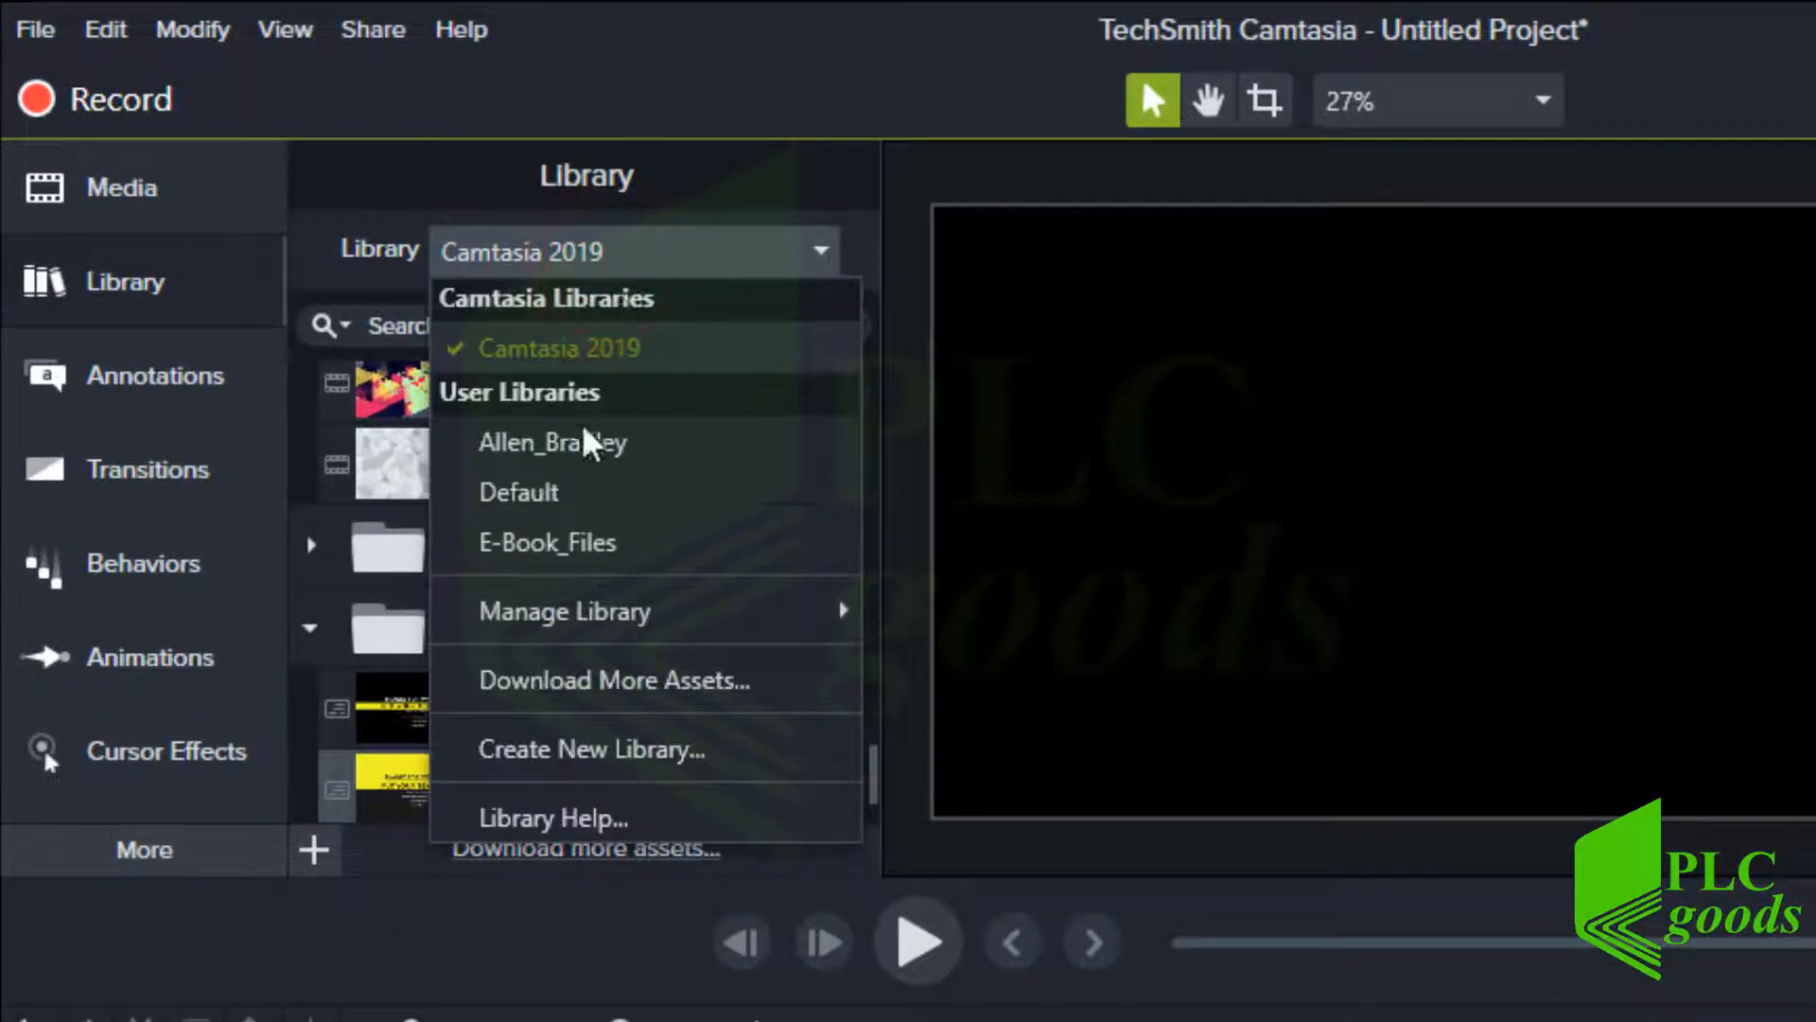
pyautogui.click(565, 547)
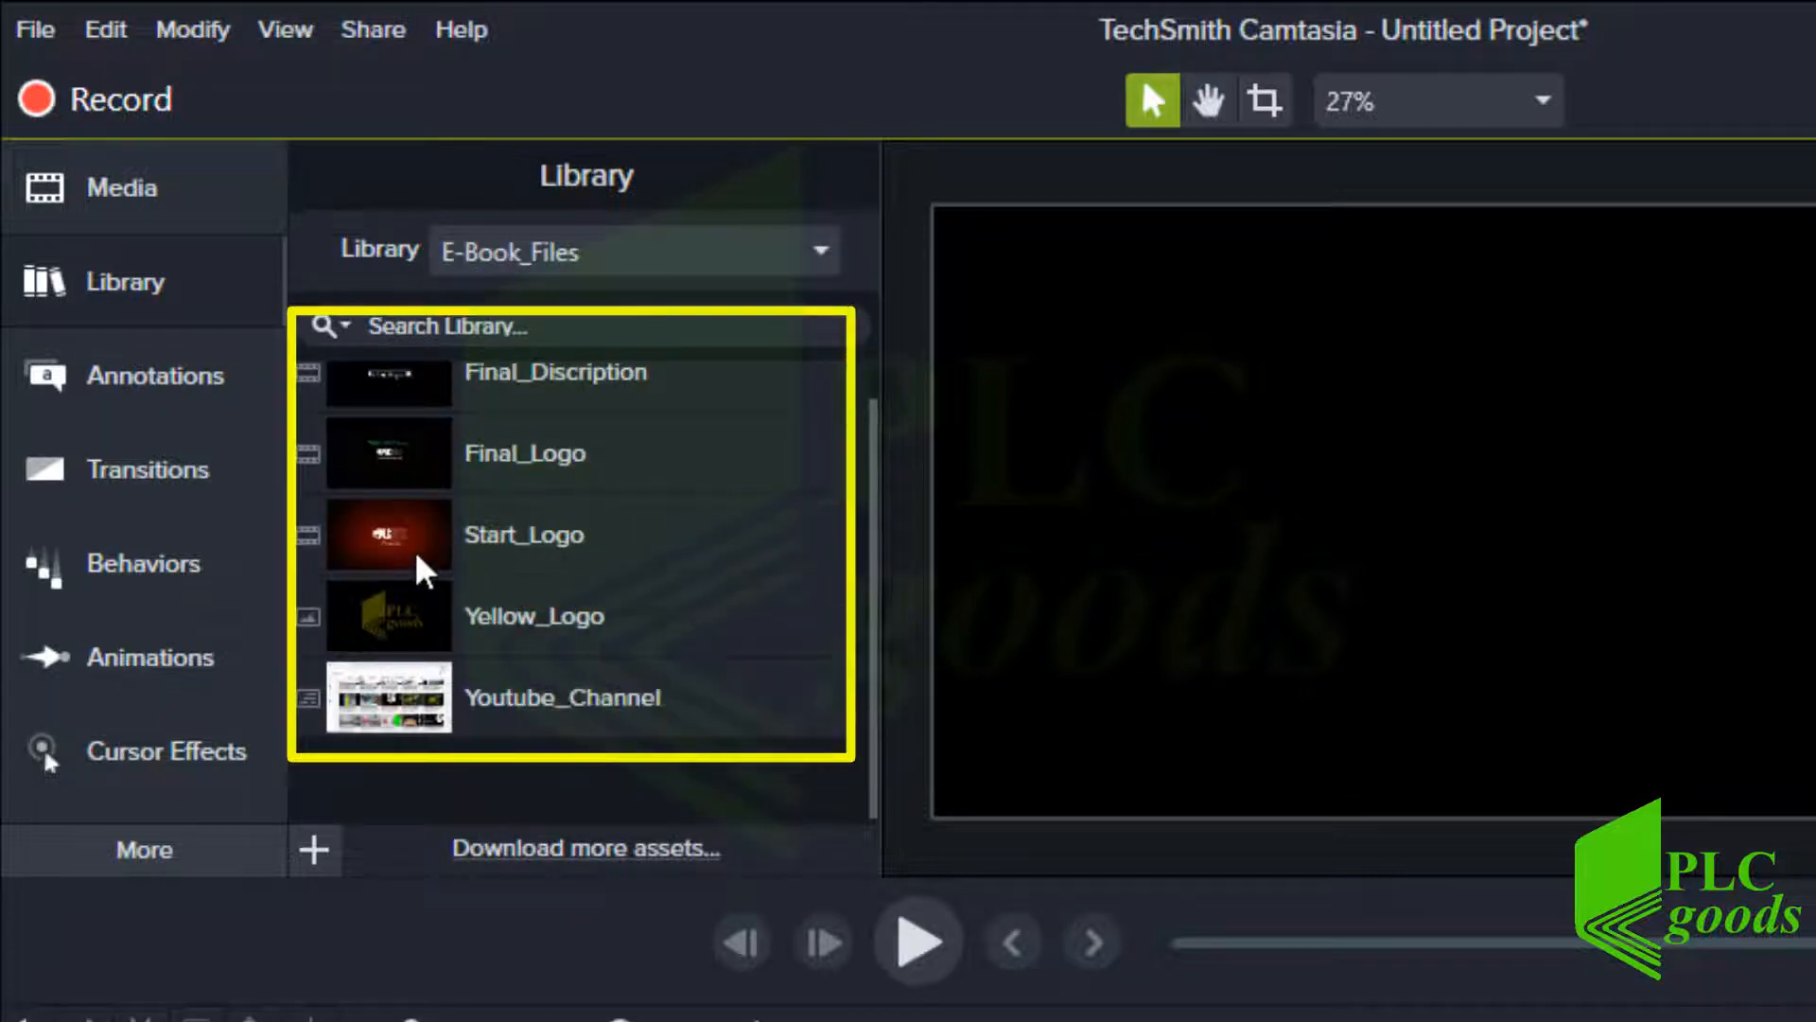
pyautogui.moveTo(416, 556); pyautogui.dragTo(77, 939)
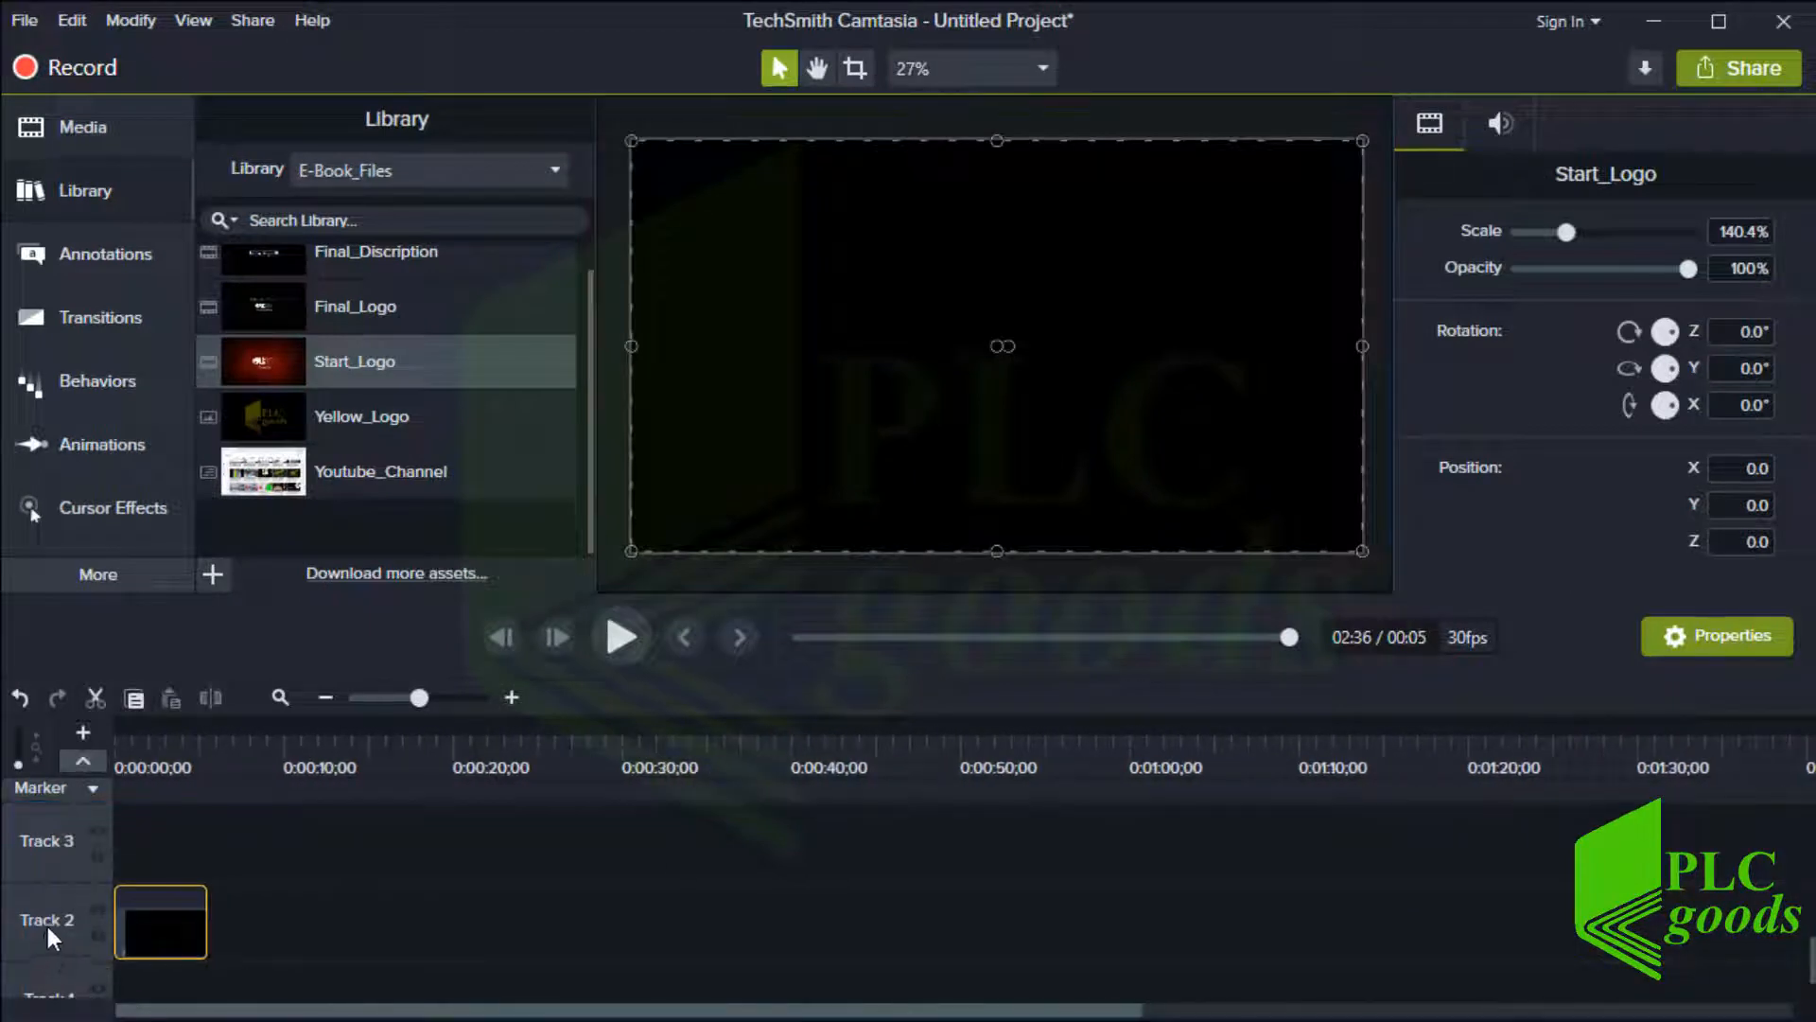
pyautogui.click(119, 746)
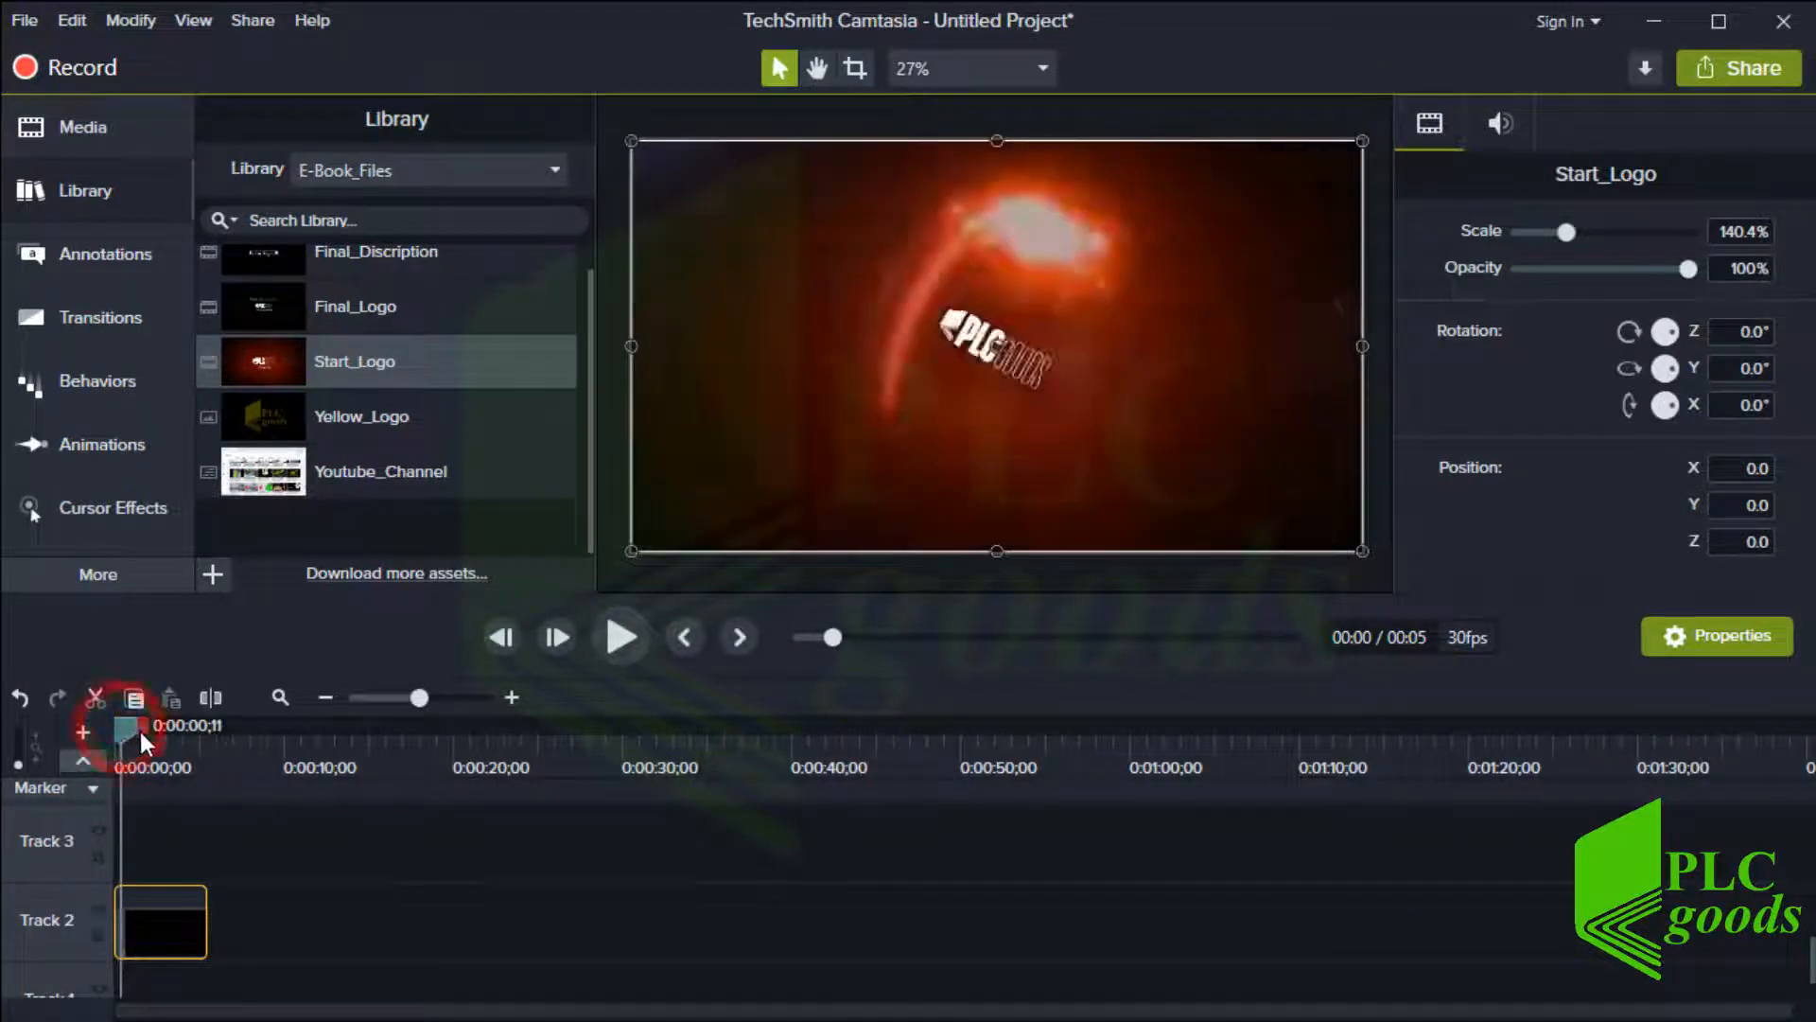
pyautogui.moveTo(140, 728); pyautogui.dragTo(192, 728)
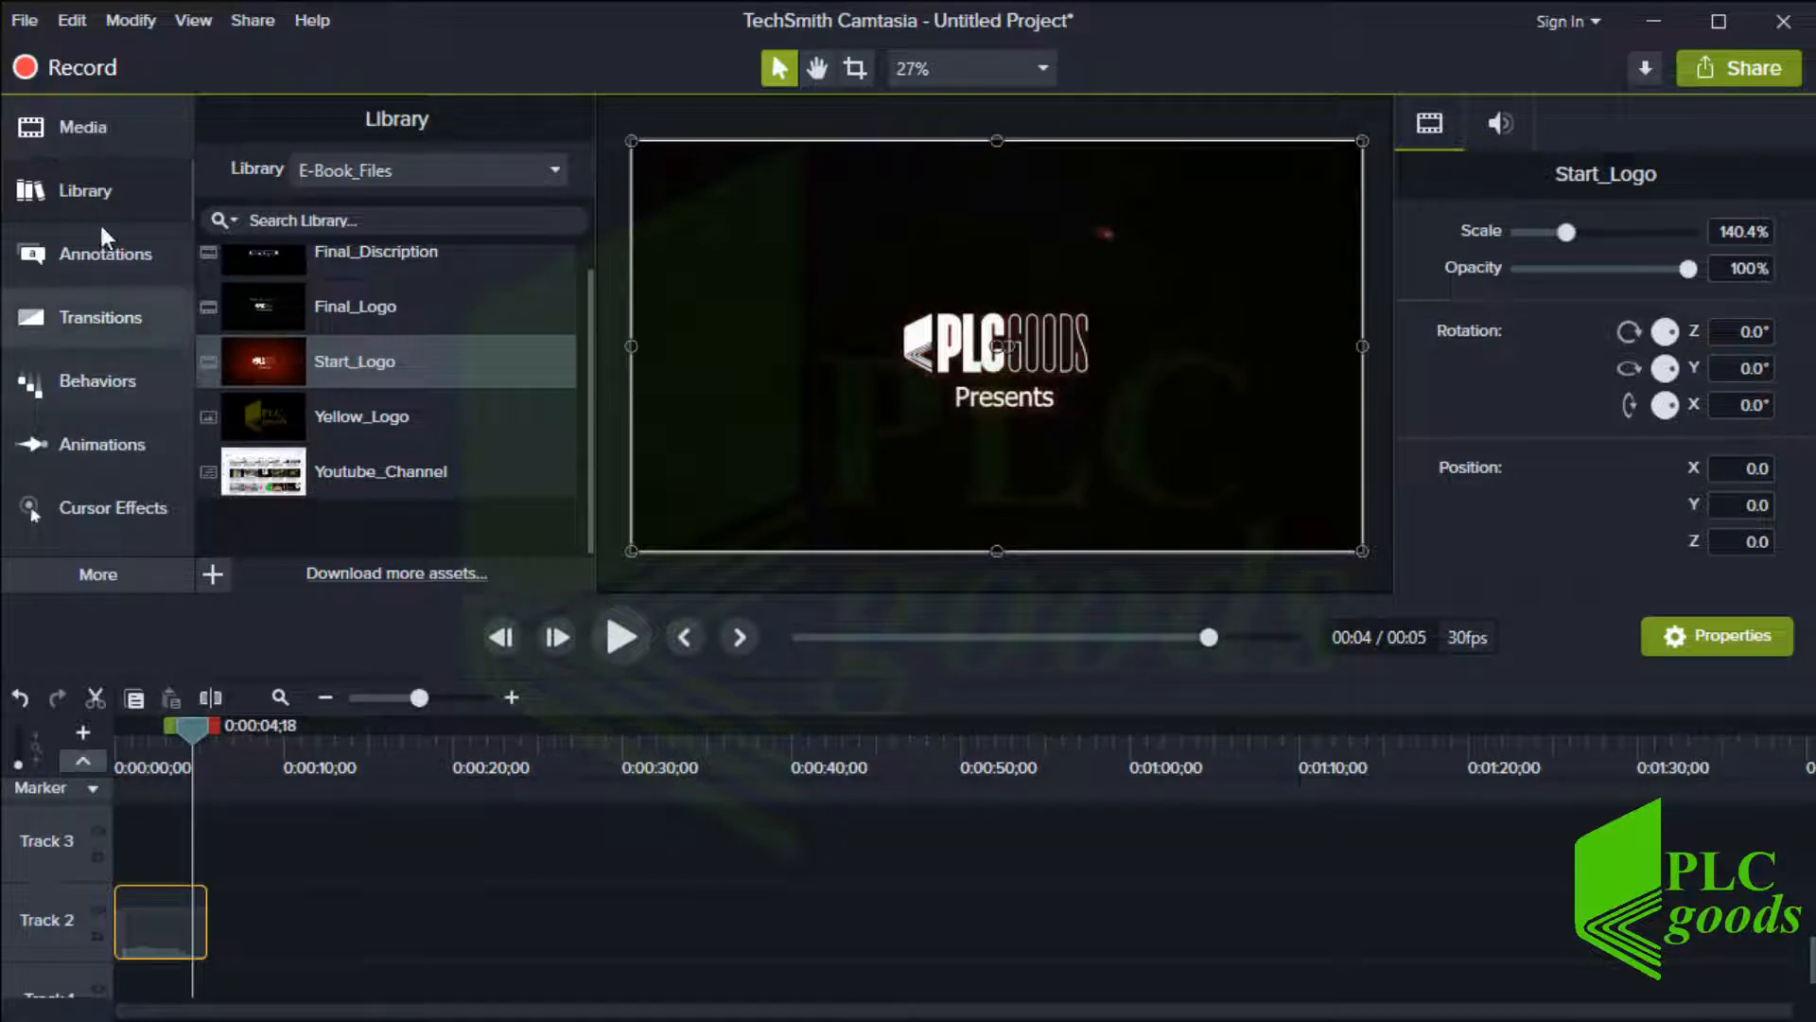
# Add Powerpoint.mp4 from the Media Bin to Track 2 right after the logo and scrub through it
pyautogui.click(93, 138)
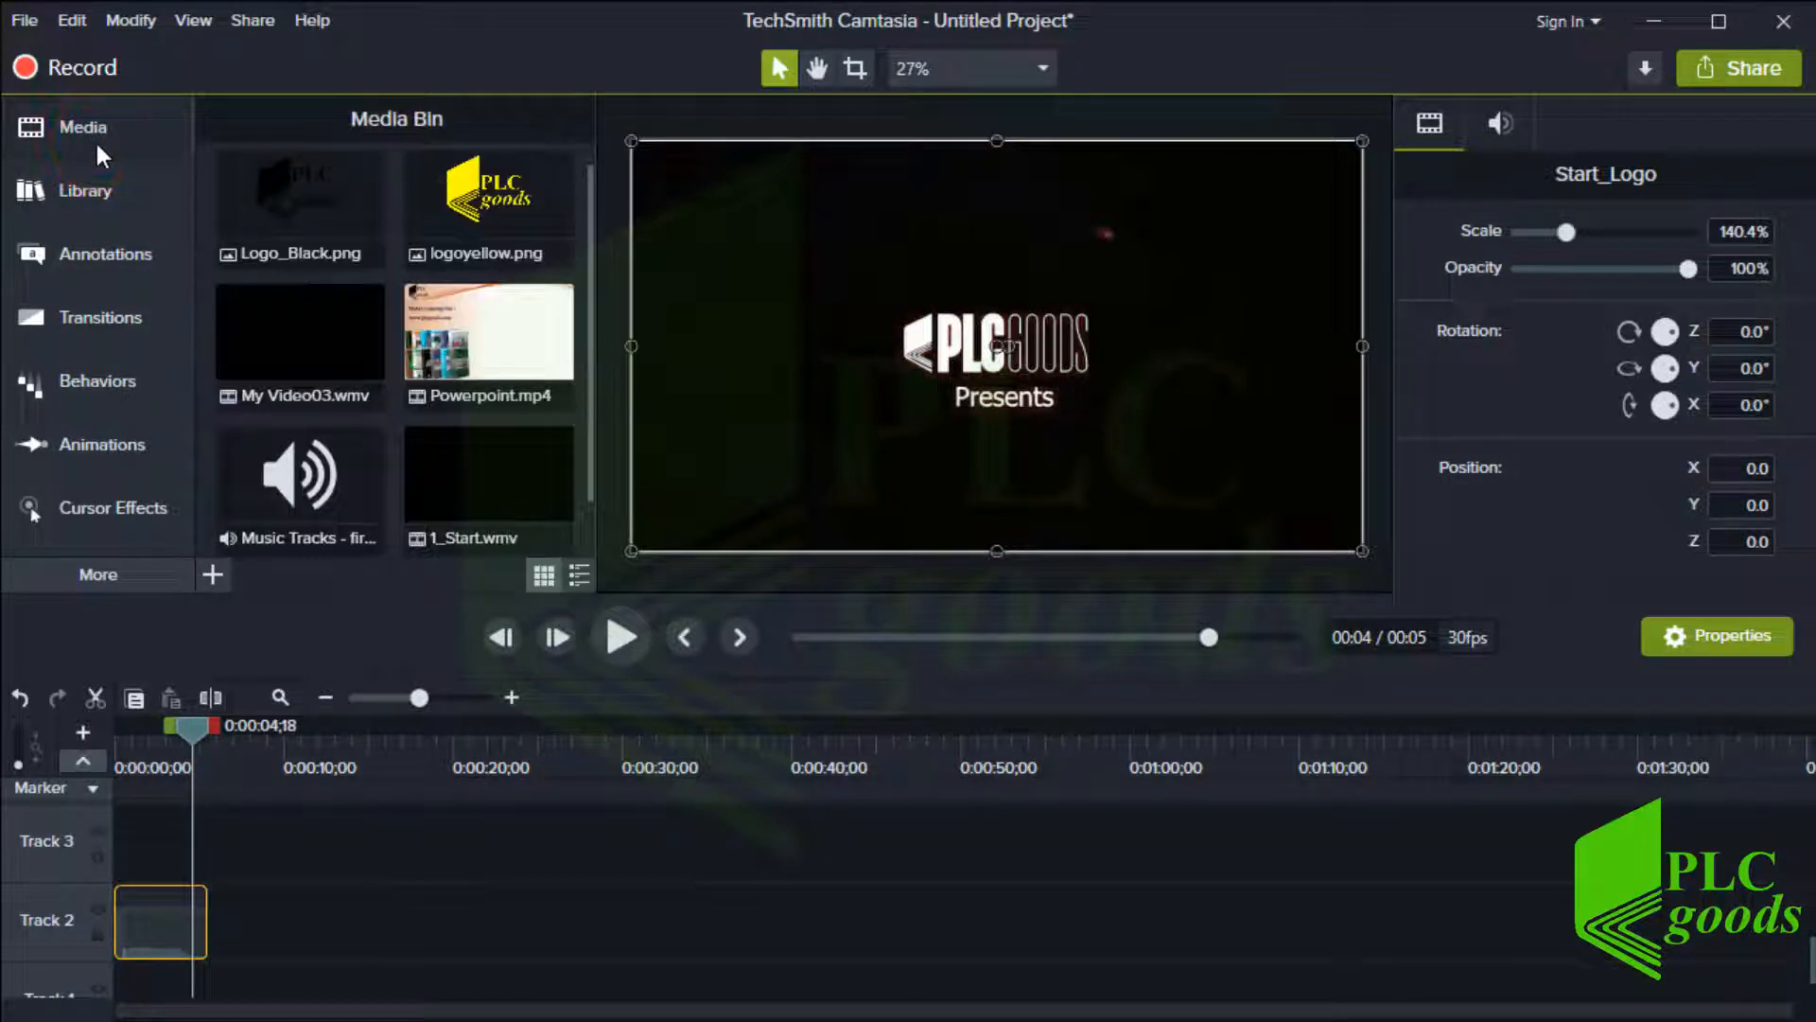
pyautogui.moveTo(461, 367); pyautogui.dragTo(203, 937)
pyautogui.moveTo(191, 726); pyautogui.dragTo(539, 729)
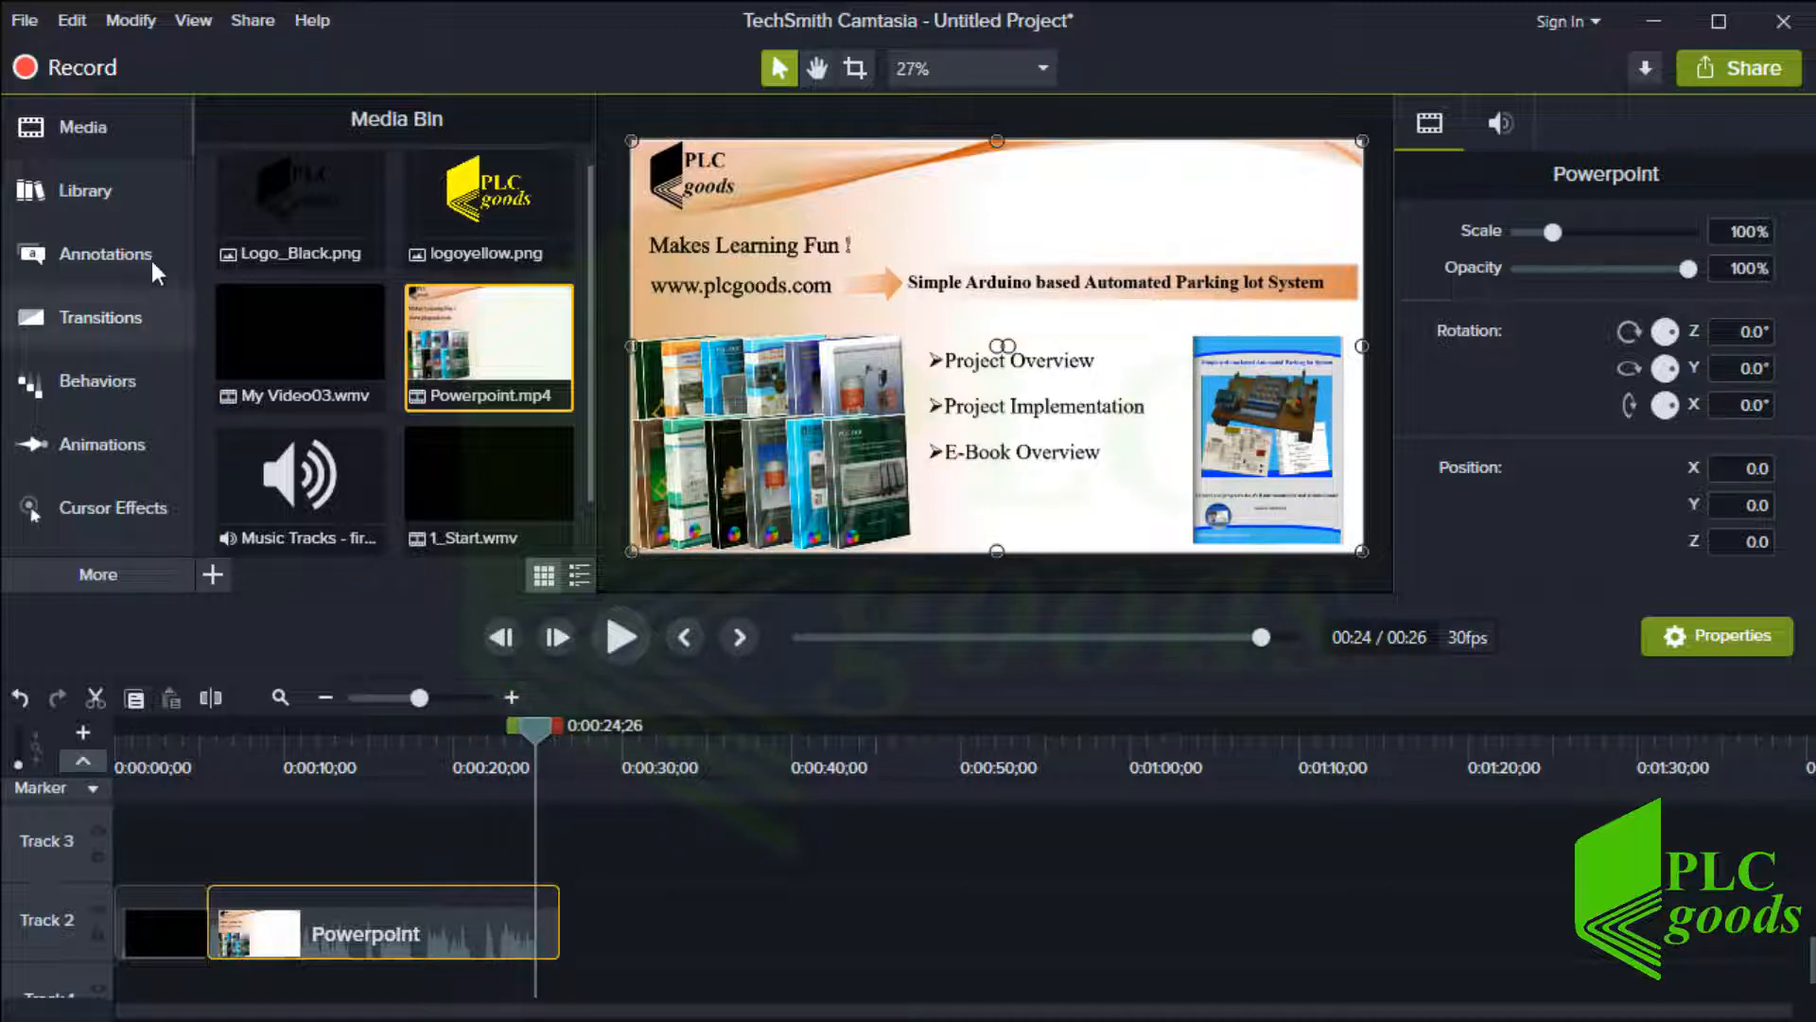
# Add Youtube_Channel from the E-Book_Files library to Track 2 after the Powerpoint clip and scrub into it
pyautogui.click(95, 187)
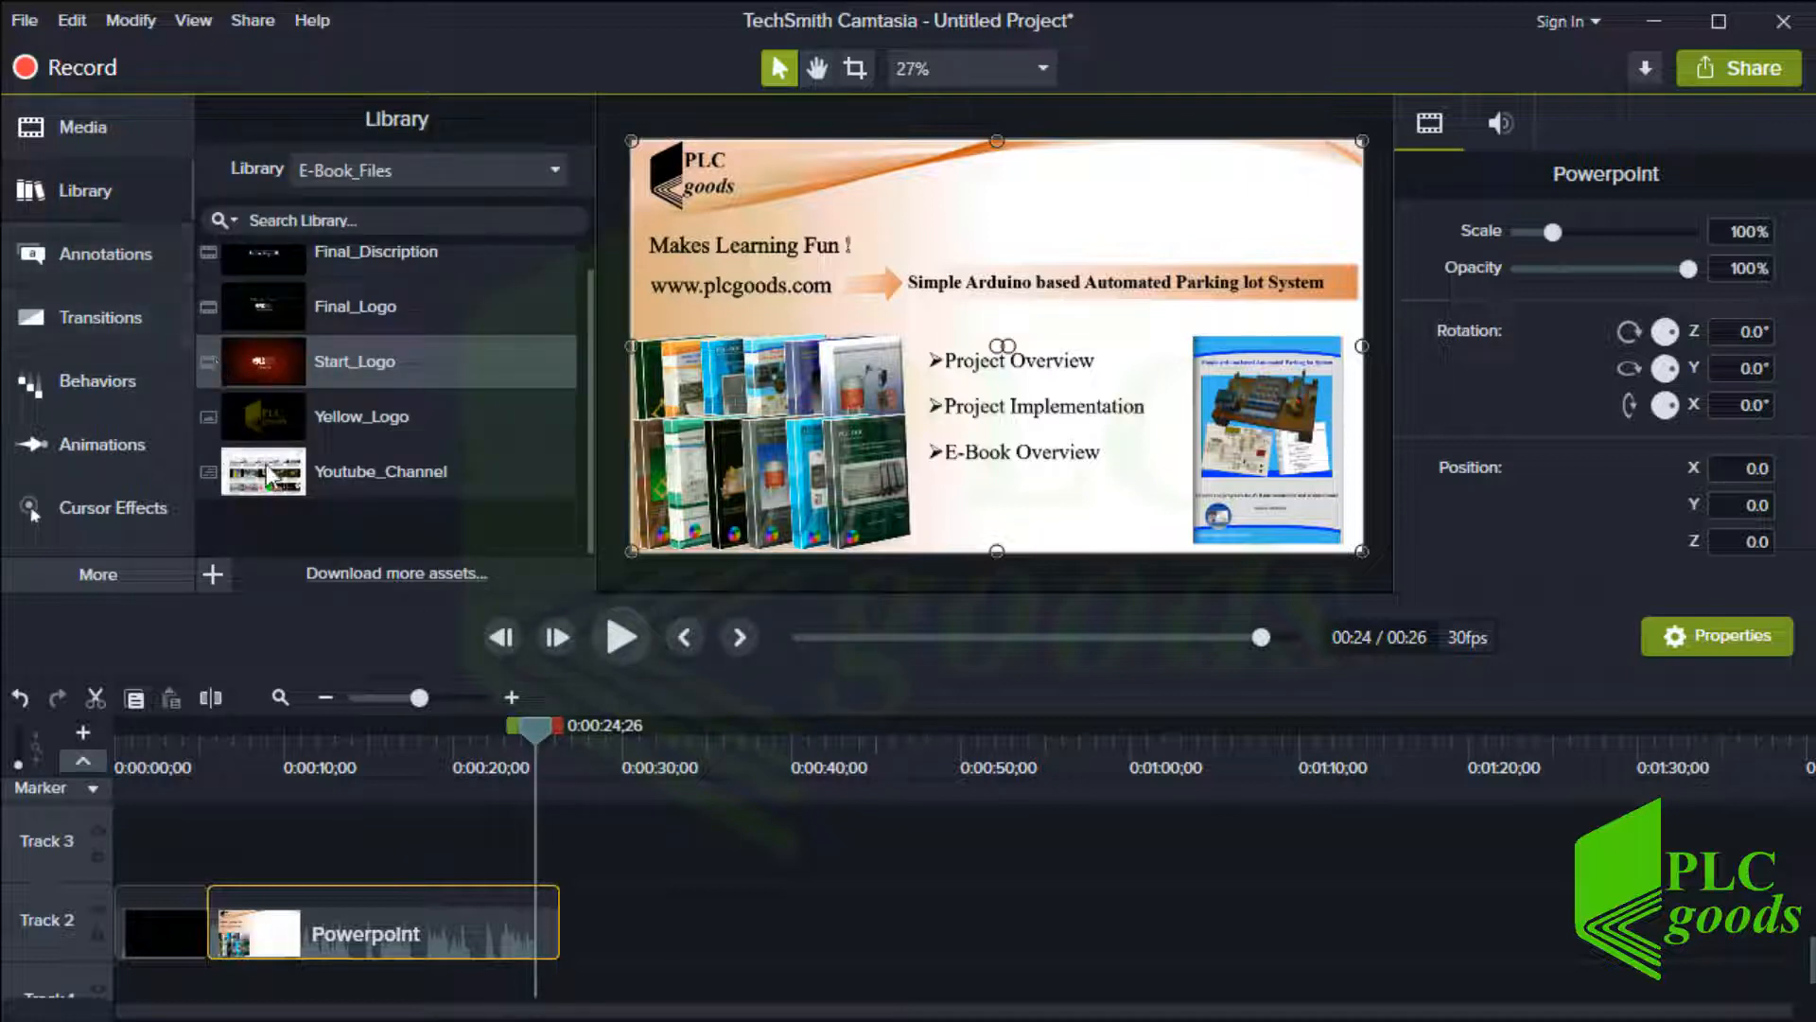
pyautogui.moveTo(265, 464); pyautogui.dragTo(568, 931)
pyautogui.moveTo(545, 728); pyautogui.dragTo(872, 802)
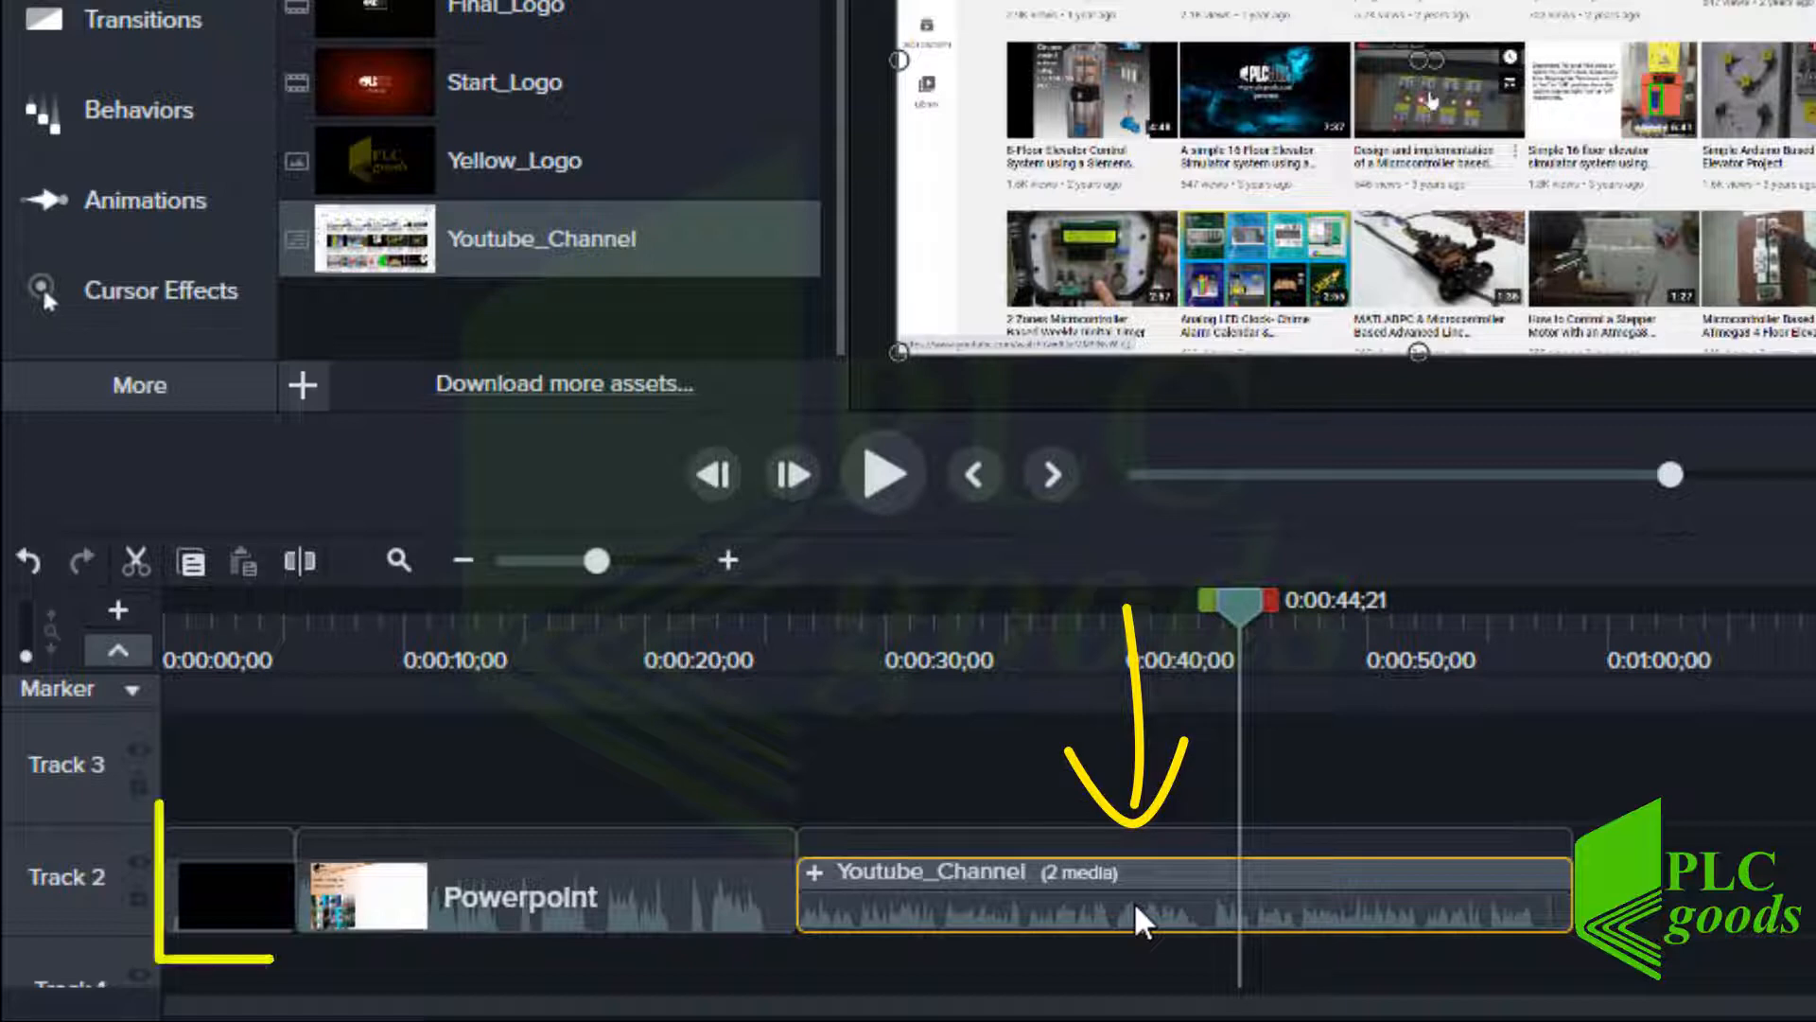
# Ungroup the Youtube_Channel group and move its screen recording onto Track 2 above its audio
pyautogui.click(1131, 910)
pyautogui.rightClick(1129, 905)
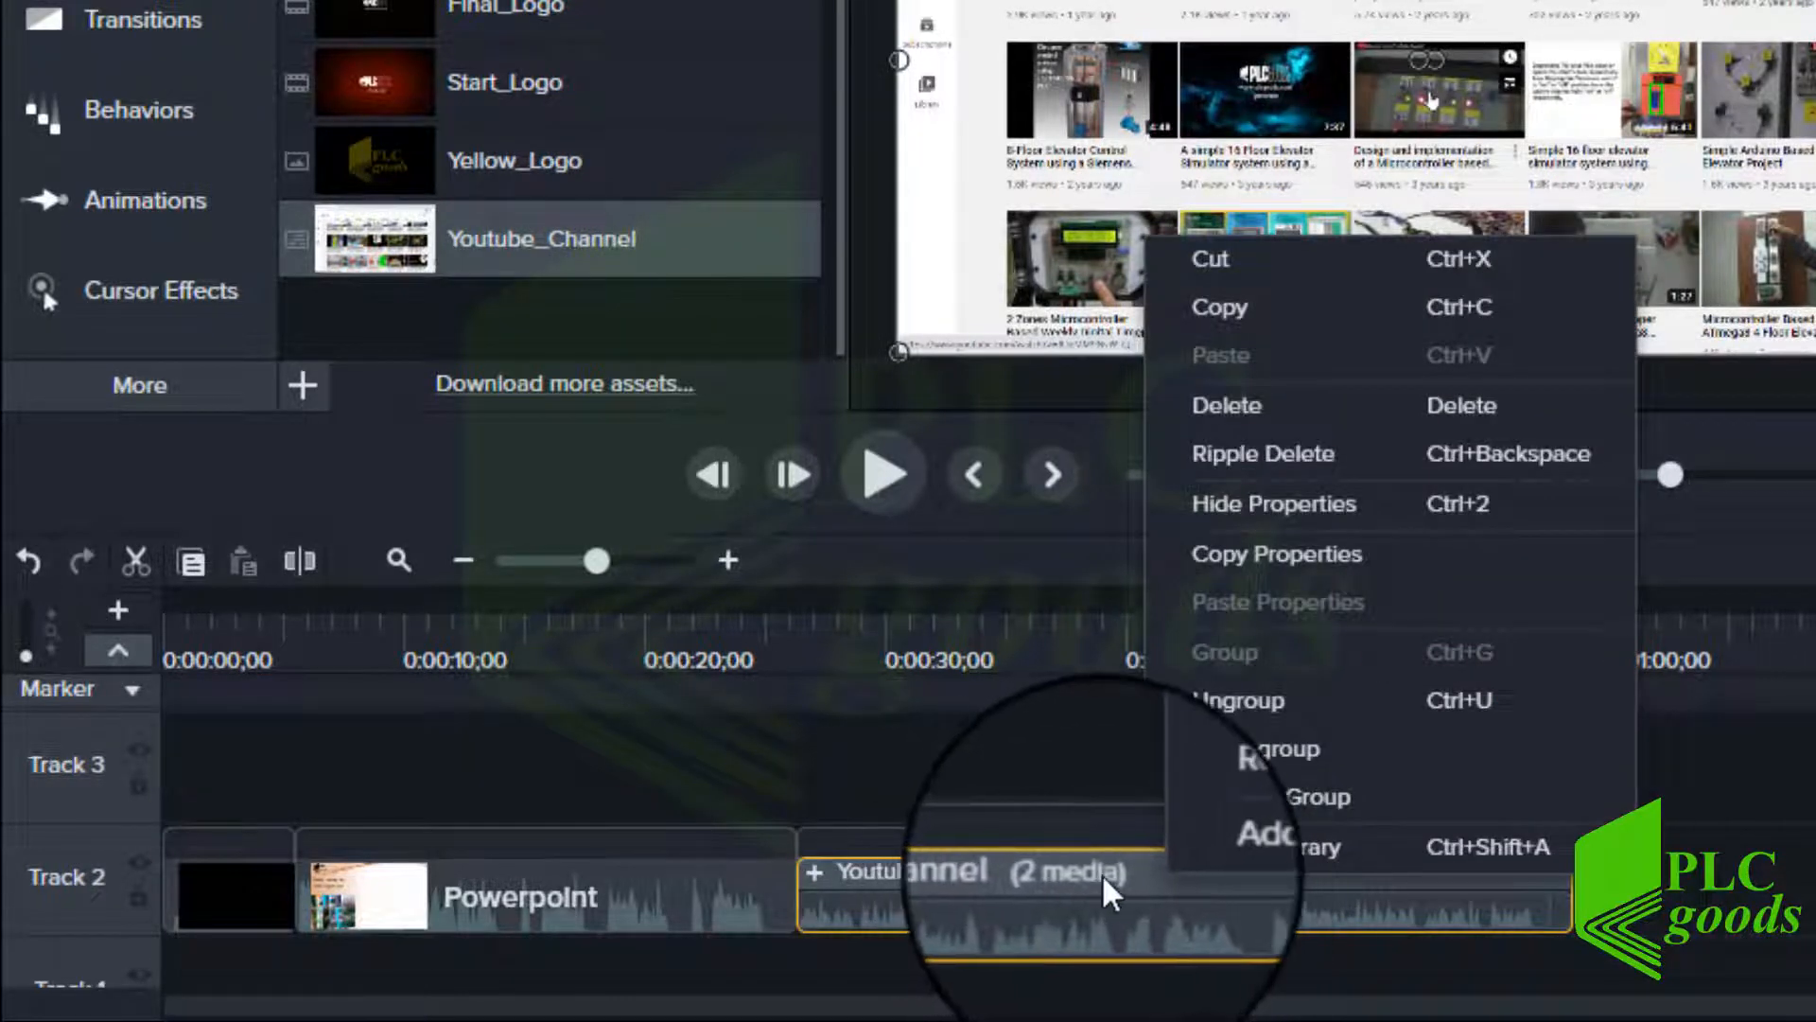
pyautogui.click(1212, 702)
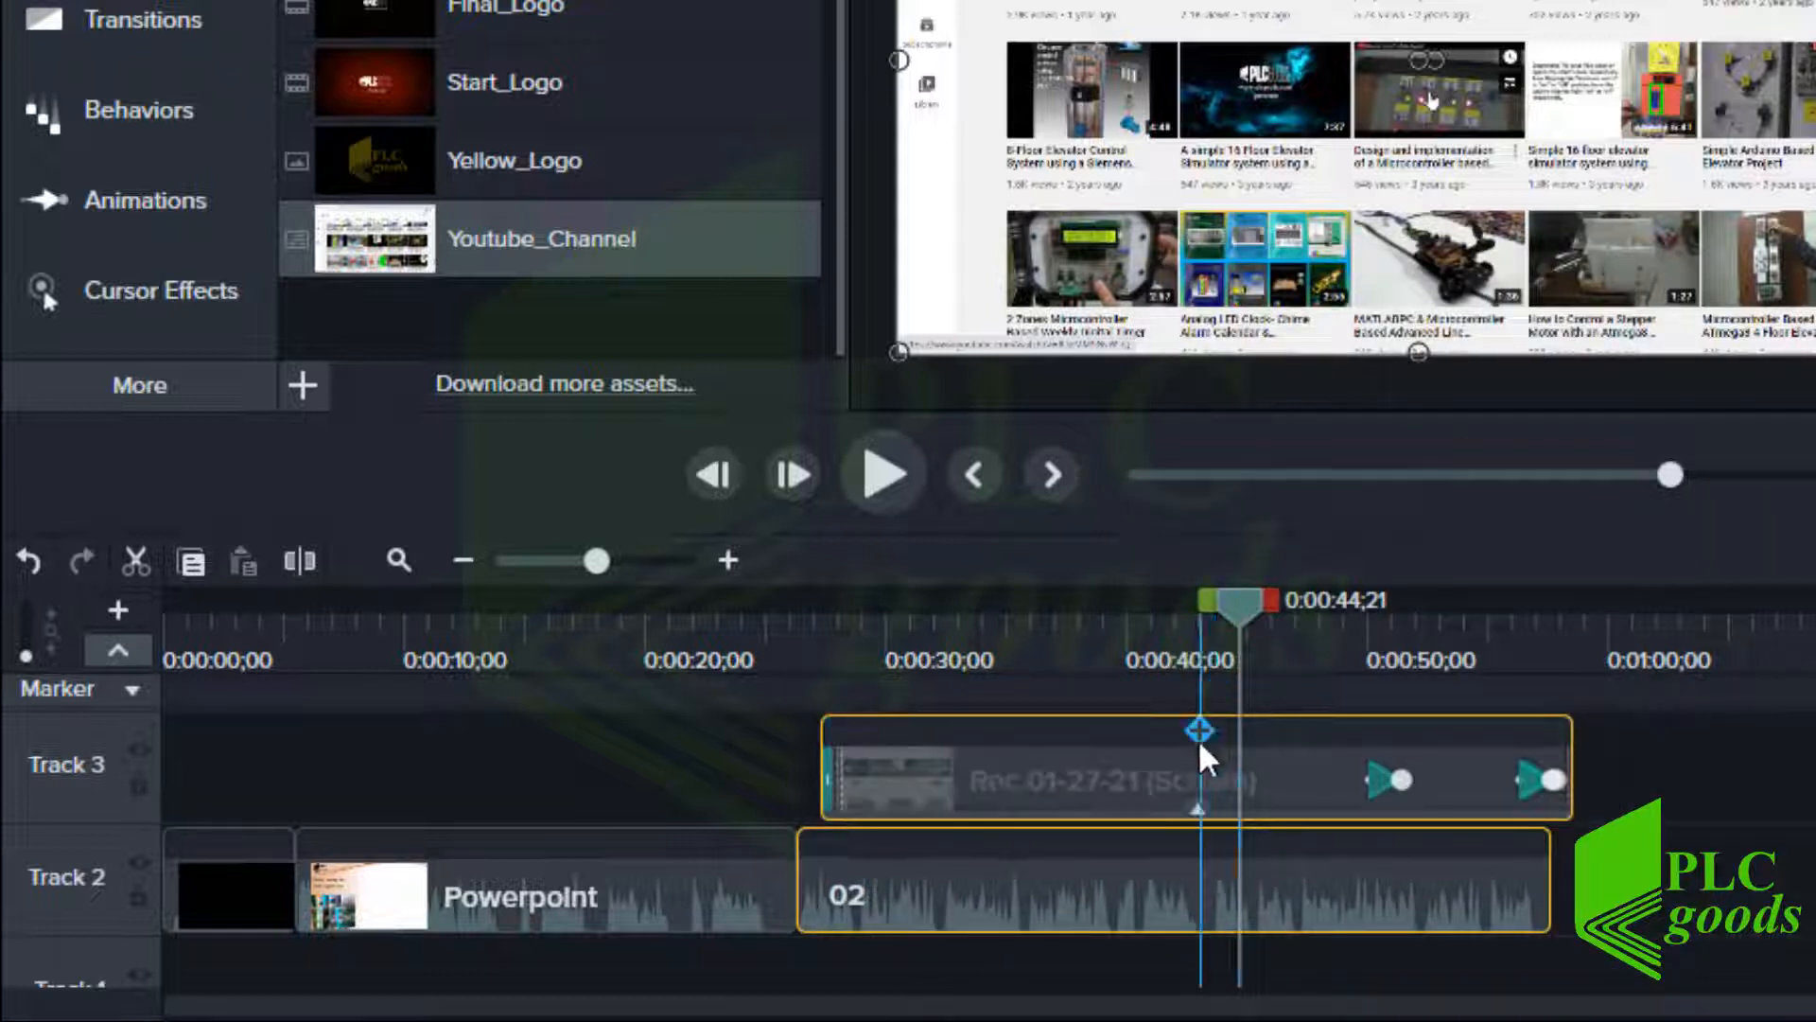
pyautogui.moveTo(1599, 775); pyautogui.dragTo(1451, 957)
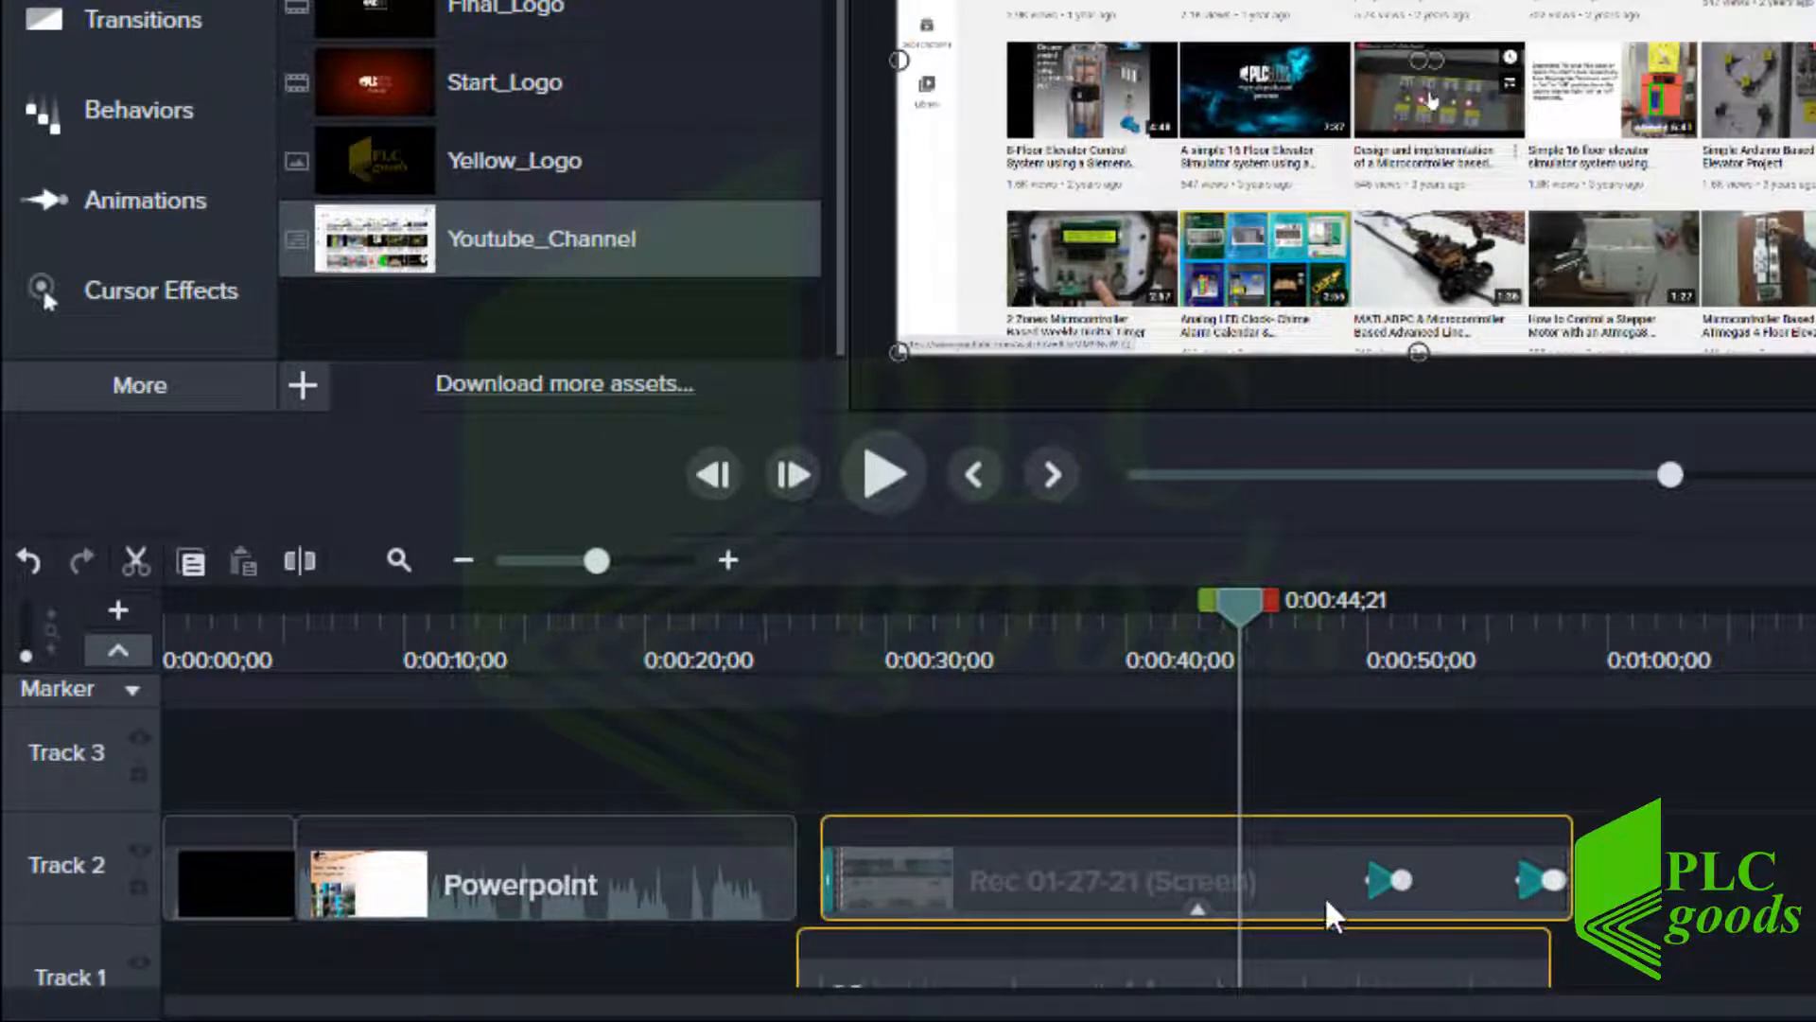
pyautogui.rightClick(1324, 895)
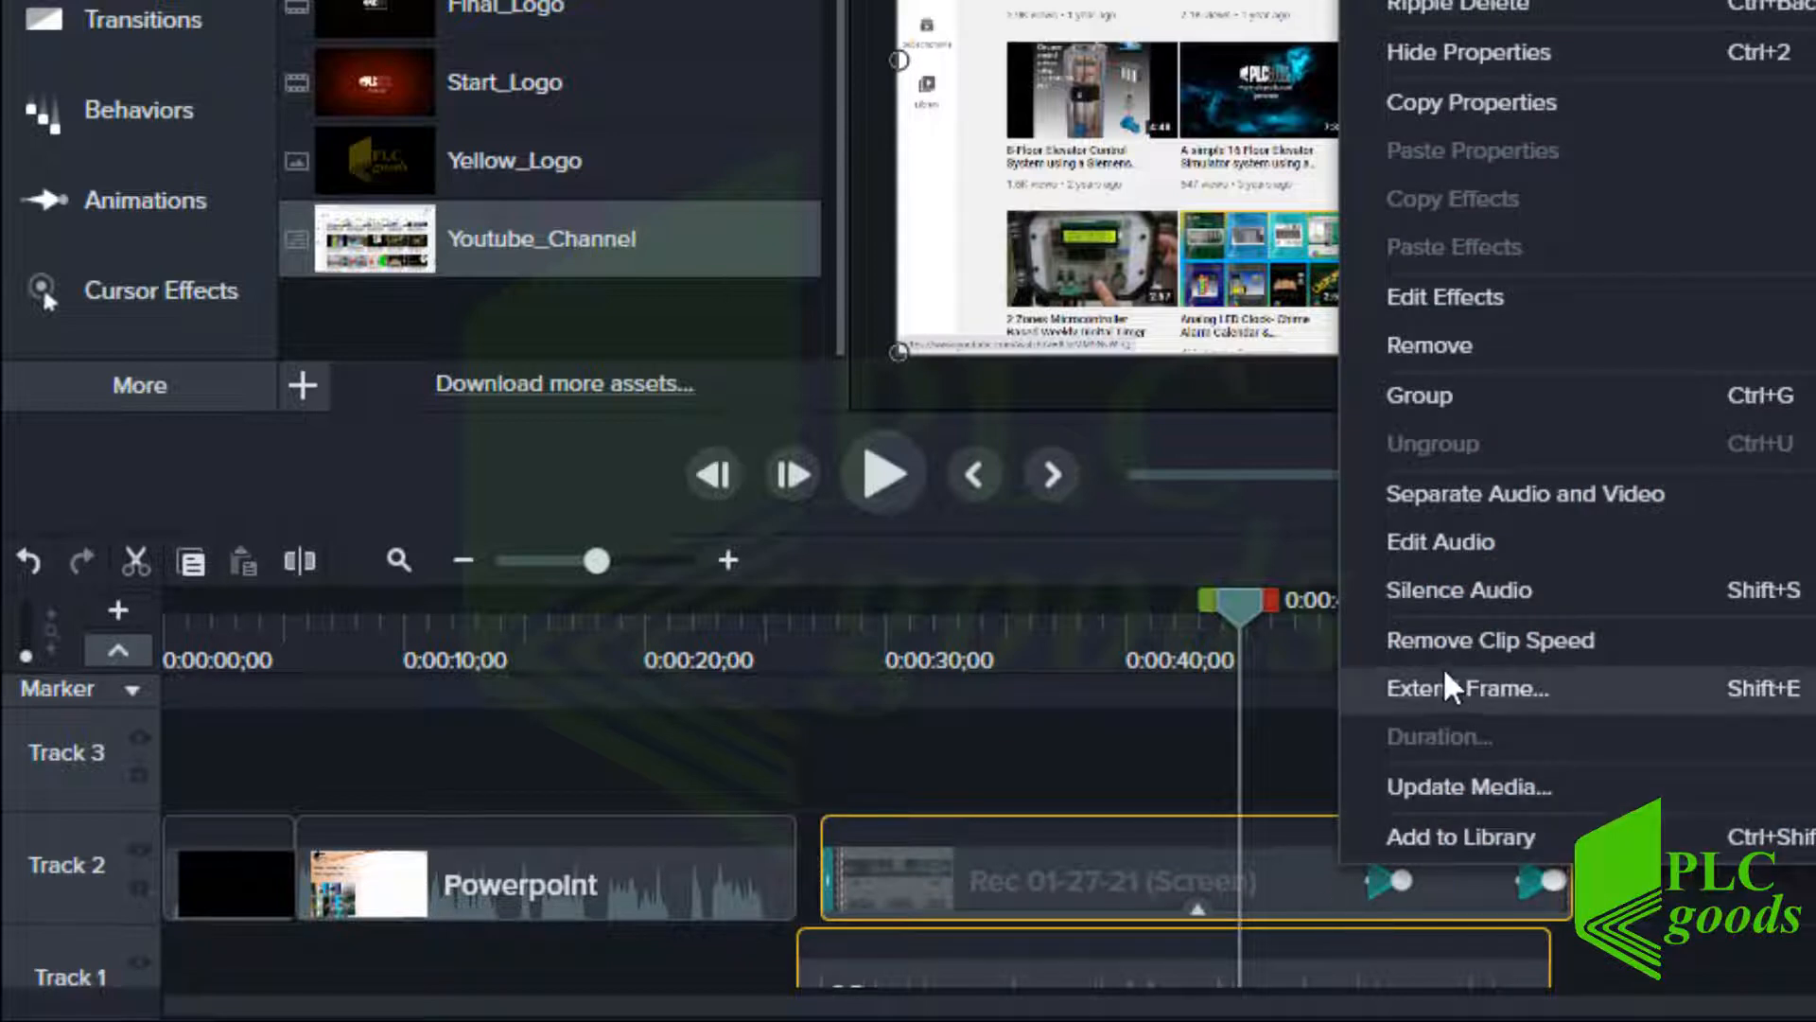
pyautogui.click(1406, 416)
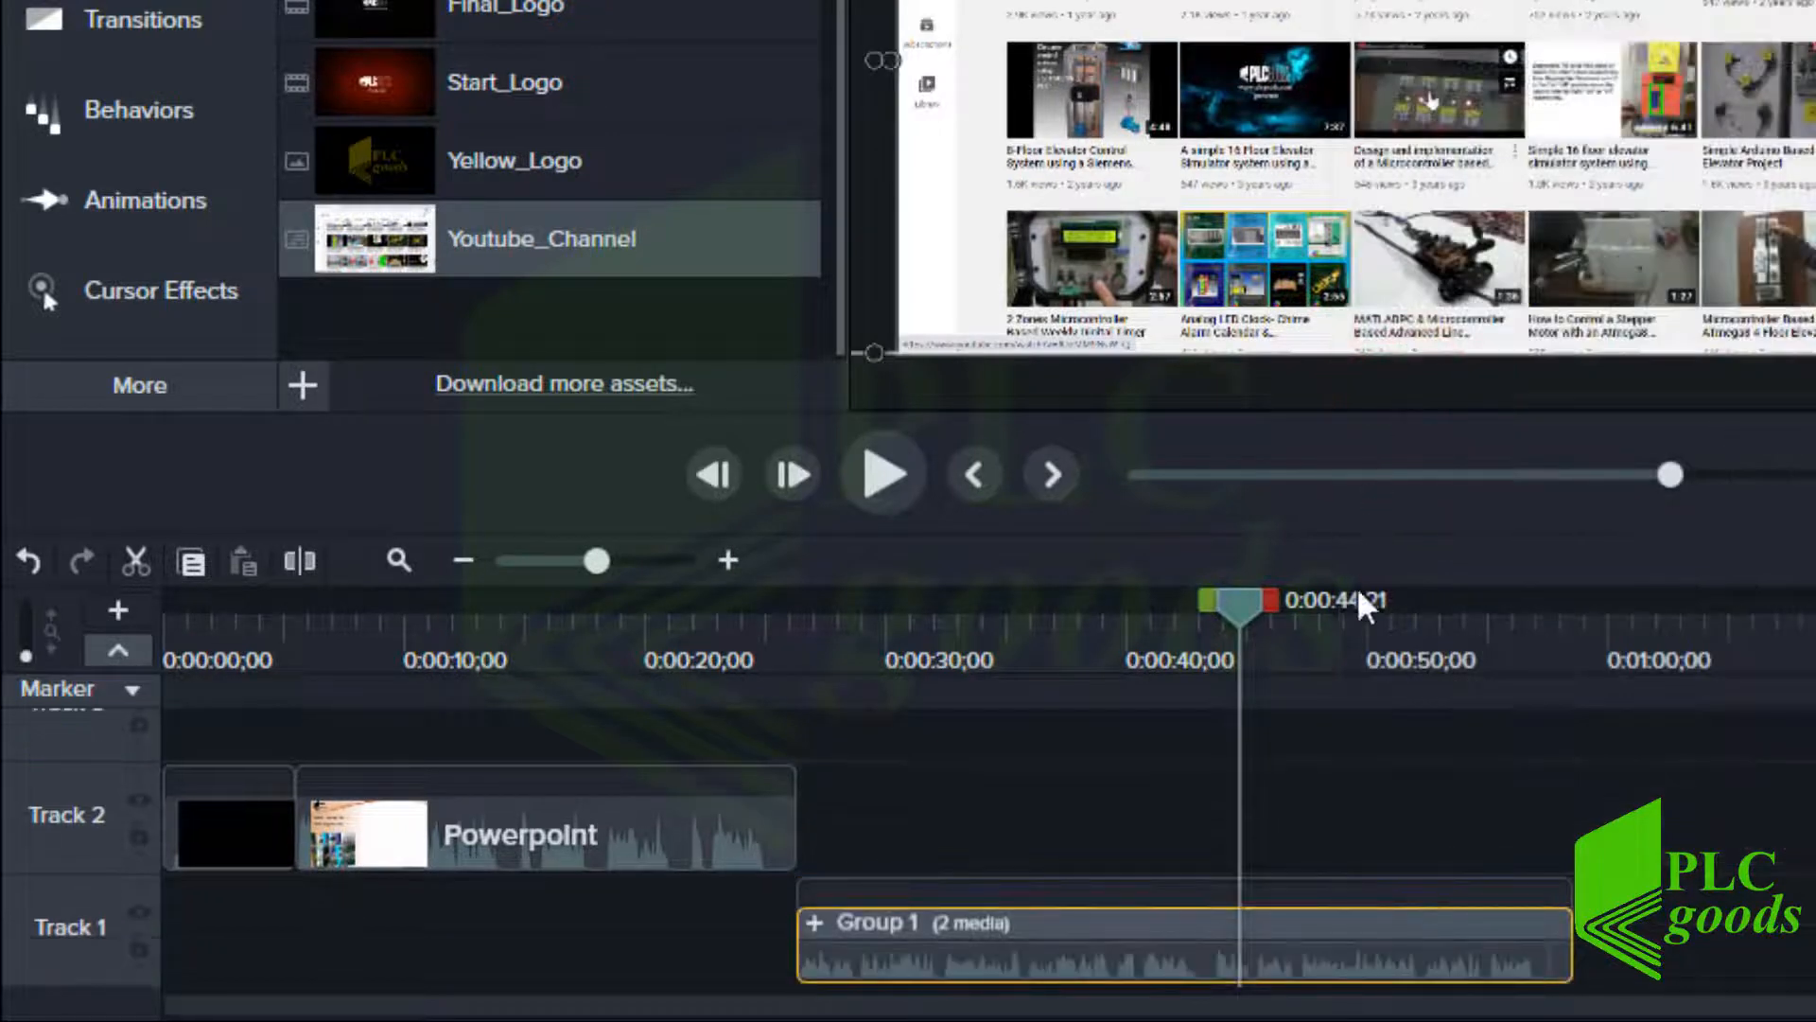
pyautogui.rightClick(1279, 923)
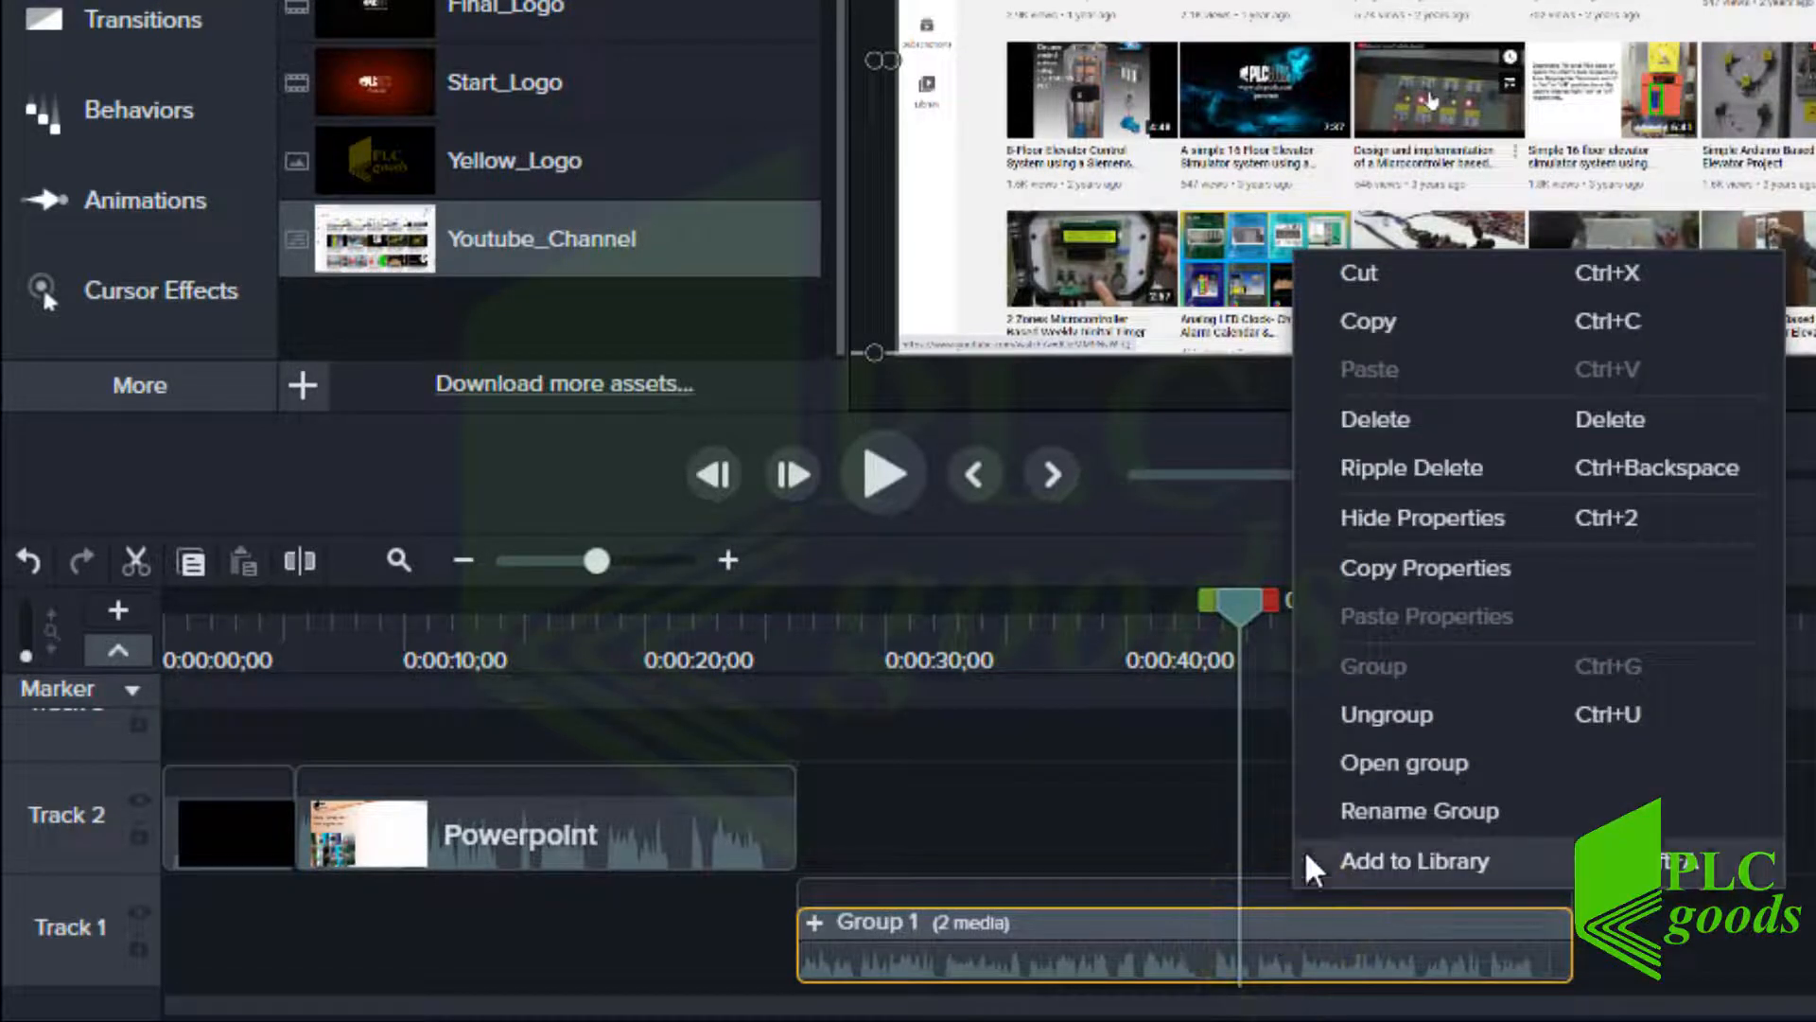
pyautogui.click(1371, 723)
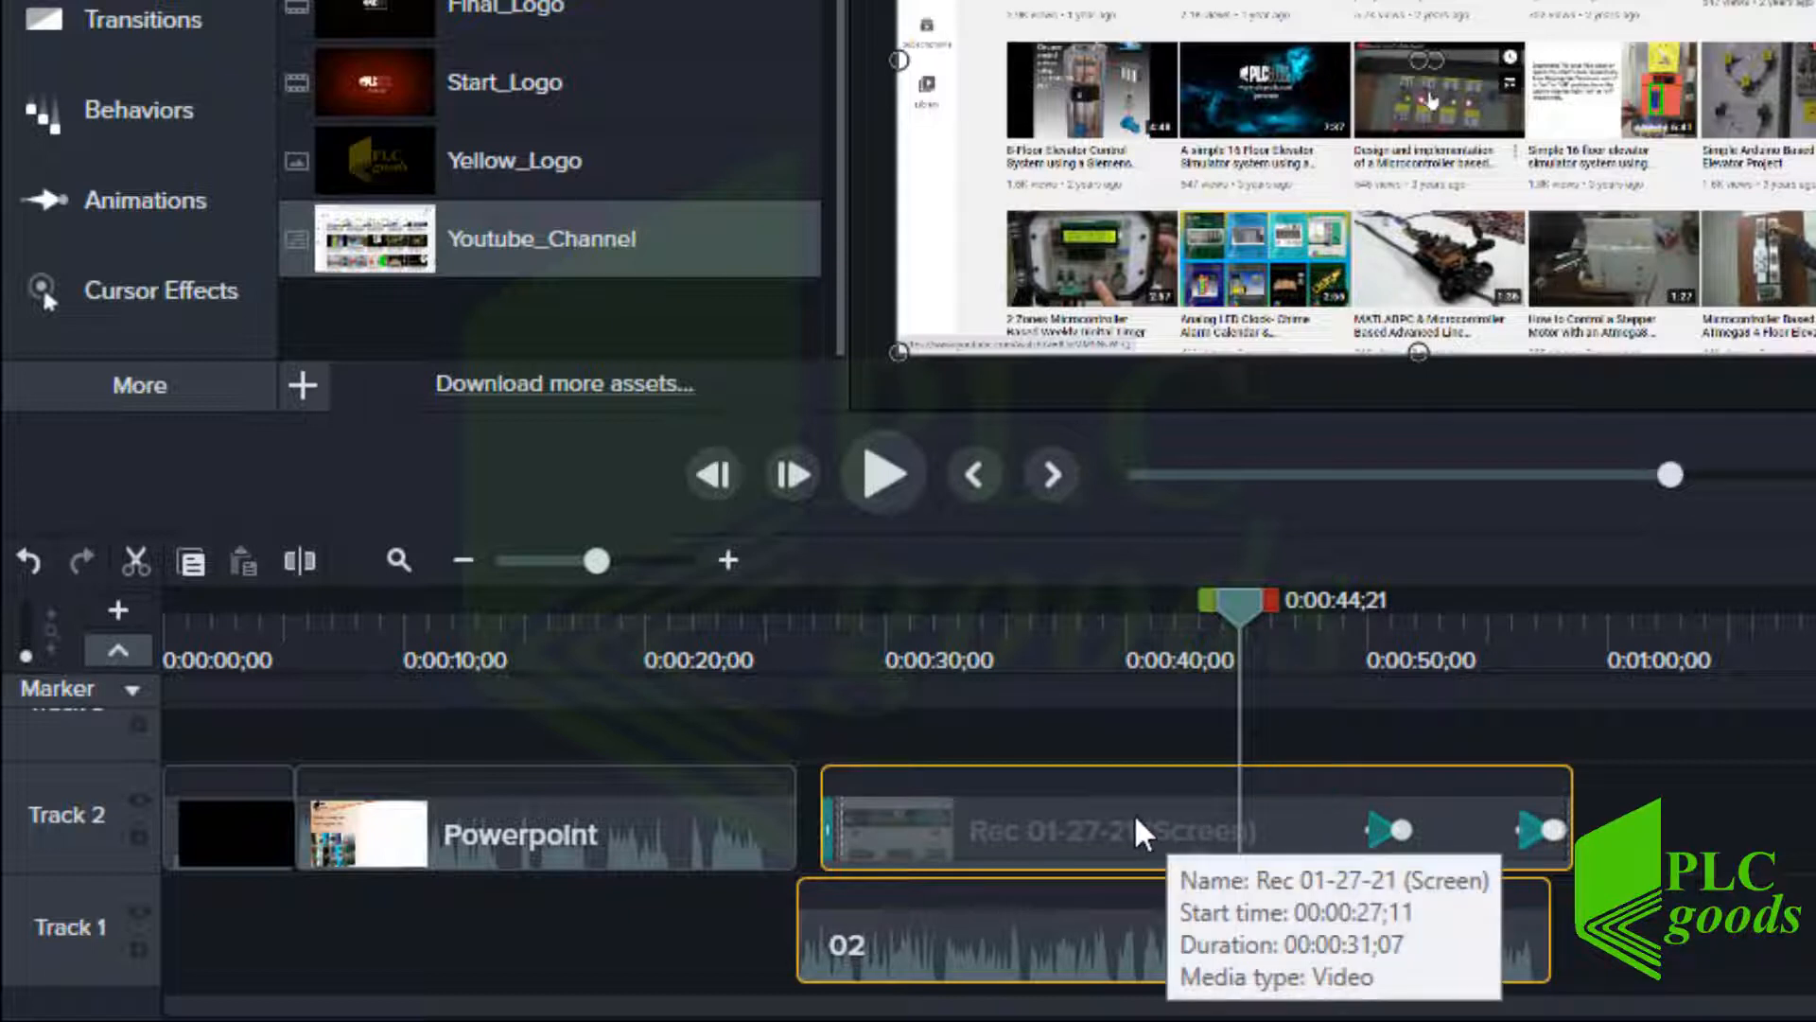
# Slide the Rec 01-27-21 (Screen) clip left so it meets the end of the Powerpoint clip
pyautogui.moveTo(1088, 832); pyautogui.dragTo(1042, 838)
pyautogui.click(781, 659)
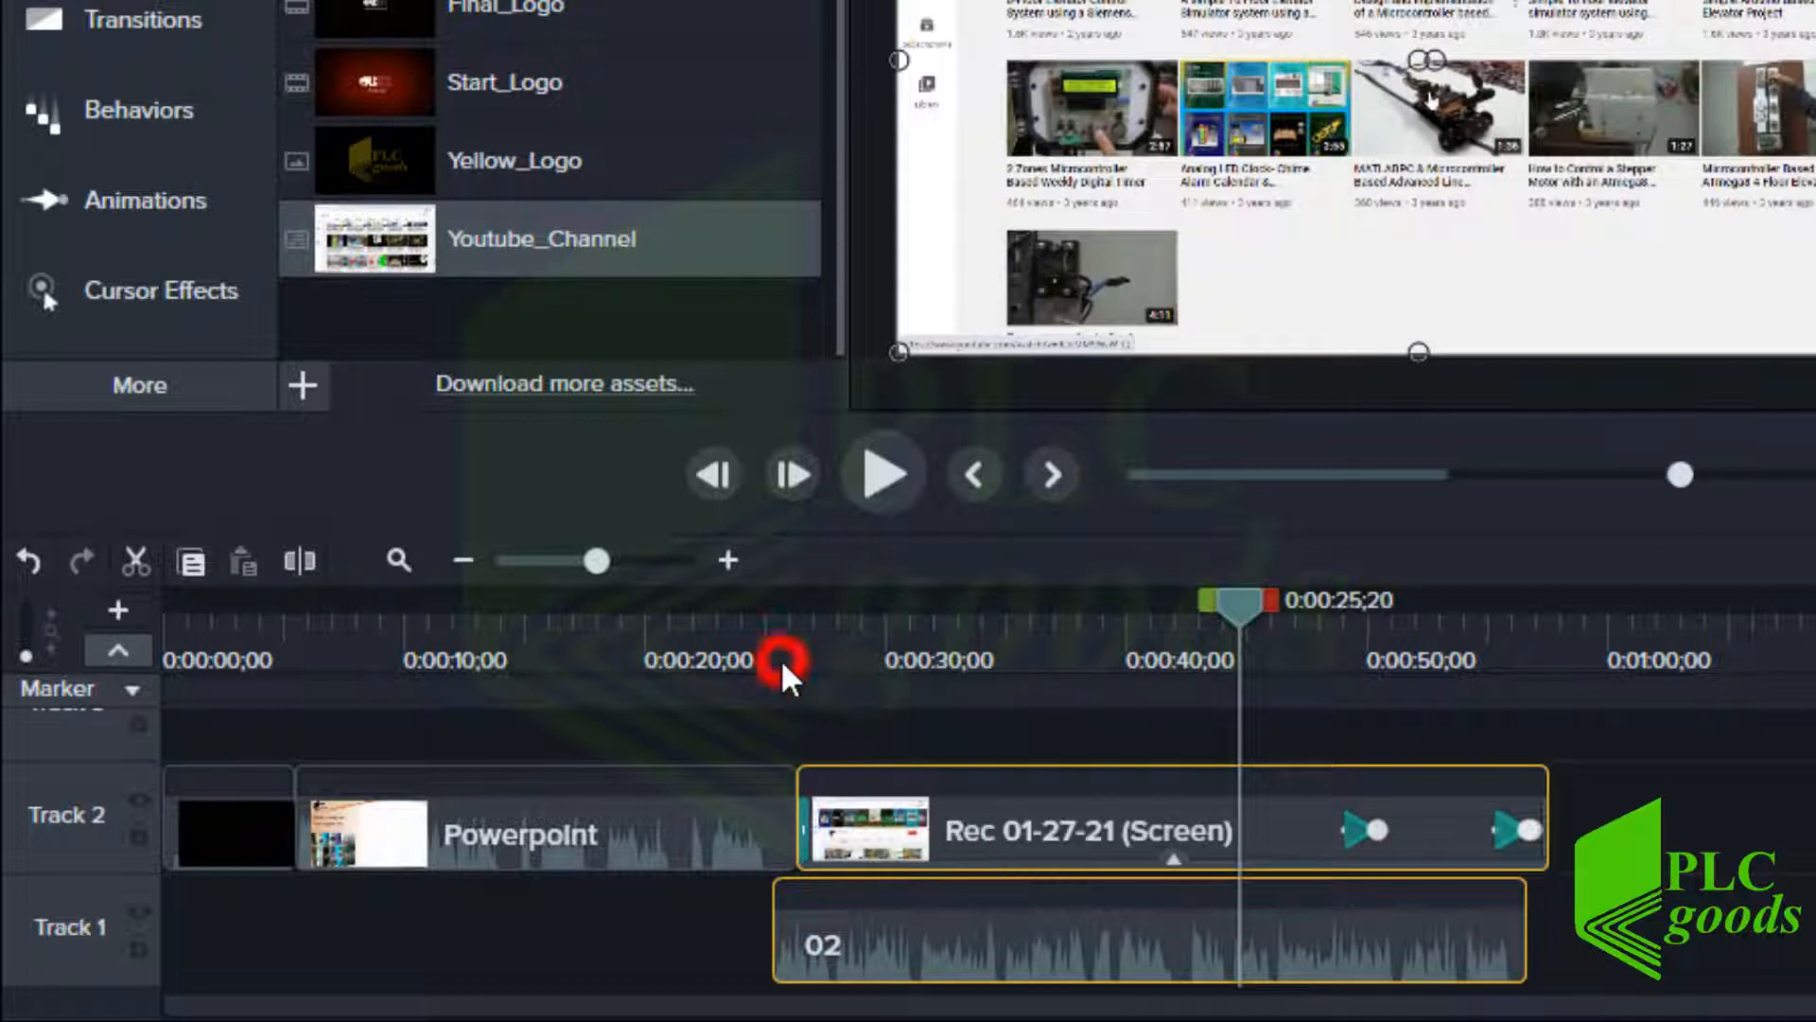
pyautogui.click(726, 558)
pyautogui.click(727, 558)
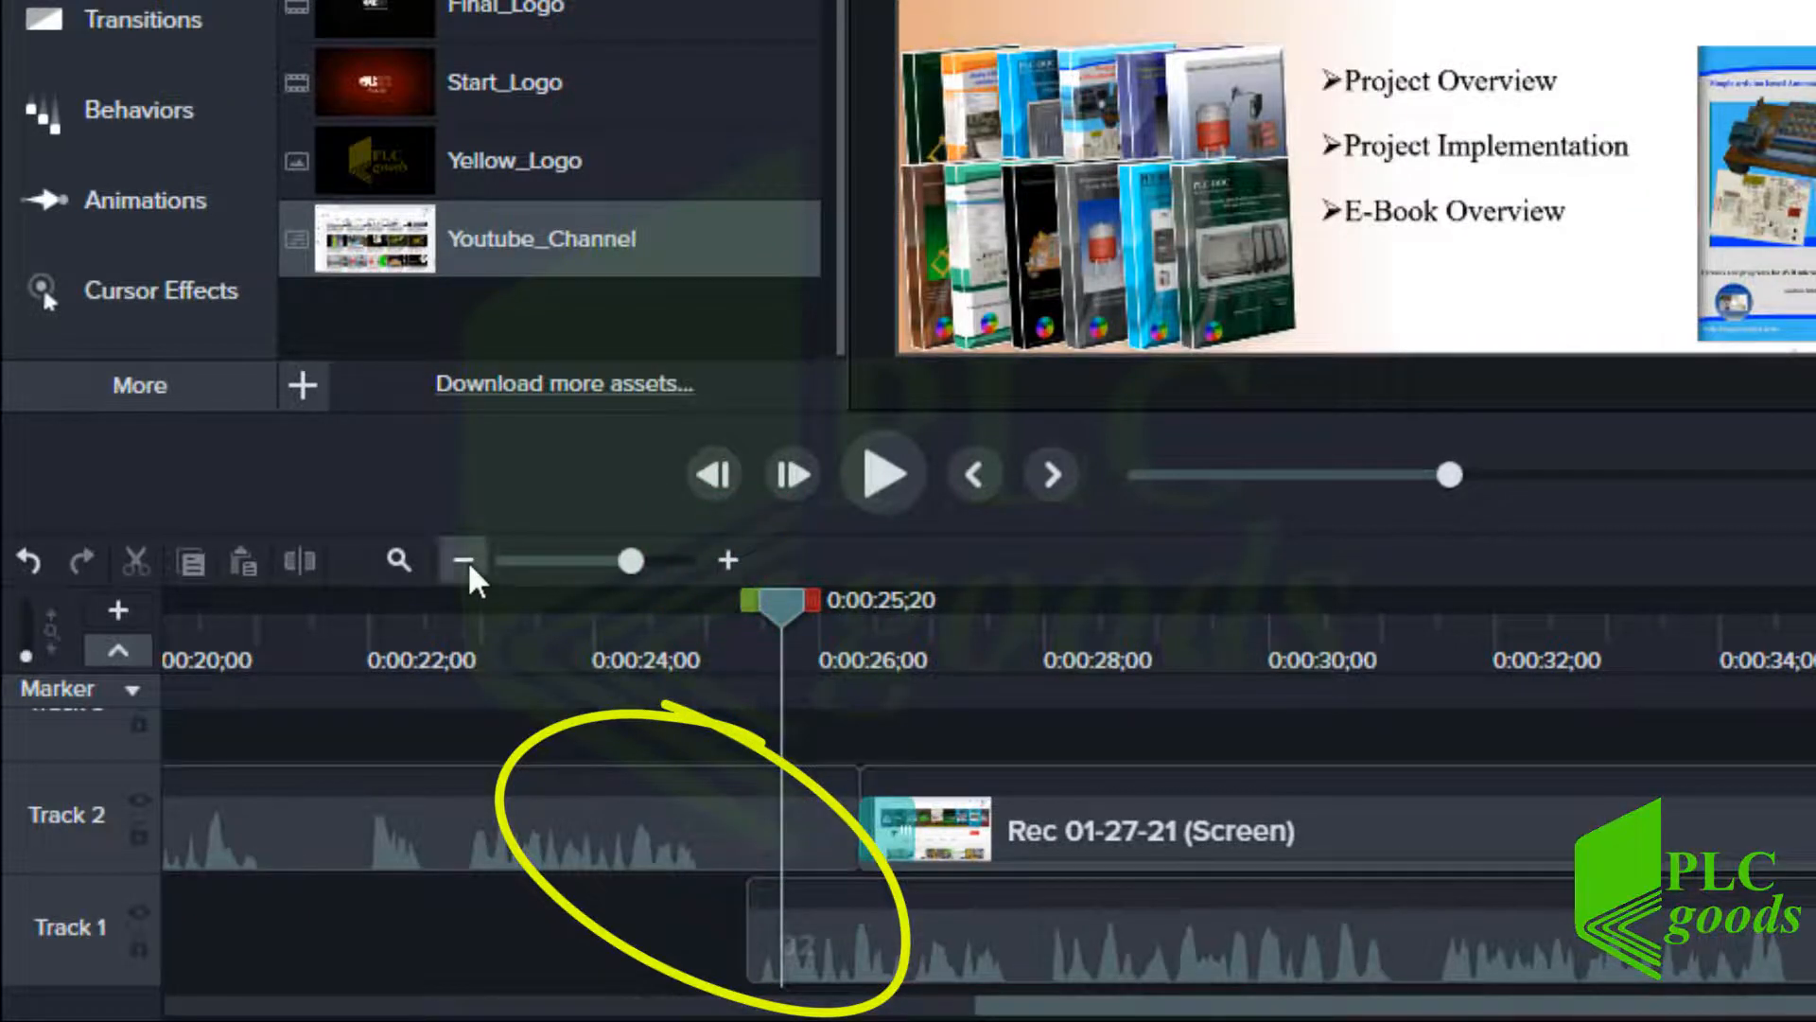
pyautogui.click(464, 560)
pyautogui.click(463, 560)
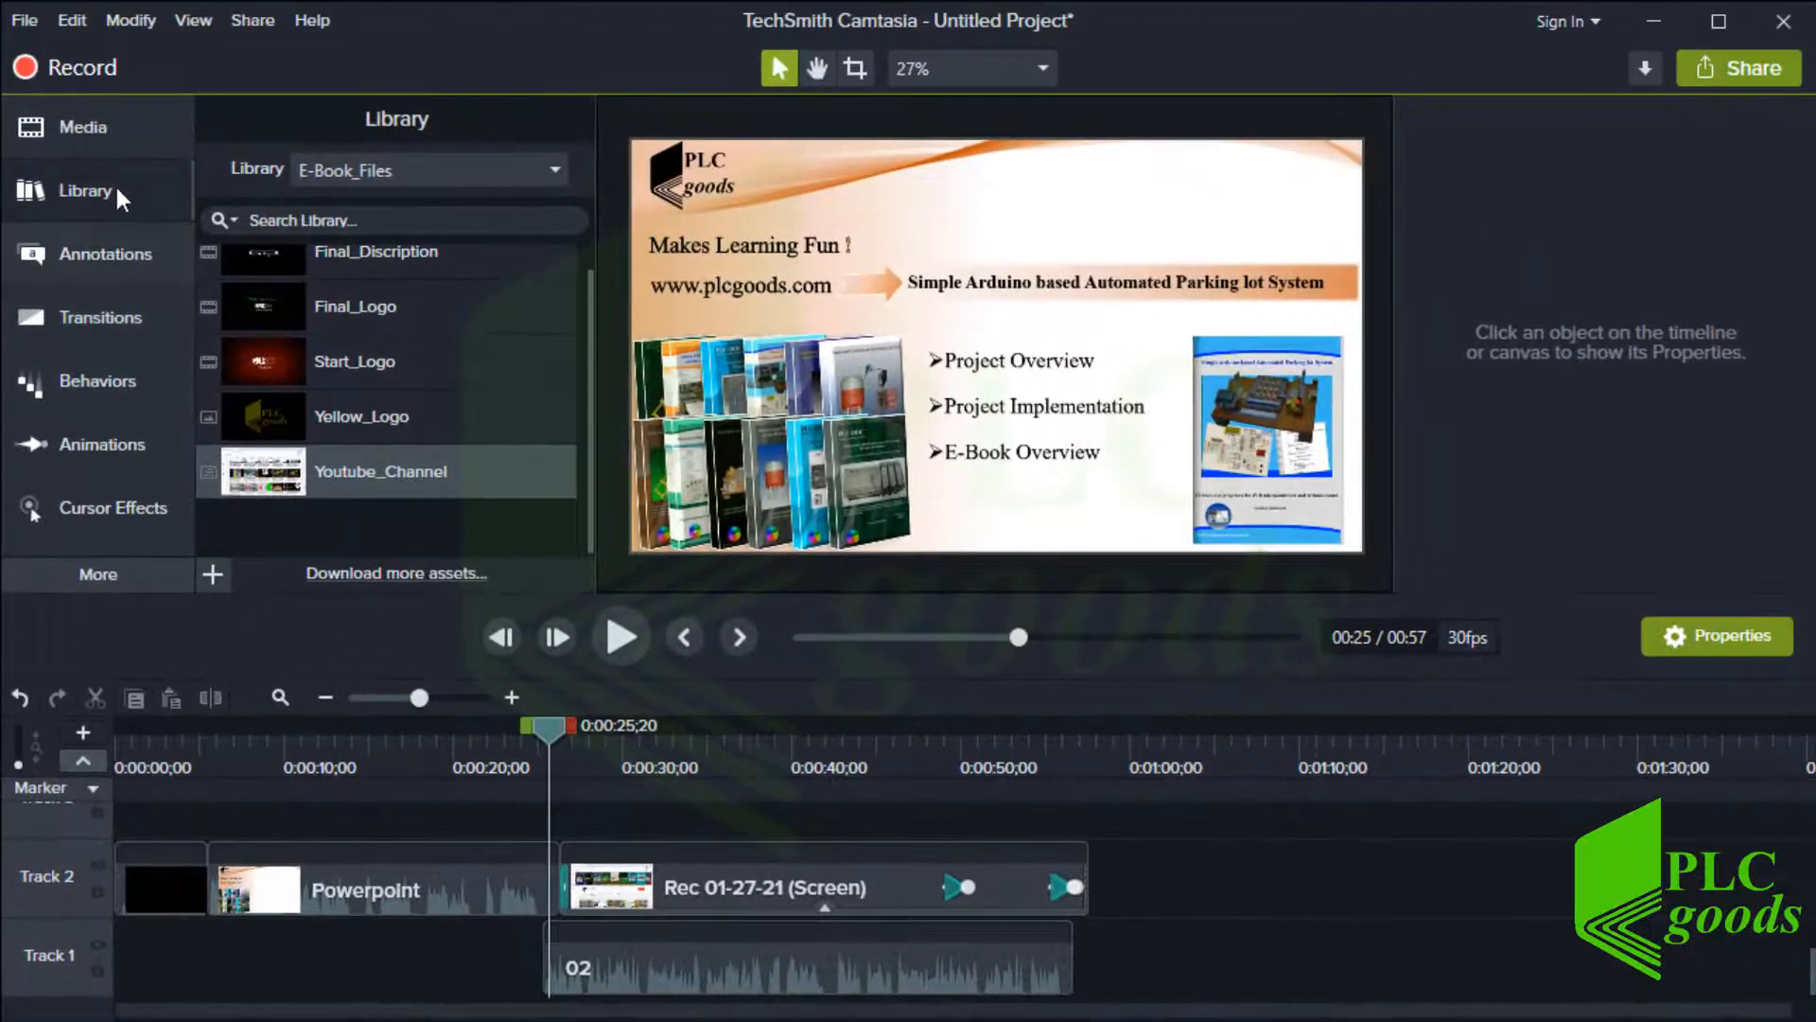
# Add My Video03.wmv from the Media Bin to Track 2 after the screen recording and scrub into it
pyautogui.click(87, 124)
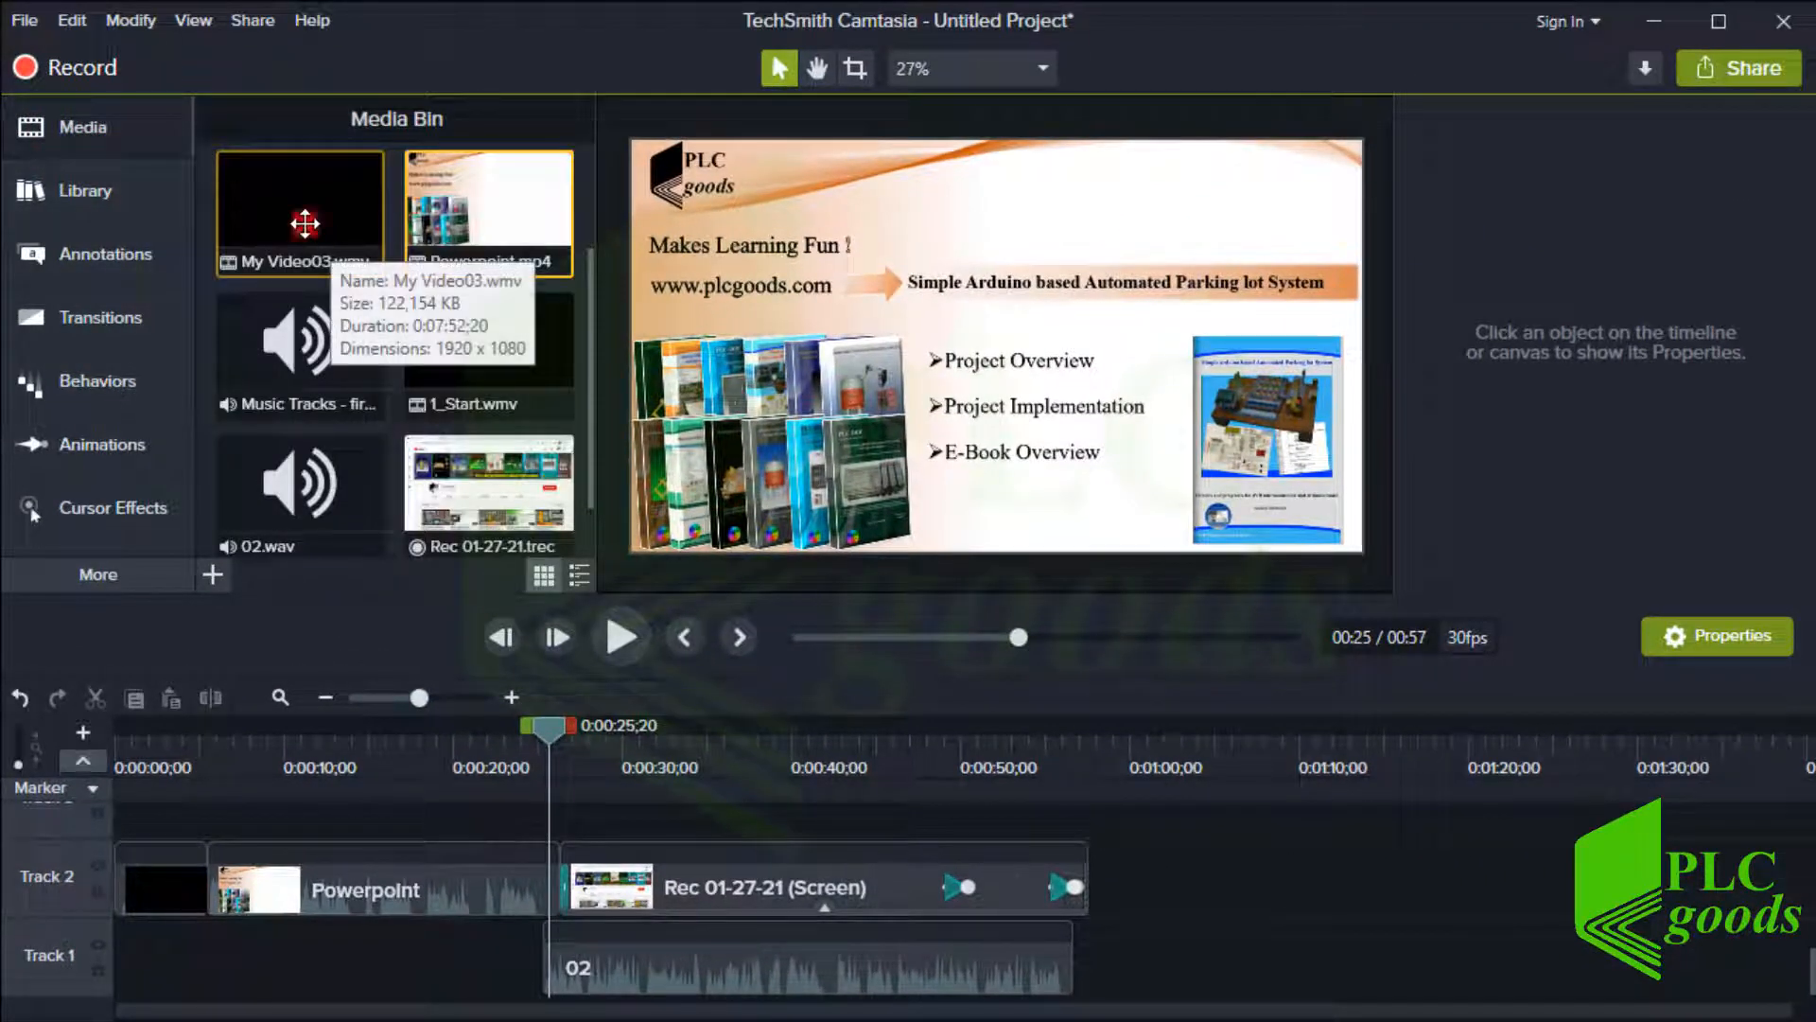
pyautogui.moveTo(305, 223); pyautogui.dragTo(1083, 889)
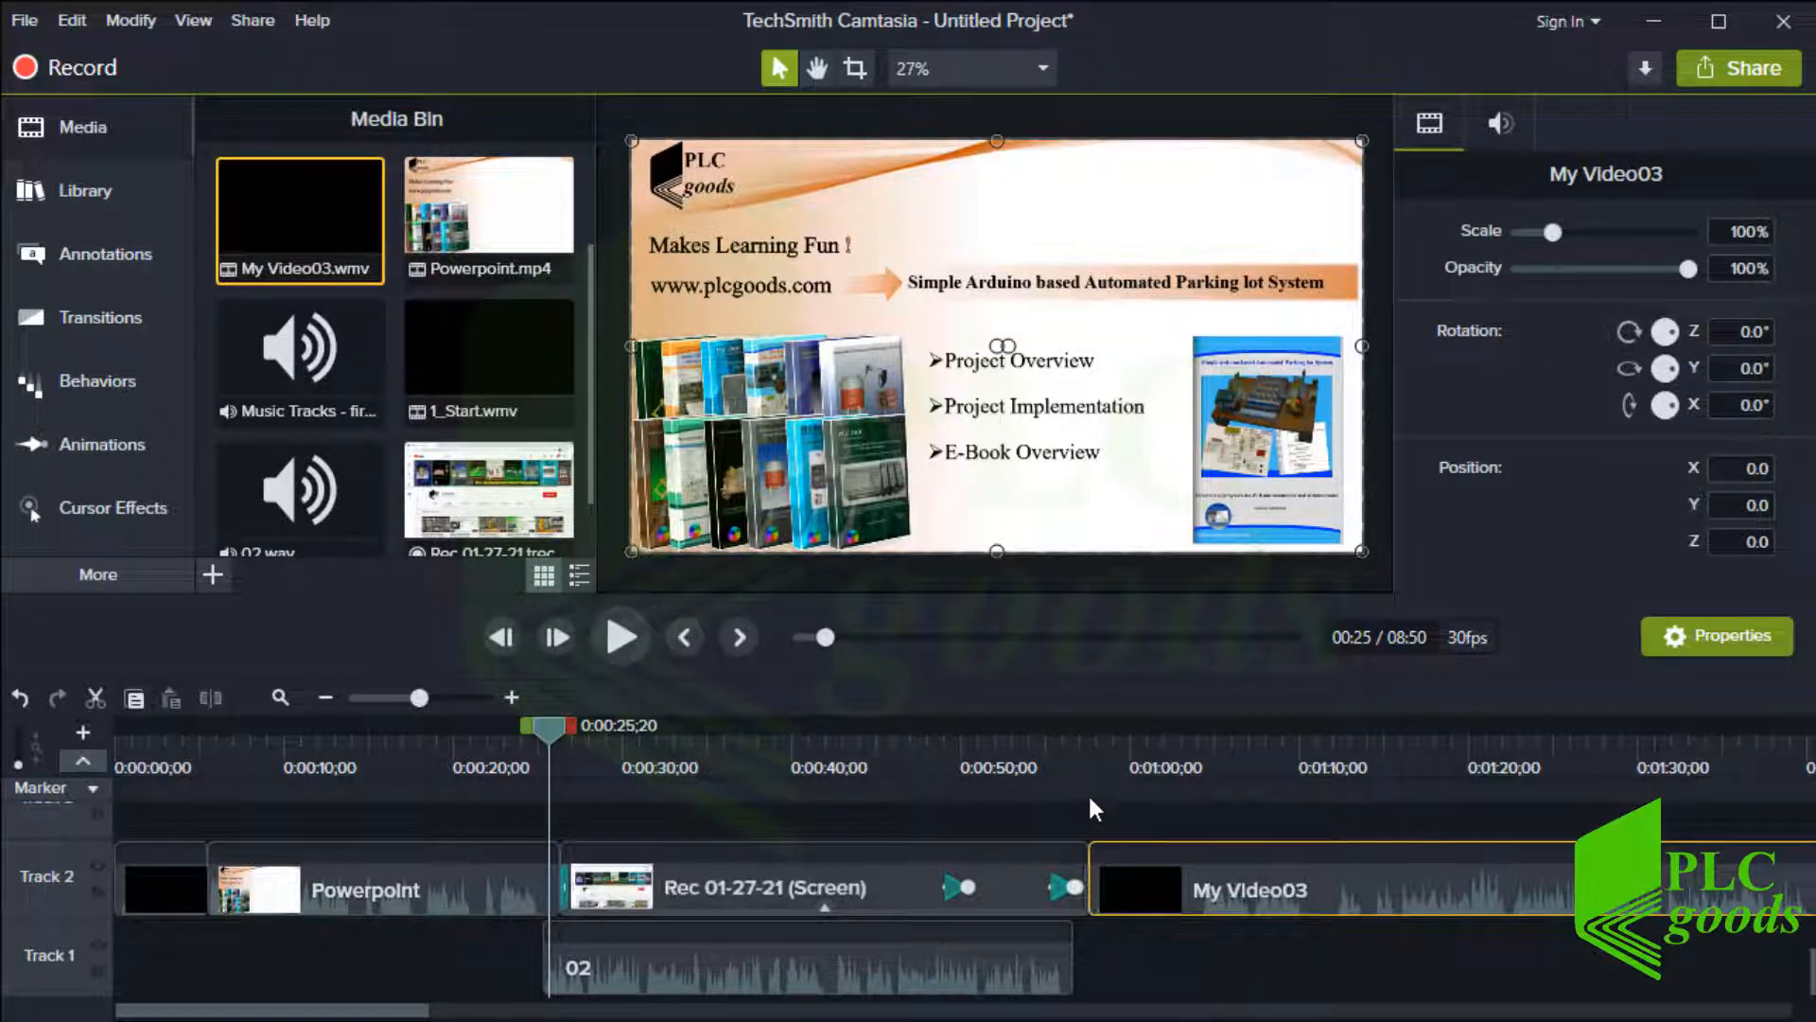
pyautogui.click(1075, 747)
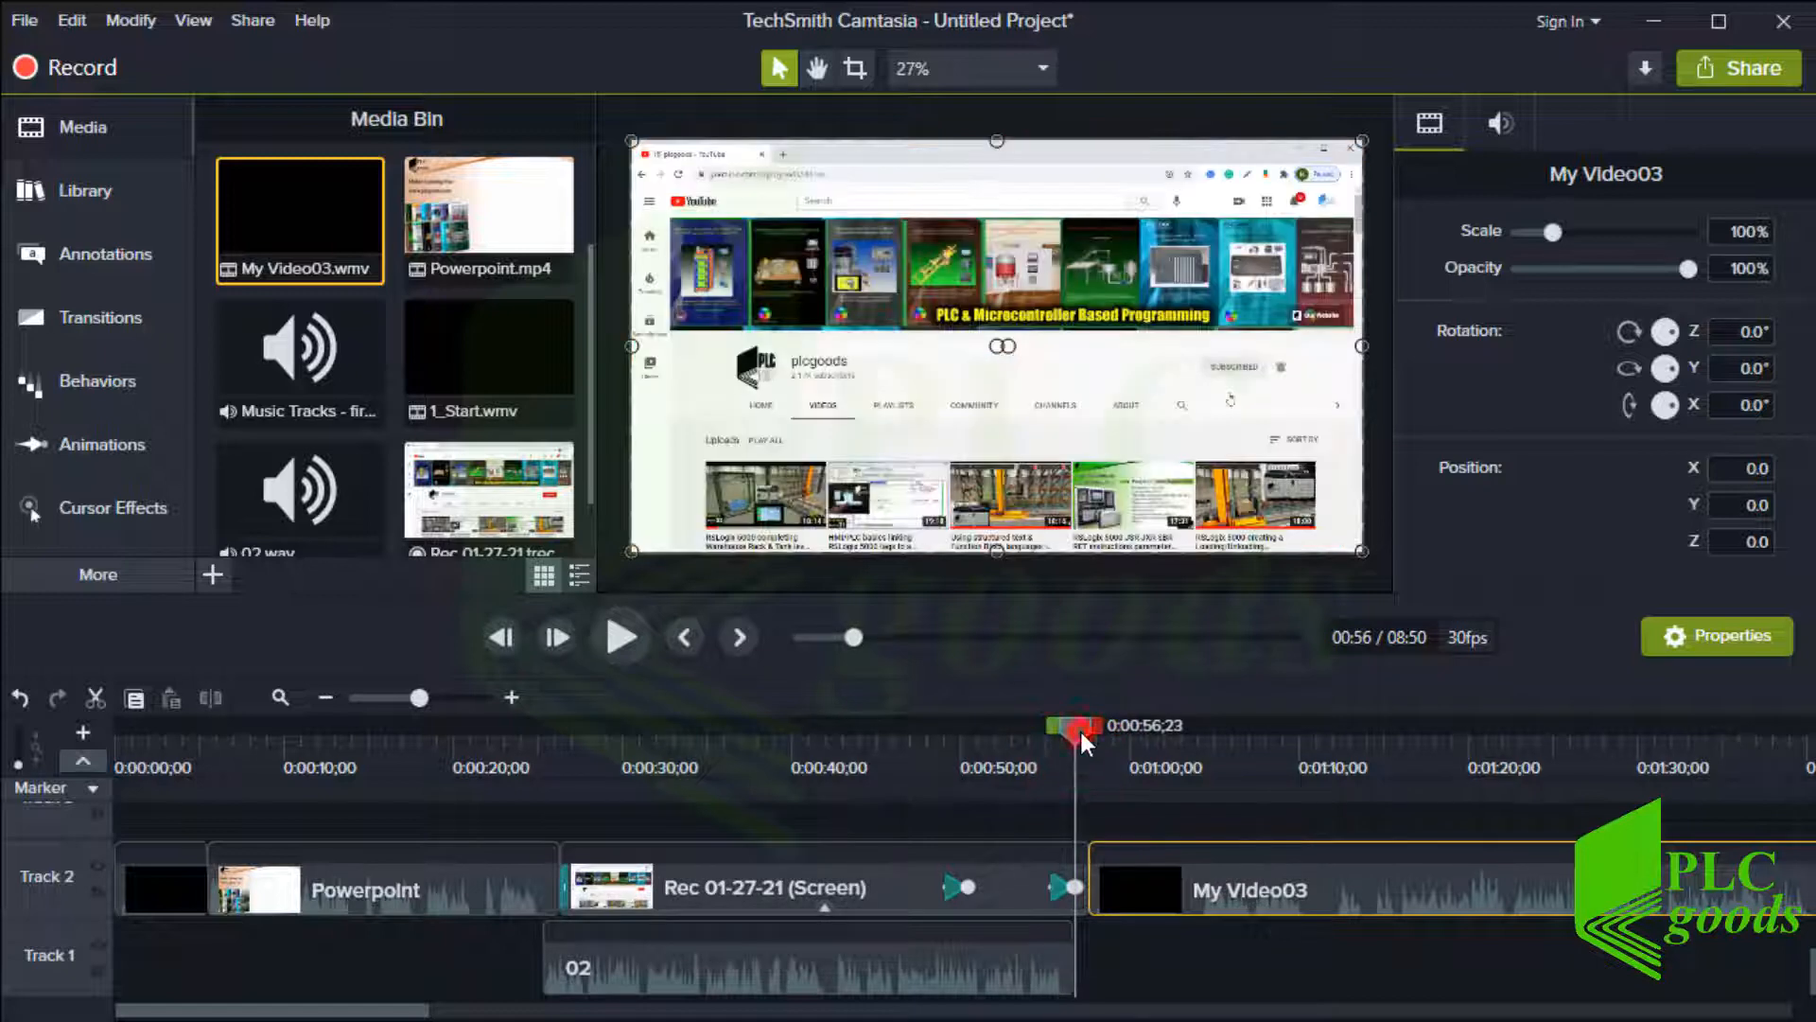
pyautogui.moveTo(1088, 729); pyautogui.dragTo(1201, 747)
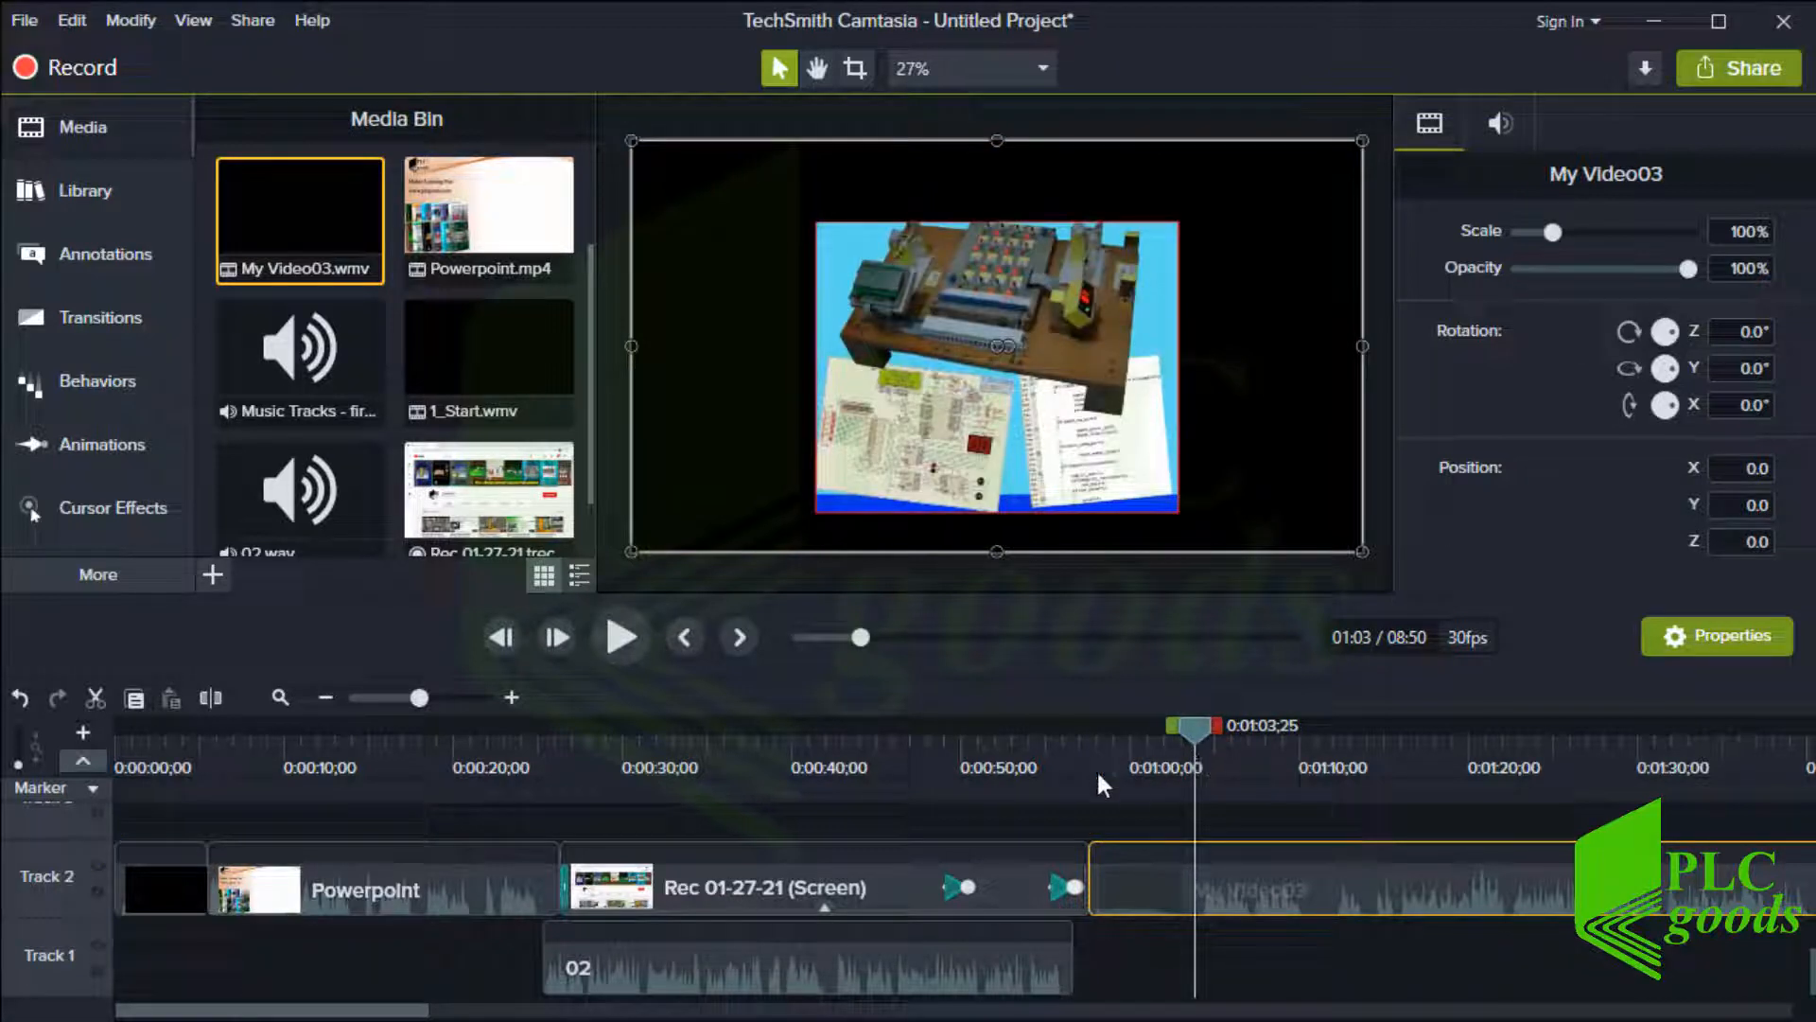
pyautogui.click(204, 704)
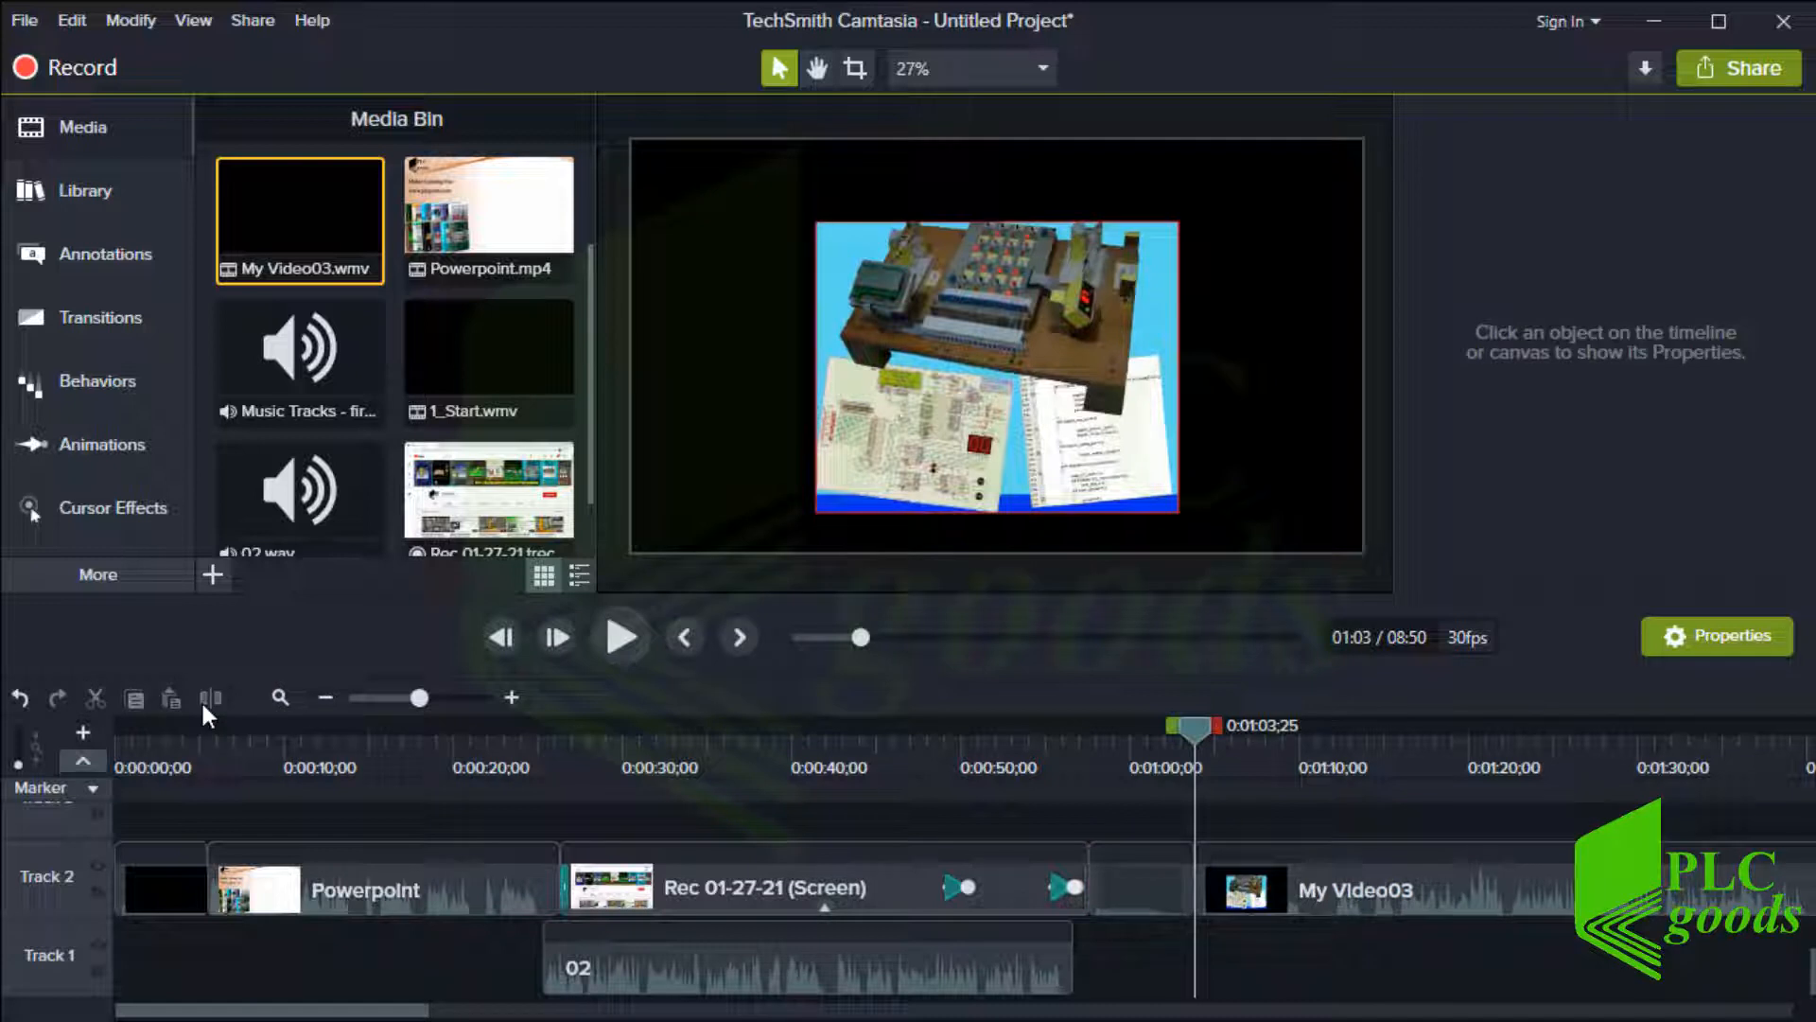
pyautogui.hotkey('ctrl', 'z')
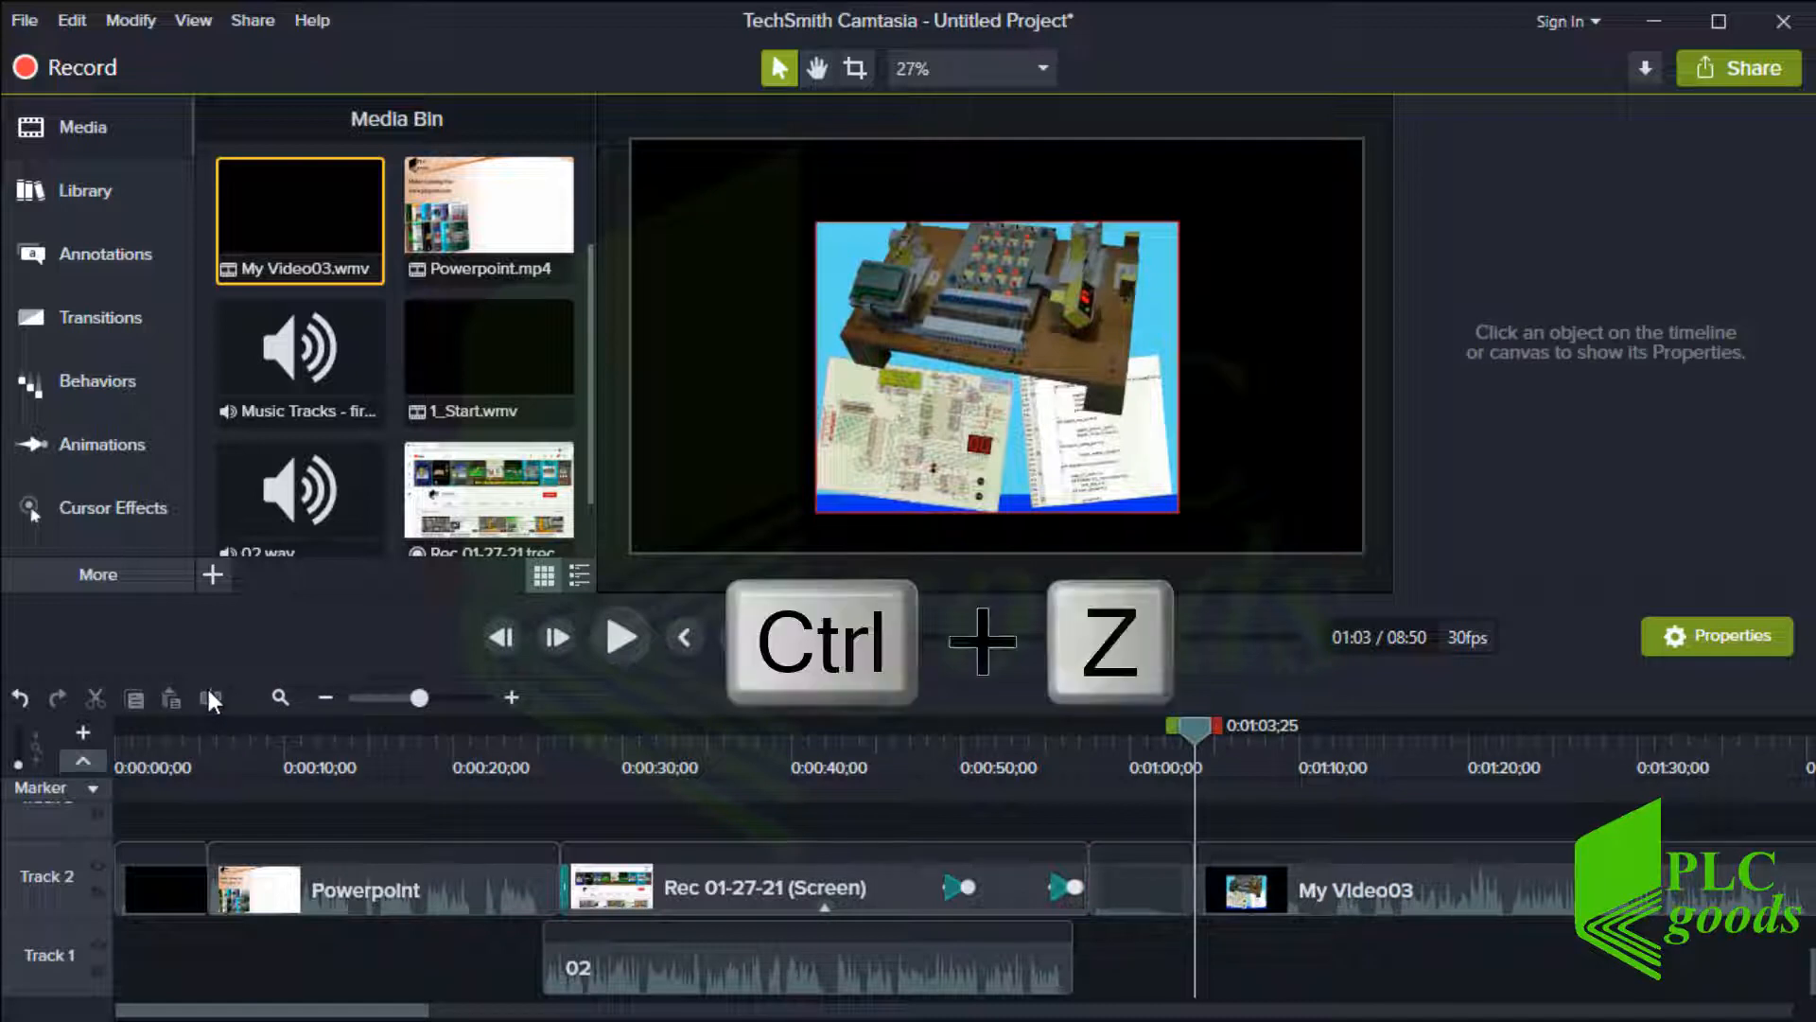
pyautogui.hotkey('ctrl', 'z')
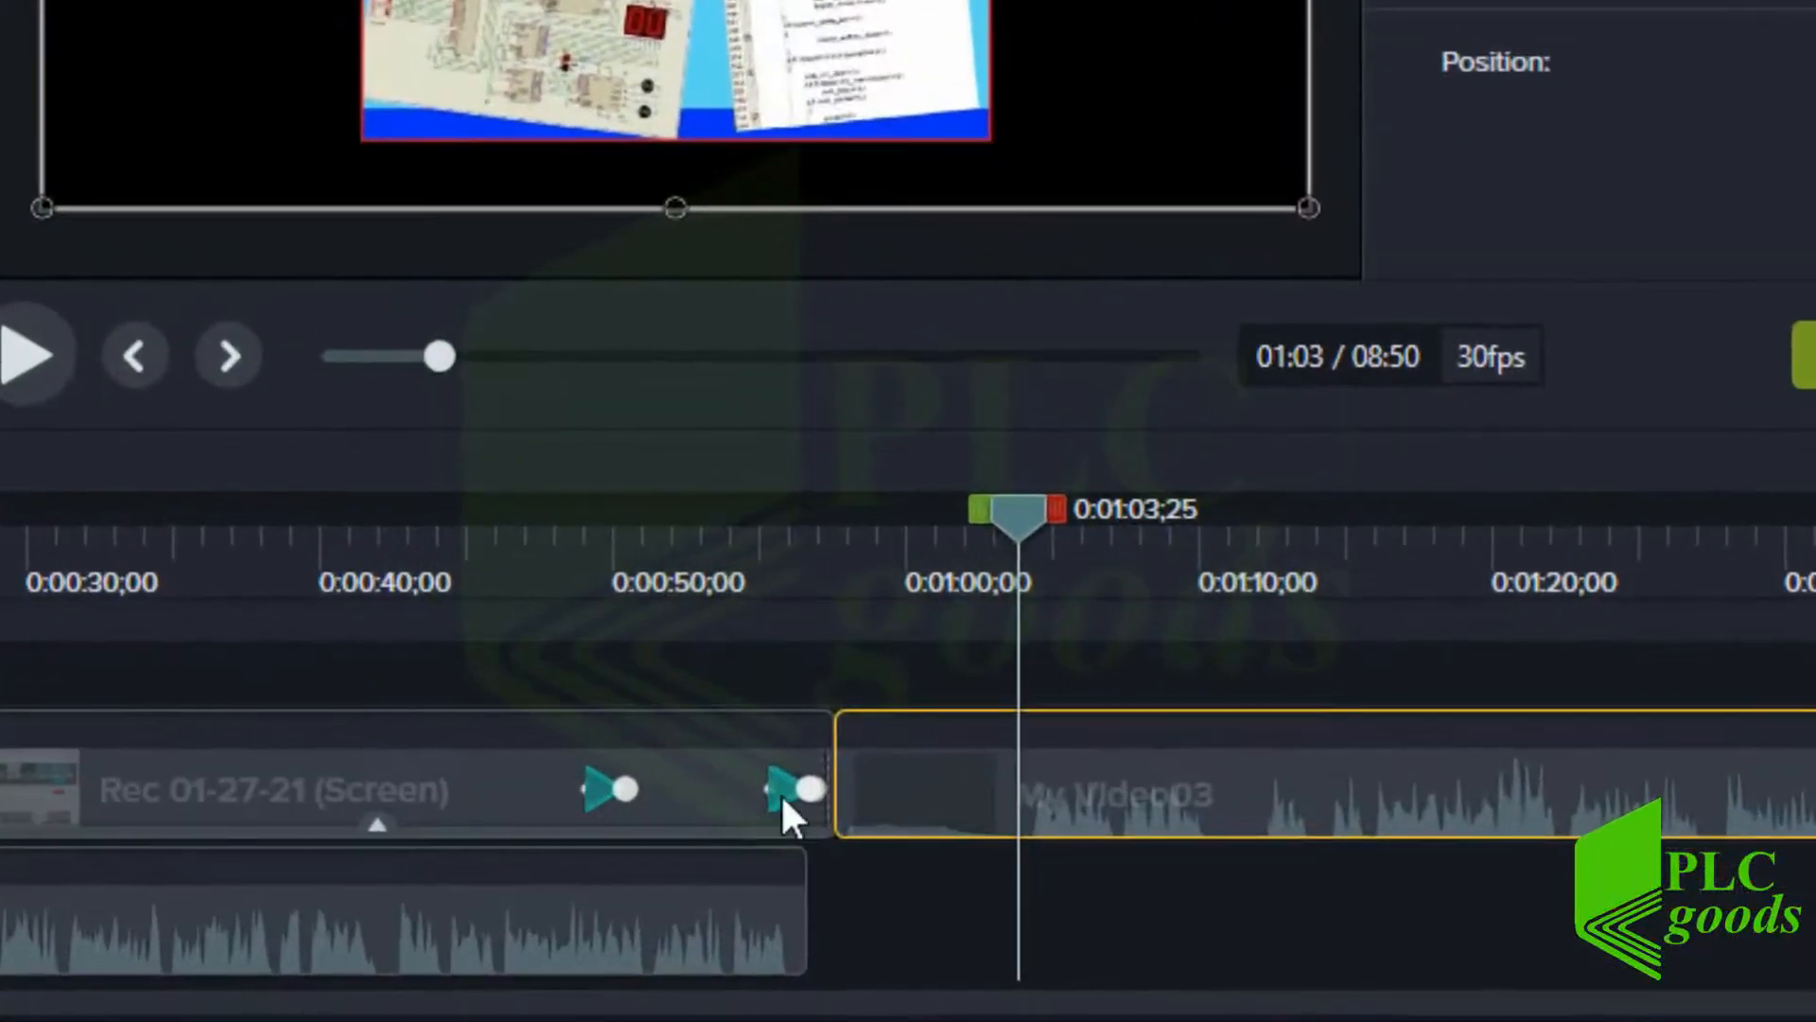
# Trim a little off the start of My Video03 so it follows the screen recording
pyautogui.moveTo(833, 788)
pyautogui.mouseDown()
pyautogui.moveTo(1009, 782)
pyautogui.moveTo(846, 796)
pyautogui.mouseUp()
pyautogui.click(1029, 793)
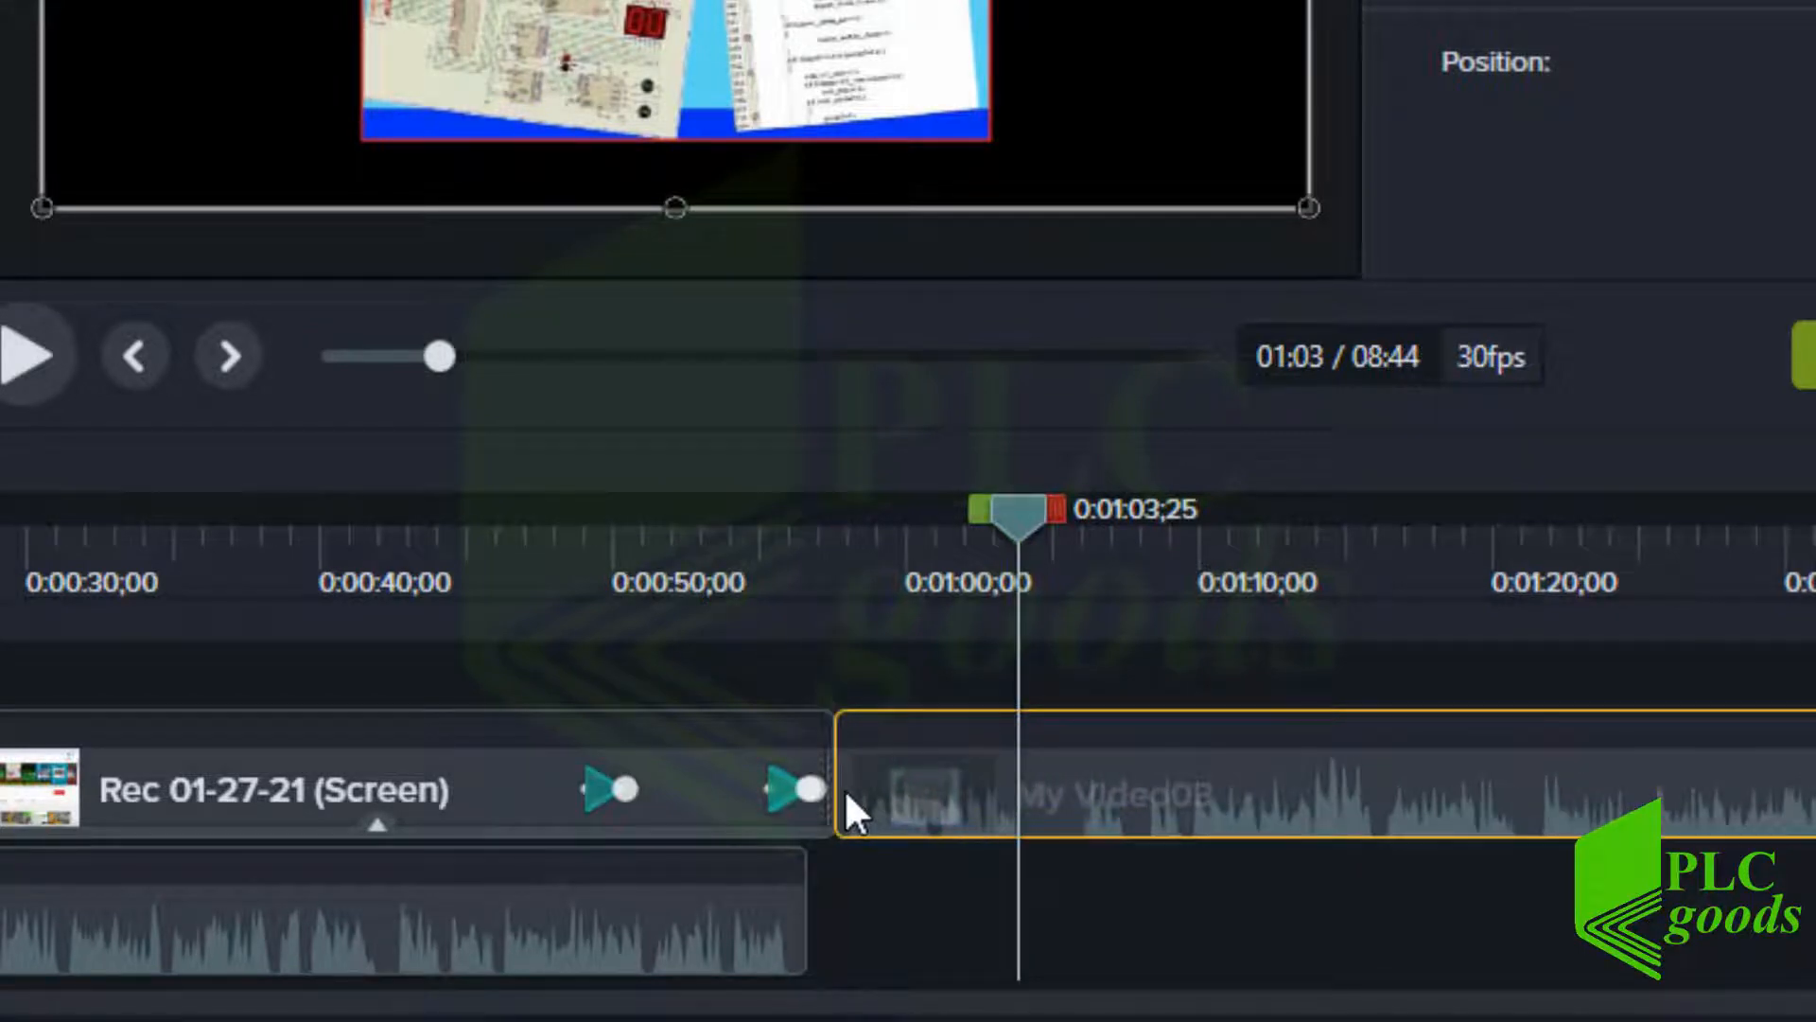
# Play the transition from the screen recording into My Video03
pyautogui.click(793, 566)
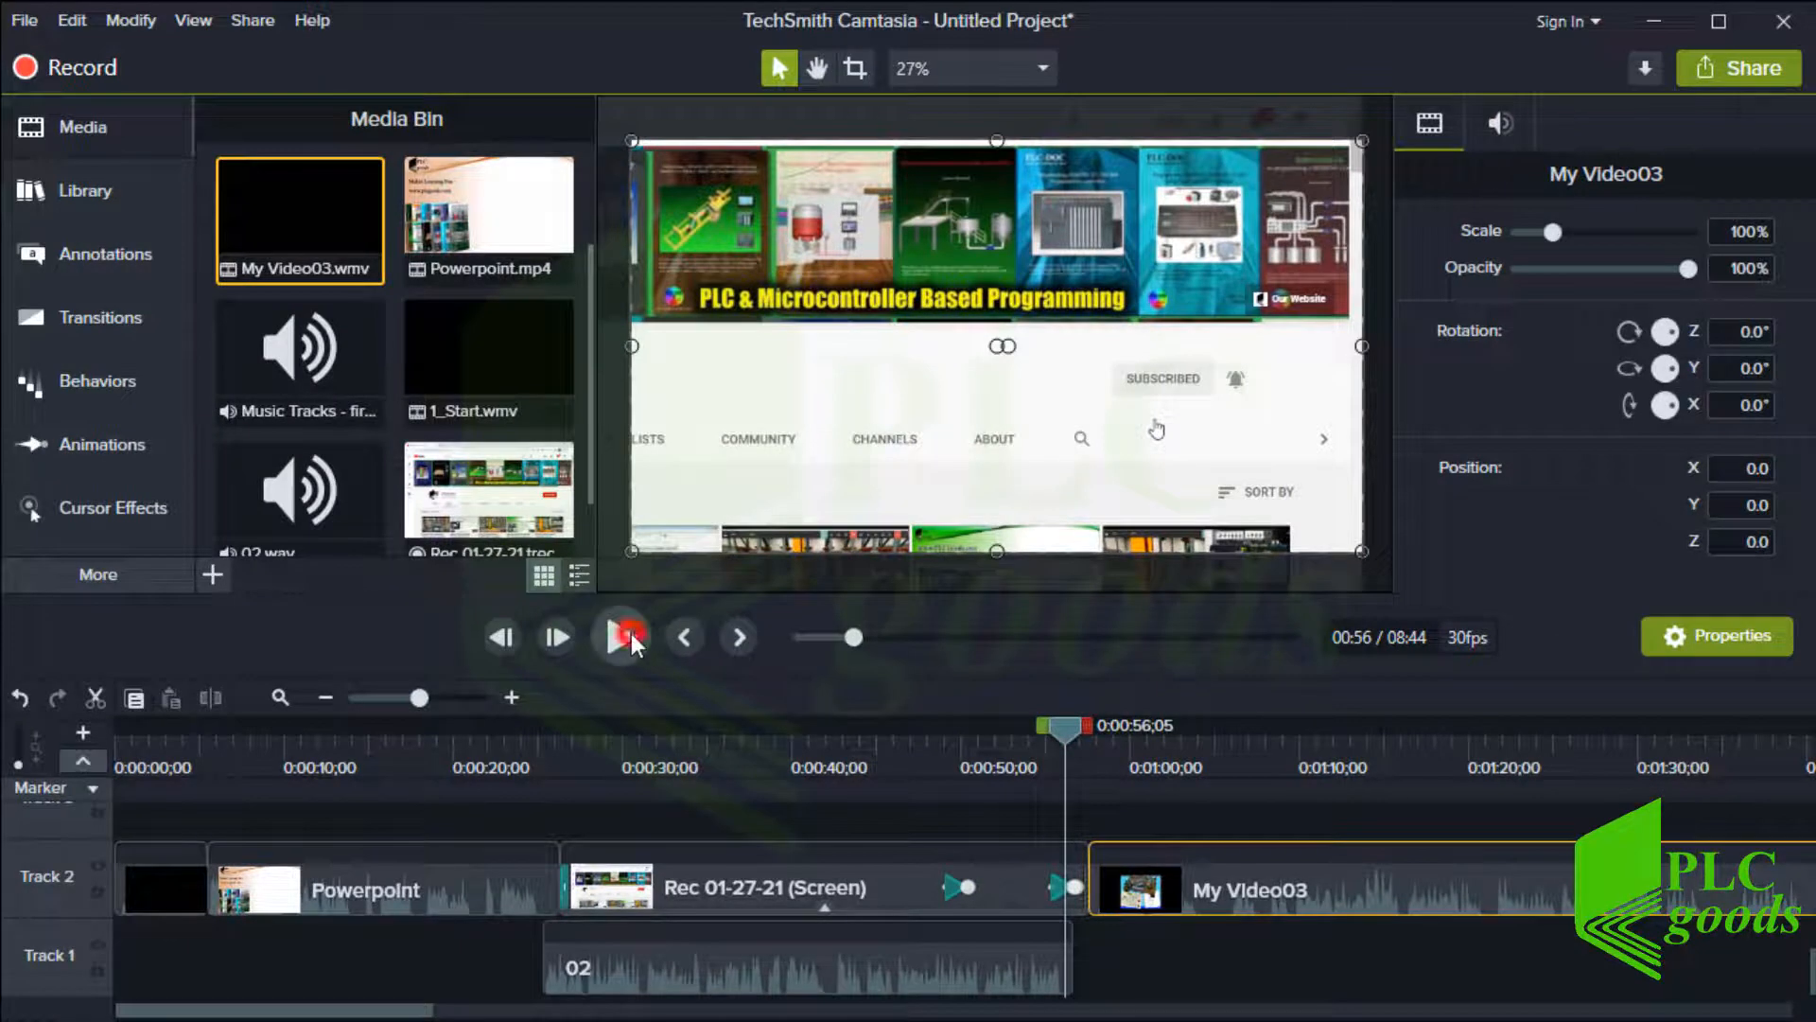
pyautogui.click(631, 632)
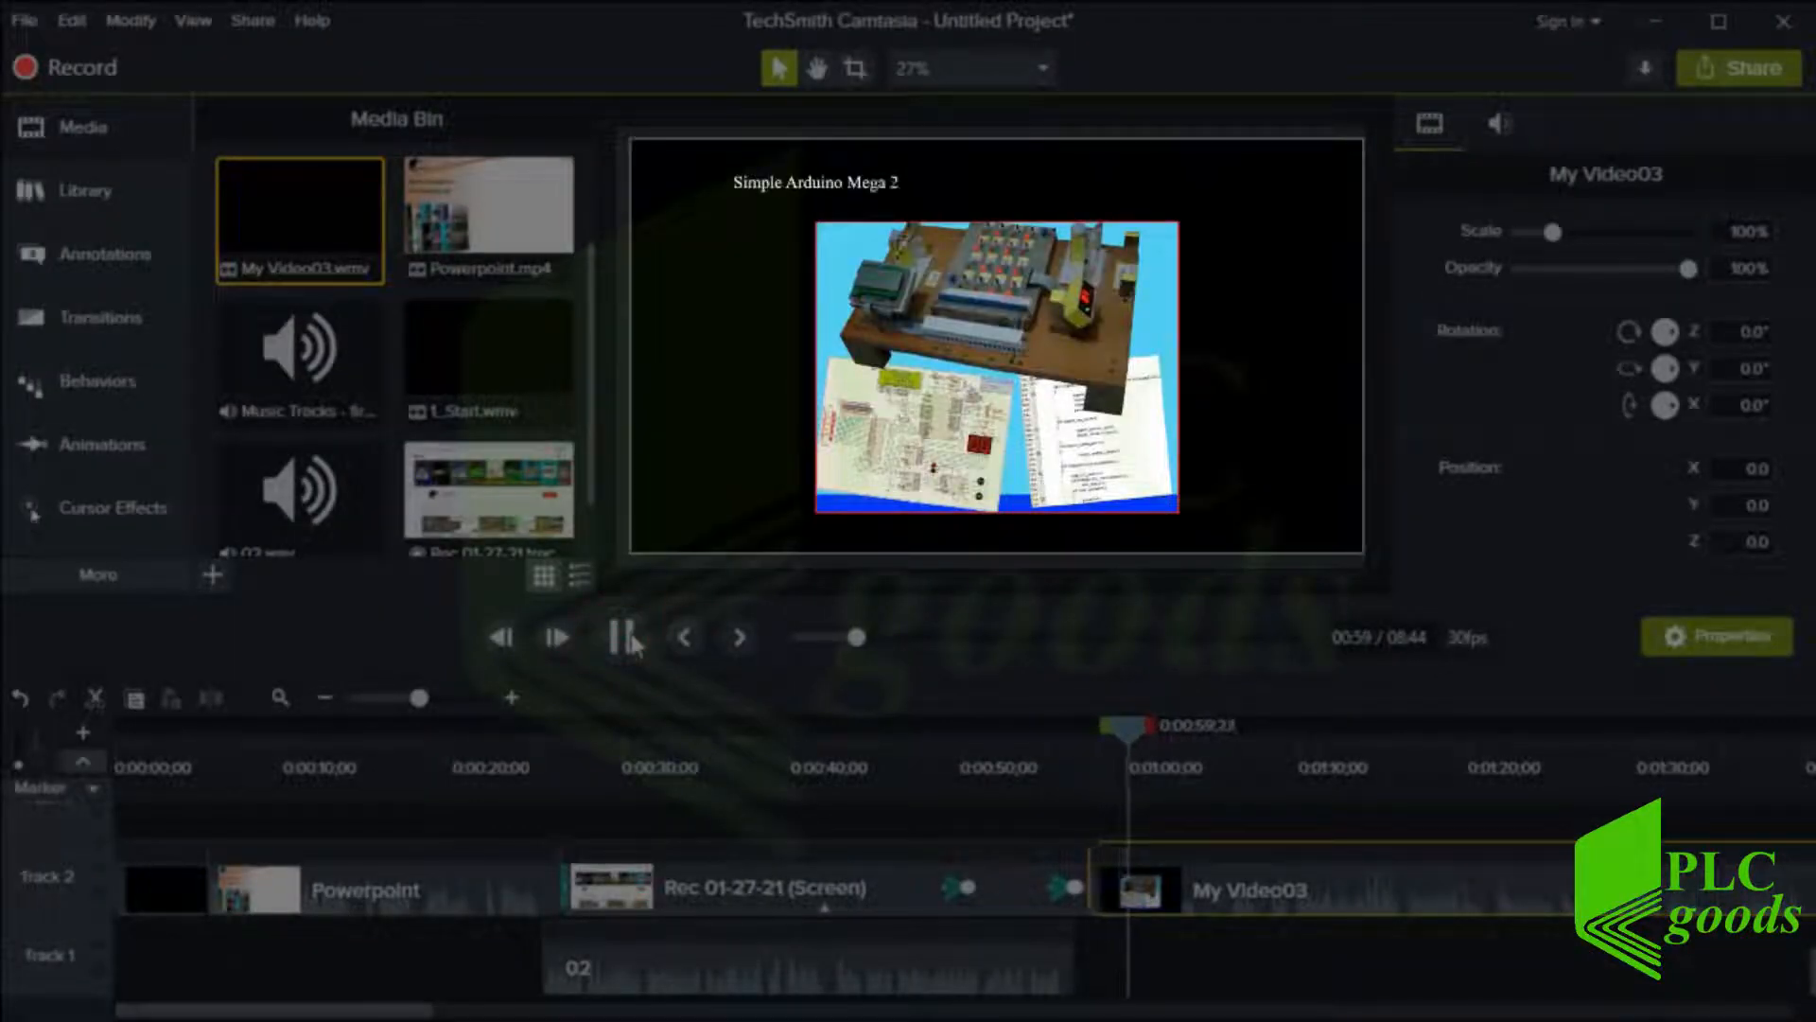
pyautogui.click(632, 635)
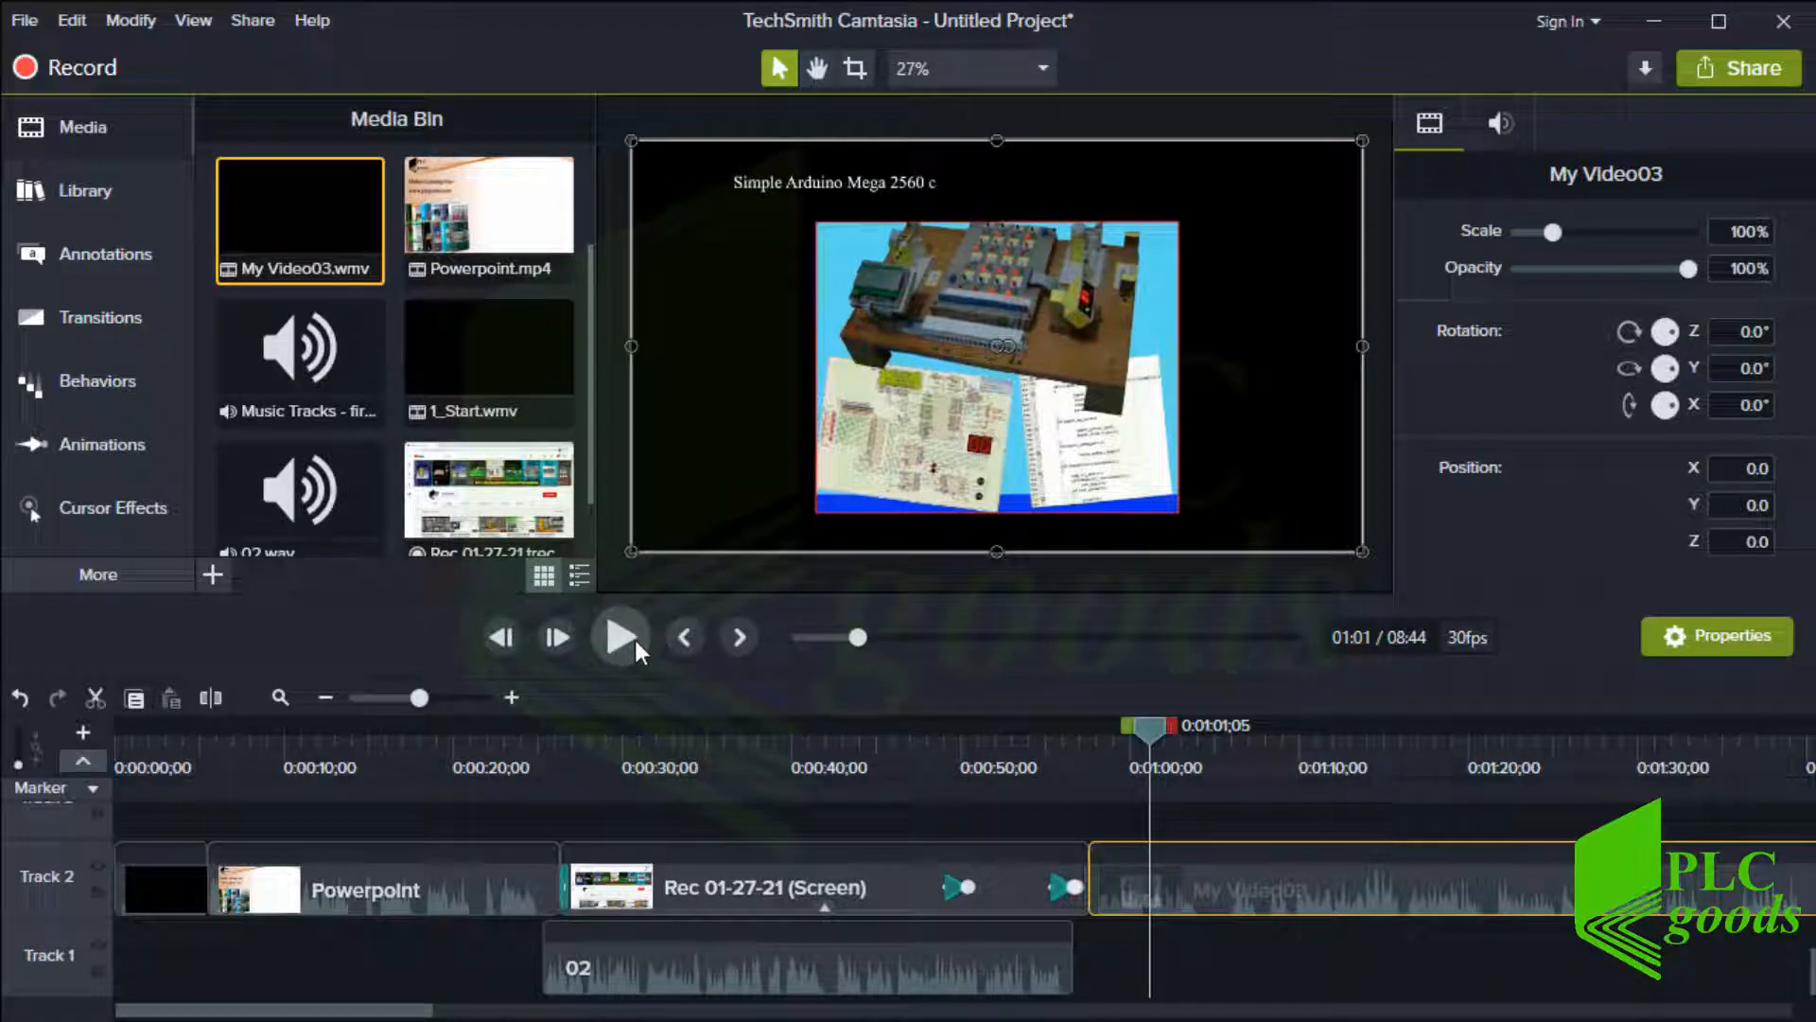
# Split My Video03 at 0:08:00;19 and delete the part of the clip after the split
pyautogui.click(325, 702)
pyautogui.click(323, 698)
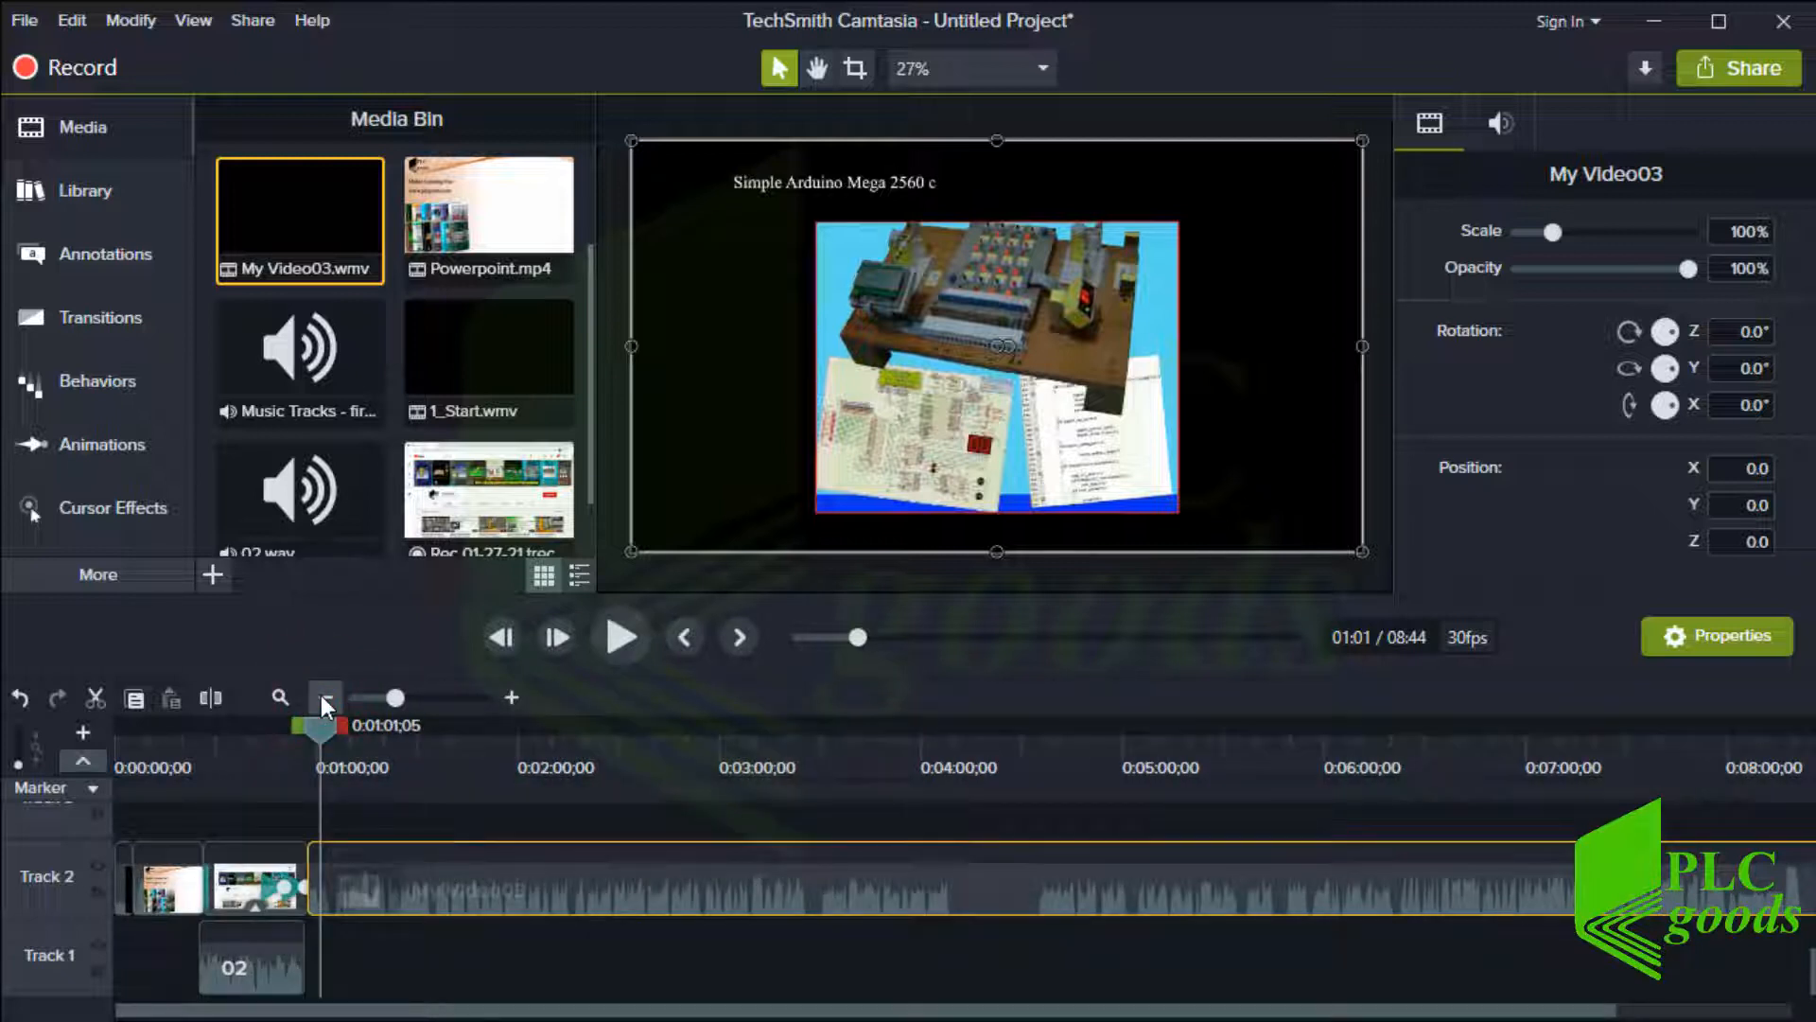
pyautogui.click(322, 698)
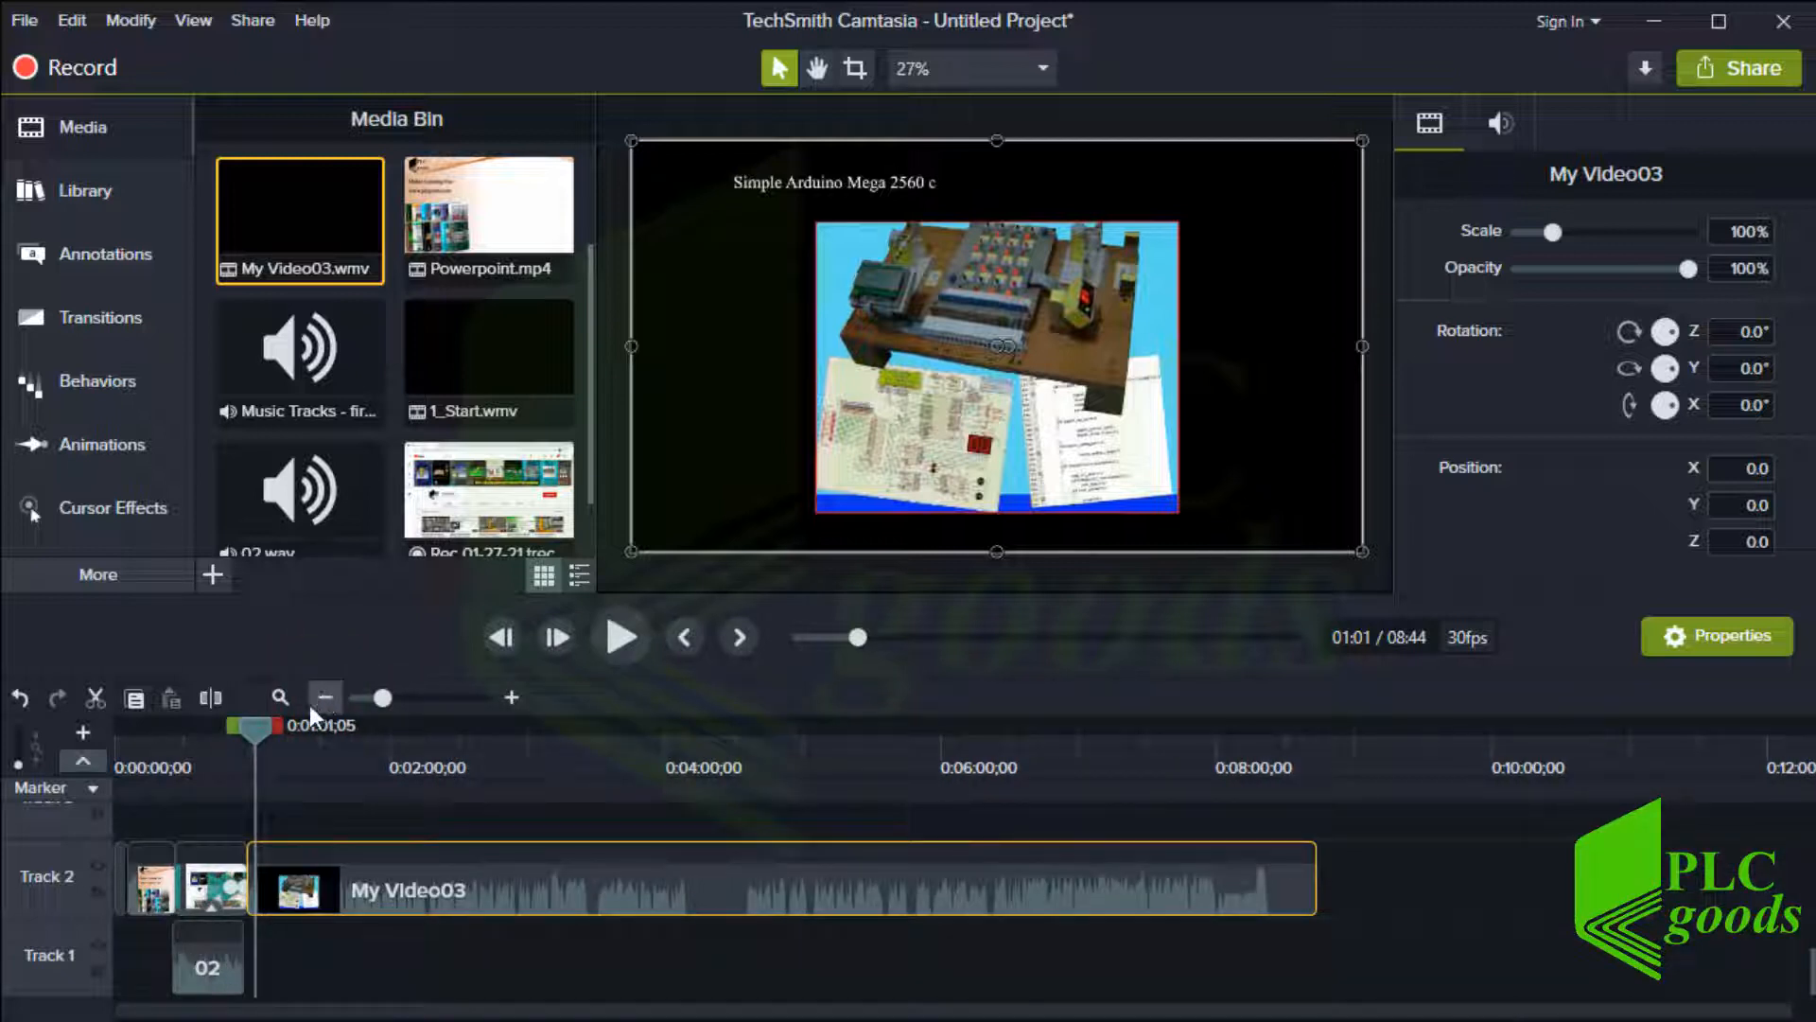
pyautogui.click(269, 728)
pyautogui.moveTo(393, 740); pyautogui.dragTo(1229, 764)
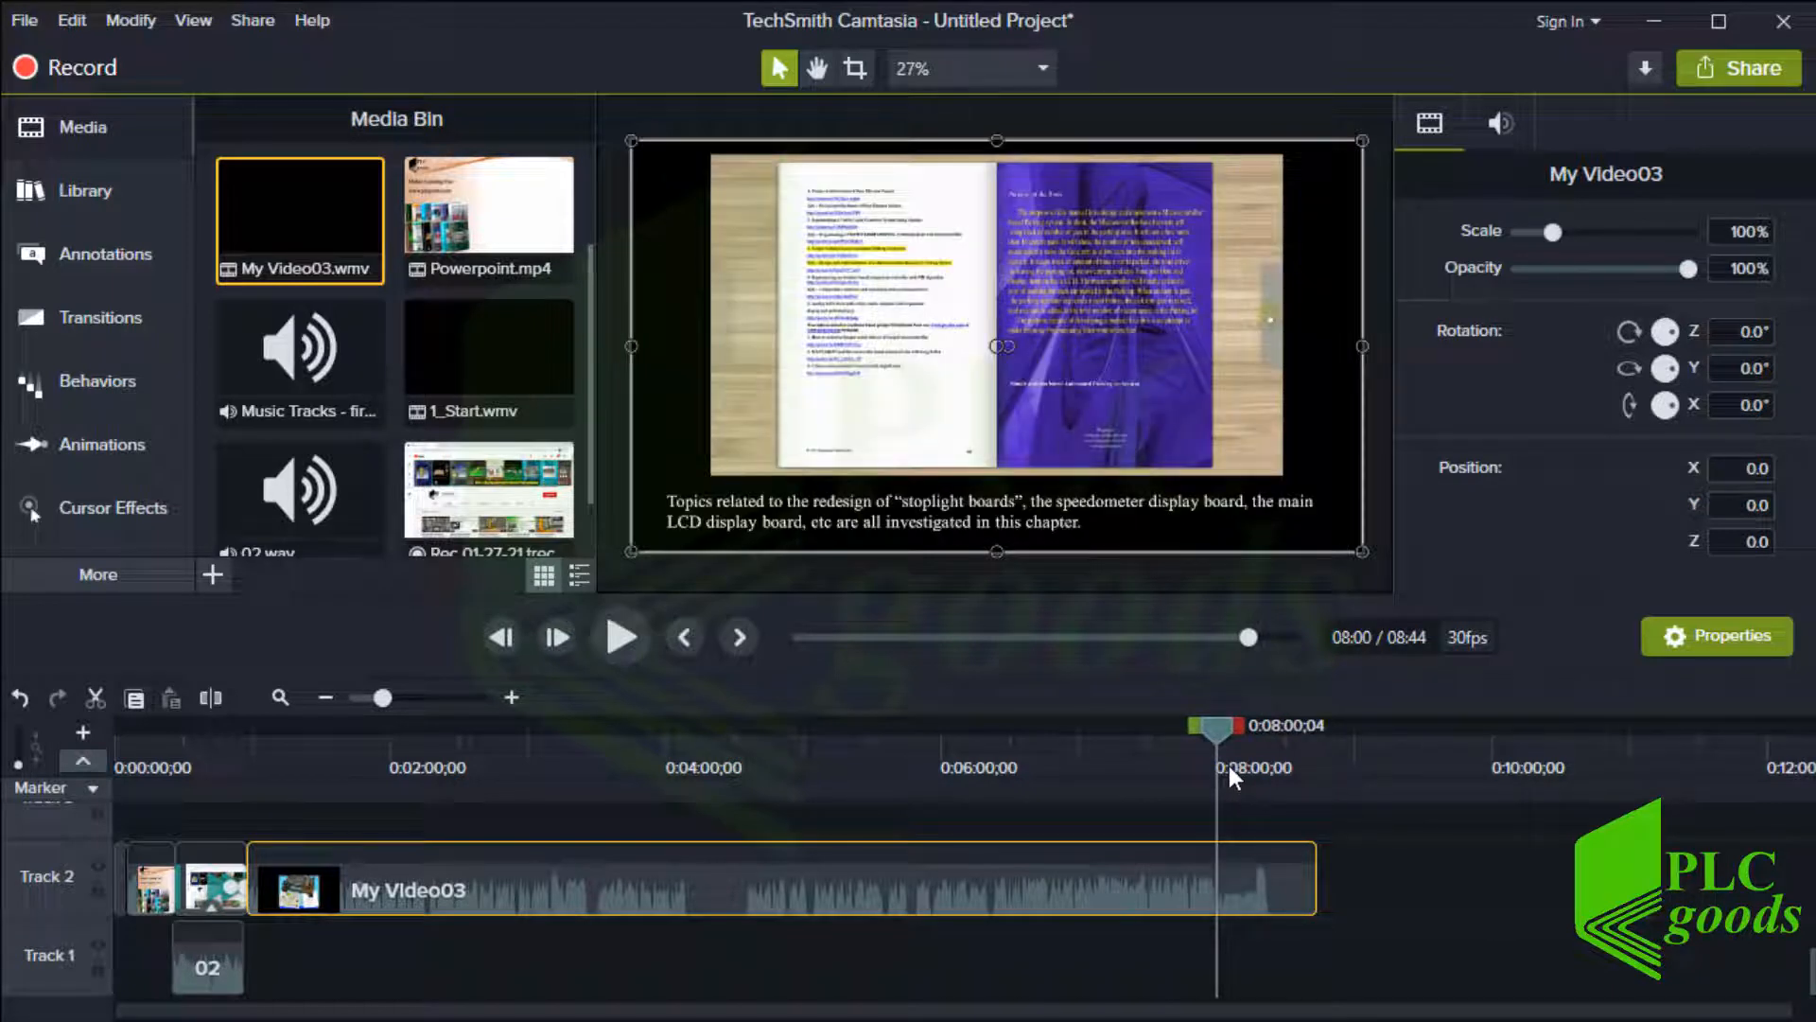
pyautogui.click(515, 701)
pyautogui.click(515, 701)
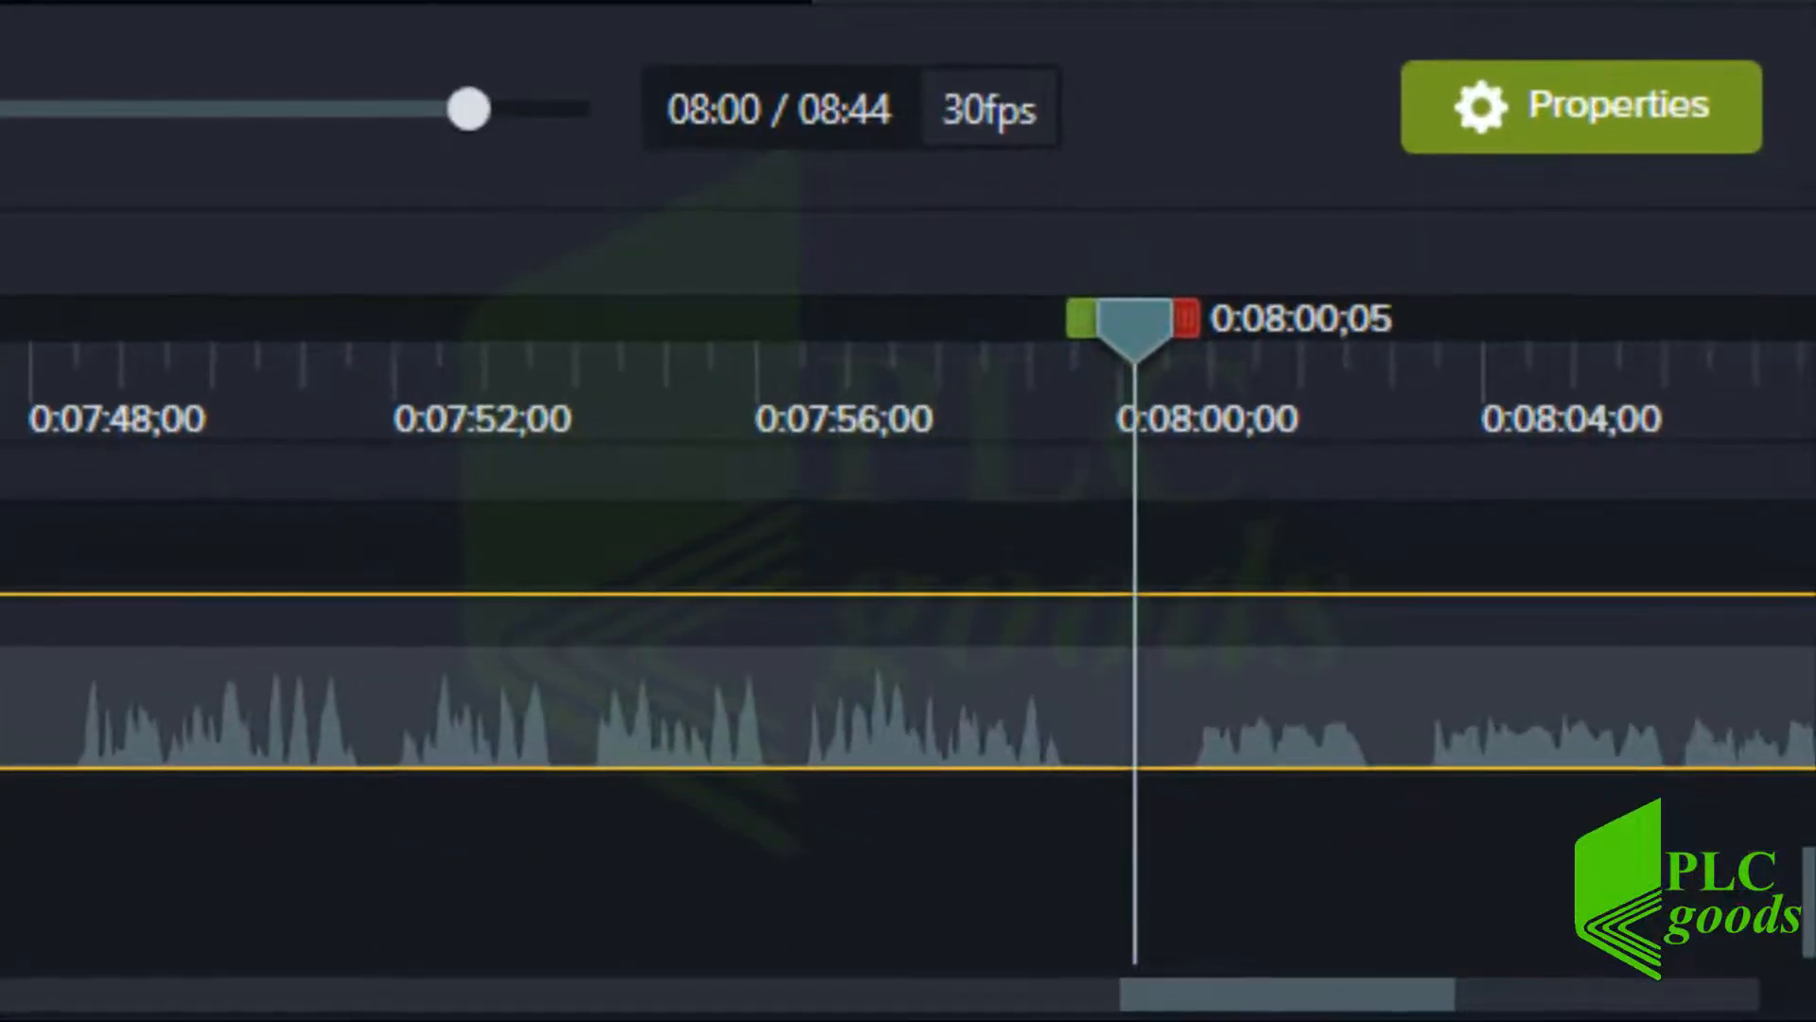
pyautogui.press('.')
pyautogui.press('.')
pyautogui.press('.')
pyautogui.press('.')
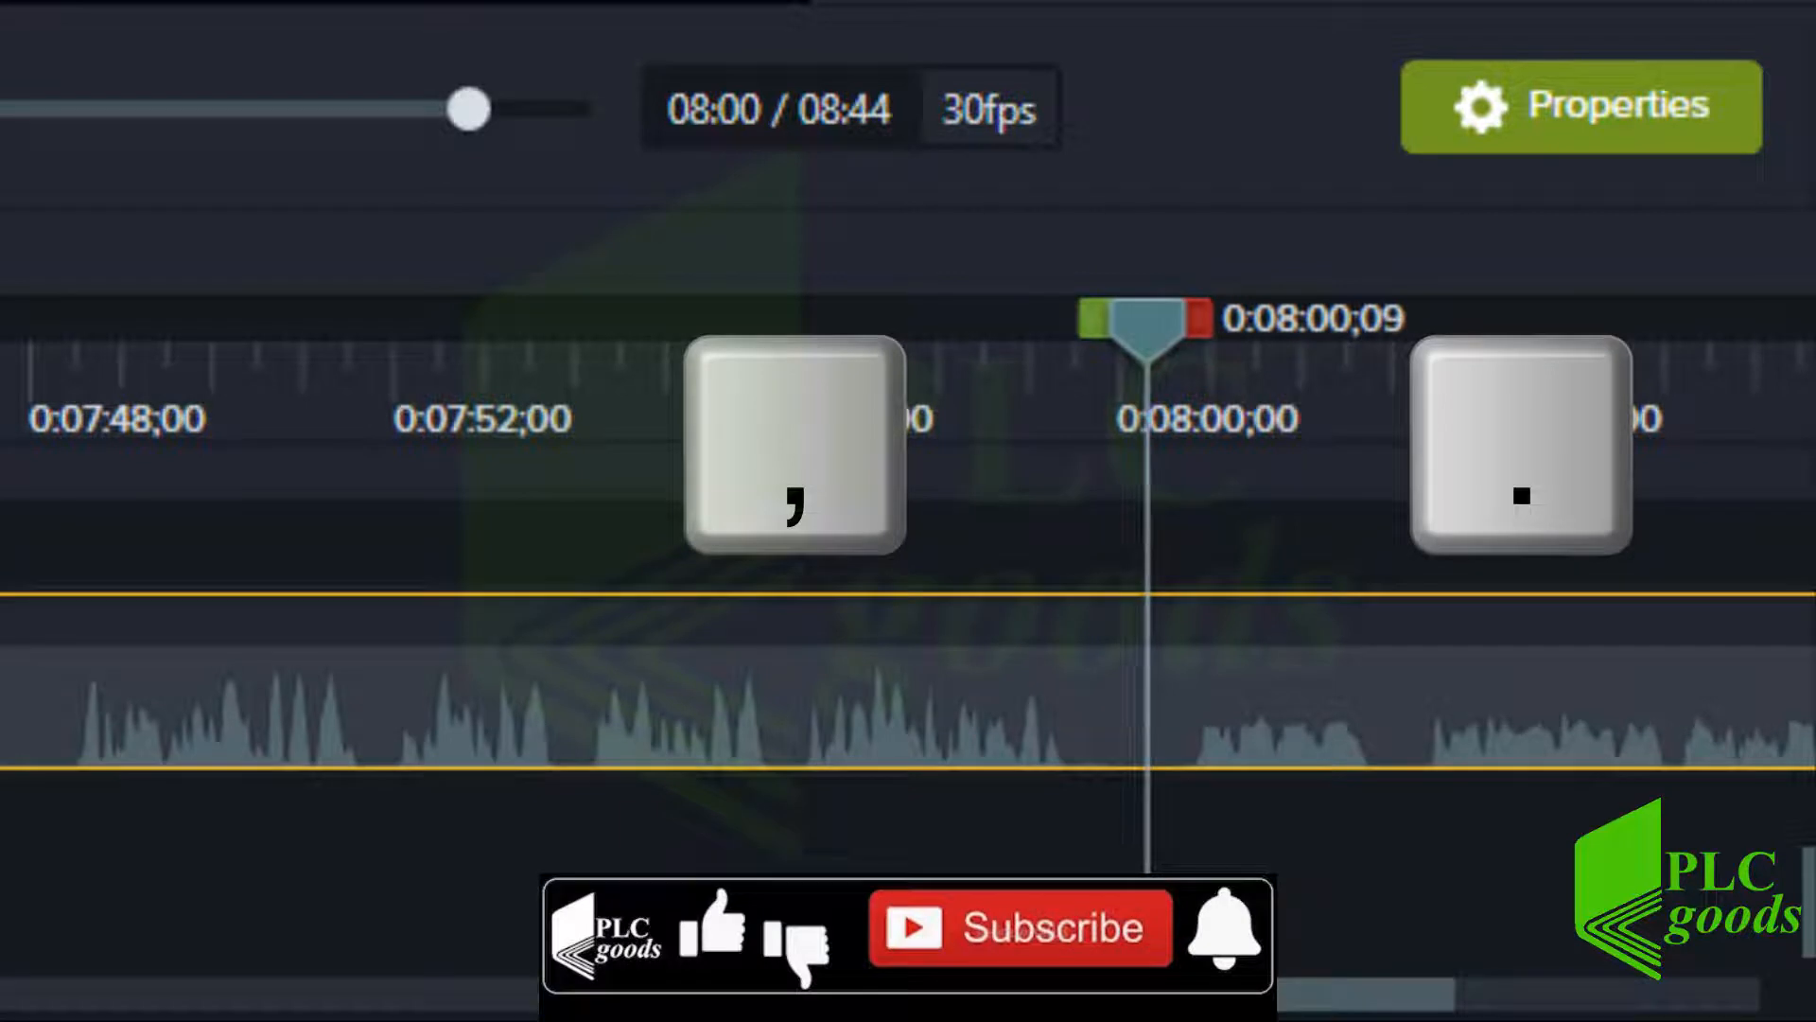
pyautogui.press('.')
pyautogui.press('.')
pyautogui.press('.')
pyautogui.press('.')
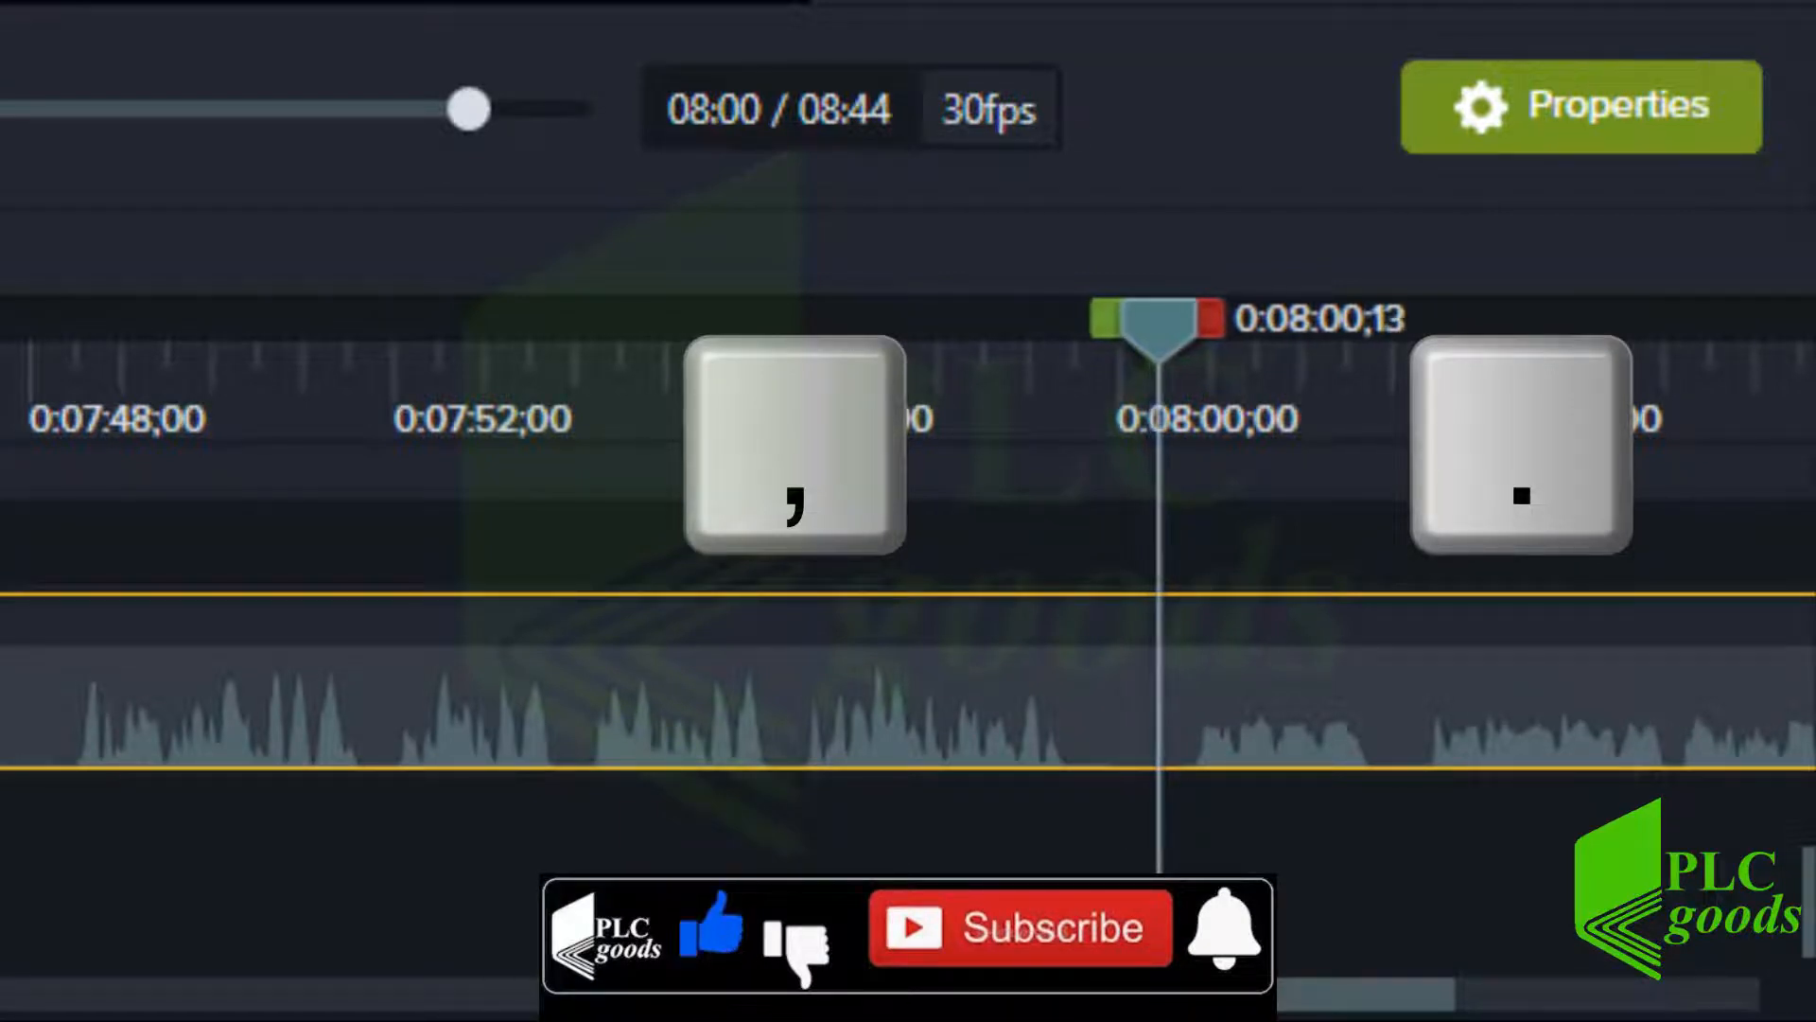
pyautogui.press('.')
pyautogui.press('.')
pyautogui.press('.')
pyautogui.press('.')
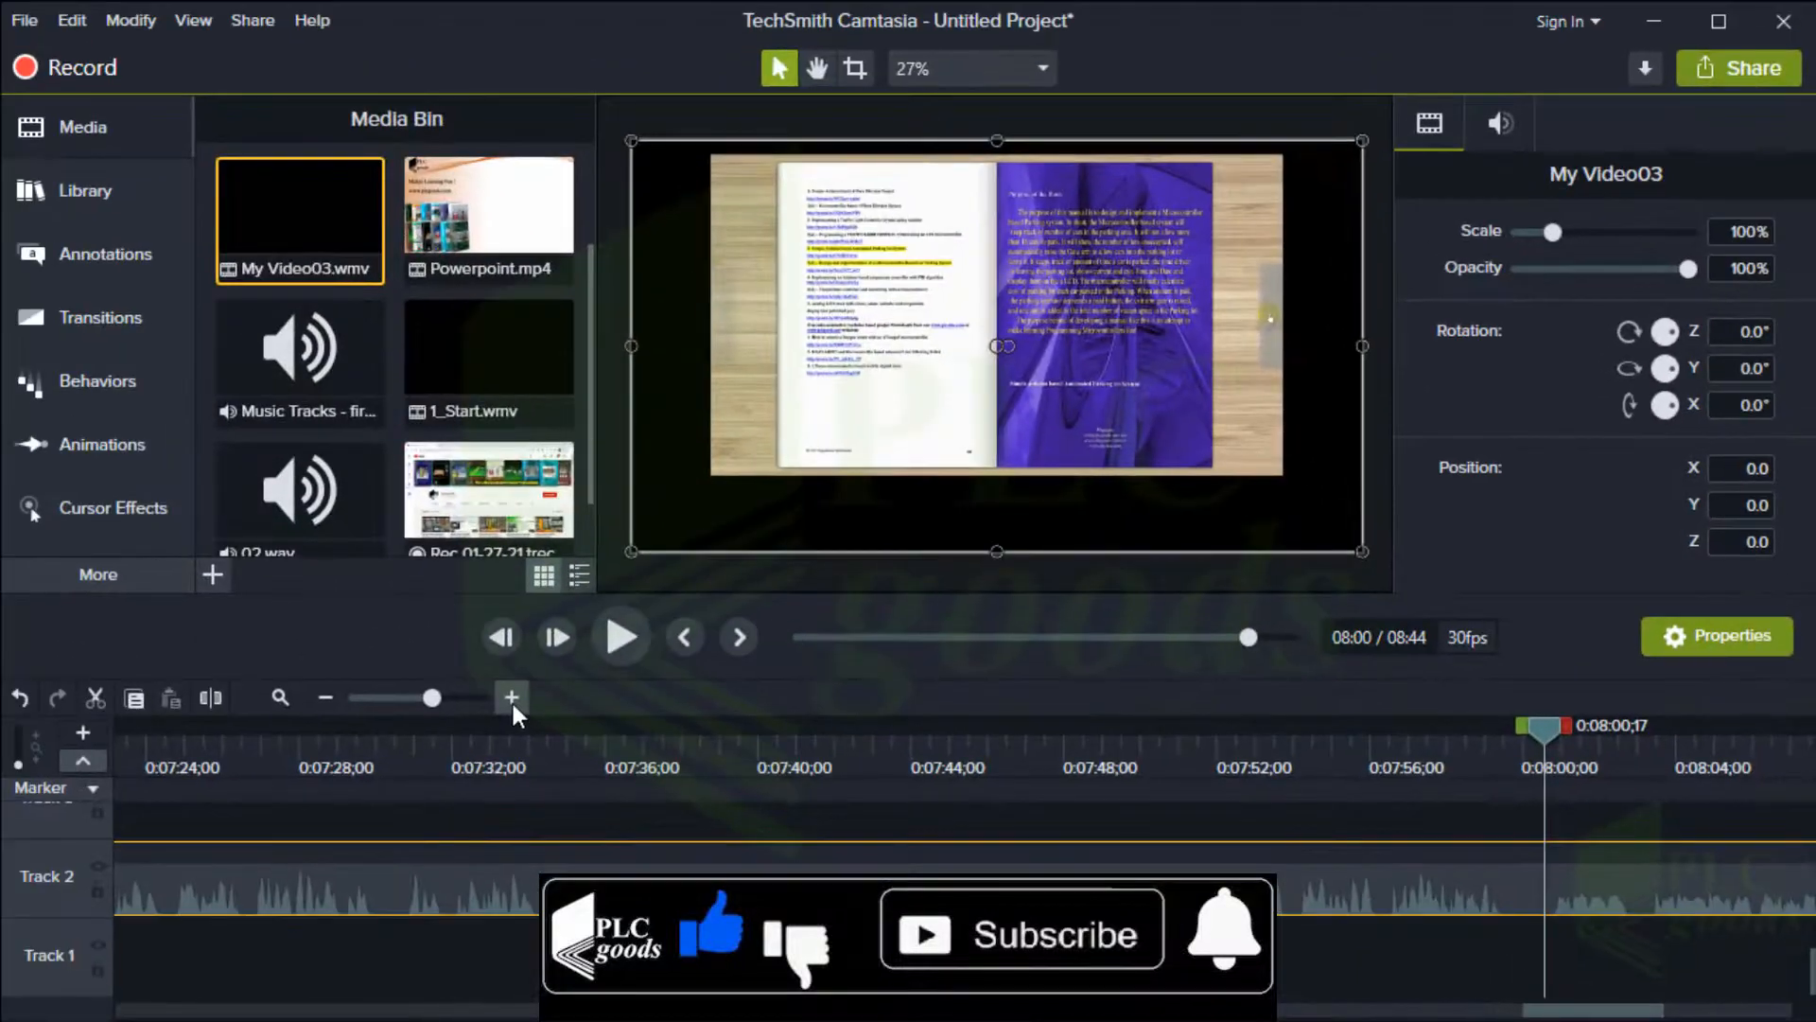
pyautogui.press('.')
pyautogui.press('.')
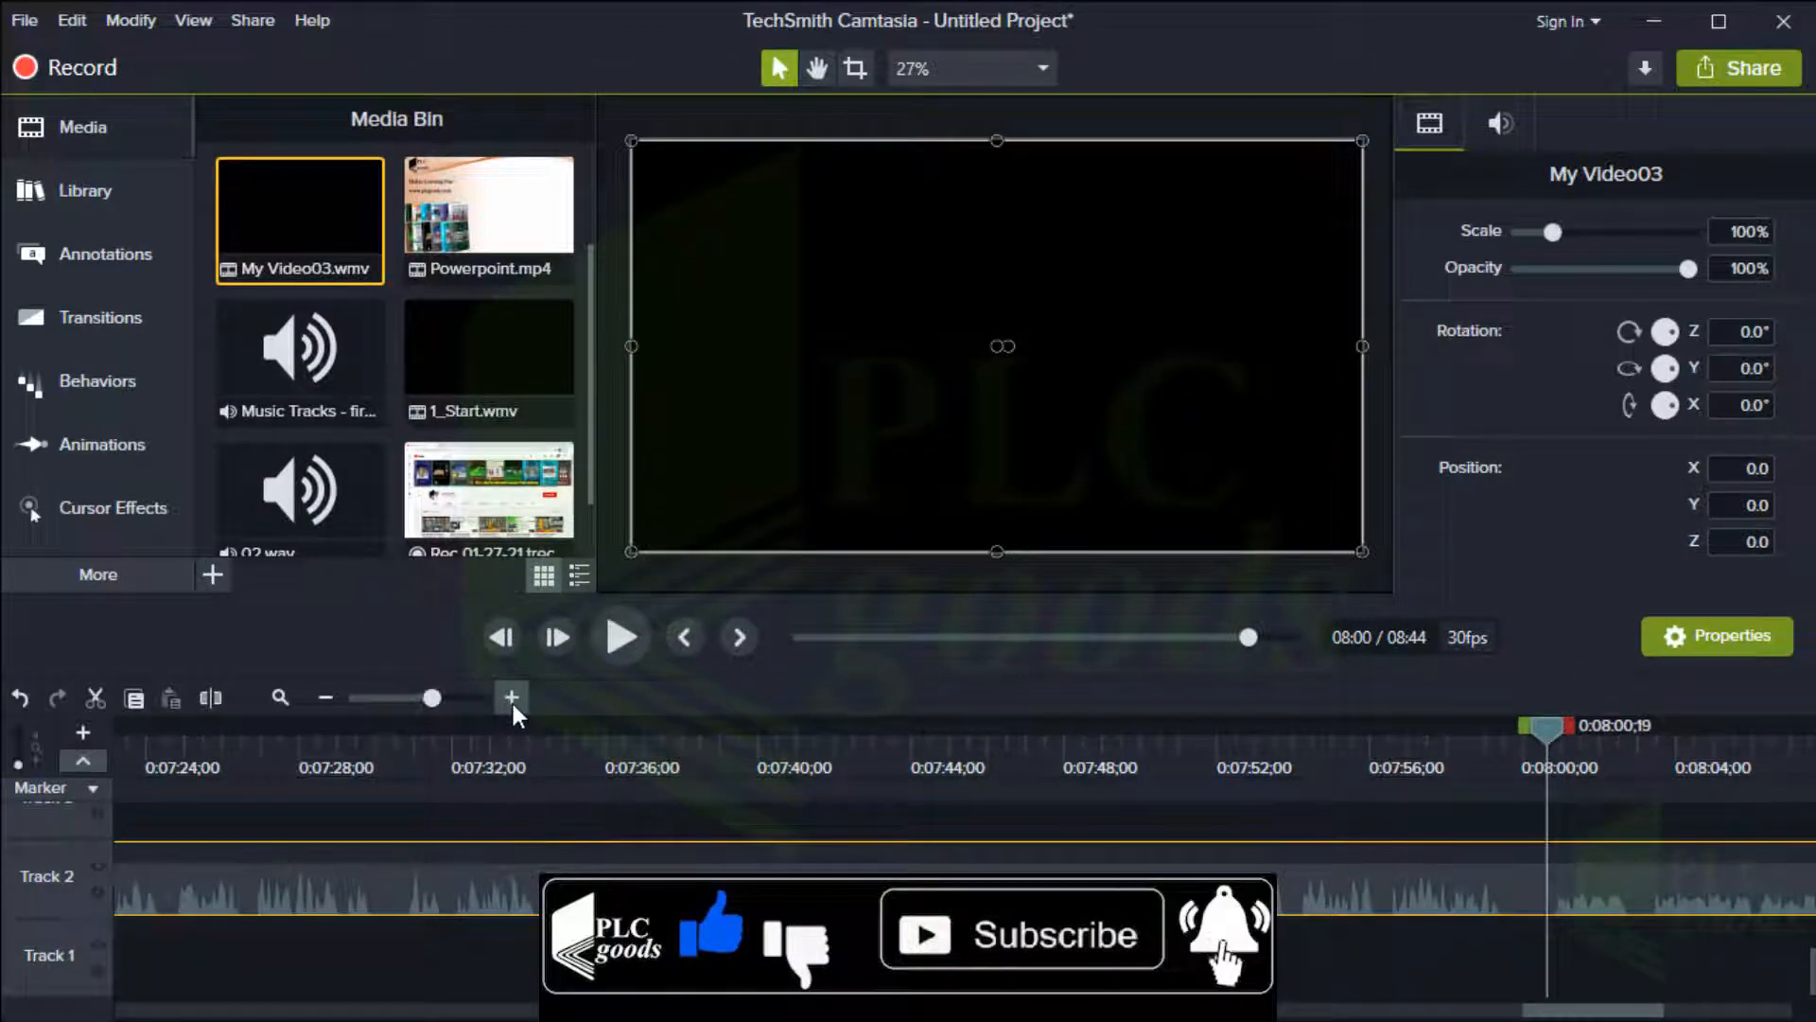
pyautogui.press('.')
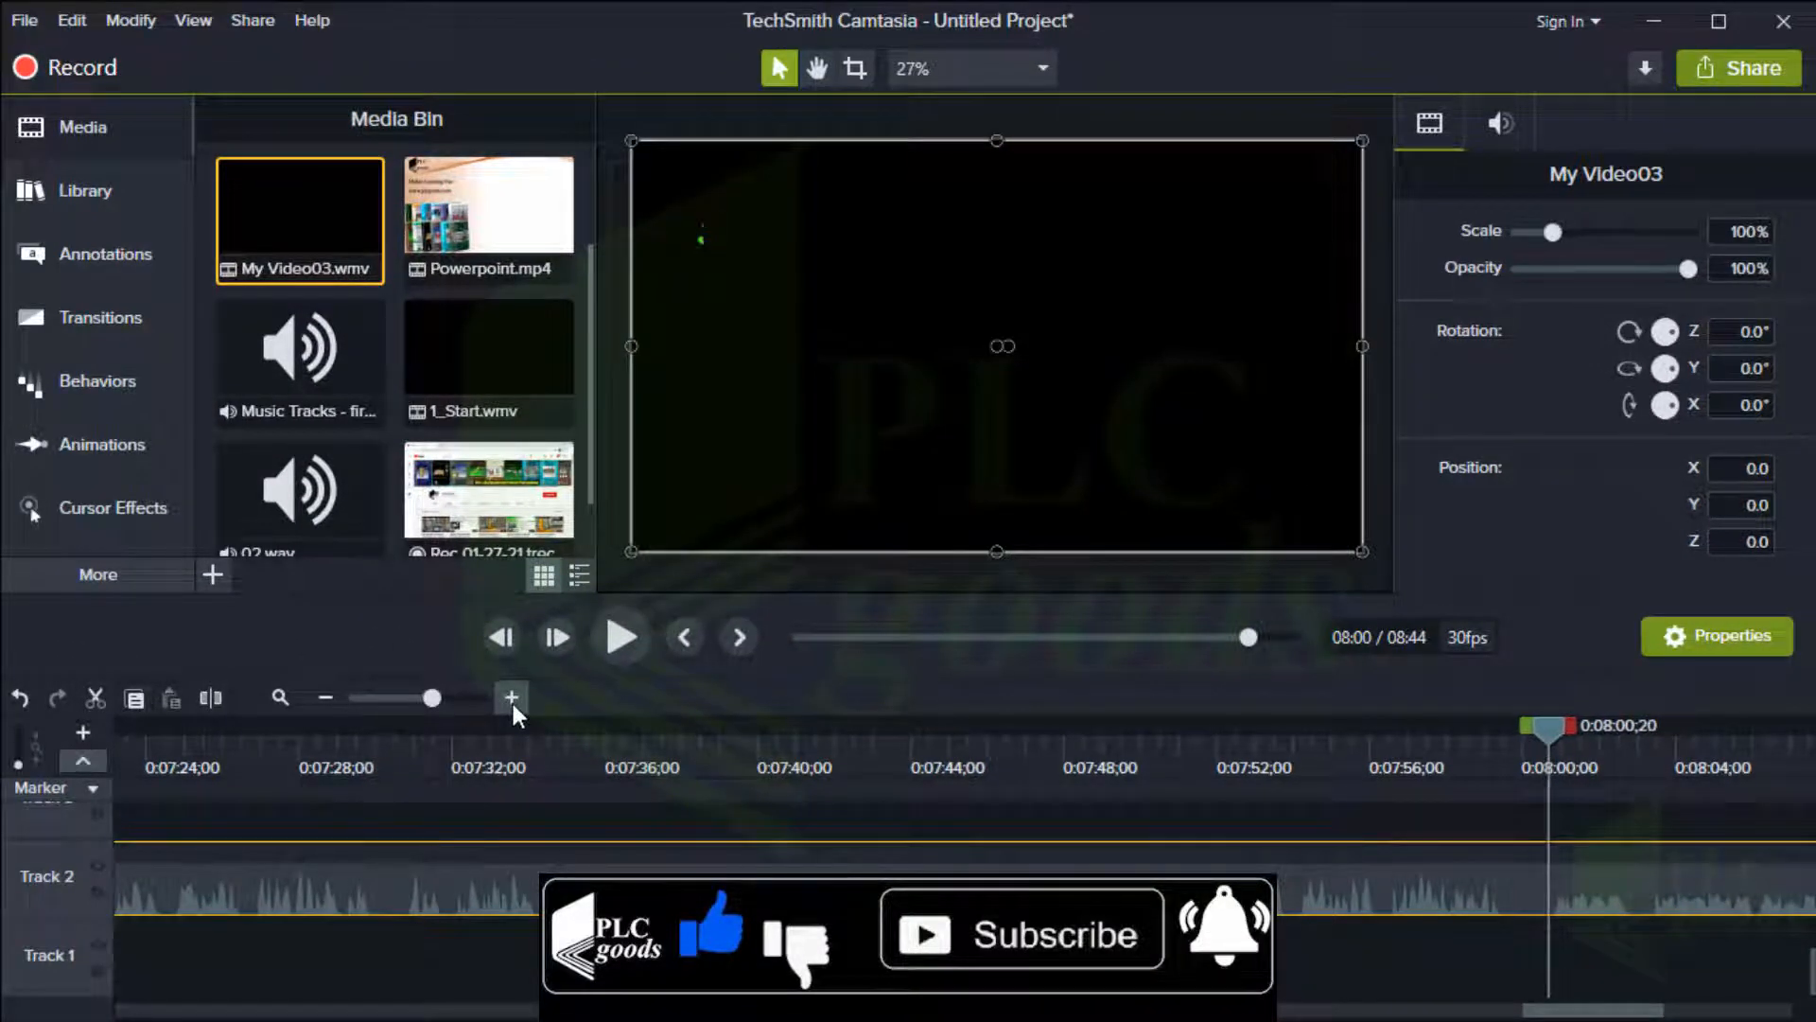
pyautogui.press(',')
pyautogui.click(208, 700)
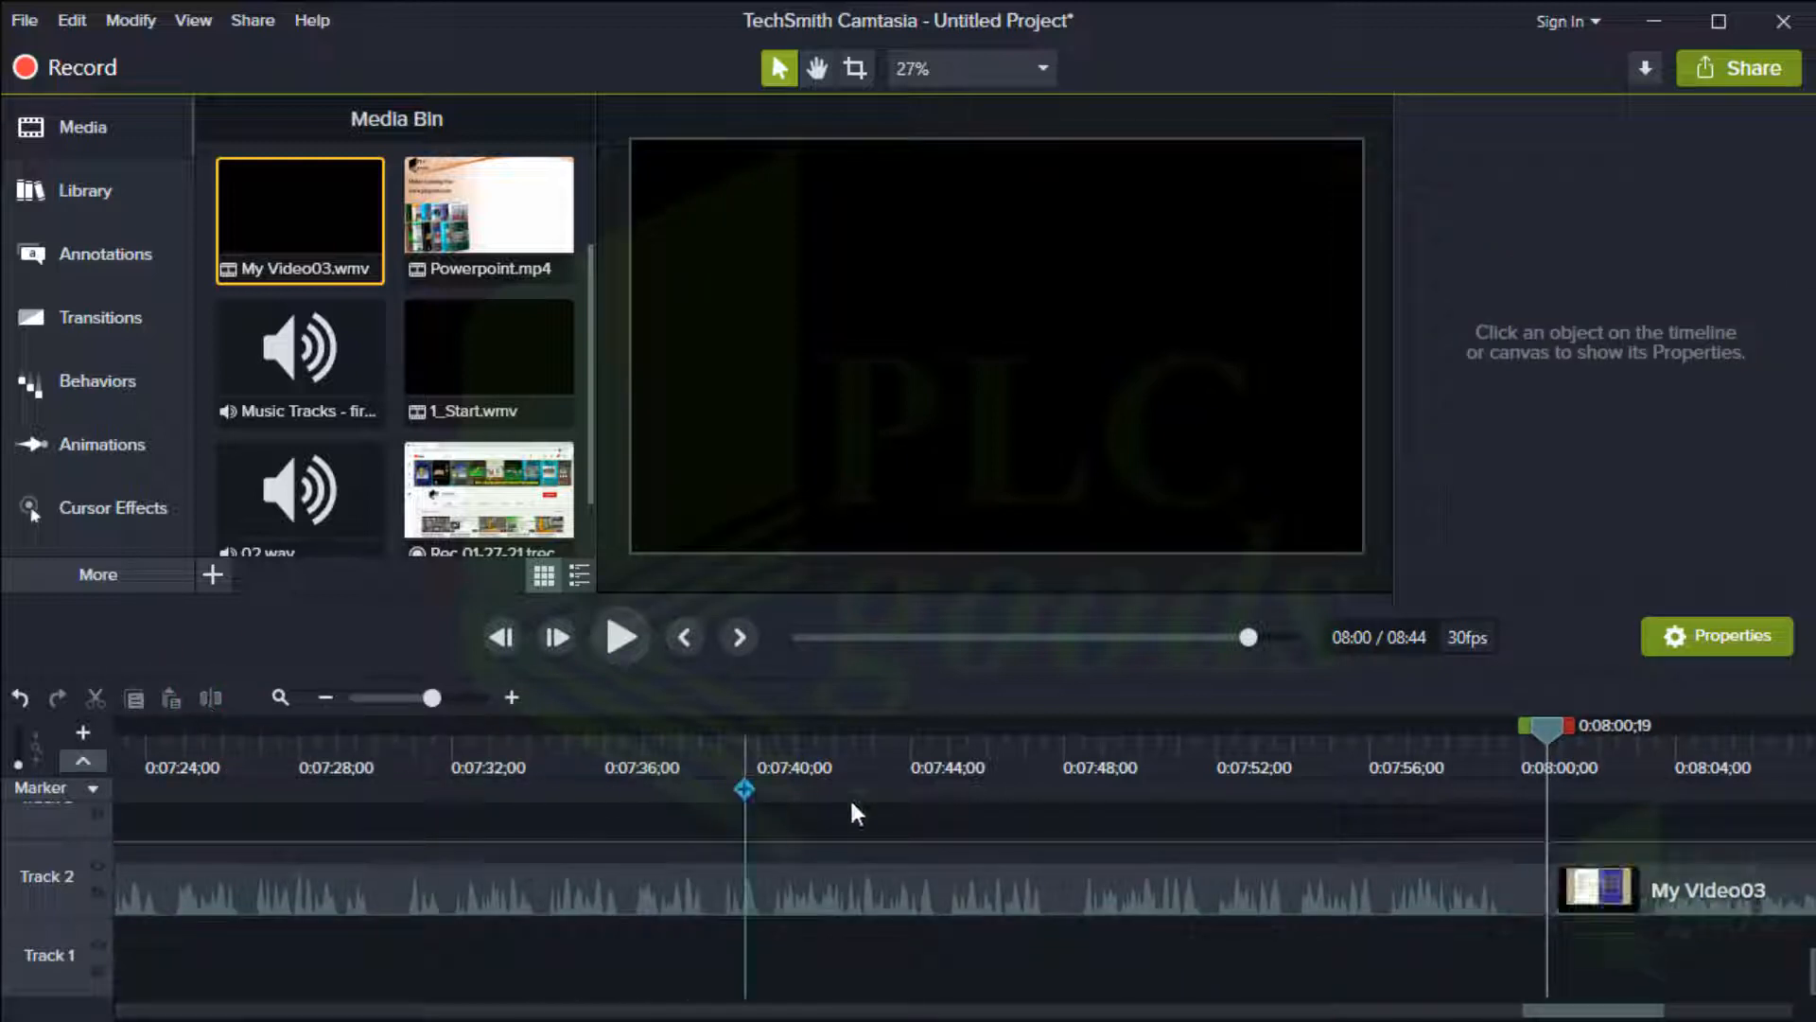
pyautogui.click(1579, 884)
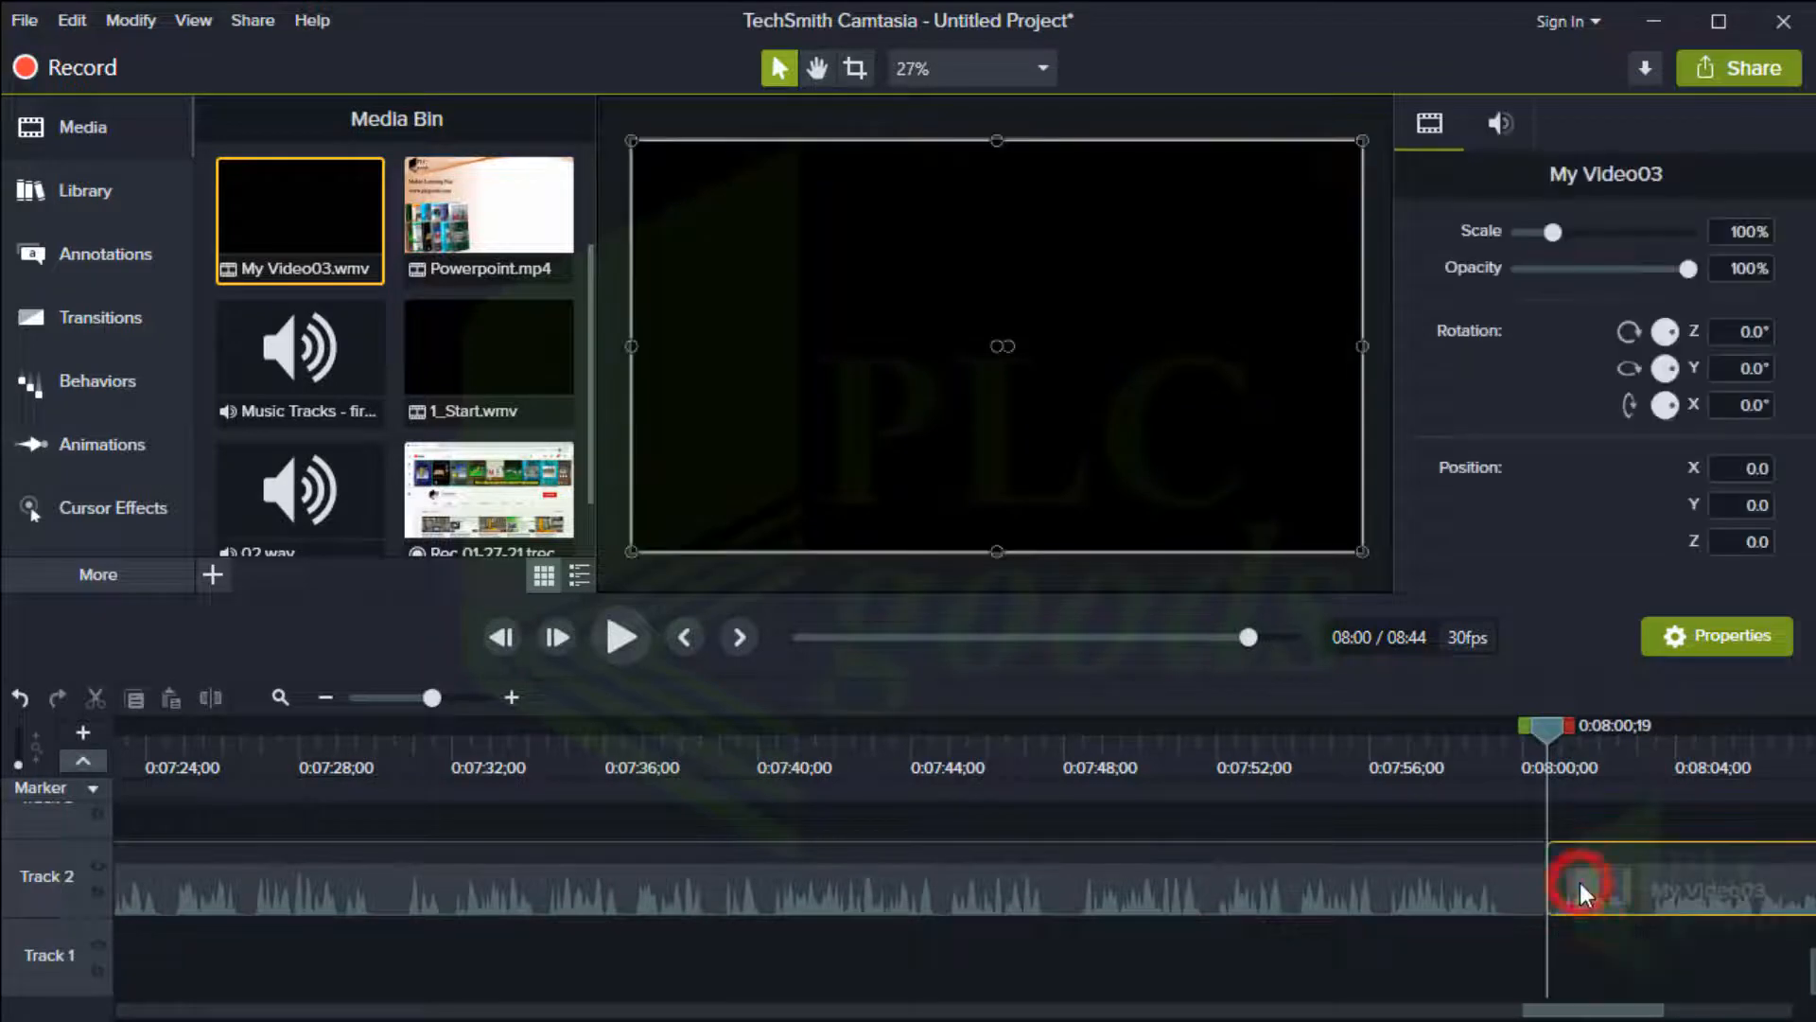
pyautogui.press('Delete')
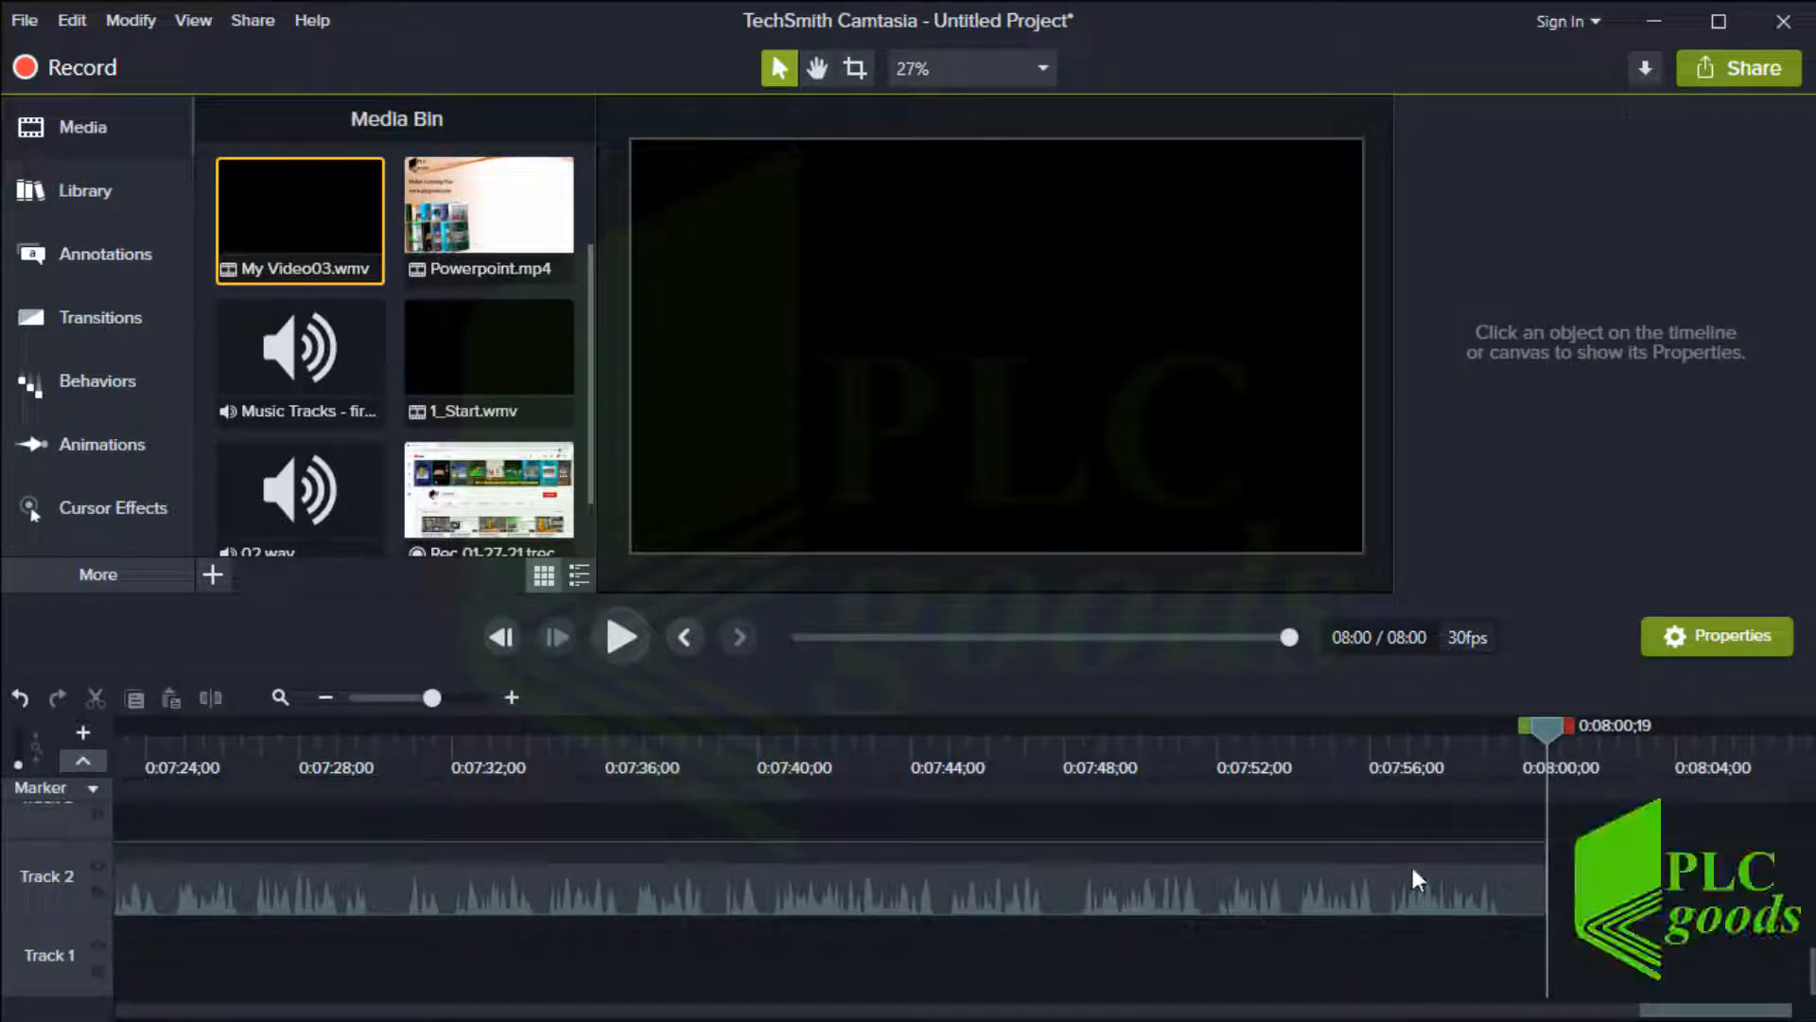
# Add Final_Discription from the E-Book_Files library to Track 2 right after My Video03
pyautogui.click(42, 179)
pyautogui.moveTo(269, 257); pyautogui.dragTo(1542, 897)
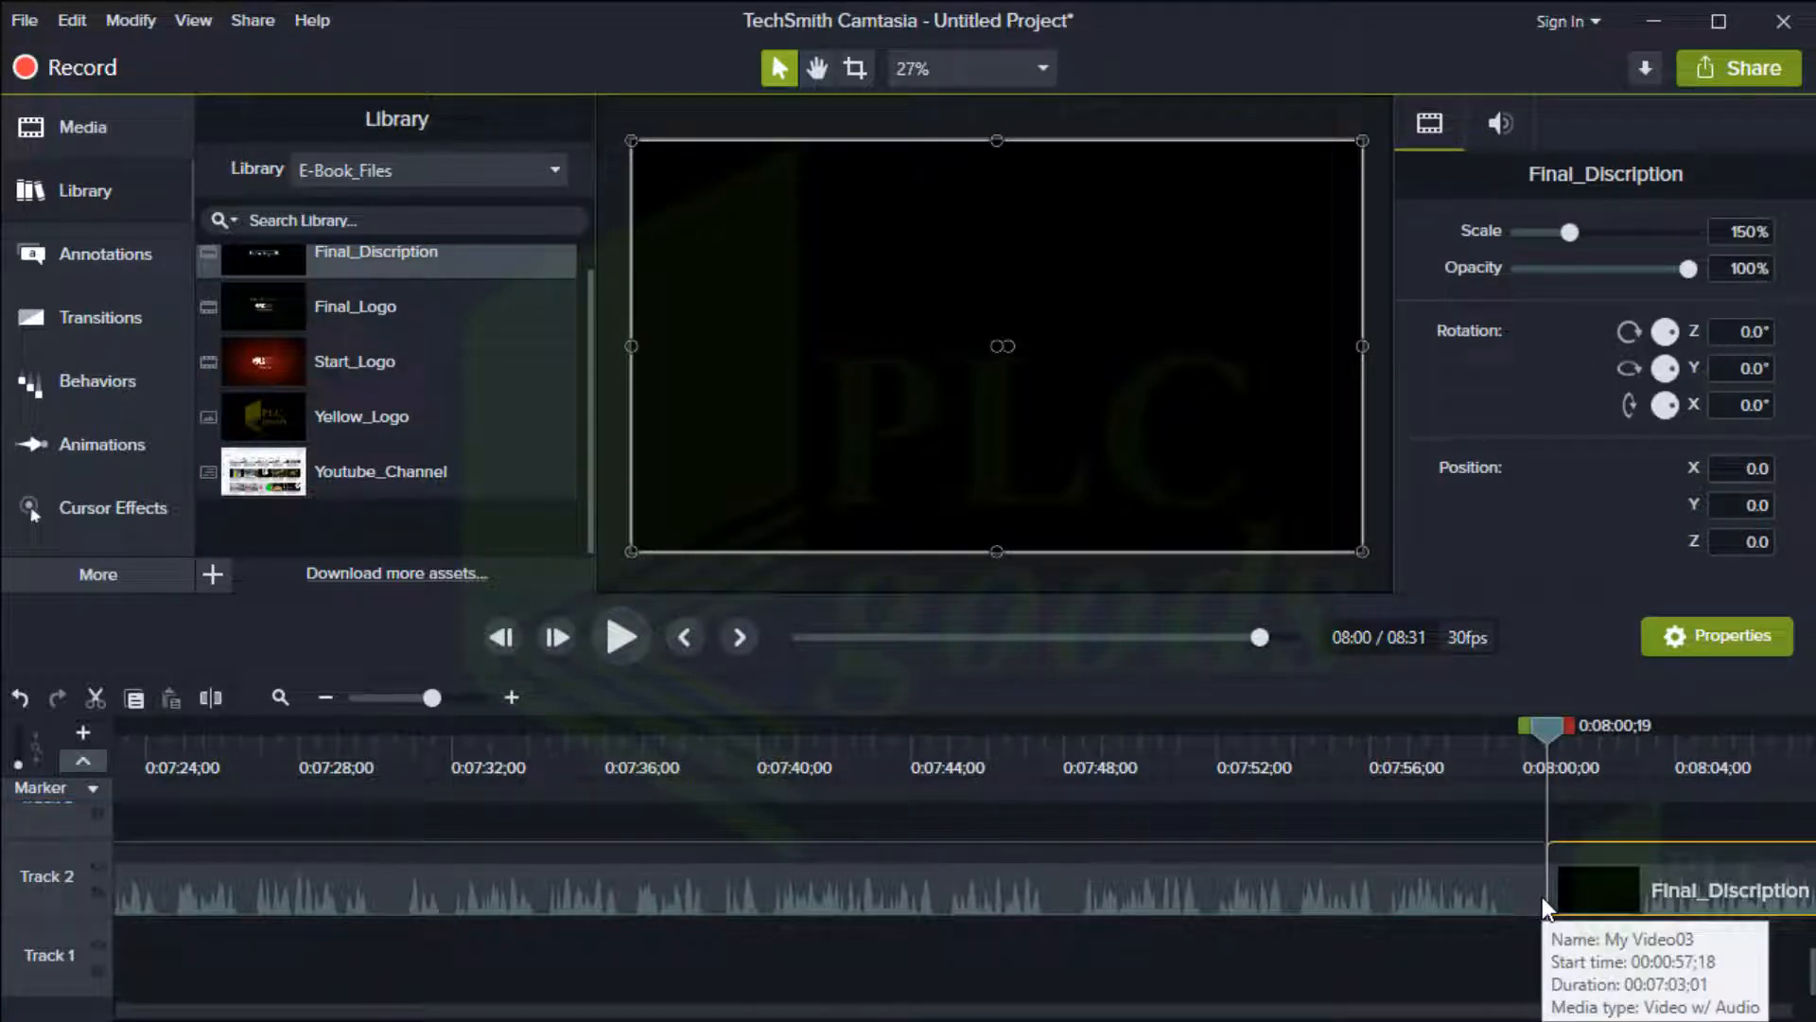
pyautogui.moveTo(1551, 746); pyautogui.dragTo(1580, 746)
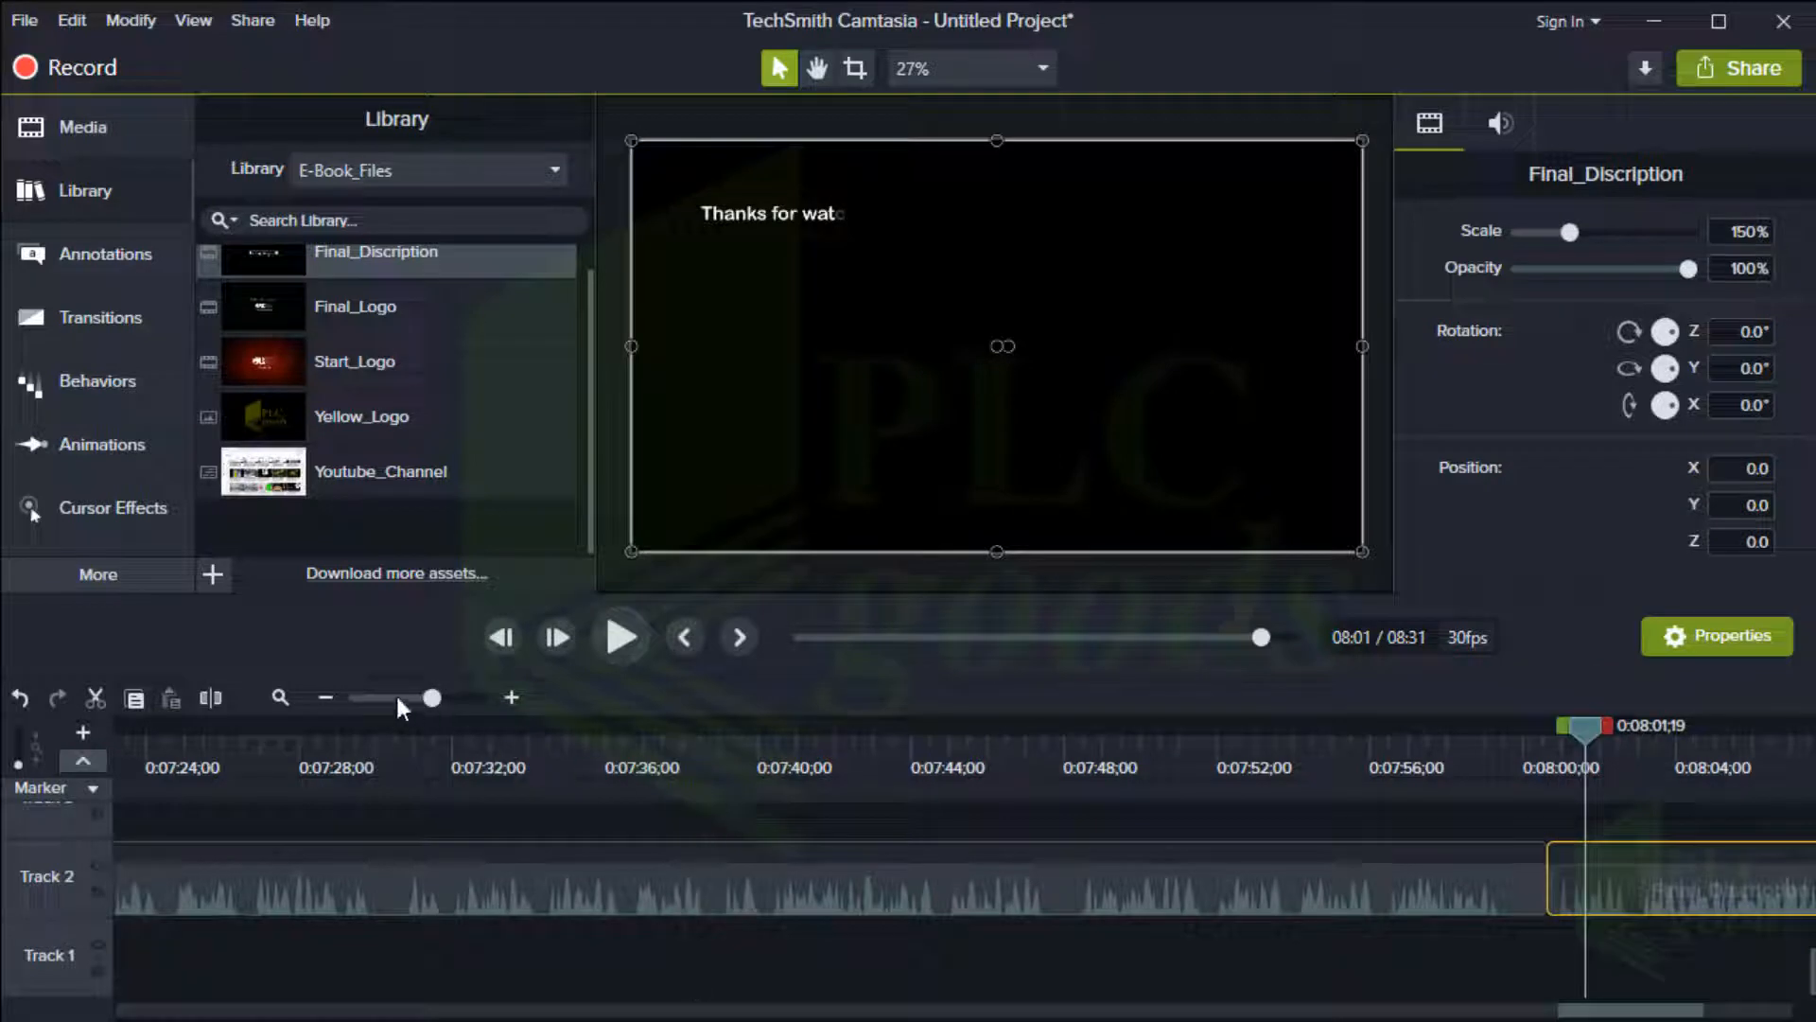
# Add Final_Logo from the library to Track 2 after Final_Discription and scrub into it
pyautogui.click(326, 697)
pyautogui.click(326, 697)
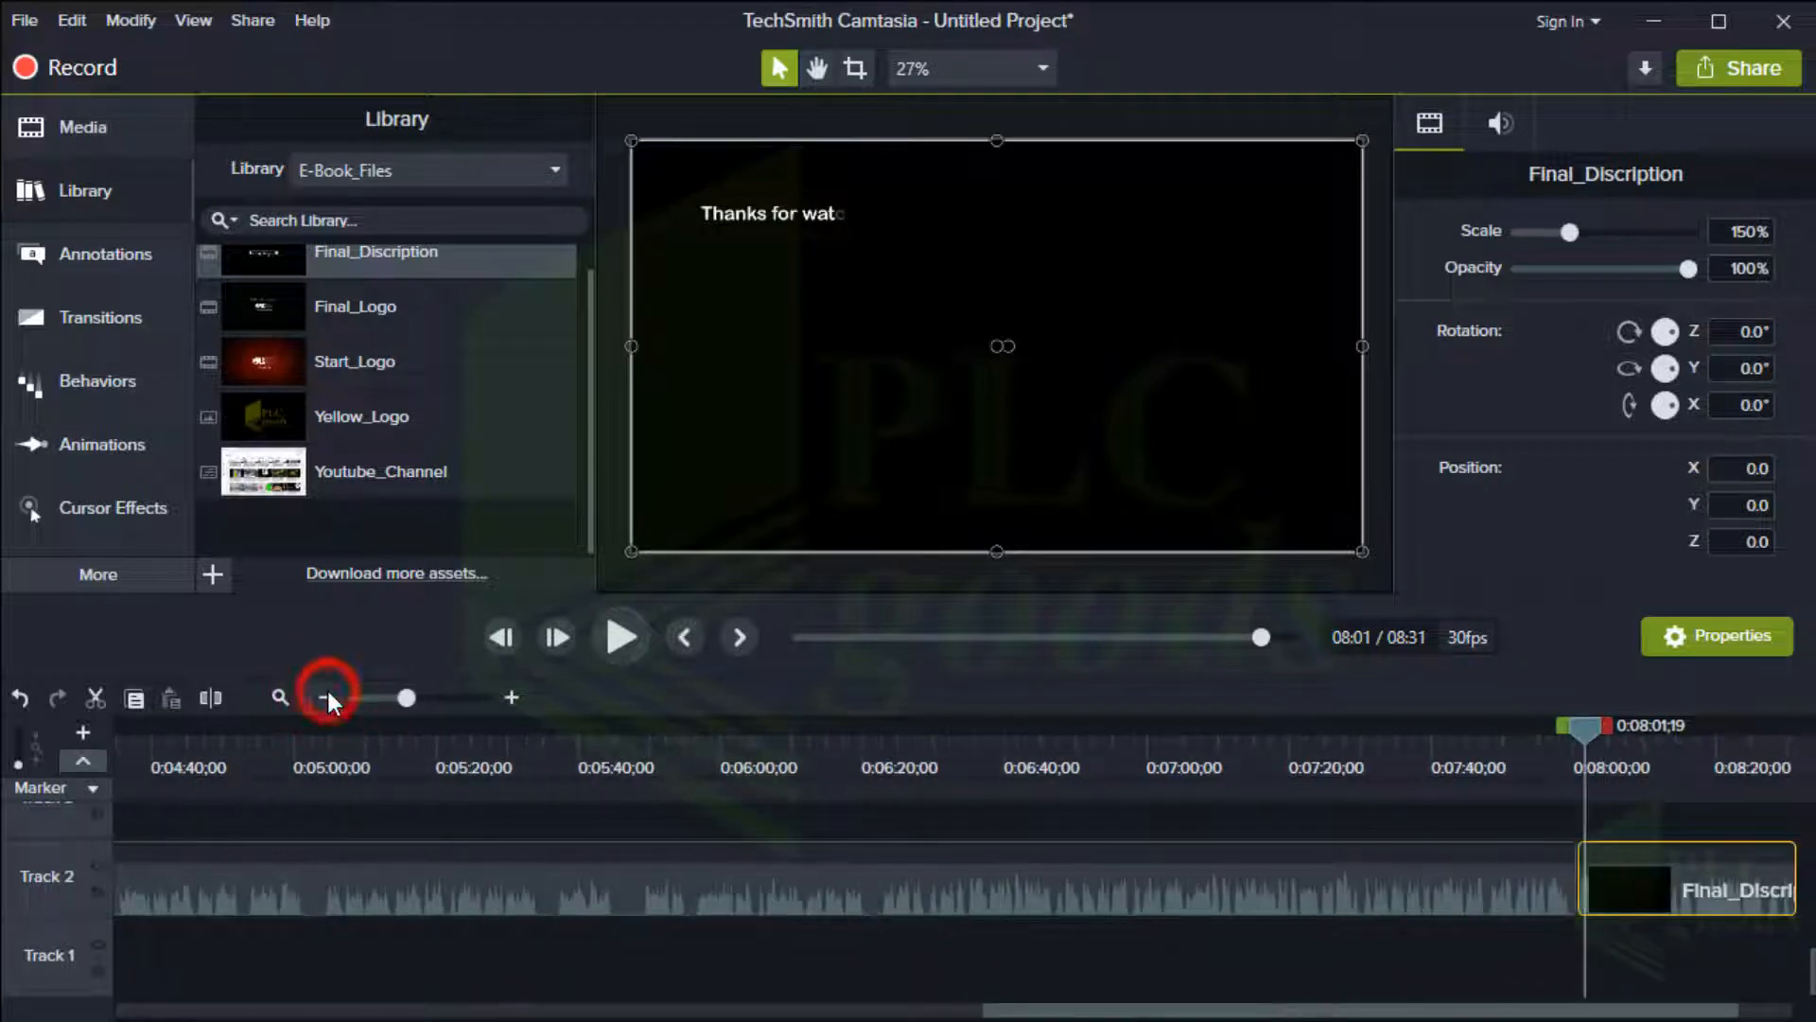
pyautogui.click(326, 697)
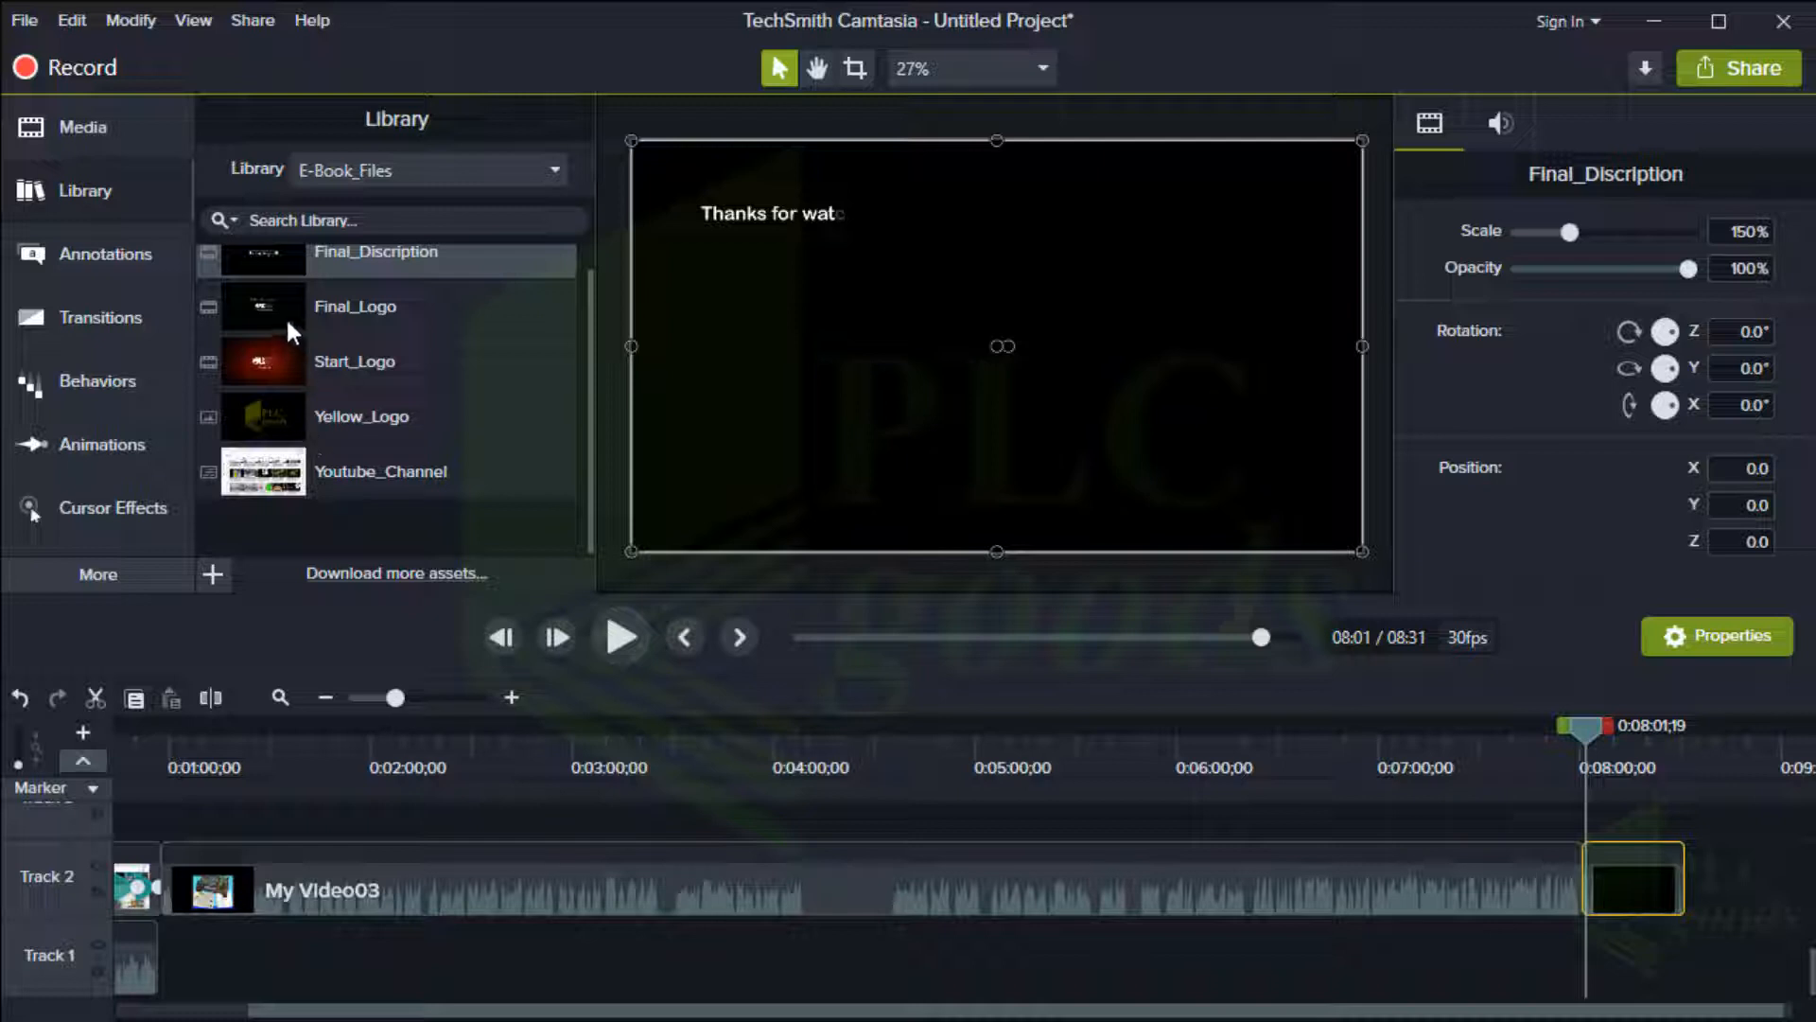
pyautogui.moveTo(286, 316); pyautogui.dragTo(1688, 894)
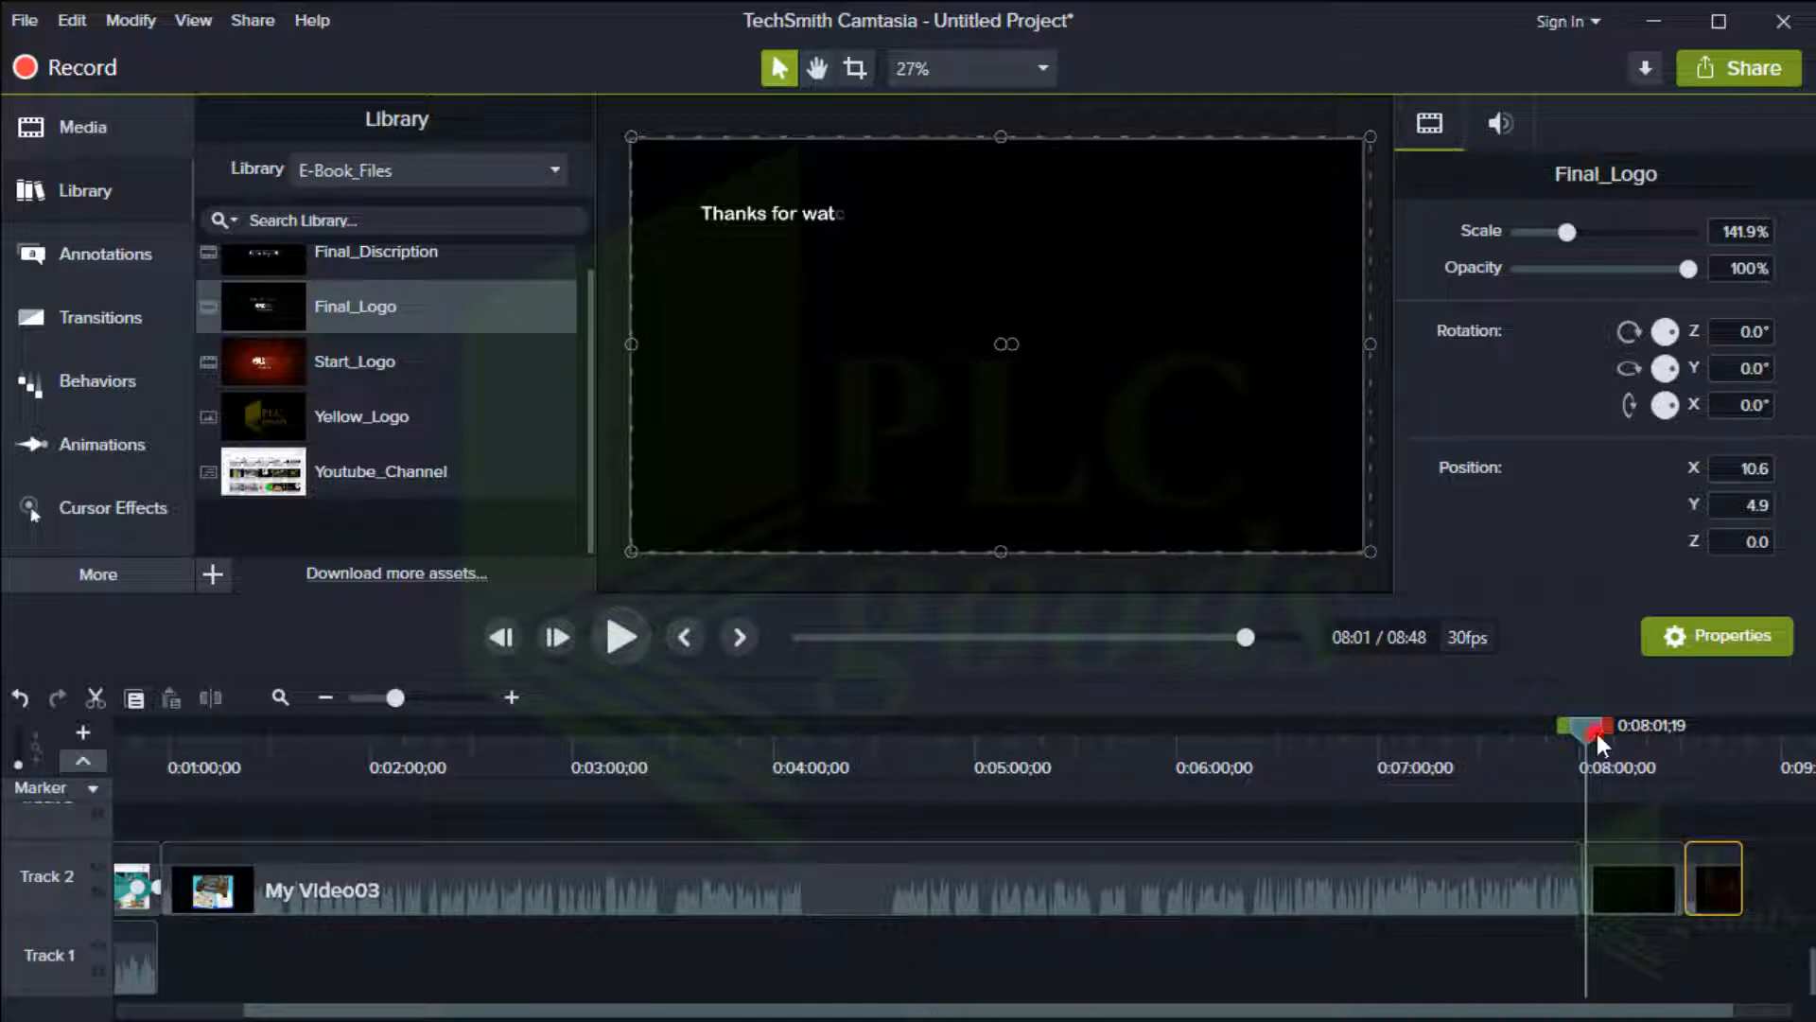
pyautogui.moveTo(1597, 734); pyautogui.dragTo(1721, 760)
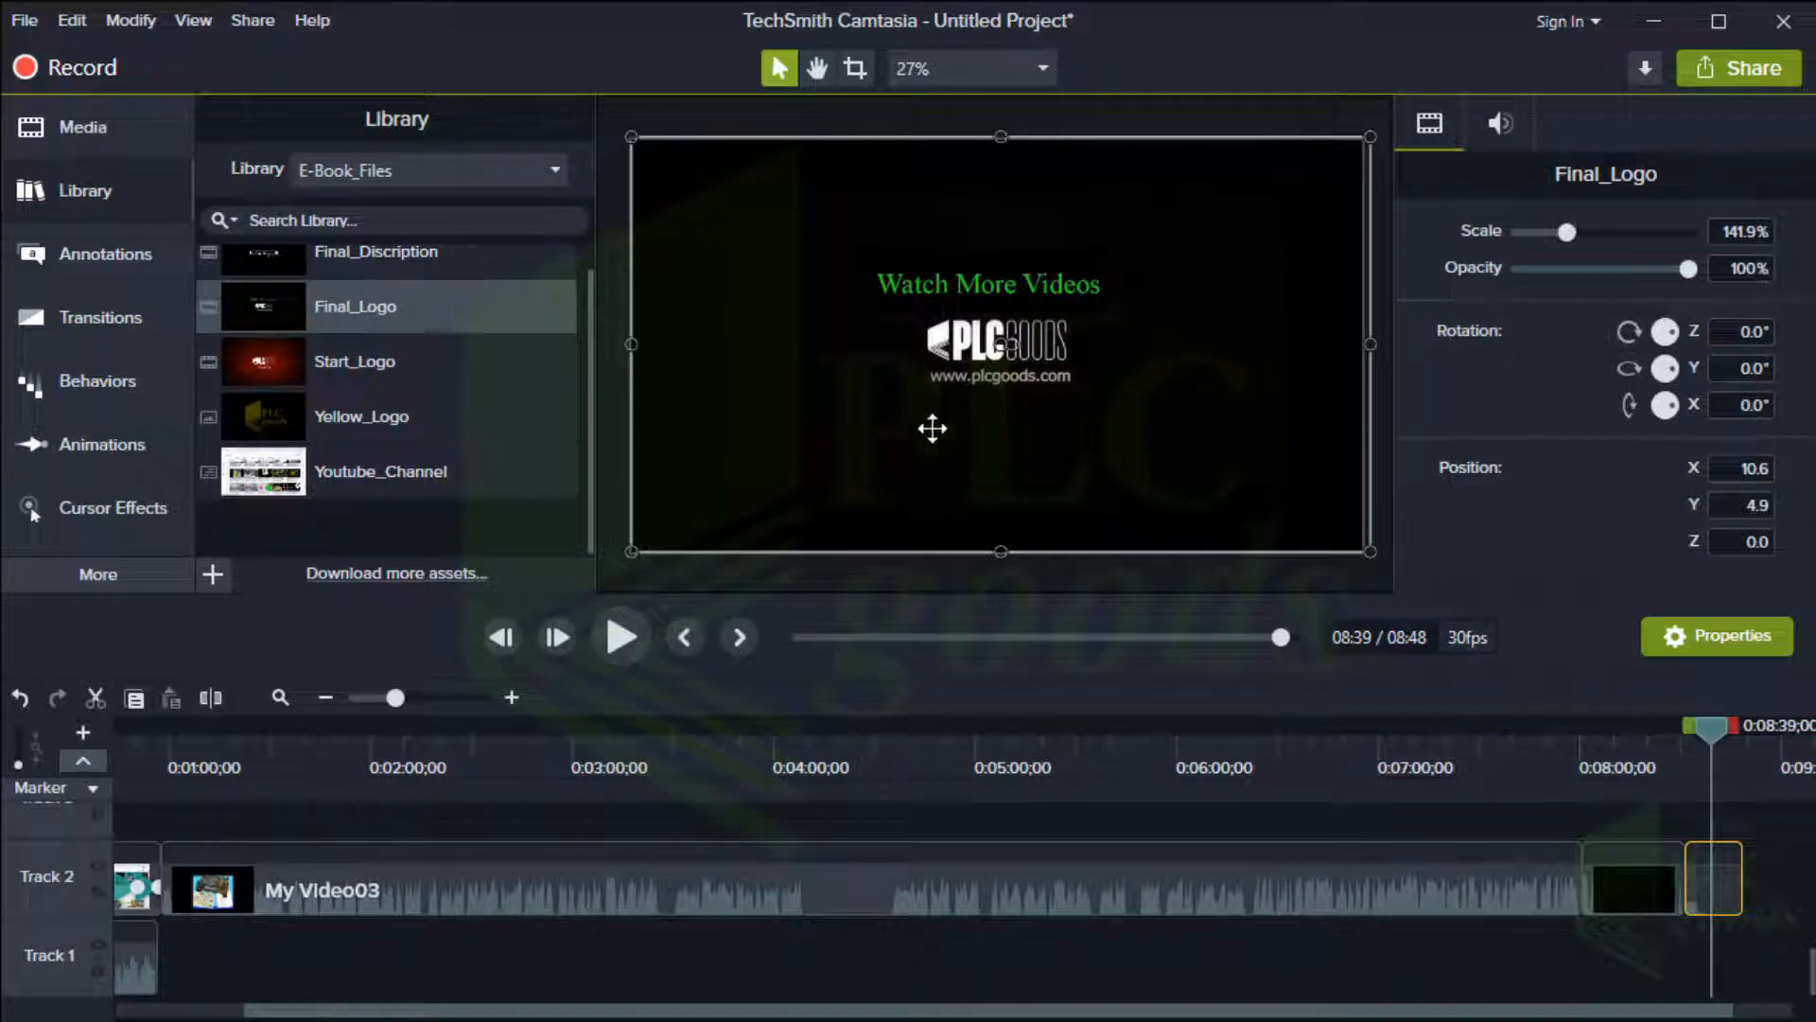
# Switch to the Camtasia 2019 library and search it for car
pyautogui.click(371, 175)
pyautogui.click(338, 235)
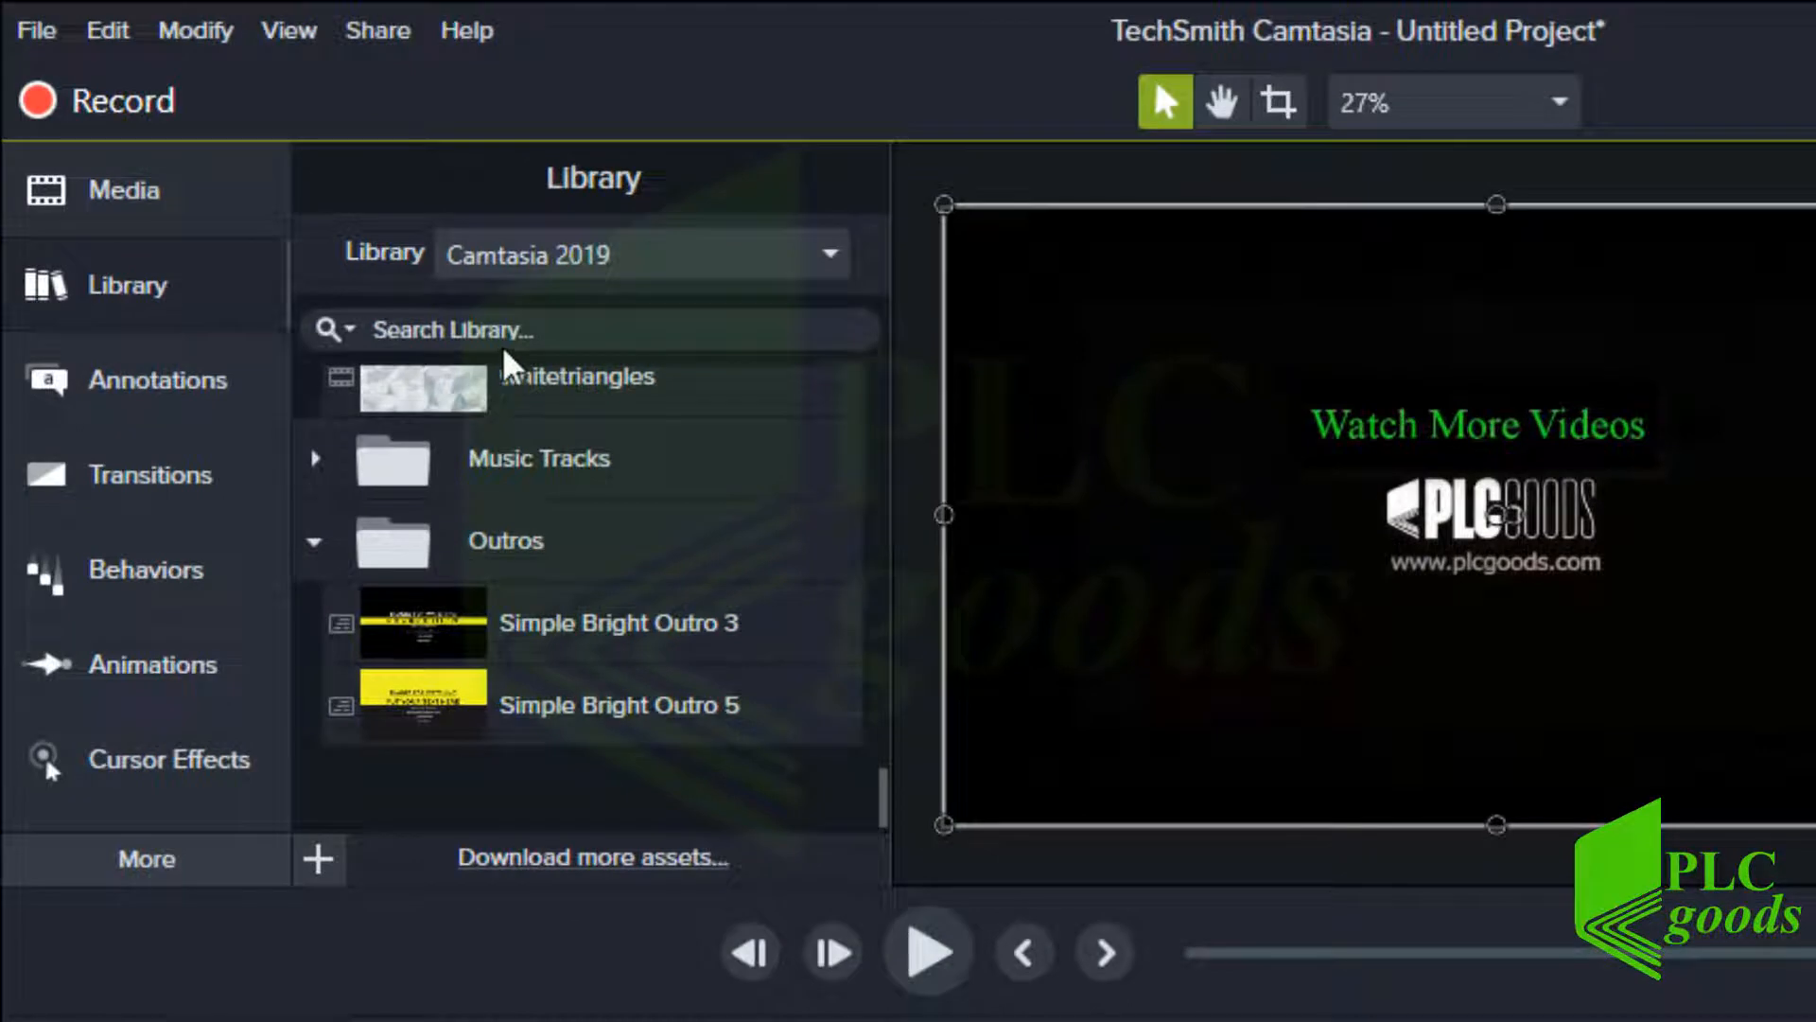
pyautogui.click(504, 348)
pyautogui.write('ca')
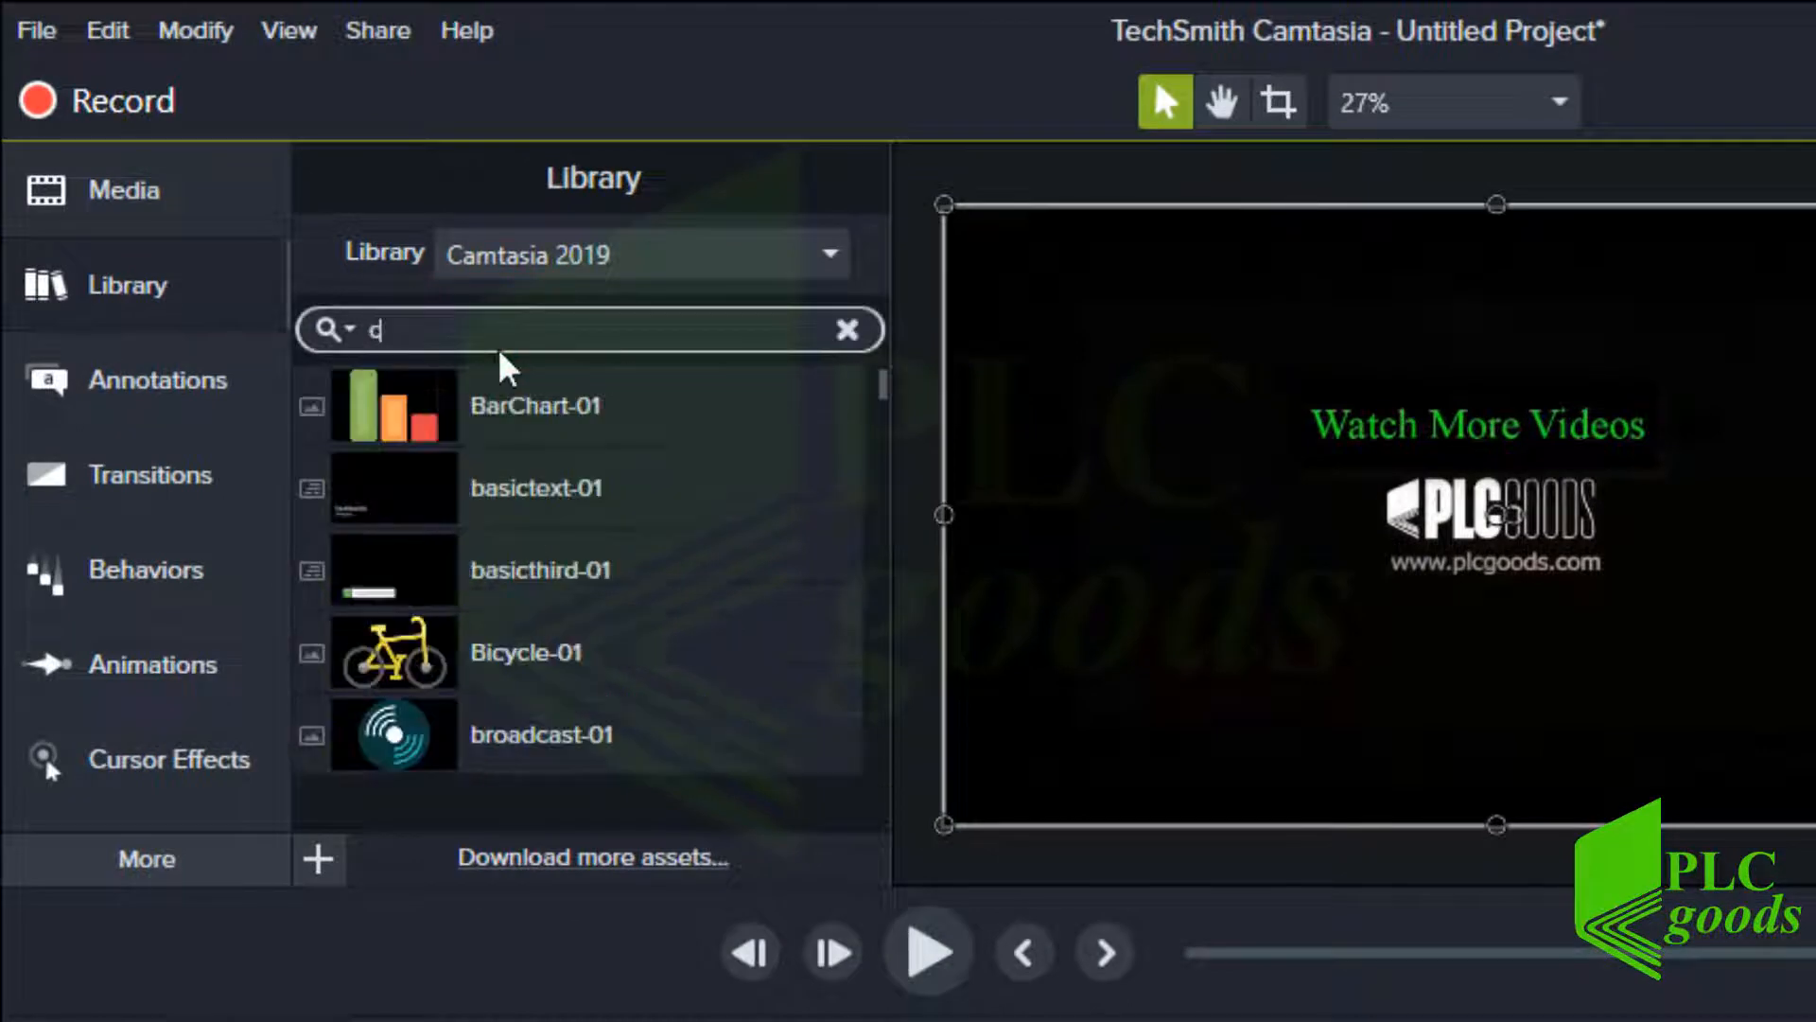
pyautogui.write('l')
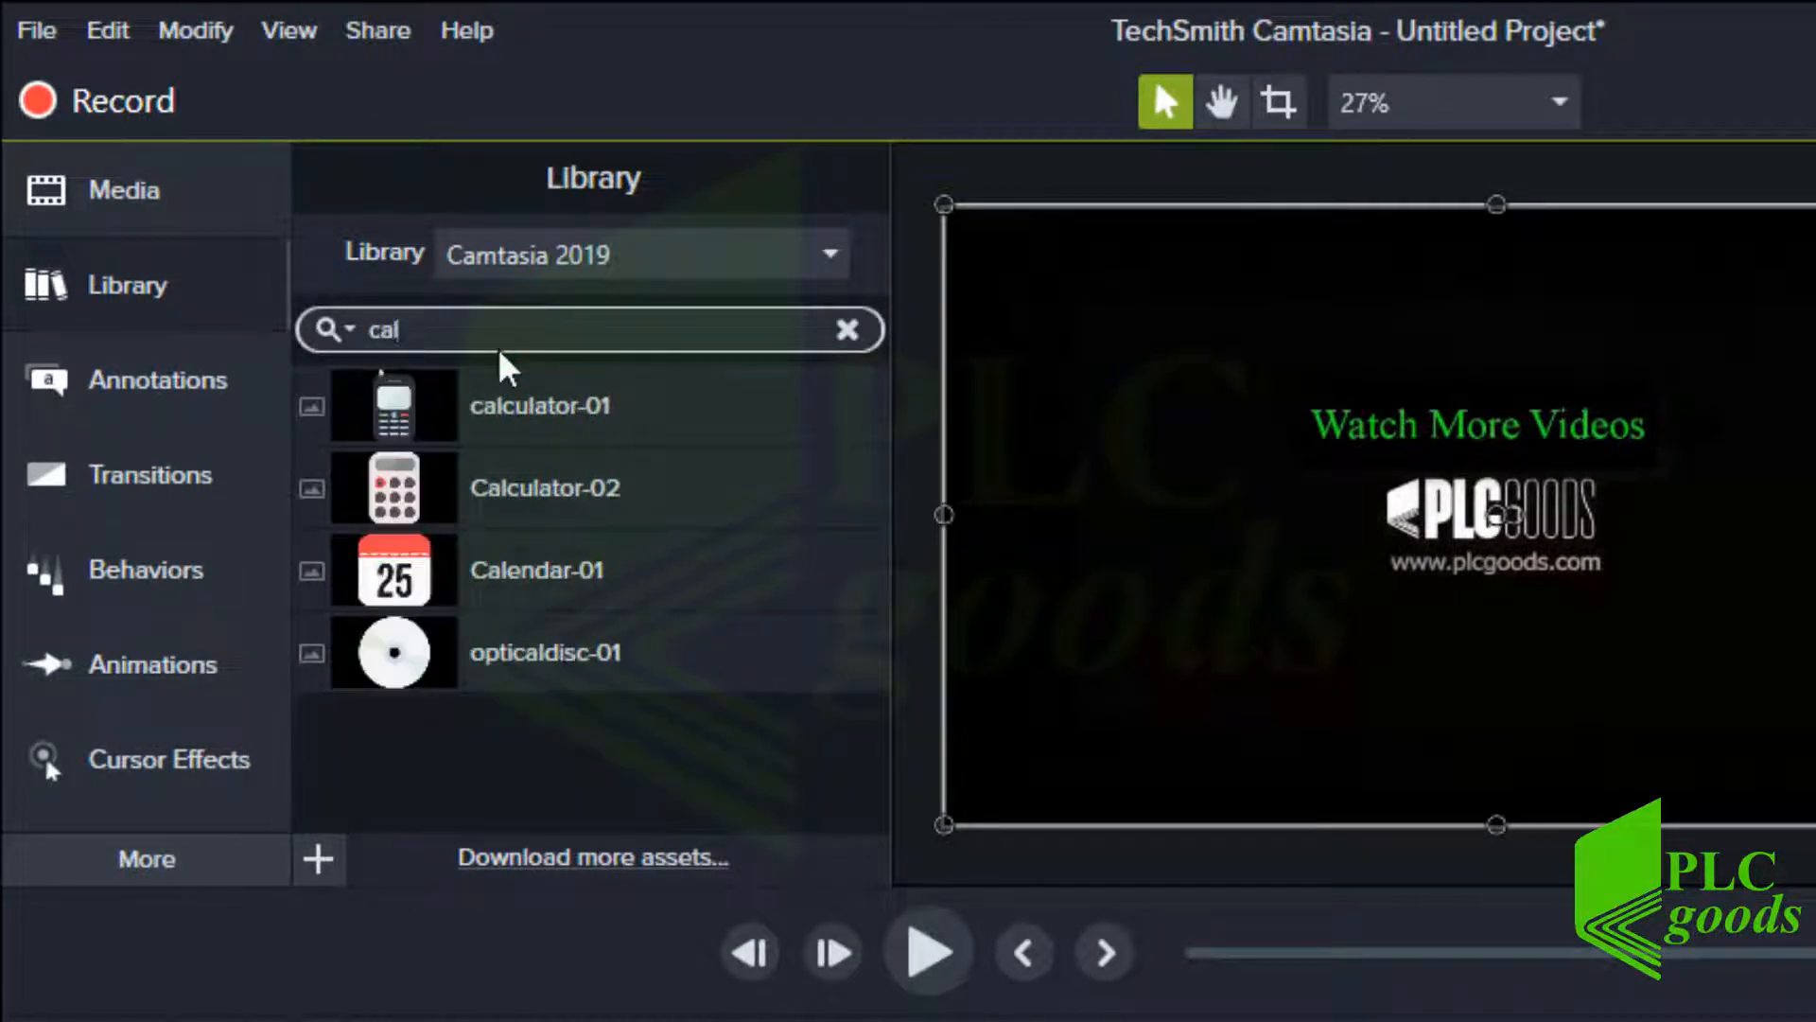
pyautogui.write('c')
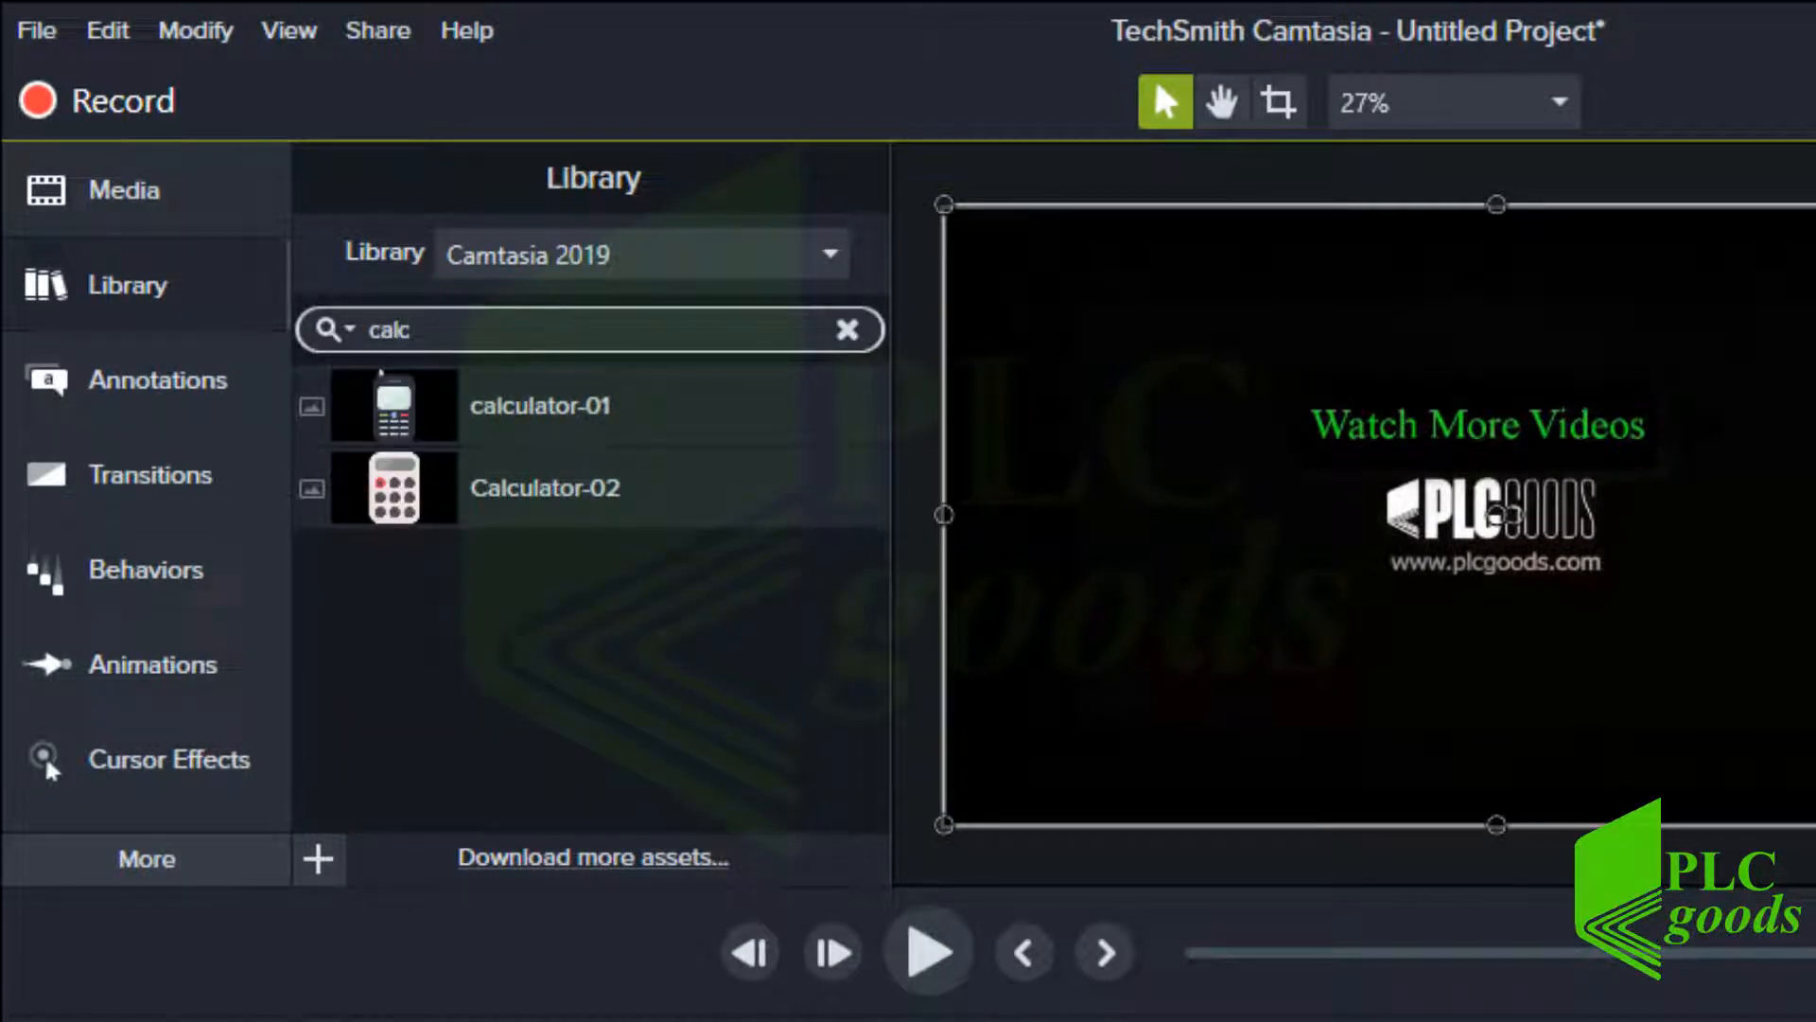
pyautogui.press('BackSpace')
pyautogui.press('BackSpace')
pyautogui.press('BackSpace')
pyautogui.press('BackSpace')
pyautogui.write('ca')
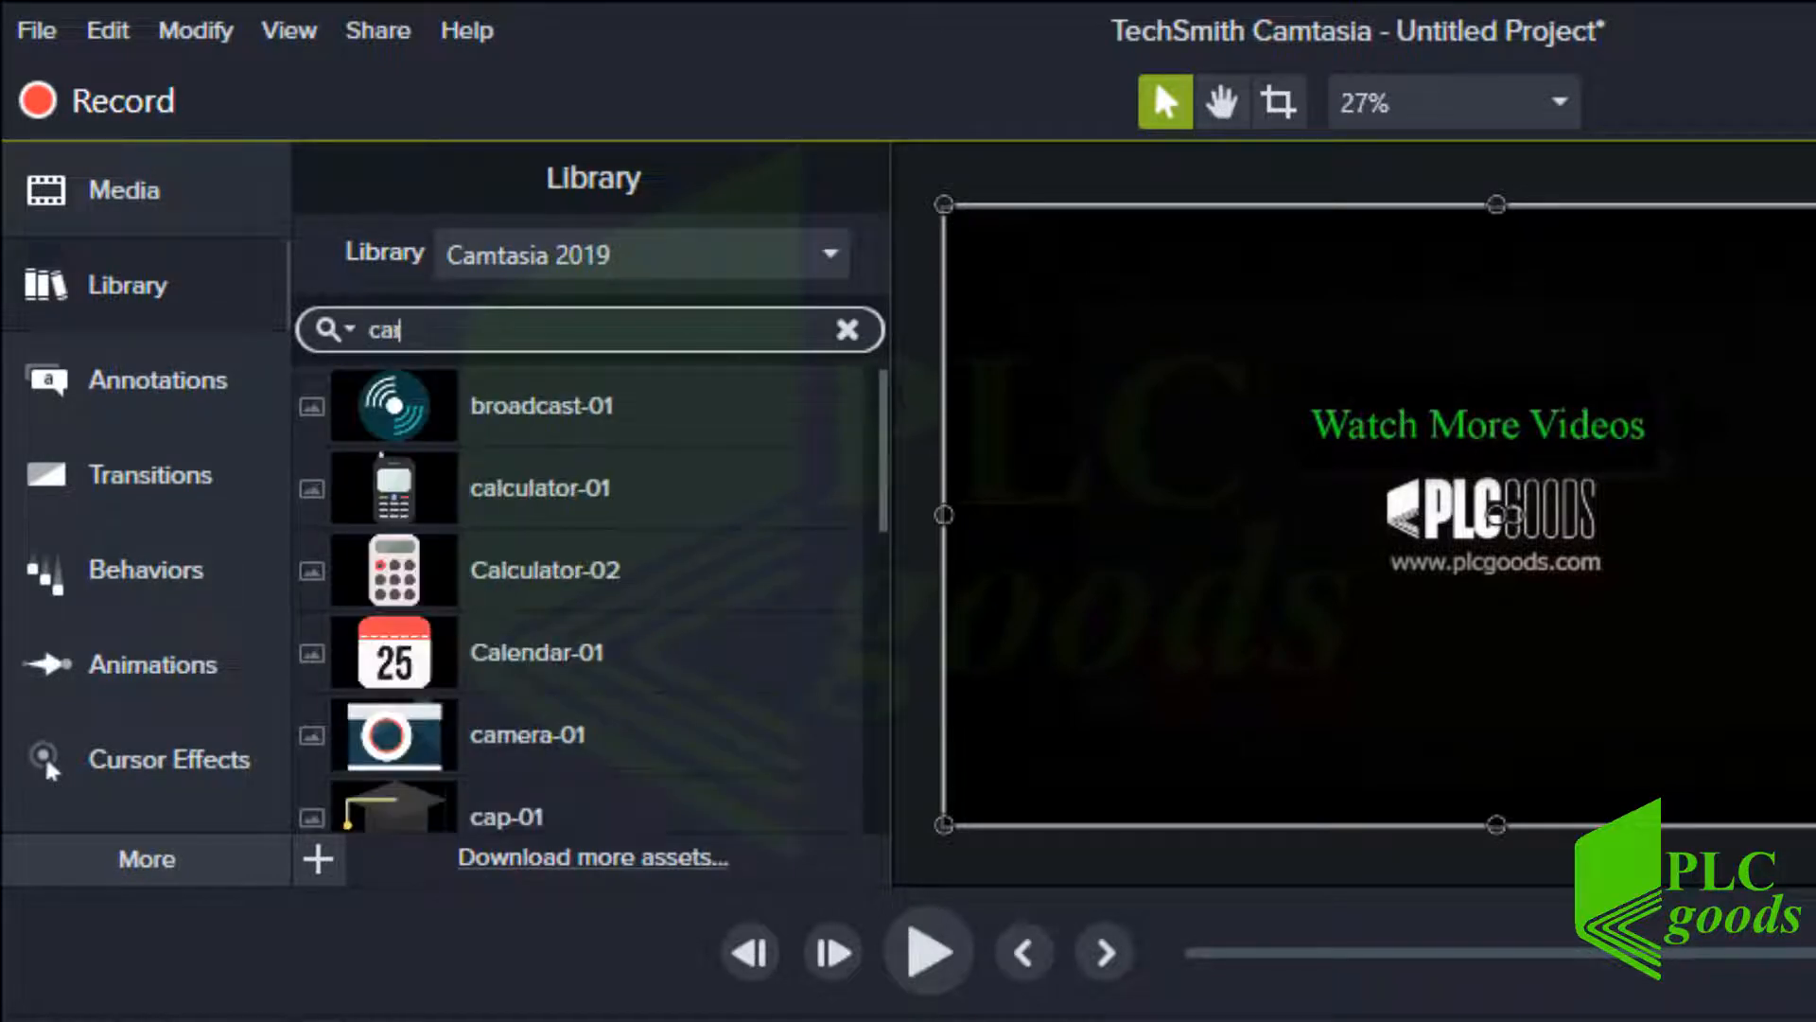
pyautogui.write('r')
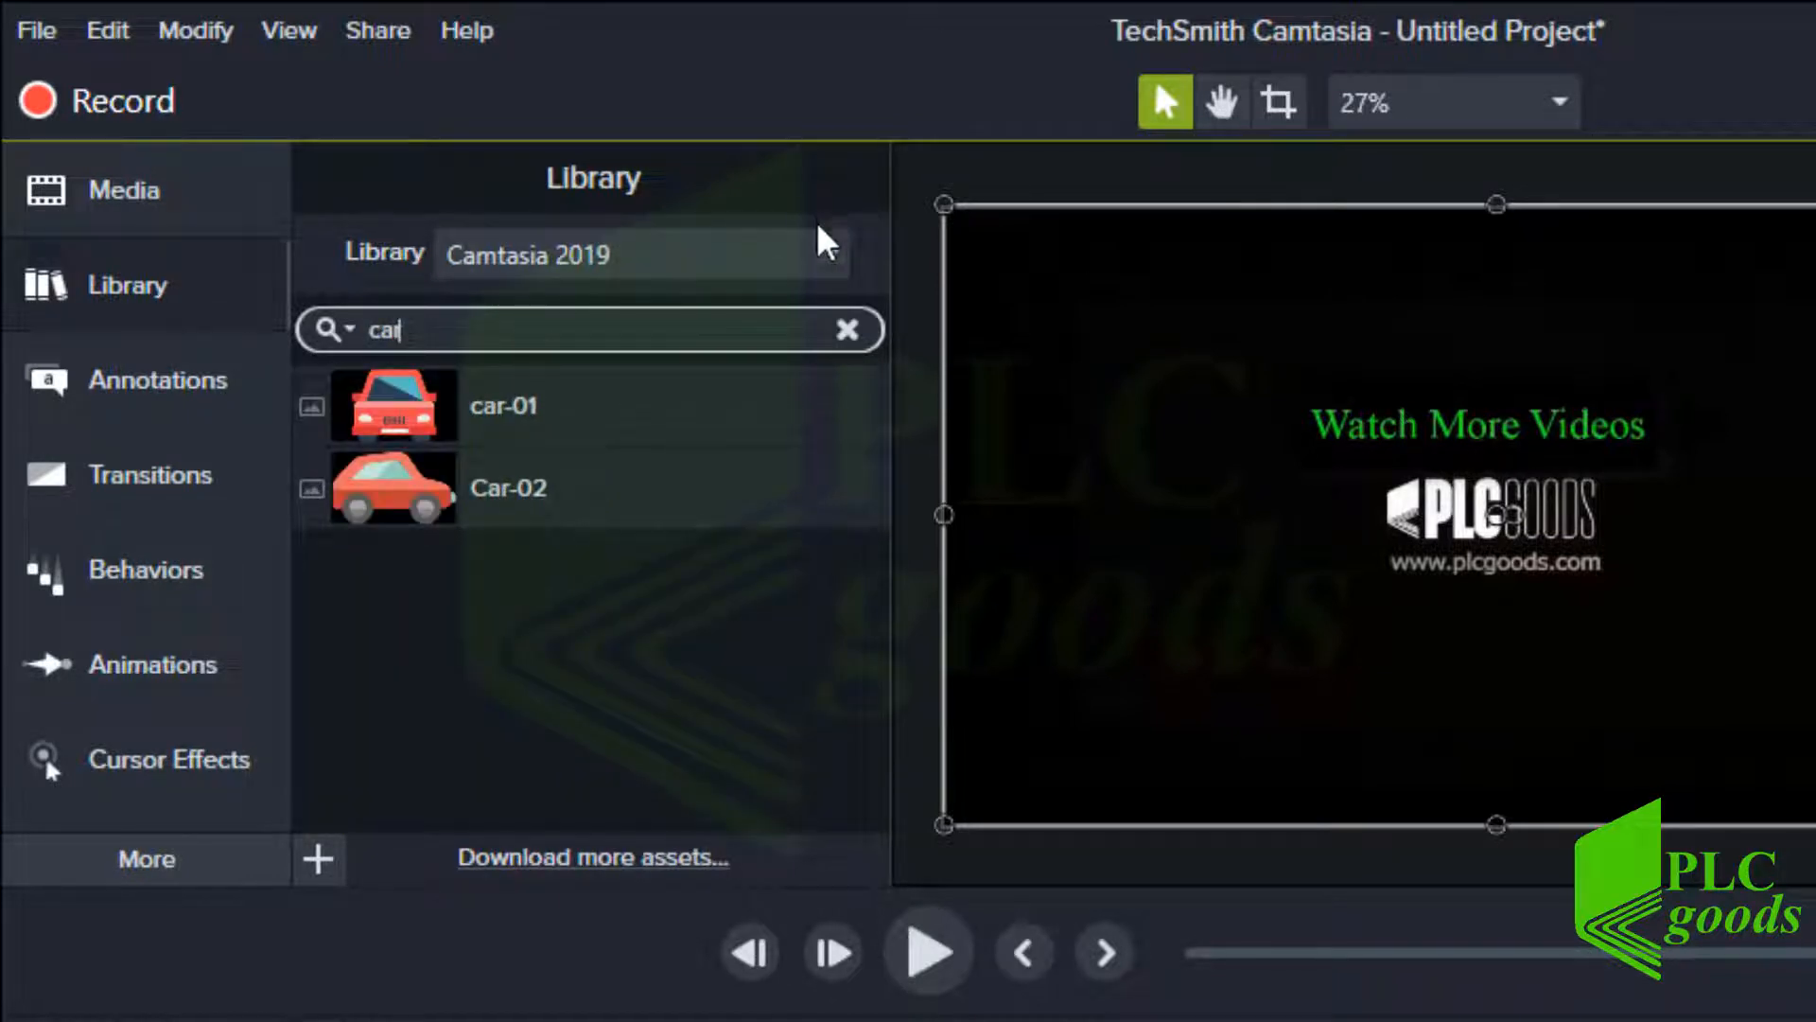
# Open the TechSmith page for downloading more library assets
pyautogui.click(826, 254)
pyautogui.click(843, 613)
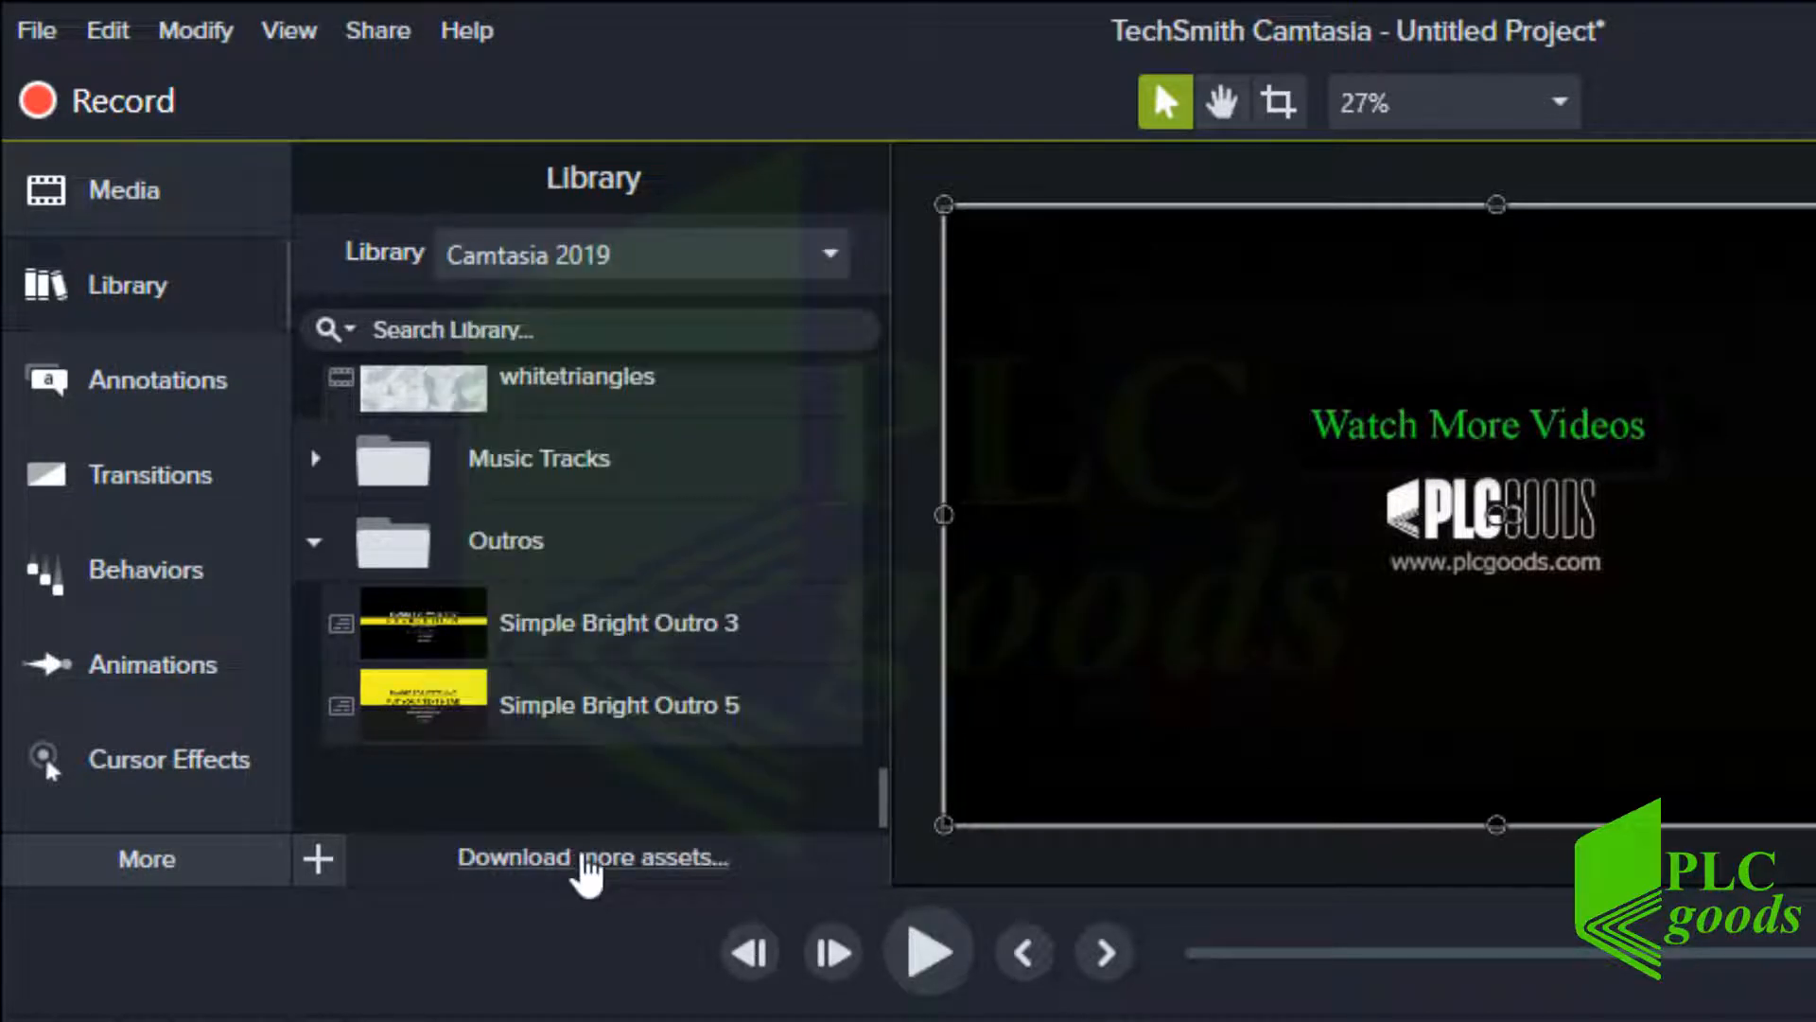
pyautogui.click(583, 857)
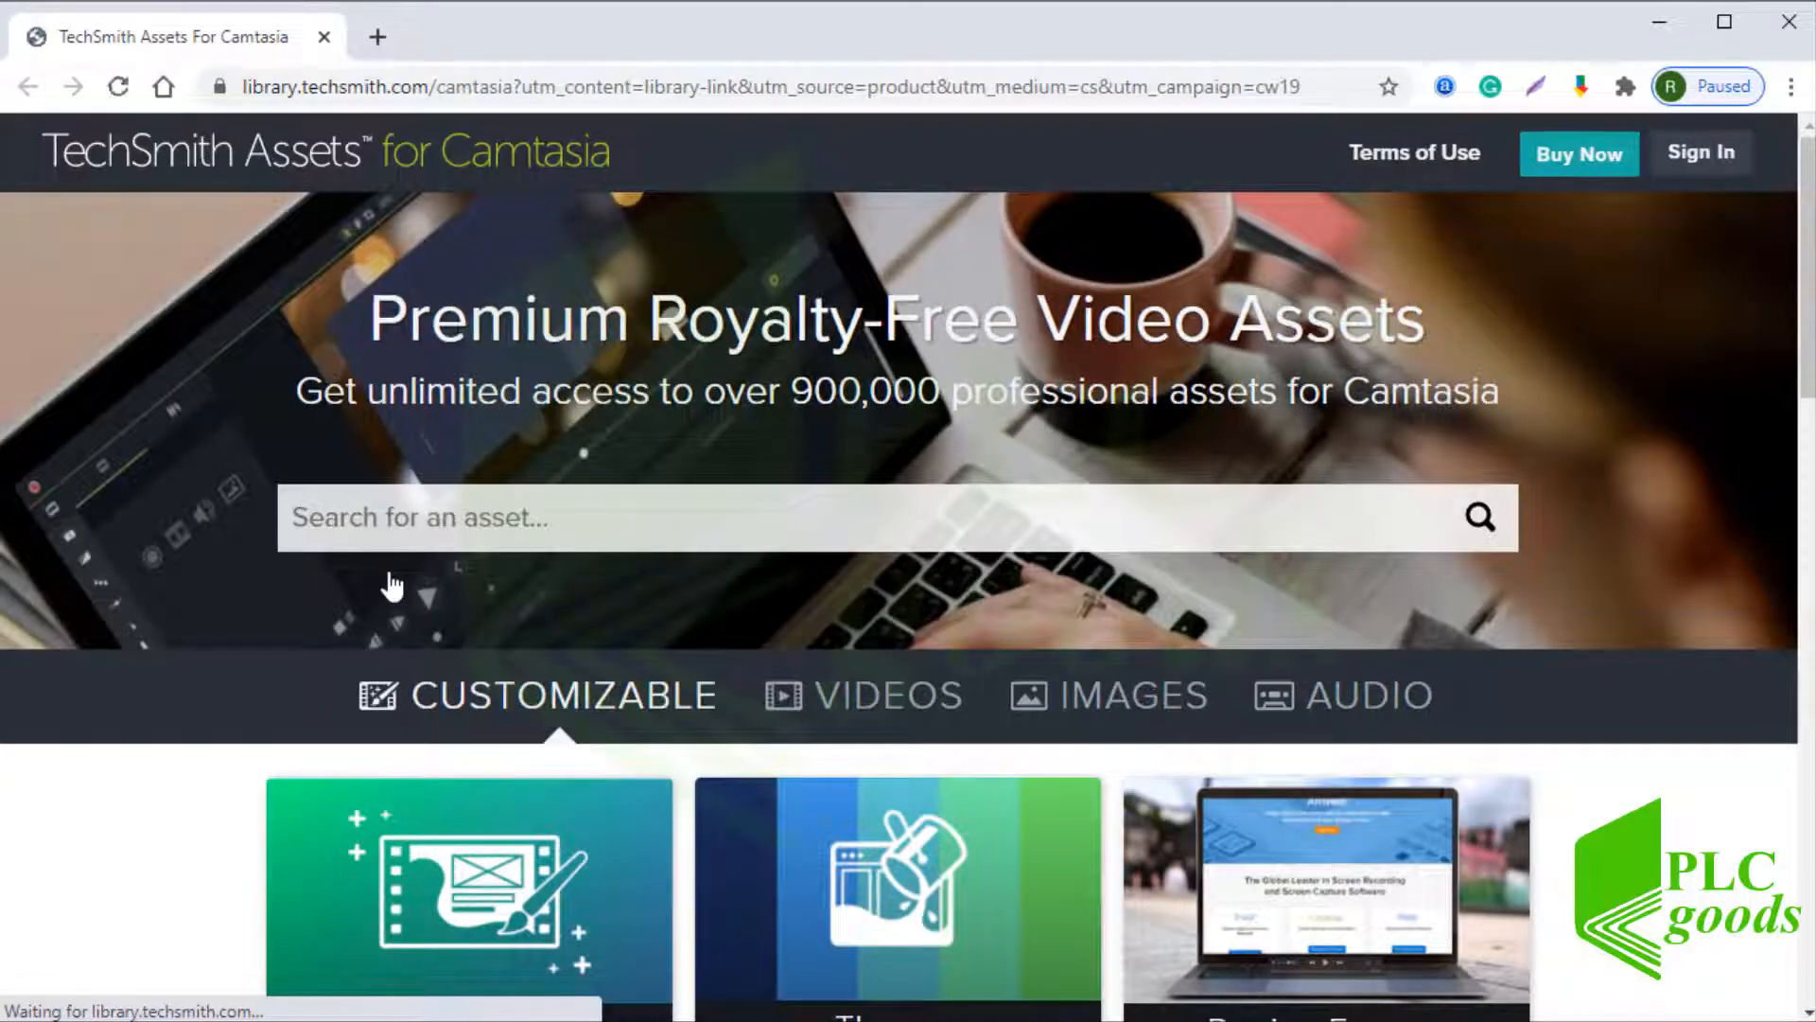
# Browse the Intros collection on the TechSmith Assets for Camtasia site
pyautogui.scroll(-6, 392, 586)
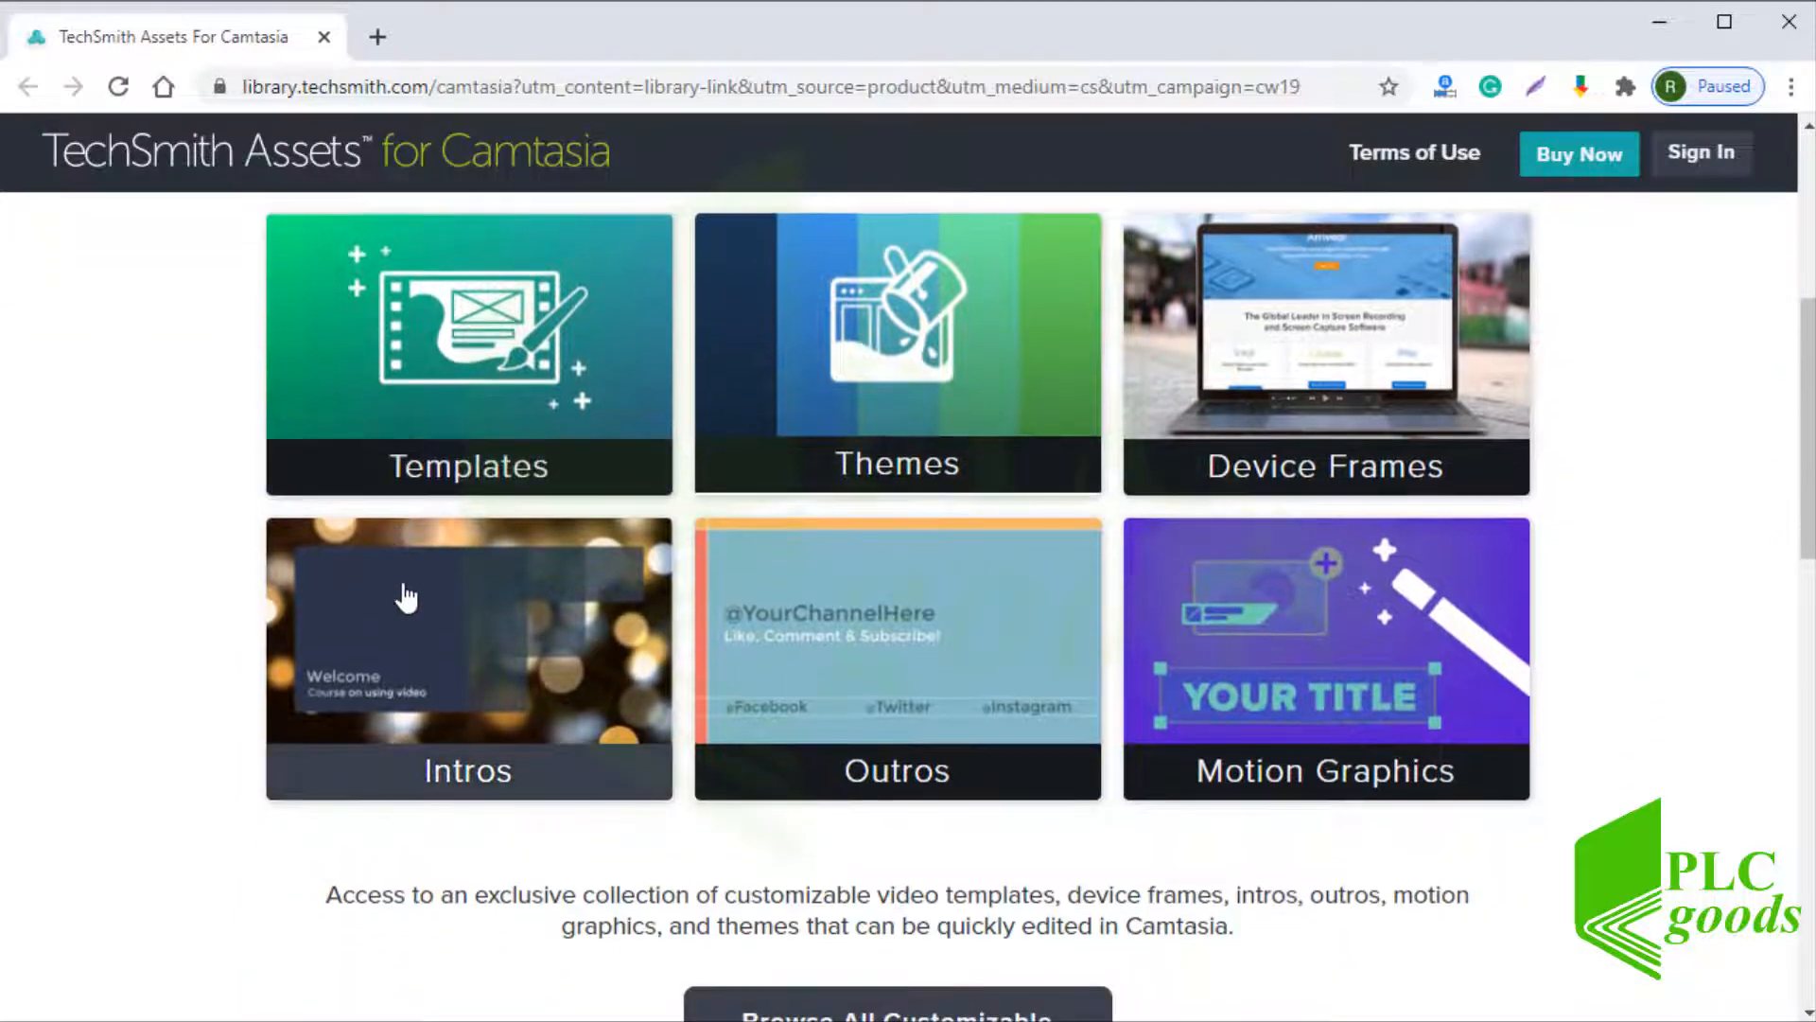
pyautogui.click(420, 613)
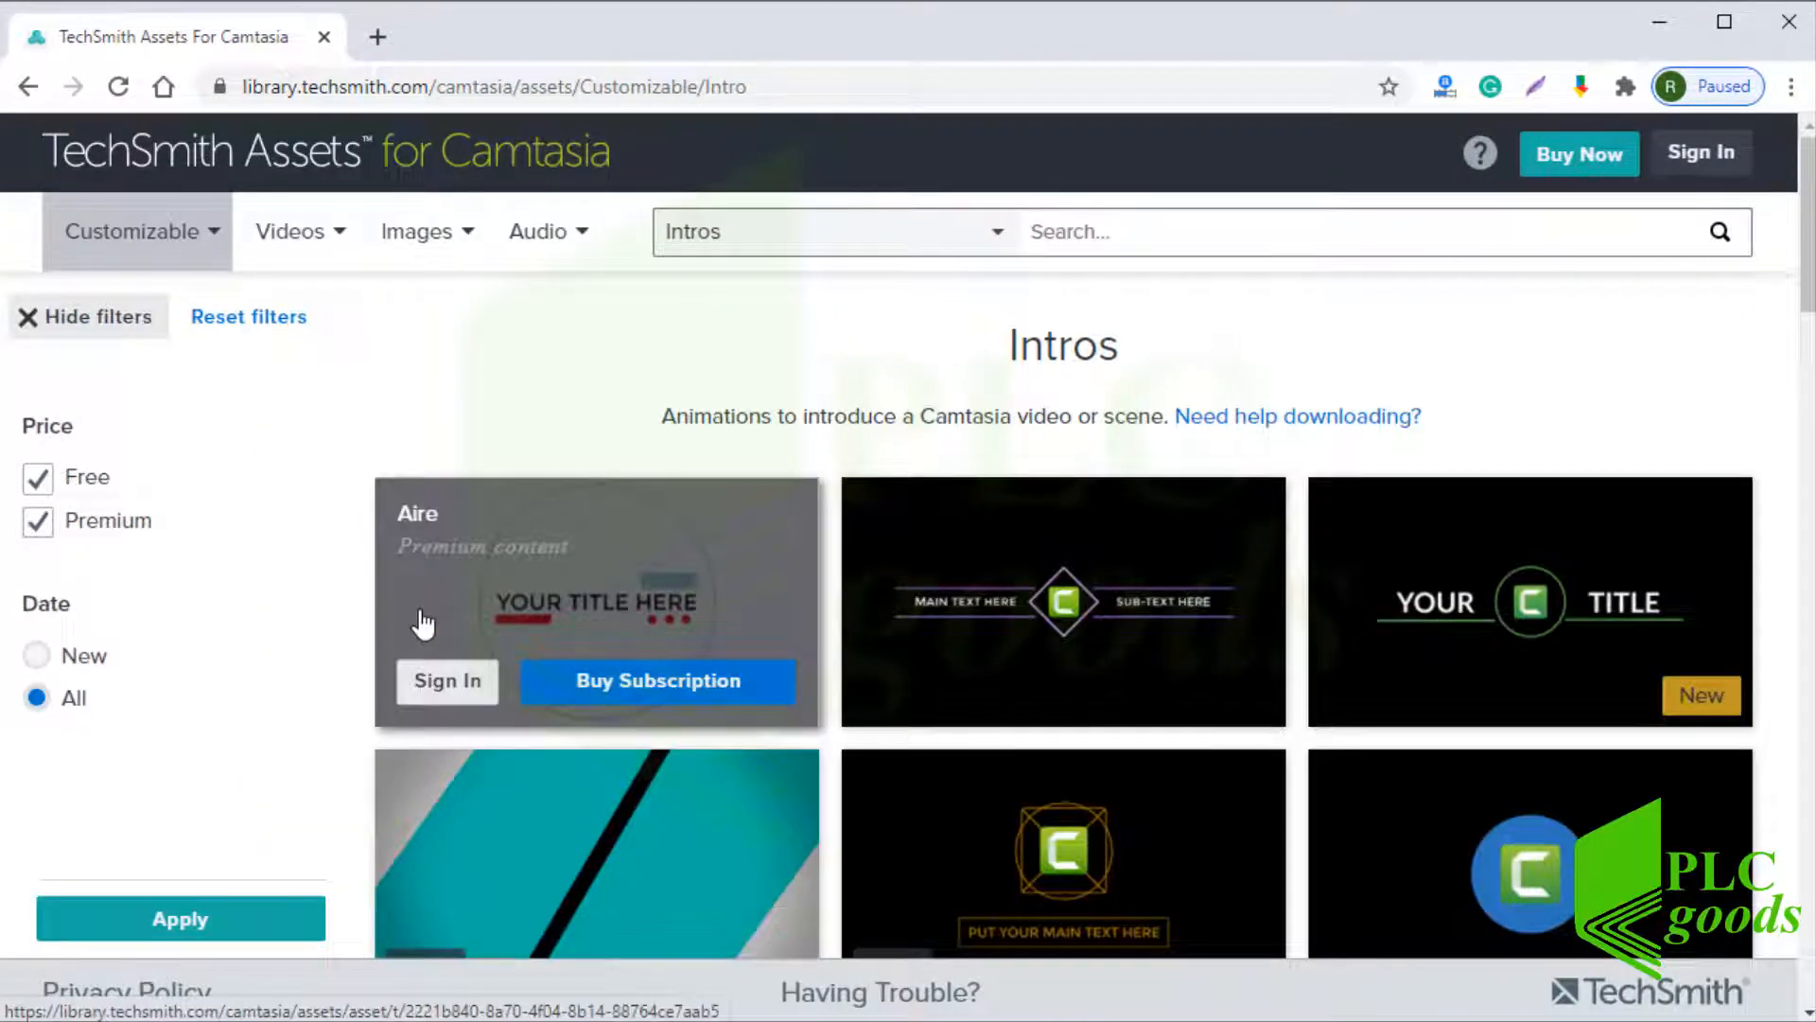
pyautogui.scroll(-5, 422, 622)
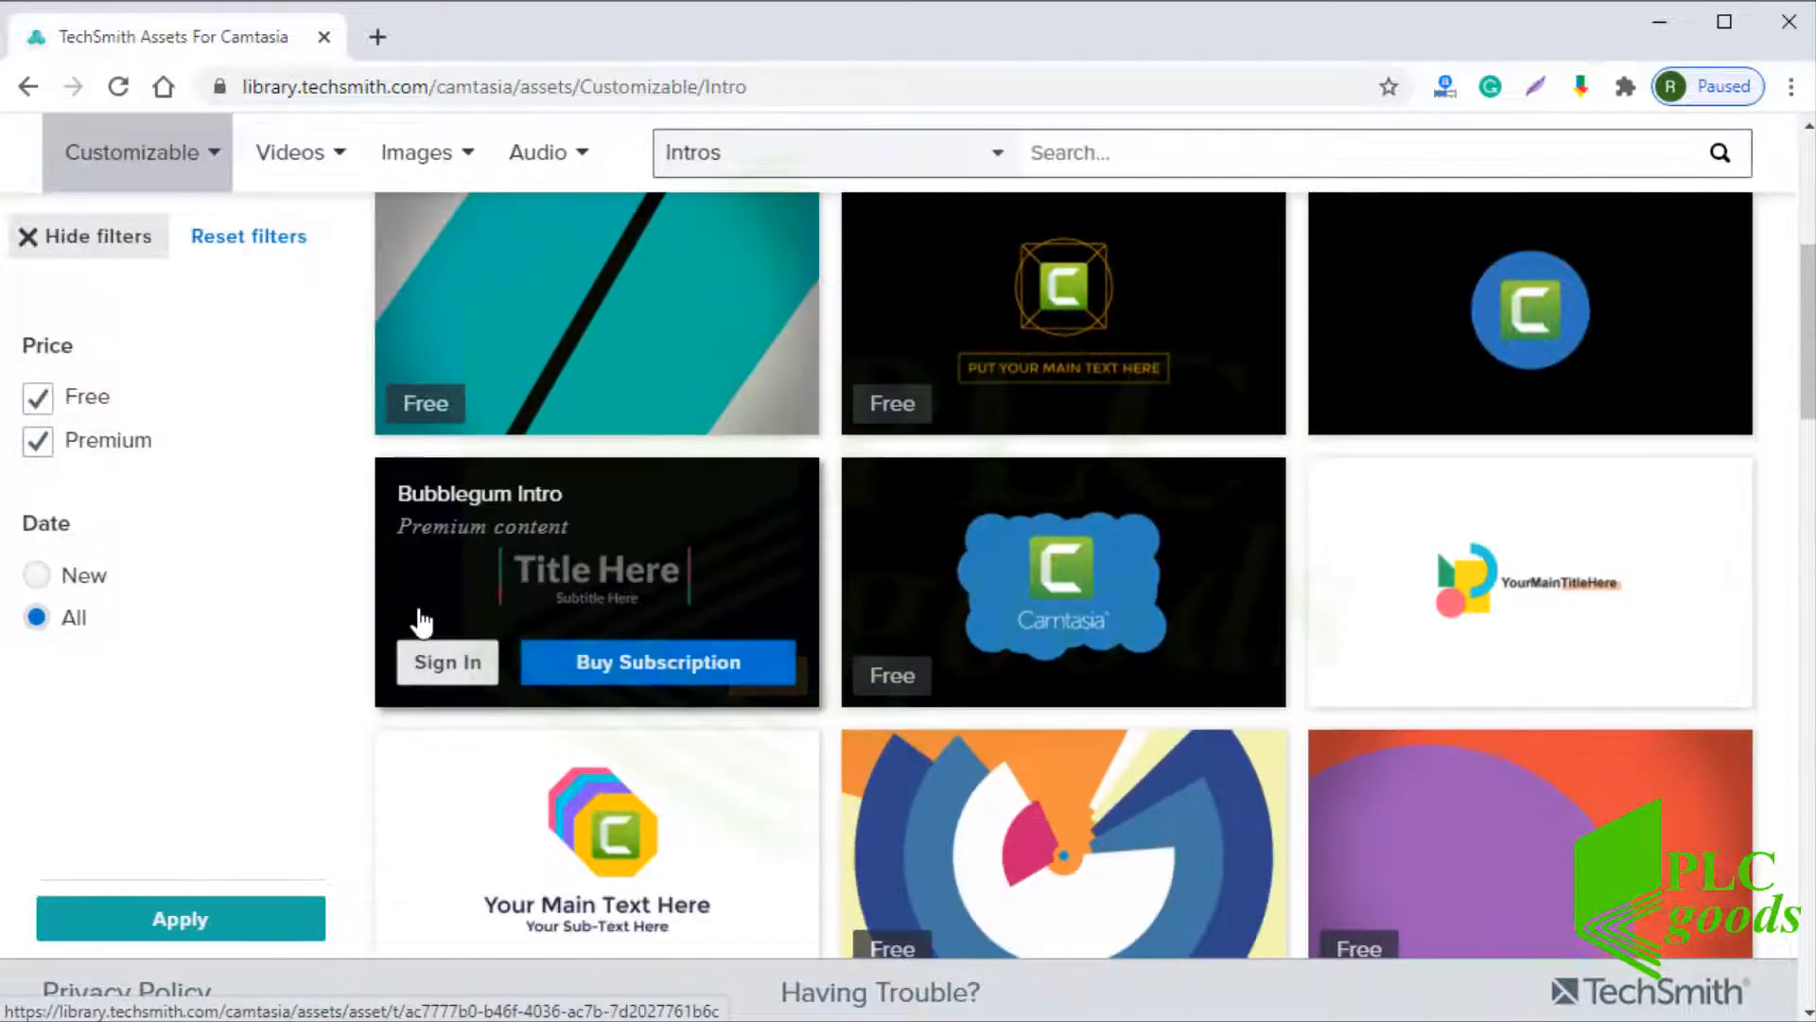
pyautogui.scroll(-2, 422, 621)
pyautogui.scroll(-4, 422, 622)
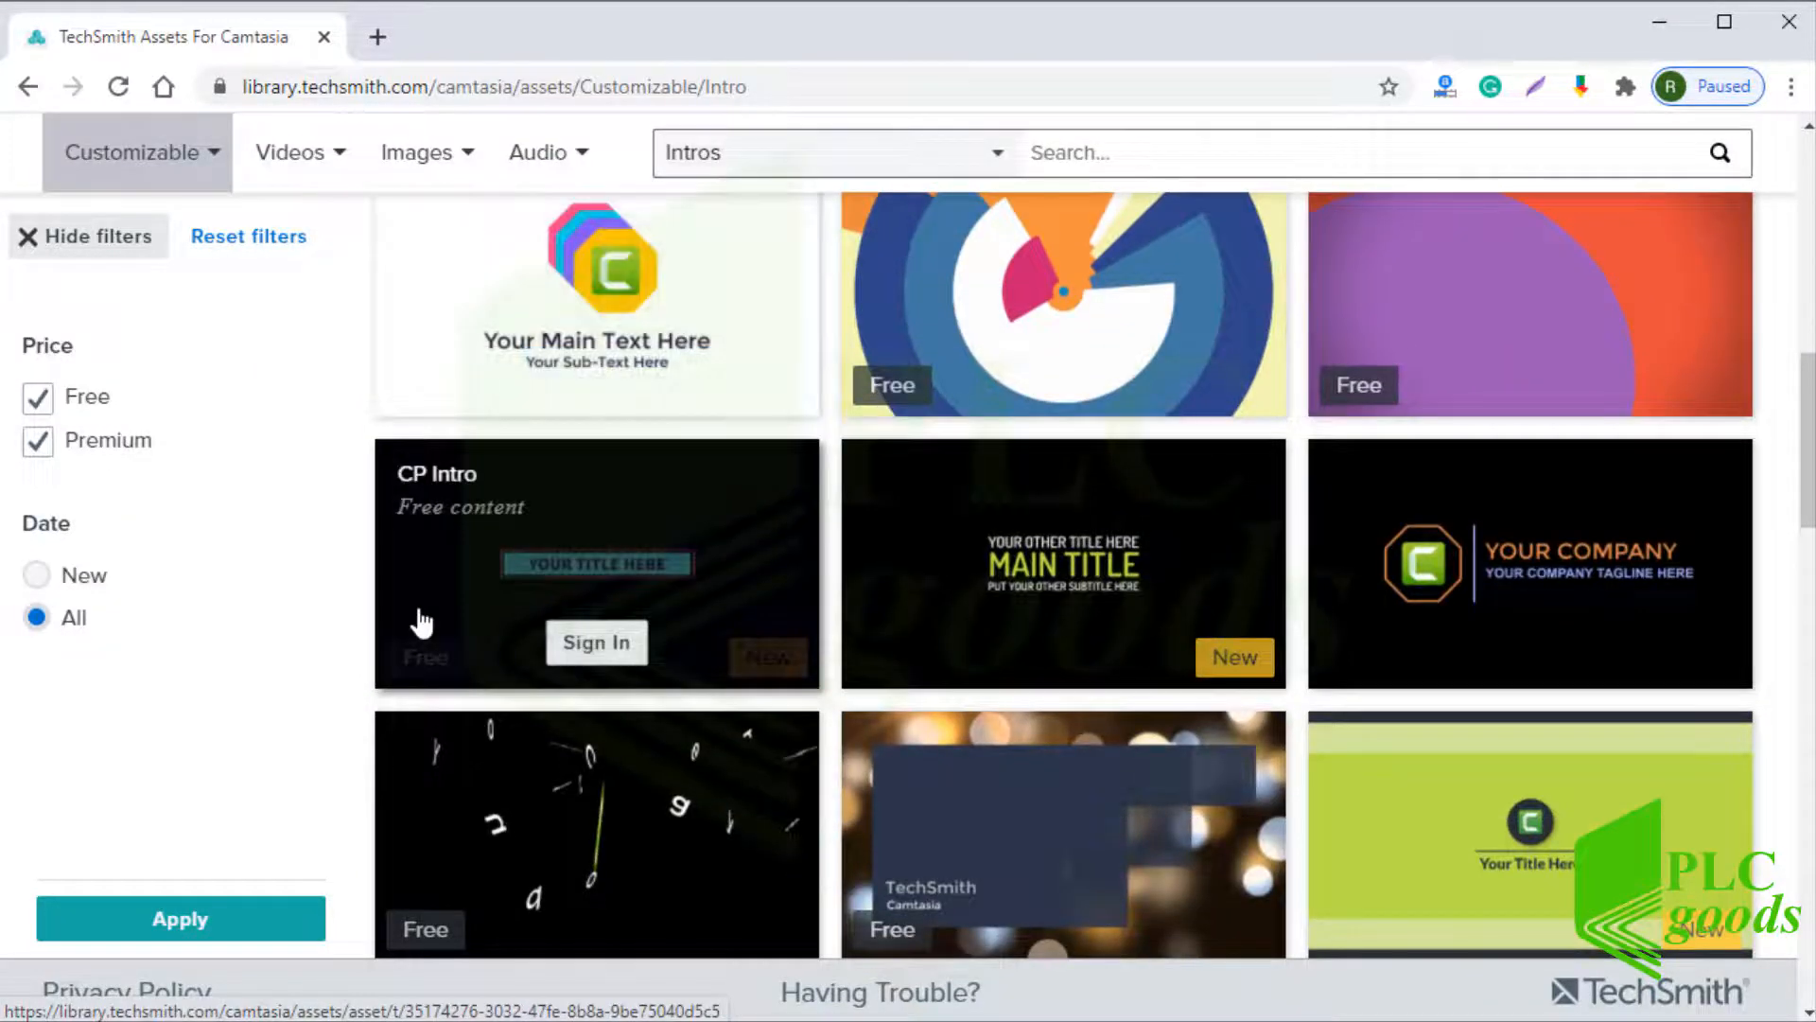
pyautogui.moveTo(422, 622)
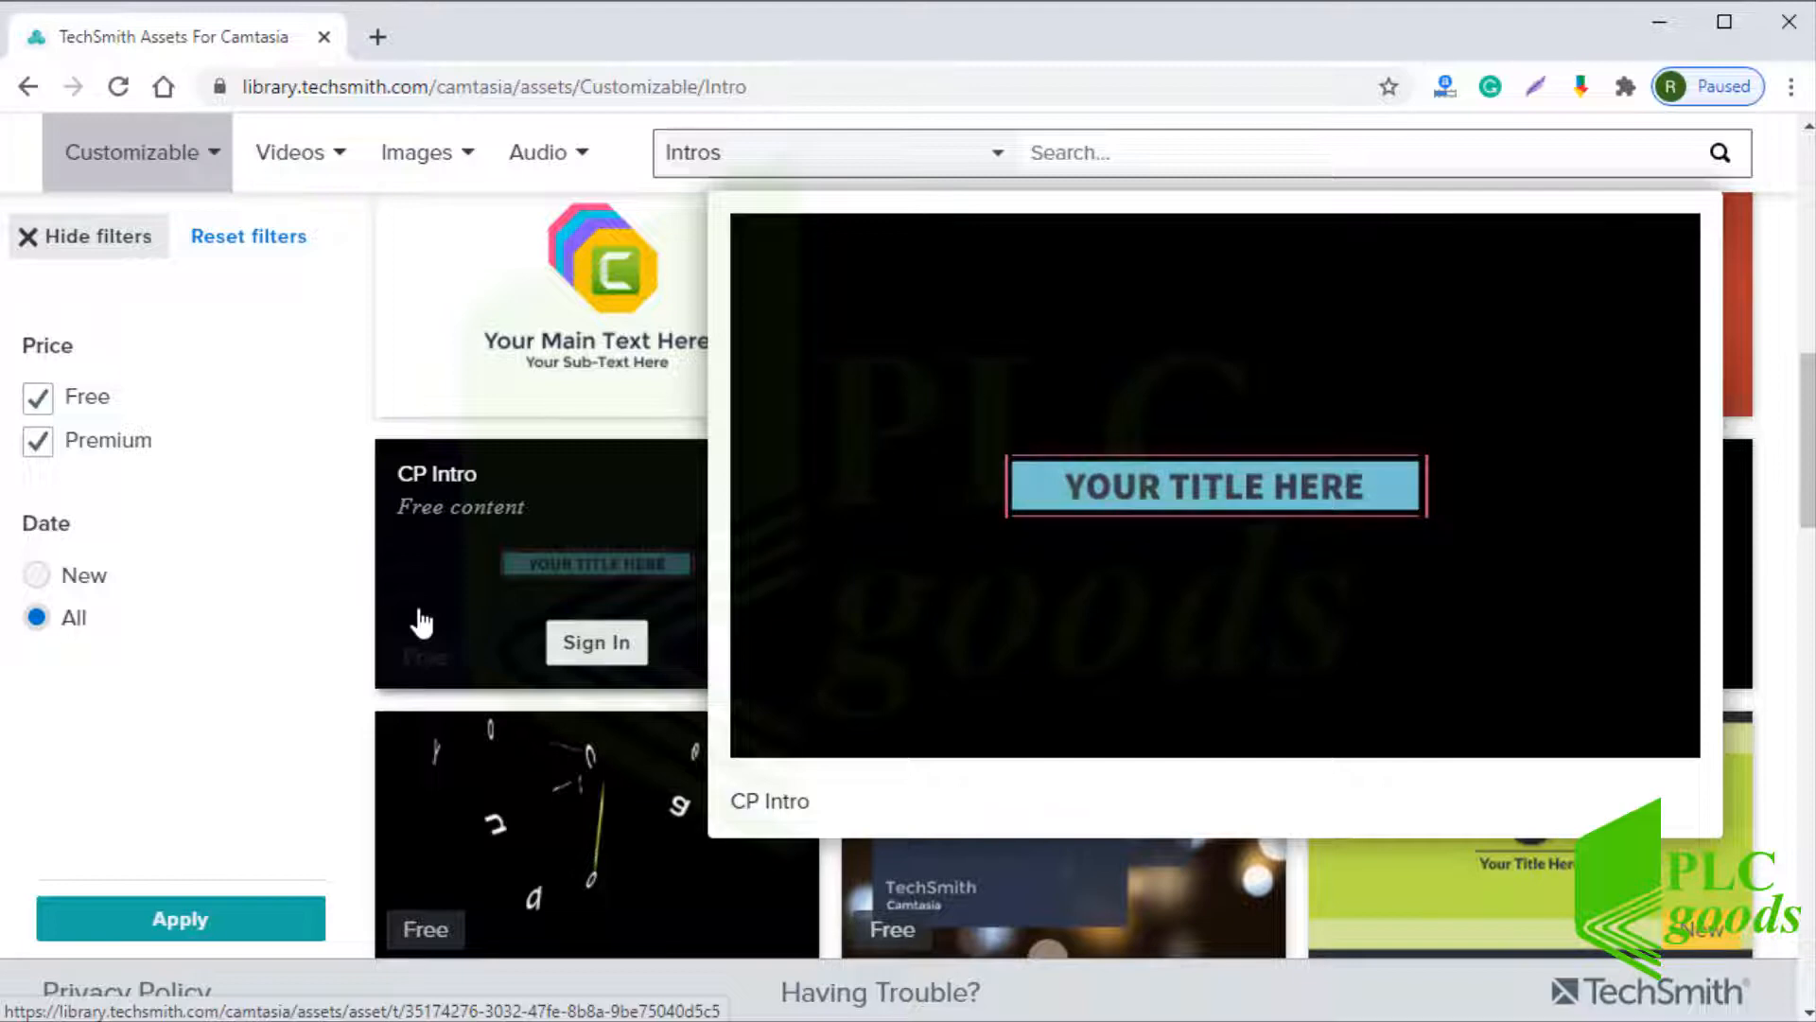
pyautogui.scroll(-7, 422, 621)
pyautogui.scroll(-3, 407, 637)
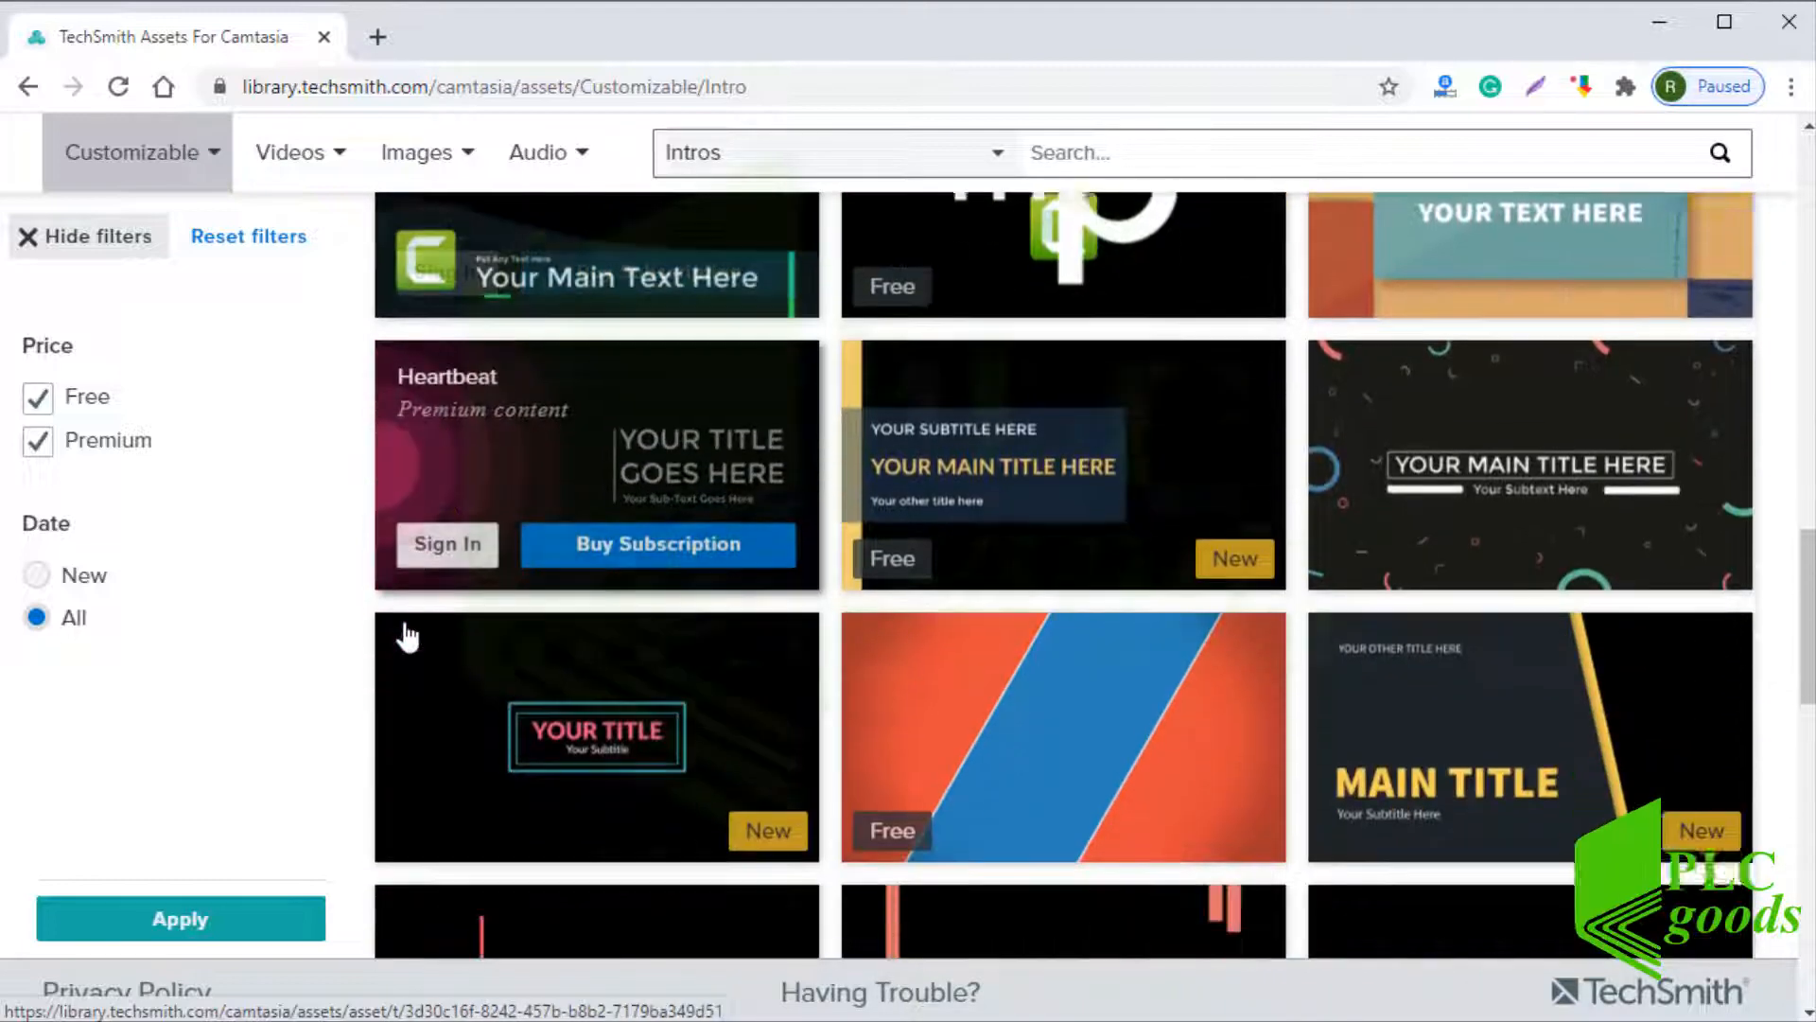
pyautogui.scroll(-1, 407, 636)
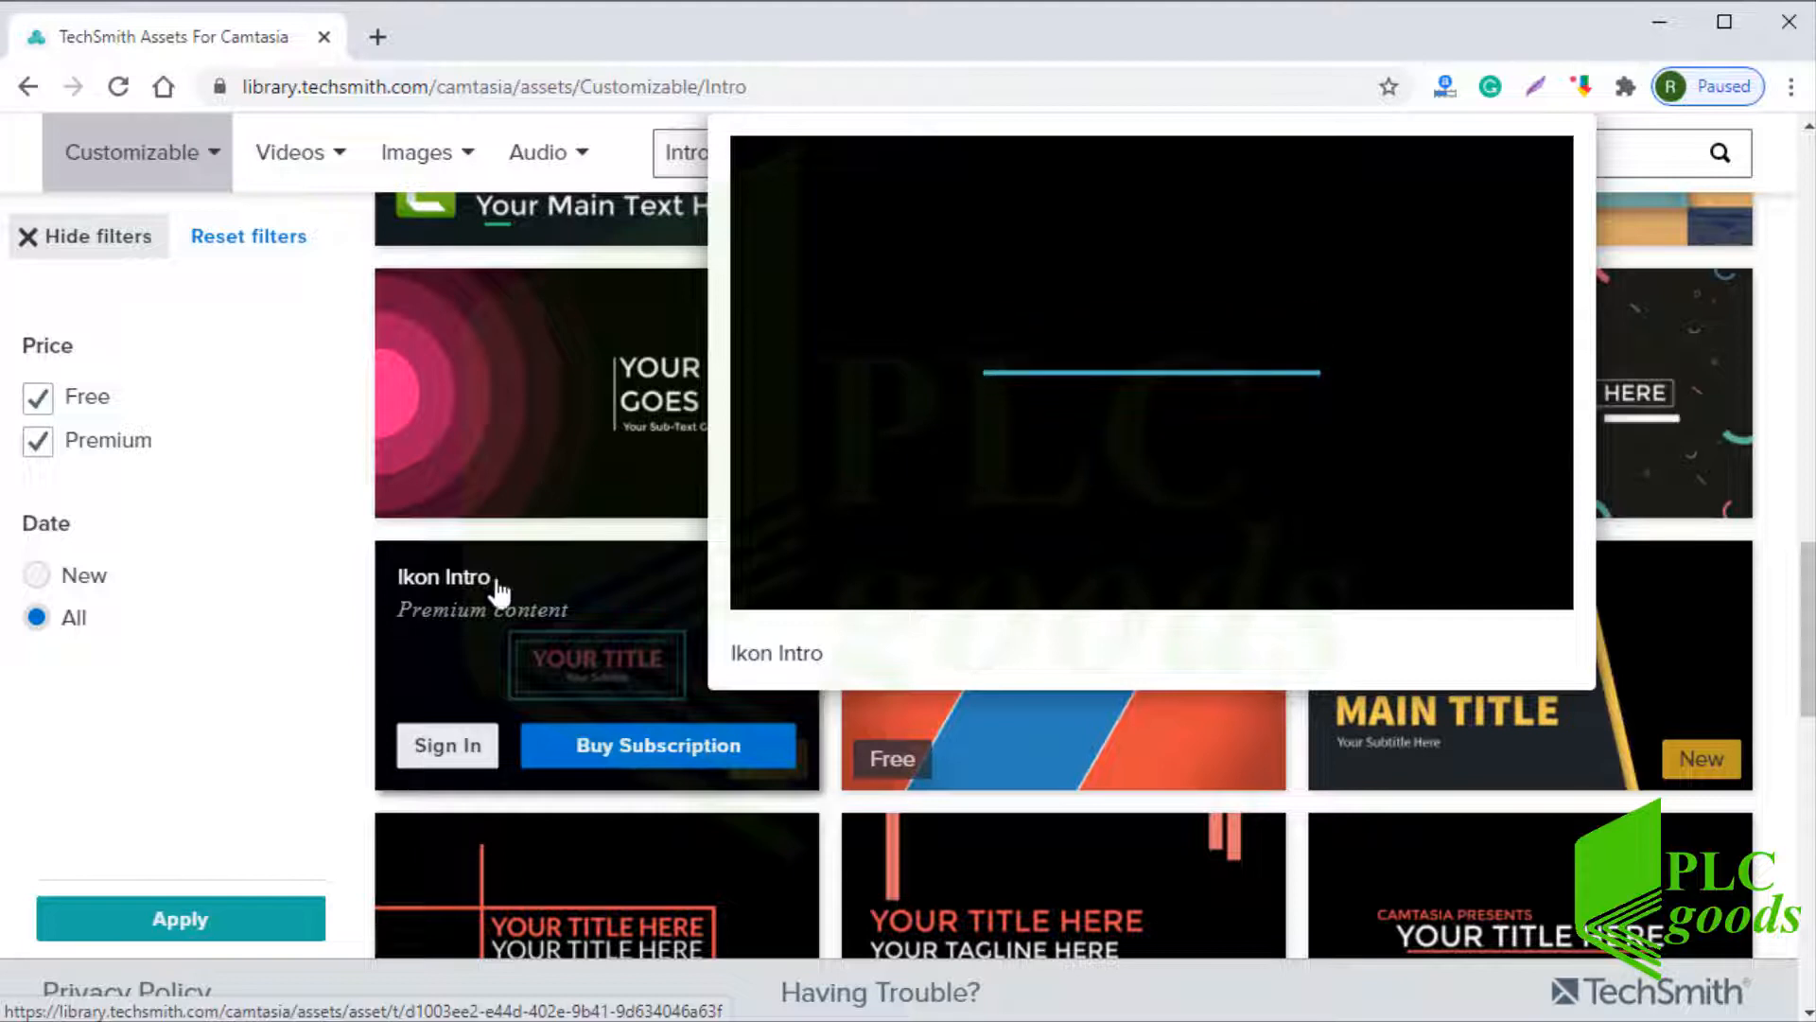
# Close the assets website and show the callout annotations in Camtasia
pyautogui.click(1787, 27)
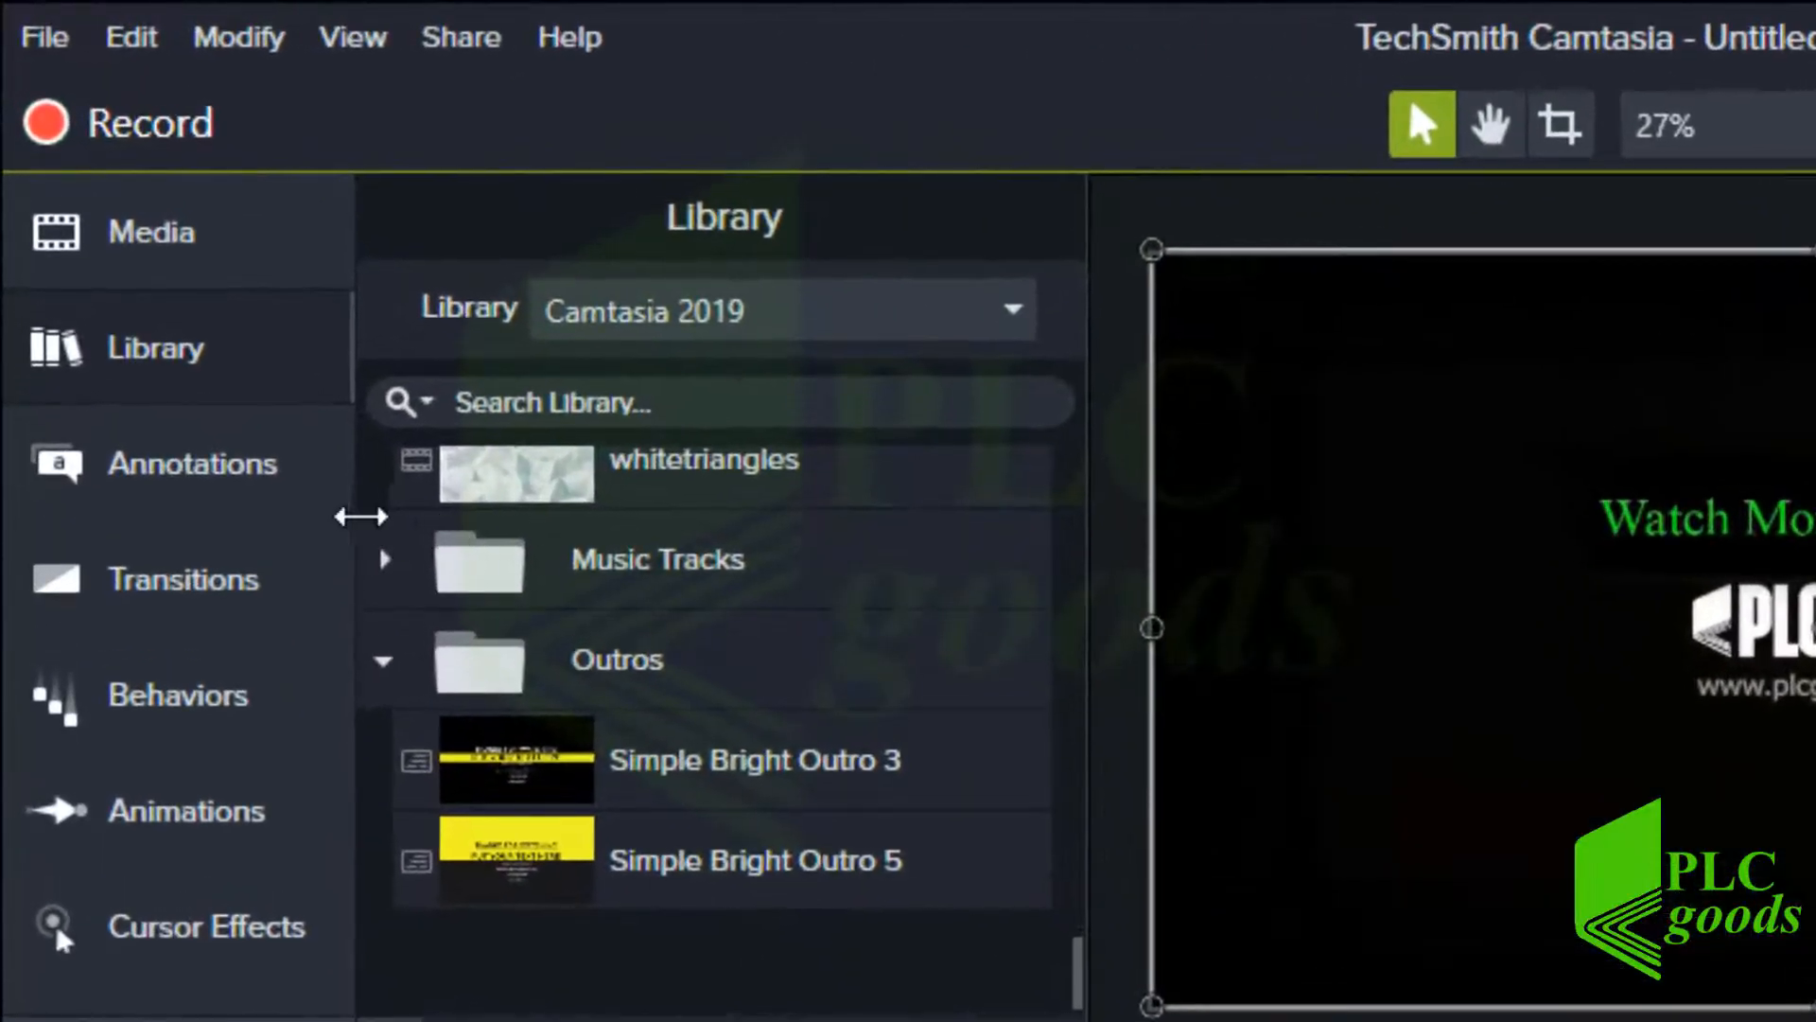
pyautogui.click(166, 479)
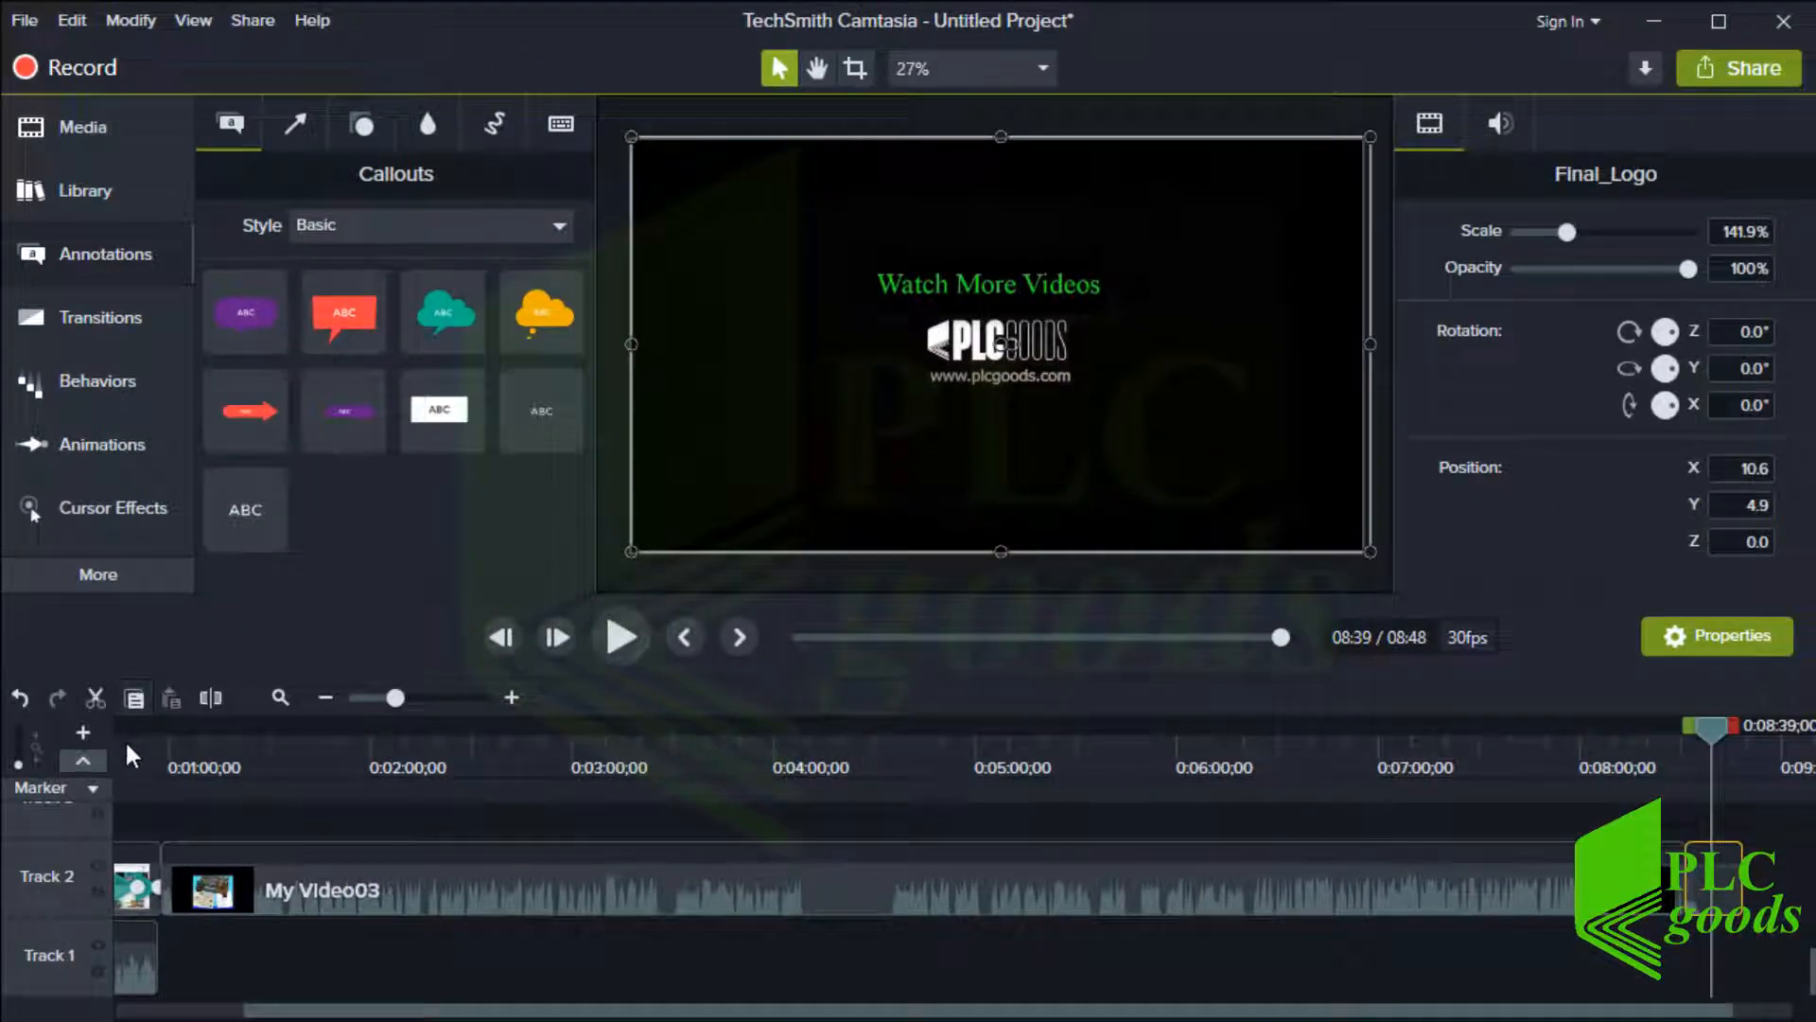
# Place a red speech bubble callout on a new track at about 0:27 over the screen recording
pyautogui.click(123, 736)
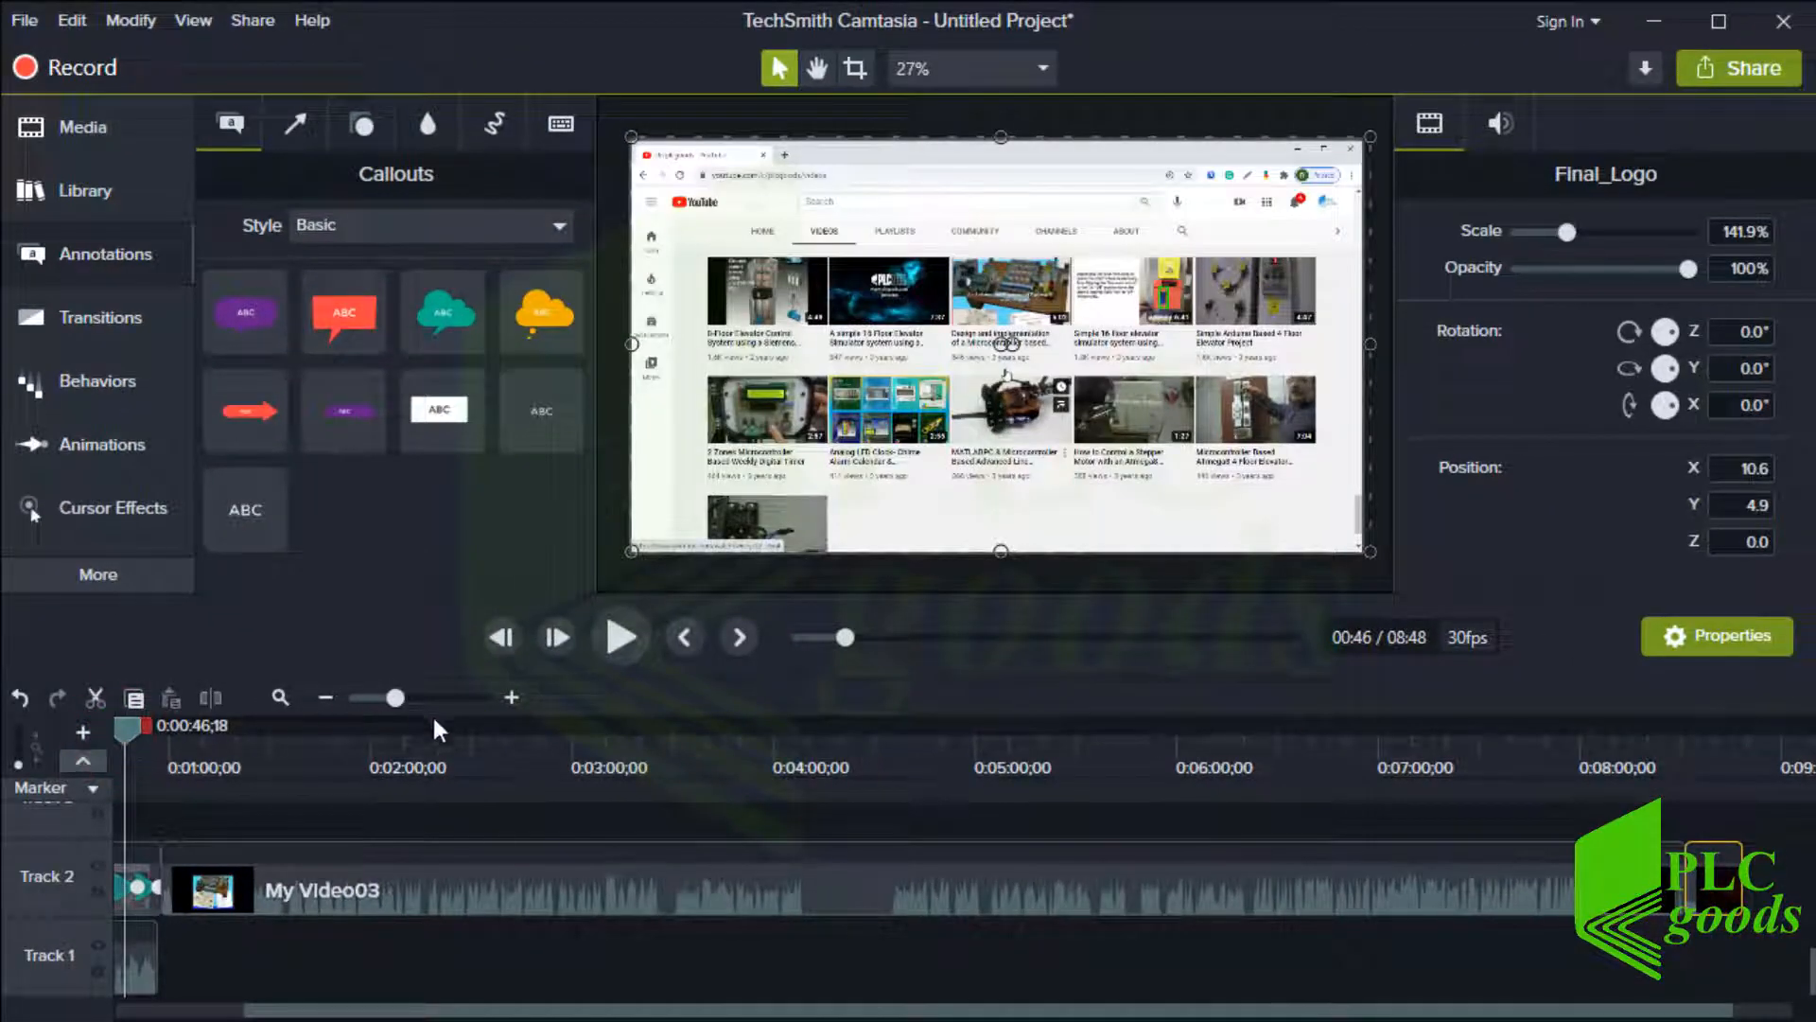
pyautogui.click(511, 698)
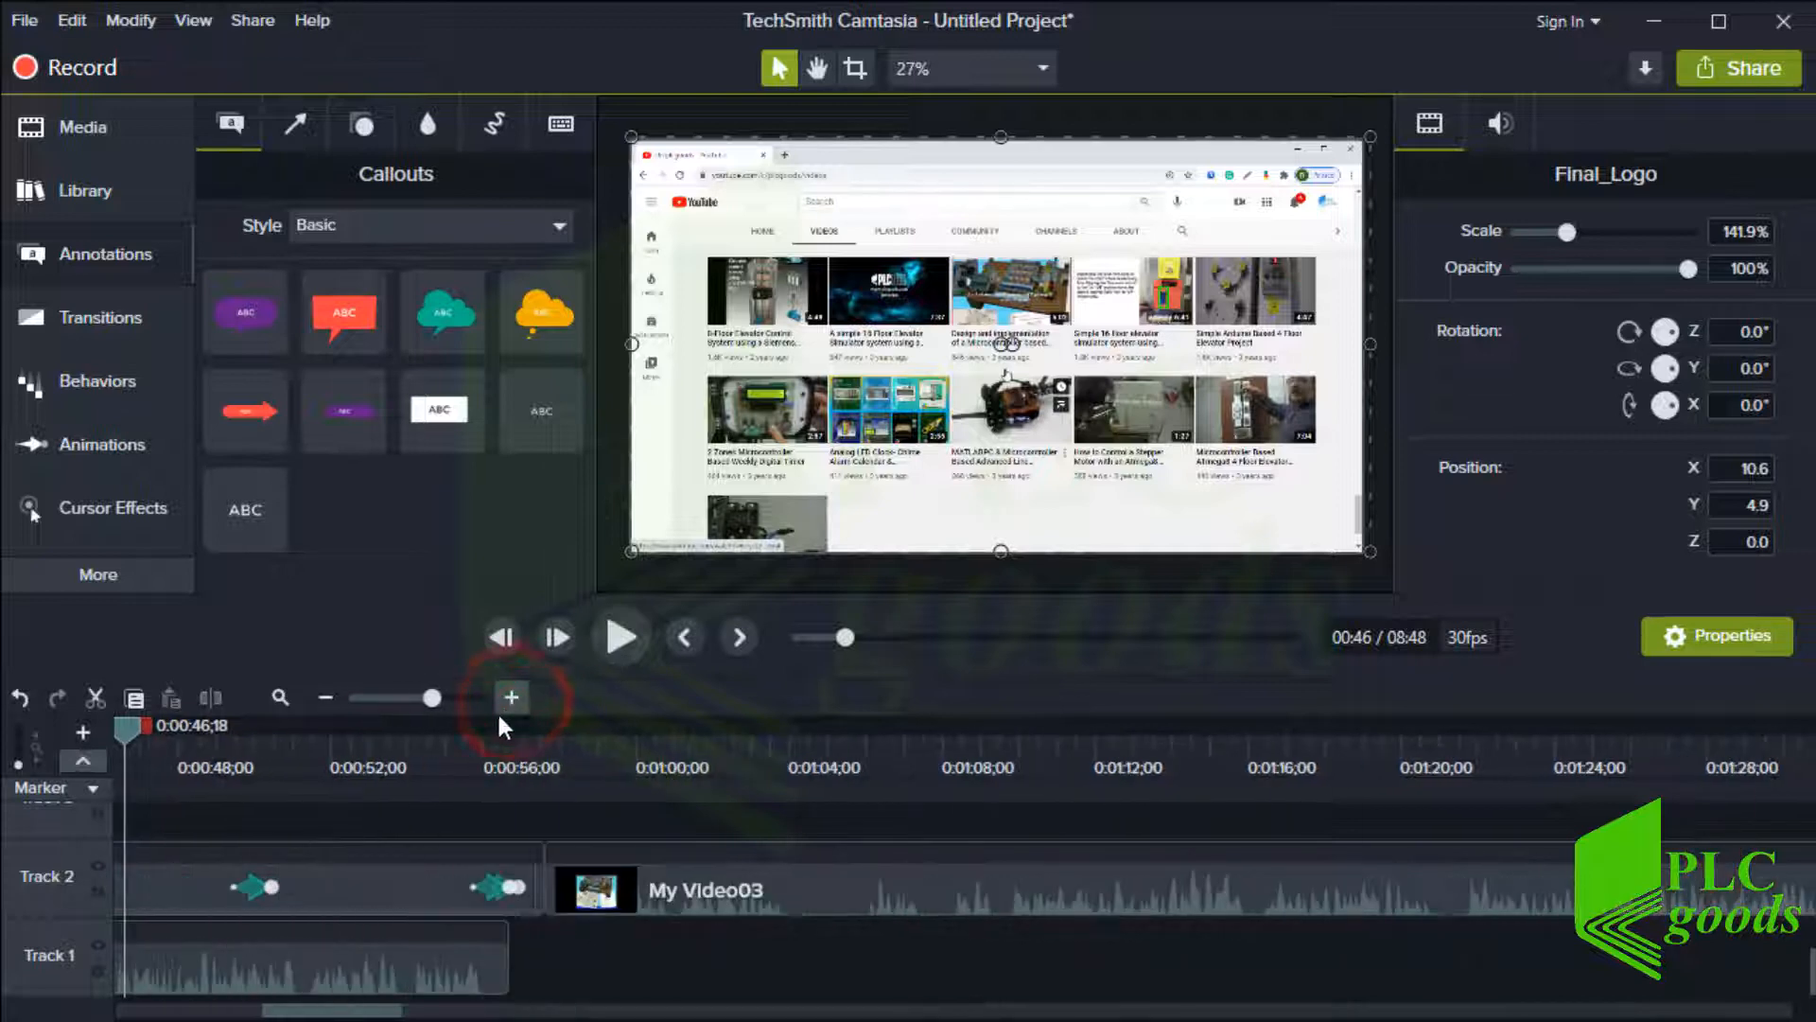
pyautogui.moveTo(316, 1009); pyautogui.dragTo(241, 1010)
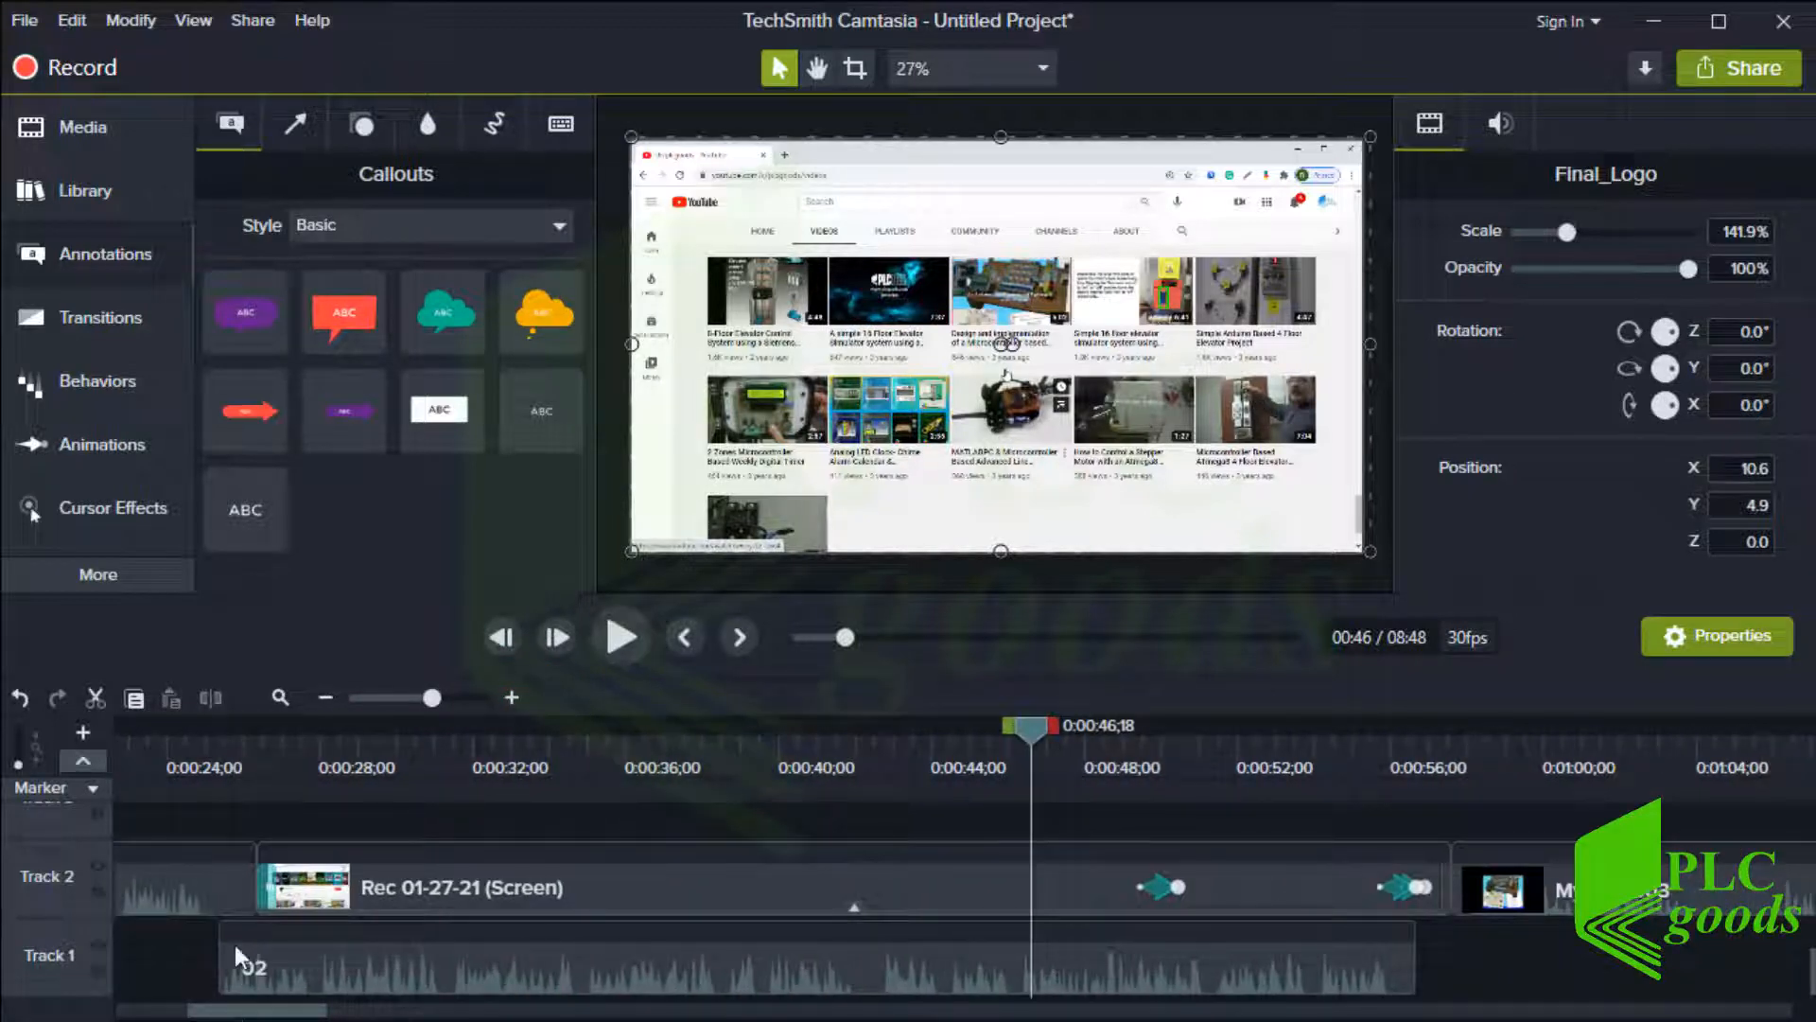
pyautogui.click(266, 732)
pyautogui.moveTo(268, 734)
pyautogui.mouseDown()
pyautogui.moveTo(319, 736)
pyautogui.moveTo(304, 736)
pyautogui.mouseUp()
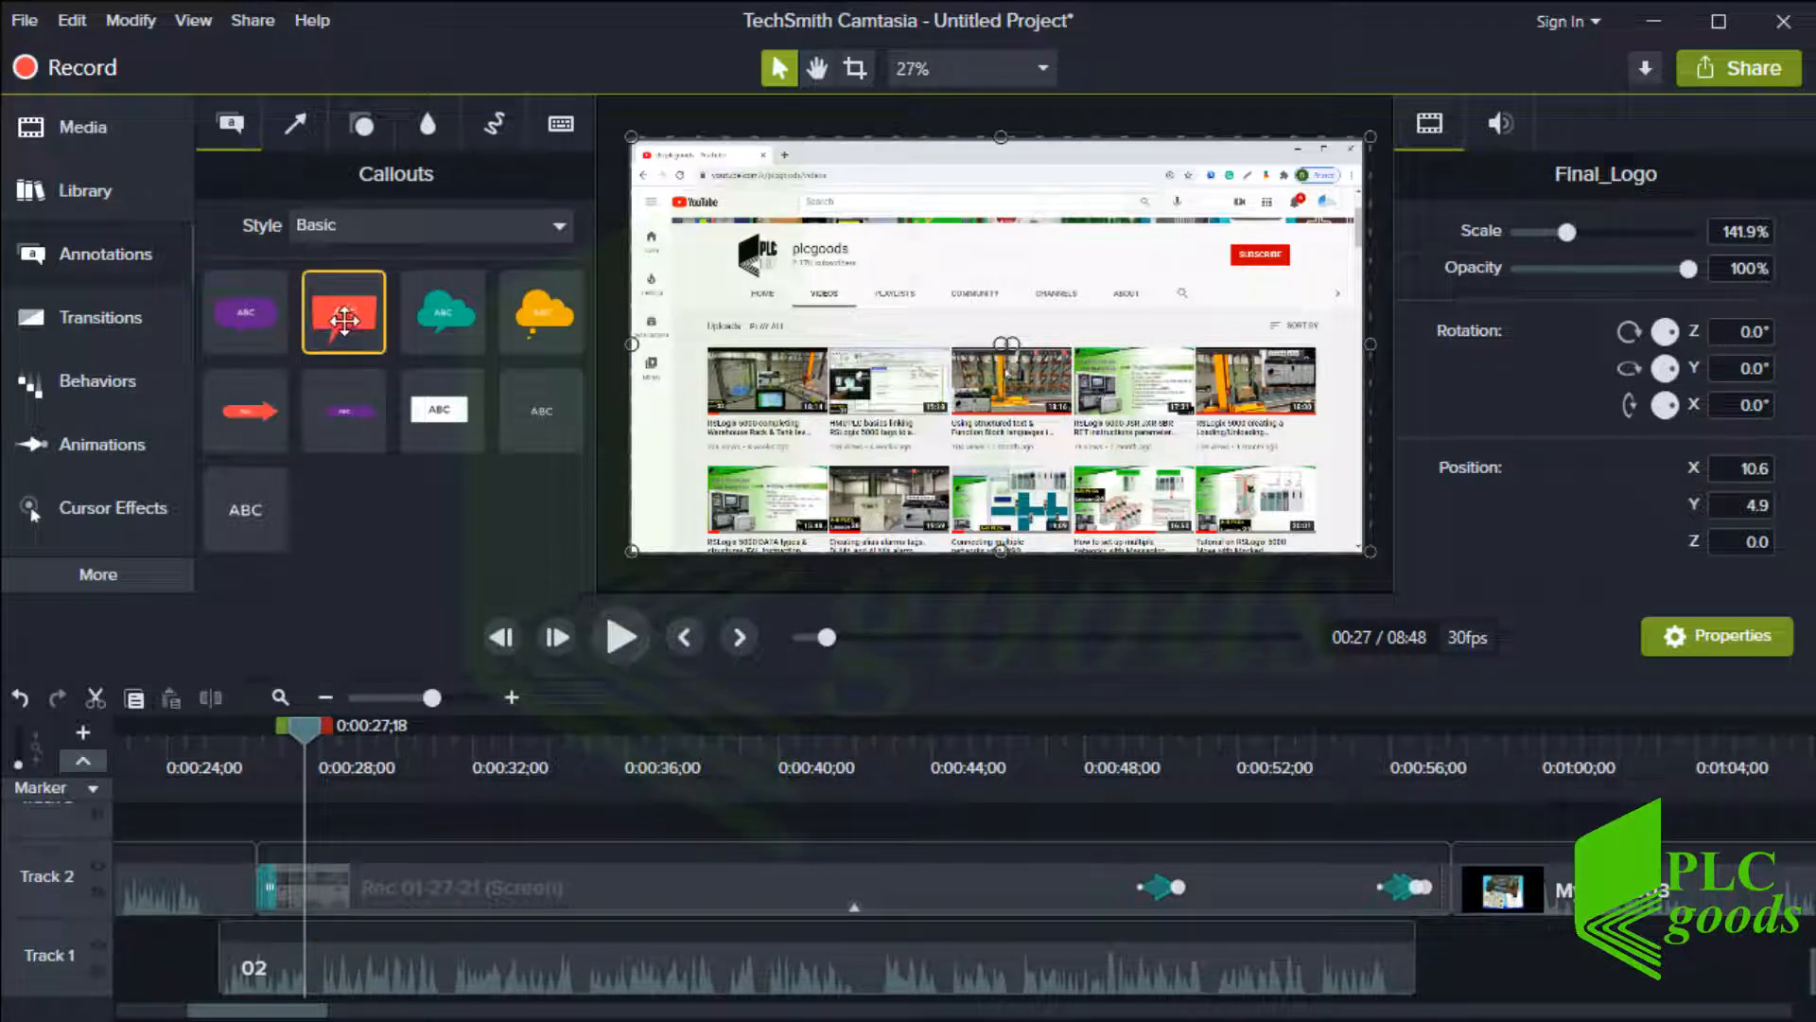
pyautogui.moveTo(344, 320); pyautogui.dragTo(307, 833)
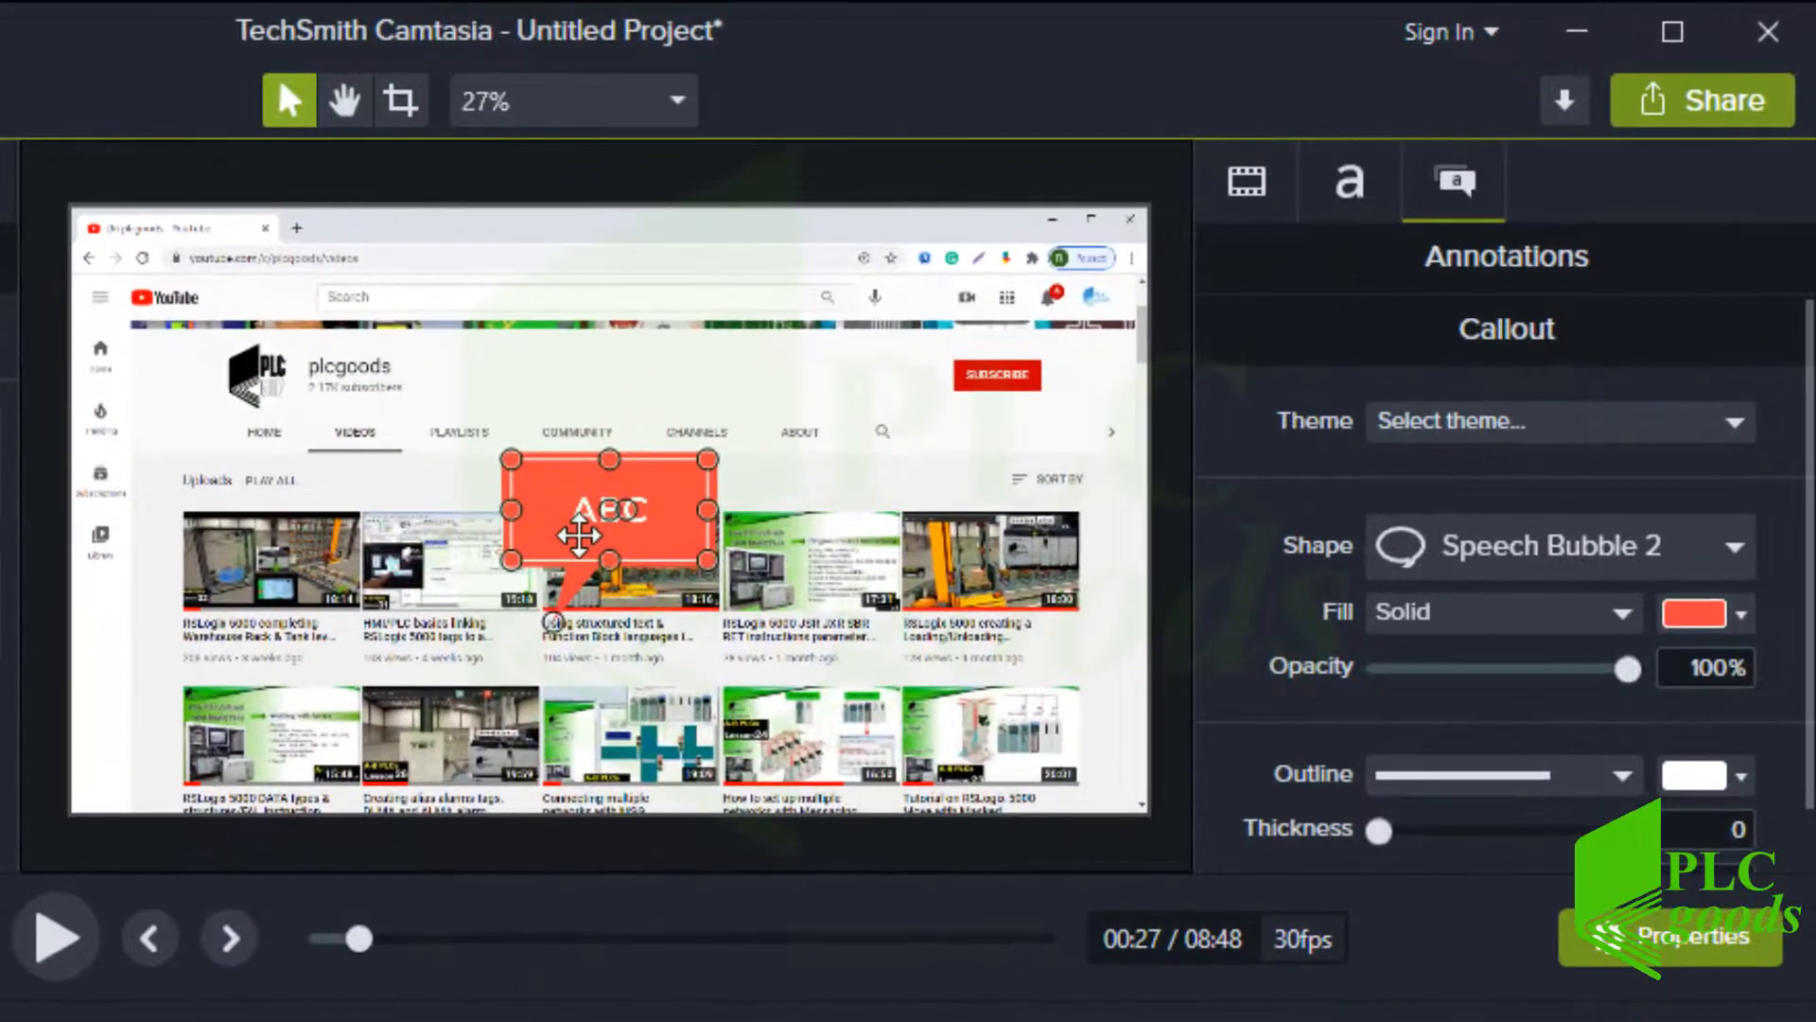
# Move the callout toward the top-left of the video and point its tail at a video thumbnail
pyautogui.moveTo(975, 369); pyautogui.dragTo(949, 365)
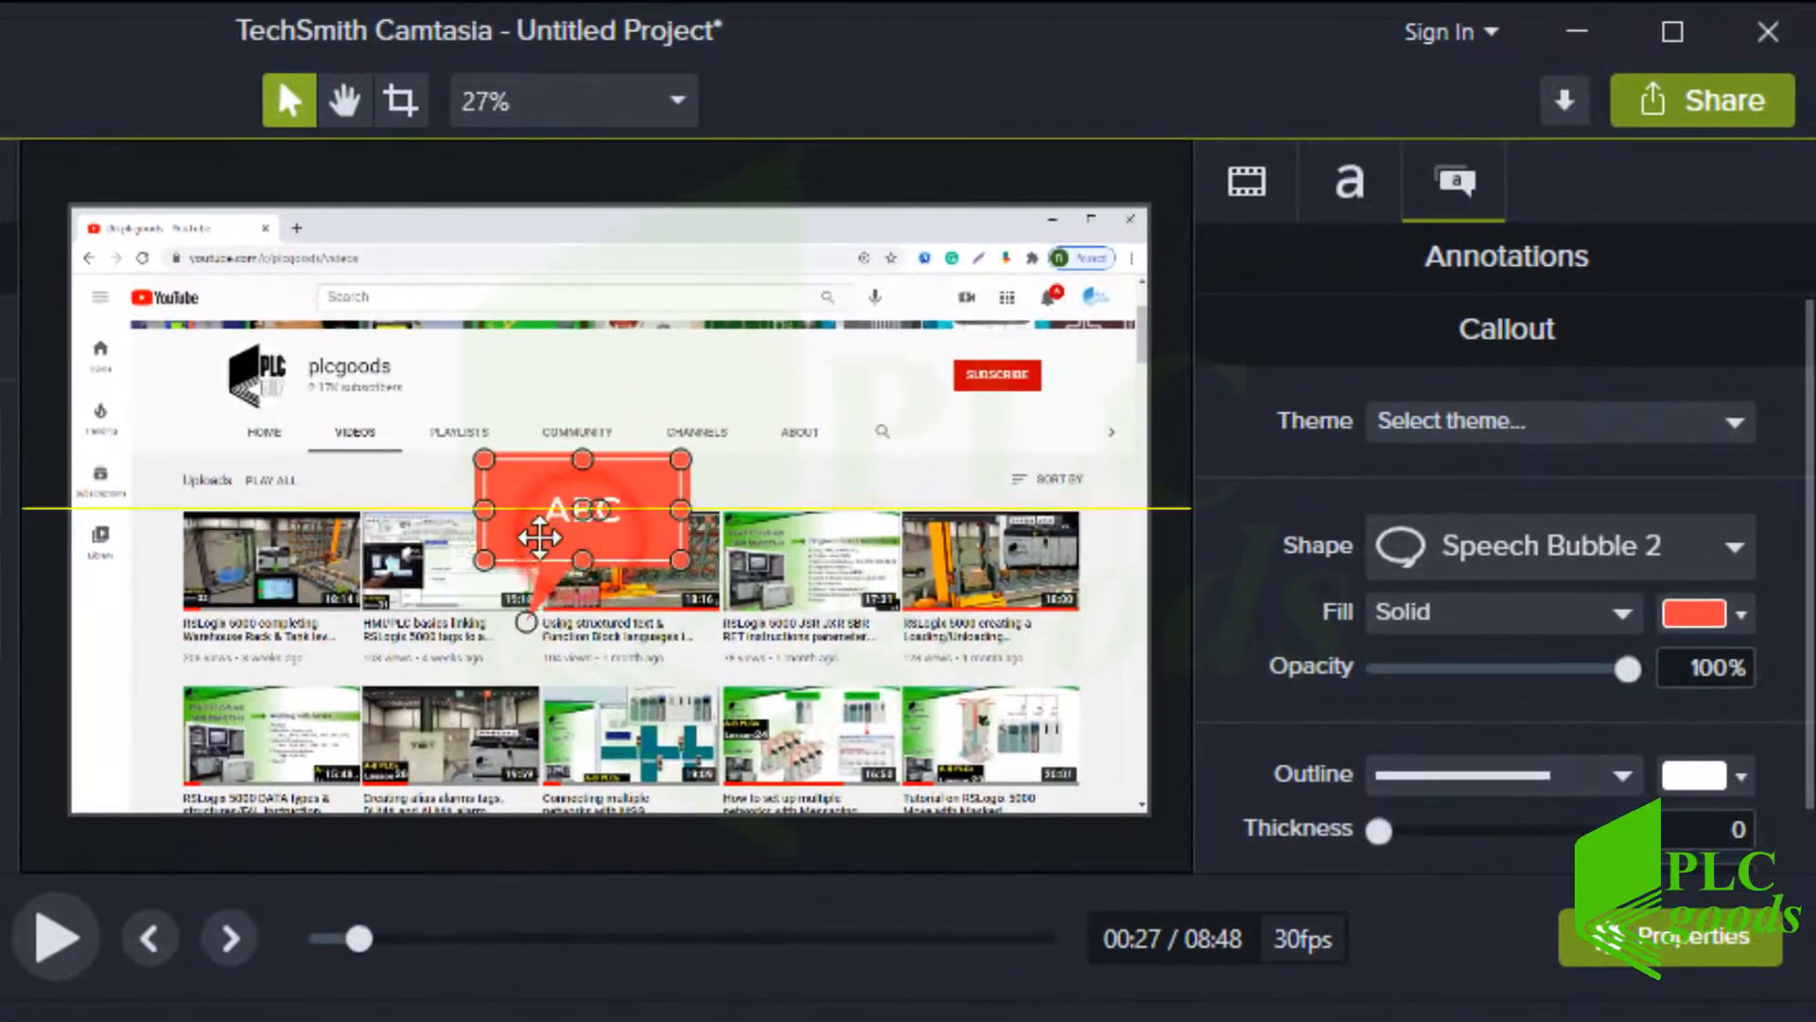
pyautogui.moveTo(540, 538); pyautogui.dragTo(261, 547)
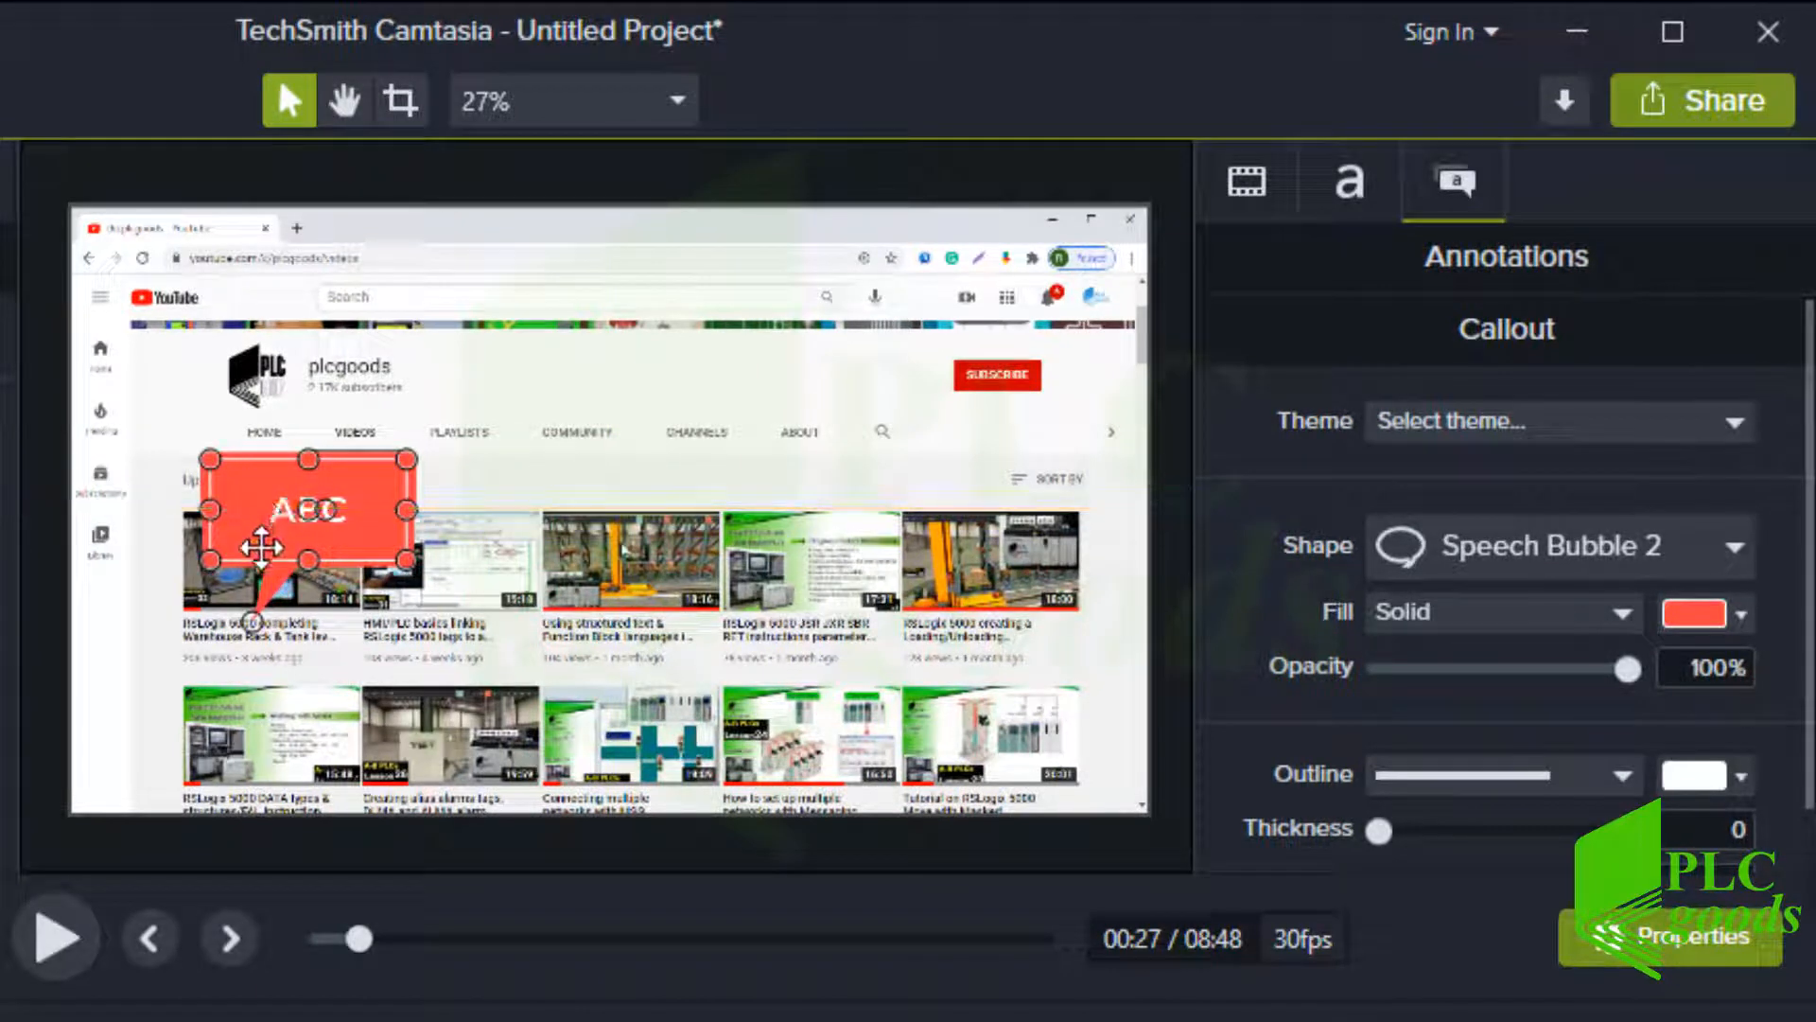
pyautogui.moveTo(252, 621); pyautogui.dragTo(610, 547)
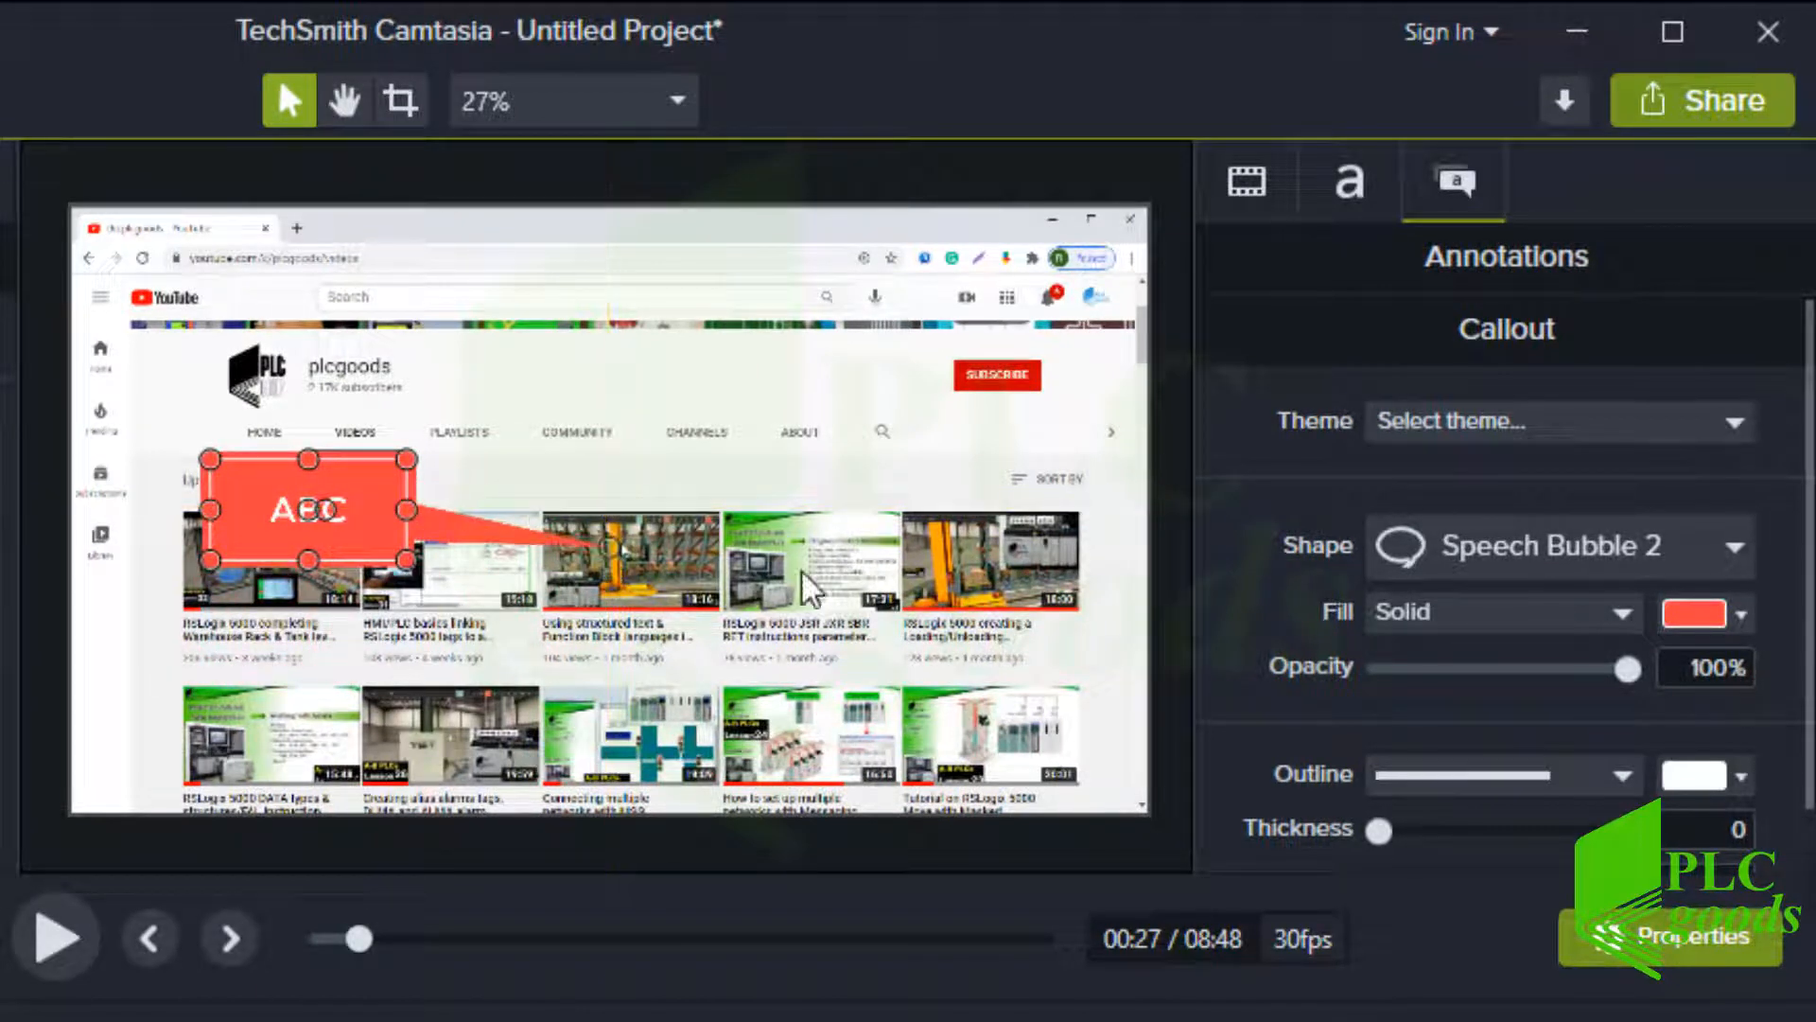
# Set the callout fill colour to green #04C106 sampled with the eyedropper from the video
pyautogui.click(1694, 628)
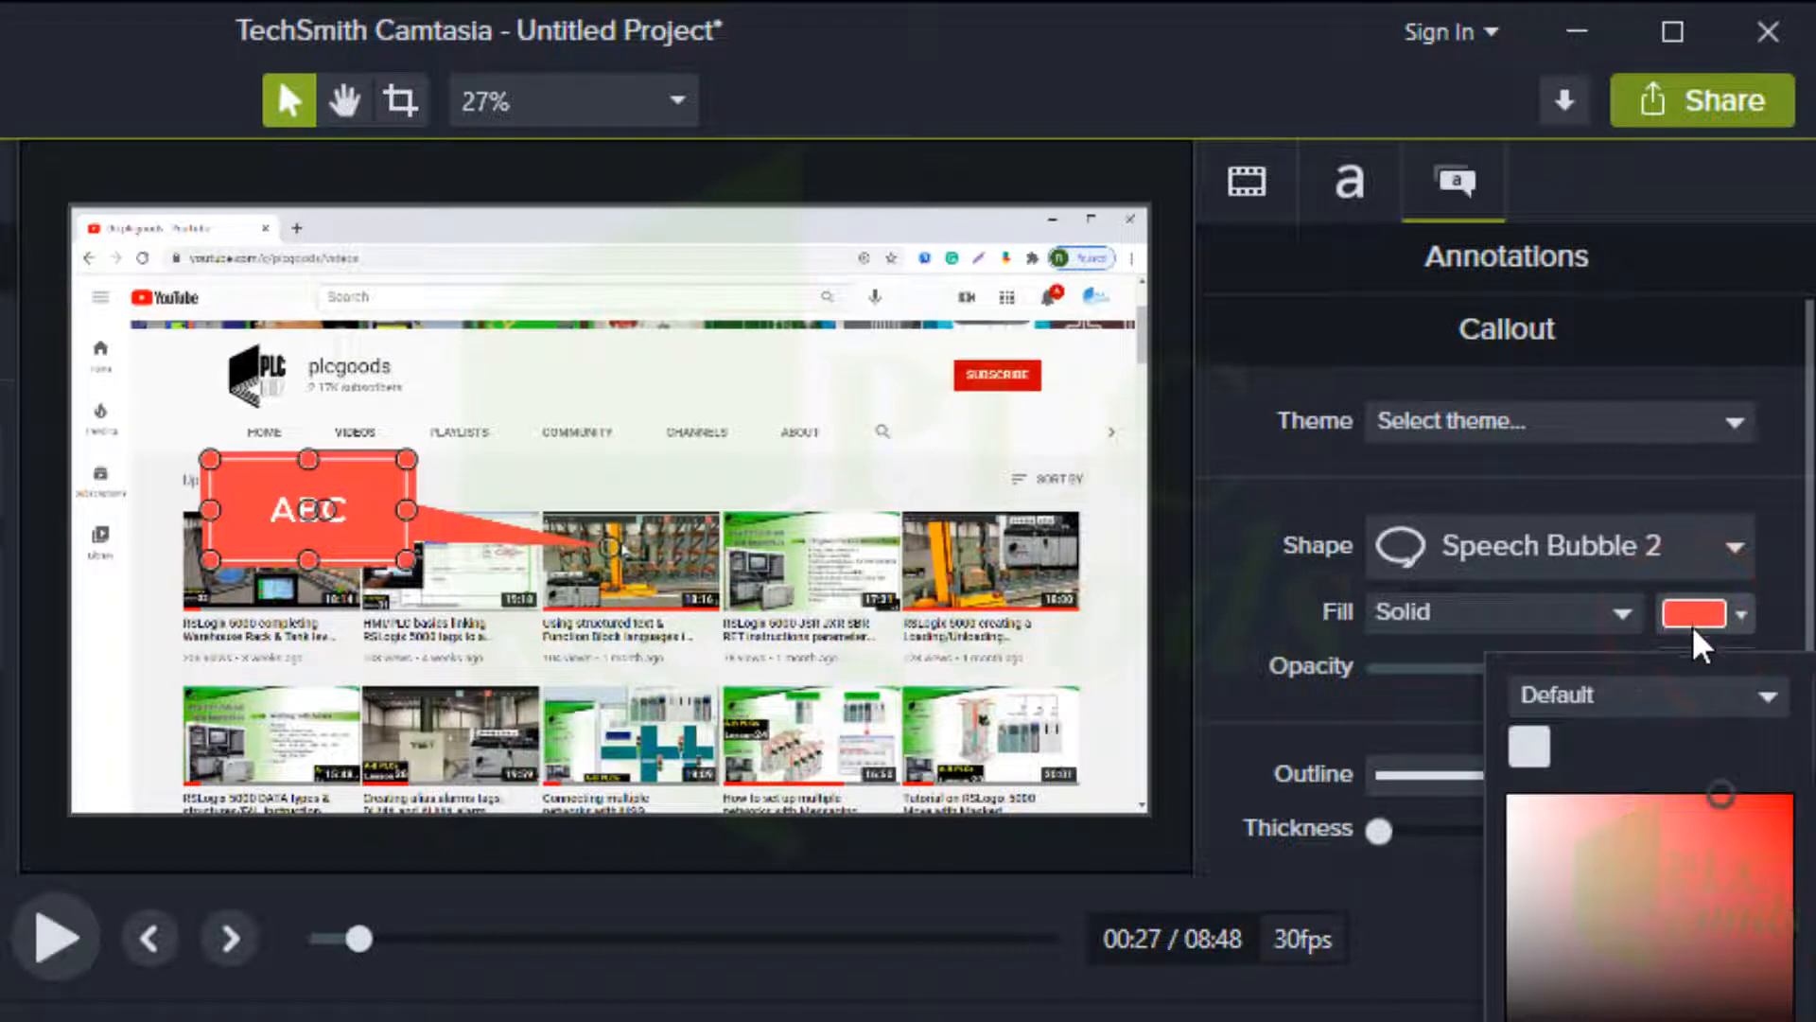
pyautogui.click(1734, 847)
pyautogui.moveTo(1733, 852); pyautogui.dragTo(1723, 866)
pyautogui.click(1814, 880)
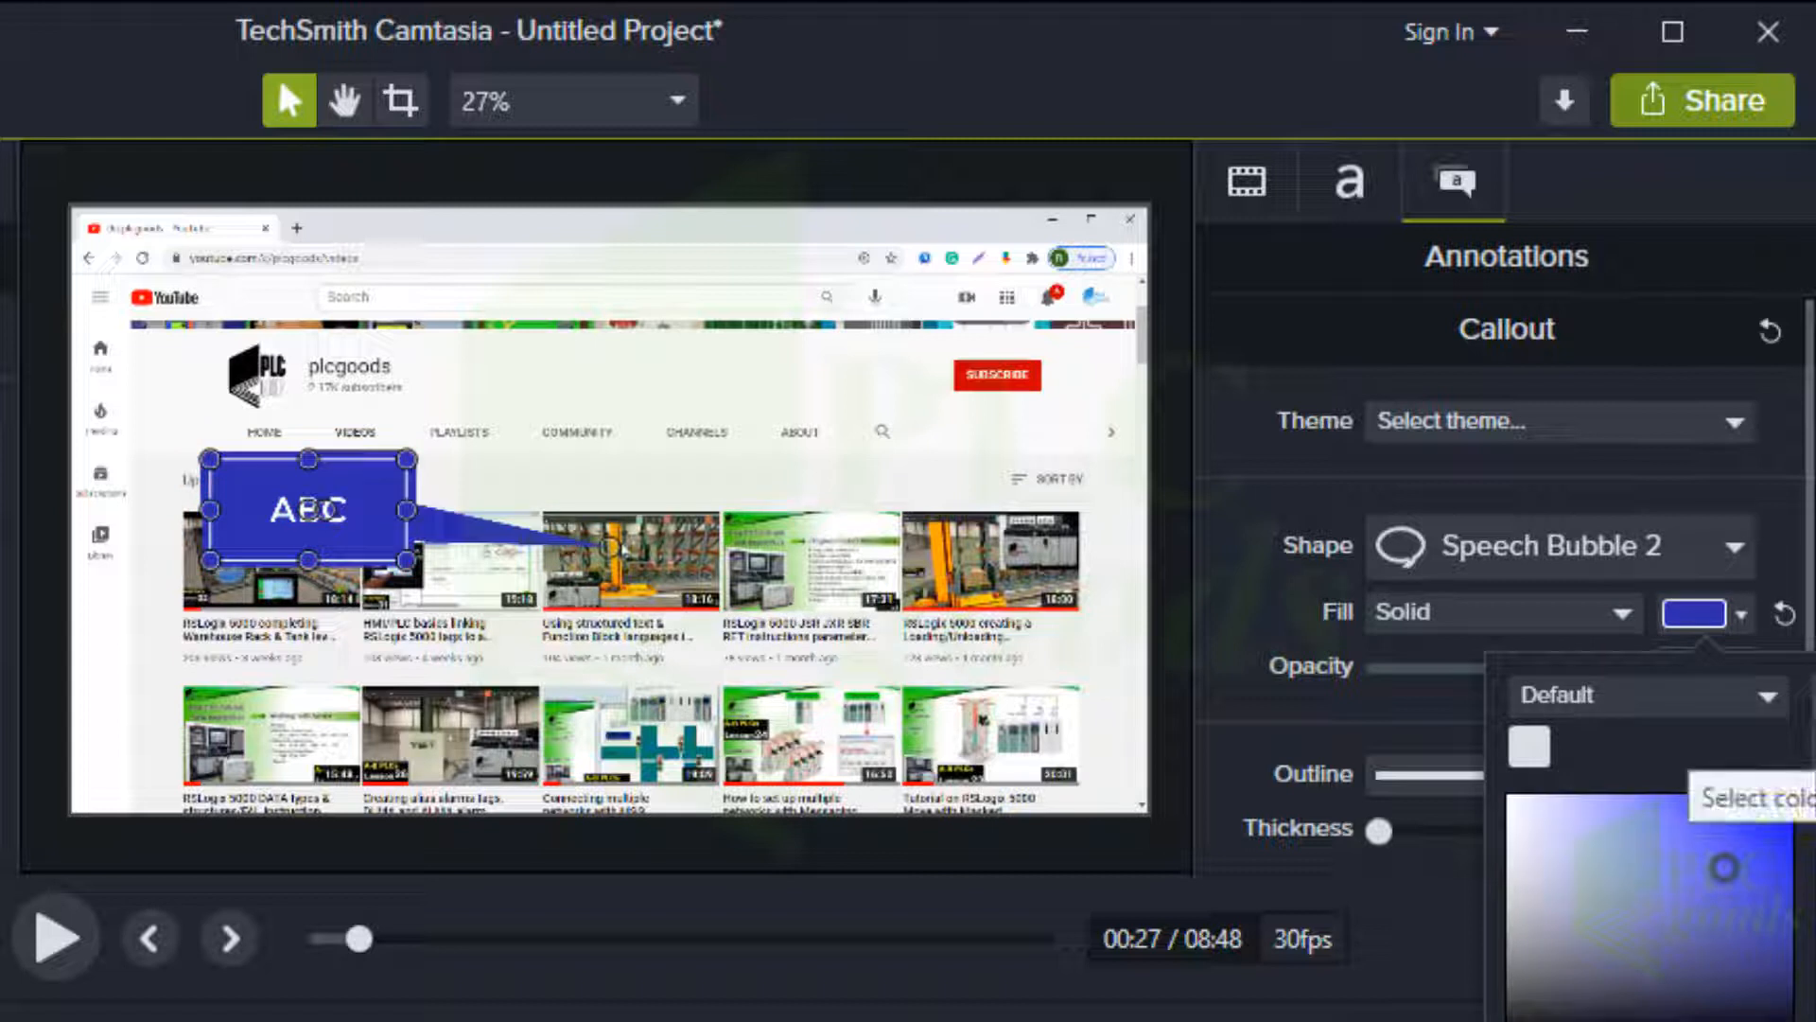
pyautogui.click(1812, 742)
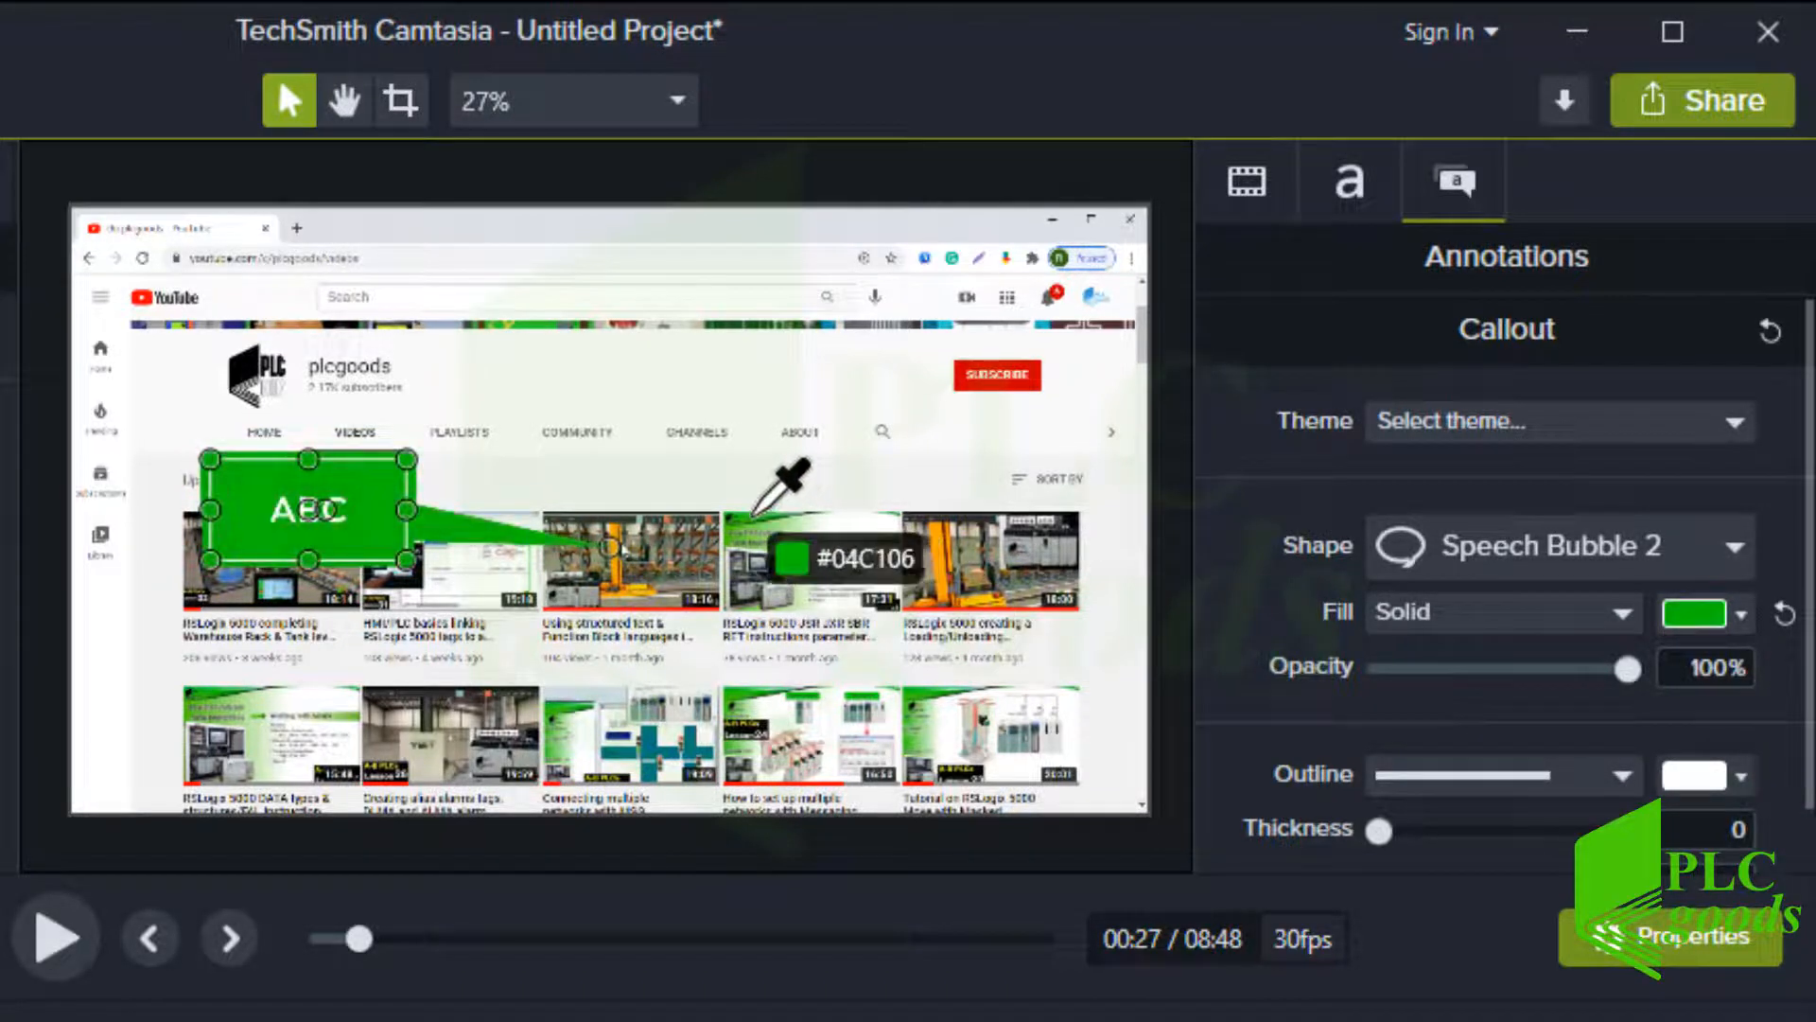
pyautogui.click(754, 515)
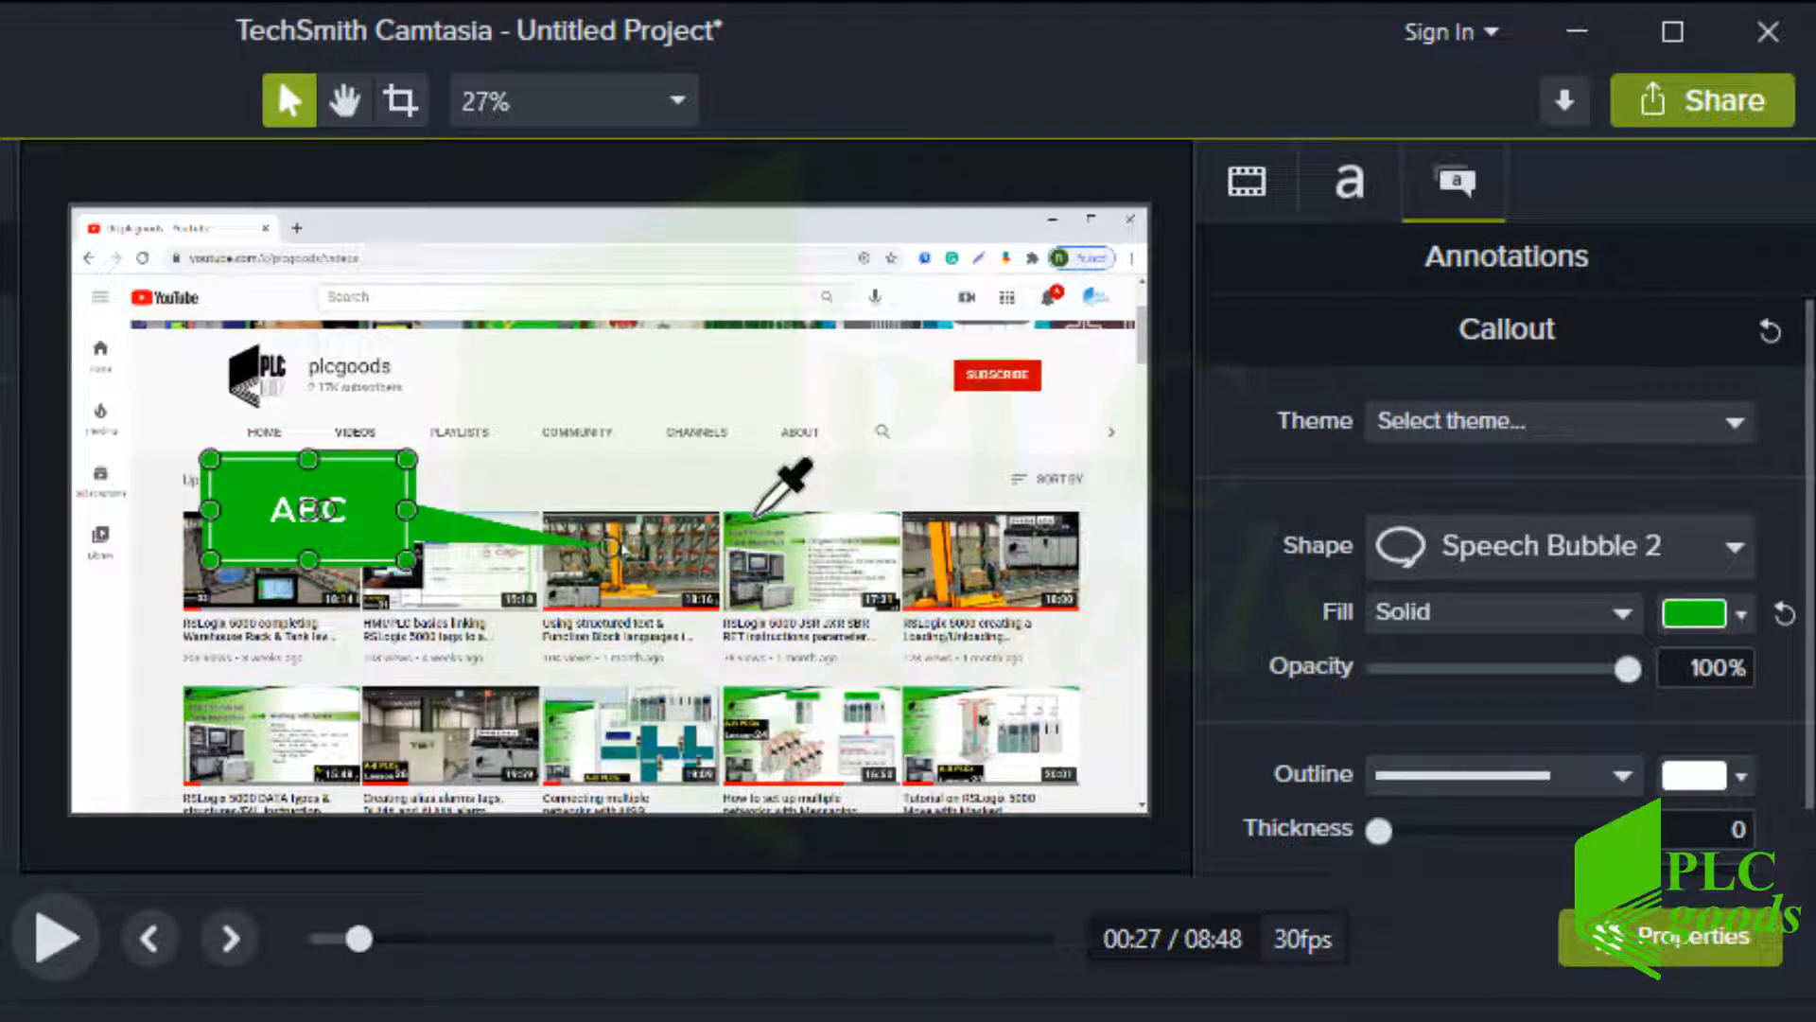
# Replace the callout text with "32 Videos", "Allen Bradley", "PLCs" on separate lines and widen the callout to fit
pyautogui.click(298, 511)
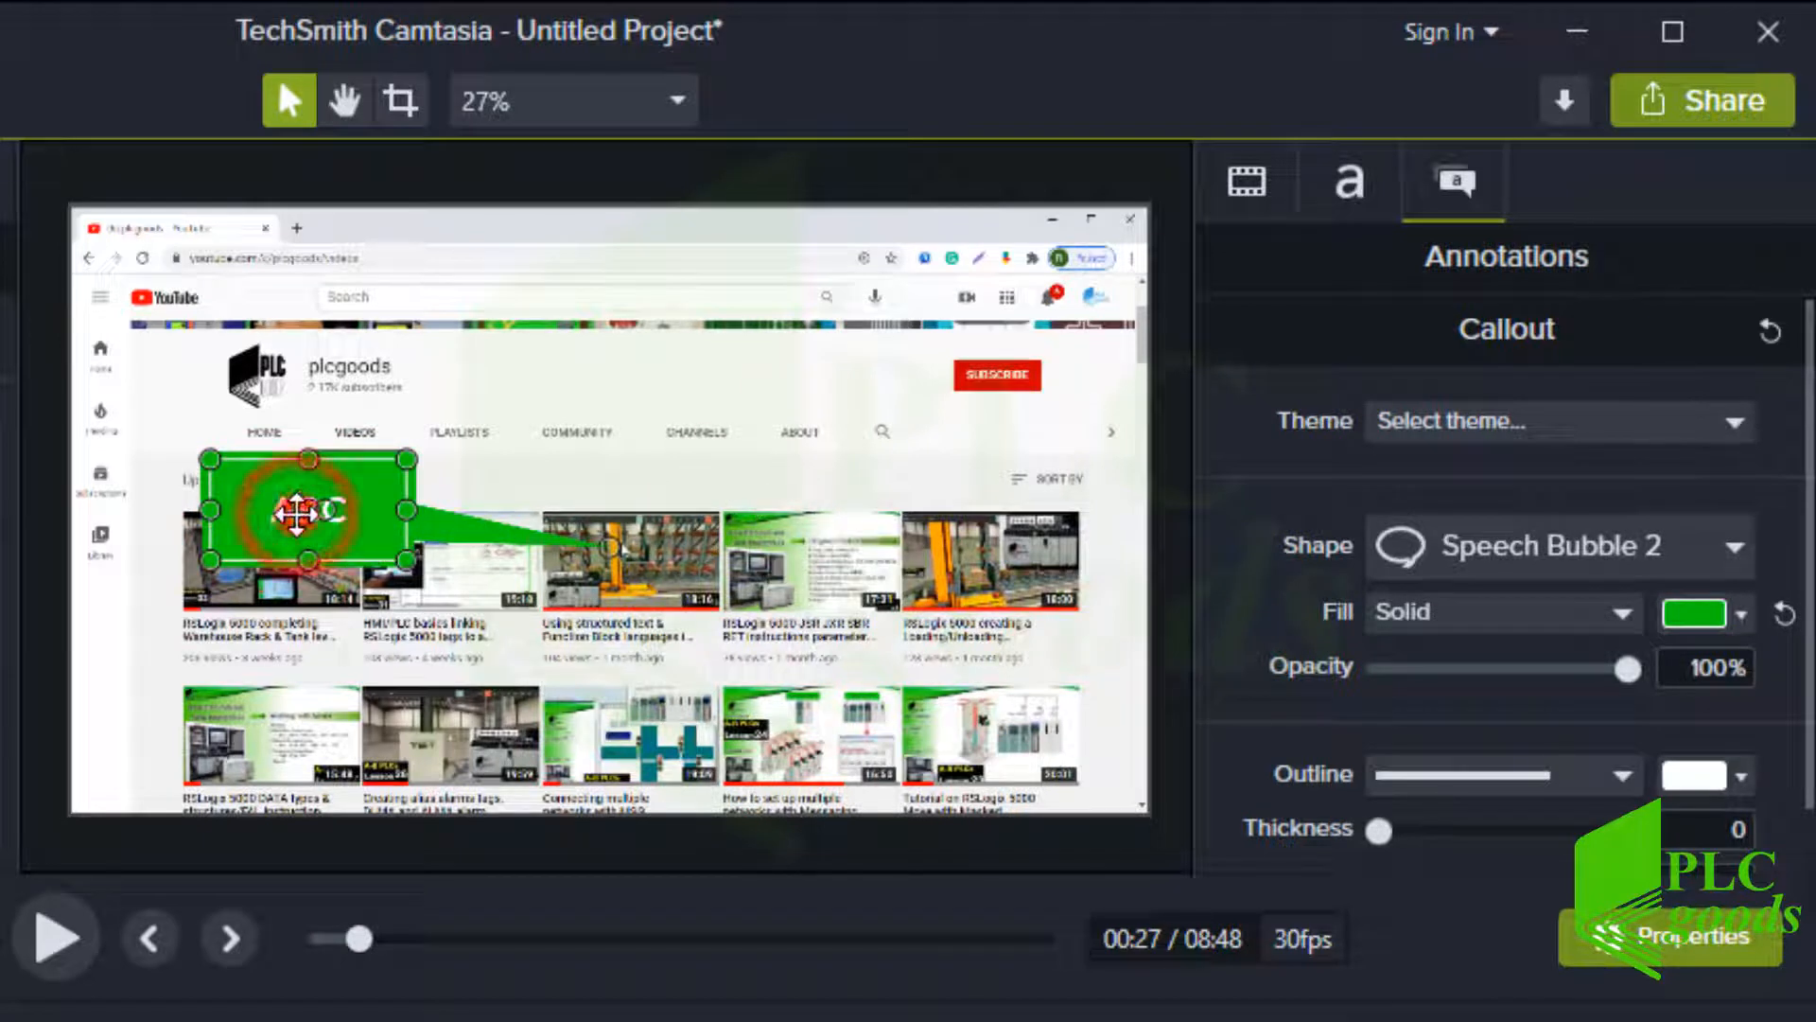
pyautogui.doubleClick(298, 512)
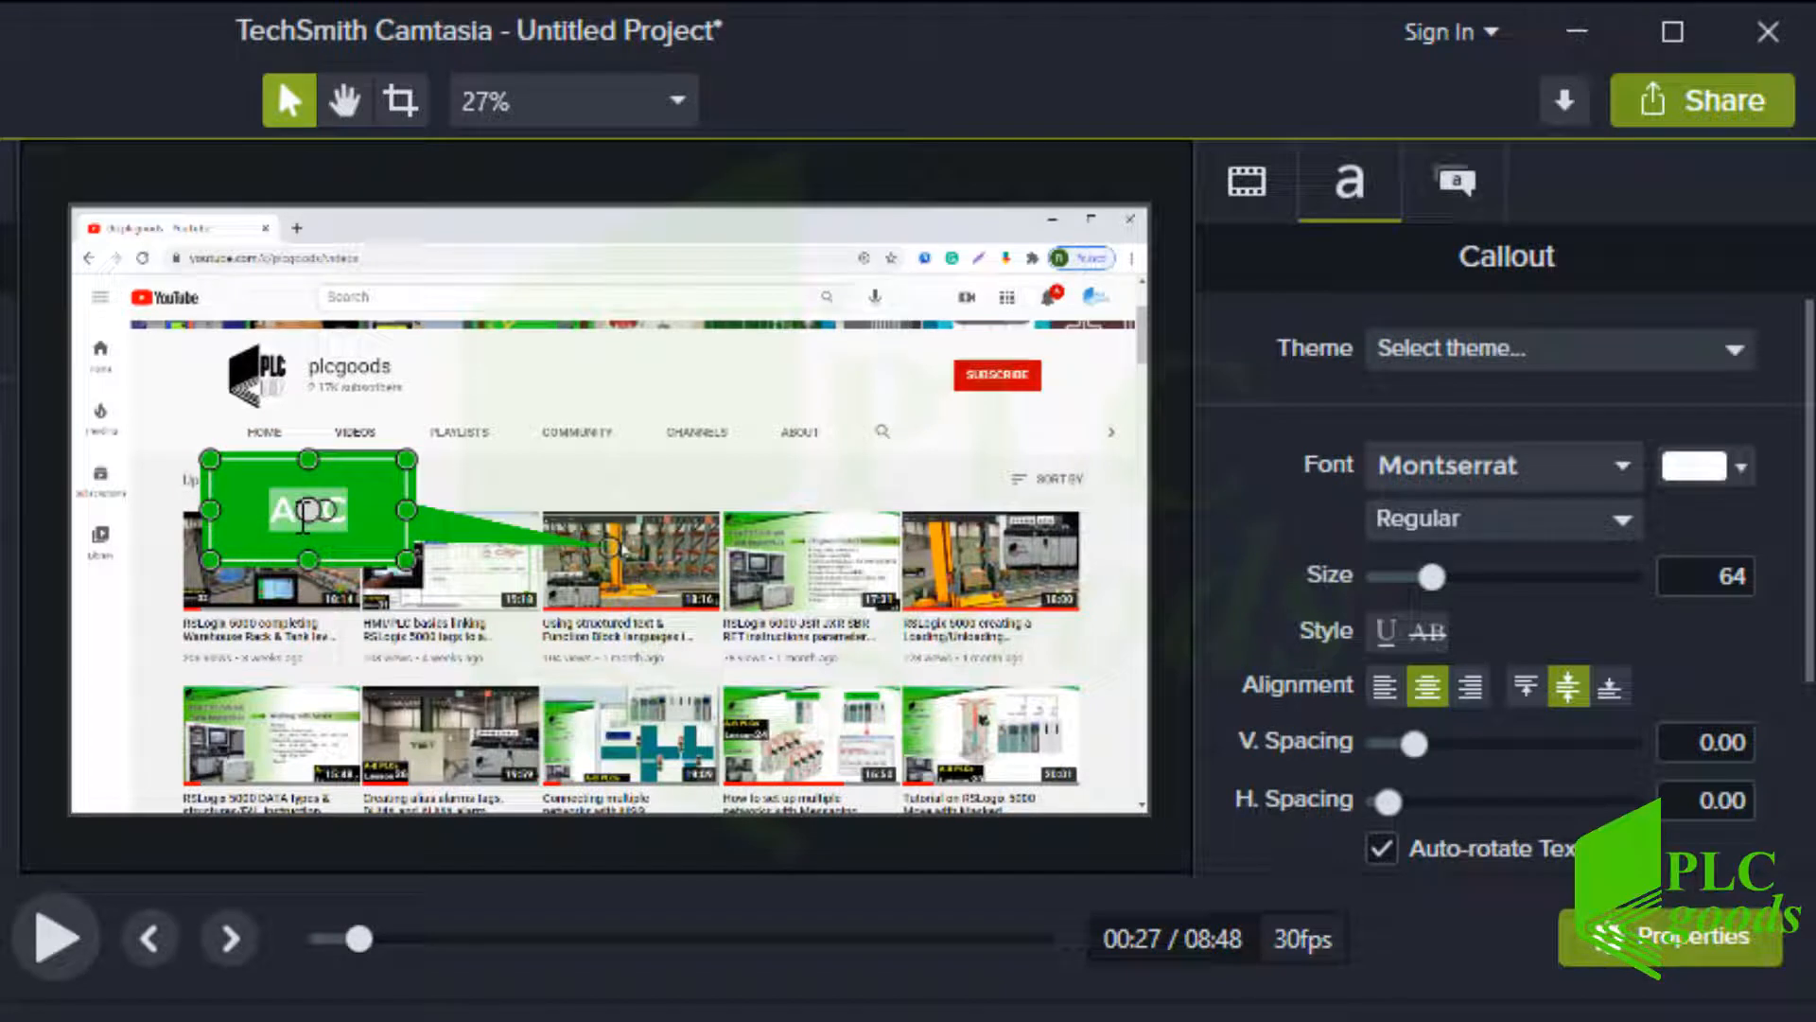
pyautogui.write('P')
pyautogui.write('2 Videos')
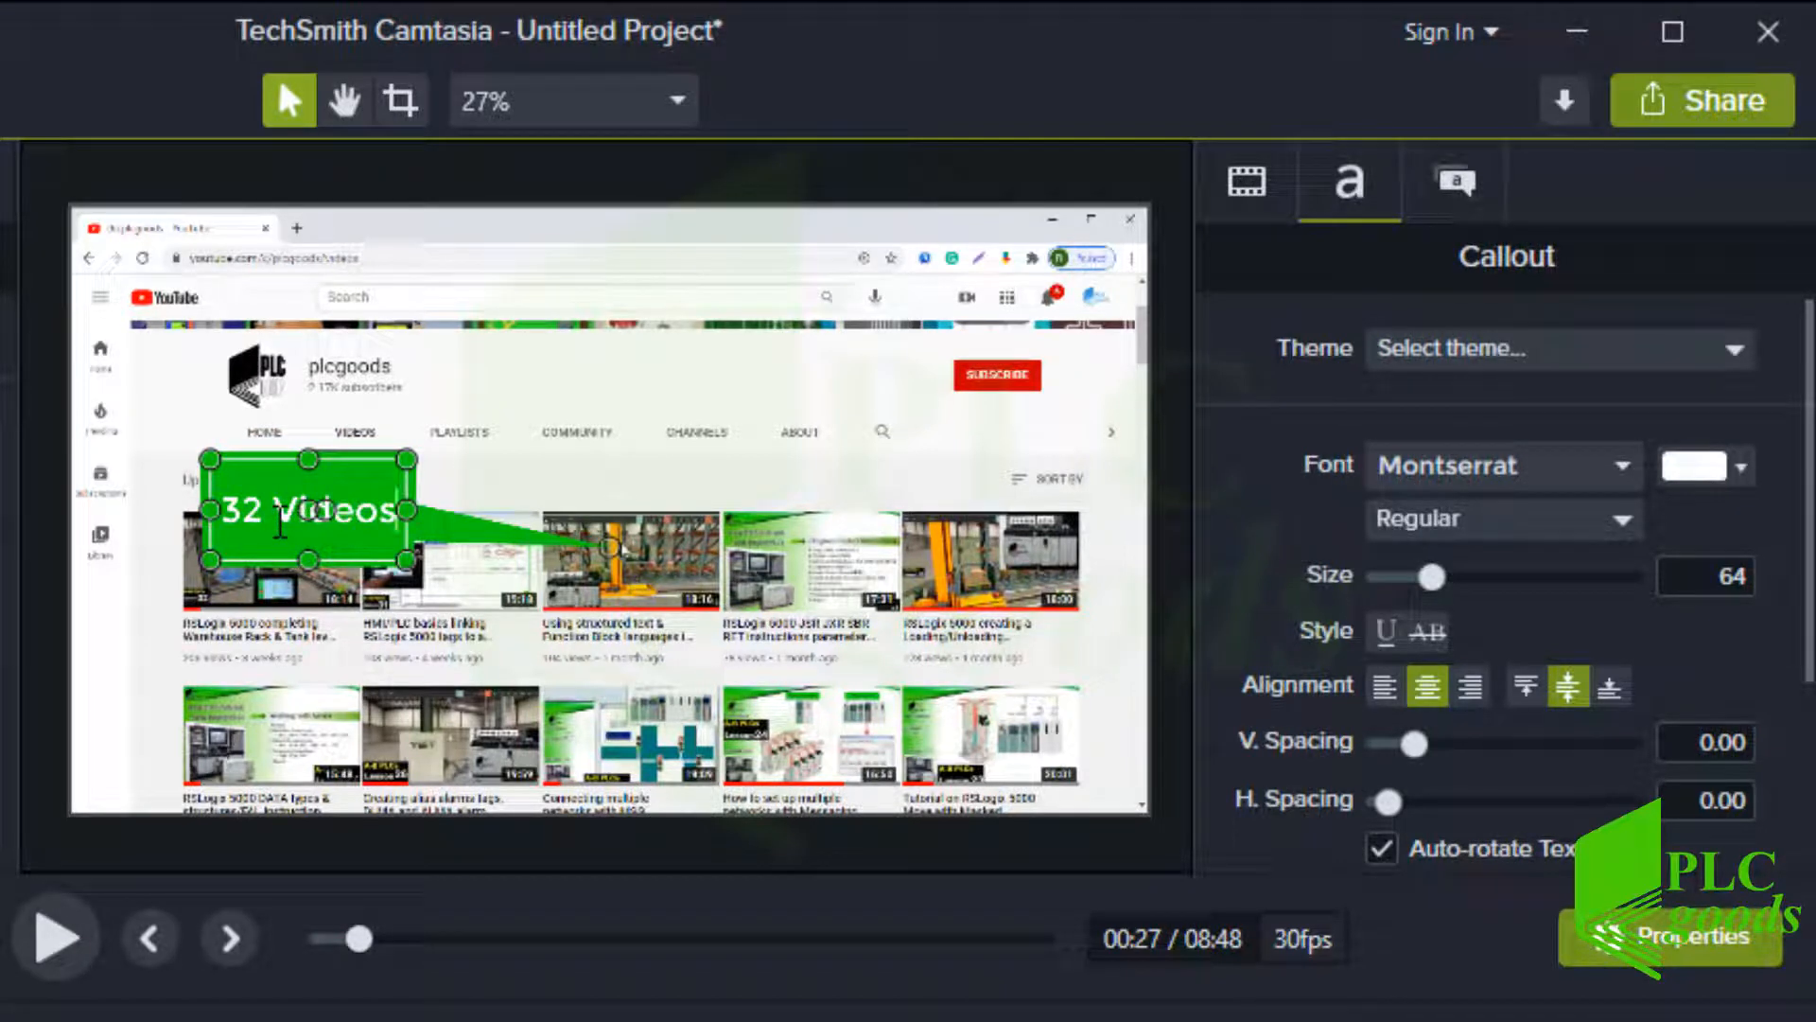
pyautogui.press('Return')
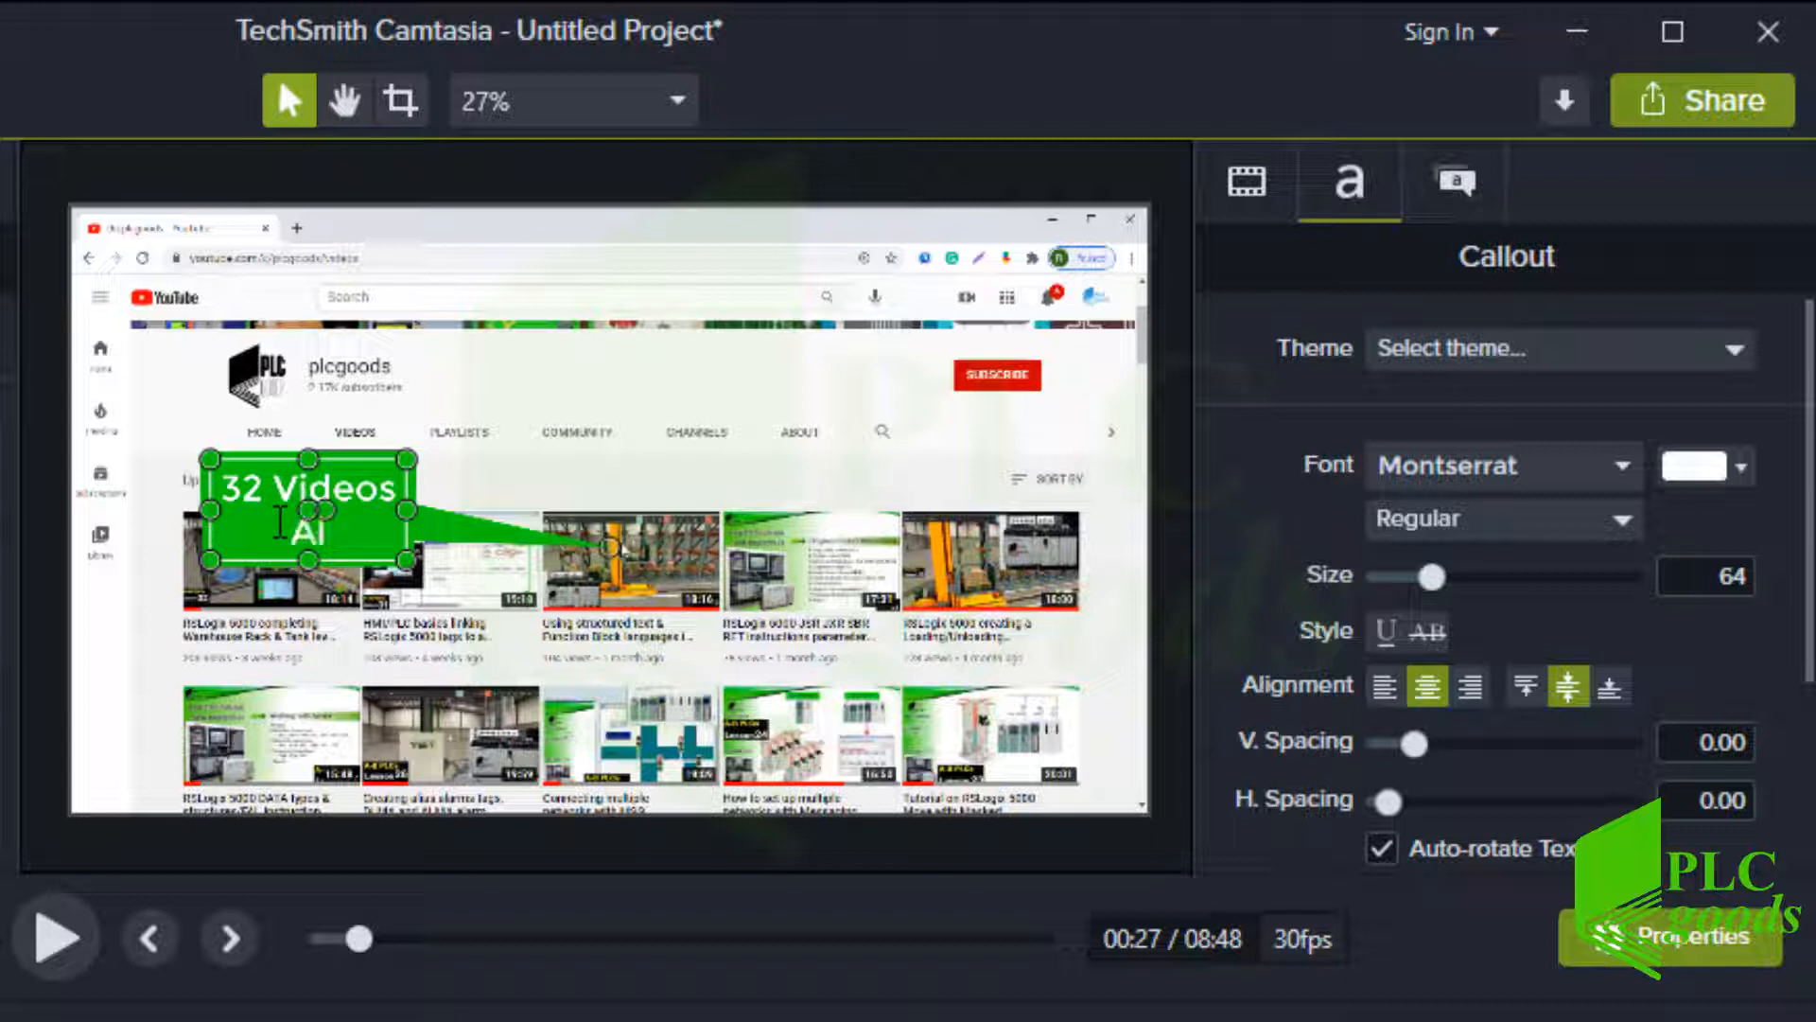
pyautogui.write('Allen Br')
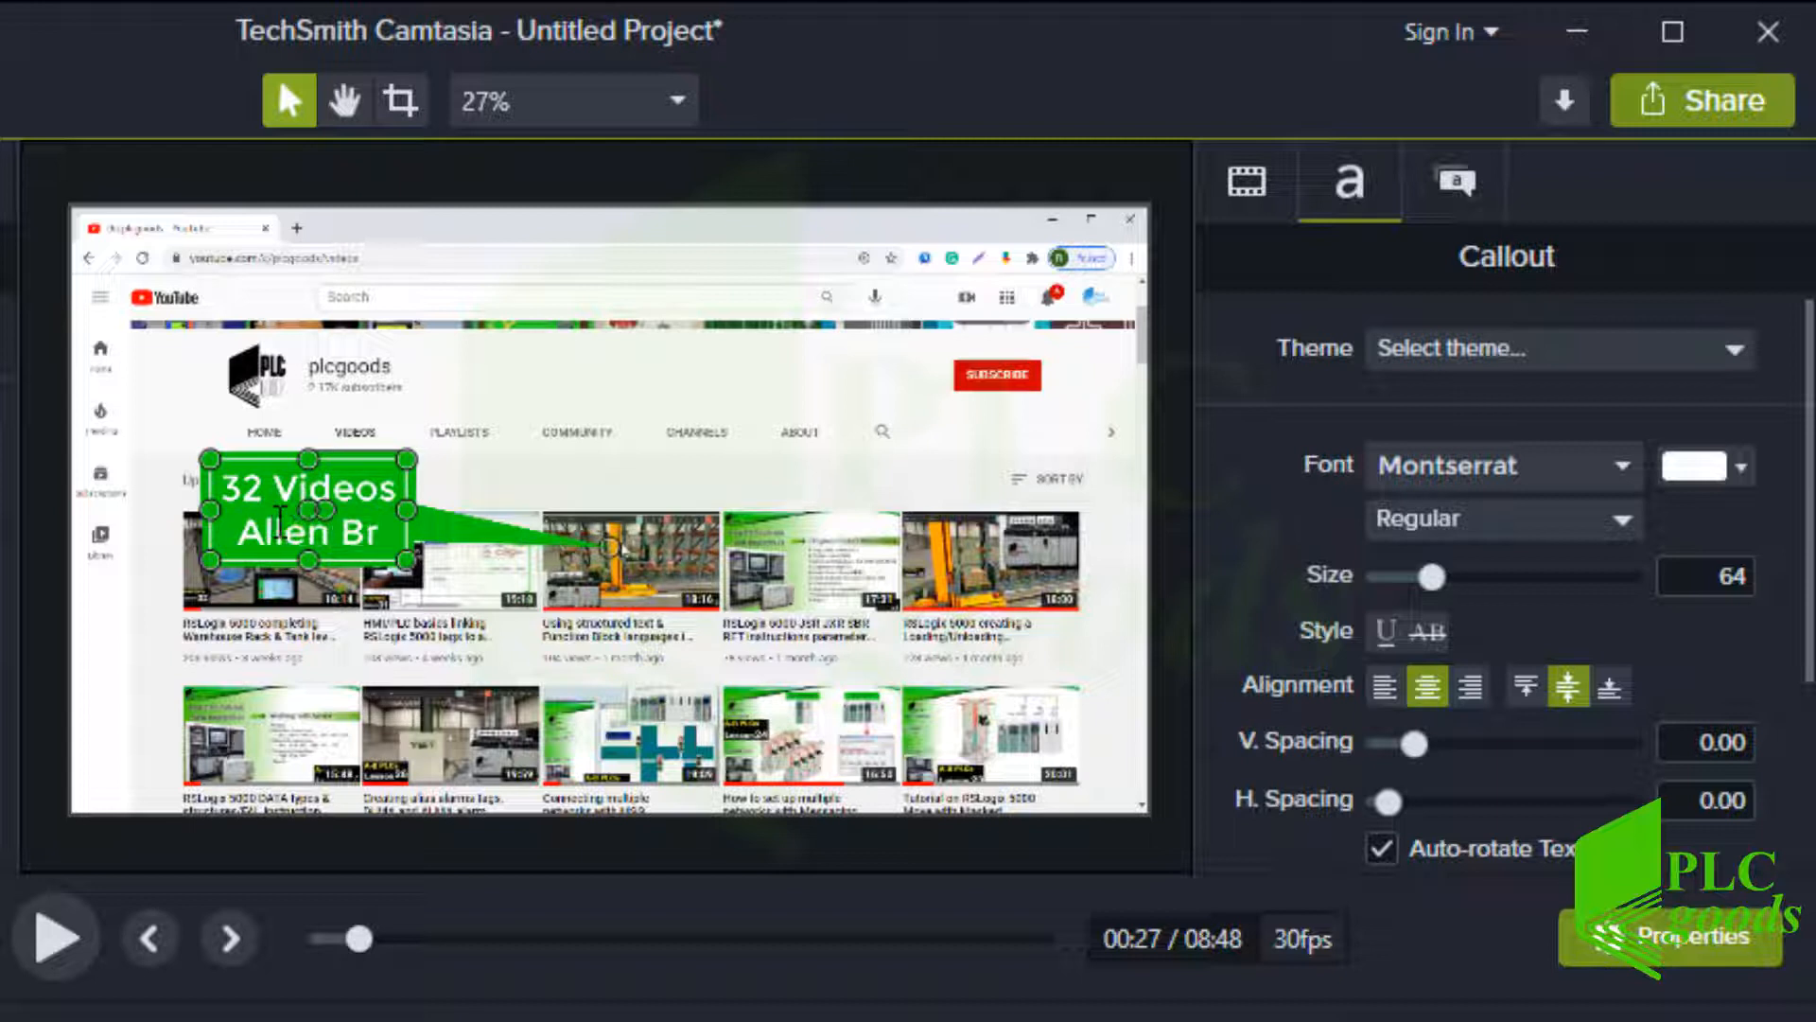
pyautogui.write('adley')
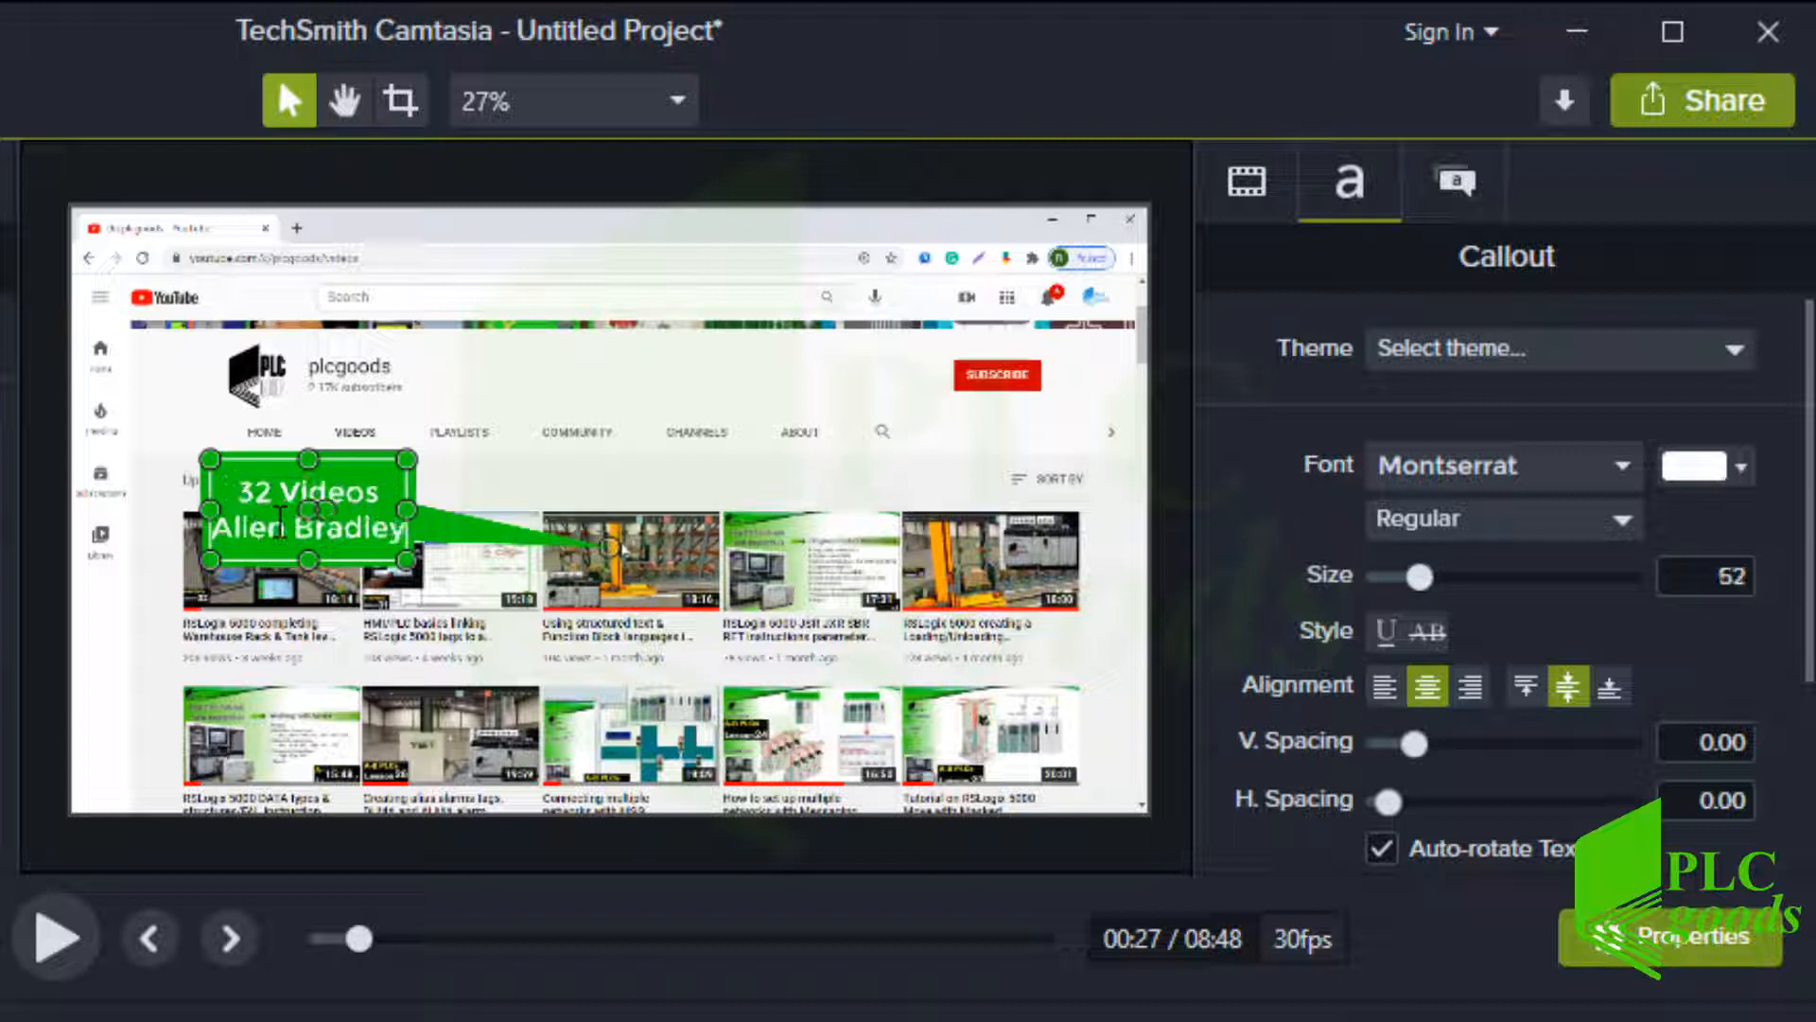
pyautogui.press('Return')
pyautogui.write('P')
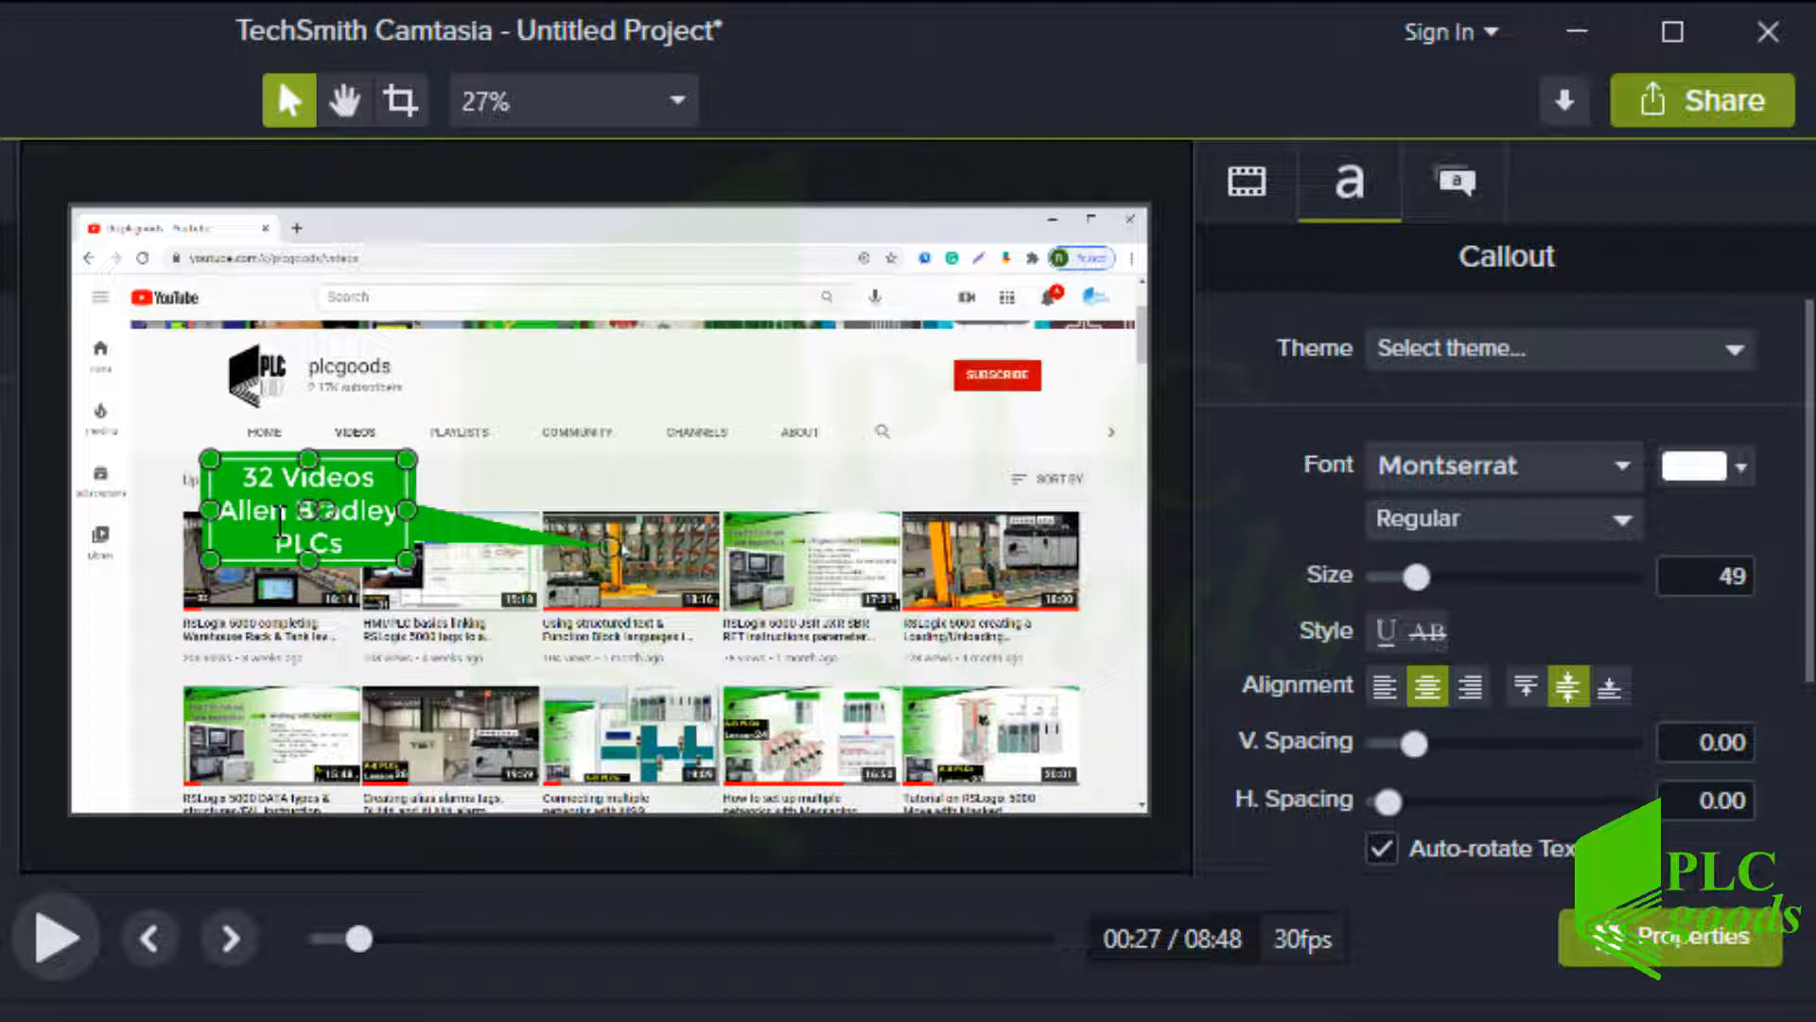
pyautogui.write('LCs')
pyautogui.moveTo(209, 459); pyautogui.dragTo(95, 418)
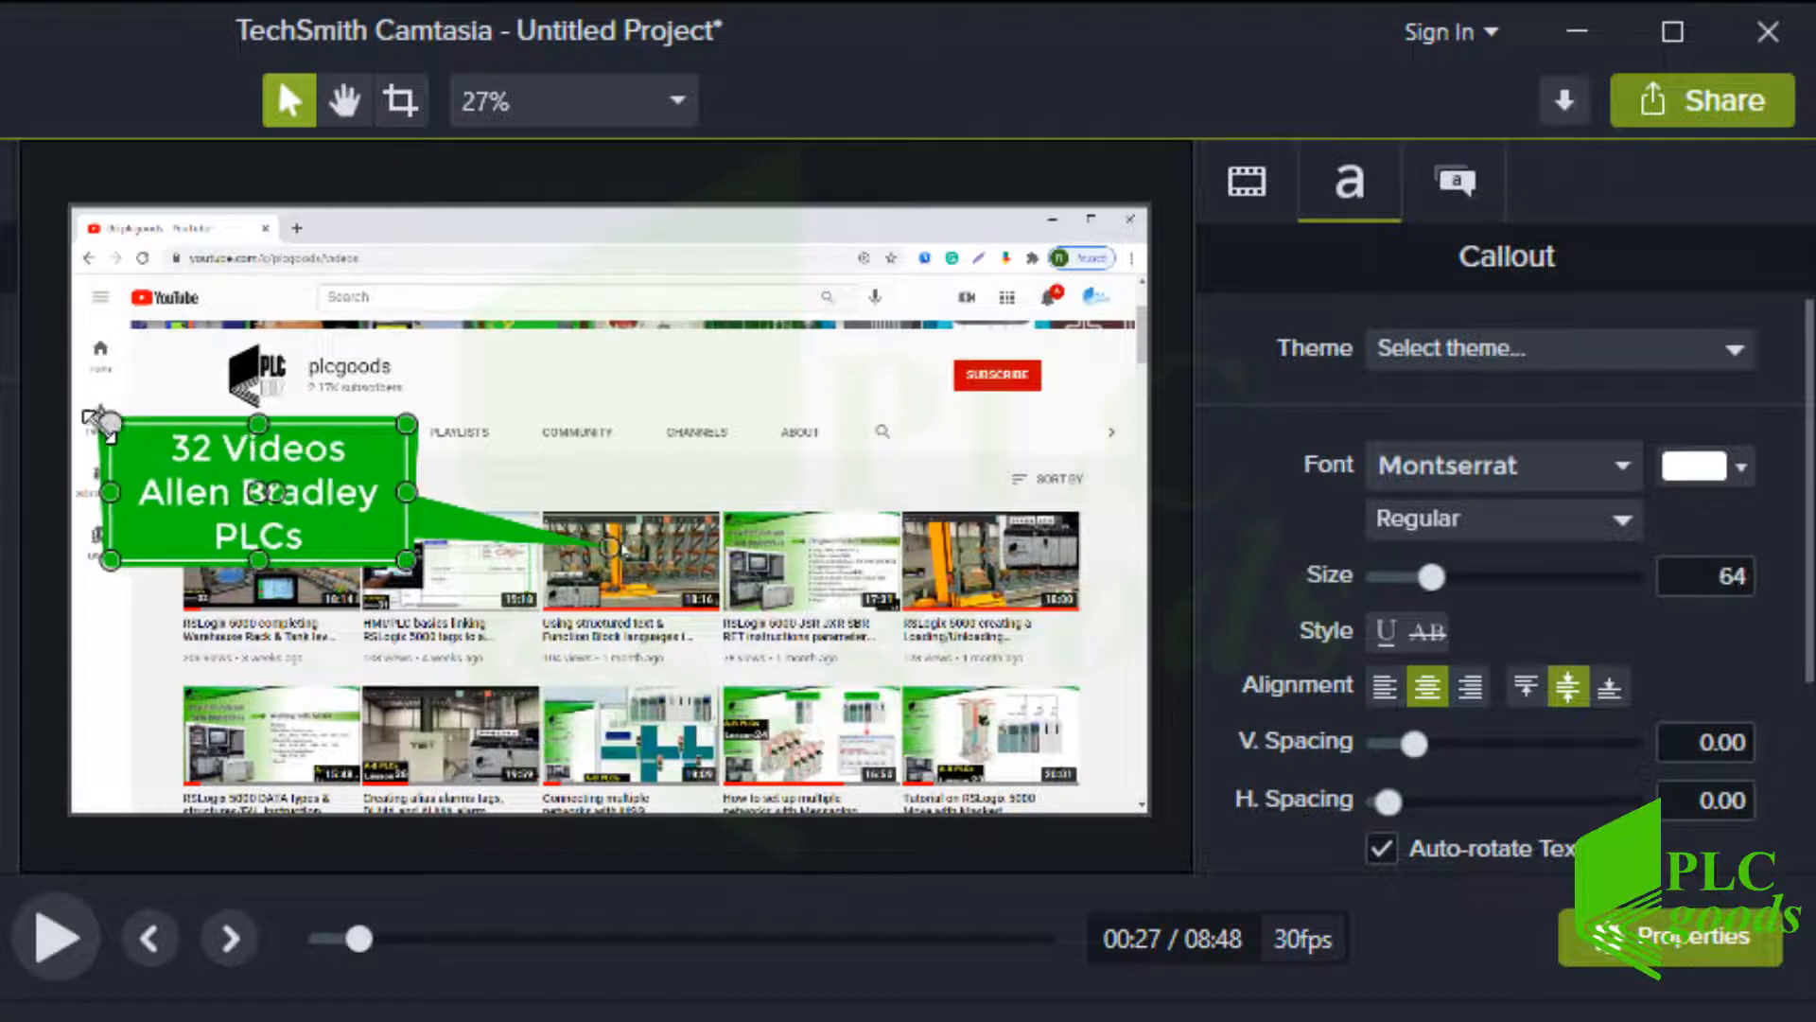
pyautogui.moveTo(405, 490); pyautogui.dragTo(455, 487)
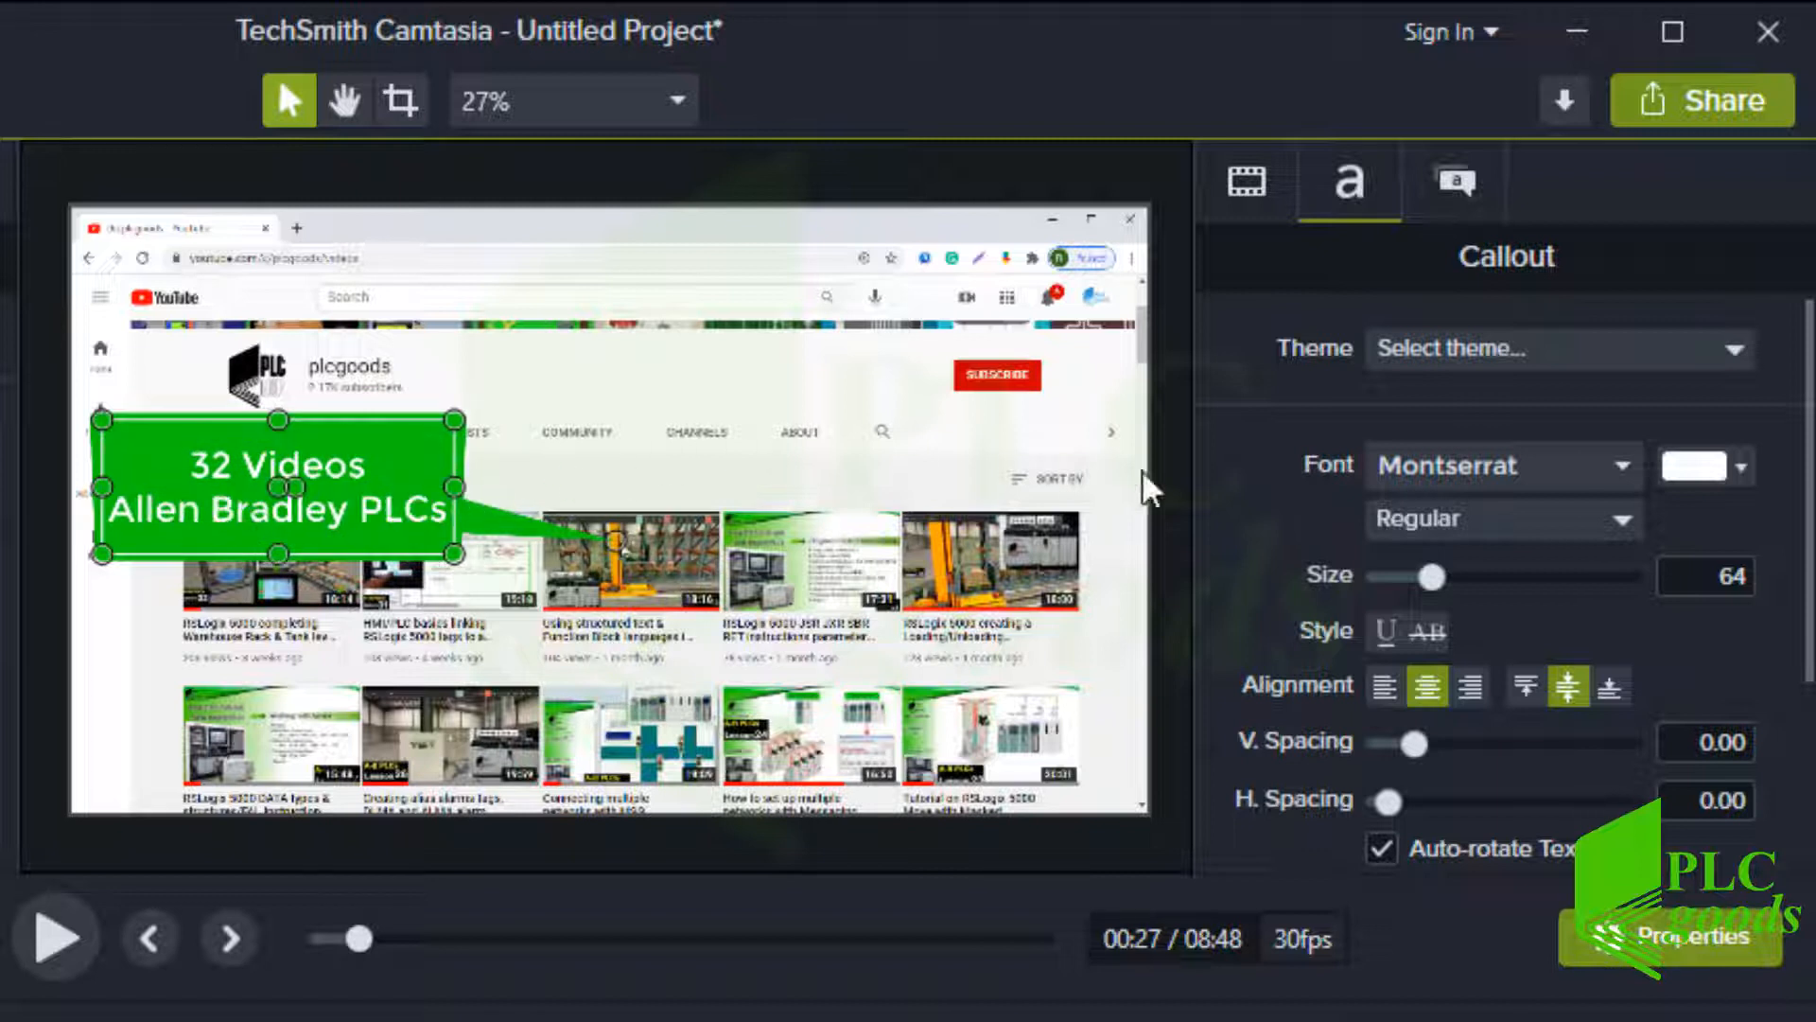
# Set the callout font colour to black and the vertical spacing to 0.06
pyautogui.click(1688, 468)
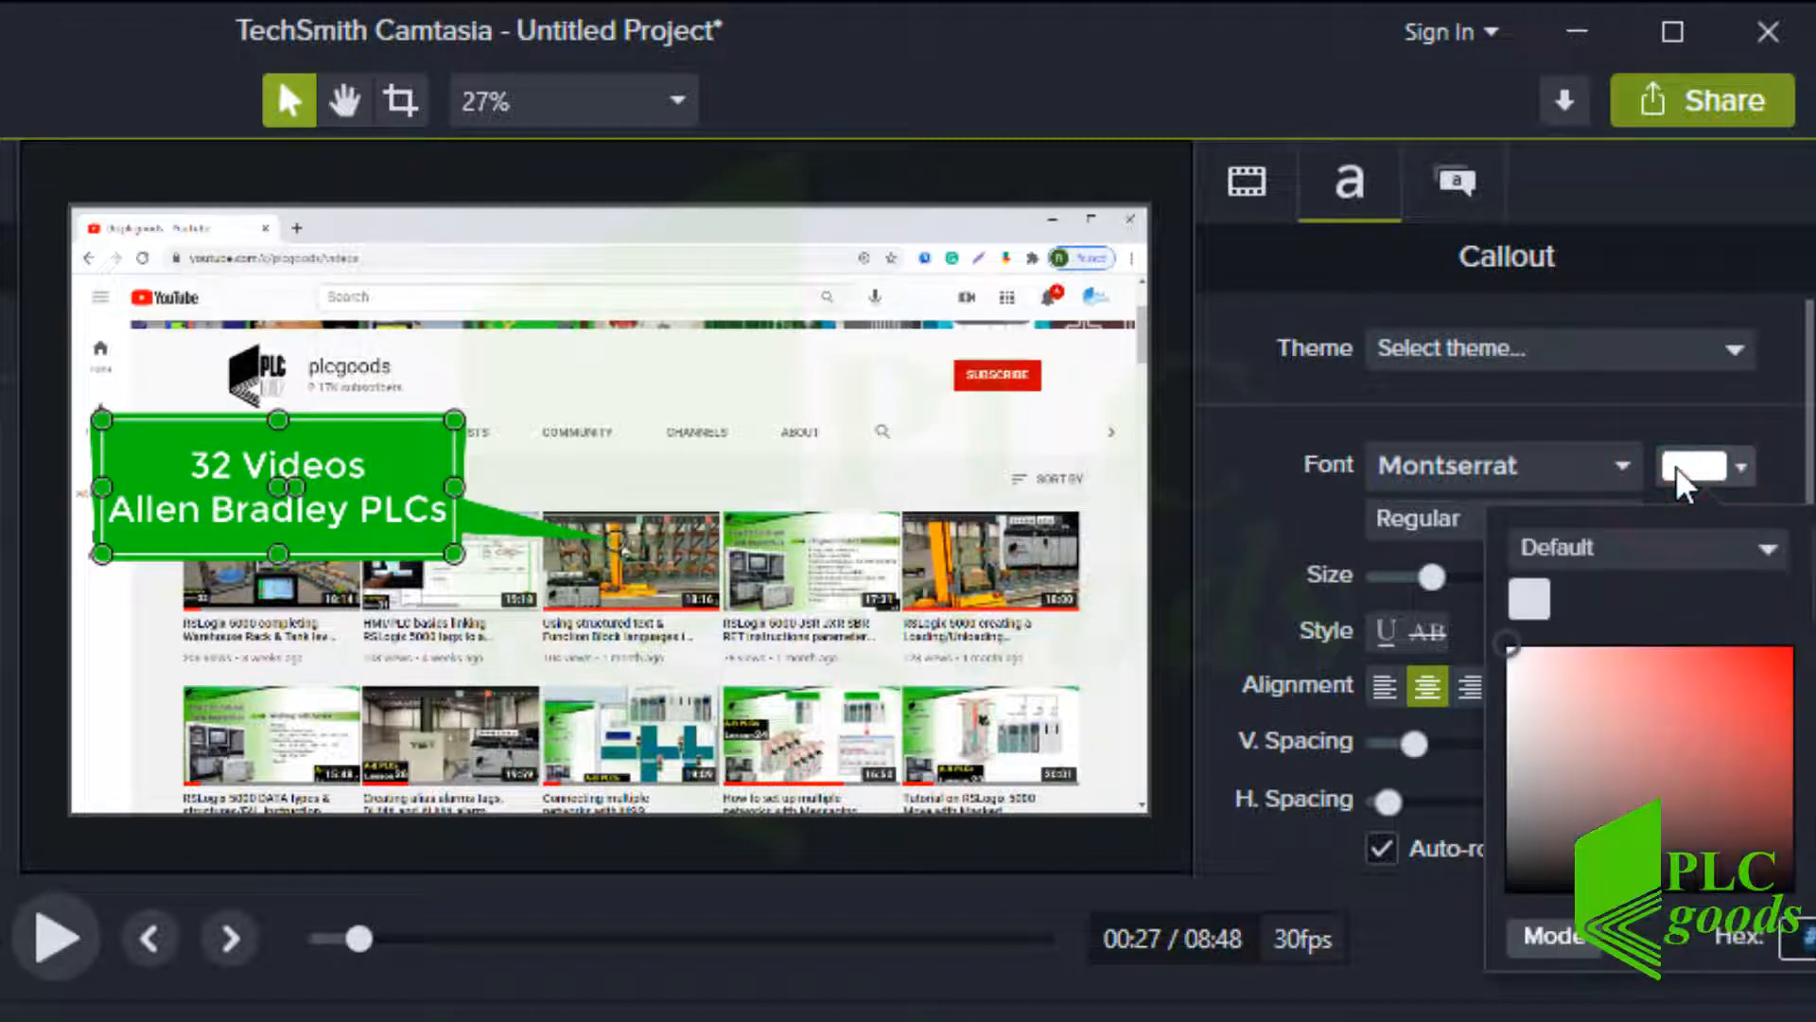
pyautogui.moveTo(1613, 679); pyautogui.dragTo(1490, 924)
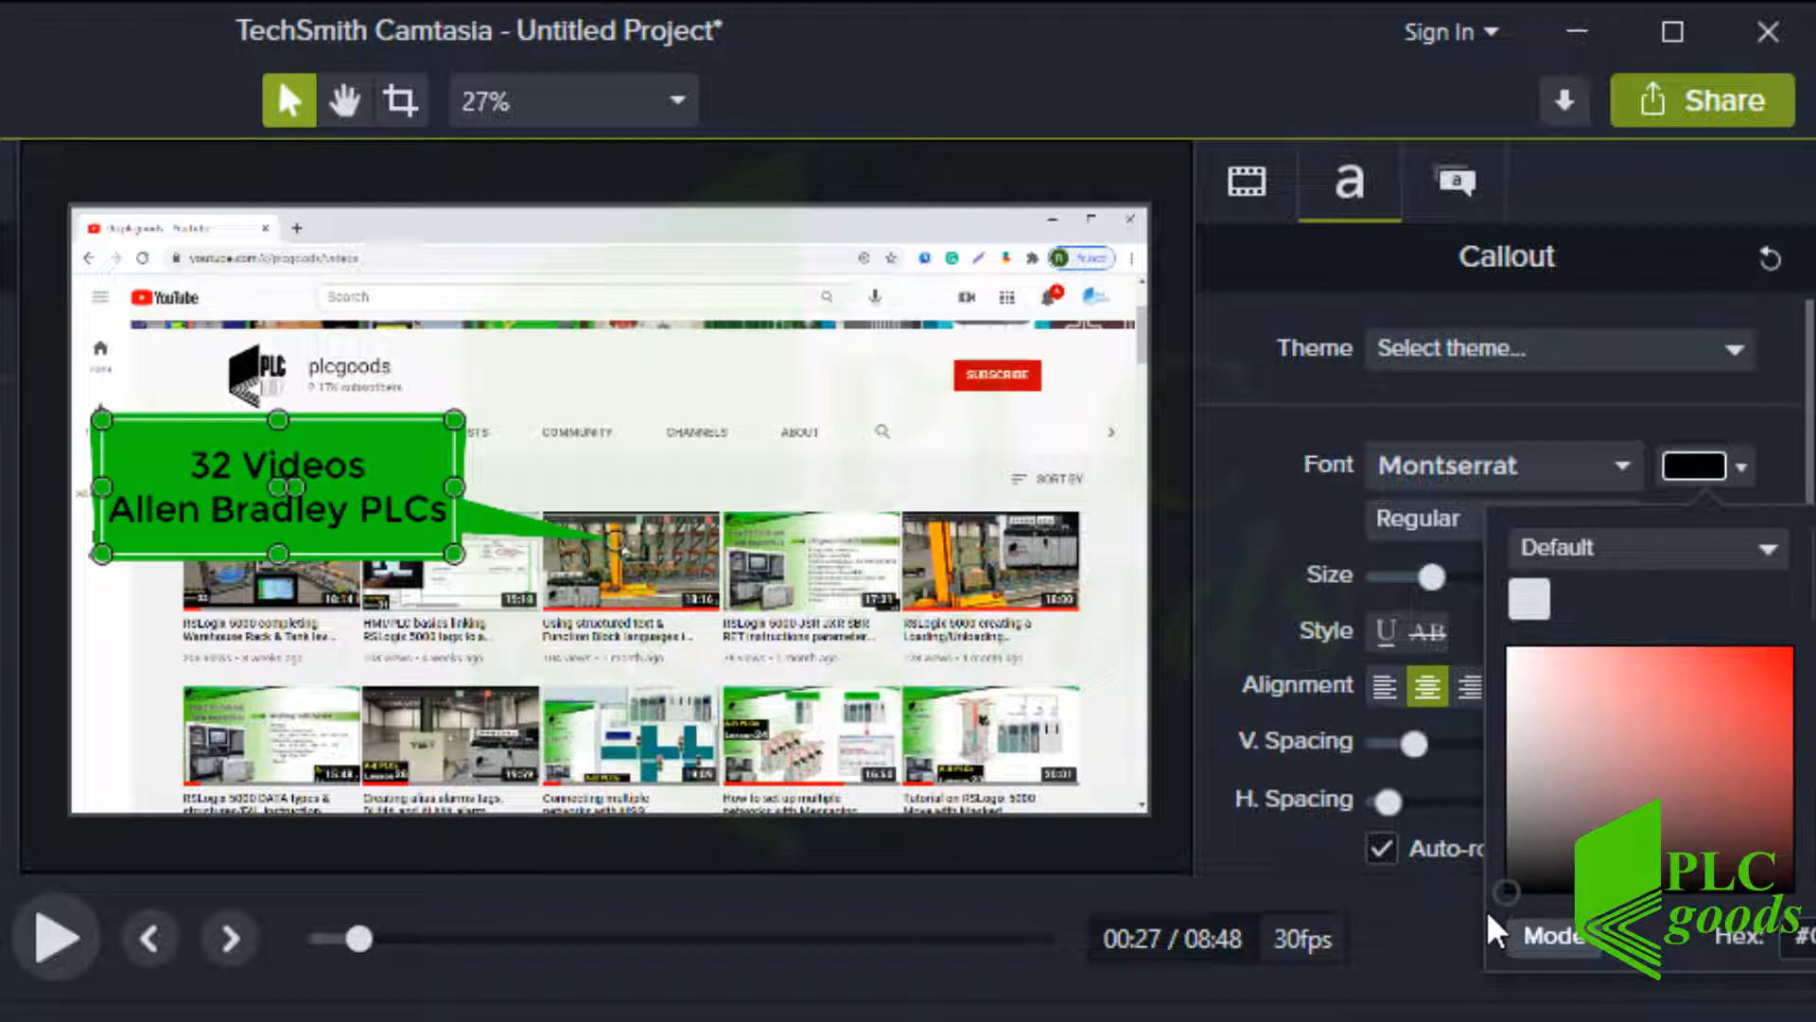
pyautogui.click(1279, 637)
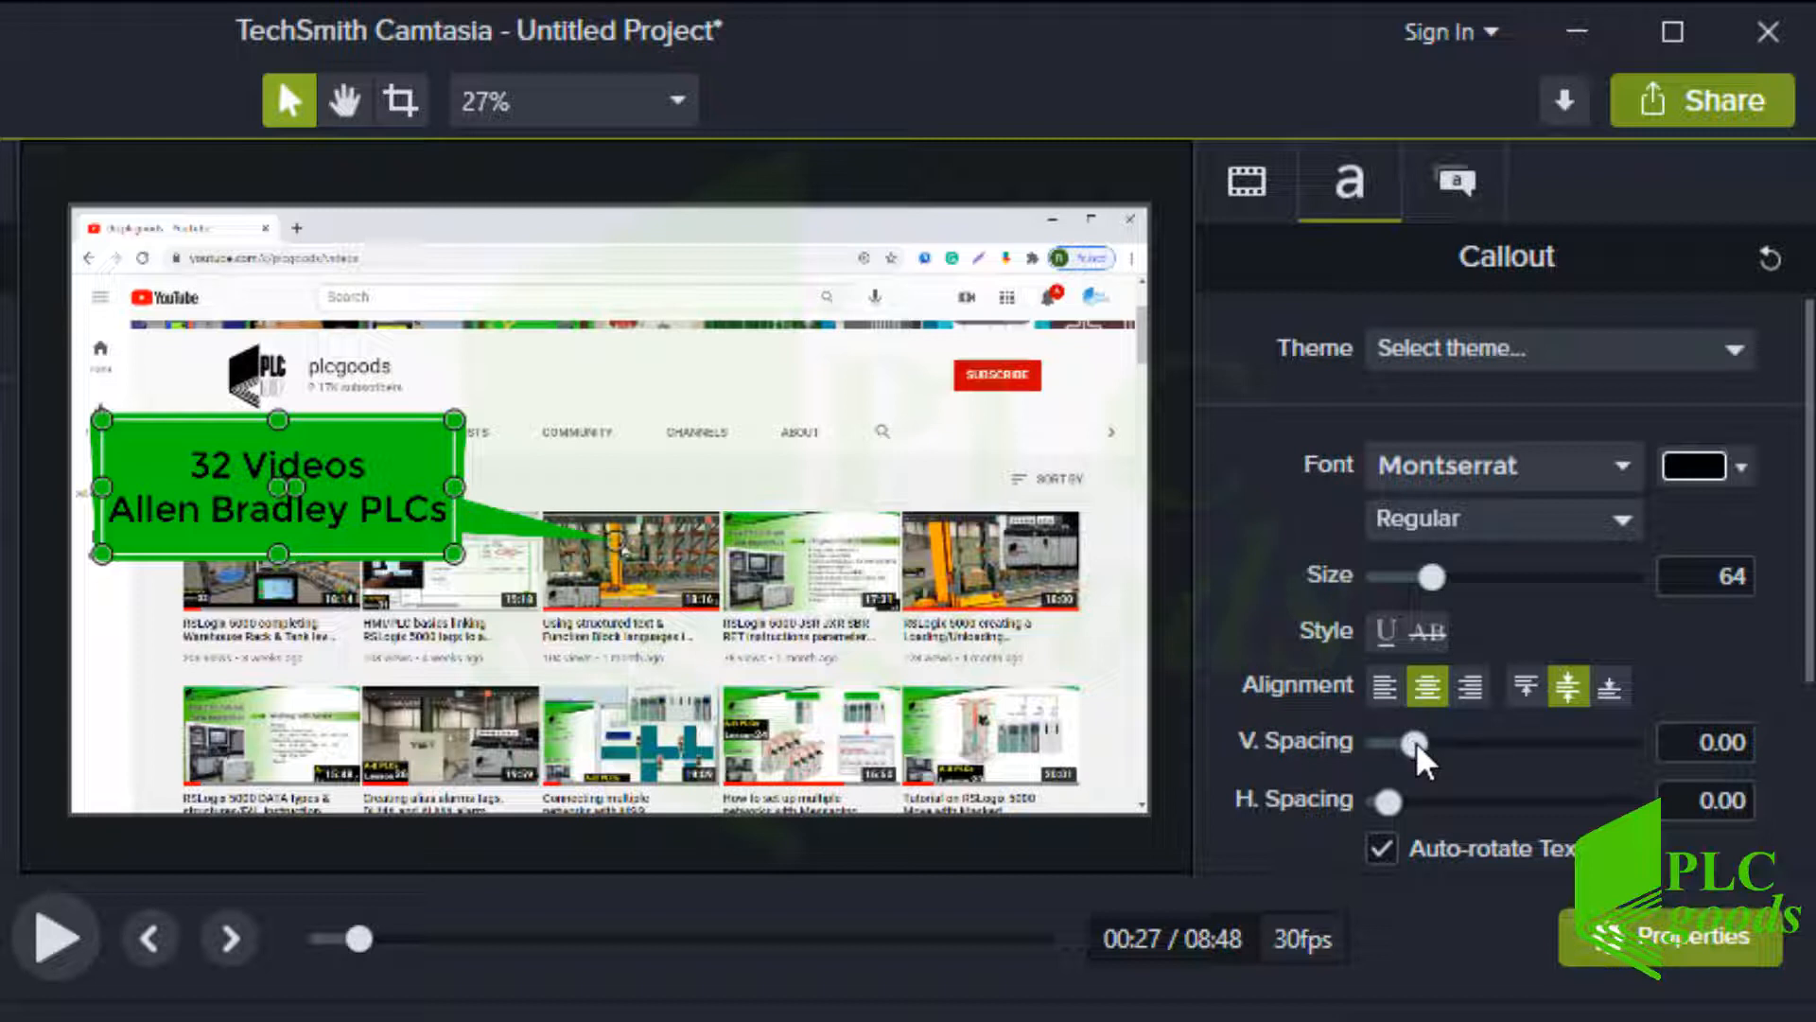
pyautogui.moveTo(1417, 744); pyautogui.dragTo(1388, 803)
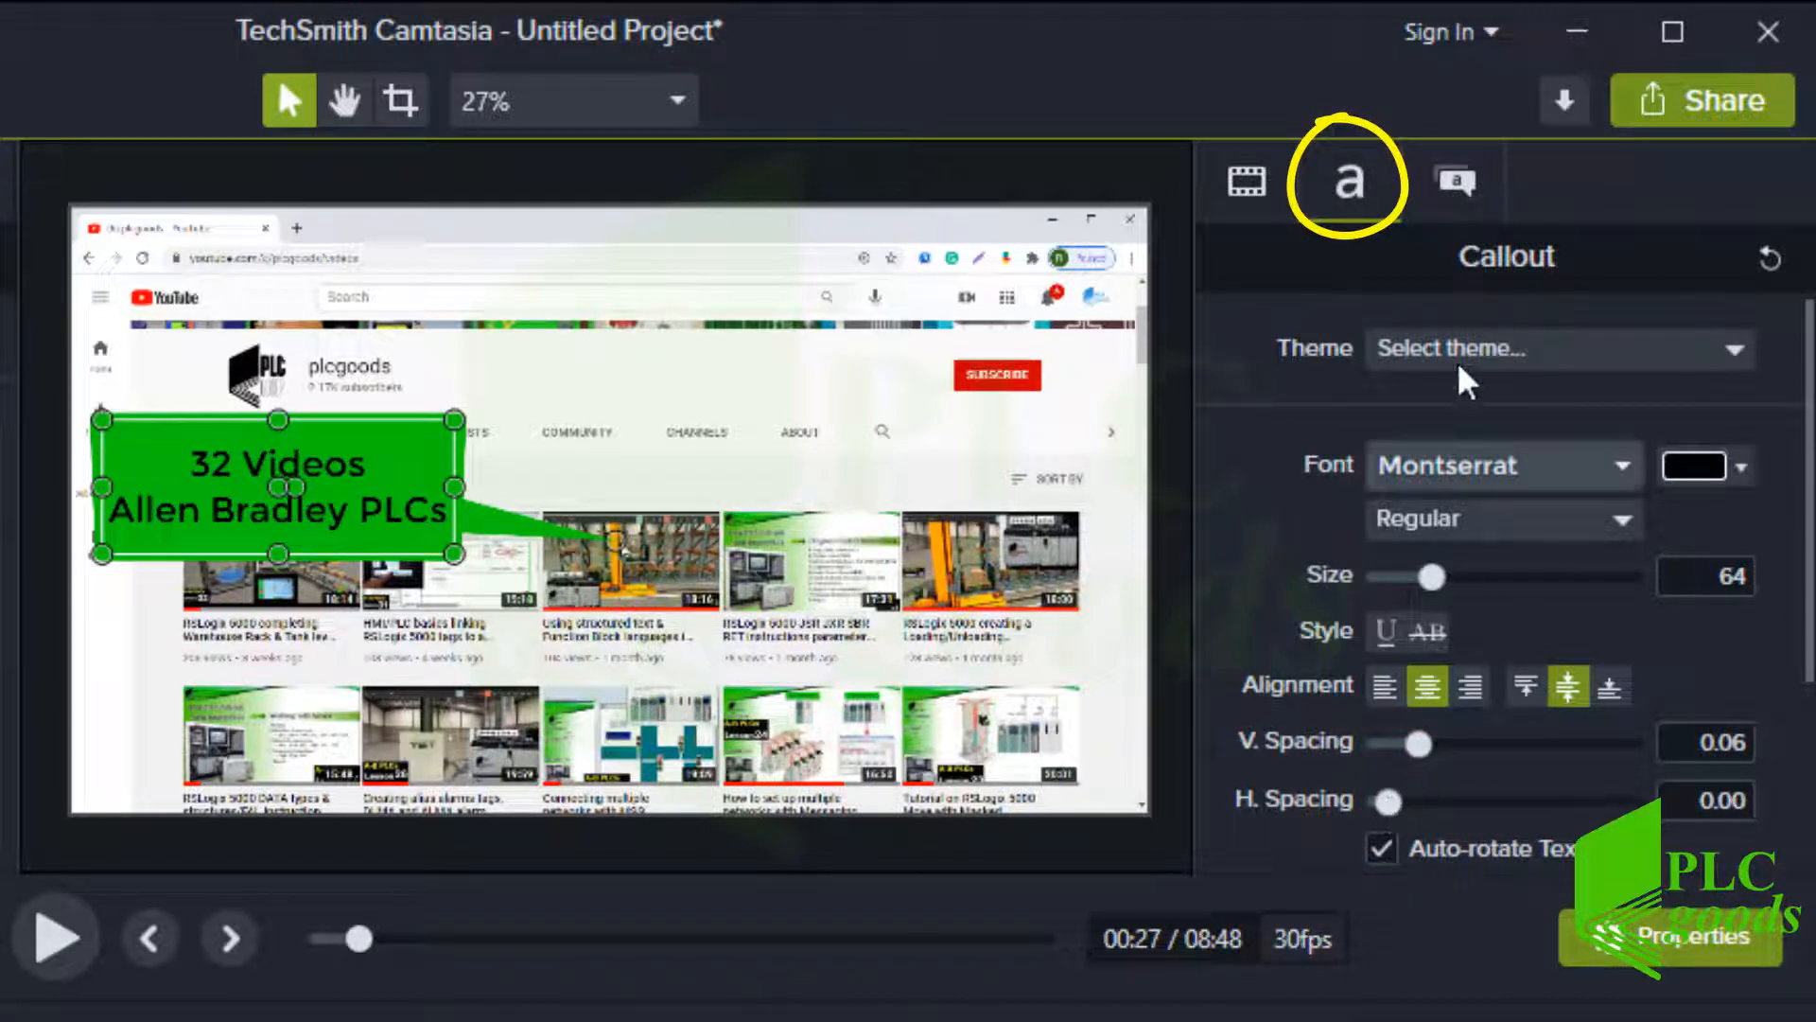
# Set the callout outline colour to red and the outline thickness to 0
pyautogui.click(1455, 185)
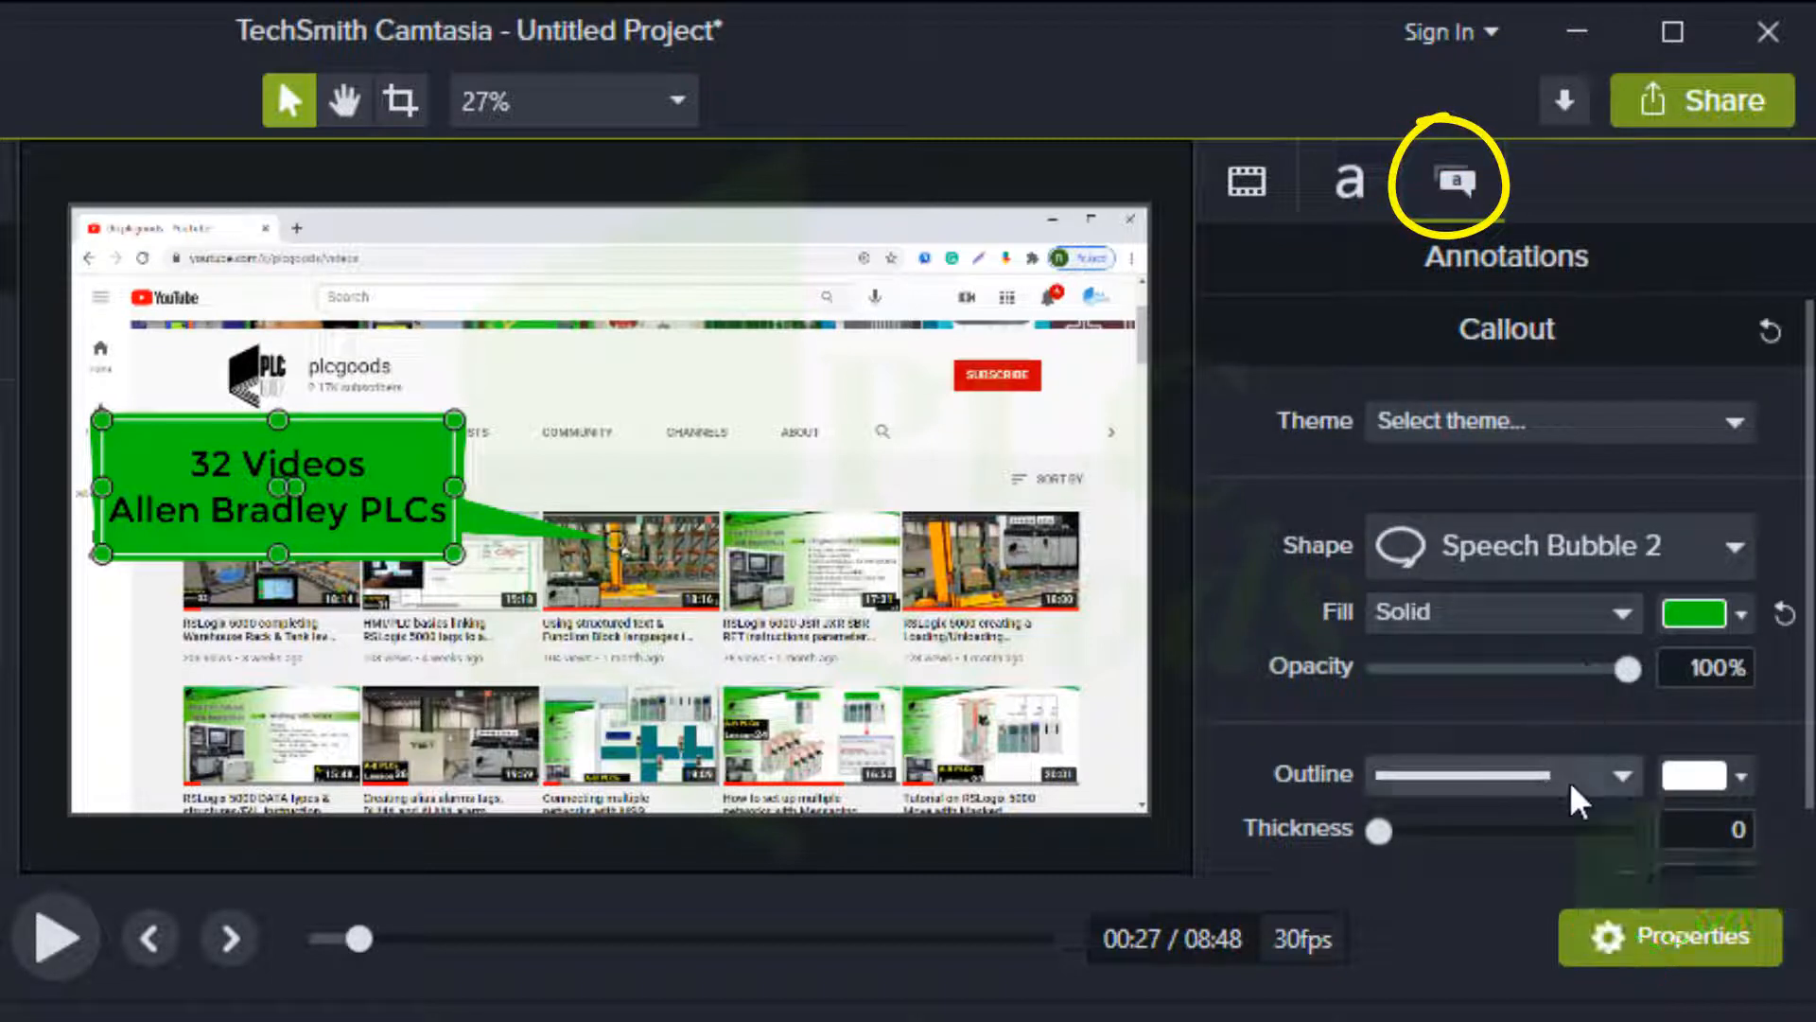
pyautogui.moveTo(1393, 832); pyautogui.dragTo(1419, 850)
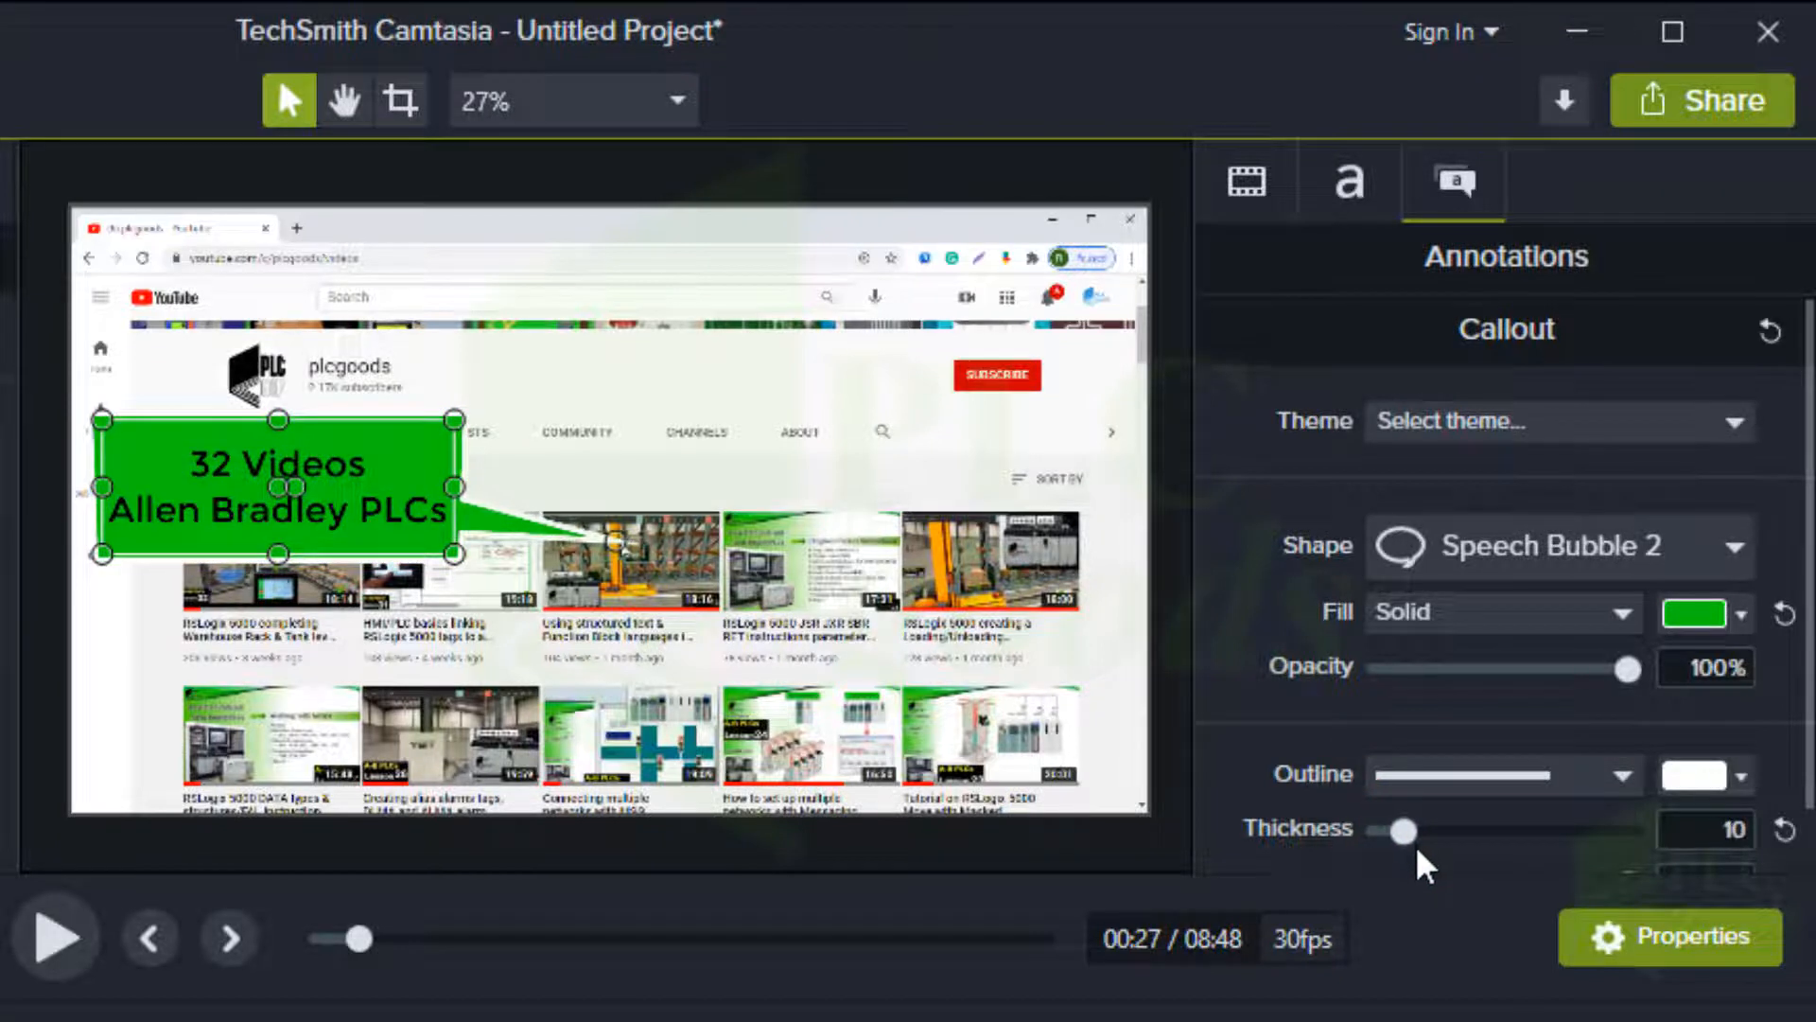
pyautogui.click(1693, 774)
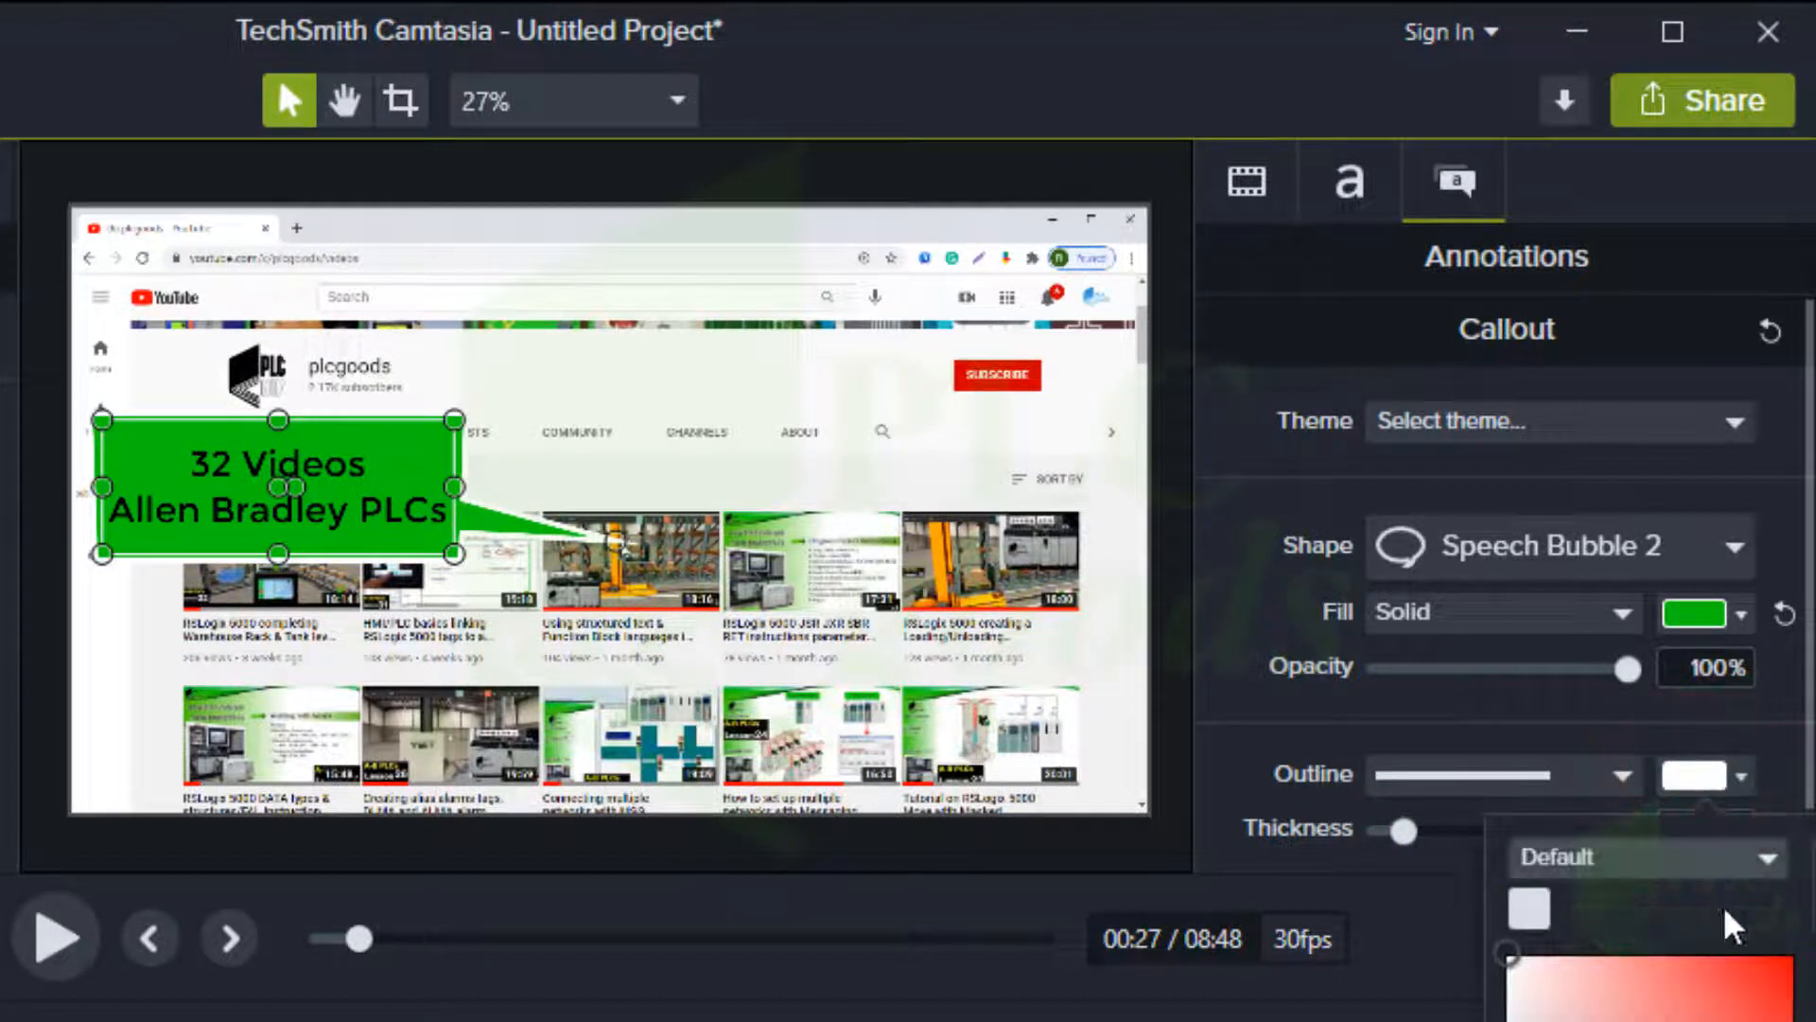
pyautogui.click(1752, 965)
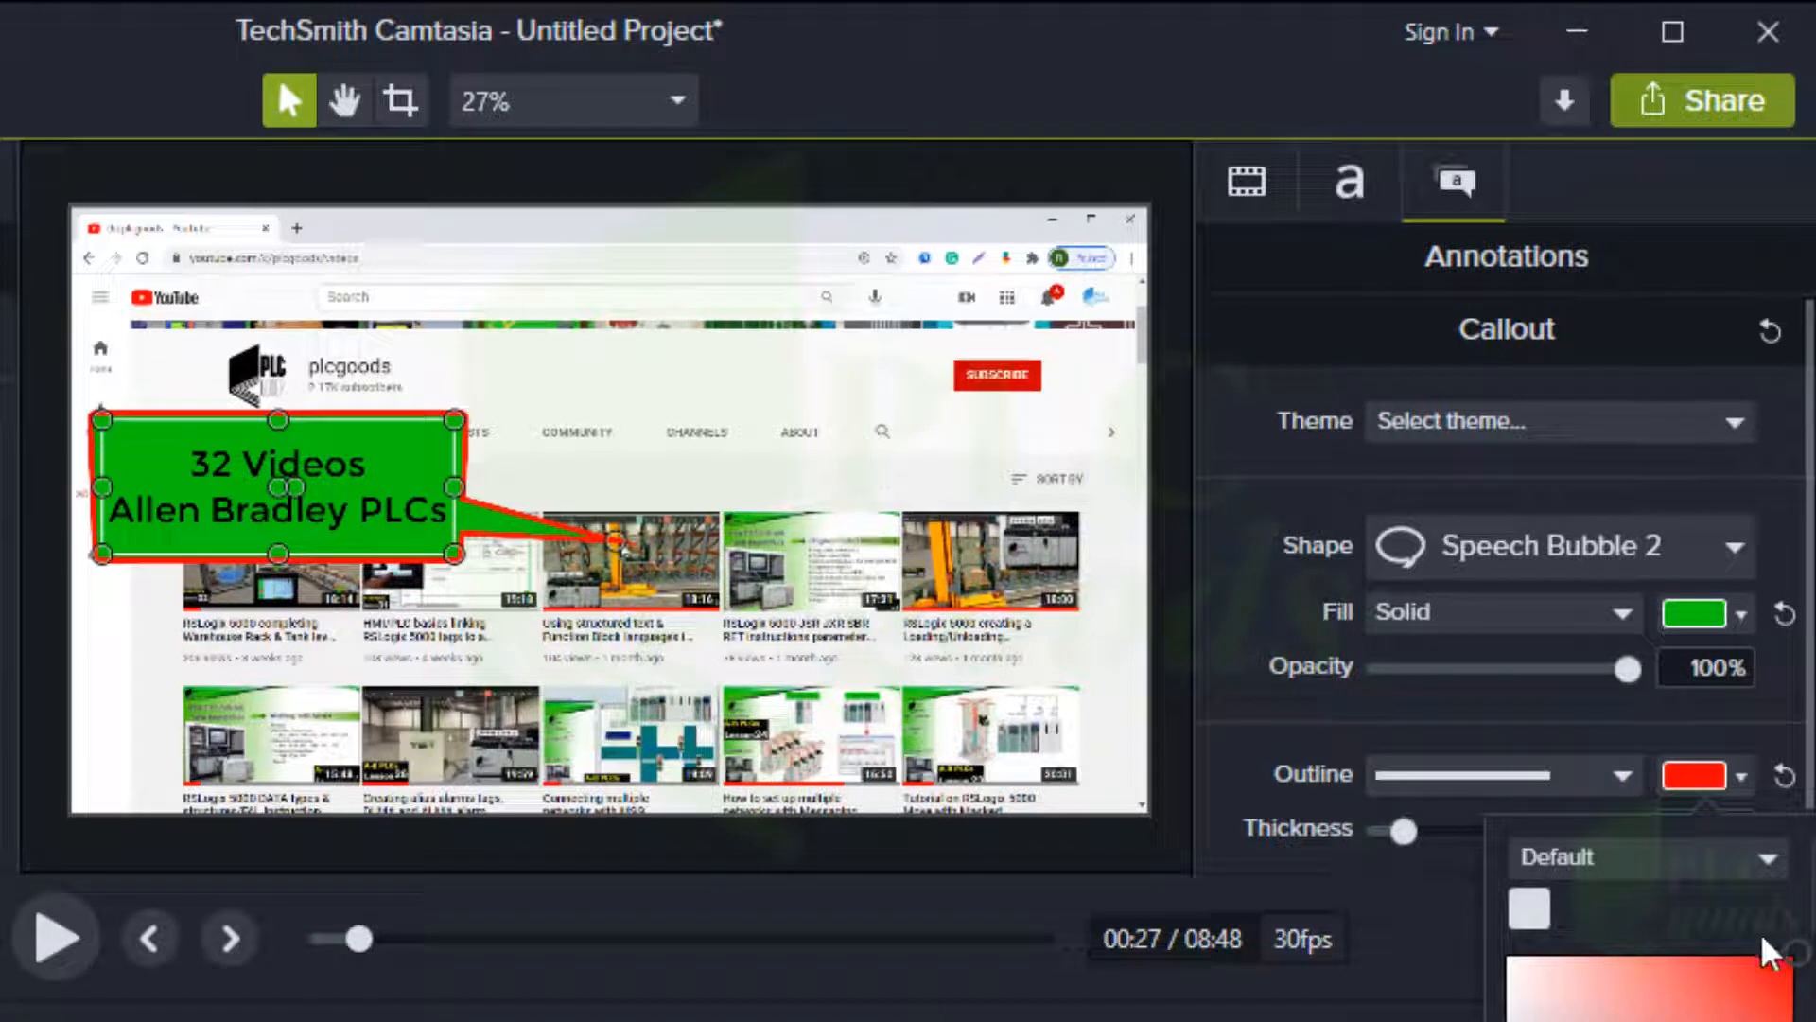
pyautogui.click(1520, 729)
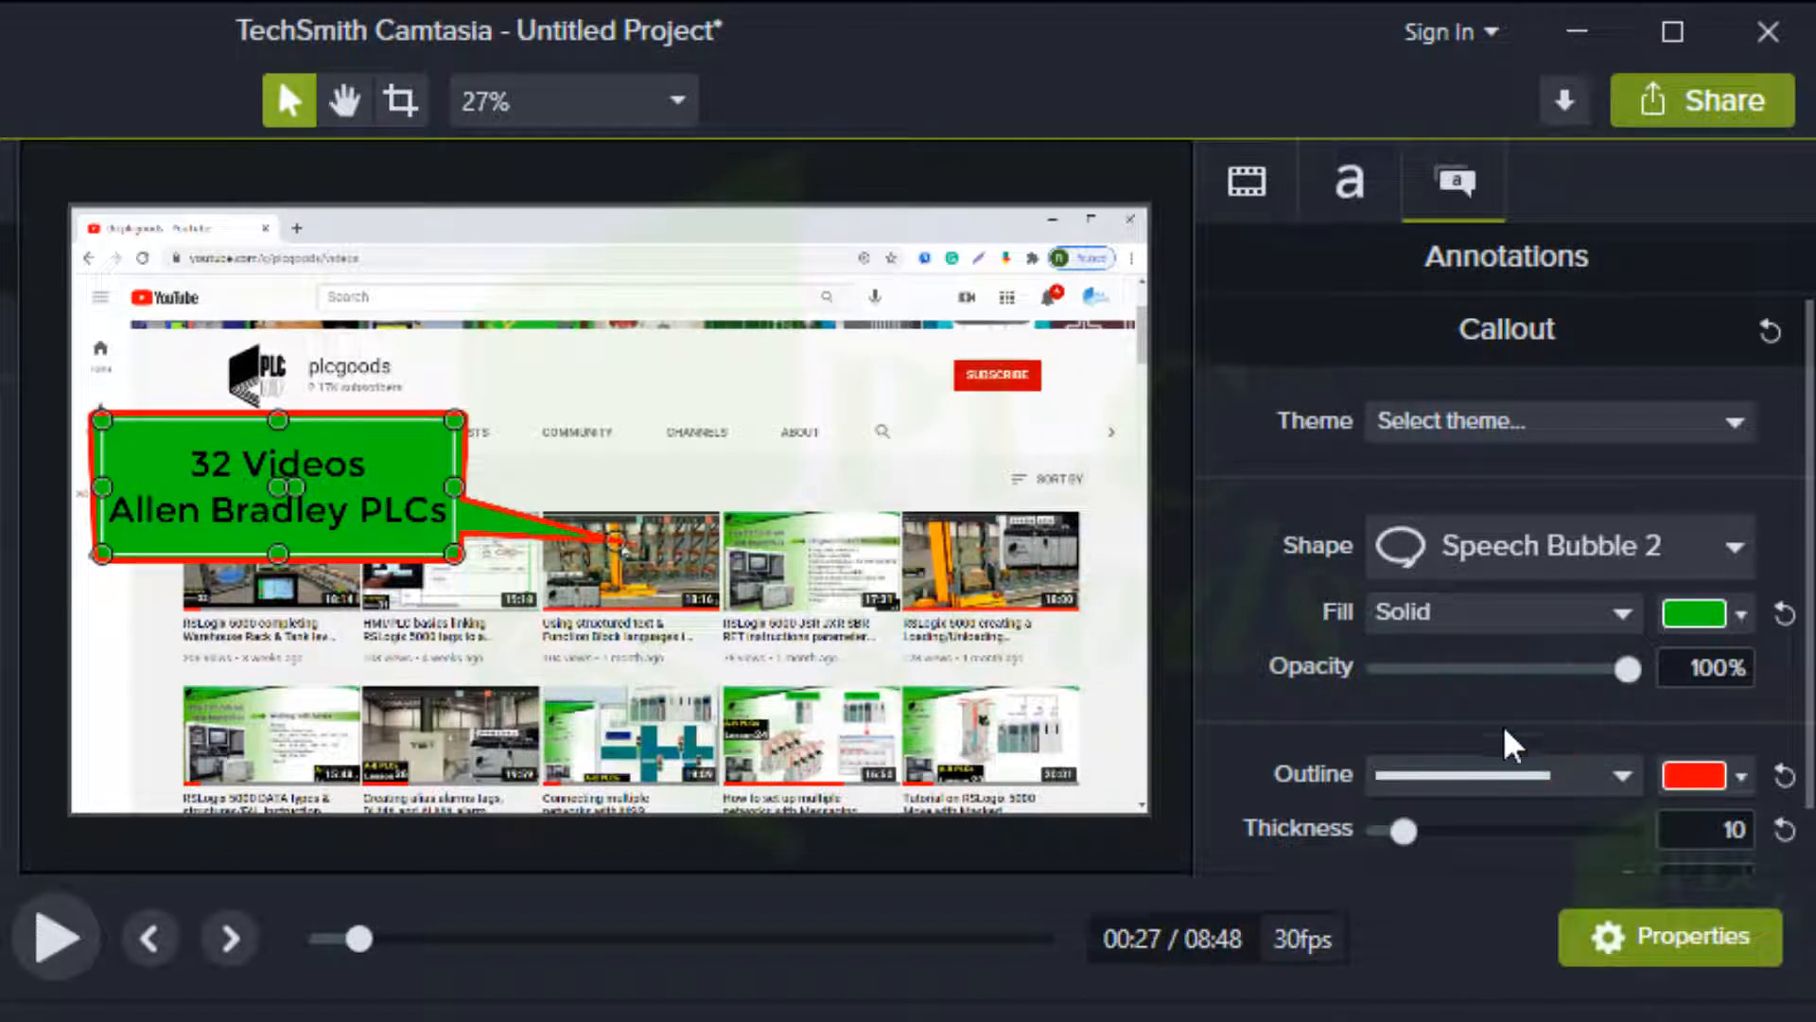
pyautogui.moveTo(1403, 831); pyautogui.dragTo(1379, 832)
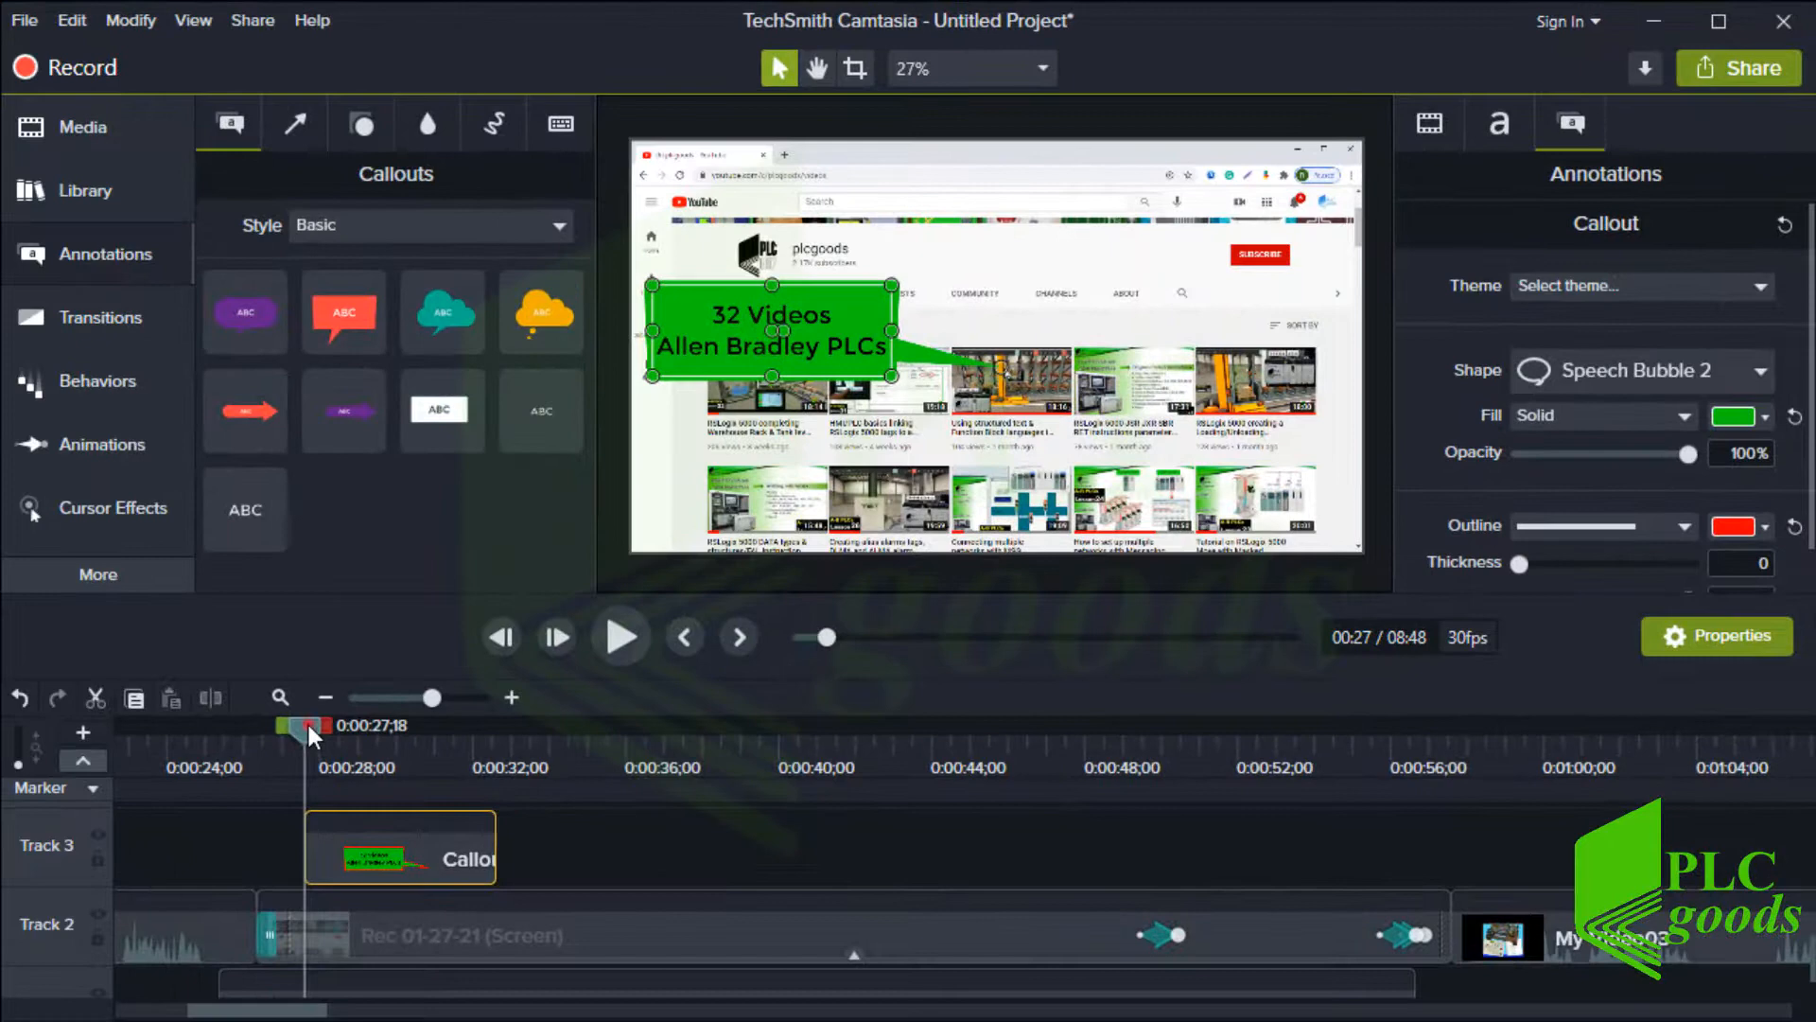
# Trim the callout clip to end at about 0:31
pyautogui.moveTo(308, 725); pyautogui.dragTo(475, 719)
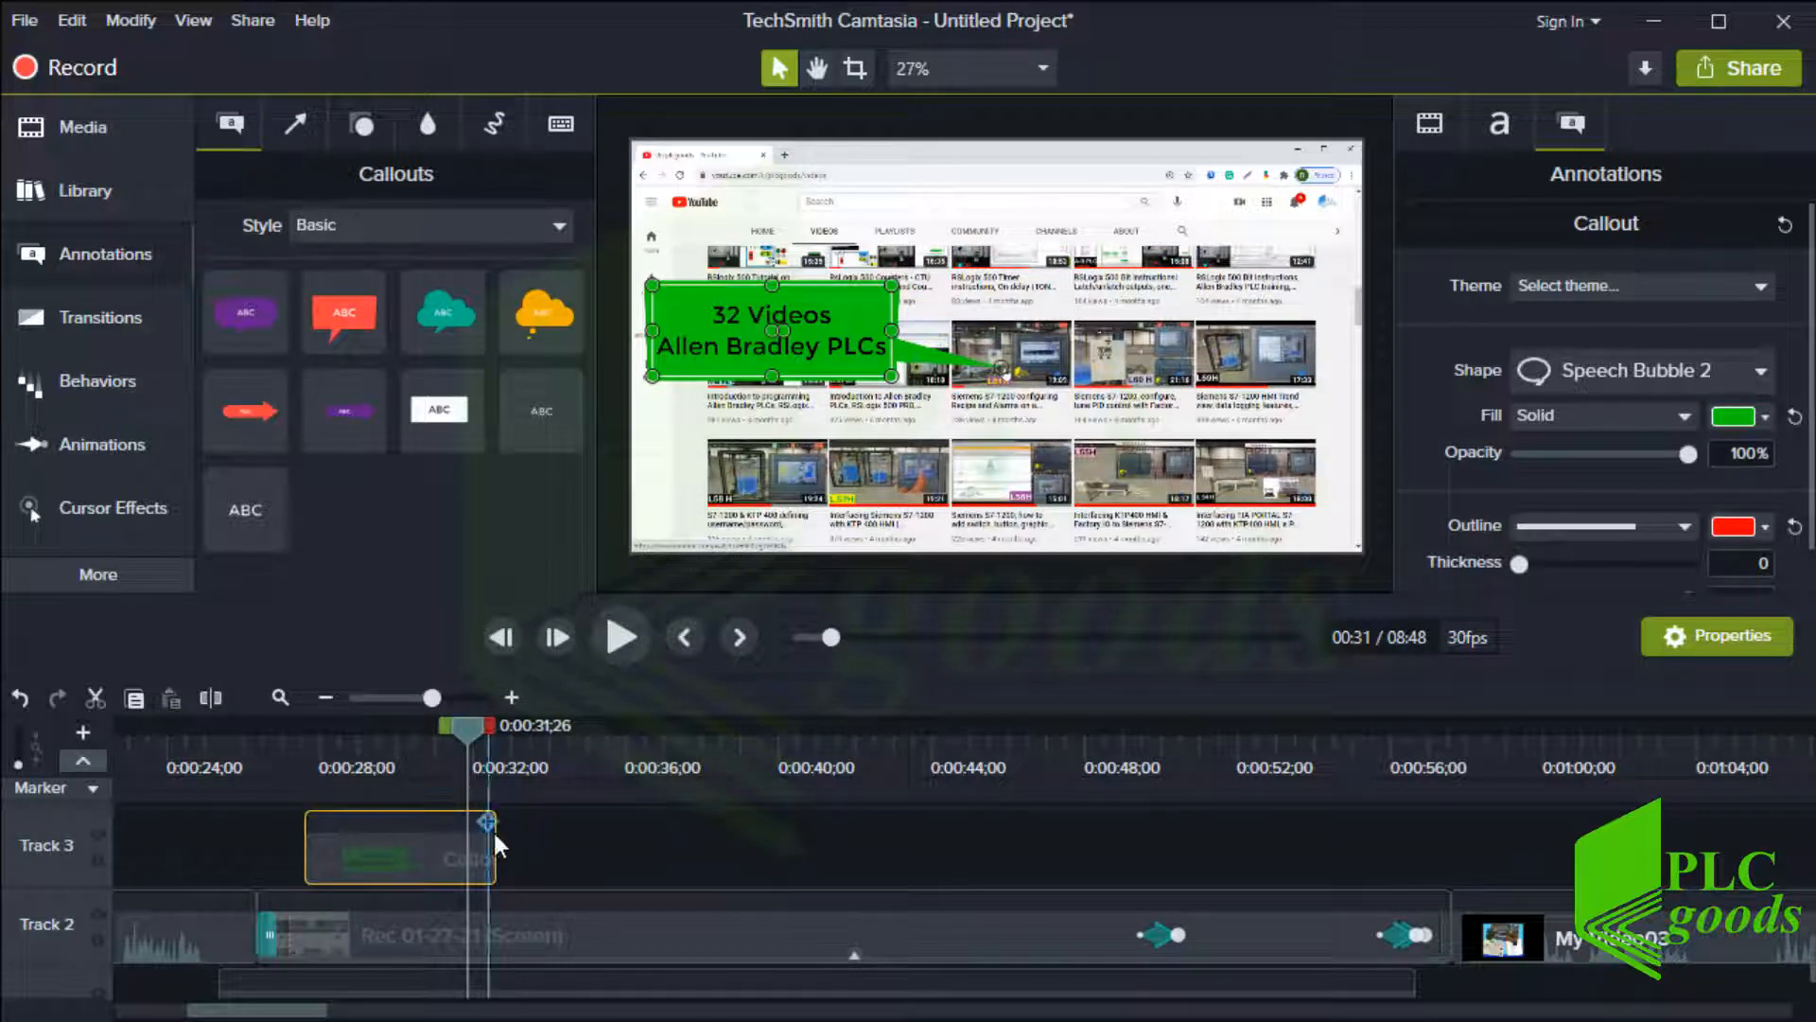
pyautogui.moveTo(494, 852); pyautogui.dragTo(465, 856)
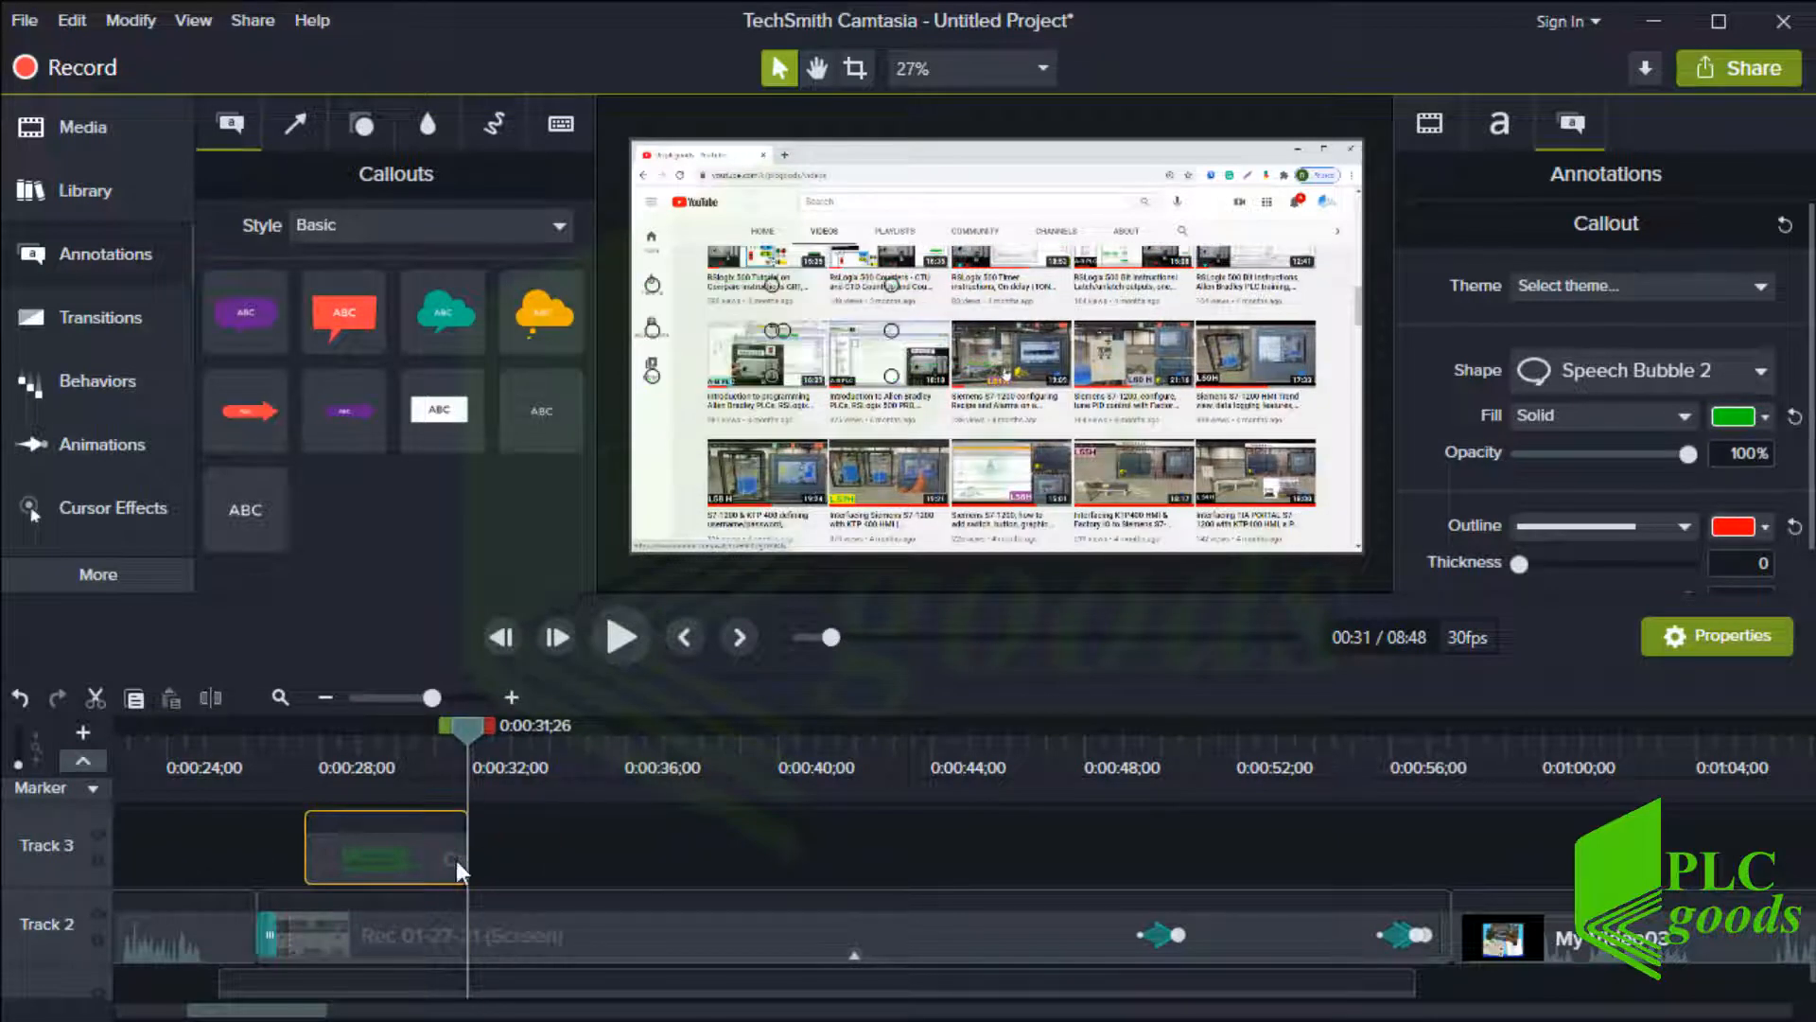
# Duplicate the callout clip and place the copy directly after the original on Track 3
pyautogui.rightClick(456, 858)
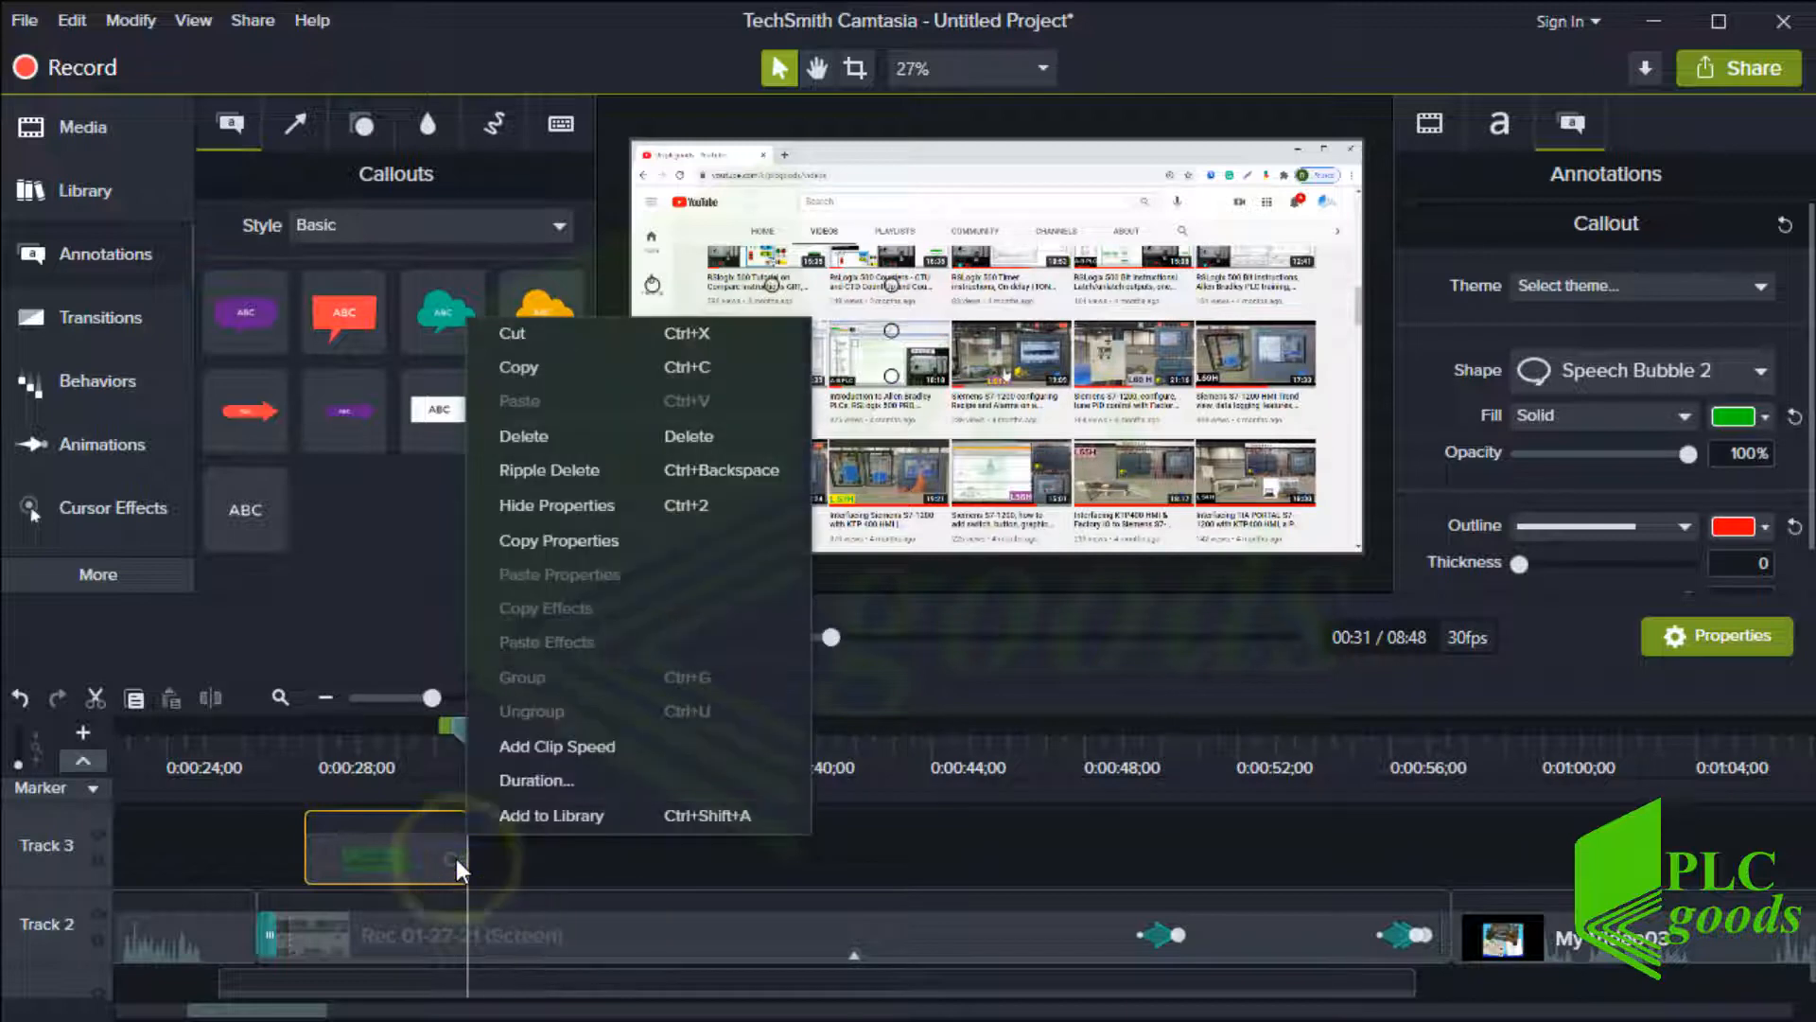
pyautogui.click(525, 369)
pyautogui.rightClick(521, 848)
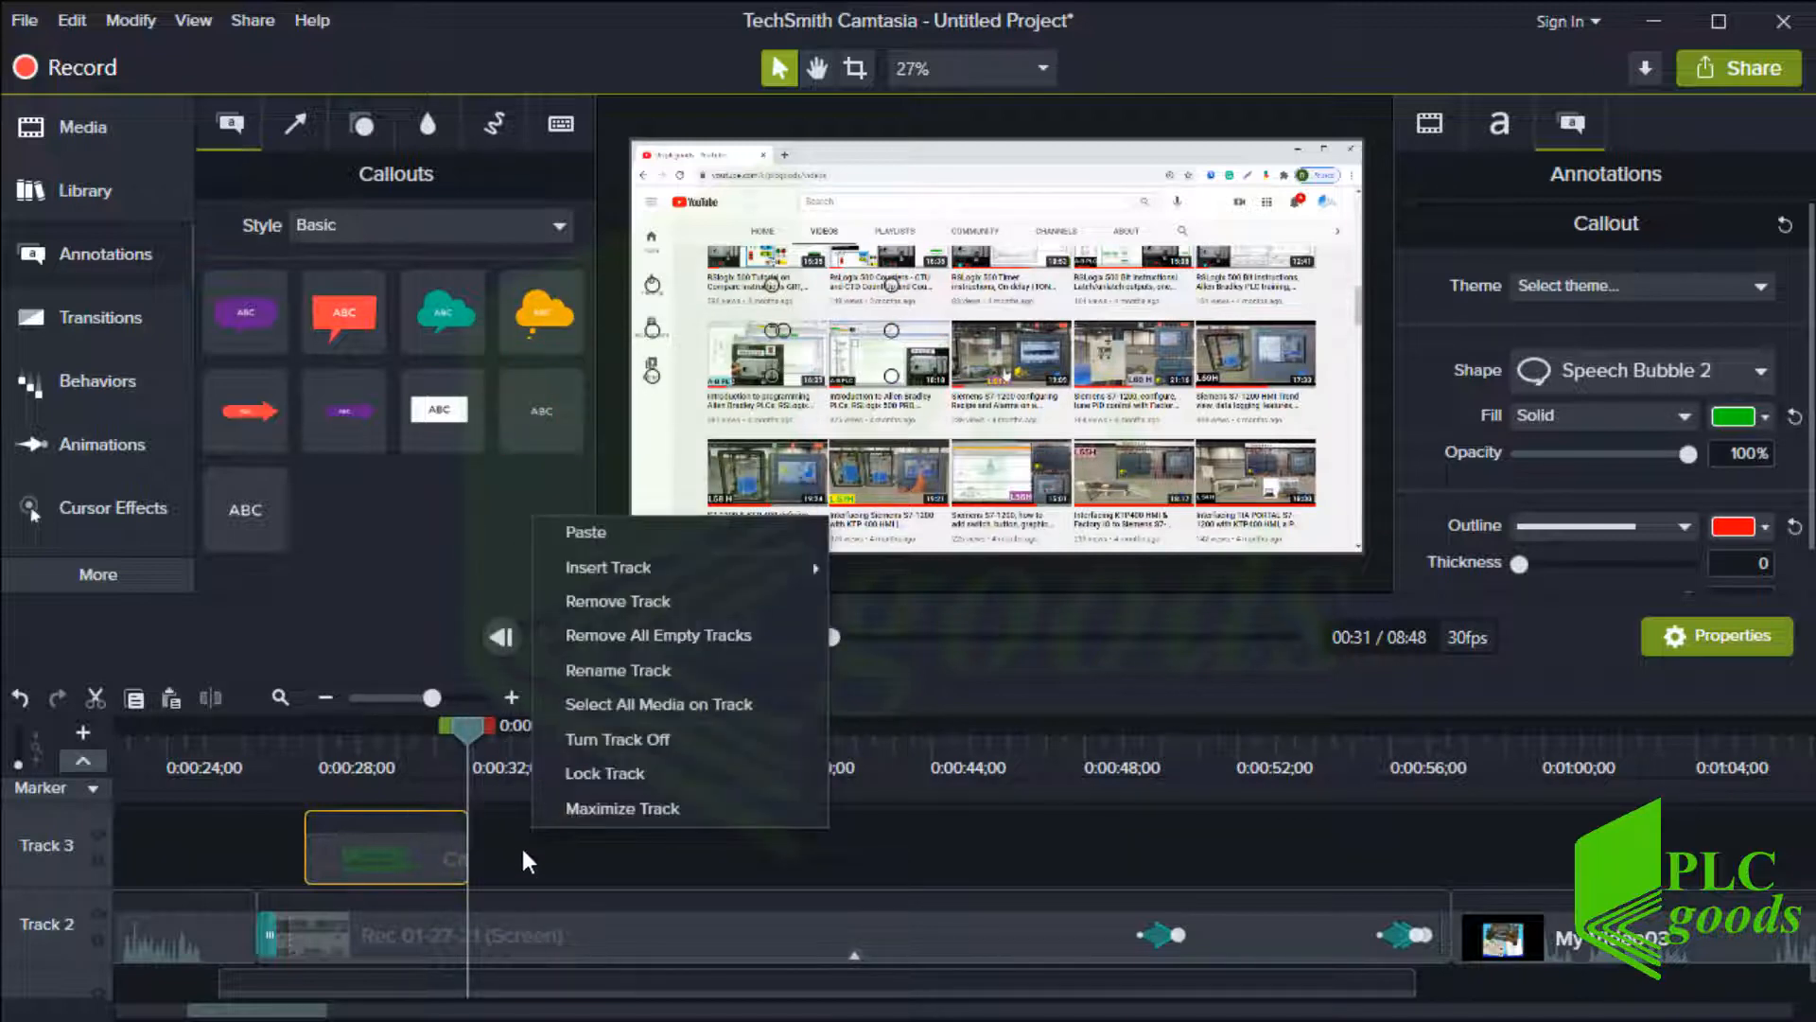
pyautogui.click(594, 536)
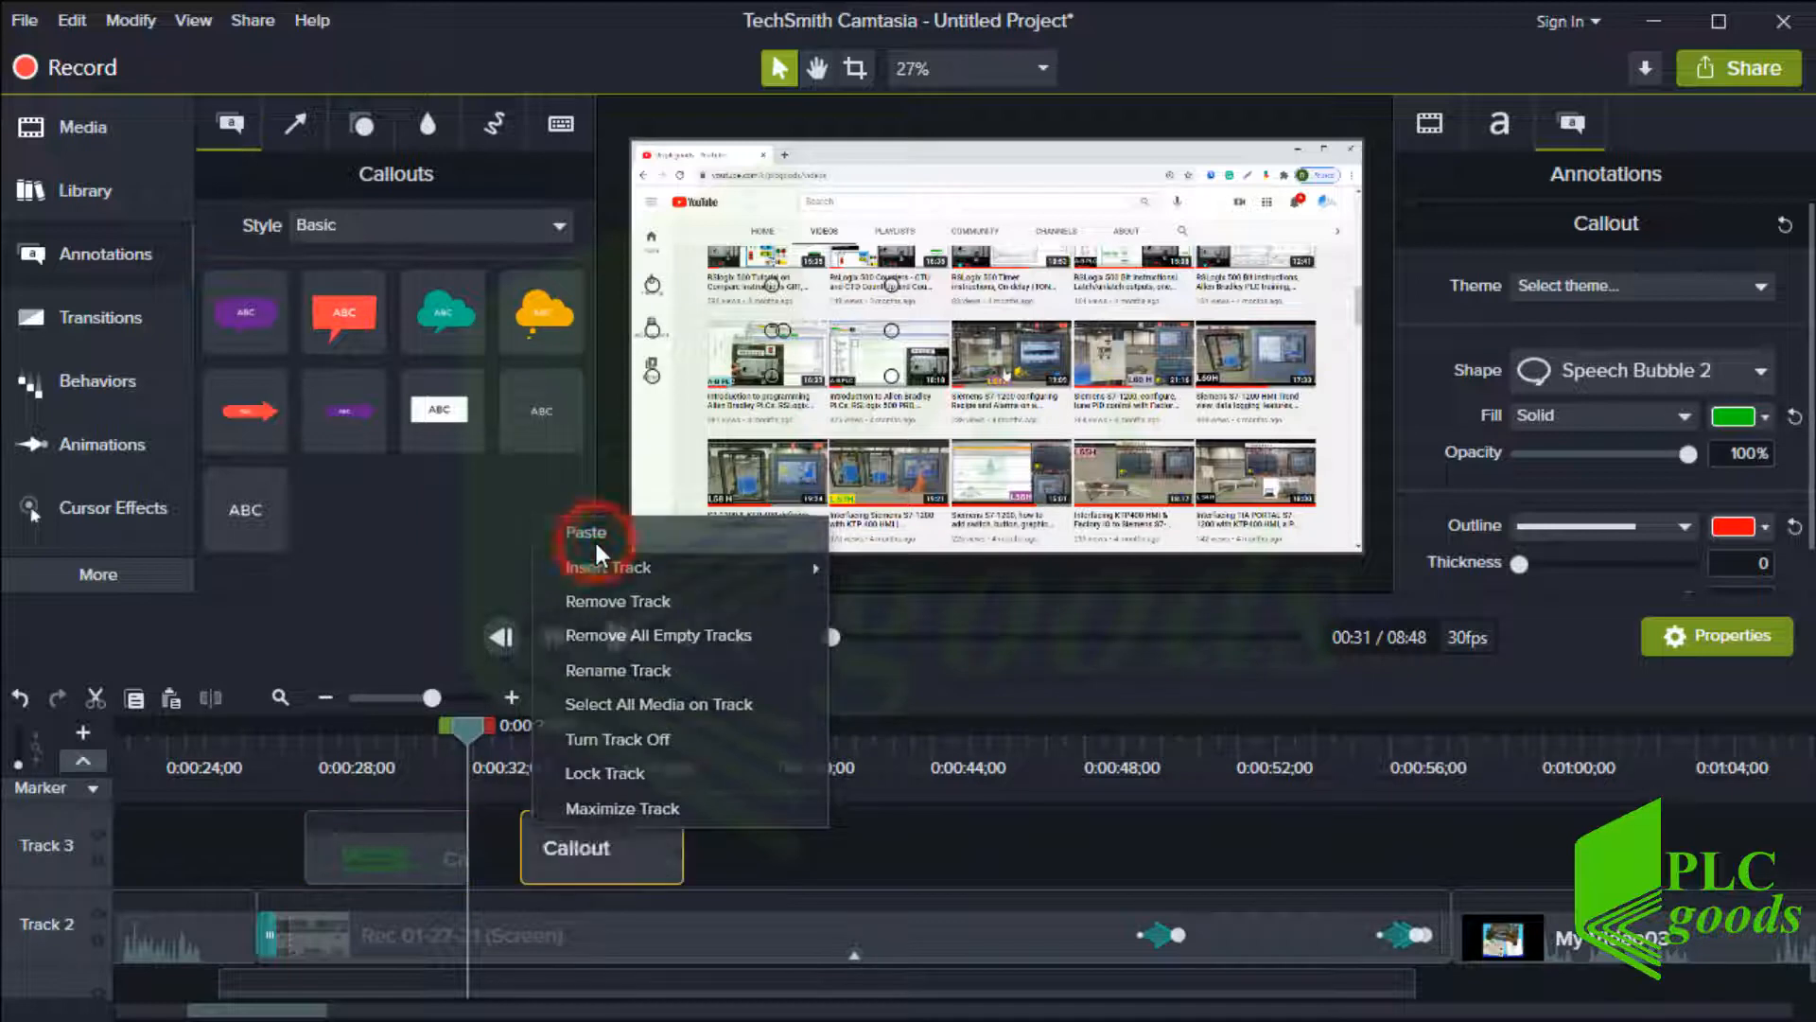
pyautogui.moveTo(620, 861); pyautogui.dragTo(571, 861)
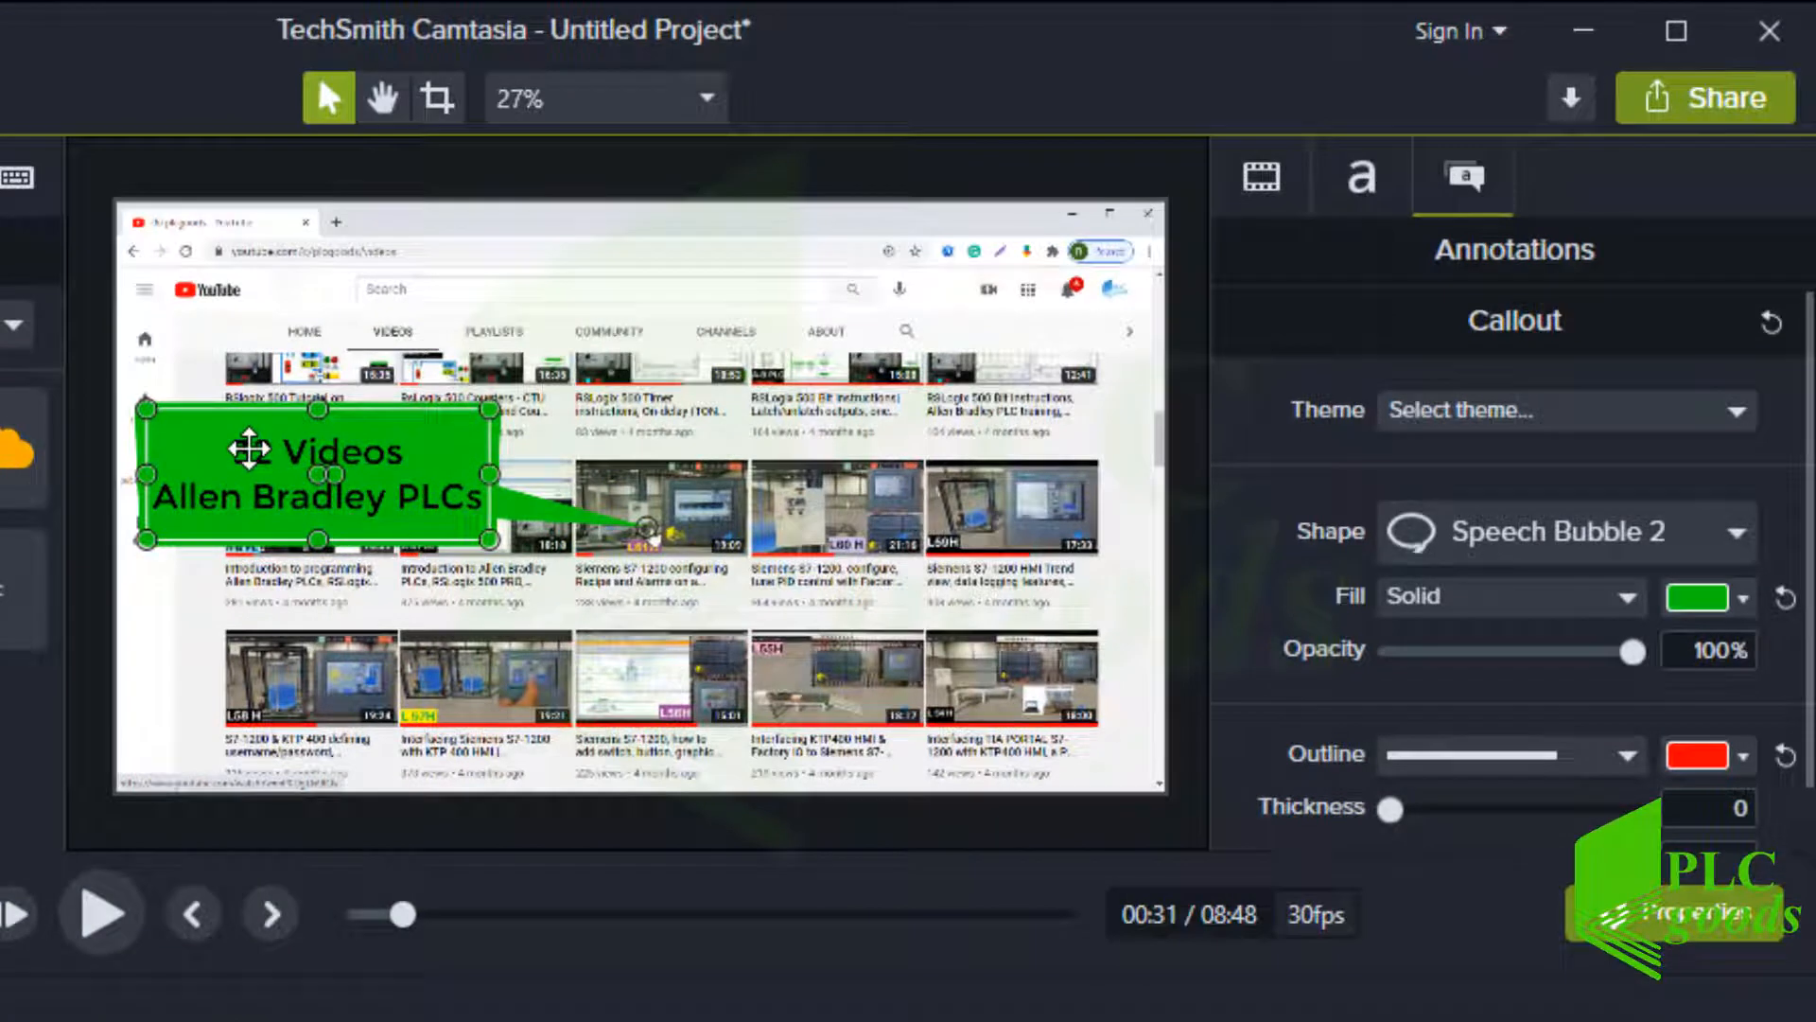
# Change the duplicate callout's text to "68 Videos" and "TIA Portal & S7-1200" and widen the callout to fit
pyautogui.doubleClick(723, 312)
pyautogui.click(249, 449)
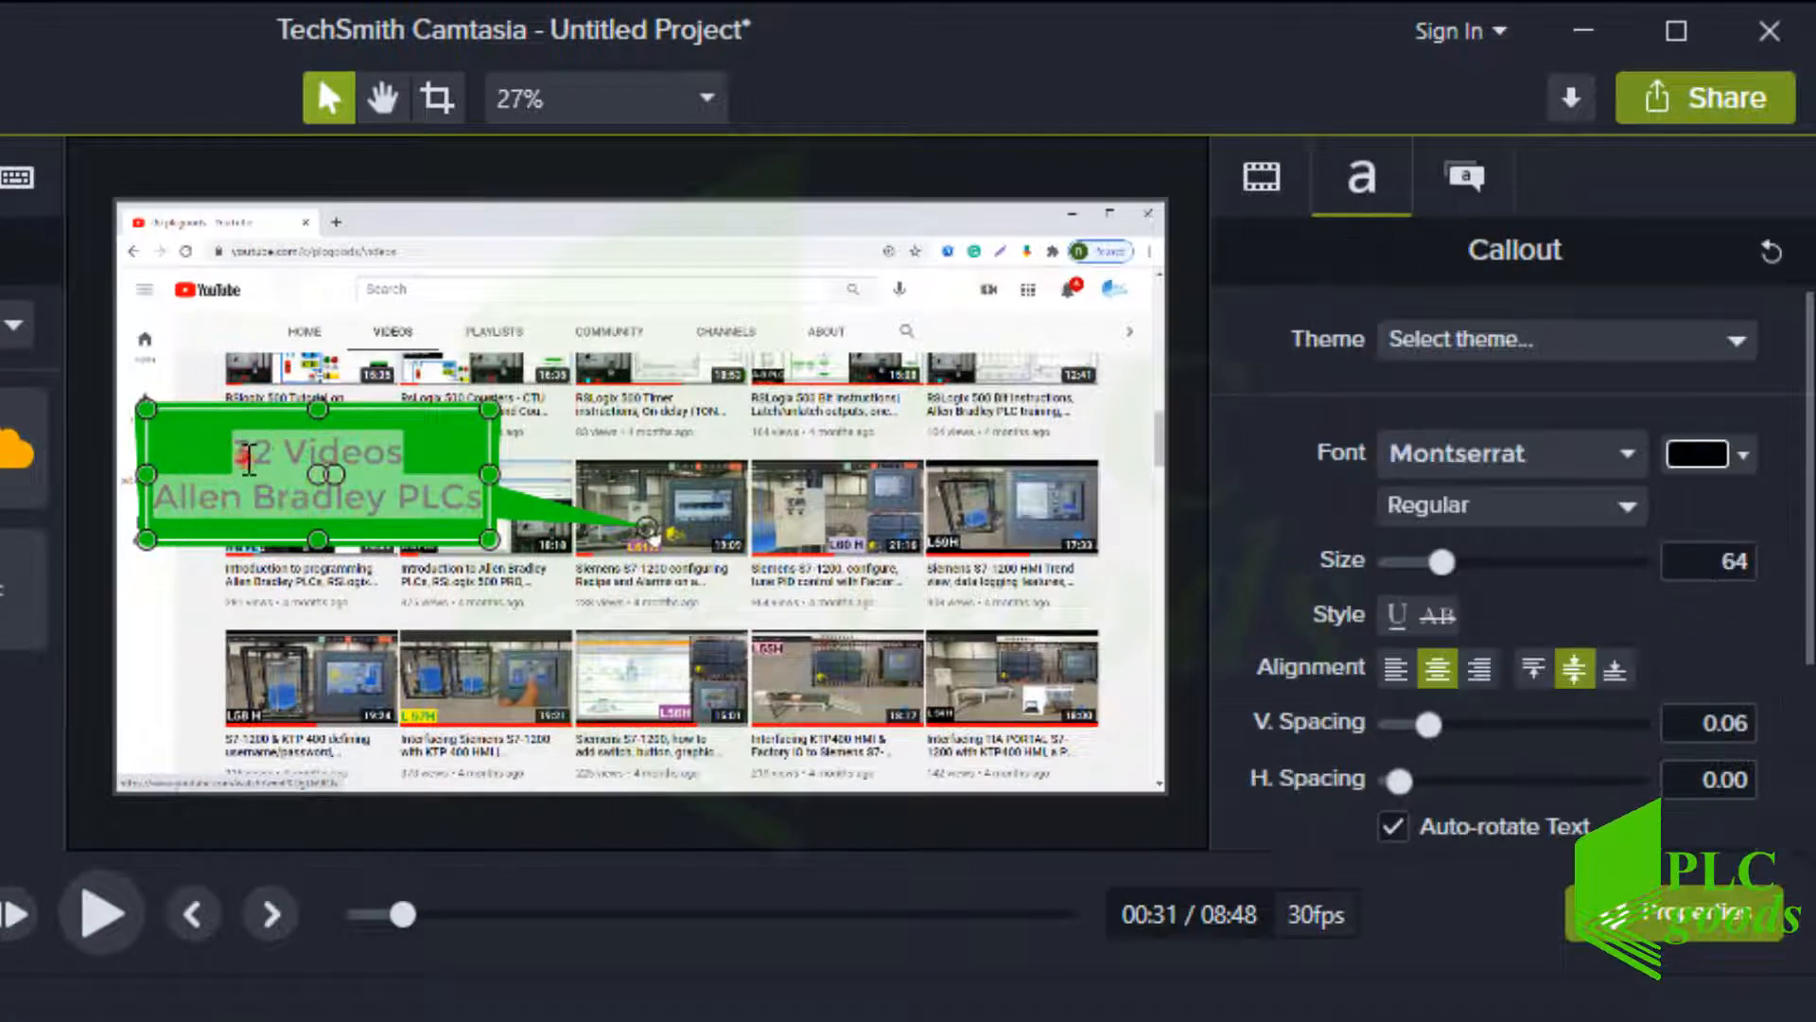
pyautogui.write('68')
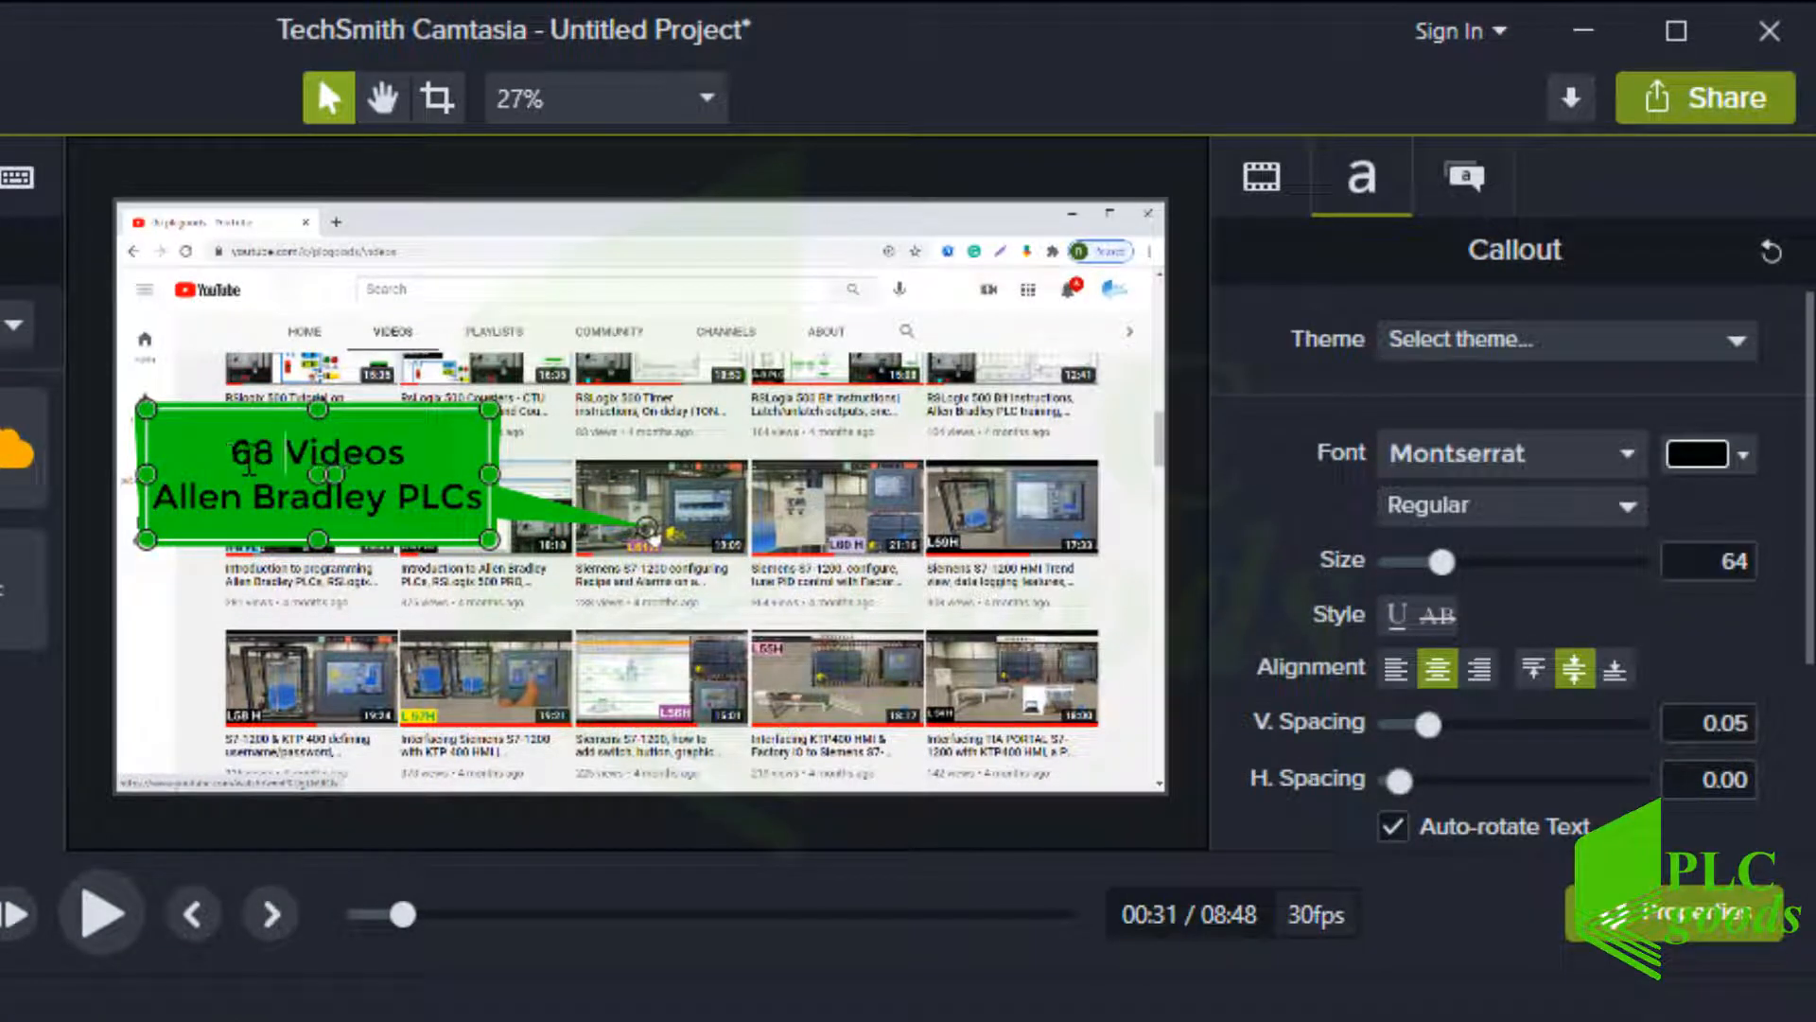
pyautogui.doubleClick(248, 490)
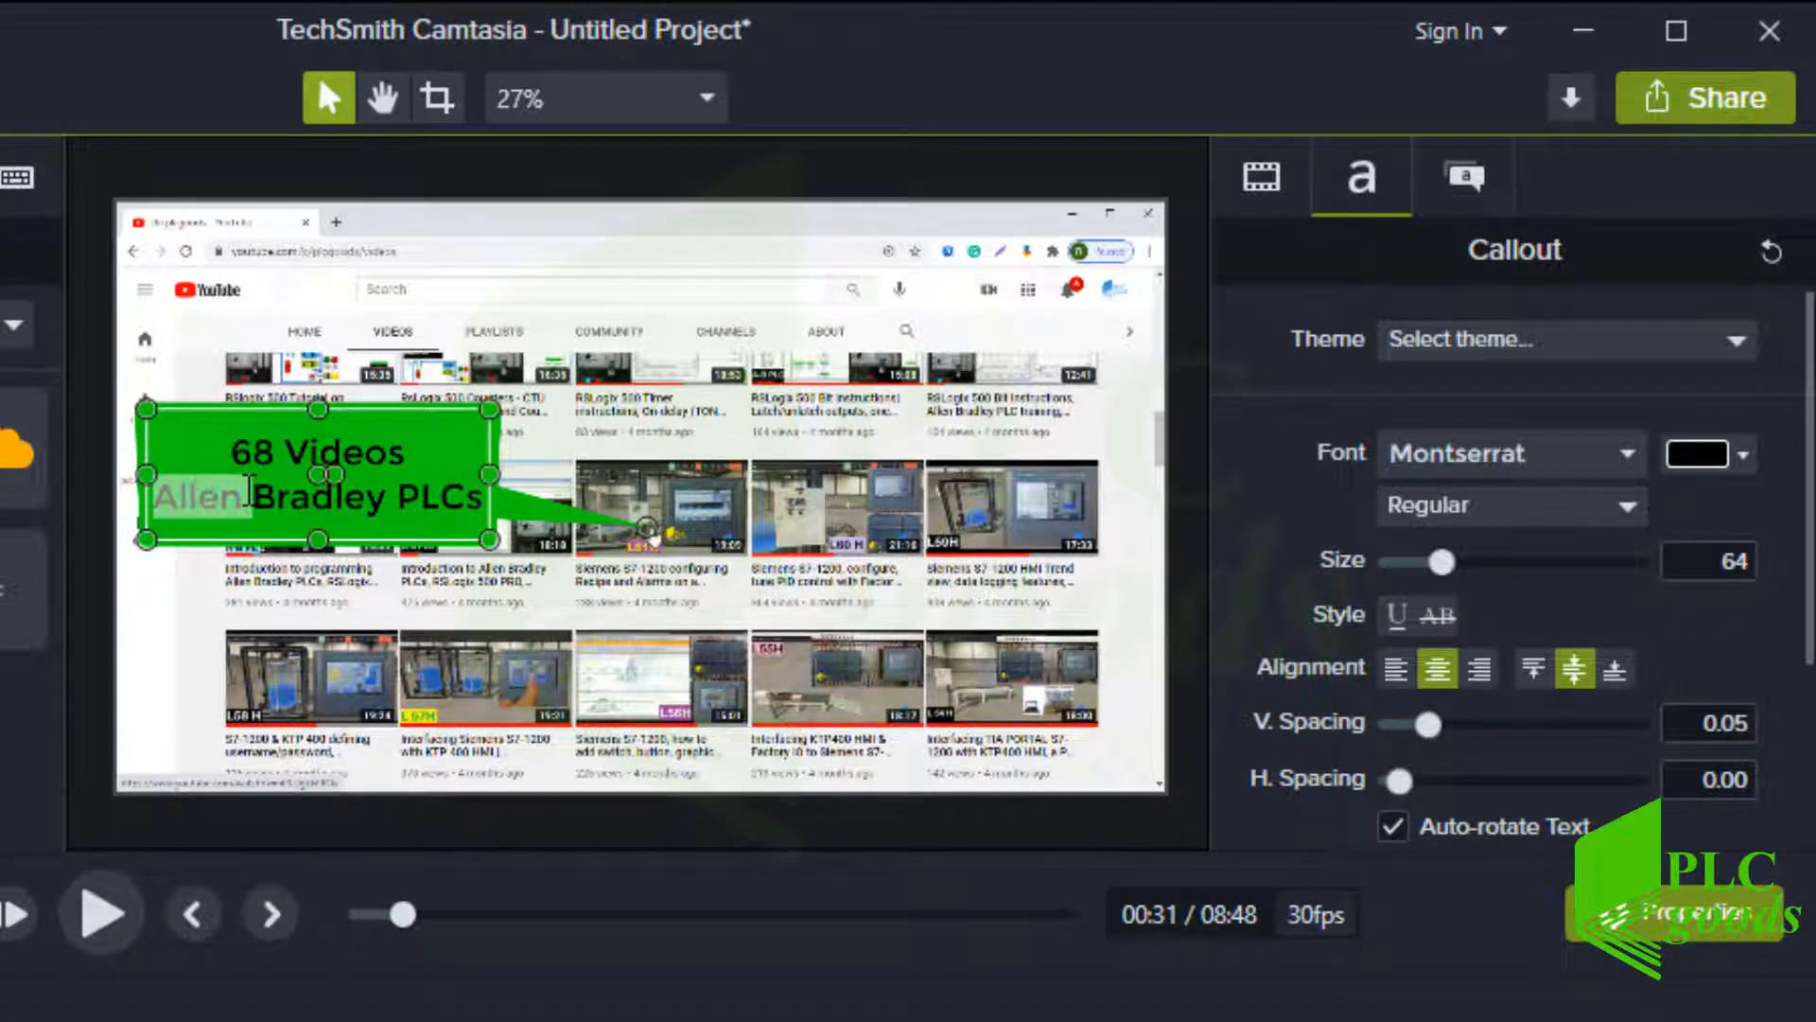
pyautogui.tripleClick(247, 490)
pyautogui.press('BackSpace')
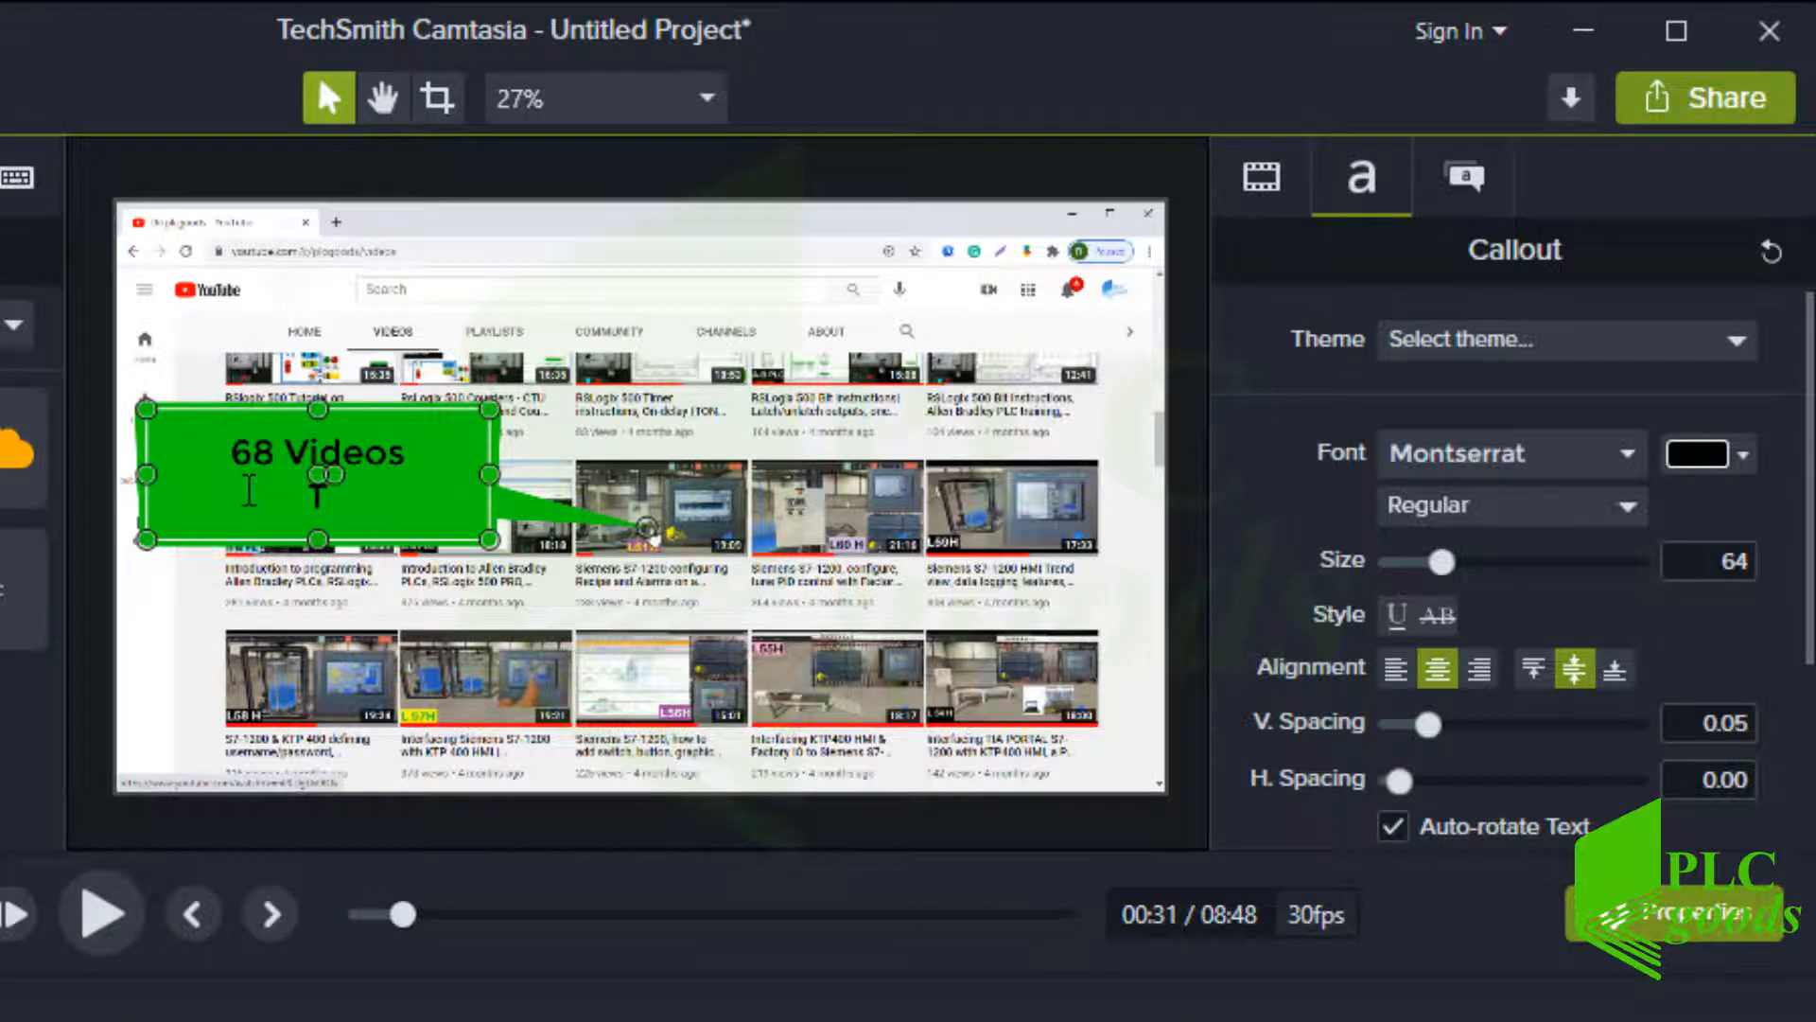
pyautogui.write('TIA')
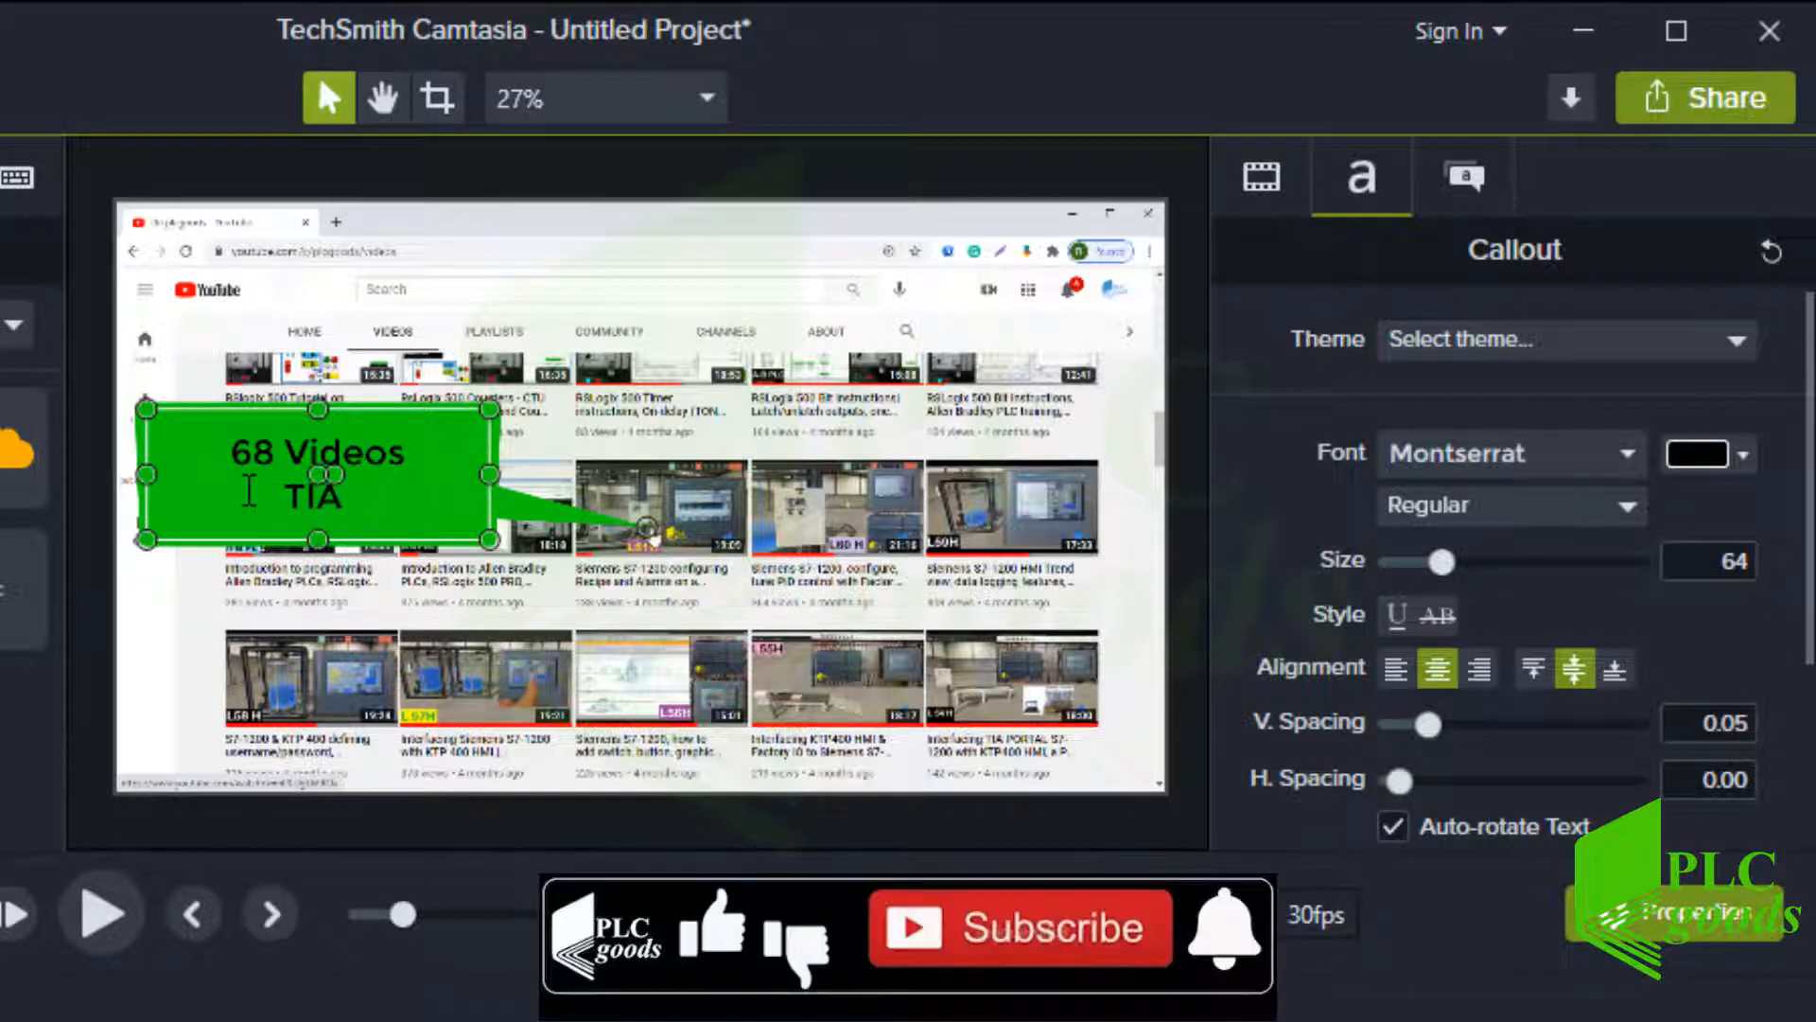
pyautogui.write(' Portal & ')
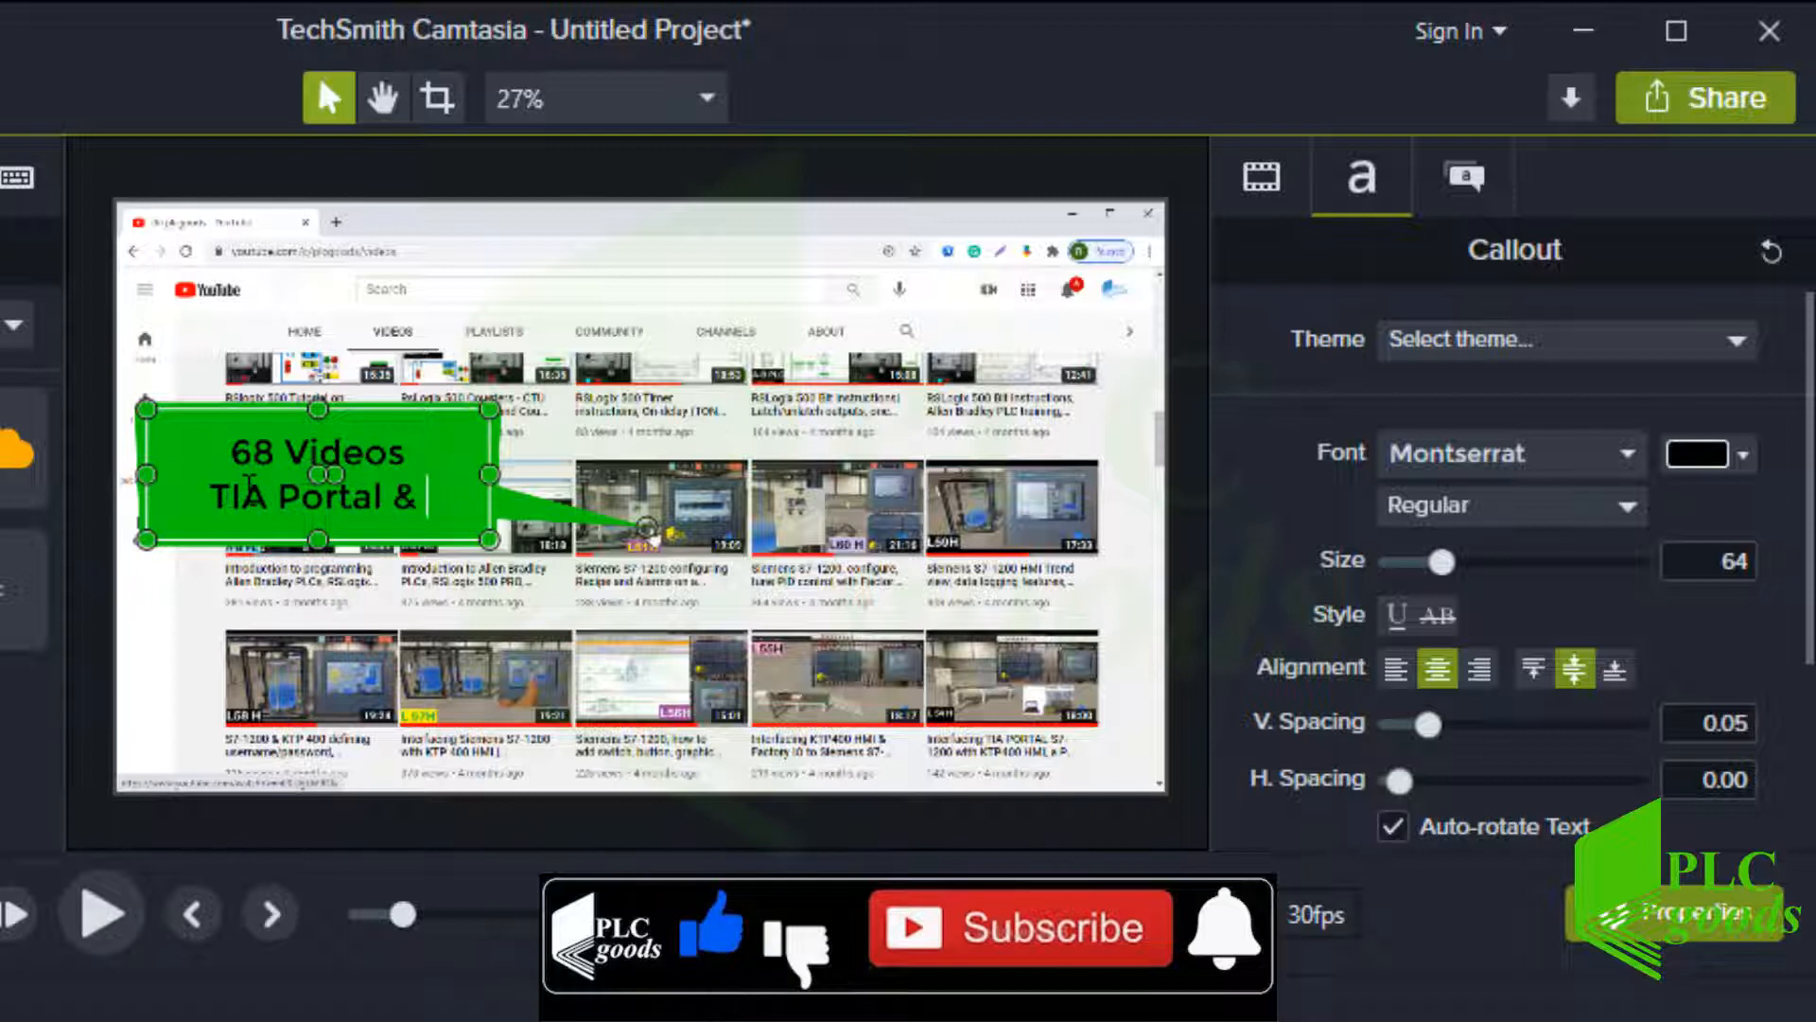
pyautogui.write('S7-')
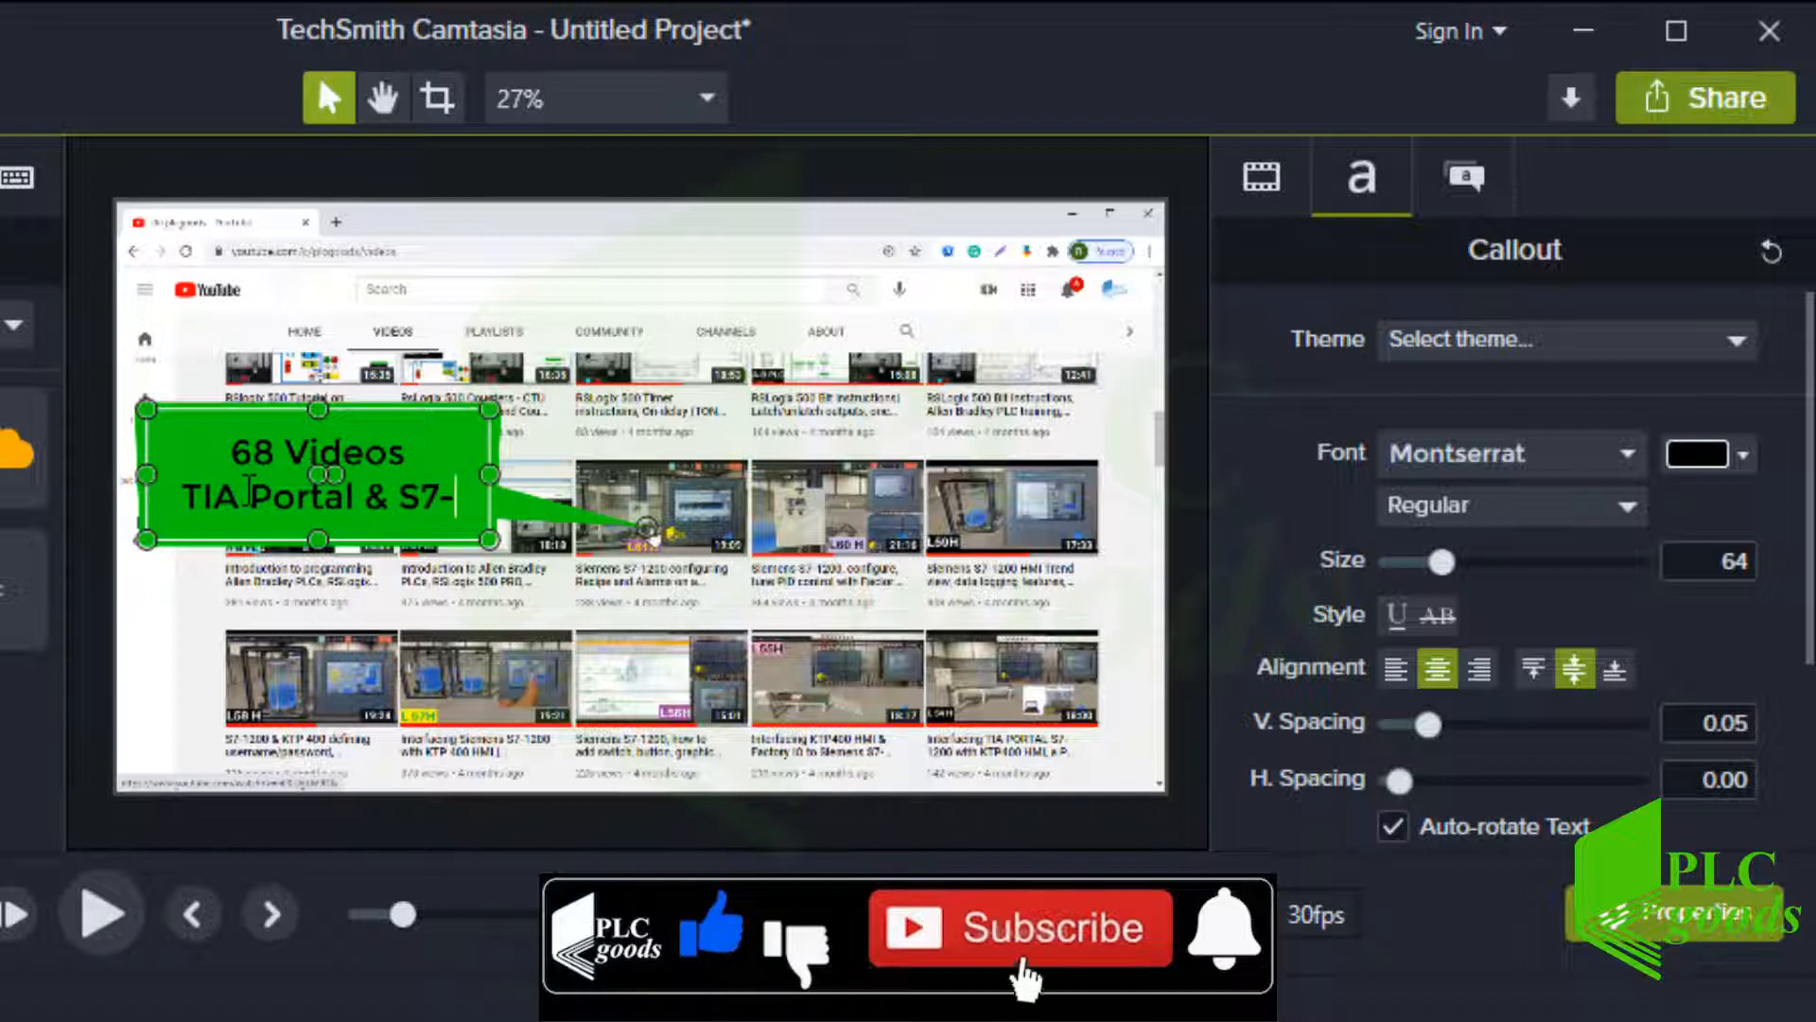
pyautogui.write('1200')
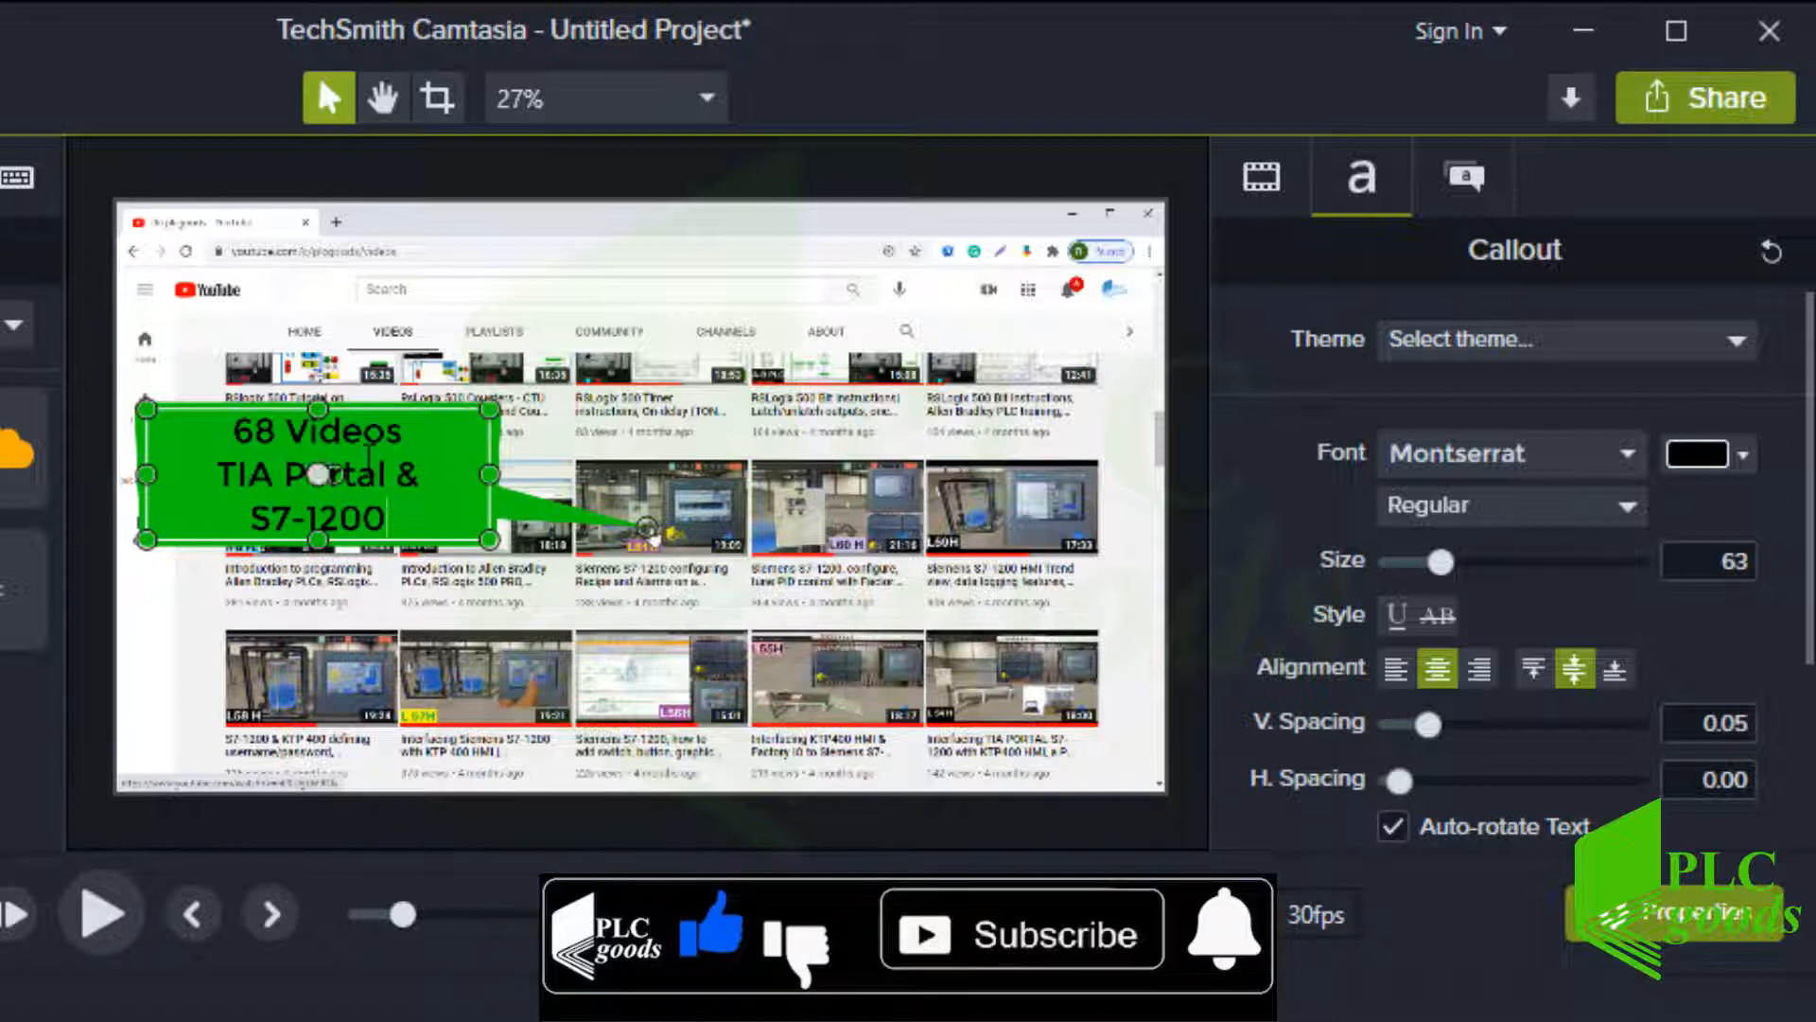
pyautogui.moveTo(484, 474); pyautogui.dragTo(510, 473)
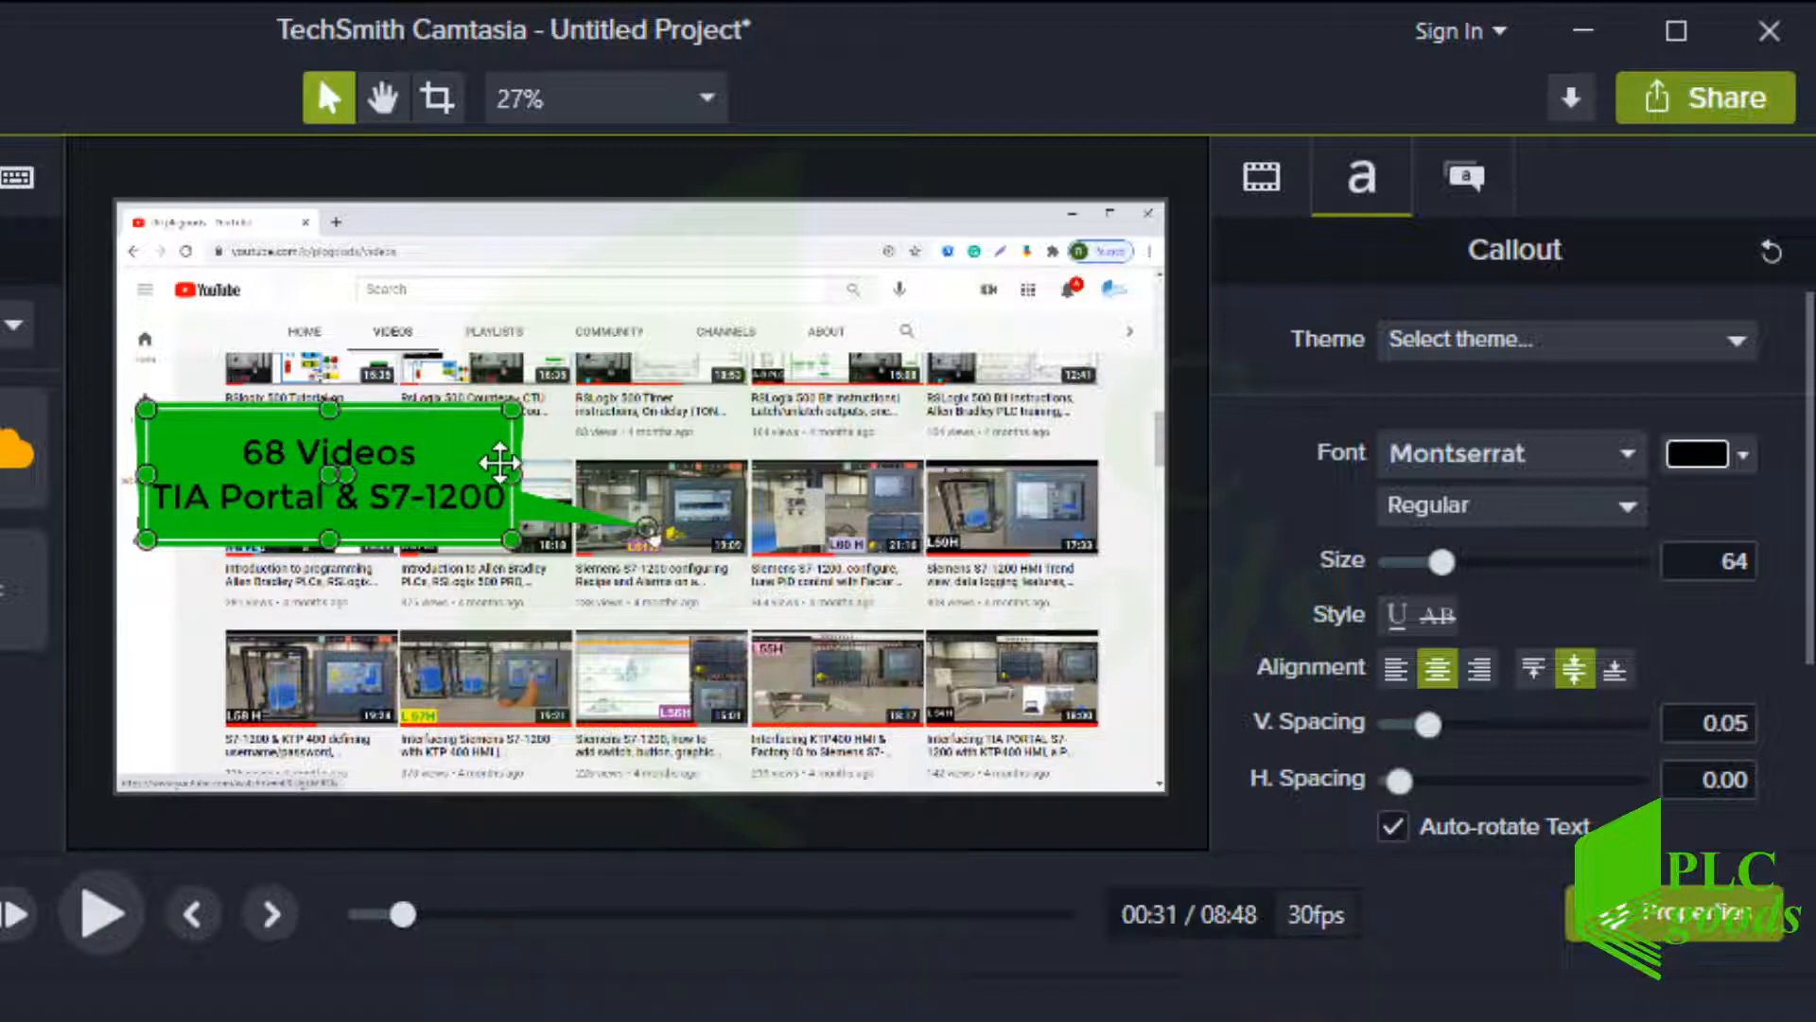
# Set the duplicate callout's fill to #4D8CD0 sampled from the video and extend its clip to about 0:40
pyautogui.click(1467, 201)
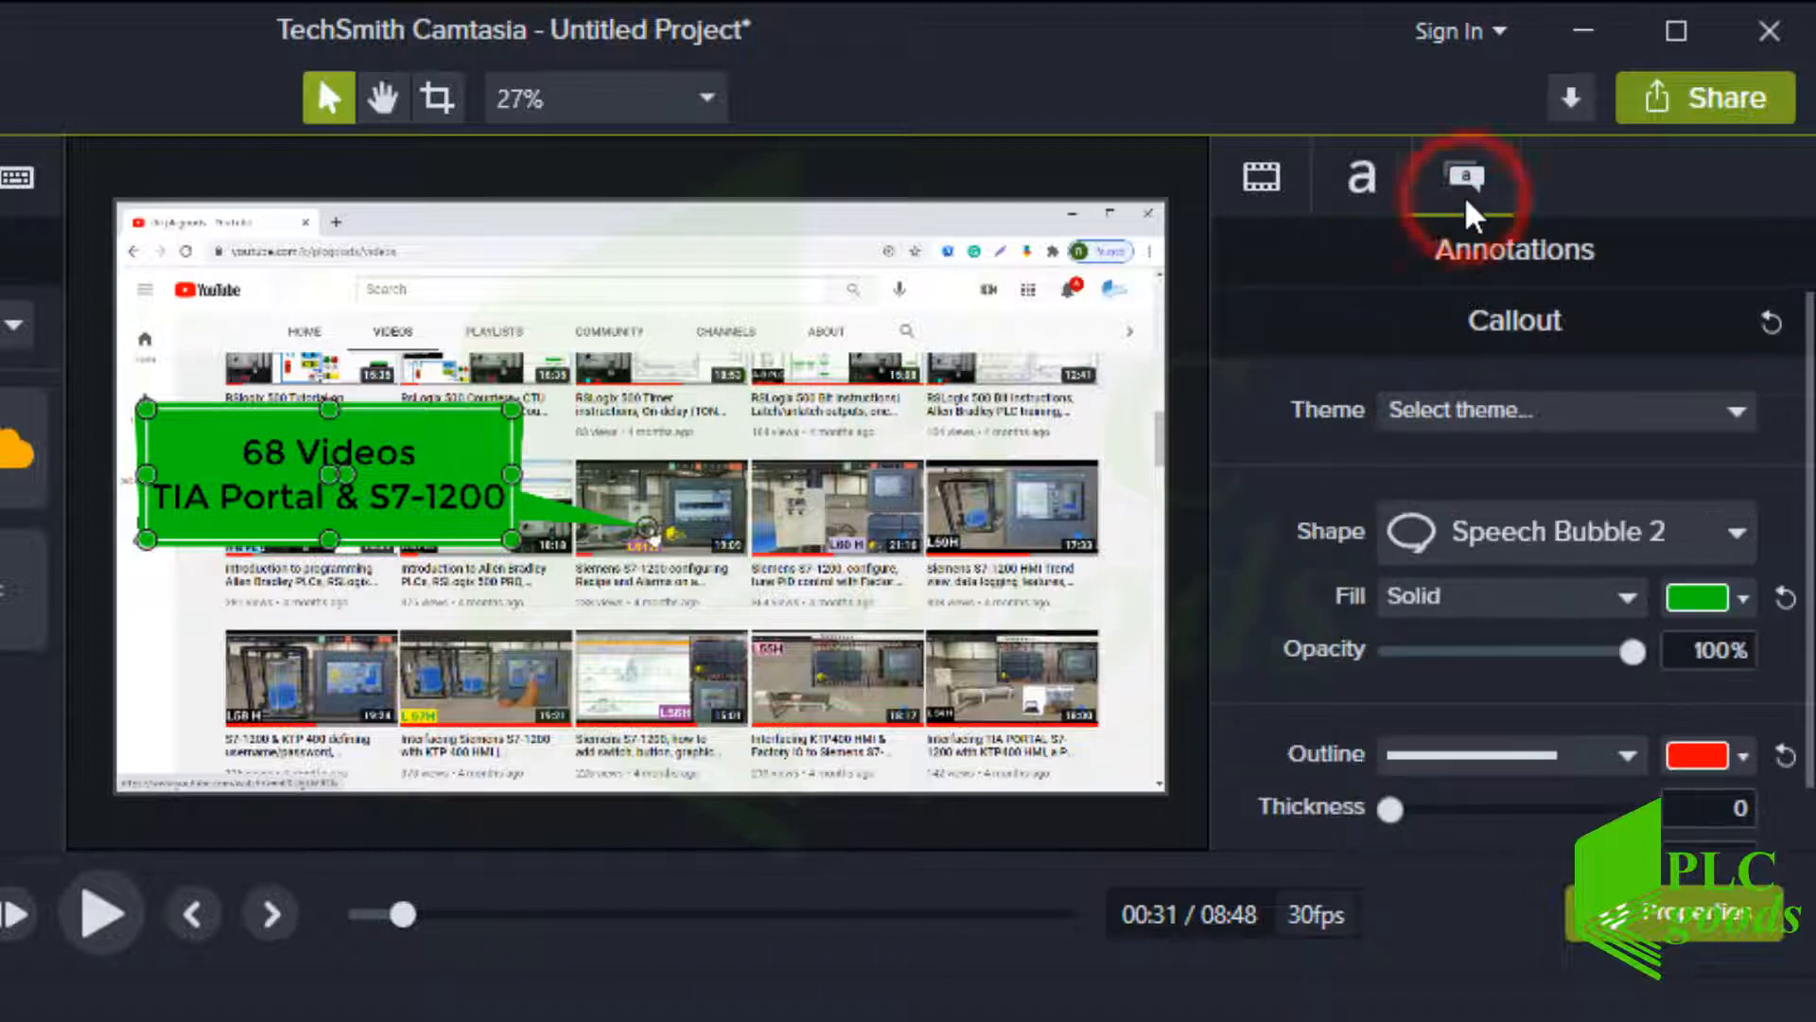
pyautogui.click(1743, 598)
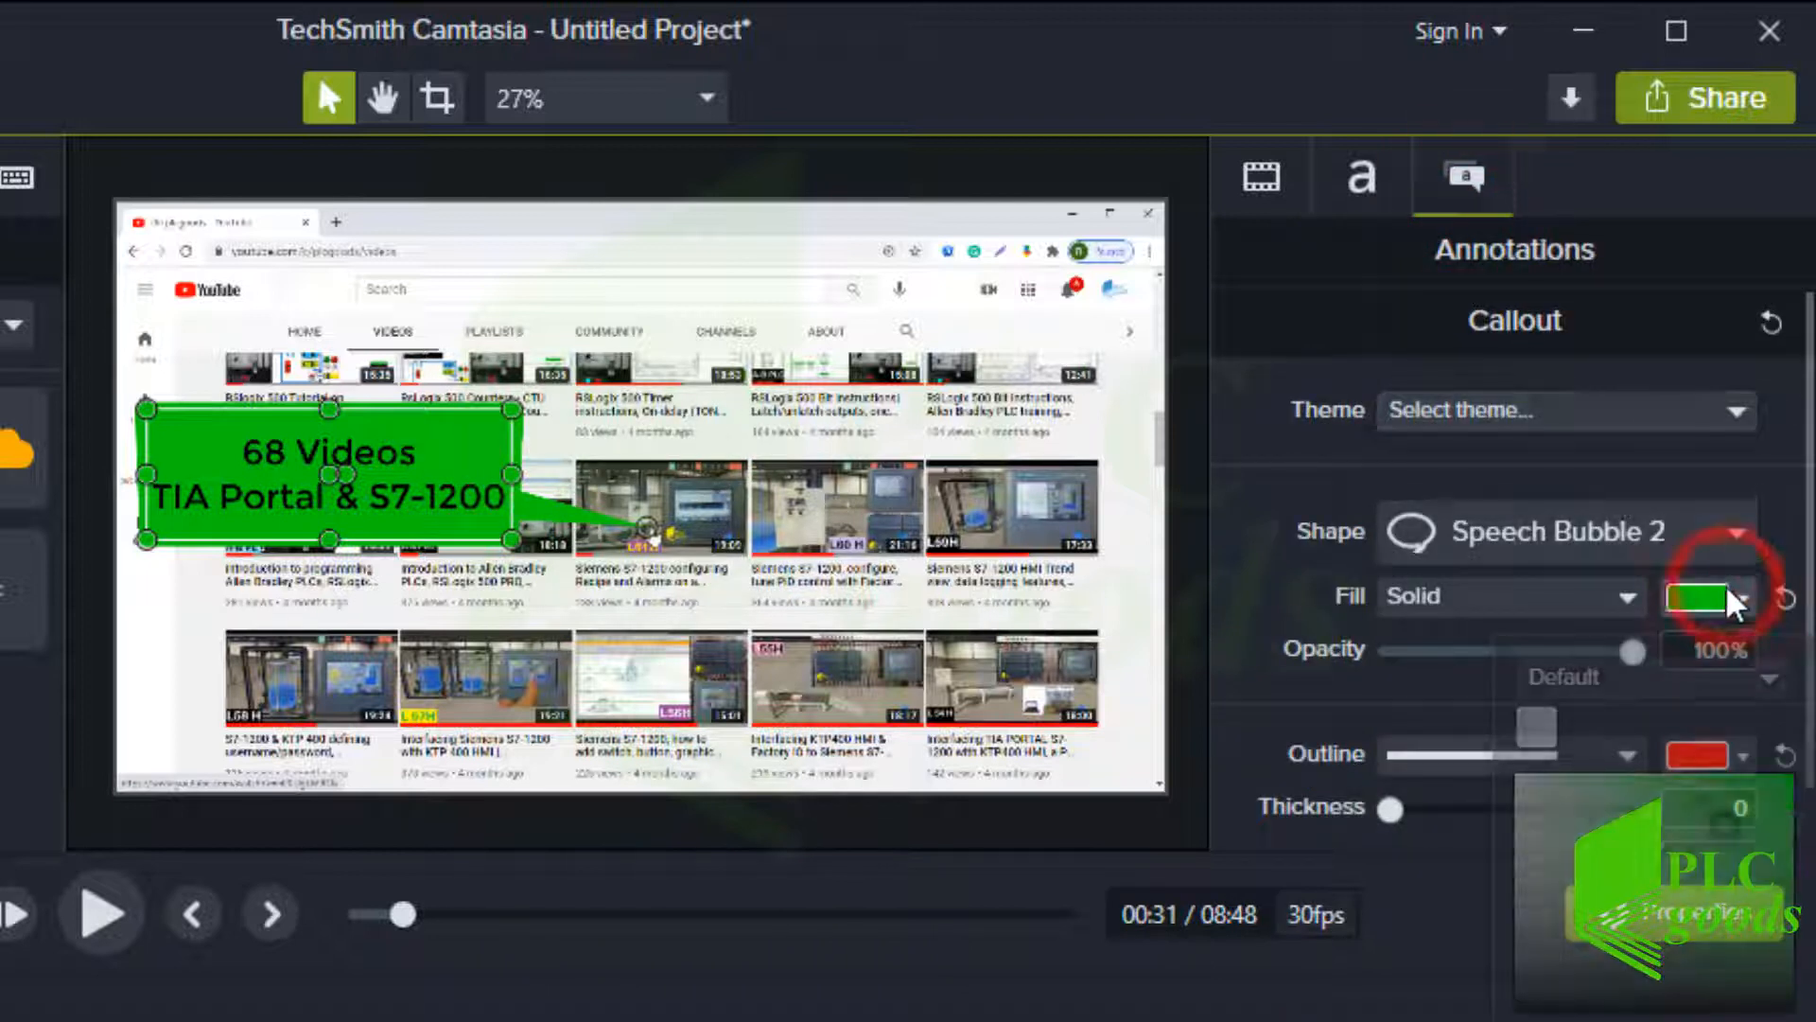
pyautogui.click(1812, 696)
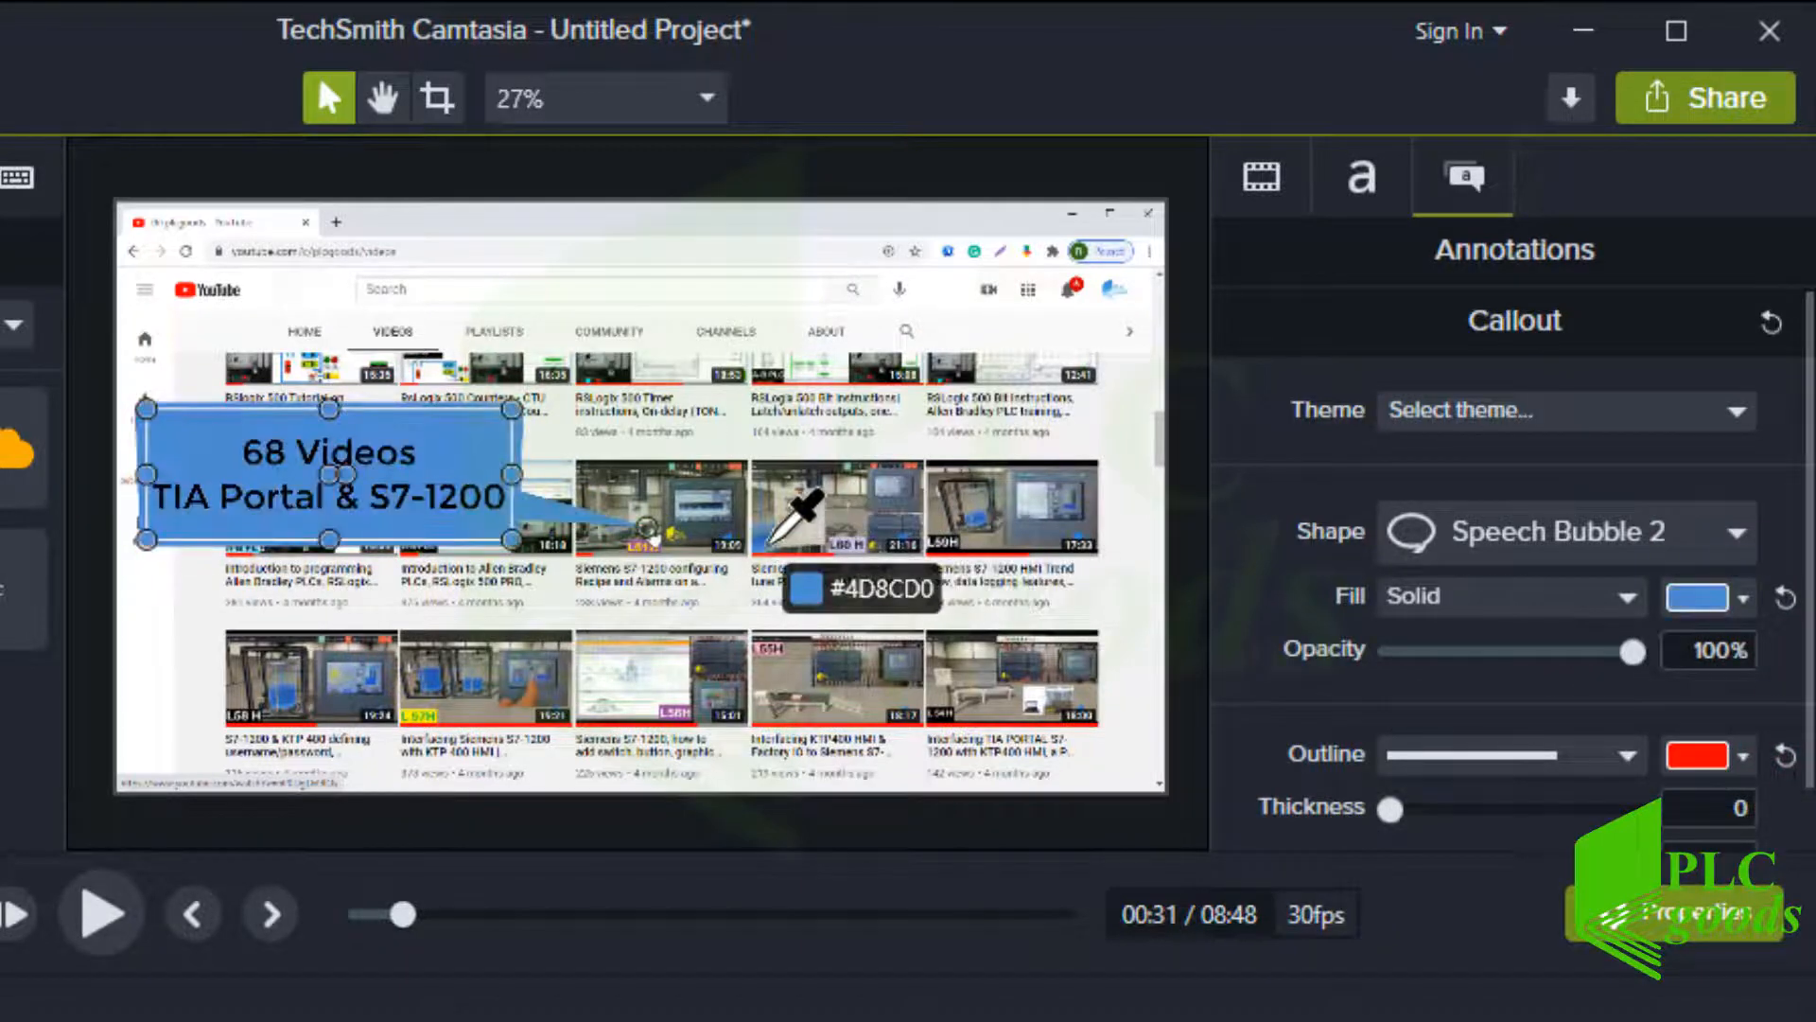
pyautogui.click(769, 546)
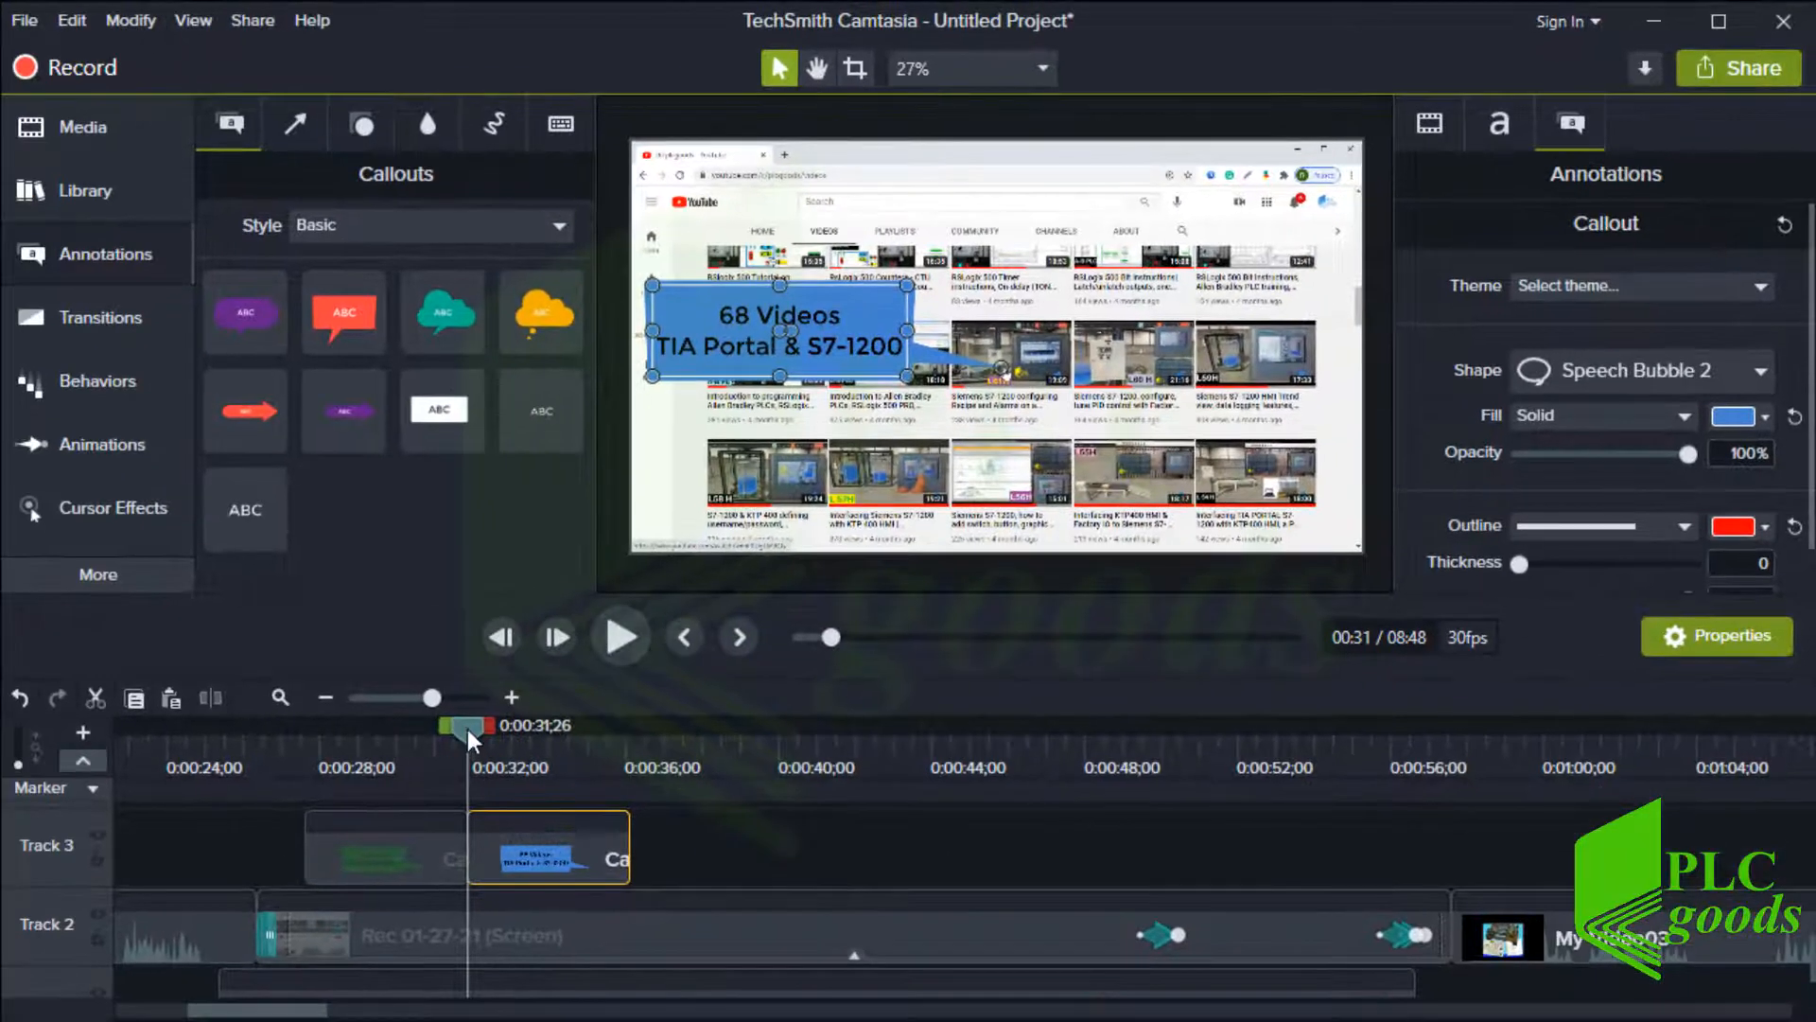
pyautogui.moveTo(447, 738); pyautogui.dragTo(802, 768)
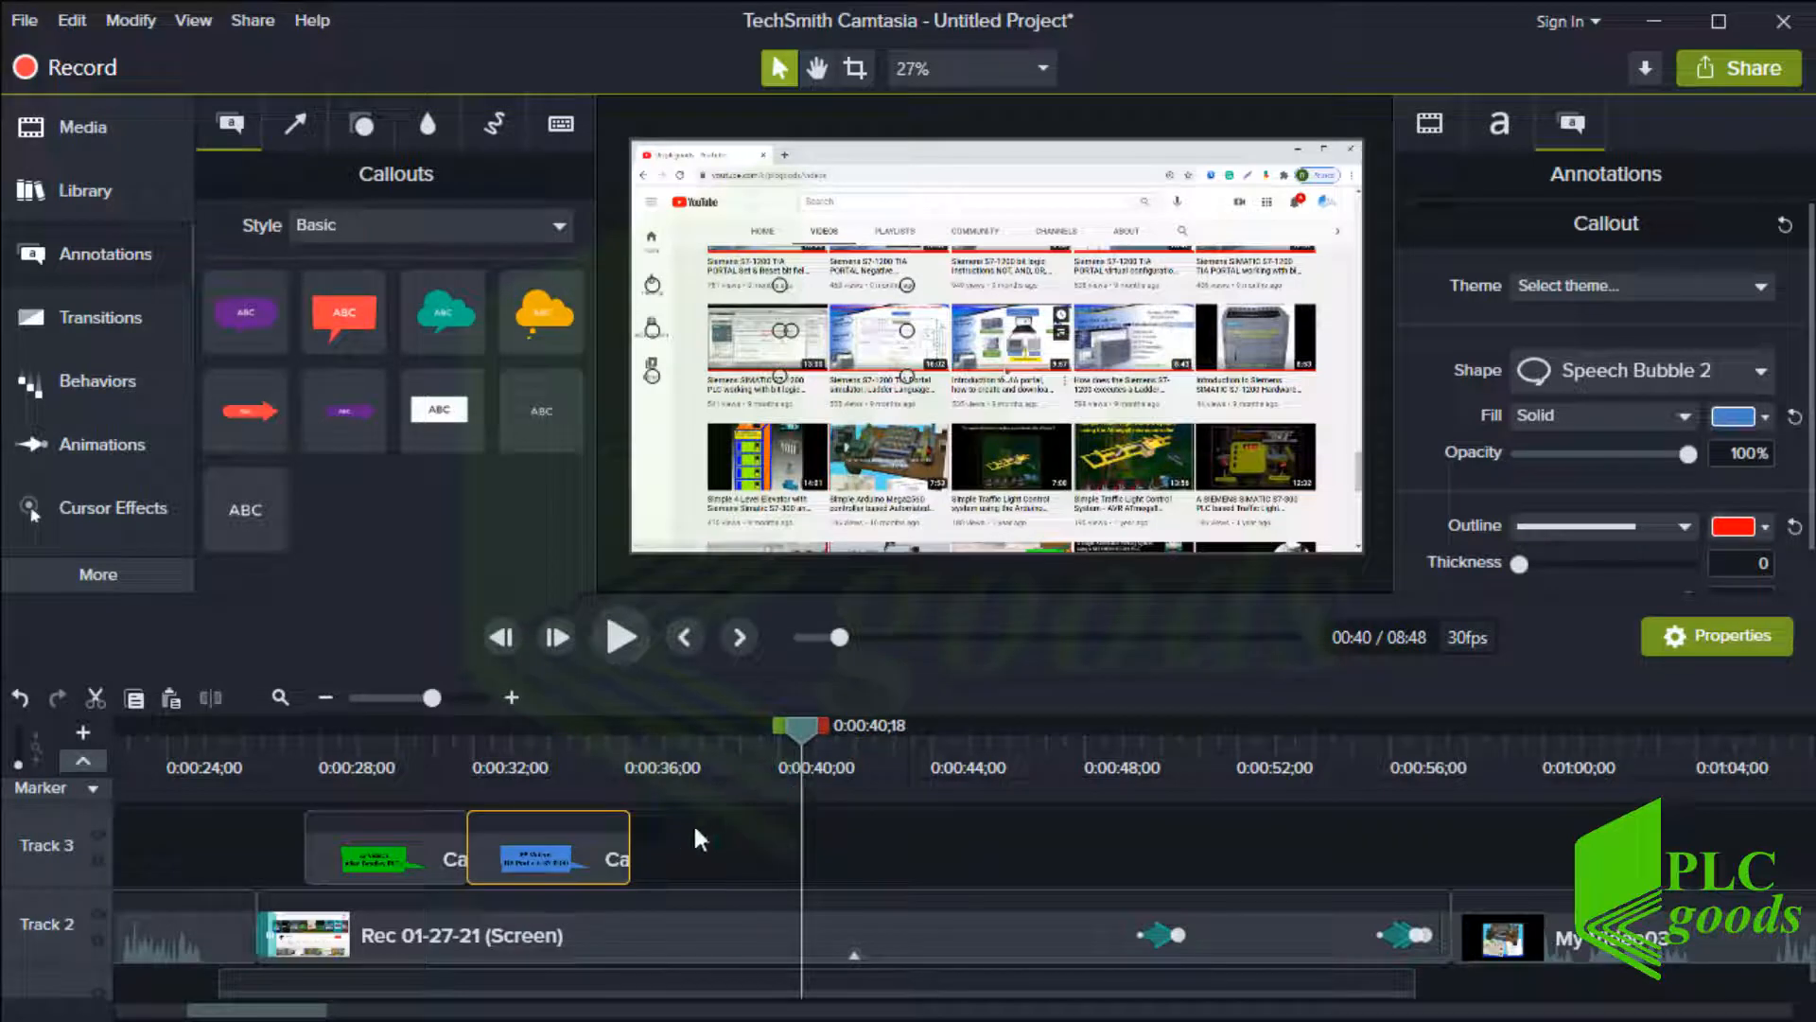
pyautogui.moveTo(628, 851); pyautogui.dragTo(798, 875)
# Copy the blue callout clip and paste another copy after it on Track 3 at about 0:40
pyautogui.rightClick(738, 851)
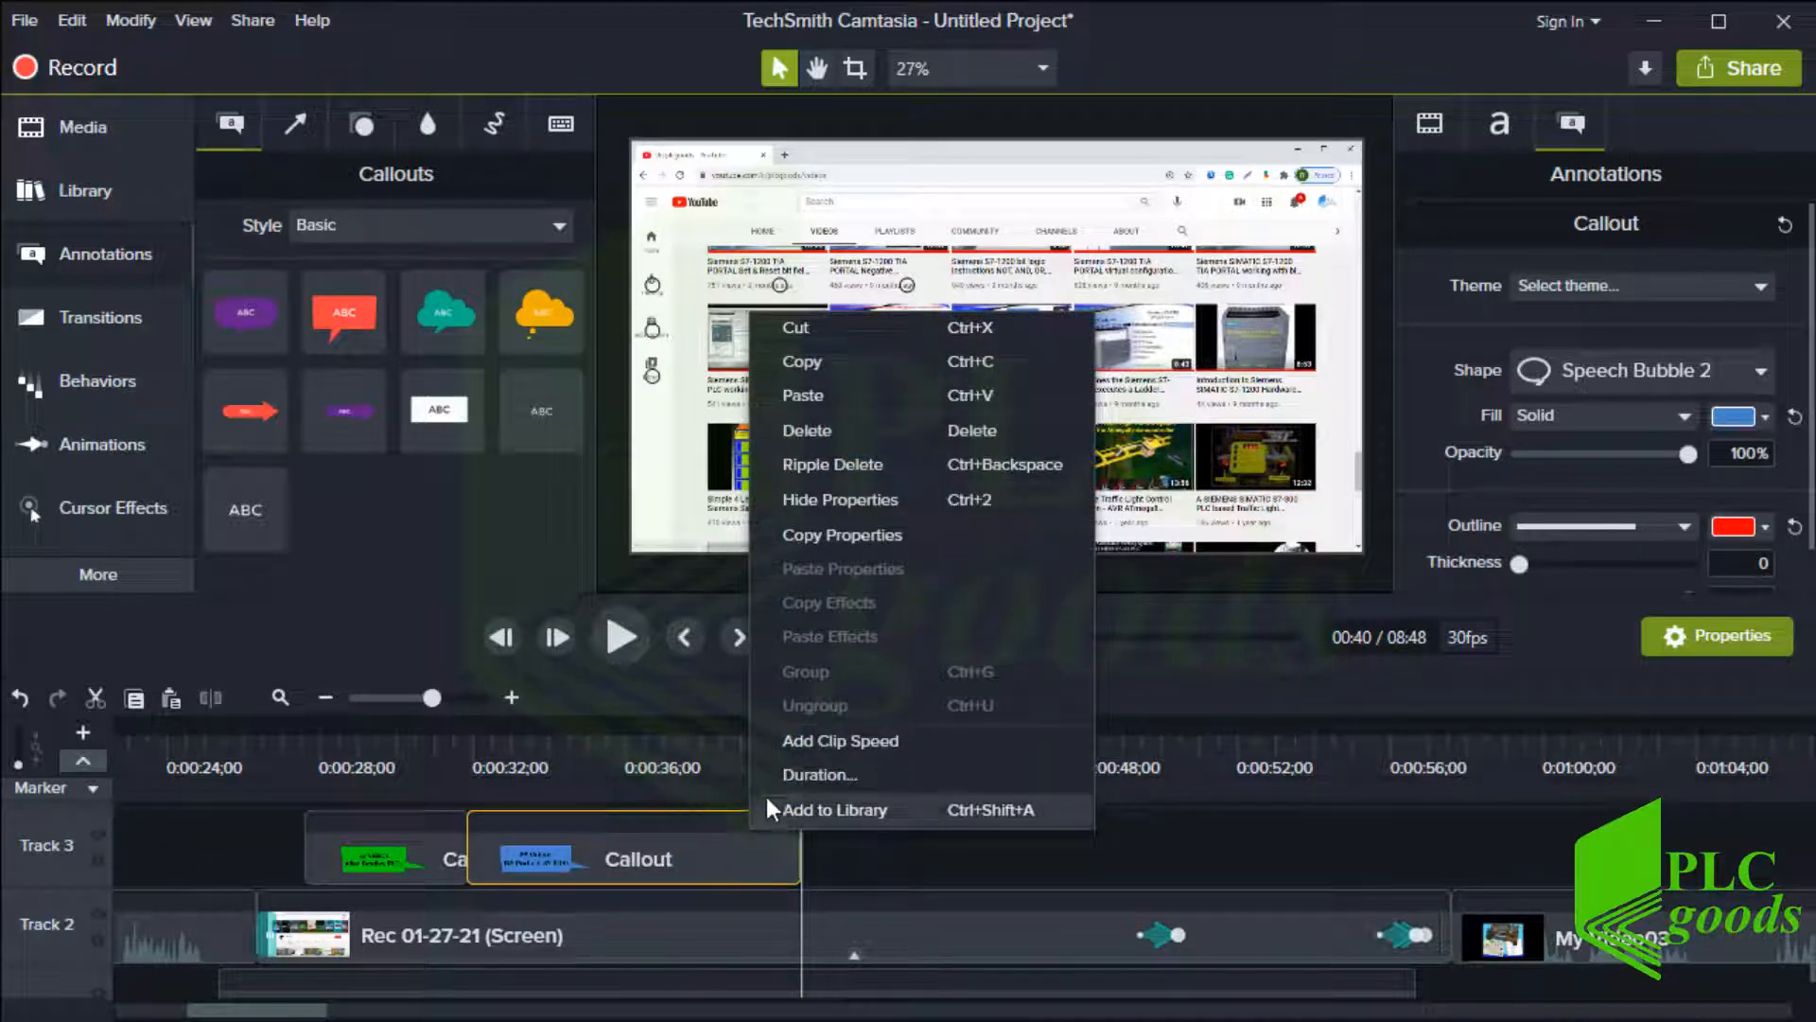
pyautogui.click(844, 369)
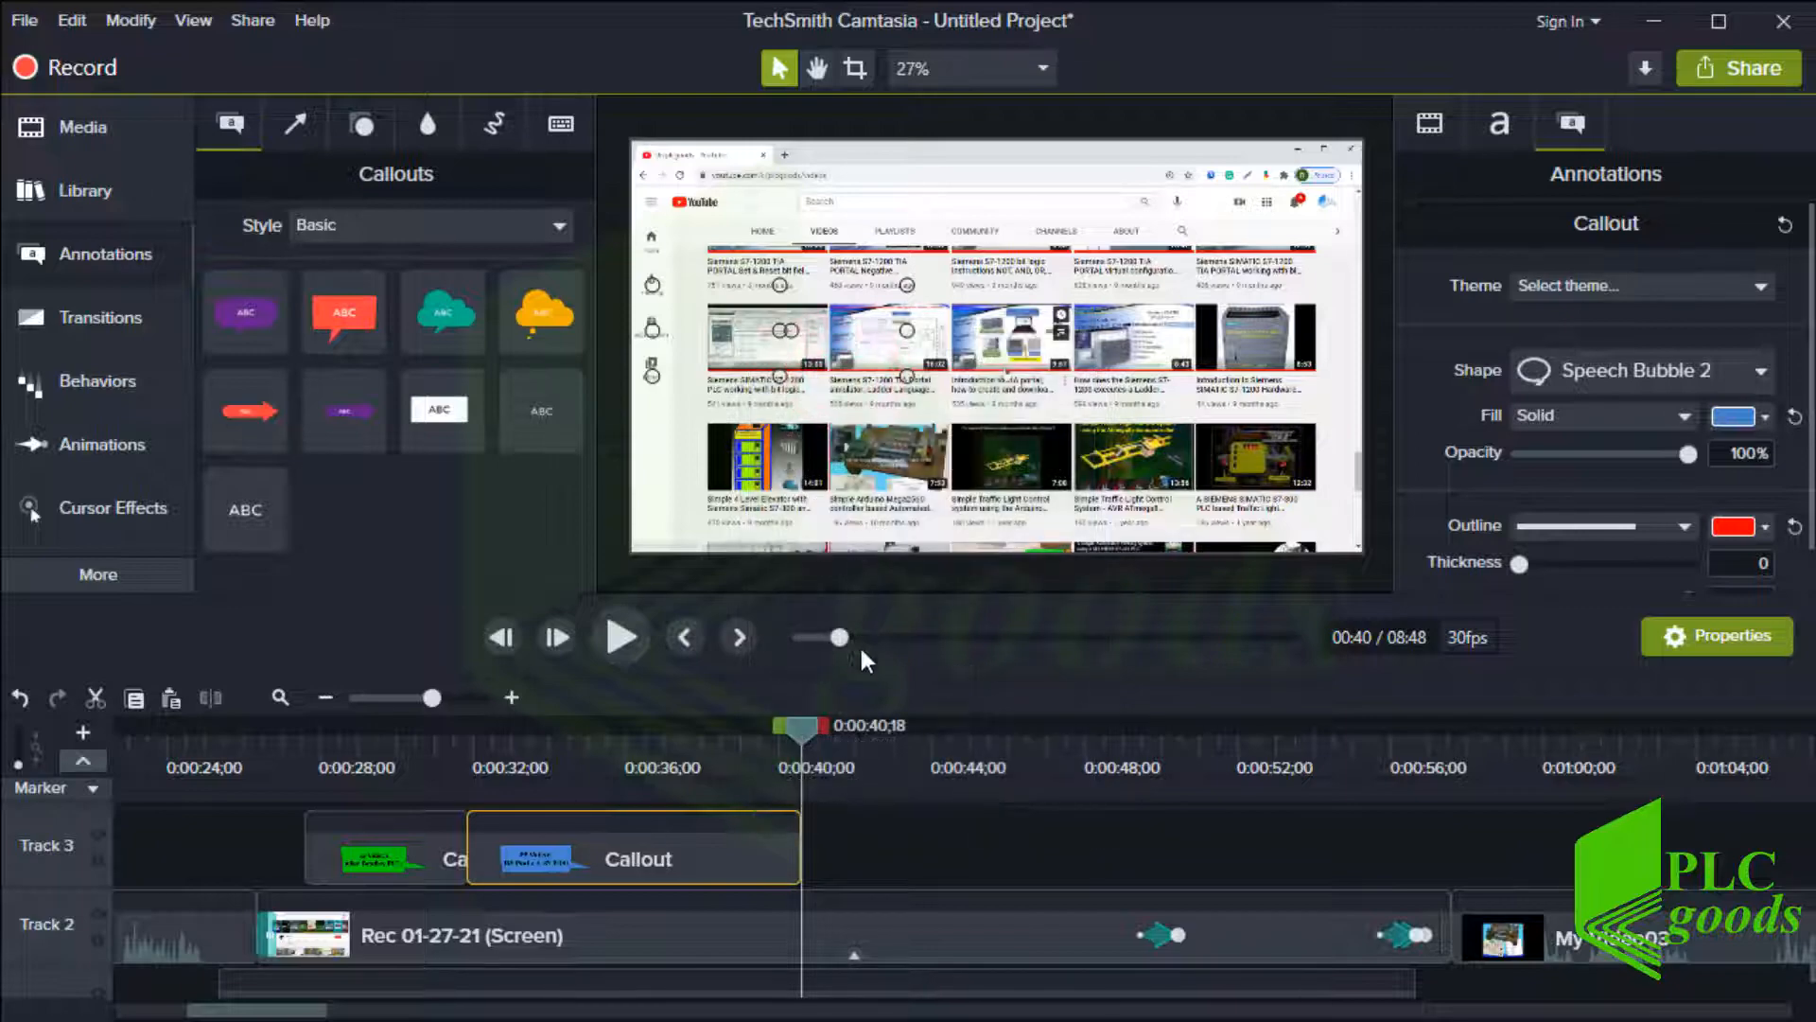
pyautogui.rightClick(859, 841)
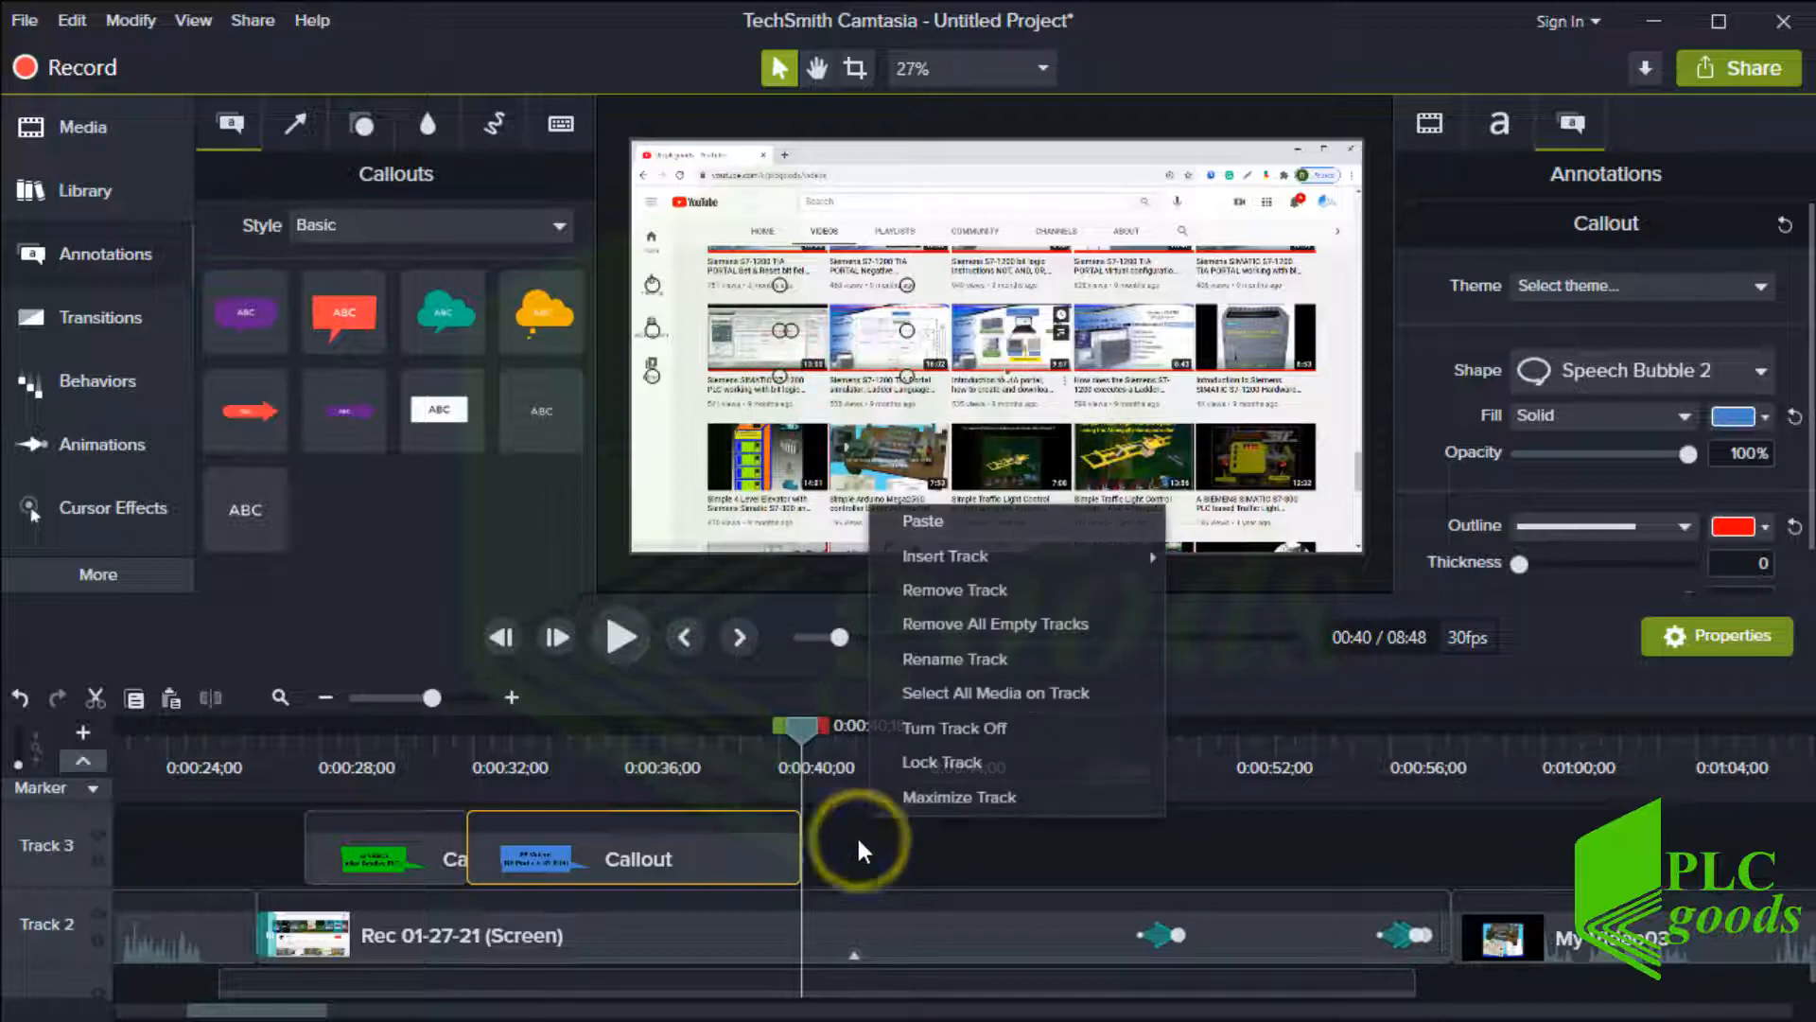
pyautogui.click(946, 520)
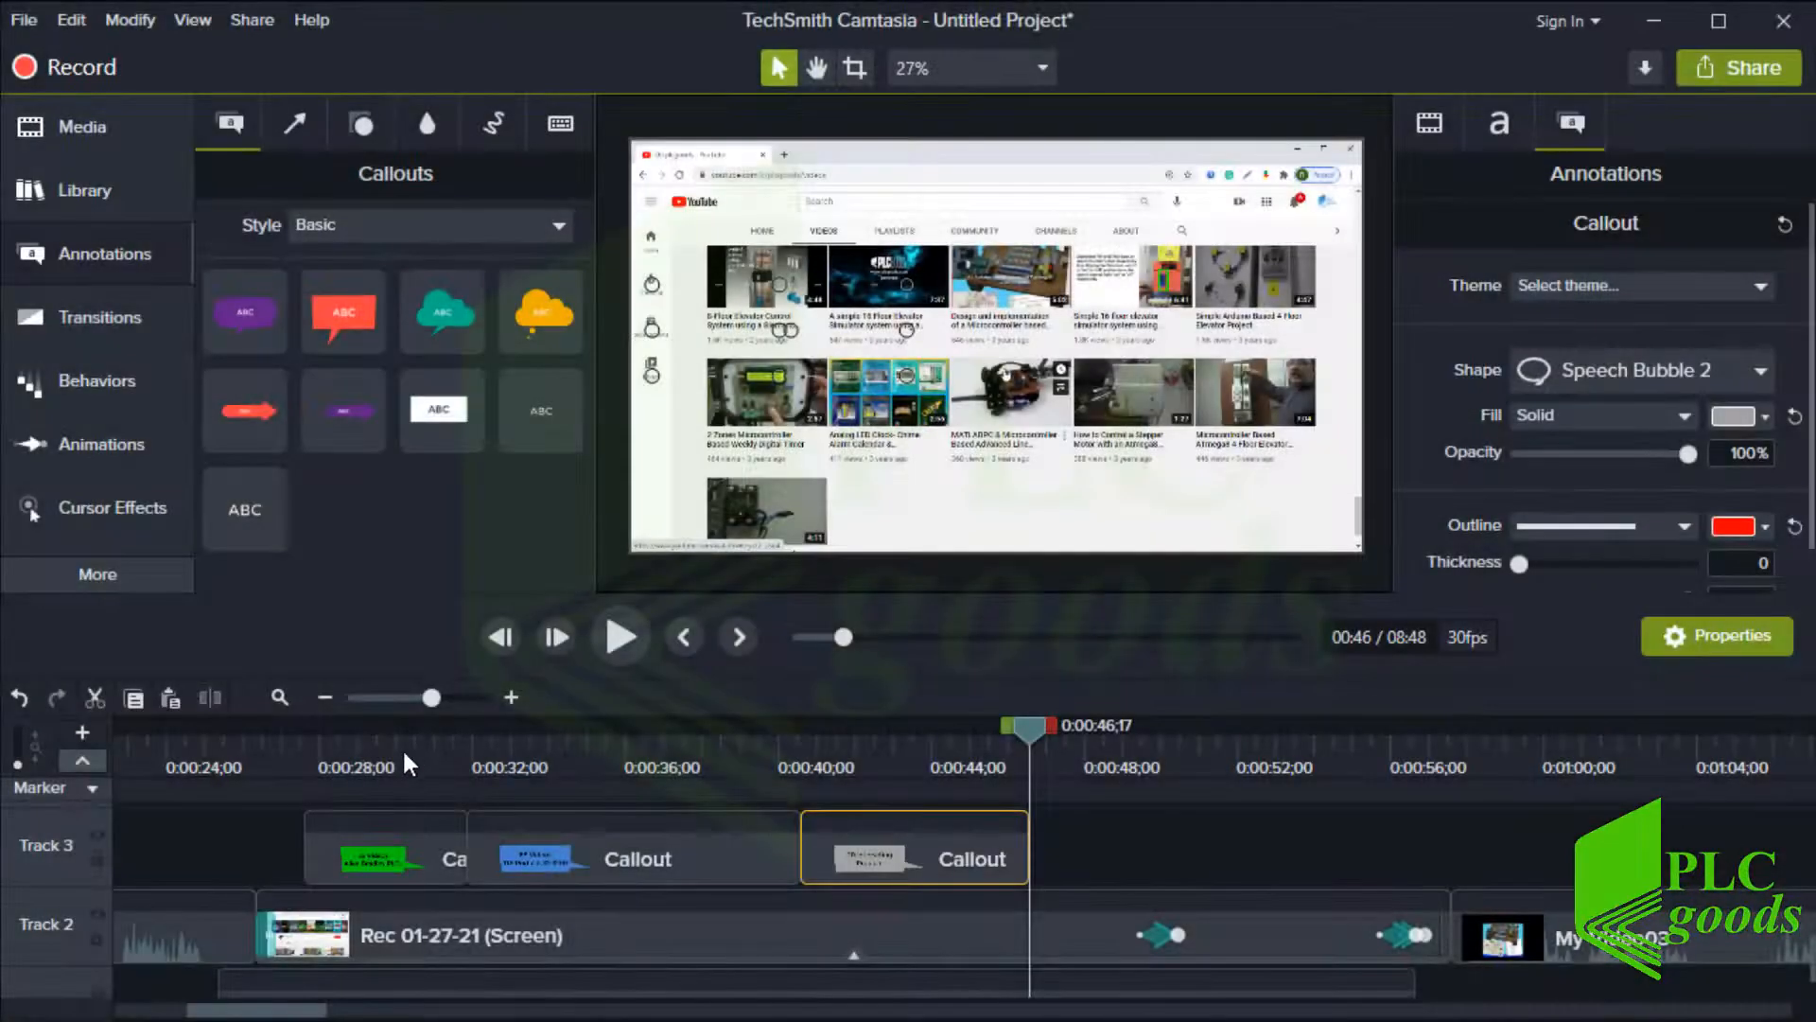
pyautogui.moveTo(401, 748); pyautogui.dragTo(914, 802)
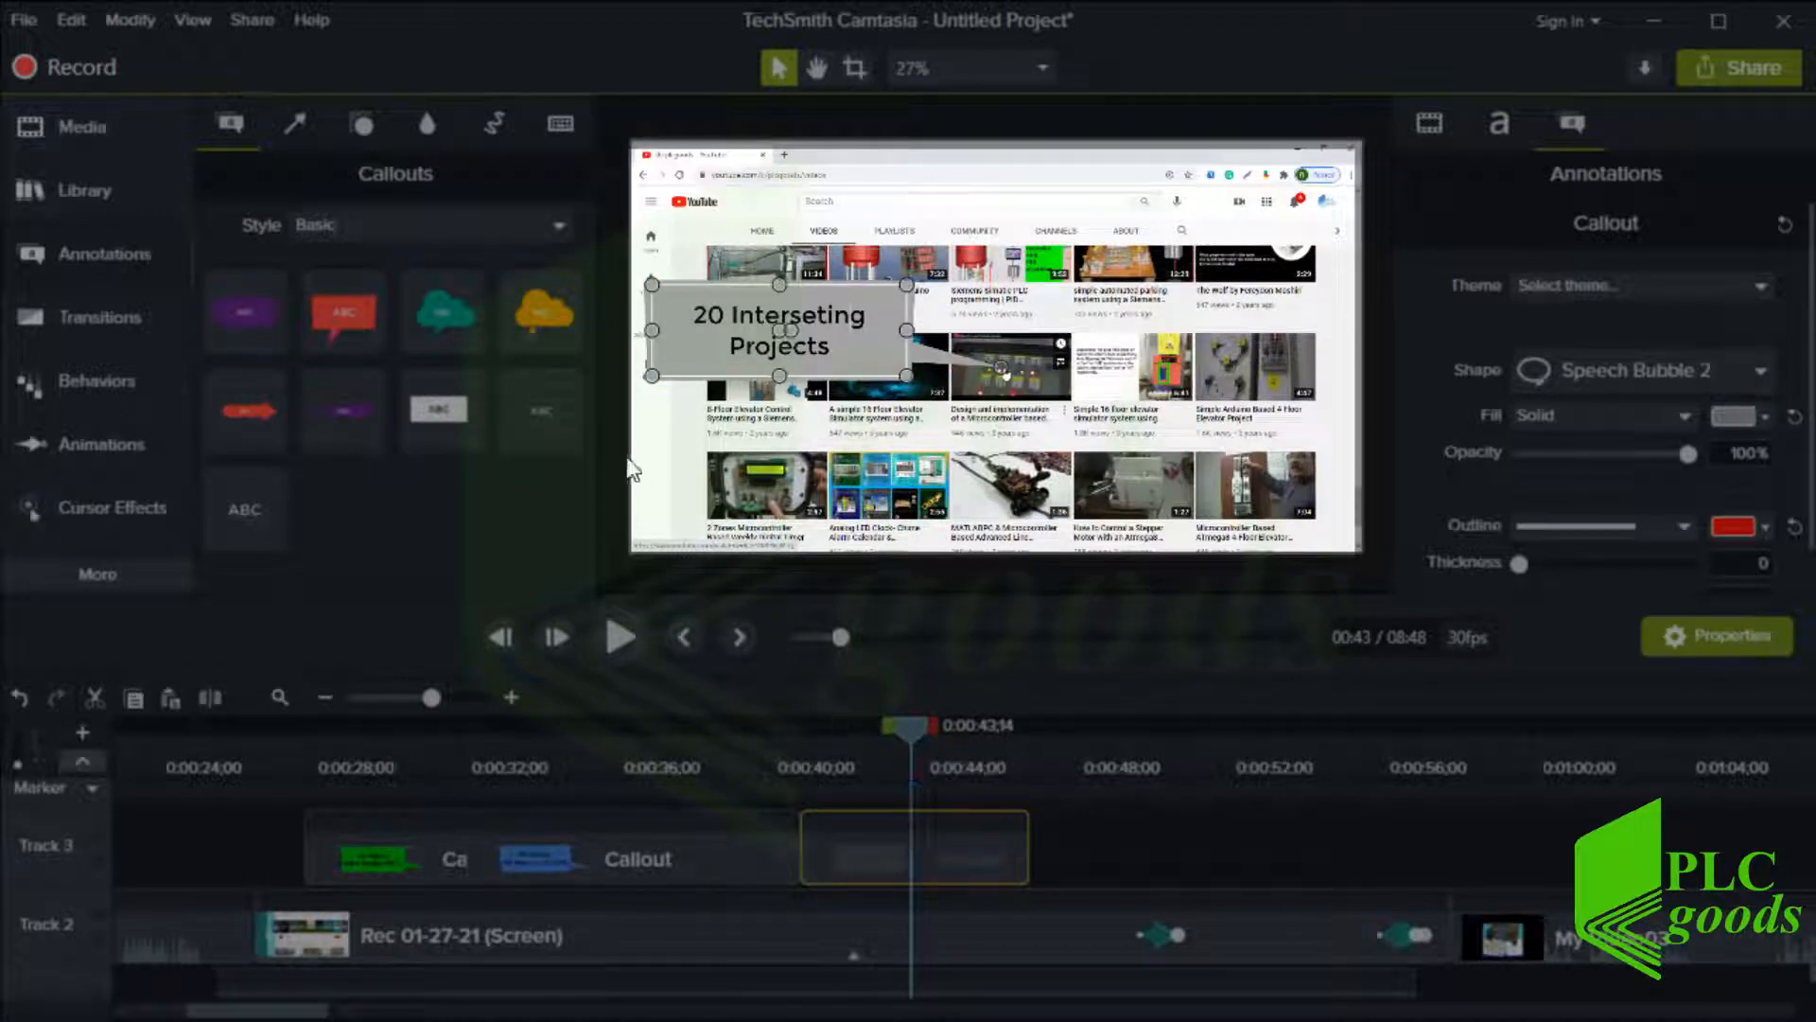
# Show all callout styles and browse through them
pyautogui.click(384, 224)
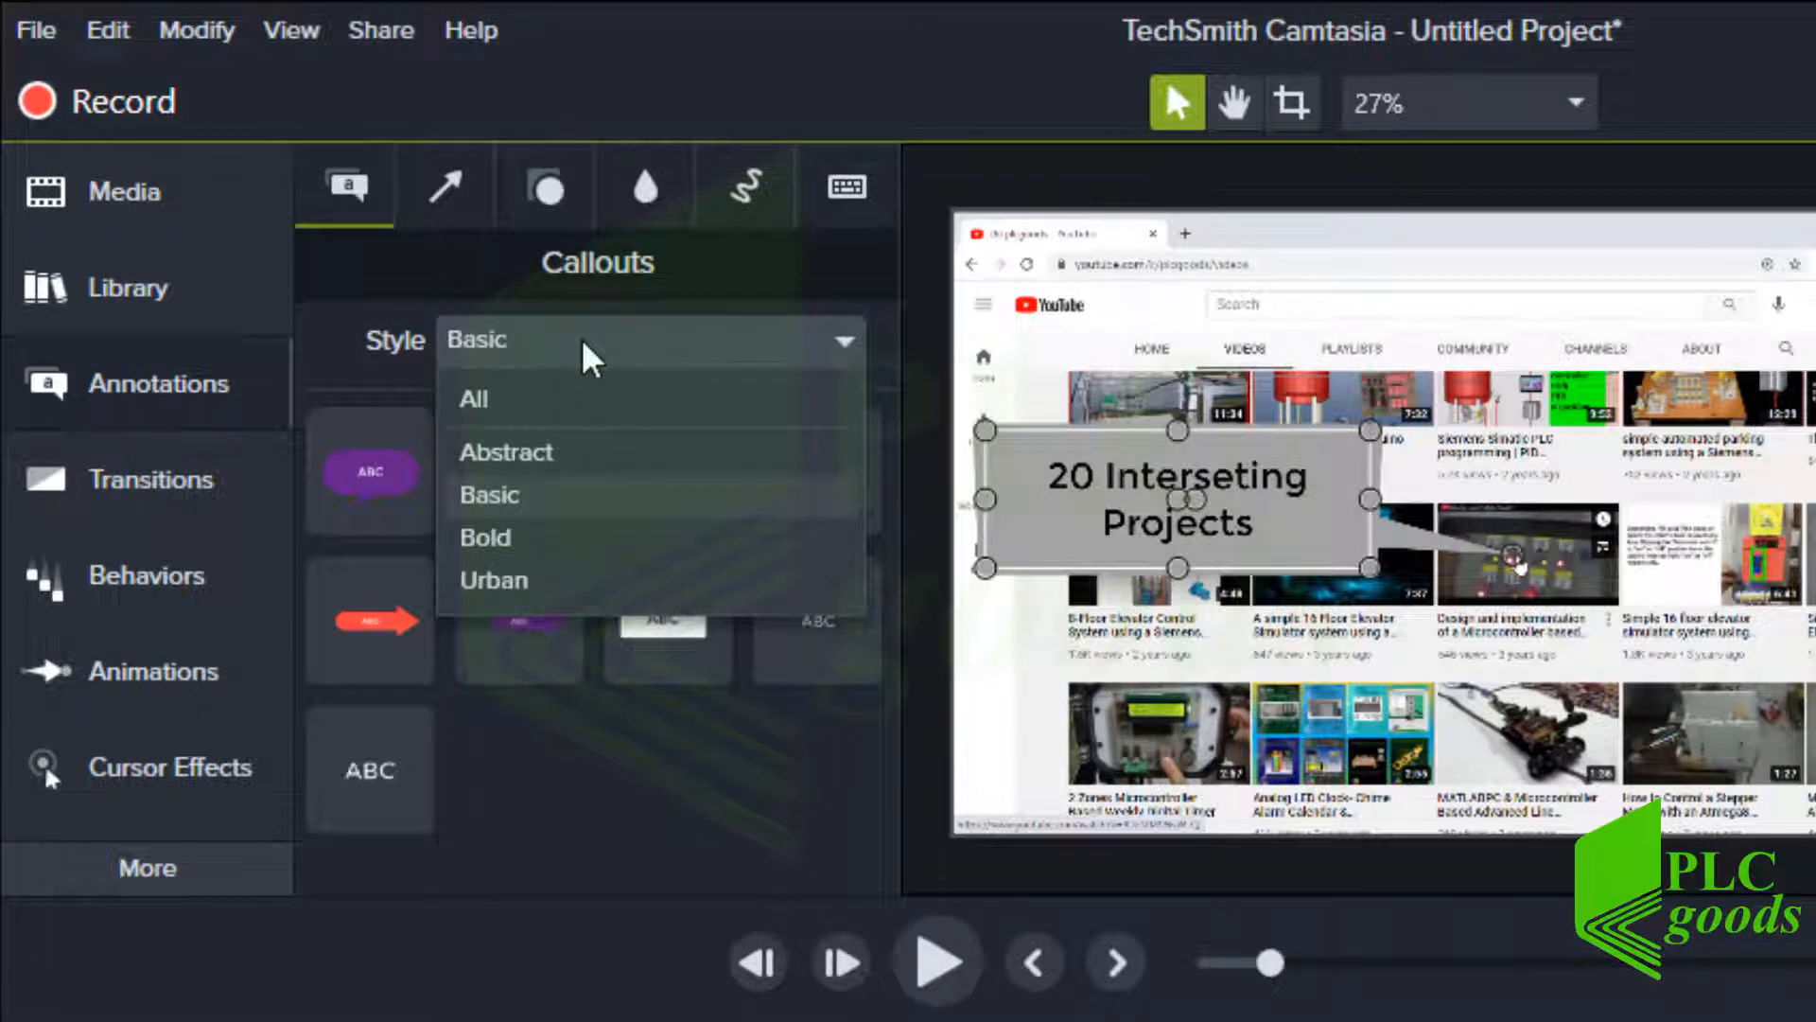
pyautogui.click(519, 405)
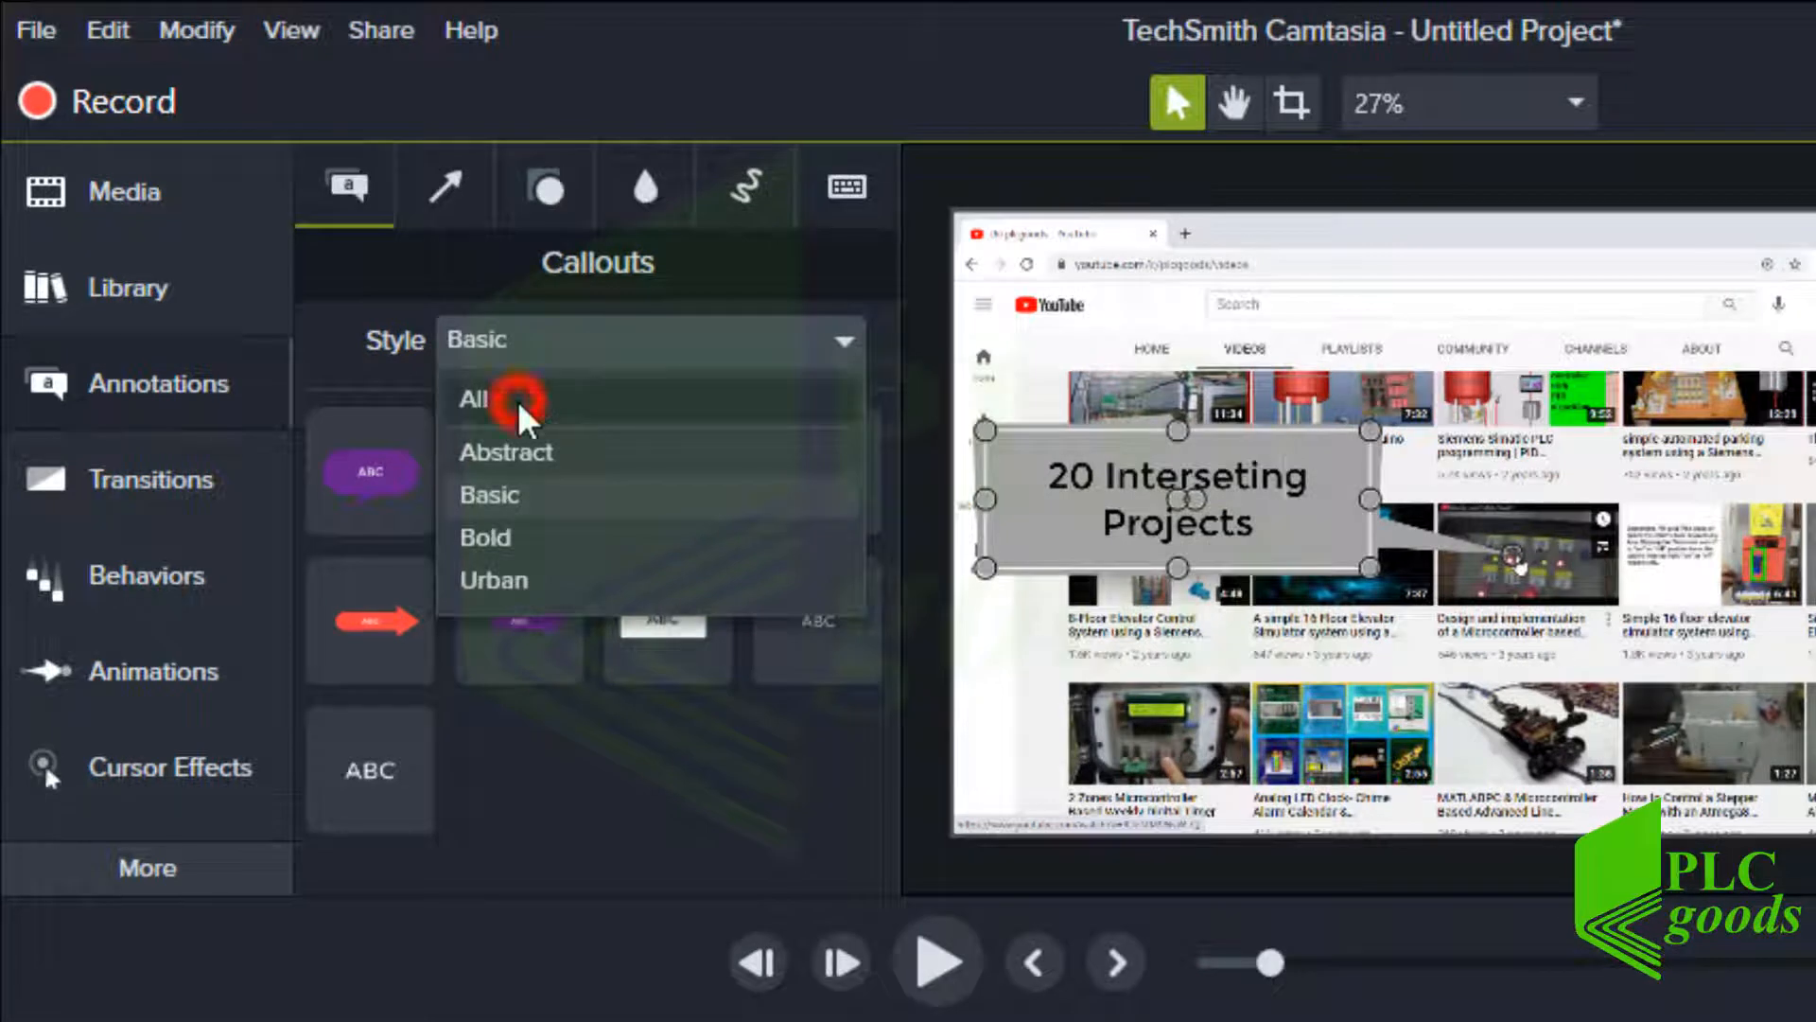
pyautogui.moveTo(885, 555); pyautogui.dragTo(897, 711)
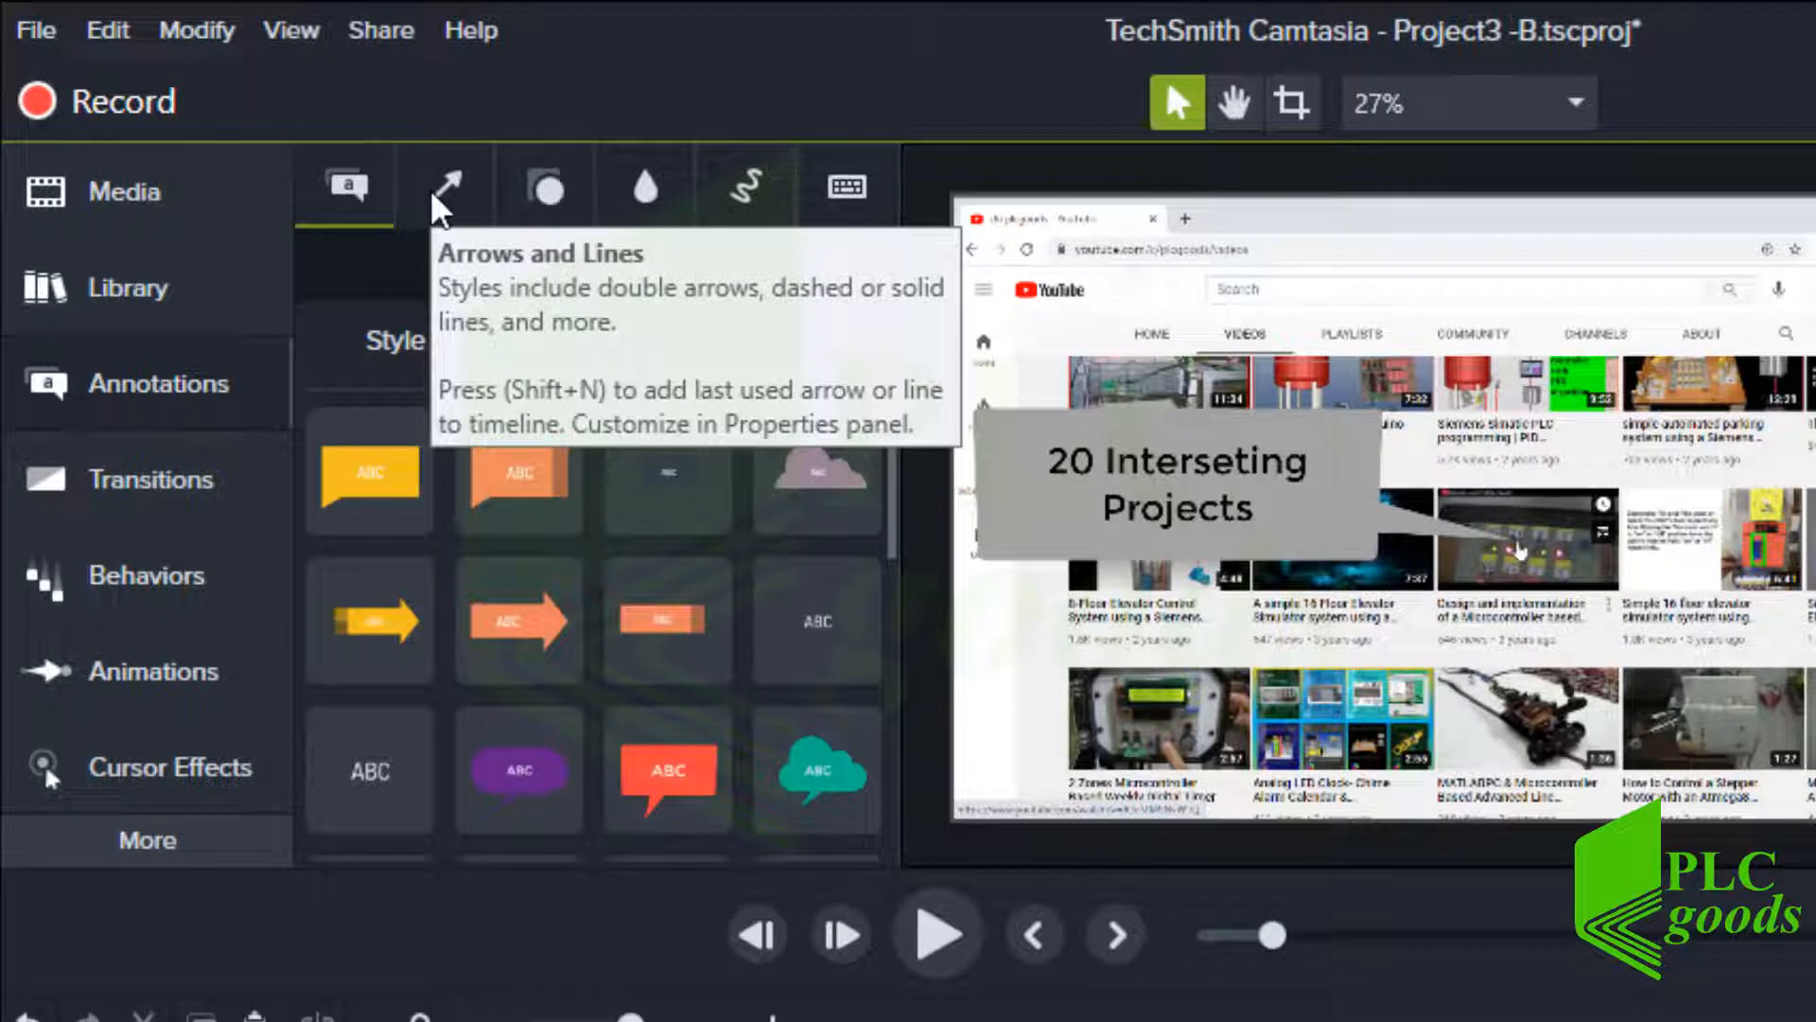
# Add an orange triangle shape over the video and enlarge it near the canvas centre
pyautogui.click(440, 206)
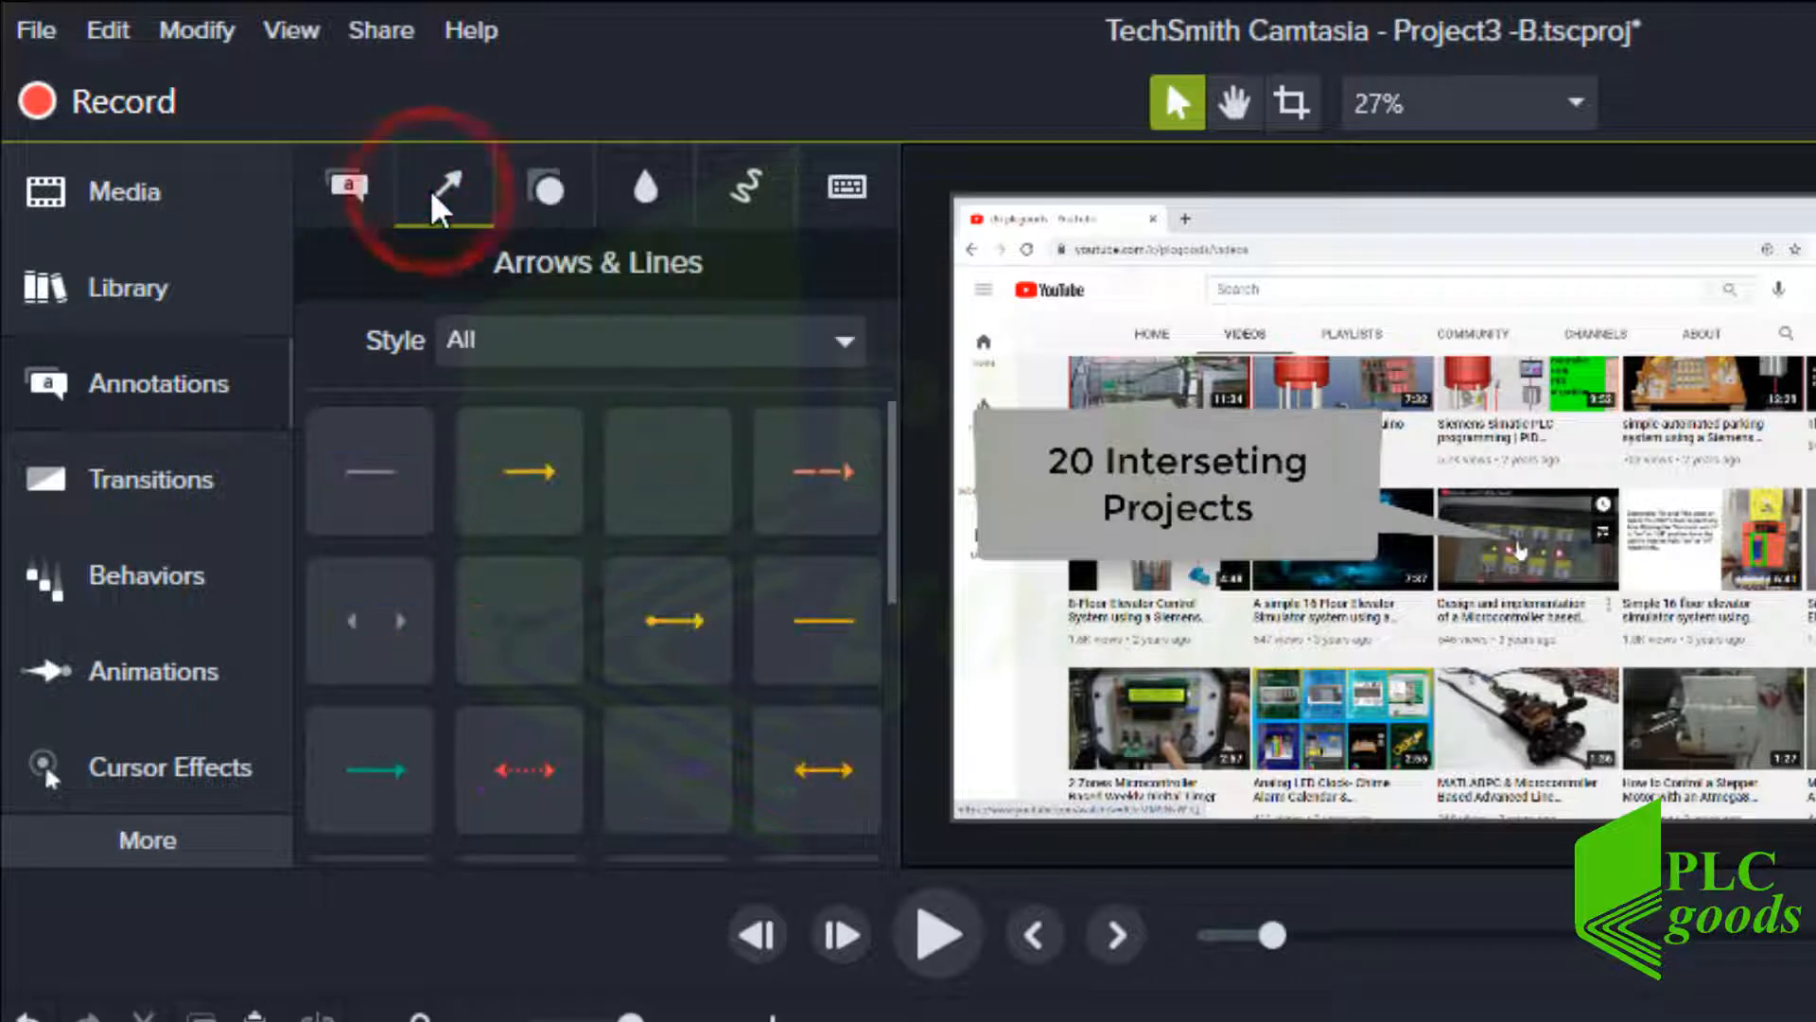
pyautogui.click(554, 194)
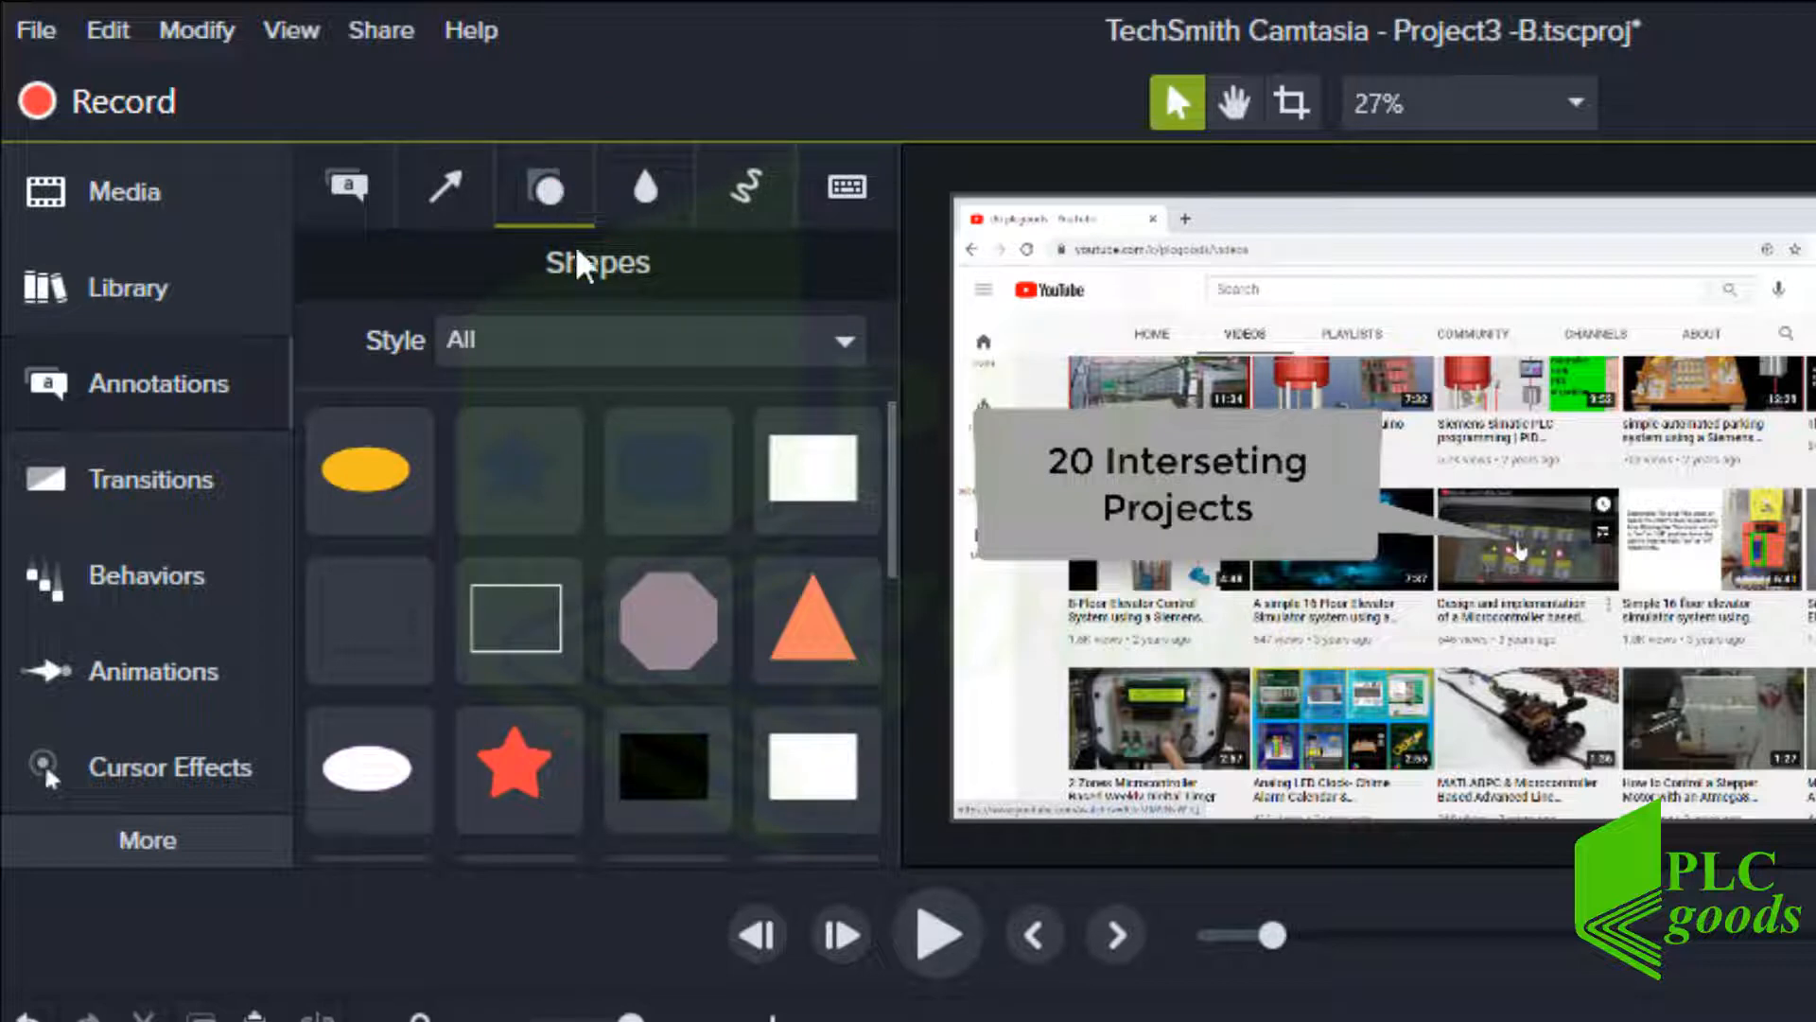
pyautogui.moveTo(795, 610); pyautogui.dragTo(1468, 566)
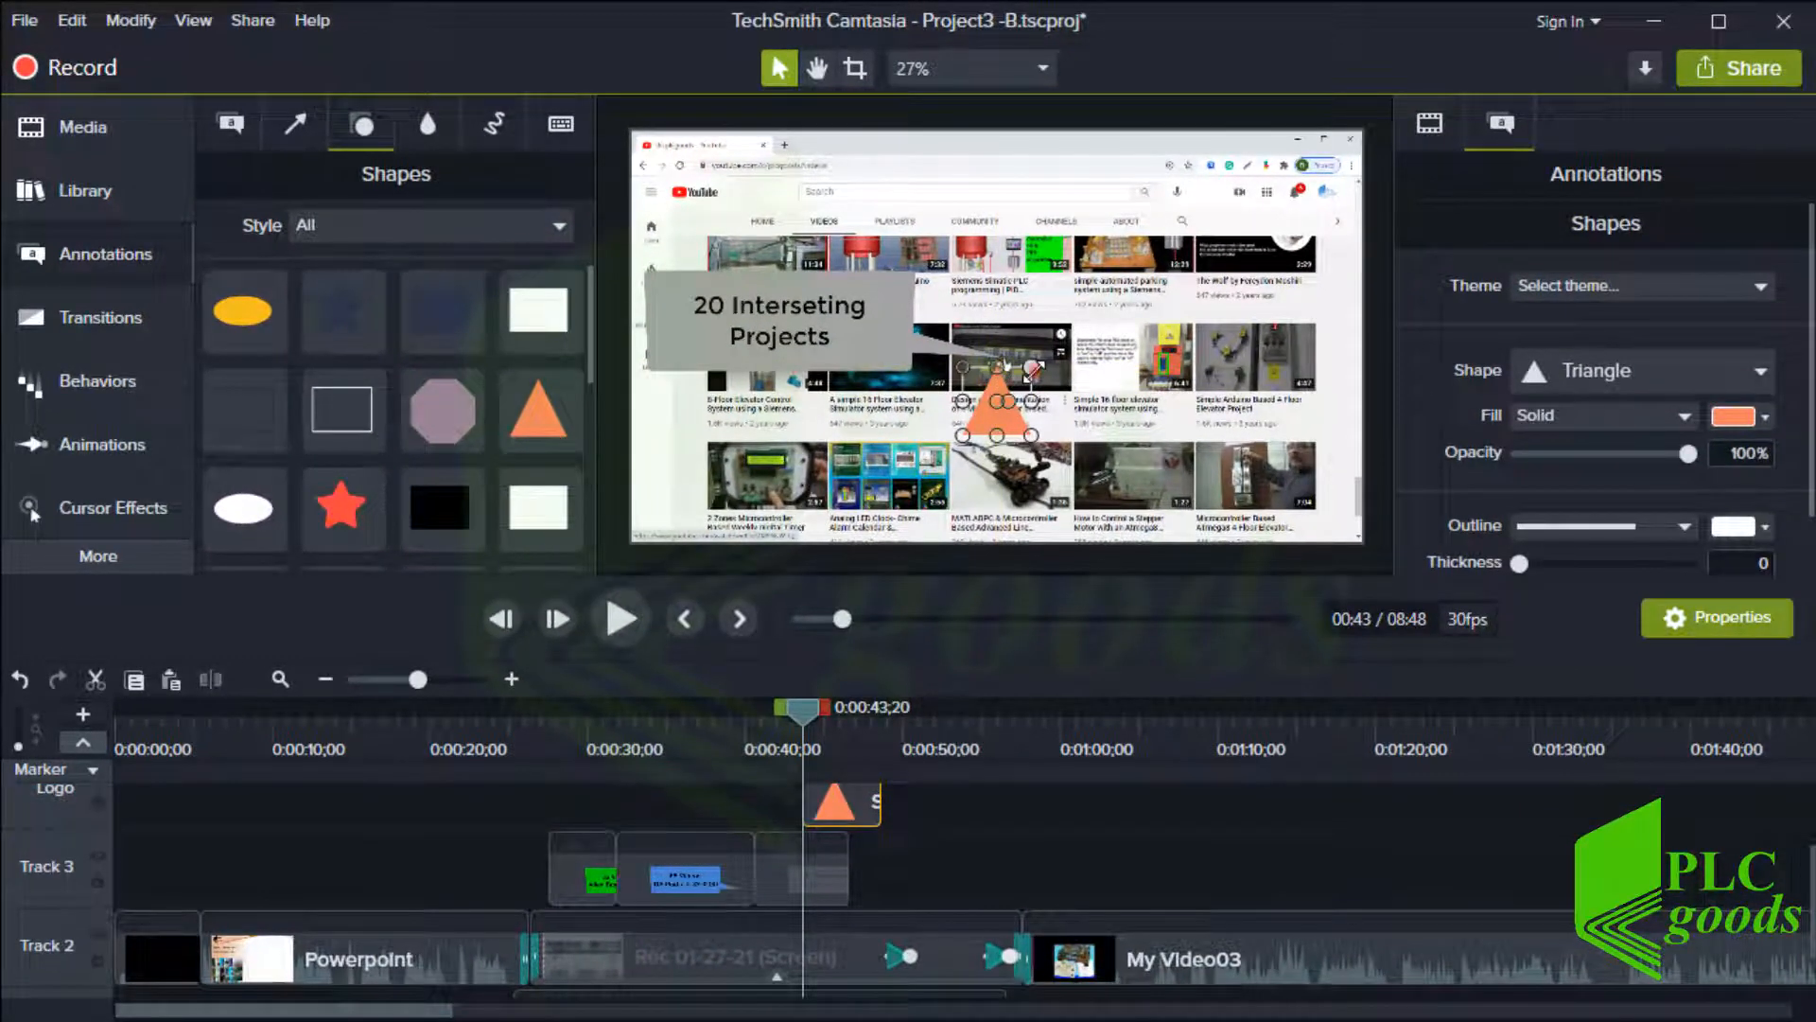
pyautogui.moveTo(1033, 368); pyautogui.dragTo(1100, 277)
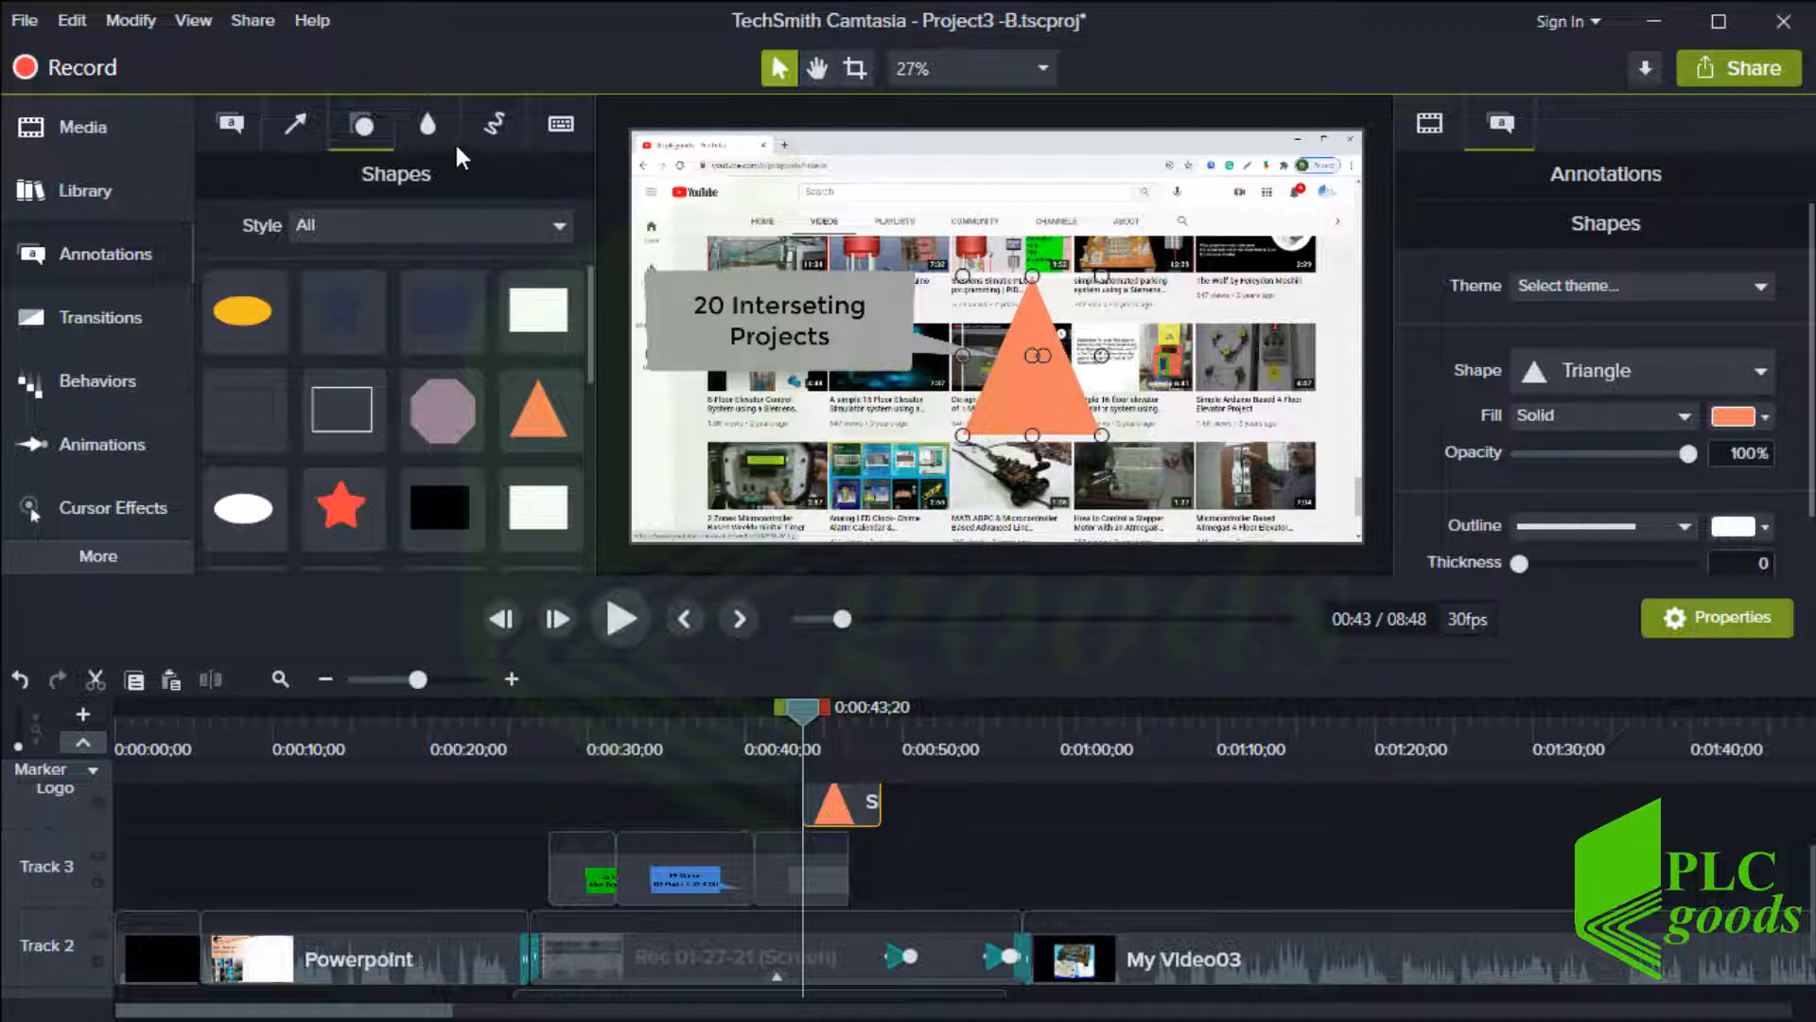
# Add a blur over the upper-right area of the YouTube page and set its intensity to 78.3
pyautogui.click(430, 128)
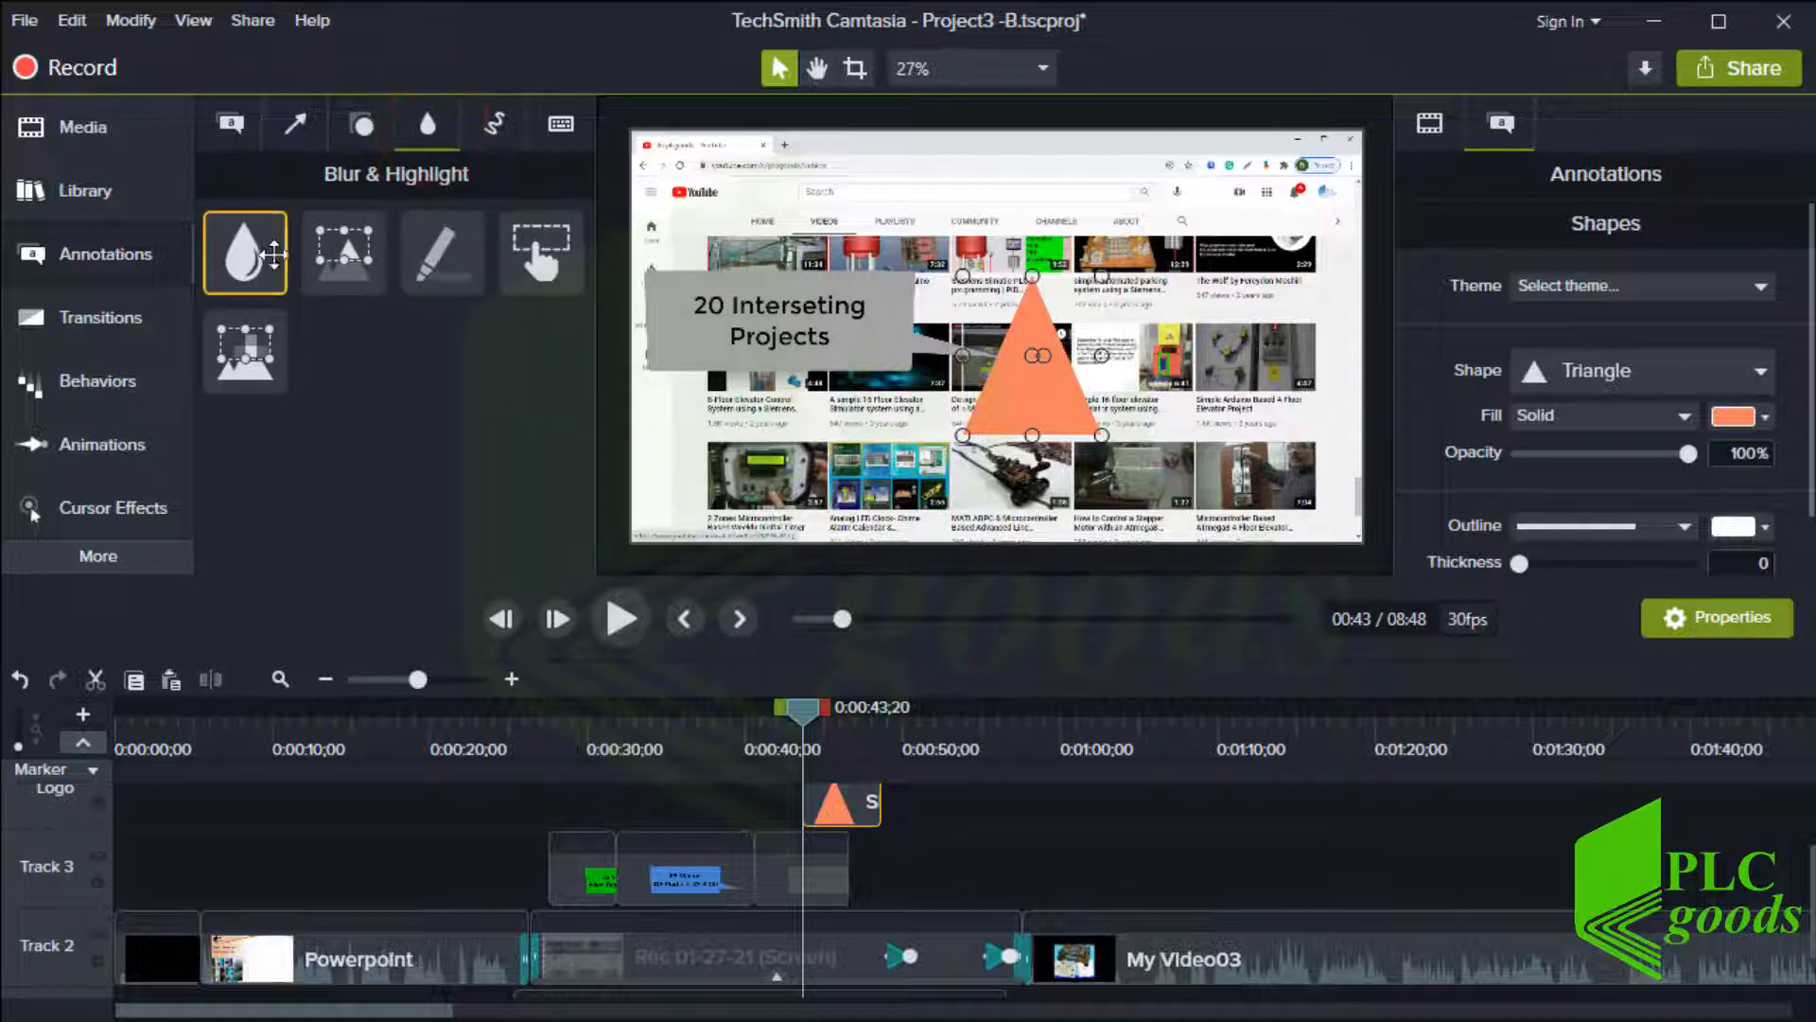
pyautogui.moveTo(254, 267)
pyautogui.mouseDown()
pyautogui.moveTo(1038, 300)
pyautogui.moveTo(1042, 274)
pyautogui.moveTo(1153, 249)
pyautogui.mouseUp()
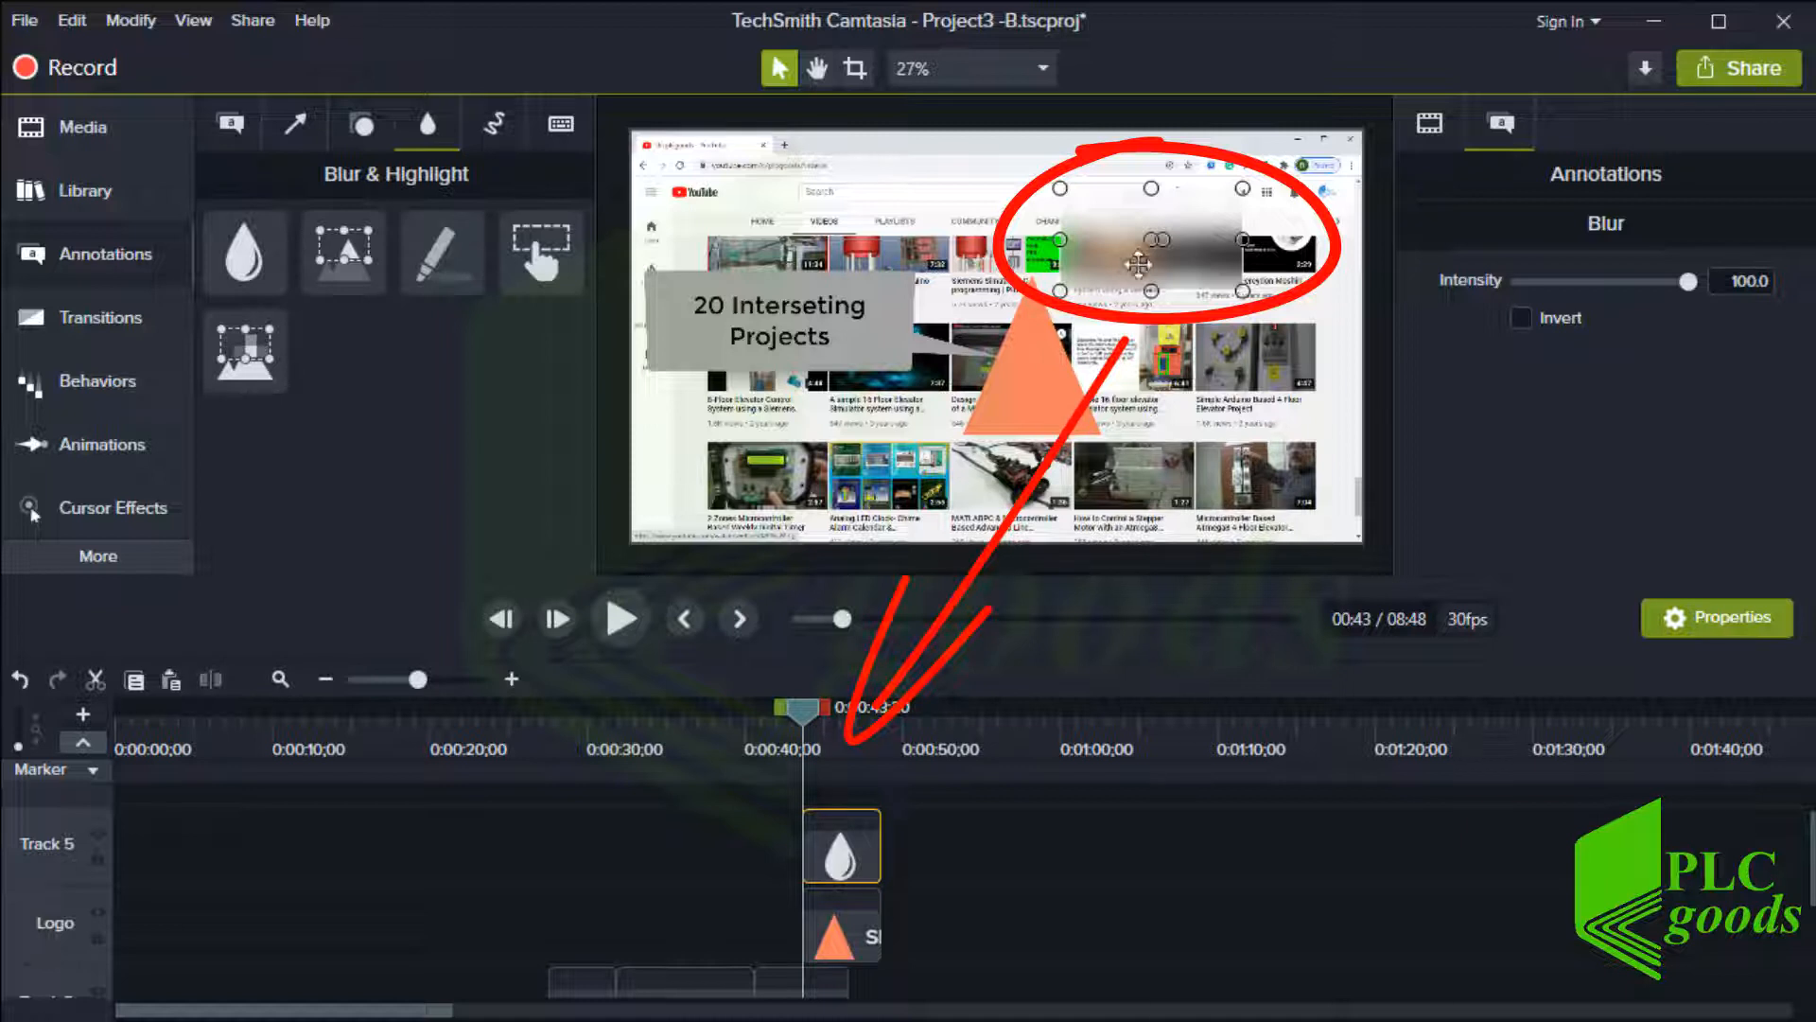
pyautogui.click(1518, 318)
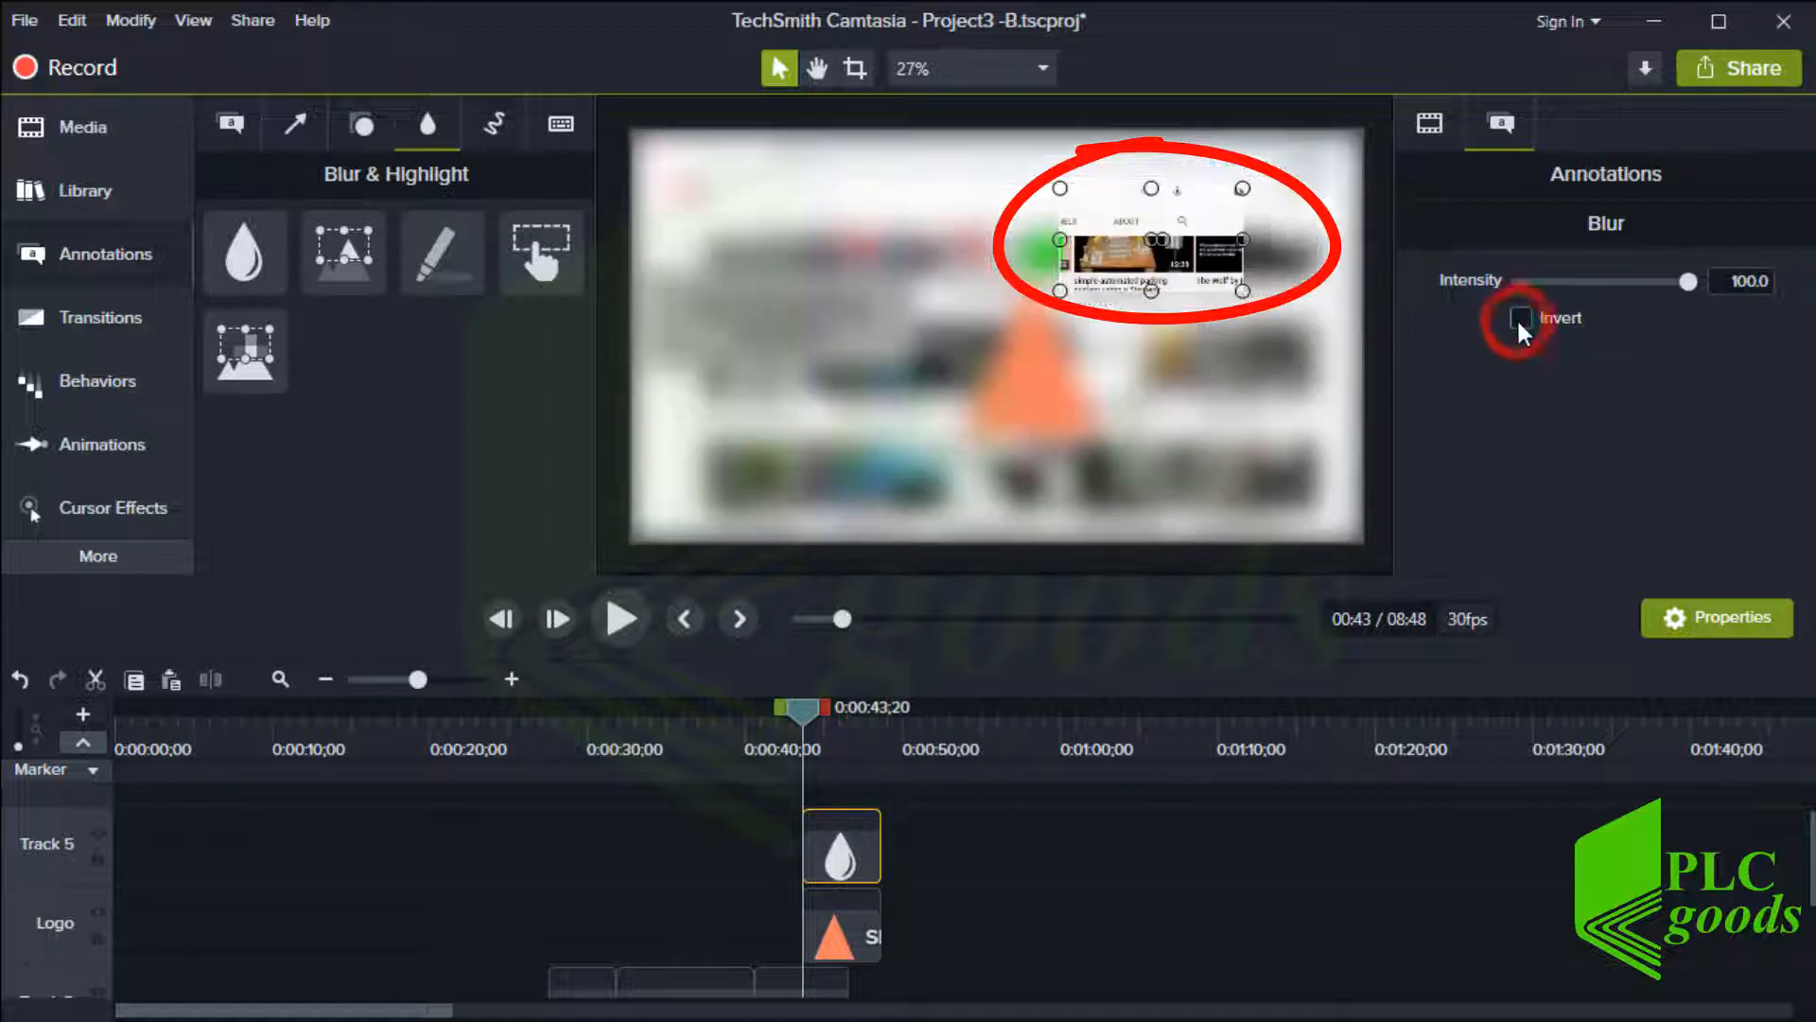
pyautogui.click(1518, 318)
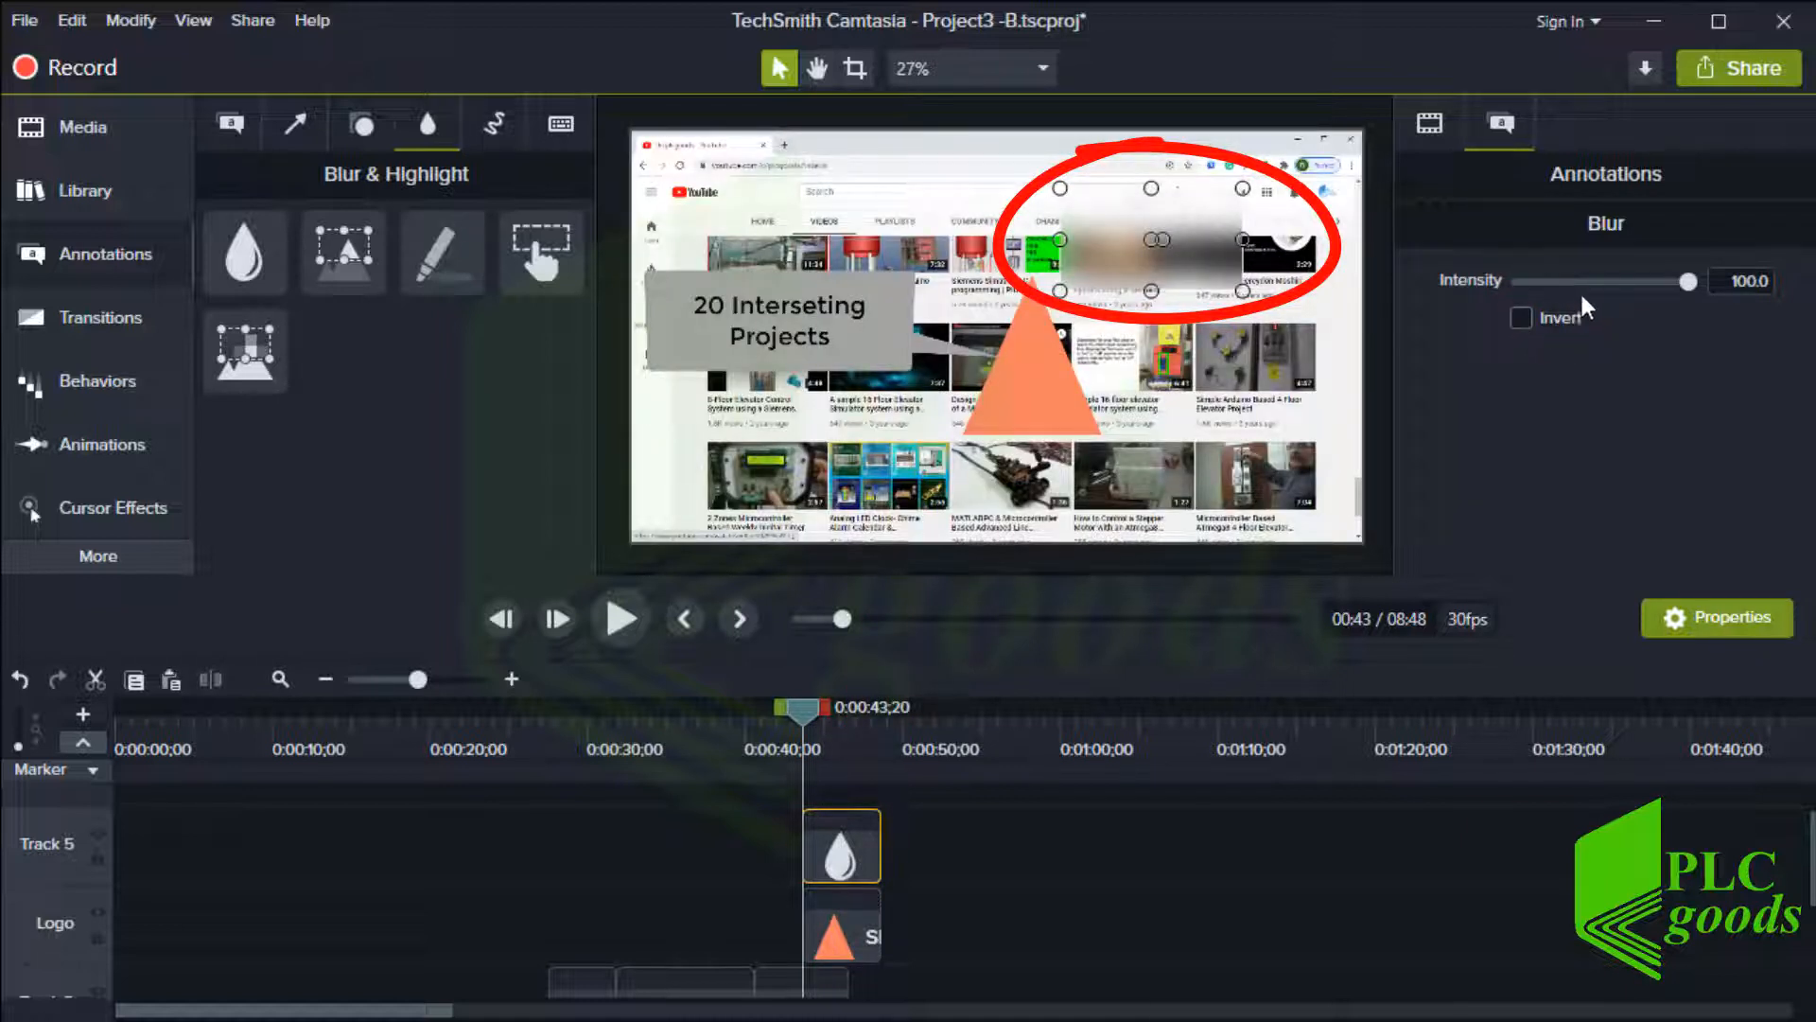
pyautogui.moveTo(1687, 281)
pyautogui.mouseDown()
pyautogui.moveTo(1546, 284)
pyautogui.moveTo(1651, 282)
pyautogui.mouseUp()
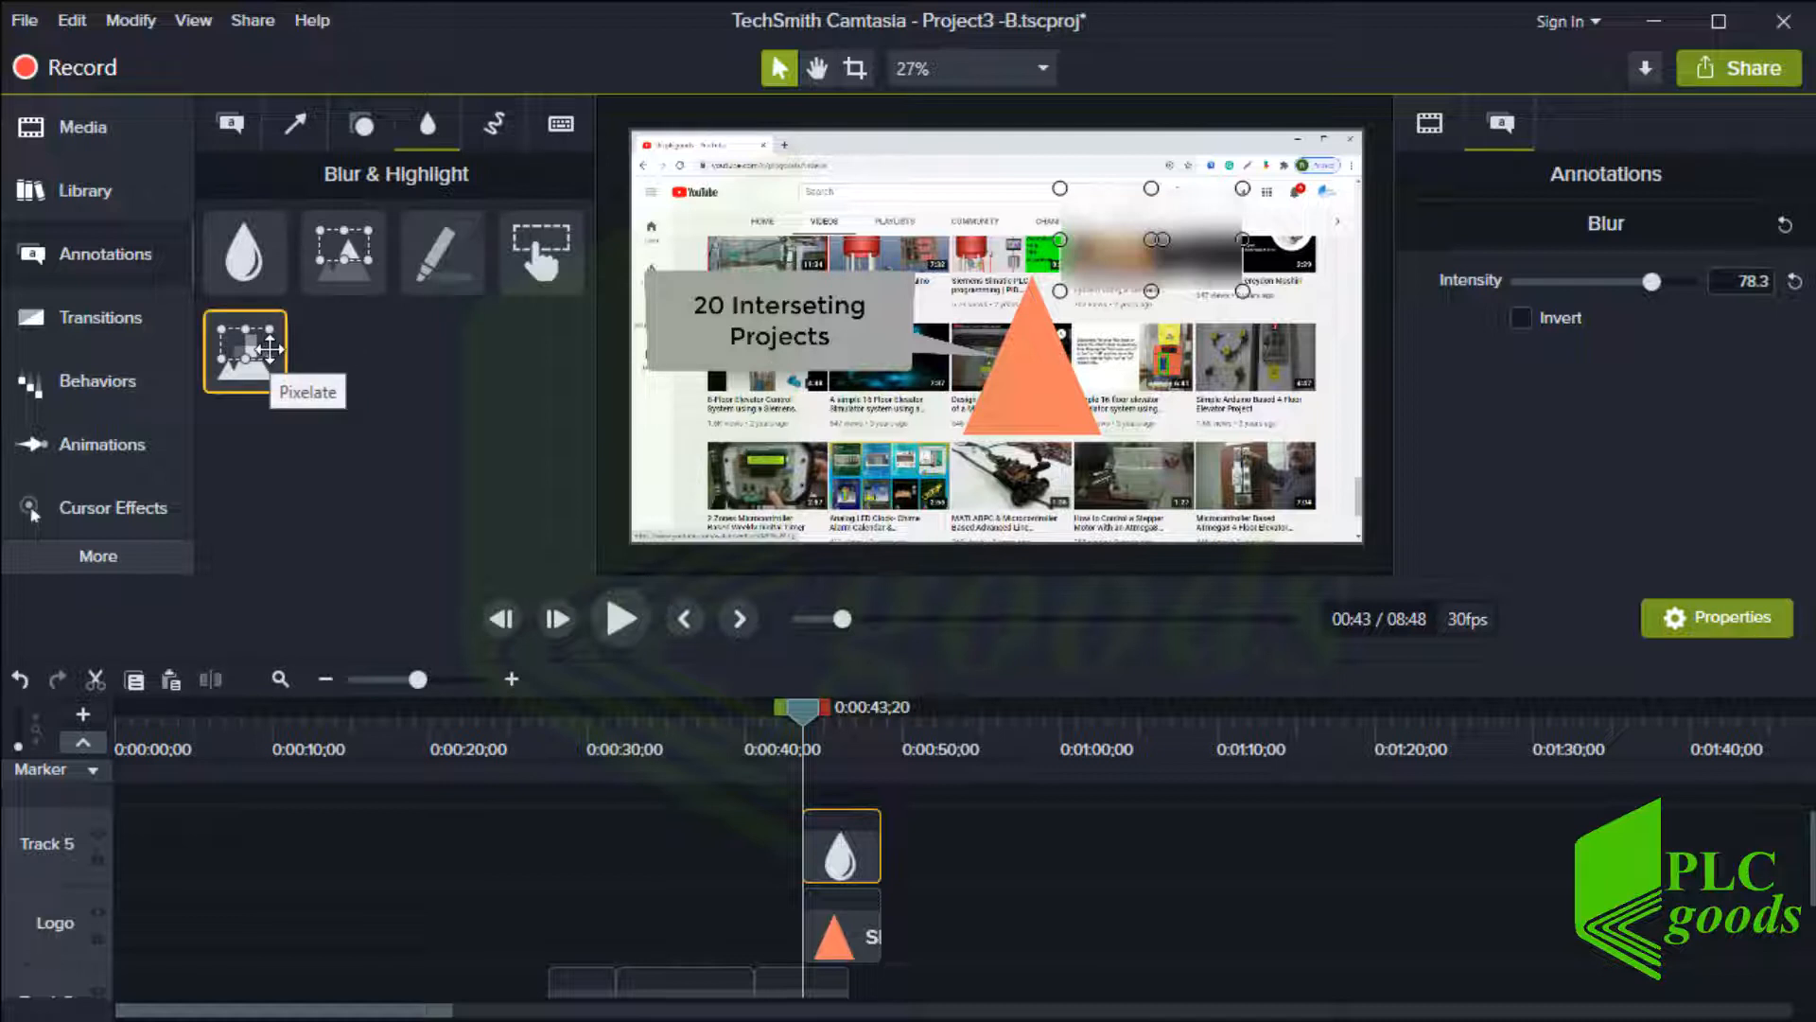
# Add a pixelate effect over the upper-right thumbnails of the YouTube page
pyautogui.moveTo(270, 350); pyautogui.dragTo(1210, 383)
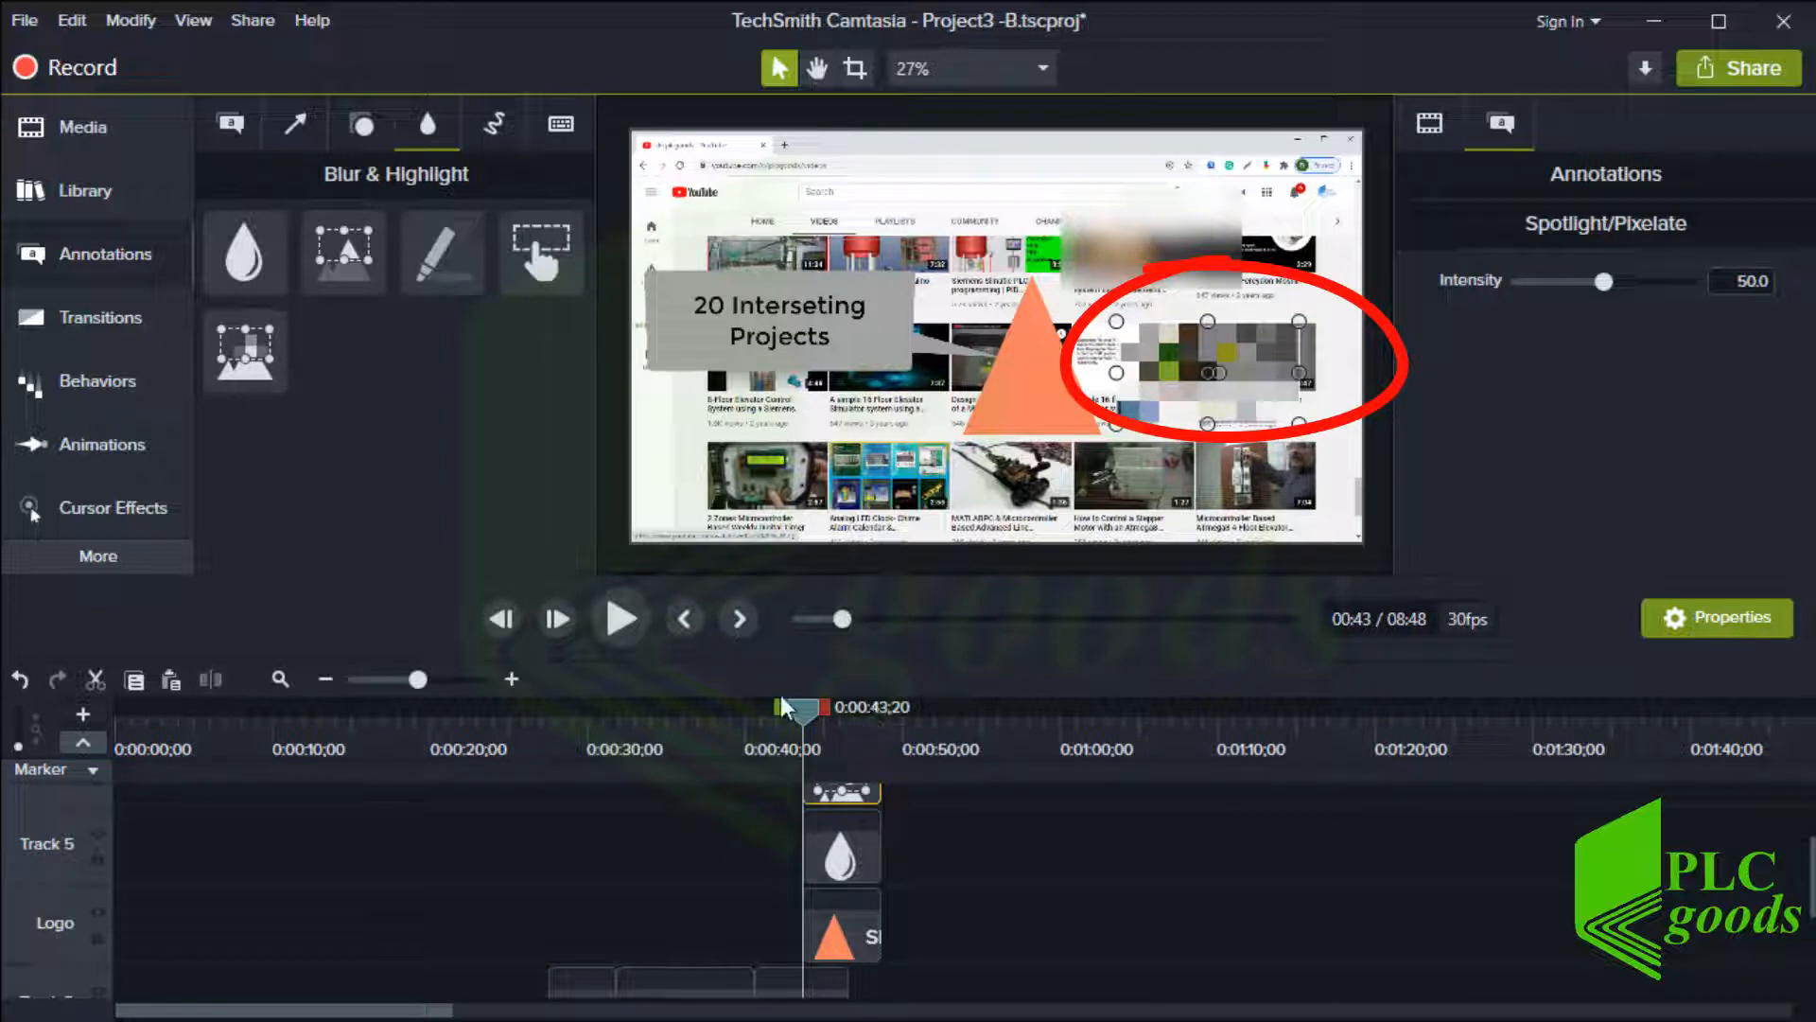
pyautogui.moveTo(808, 712); pyautogui.dragTo(928, 712)
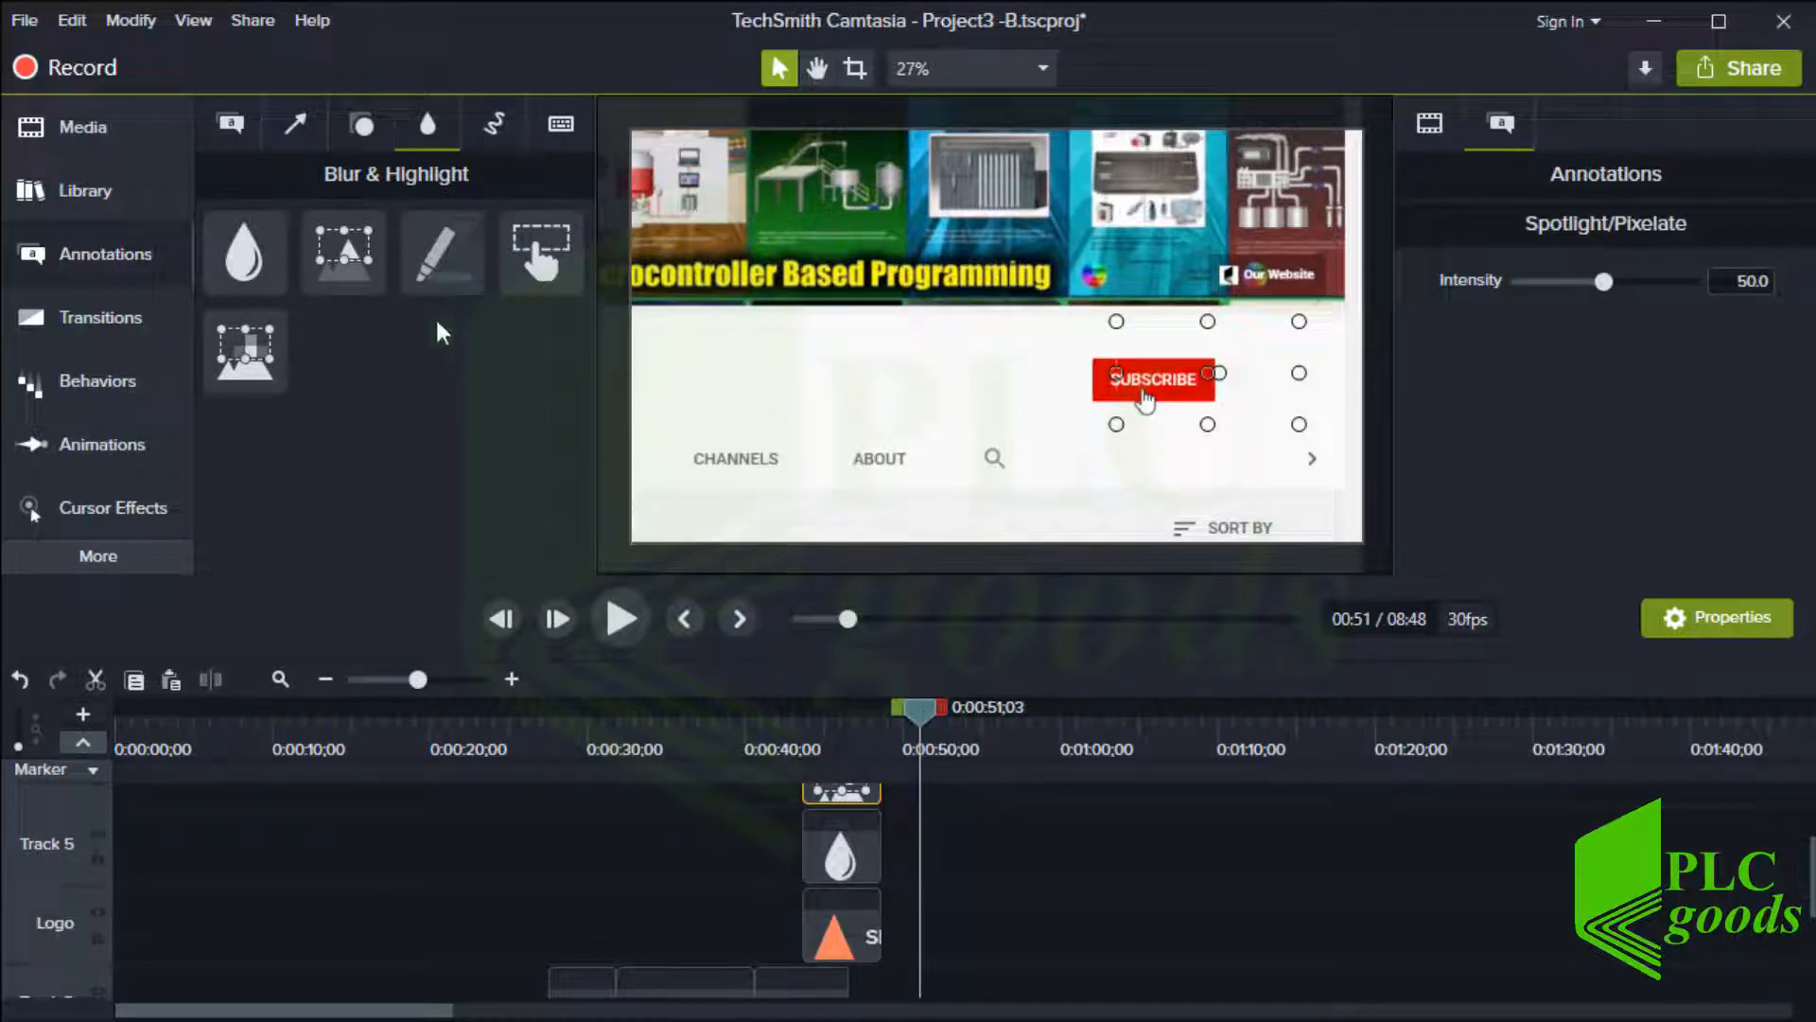
# Add a spotlight around the Subscribe button, resize it, and set its intensity to 59.2
pyautogui.moveTo(344, 254); pyautogui.dragTo(1304, 388)
pyautogui.moveTo(1163, 337); pyautogui.dragTo(1162, 239)
pyautogui.moveTo(1021, 439); pyautogui.dragTo(996, 463)
pyautogui.scroll(-2, 979, 845)
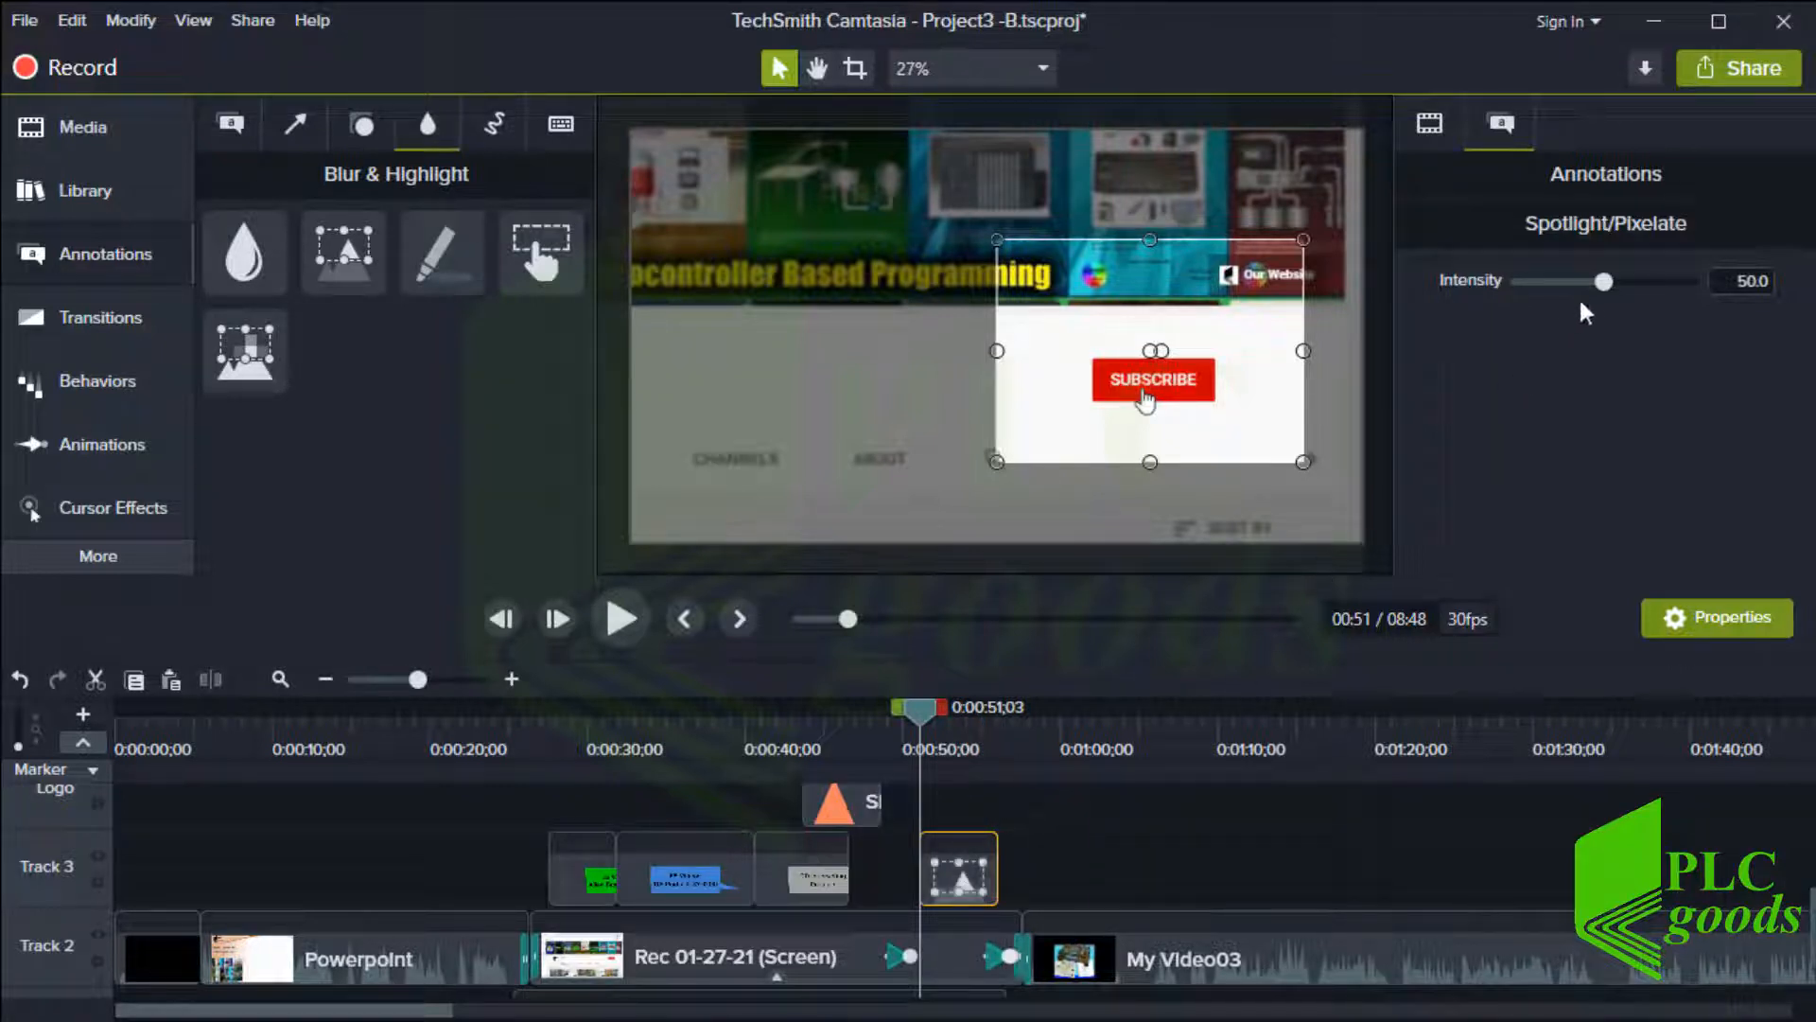
pyautogui.moveTo(1605, 283)
pyautogui.mouseDown()
pyautogui.moveTo(1661, 282)
pyautogui.moveTo(1619, 282)
pyautogui.mouseUp()
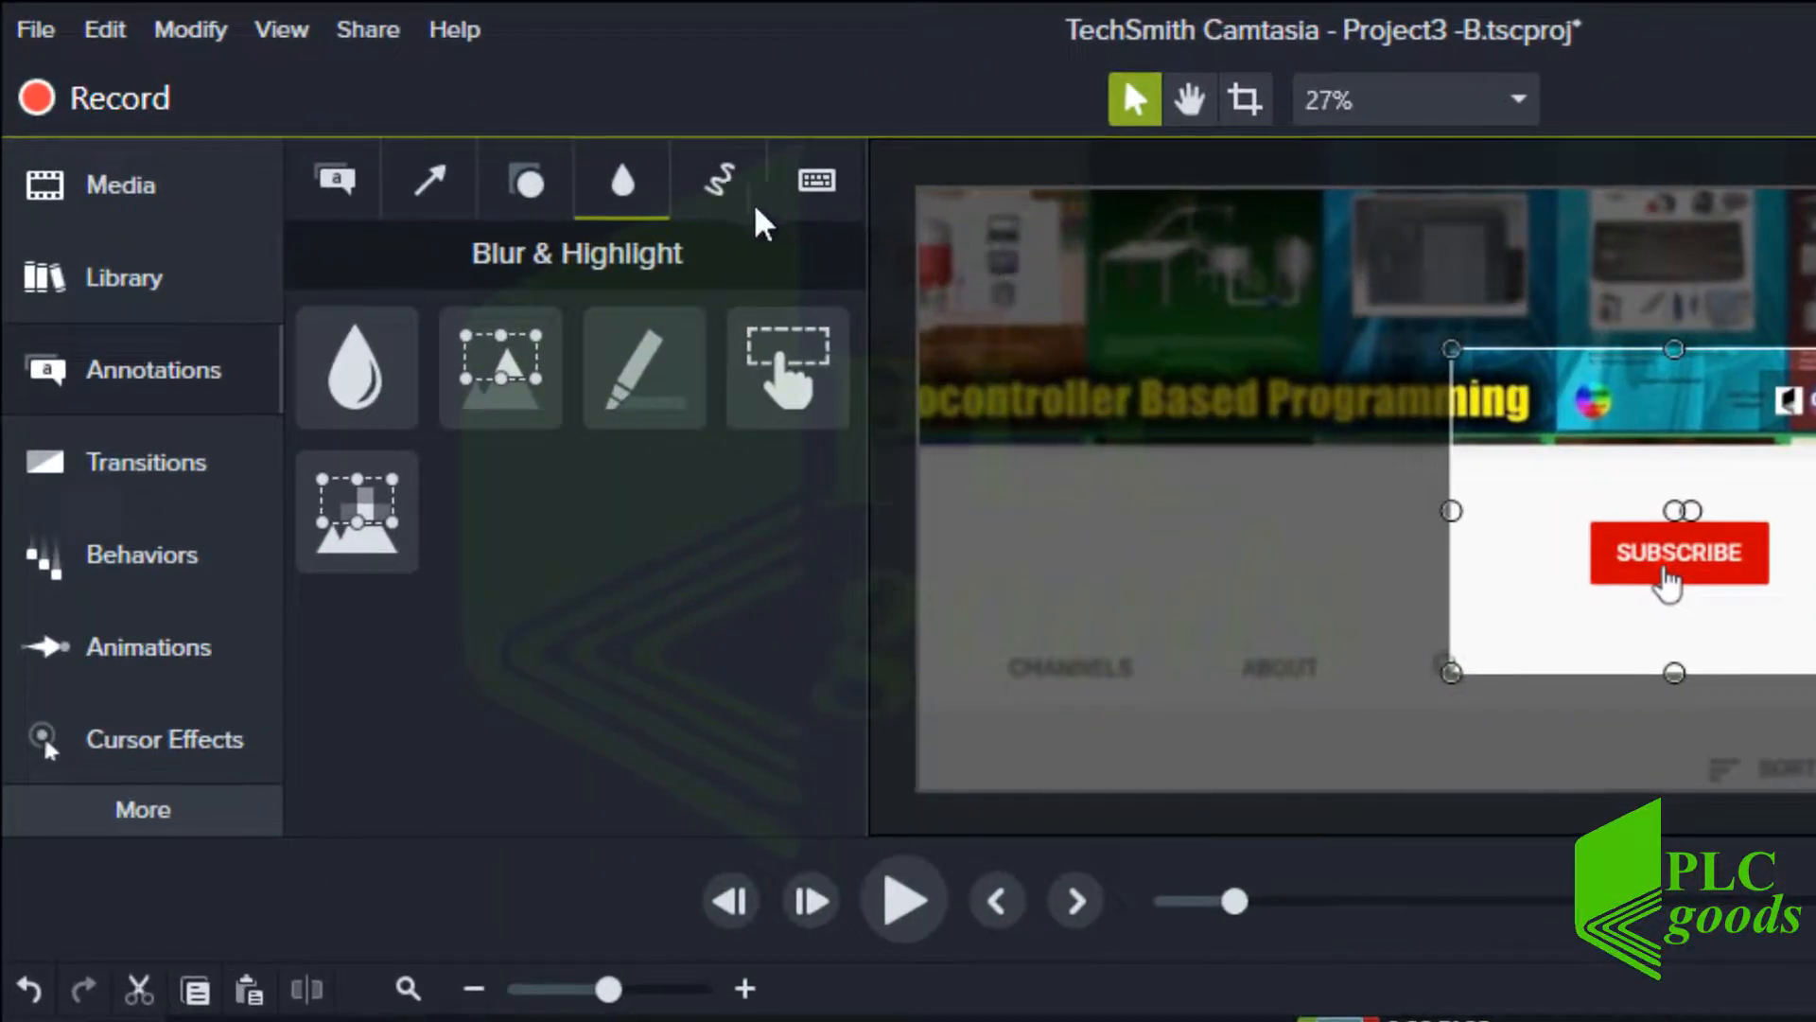
# Delete the spotlight, pixelate, blur and triangle clips from the timeline
pyautogui.click(721, 182)
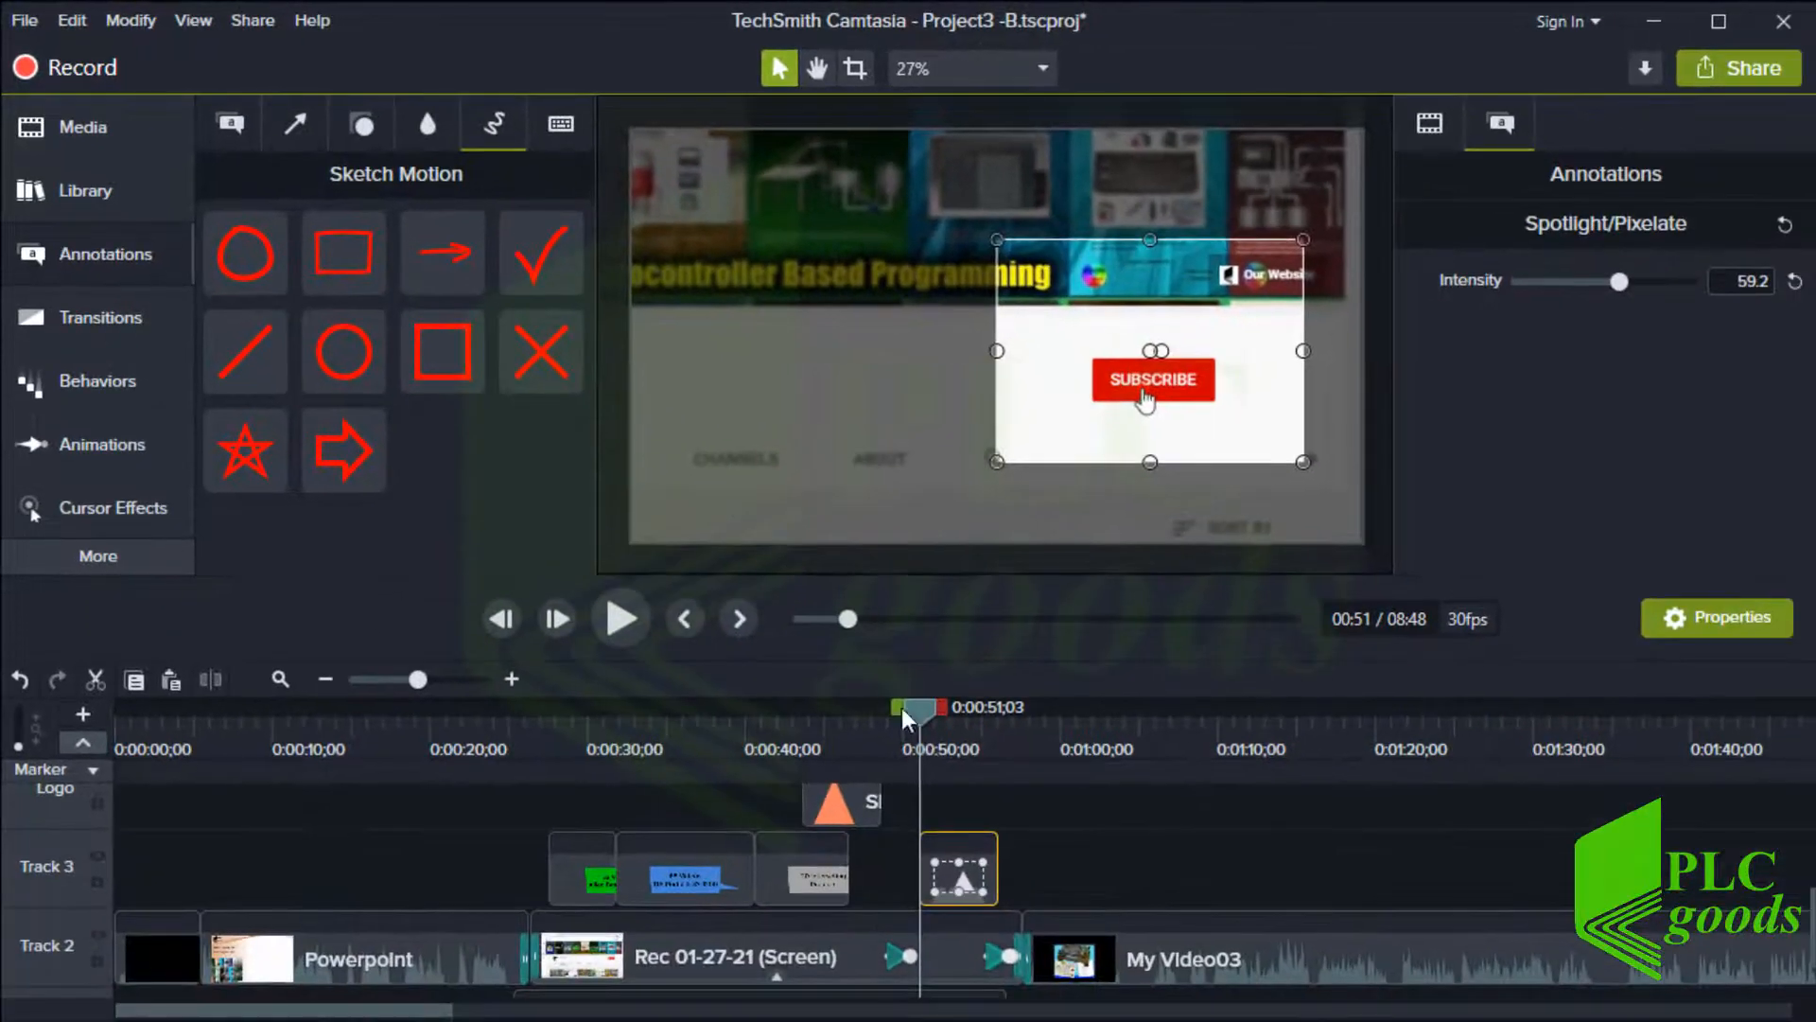
pyautogui.click(952, 858)
pyautogui.press('Delete')
pyautogui.scroll(2, 956, 867)
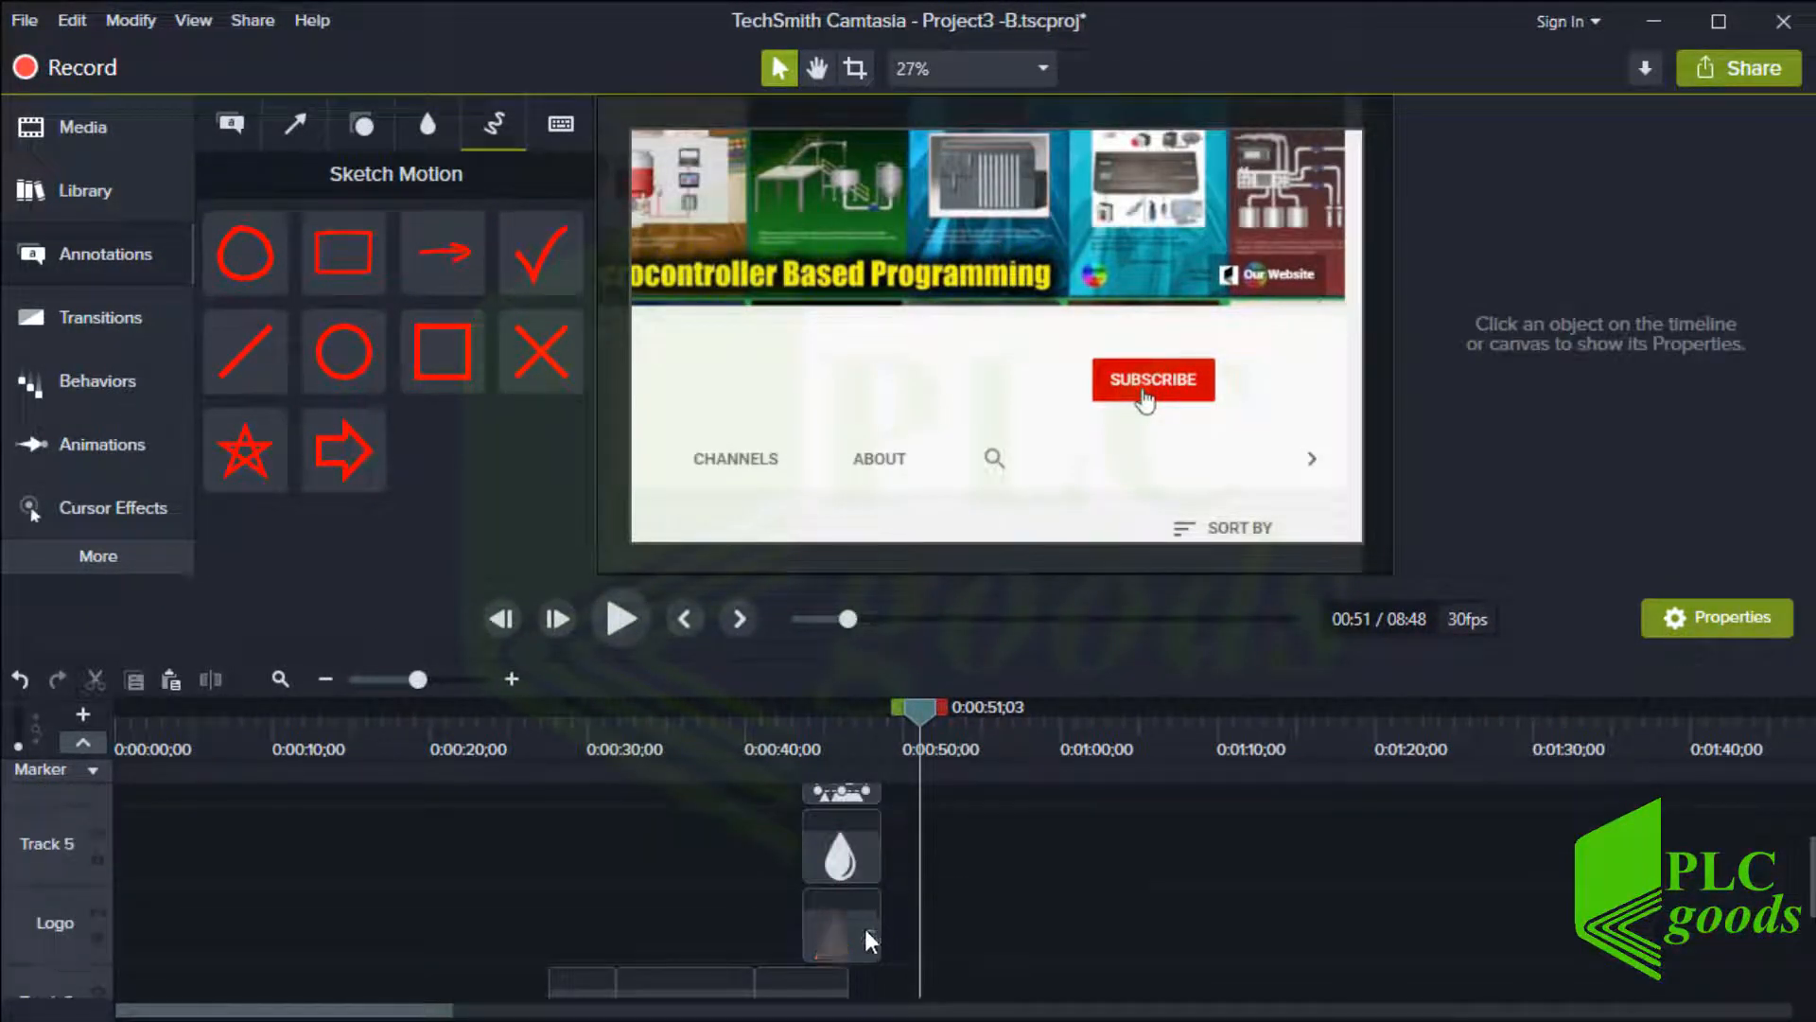
pyautogui.moveTo(884, 924); pyautogui.dragTo(791, 795)
pyautogui.press('Delete')
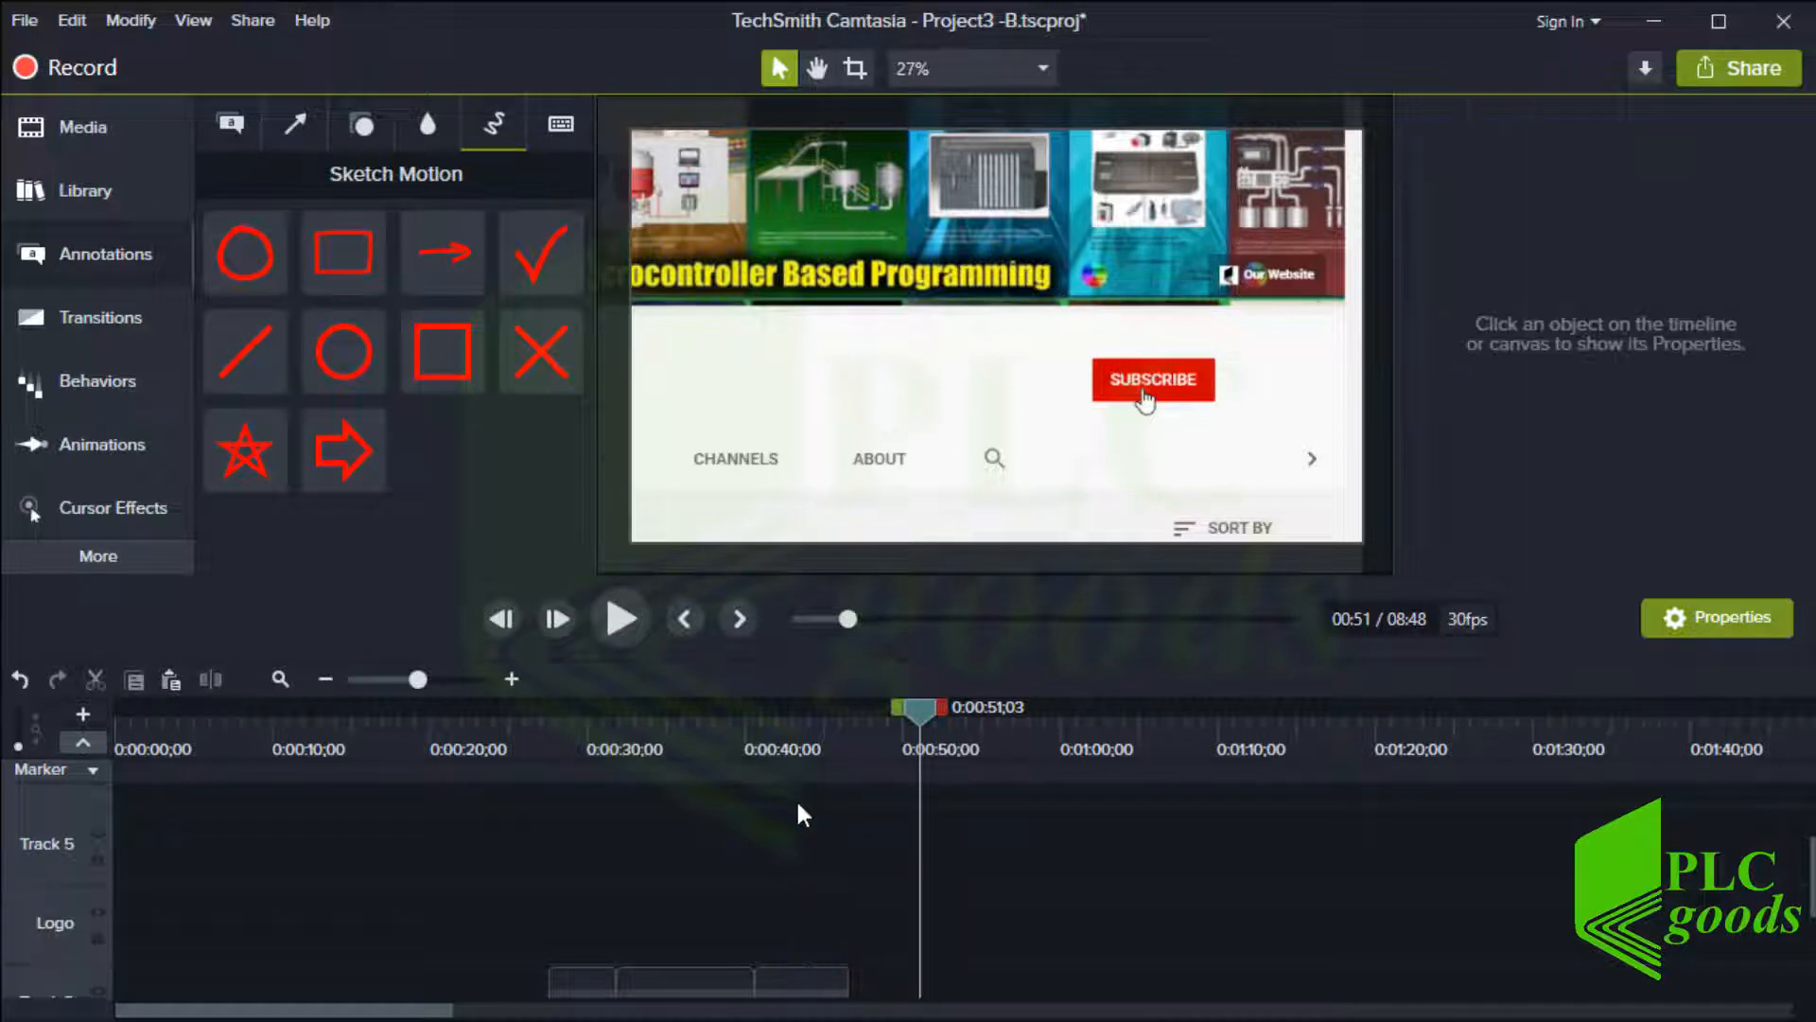
# Add a Sketch Motion arrow pointing at the Subscribe button with thickness 12 and draw time 1.3
pyautogui.scroll(-2, 804, 808)
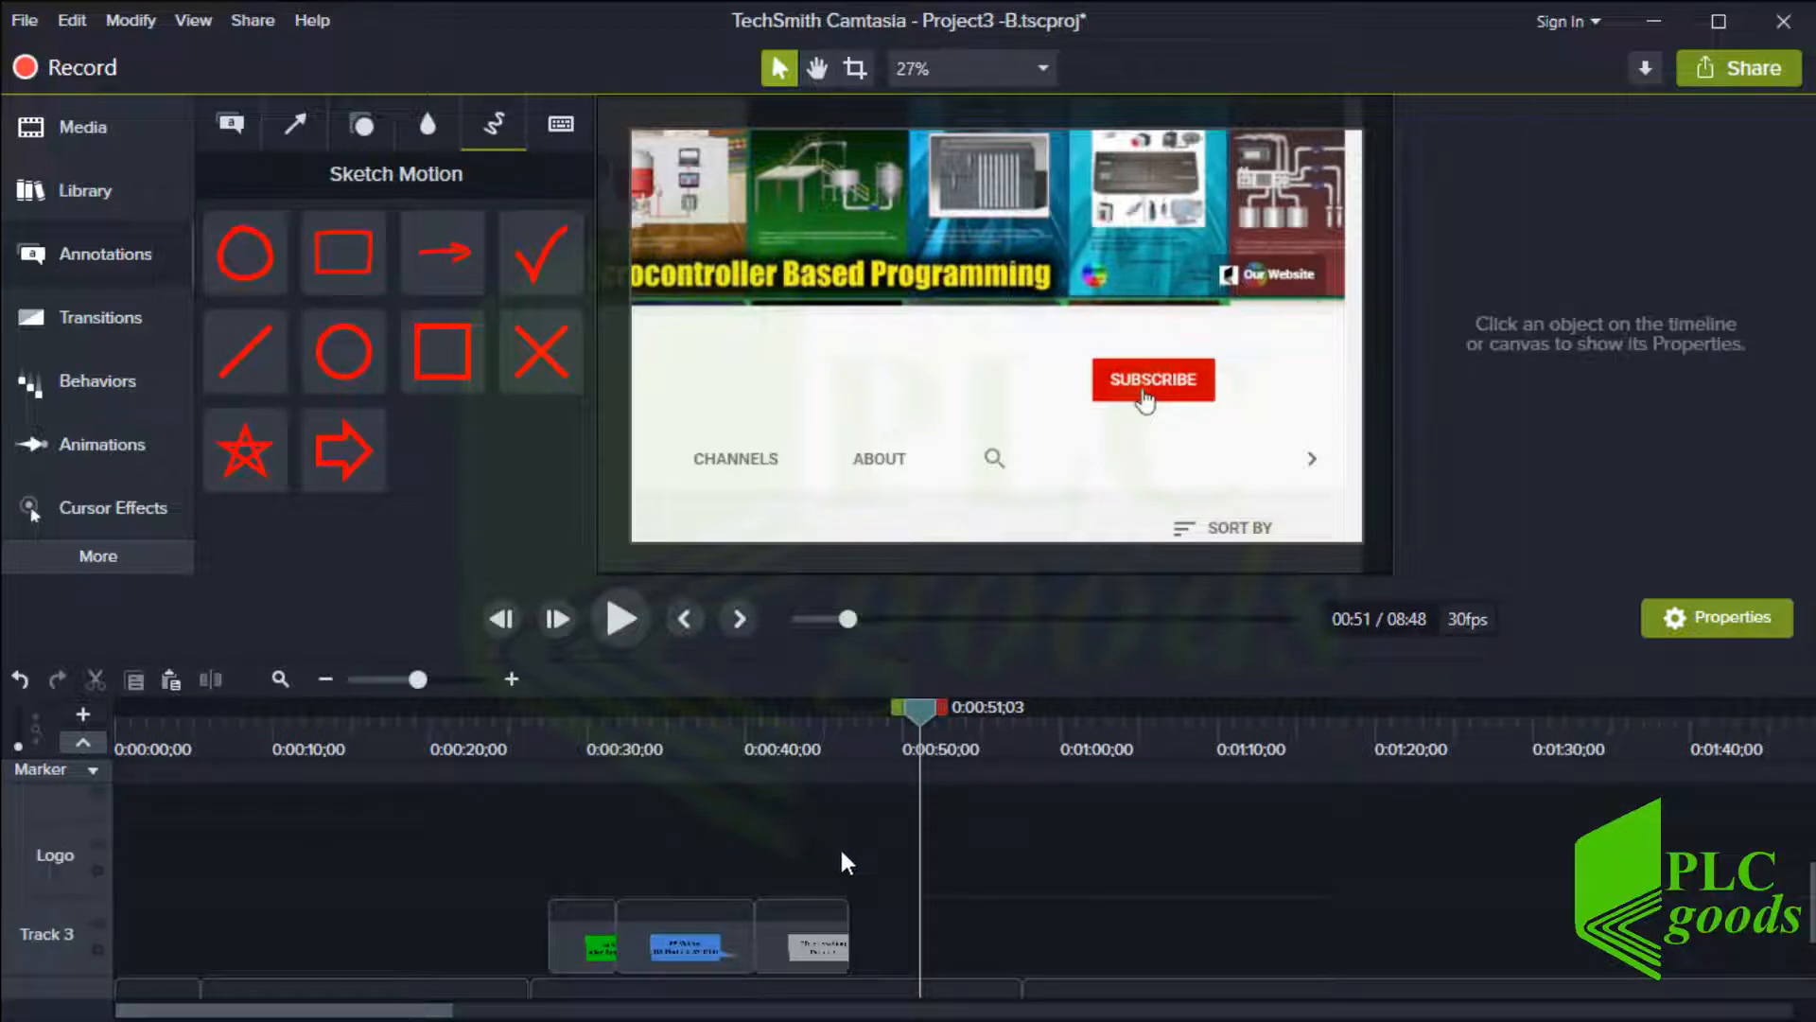
pyautogui.scroll(-2, 840, 845)
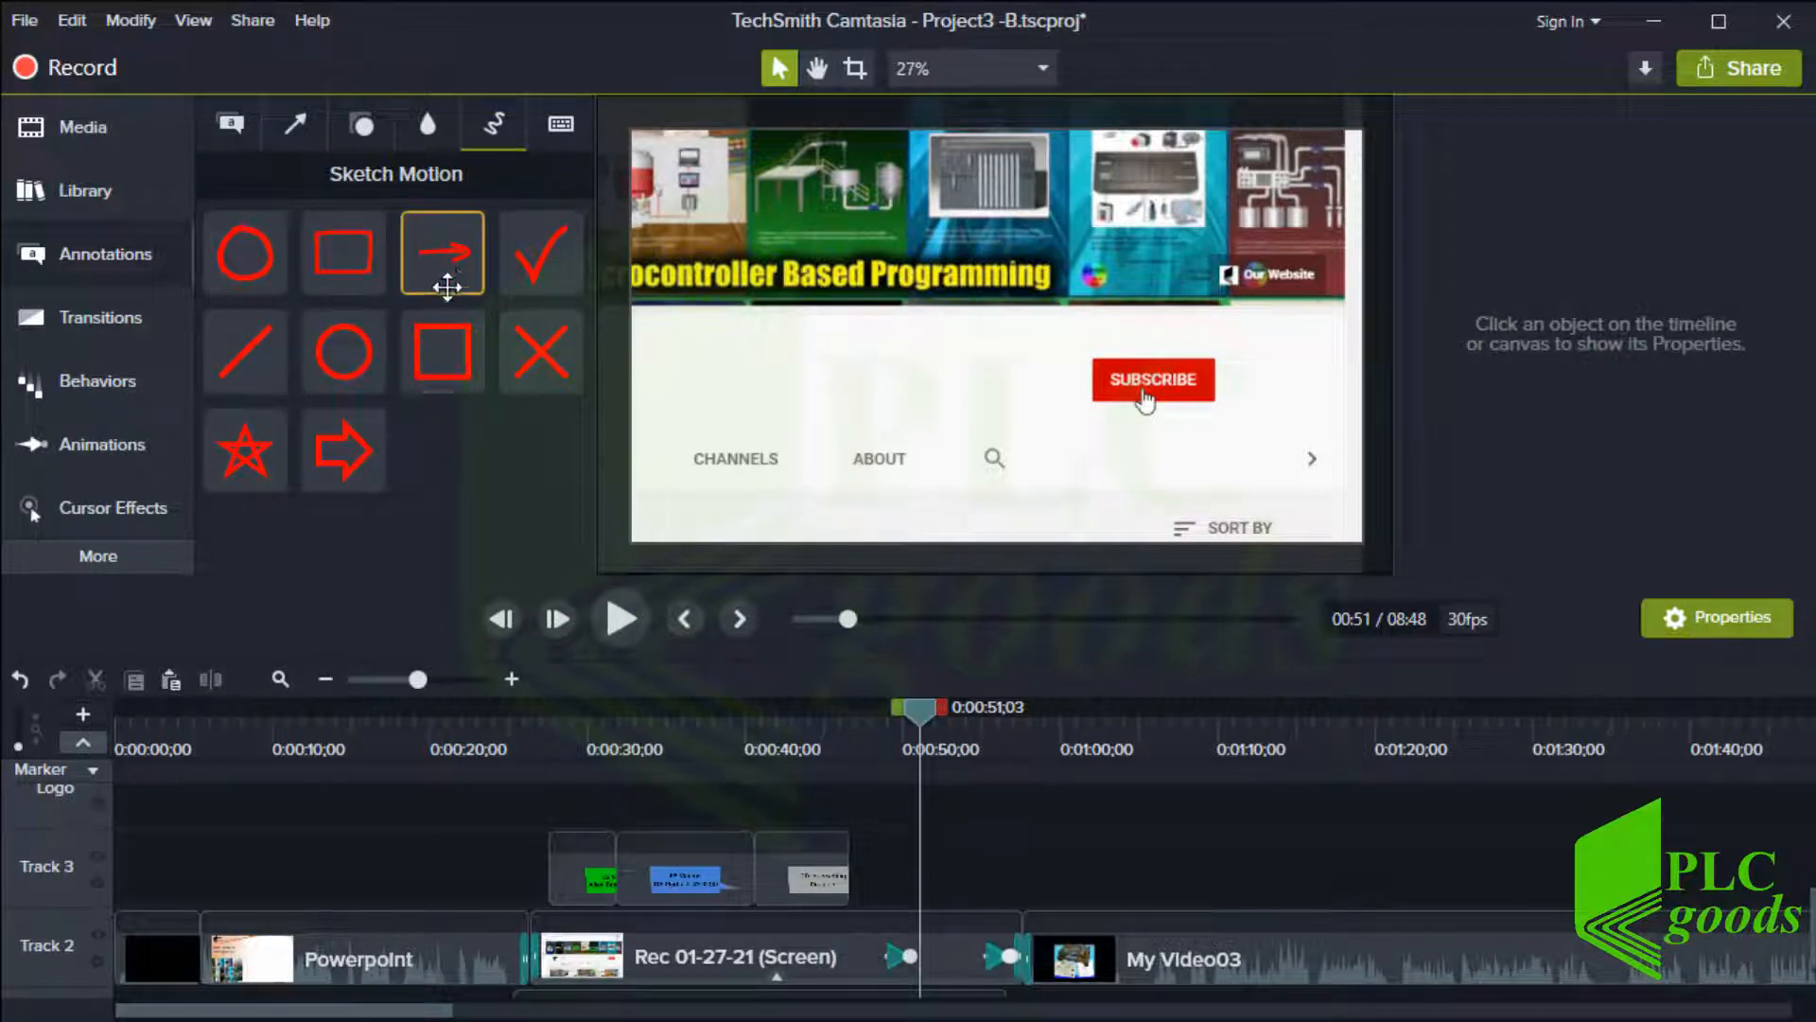
pyautogui.moveTo(451, 267)
pyautogui.mouseDown()
pyautogui.moveTo(857, 321)
pyautogui.moveTo(941, 384)
pyautogui.mouseUp()
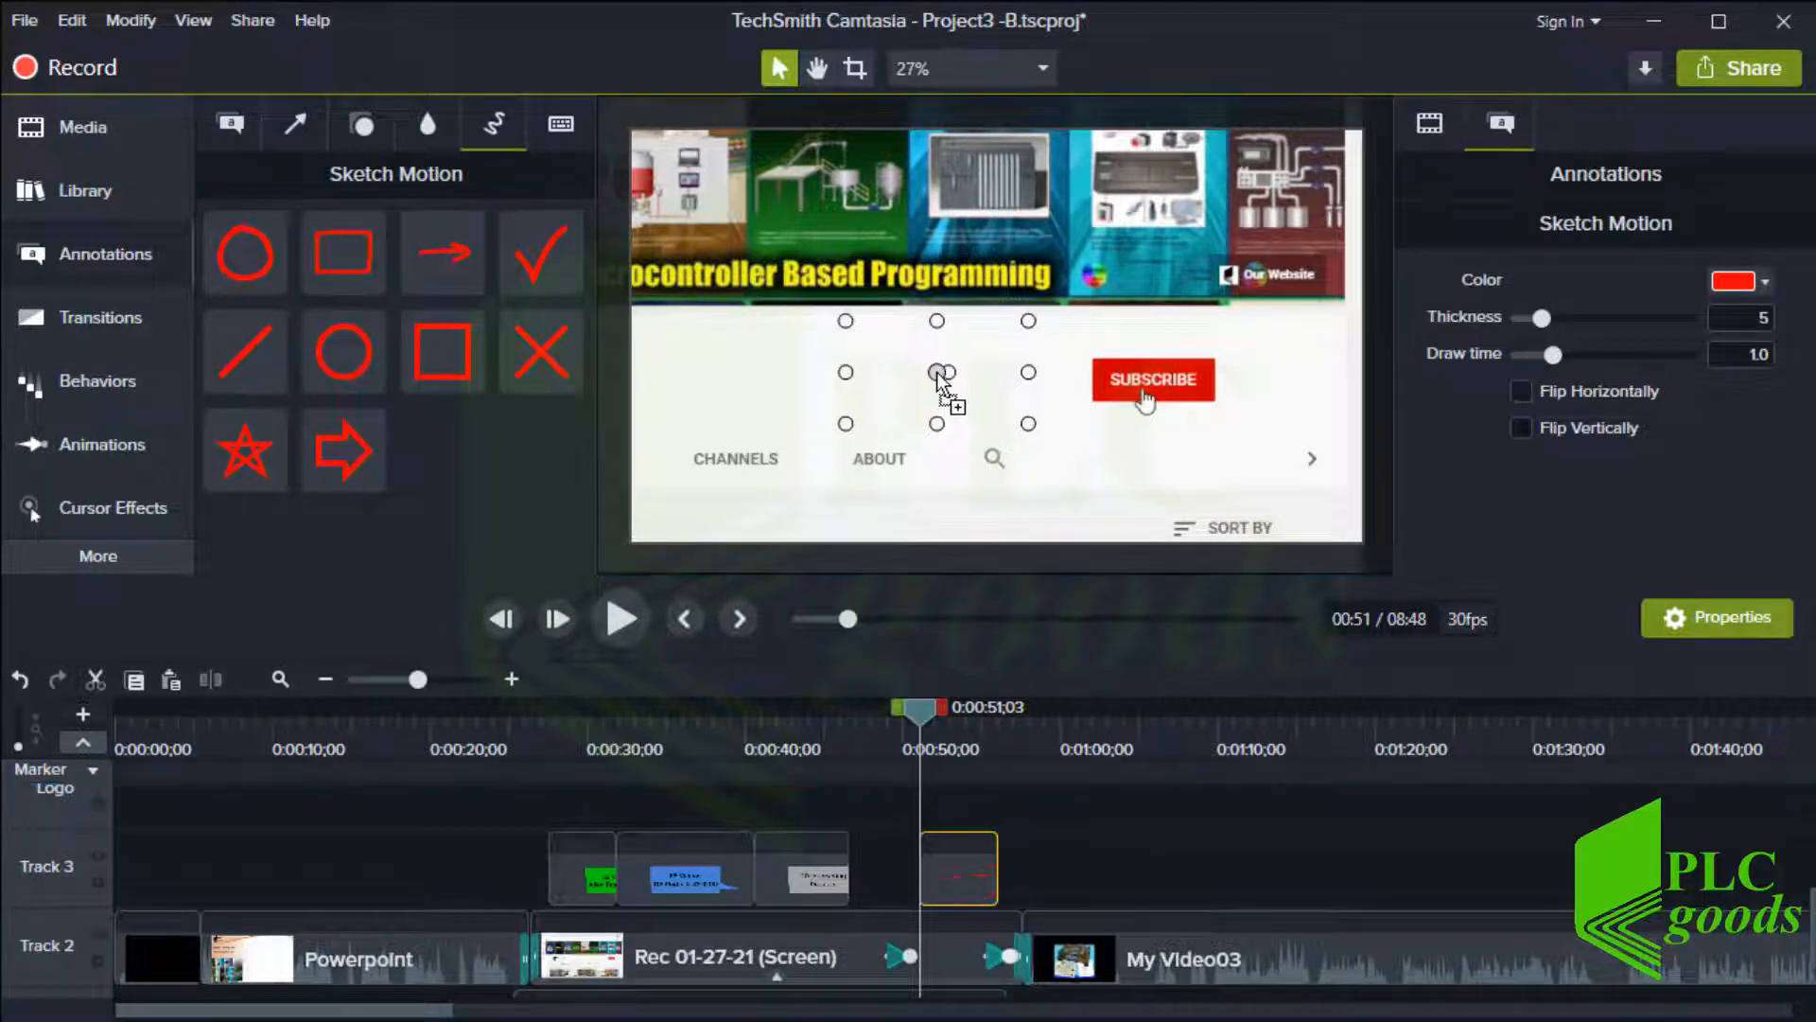
pyautogui.click(958, 724)
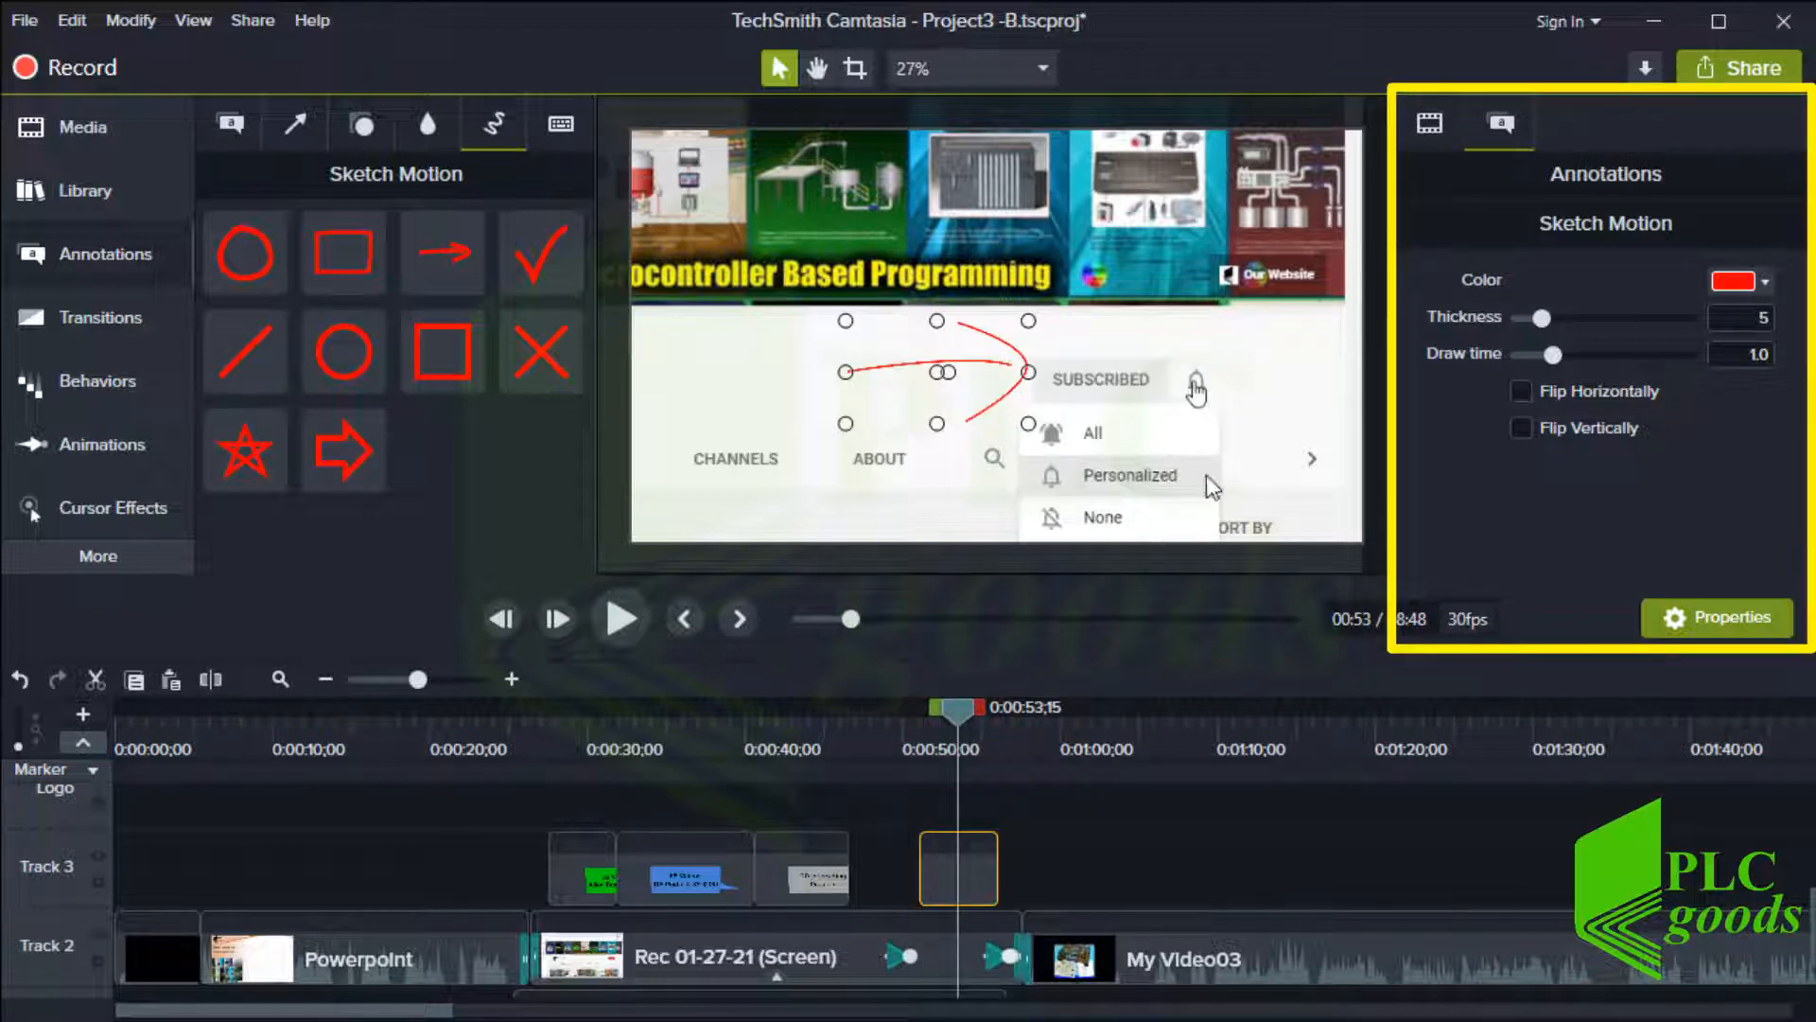
pyautogui.moveTo(1542, 320); pyautogui.dragTo(1622, 320)
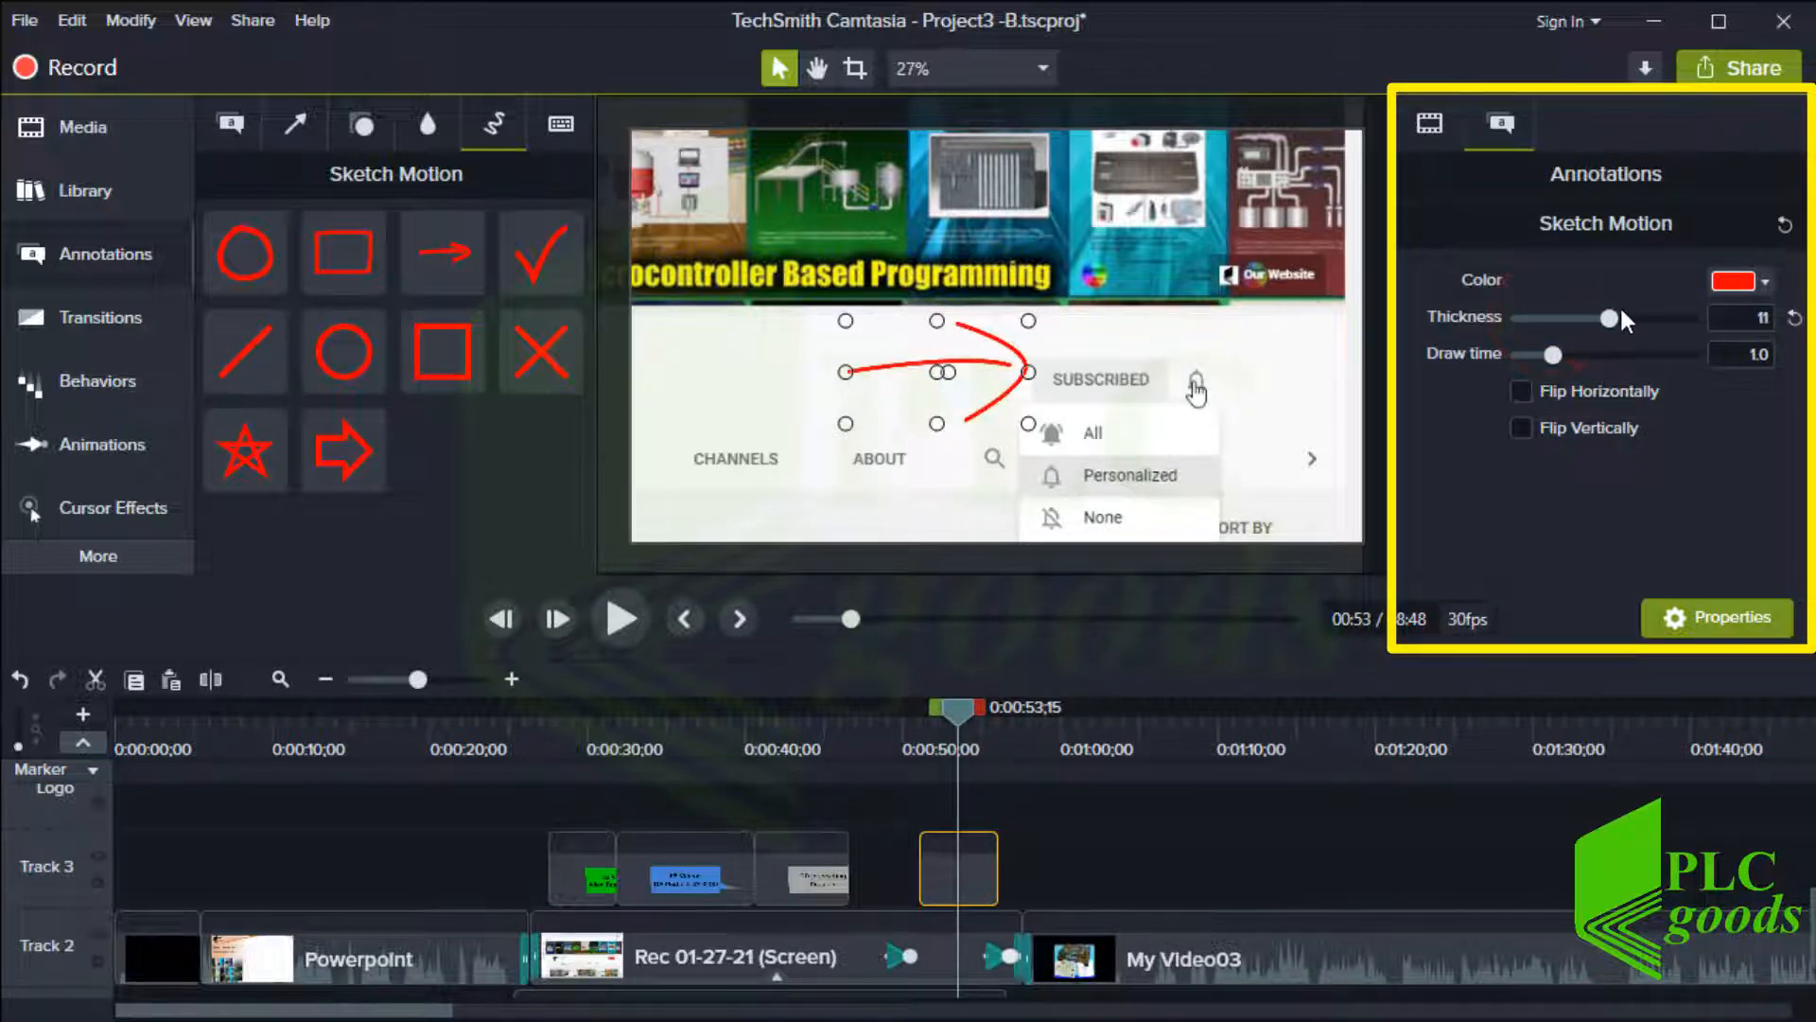
pyautogui.click(1564, 356)
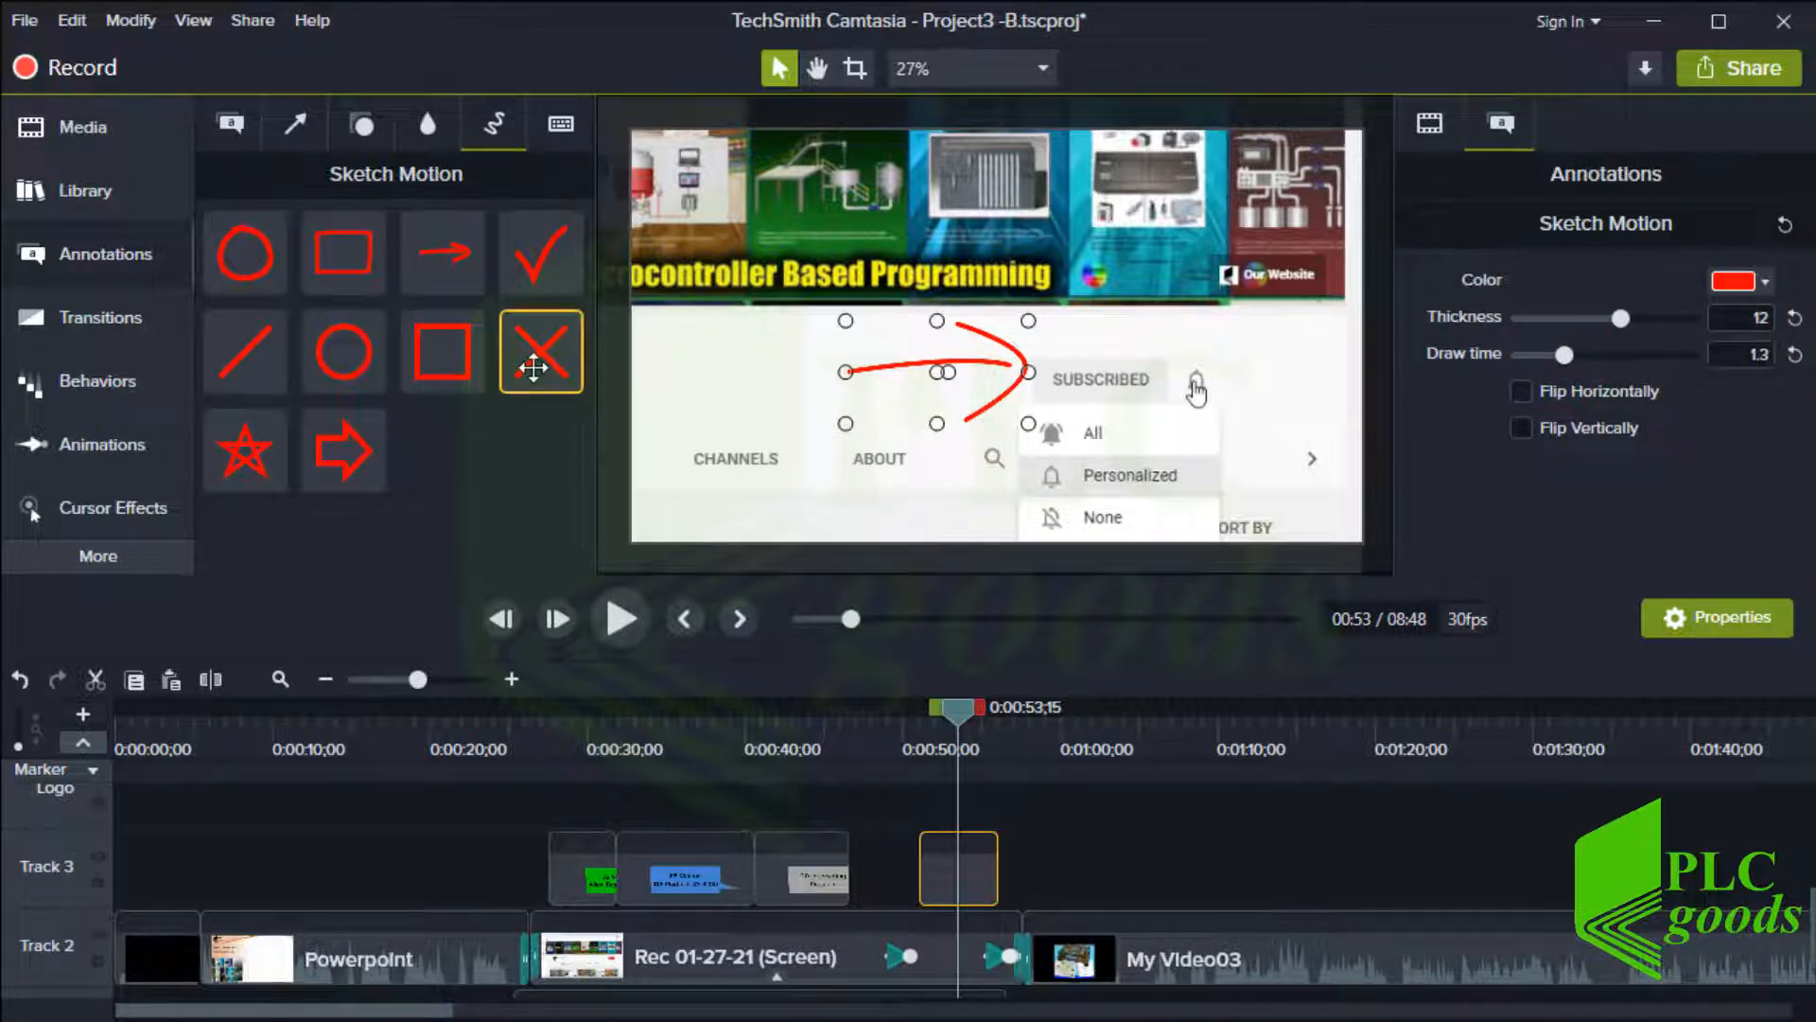
# Add a Sketch Motion ellipse around the Subscribe button, start its clip slightly earlier and reshape it
pyautogui.moveTo(253, 259)
pyautogui.mouseDown()
pyautogui.moveTo(946, 407)
pyautogui.moveTo(1067, 452)
pyautogui.mouseUp()
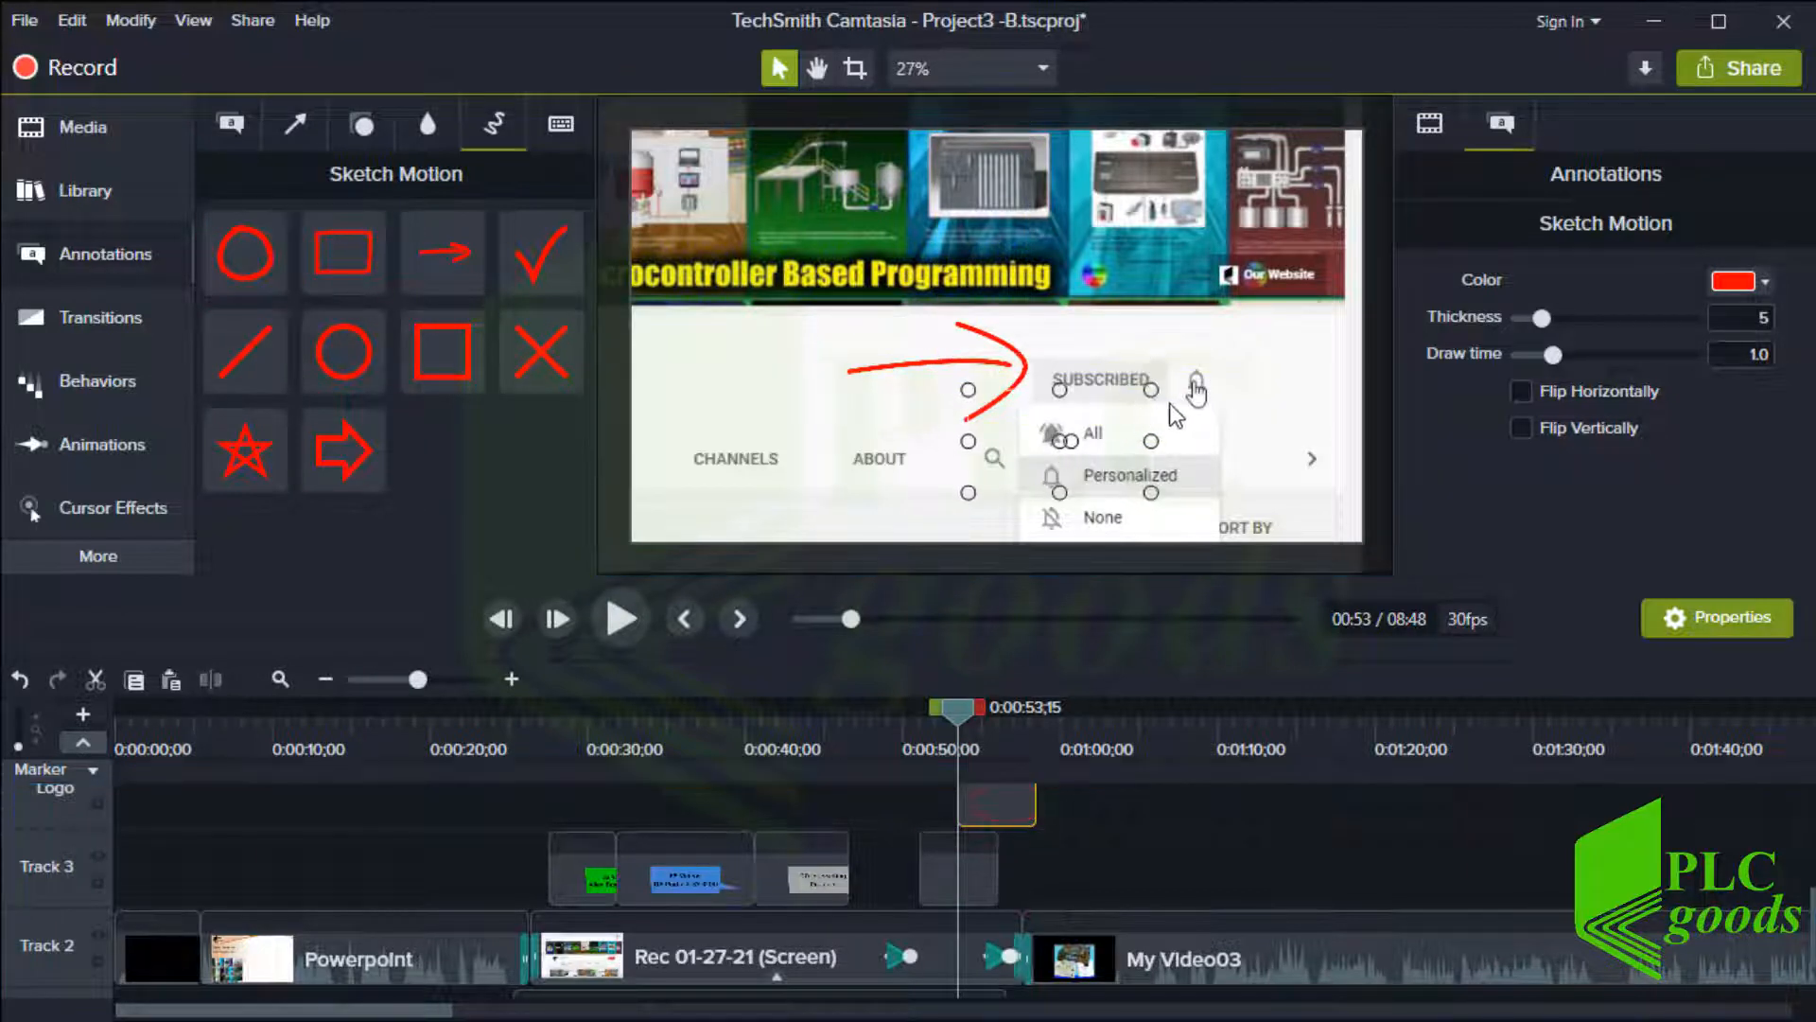
pyautogui.moveTo(1150, 389); pyautogui.dragTo(1290, 274)
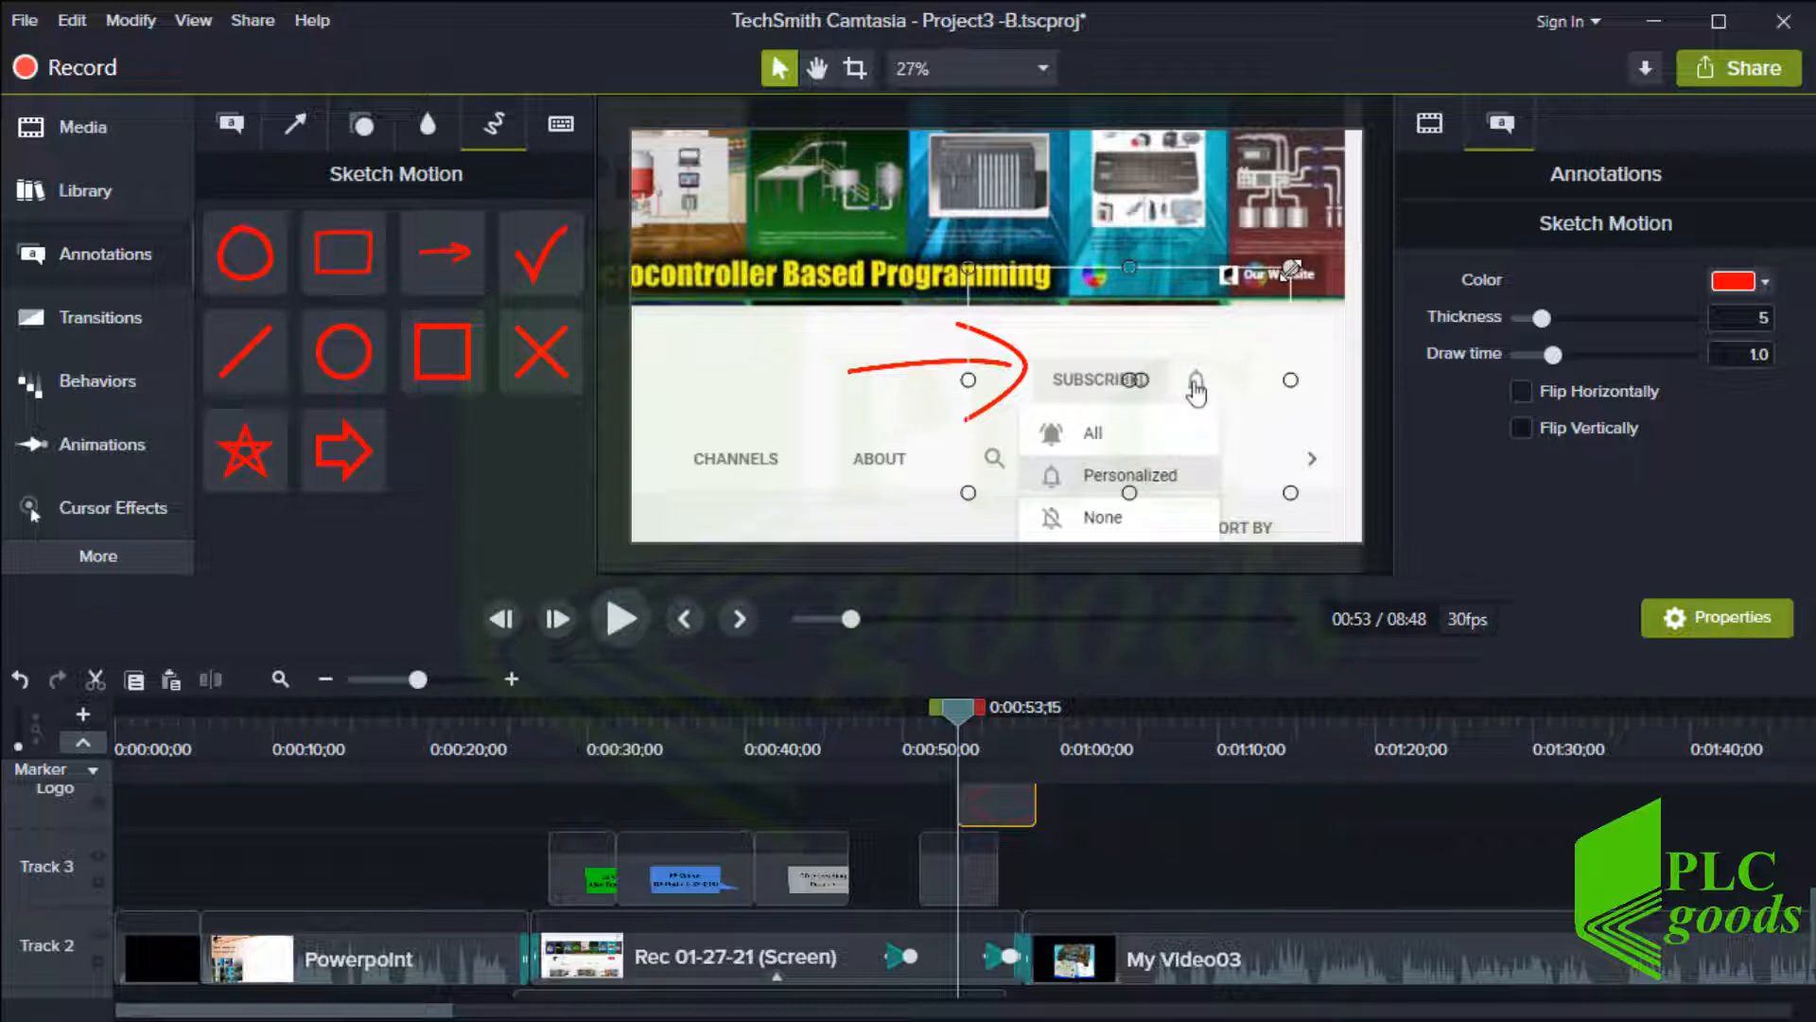
pyautogui.click(1014, 719)
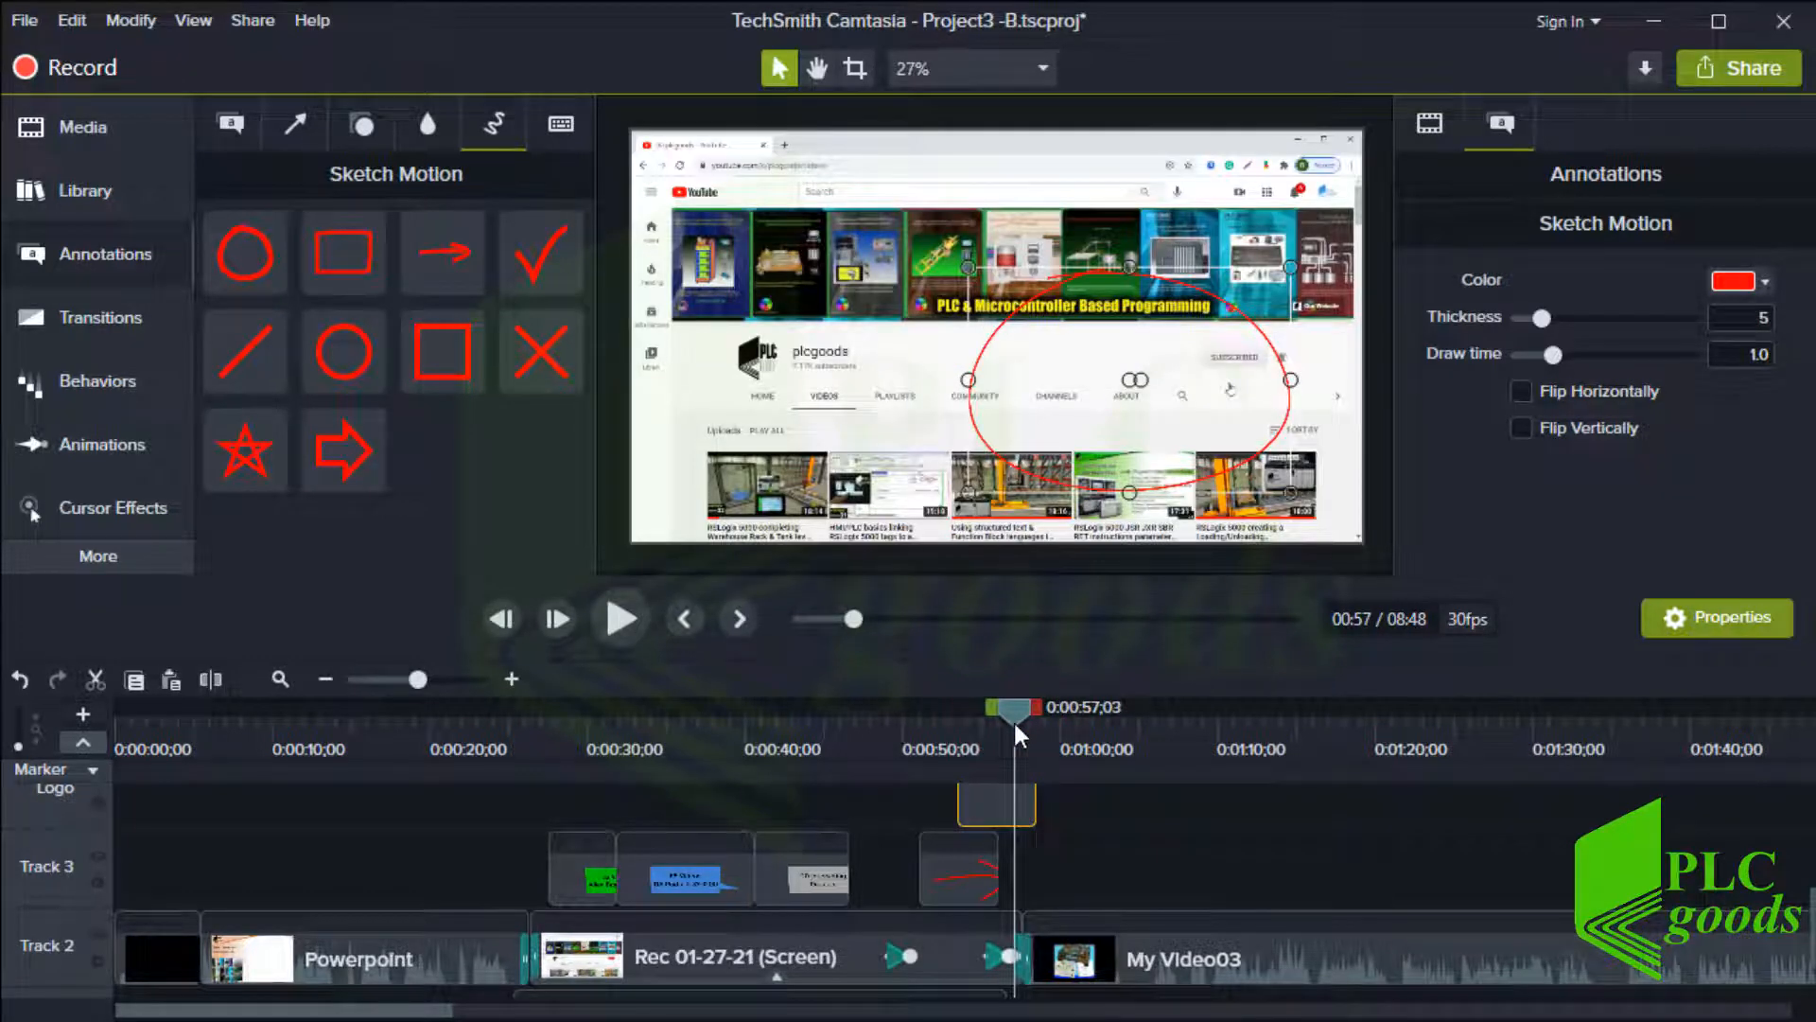
pyautogui.moveTo(989, 787); pyautogui.dragTo(951, 806)
pyautogui.click(985, 734)
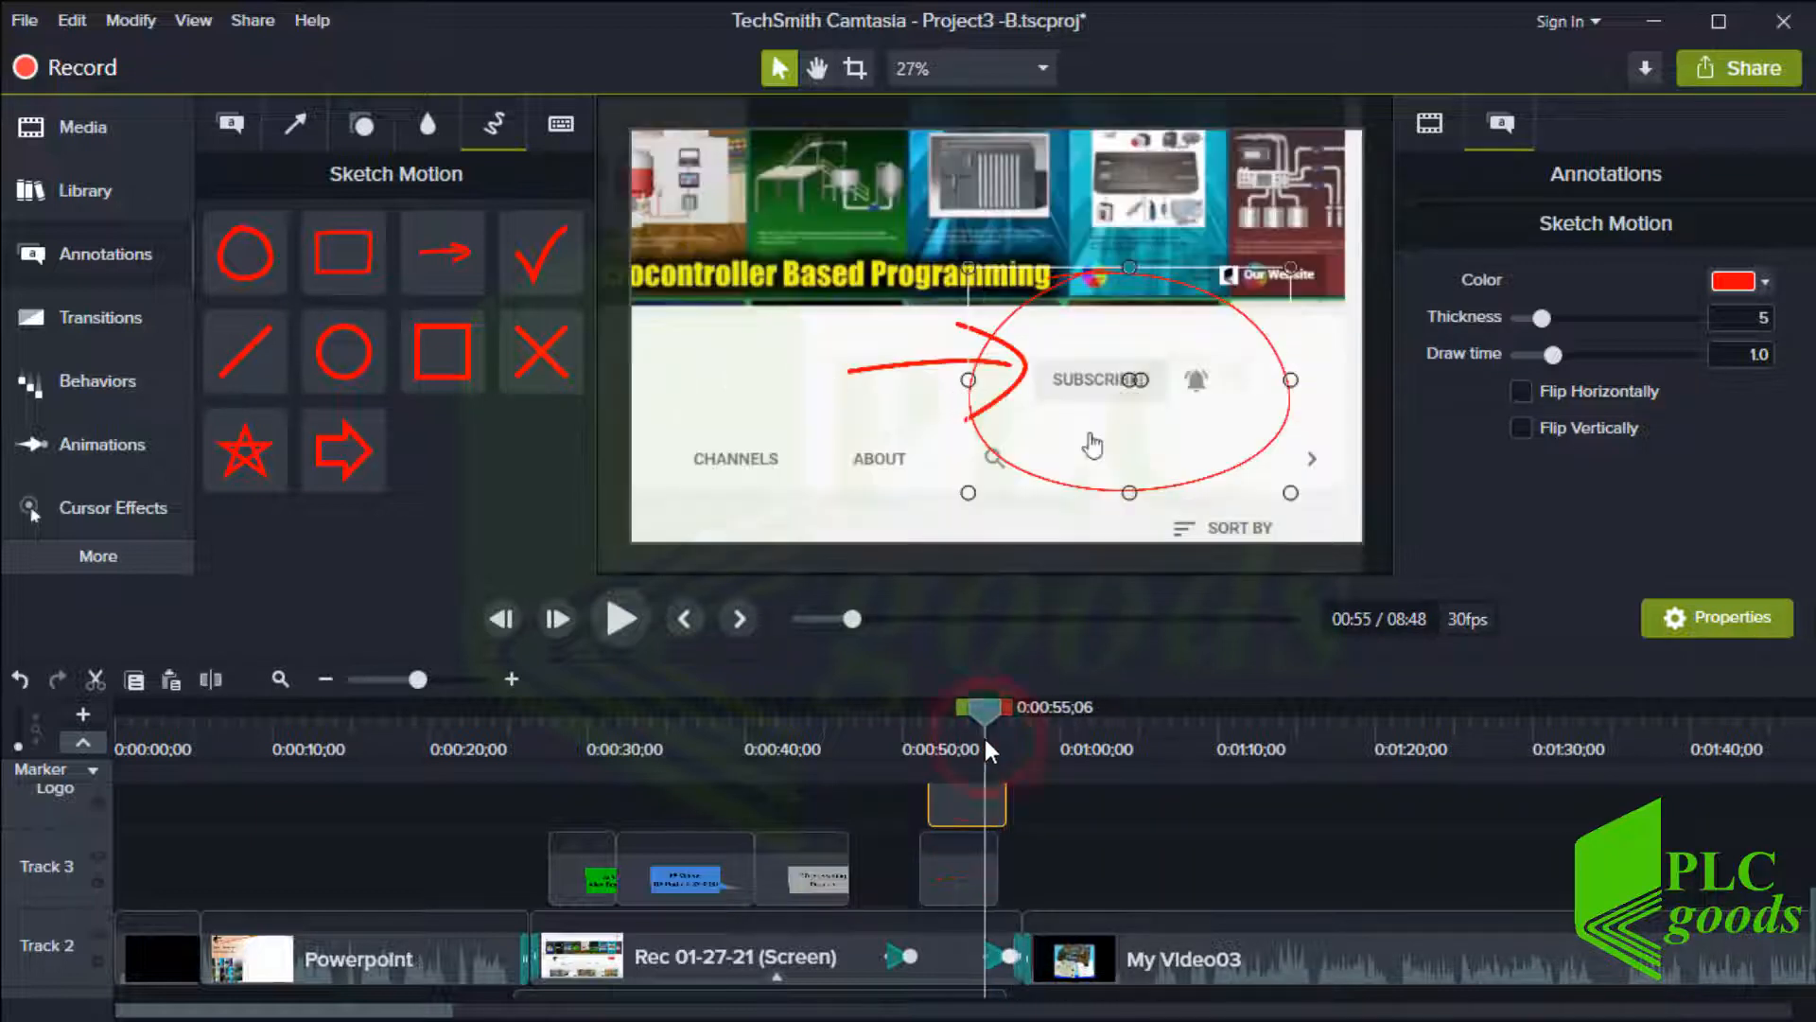
pyautogui.moveTo(969, 489); pyautogui.dragTo(977, 451)
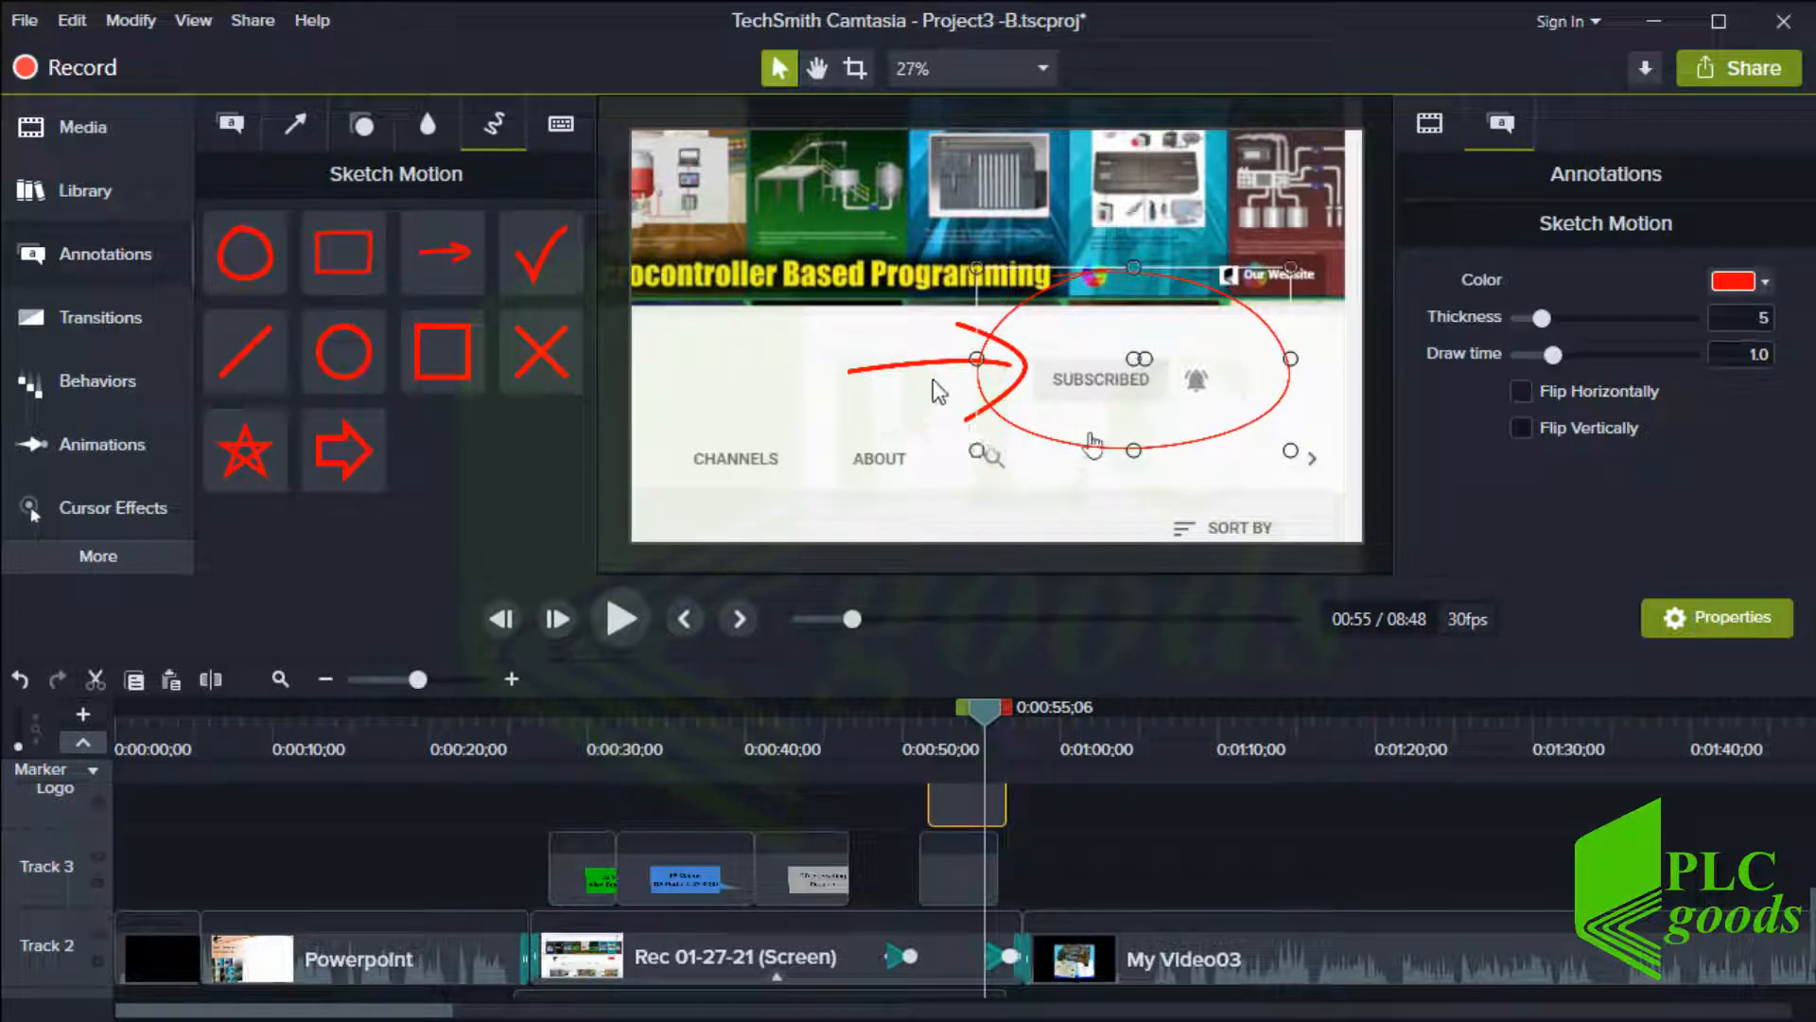
# Move the sketch arrow further left and preview the animation
pyautogui.moveTo(930, 379); pyautogui.dragTo(854, 388)
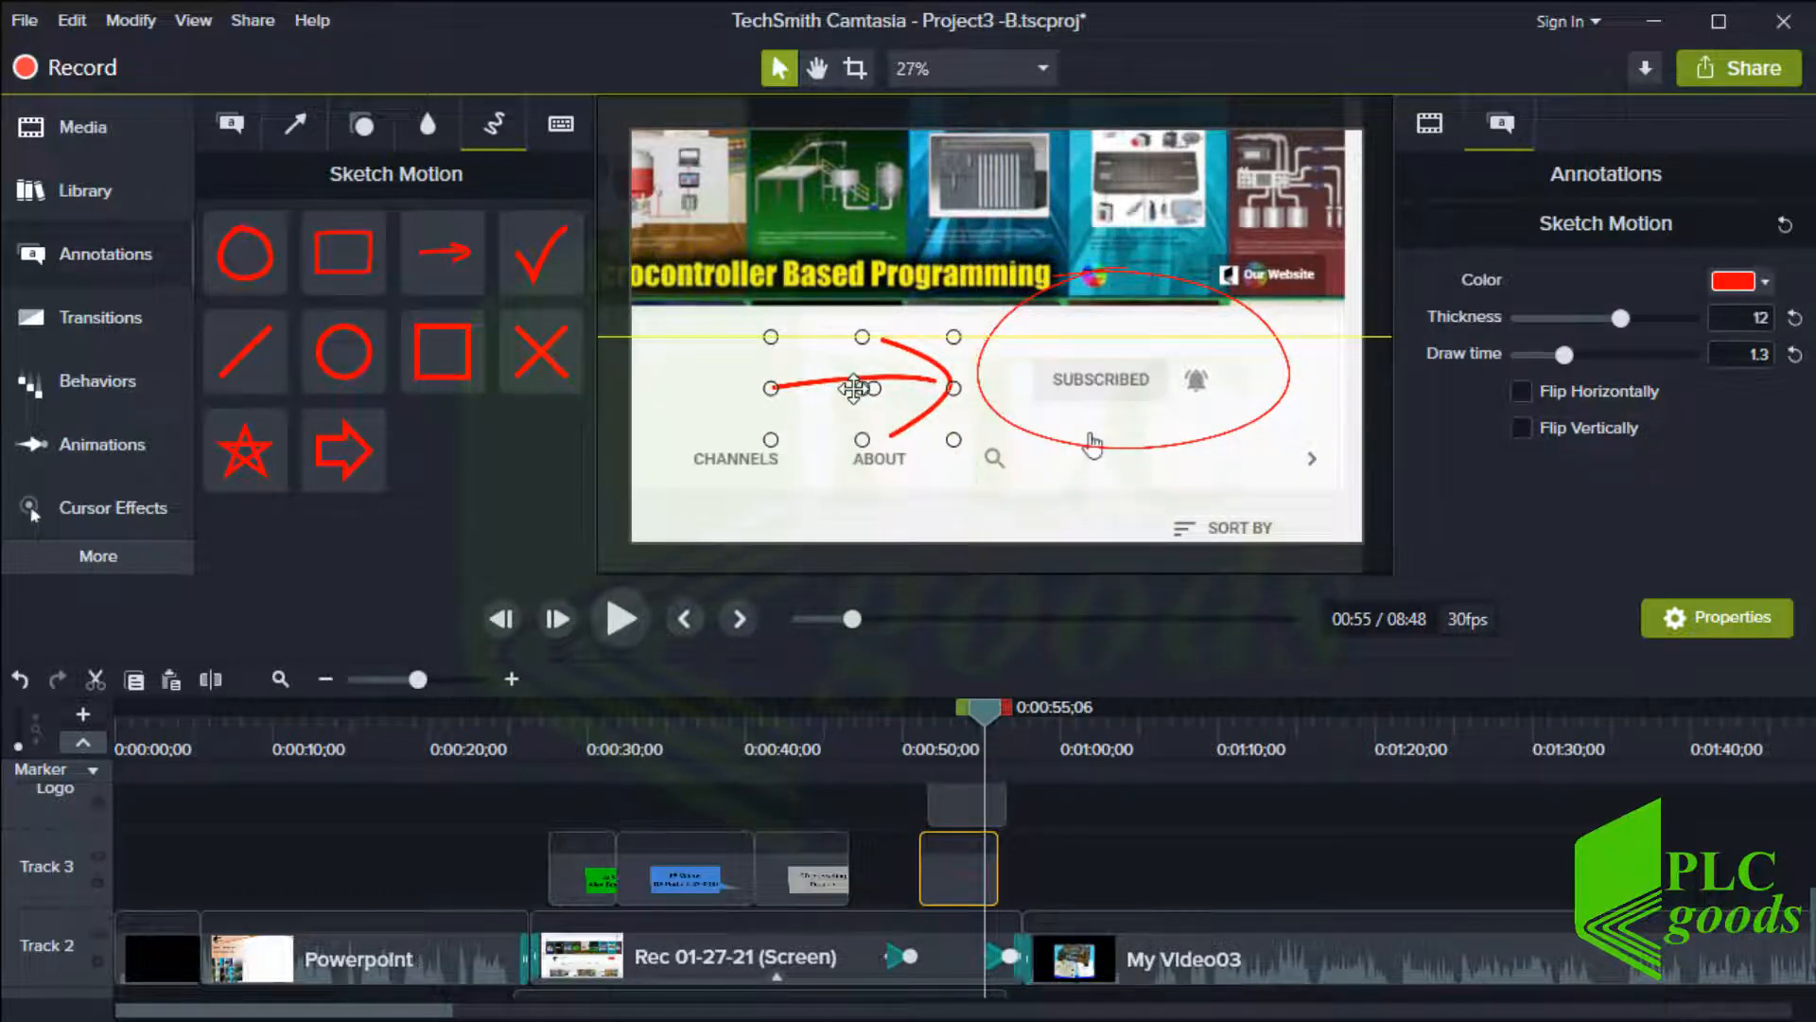
pyautogui.click(904, 723)
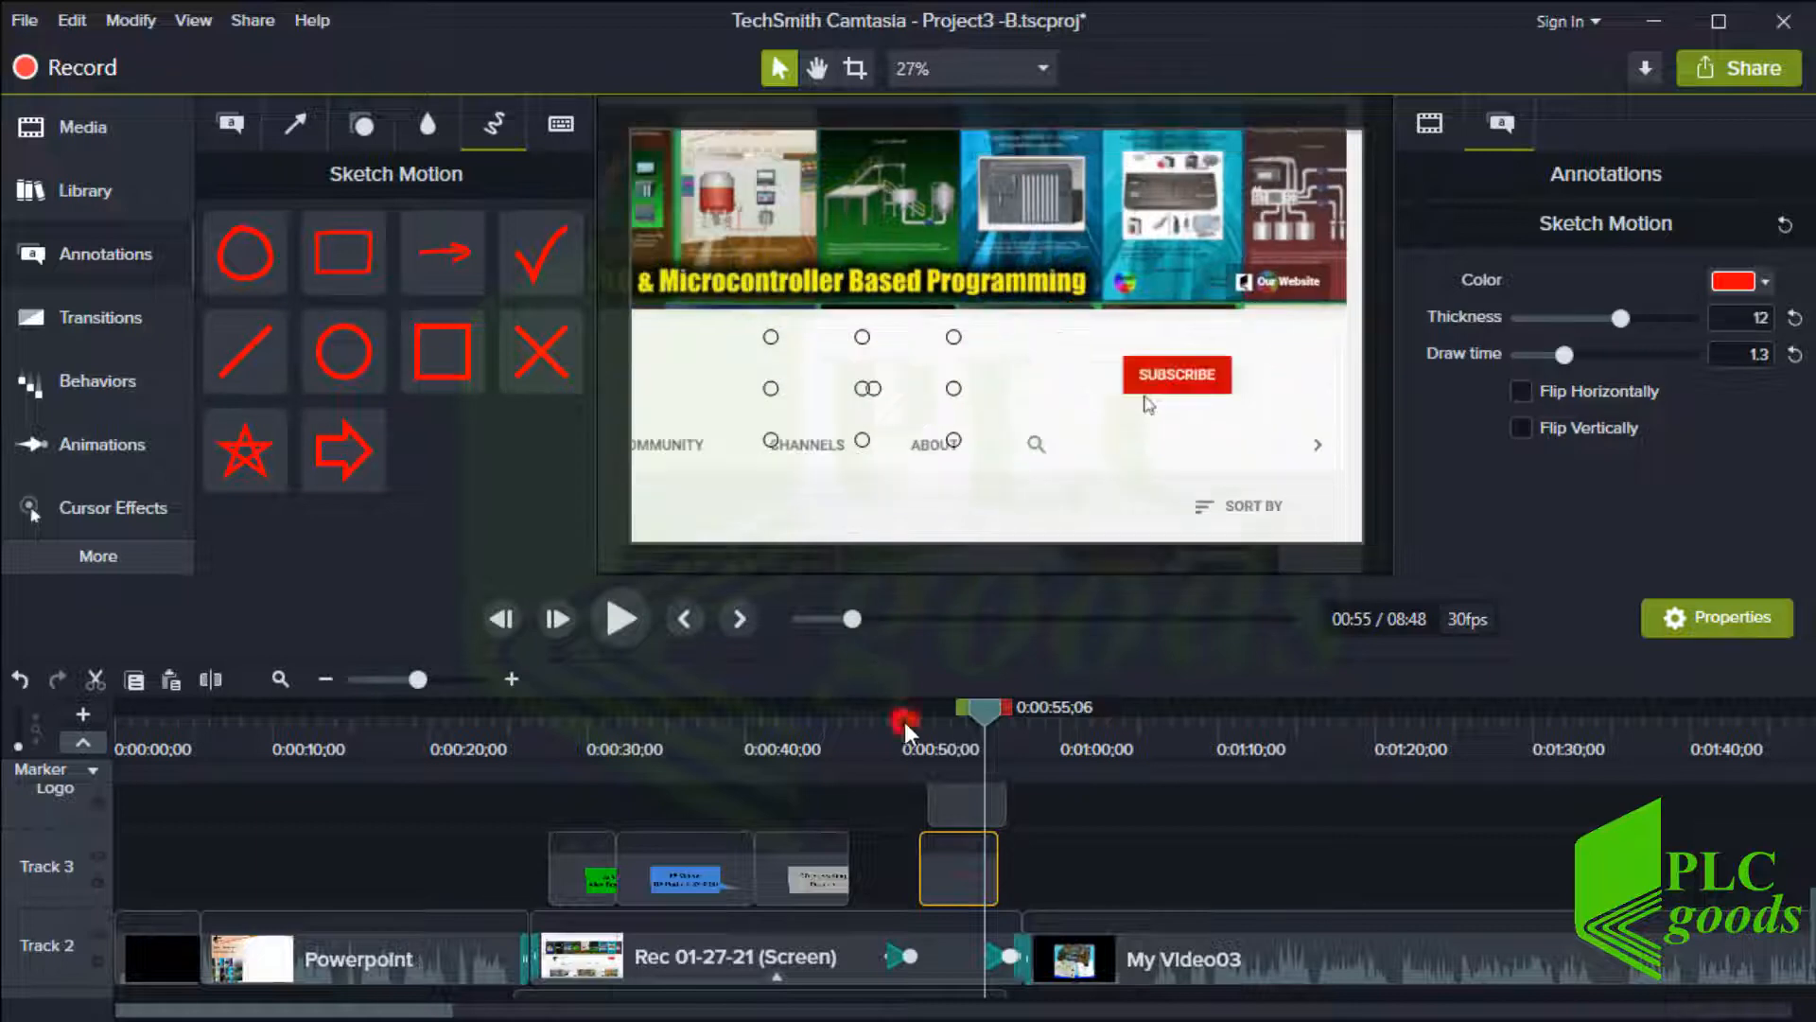
pyautogui.click(613, 622)
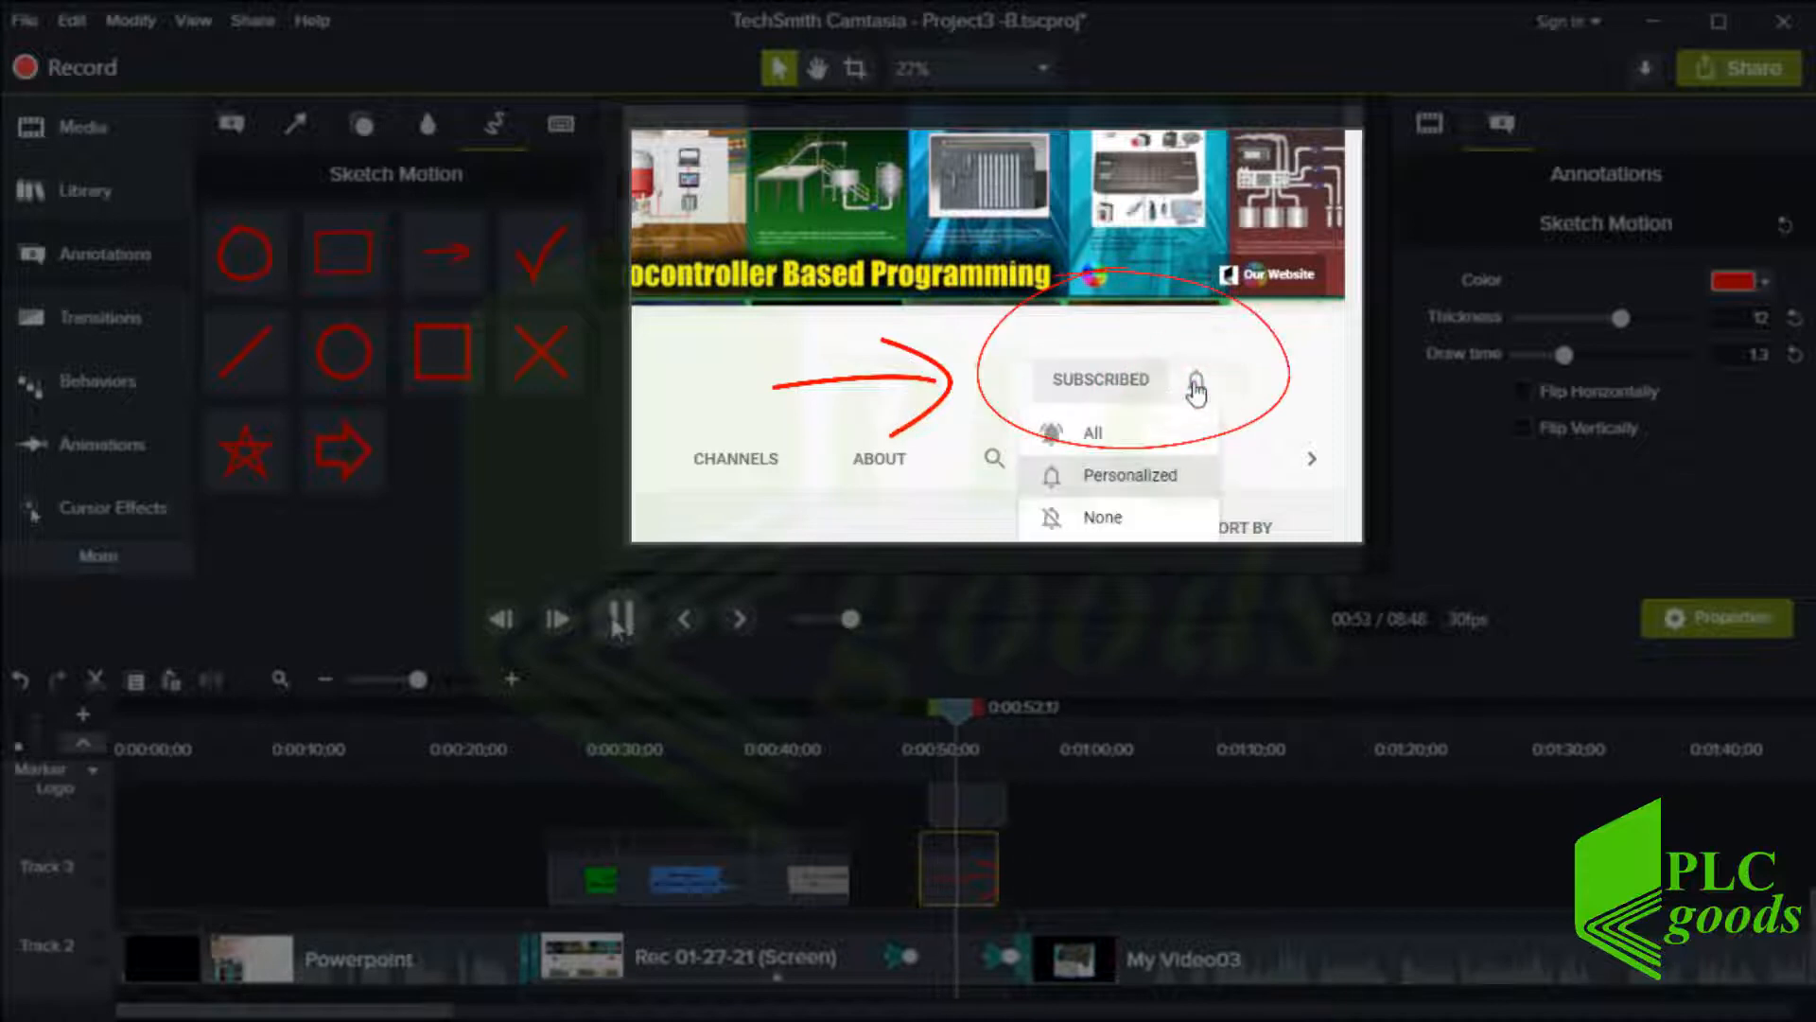
pyautogui.click(617, 625)
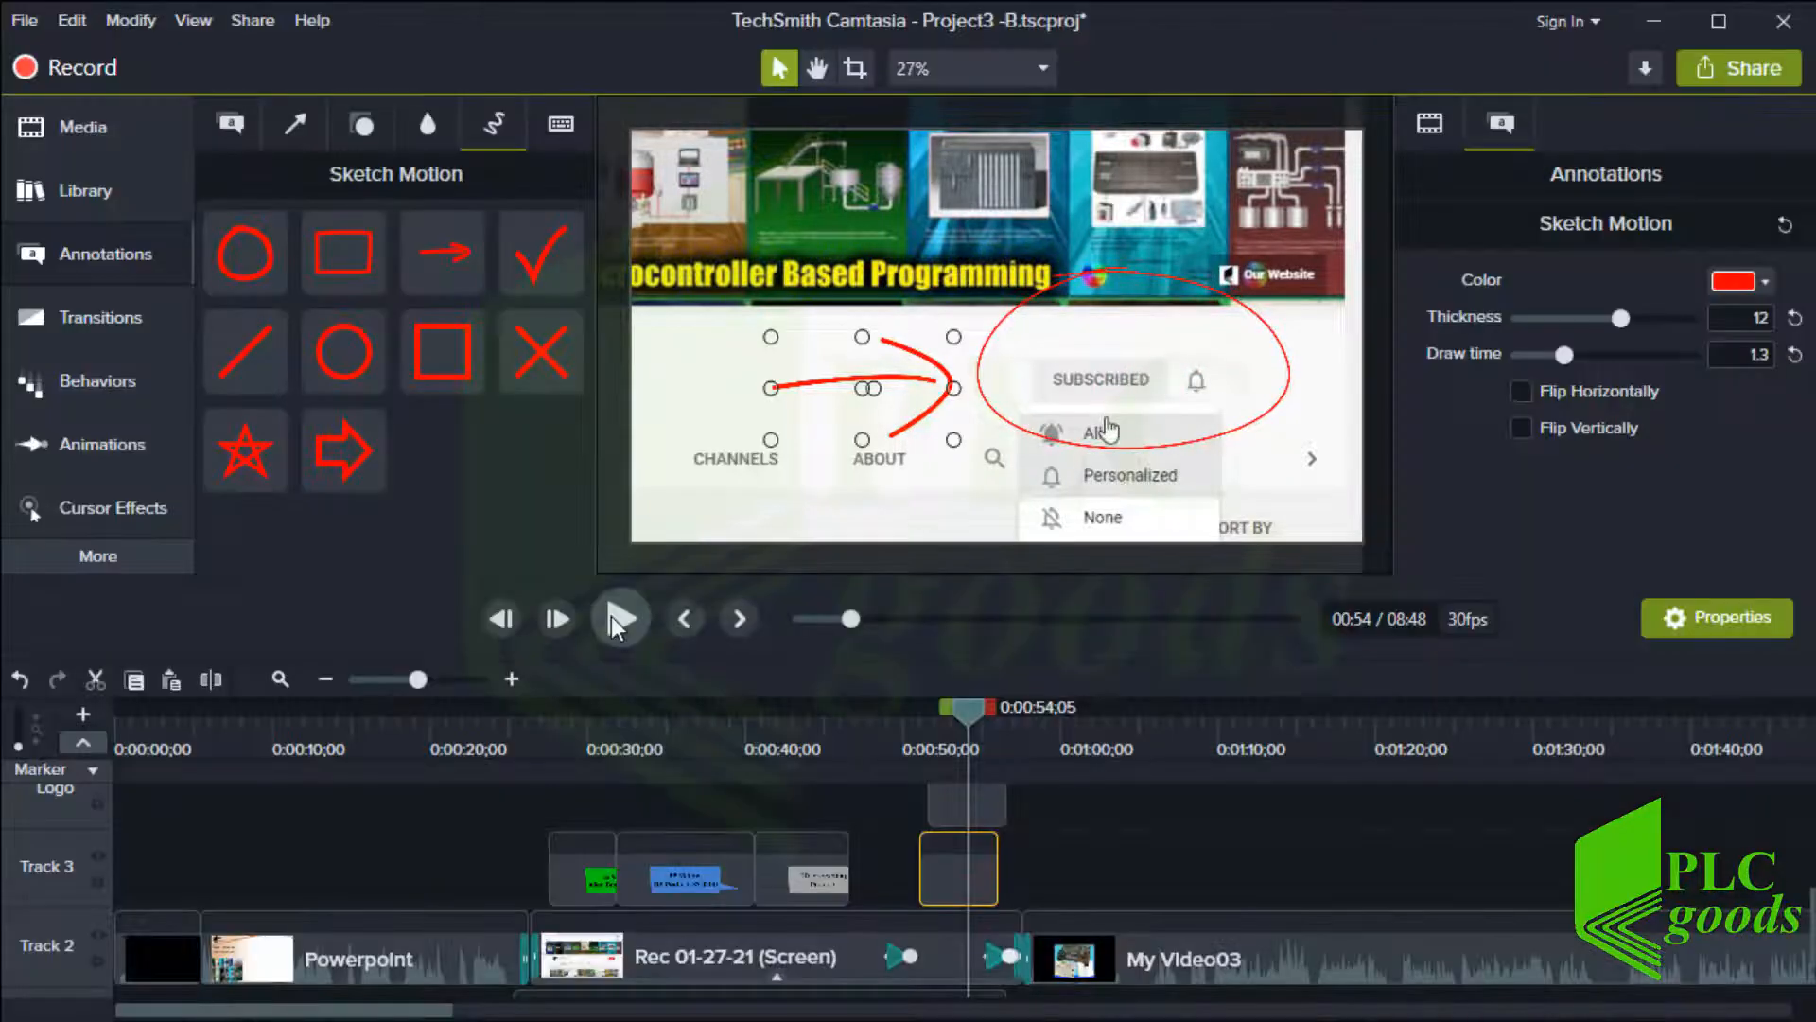
# Delete the arrow and ellipse sketch motion clips
pyautogui.click(561, 132)
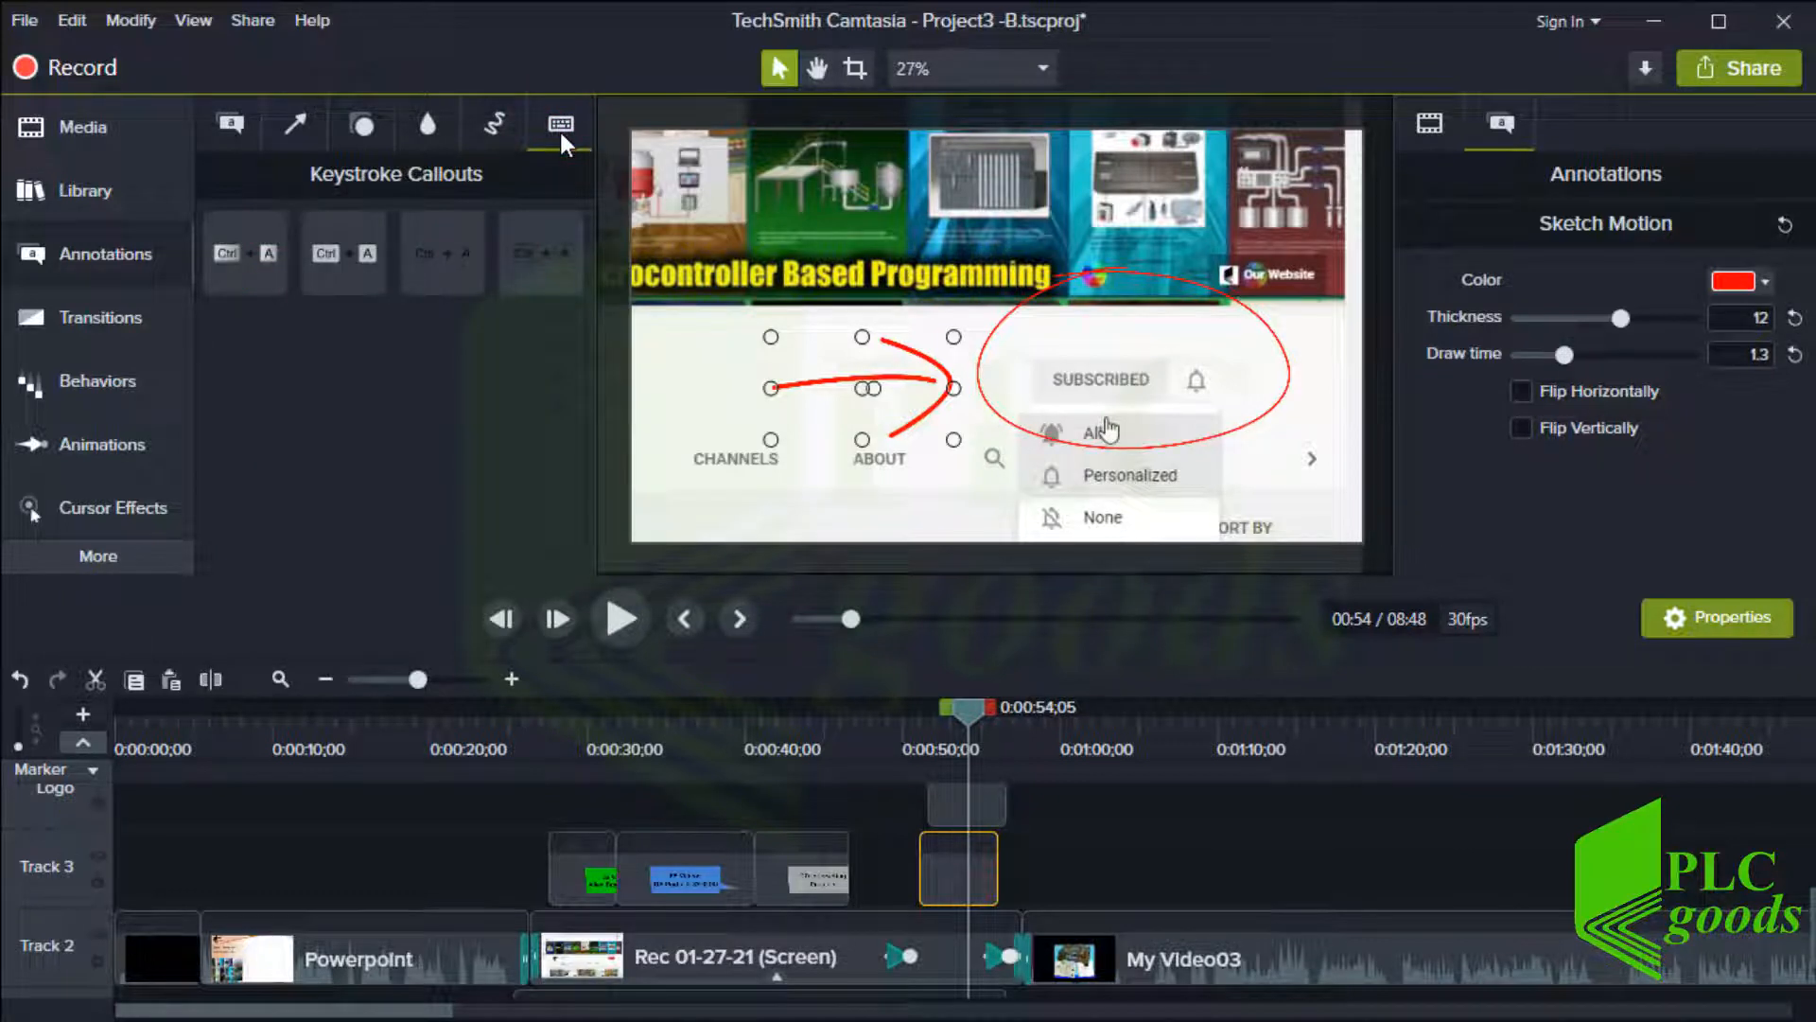
pyautogui.moveTo(912, 809); pyautogui.dragTo(994, 888)
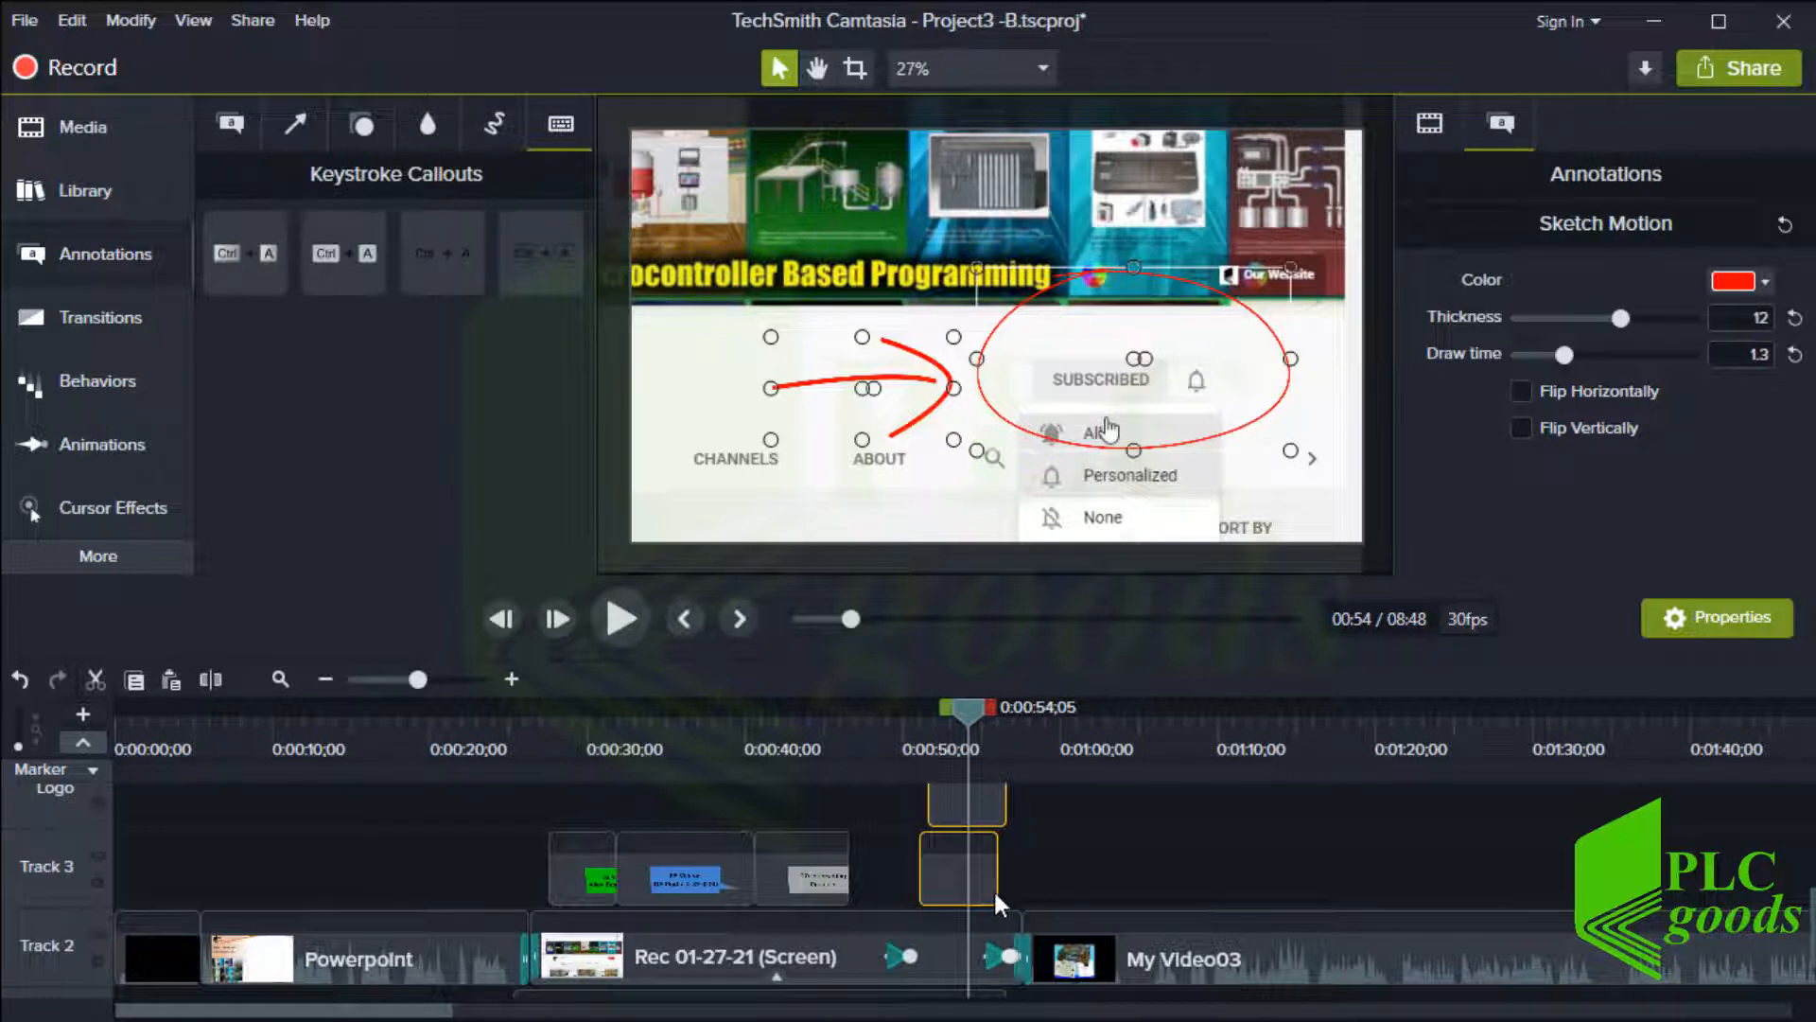
pyautogui.press('Delete')
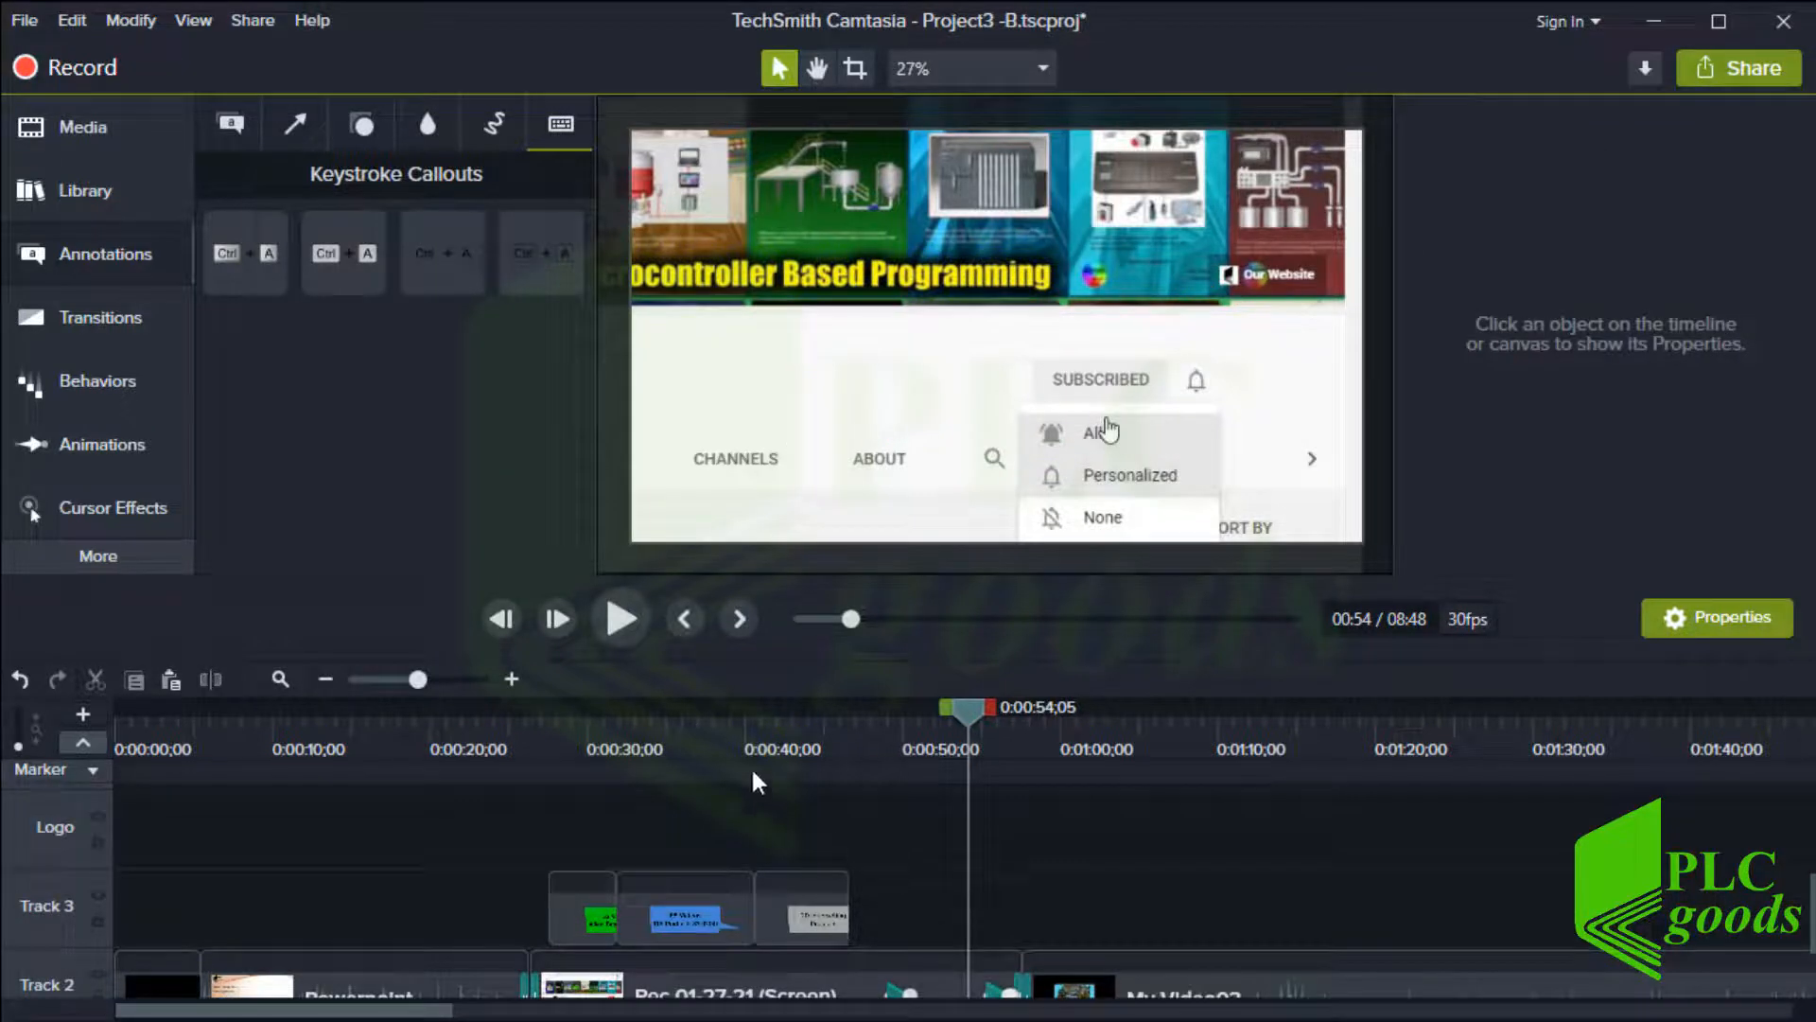
# Add a Ctrl + A keystroke callout on Track 3 at about 1:00, enlarge it and centre it on the image
pyautogui.click(270, 268)
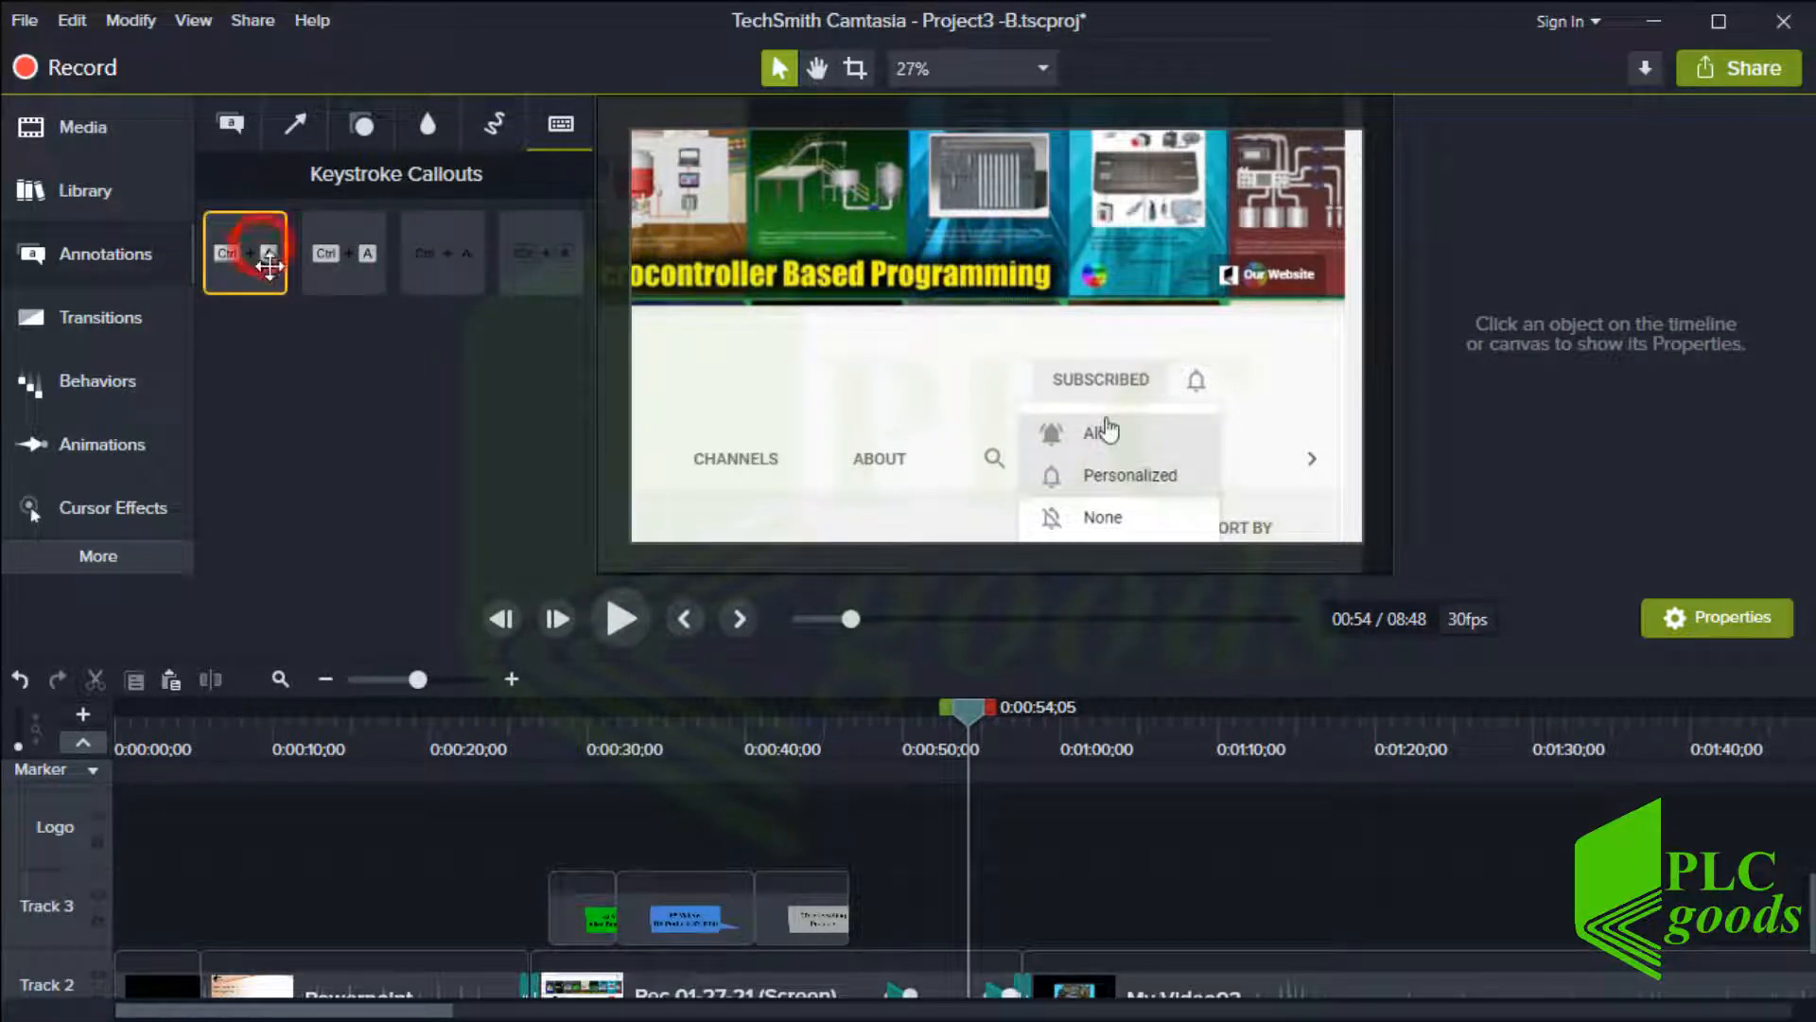
pyautogui.moveTo(270, 268); pyautogui.dragTo(1080, 936)
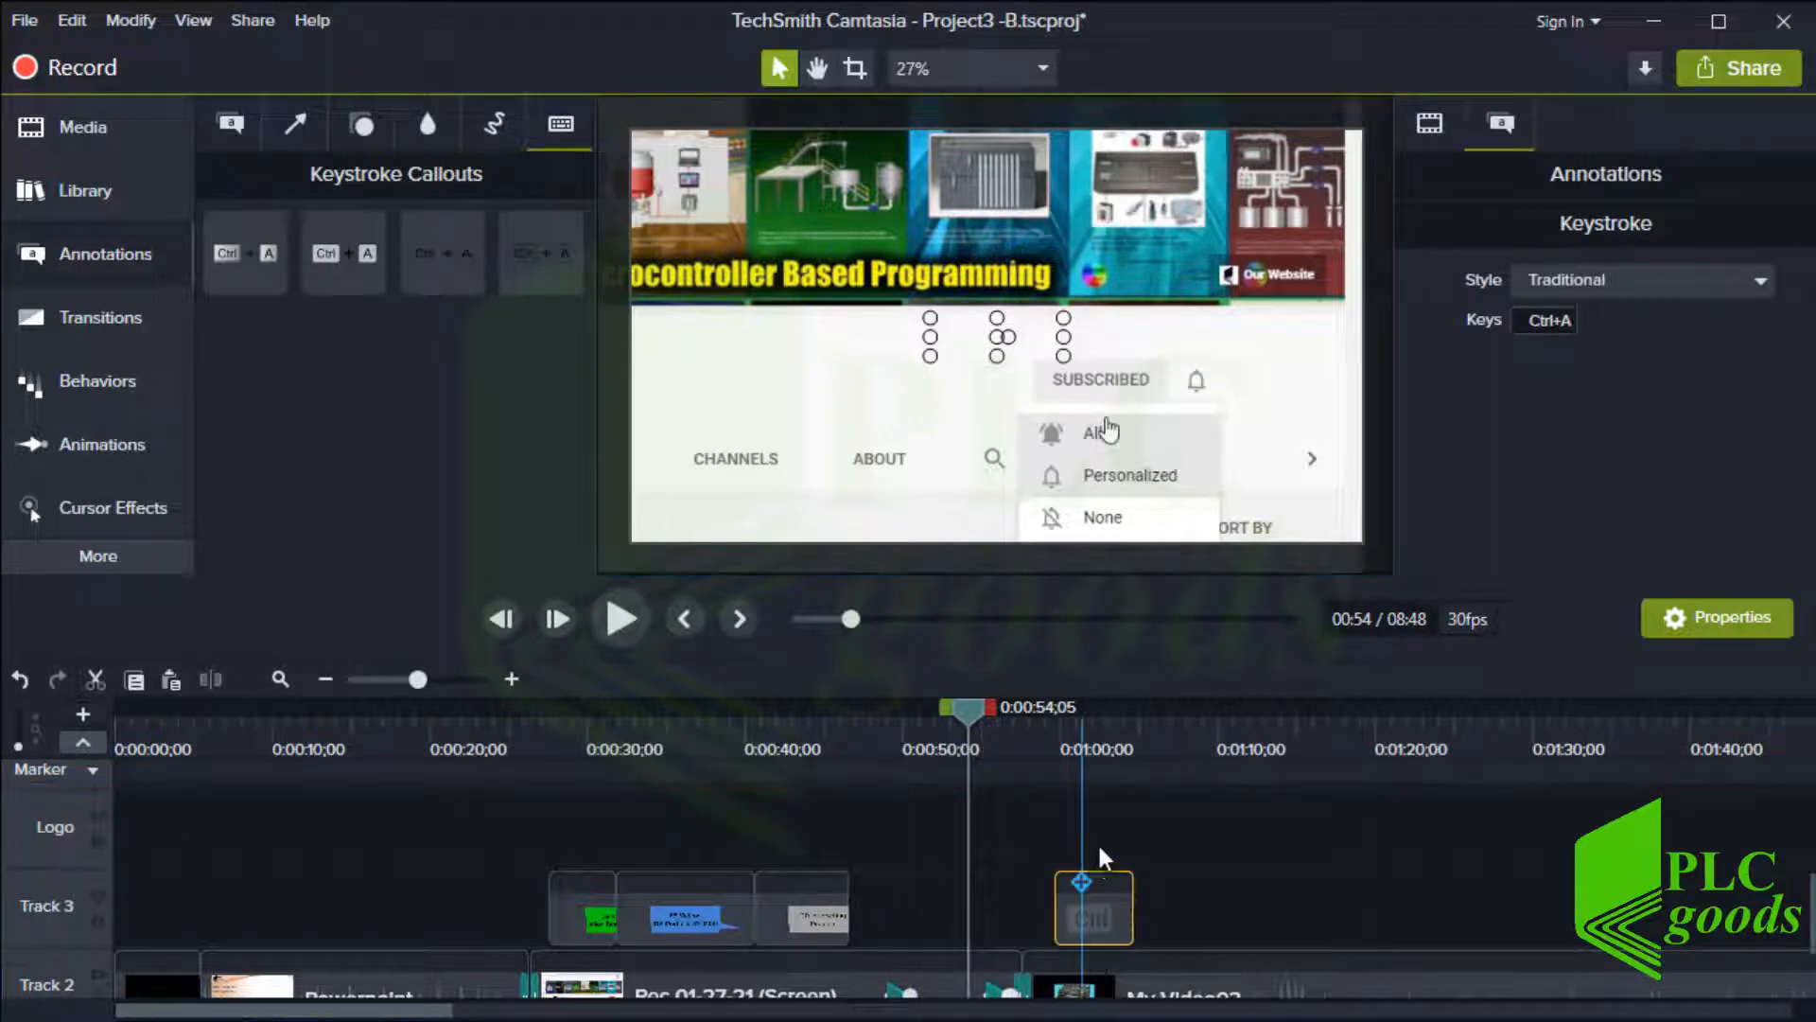
pyautogui.click(1094, 743)
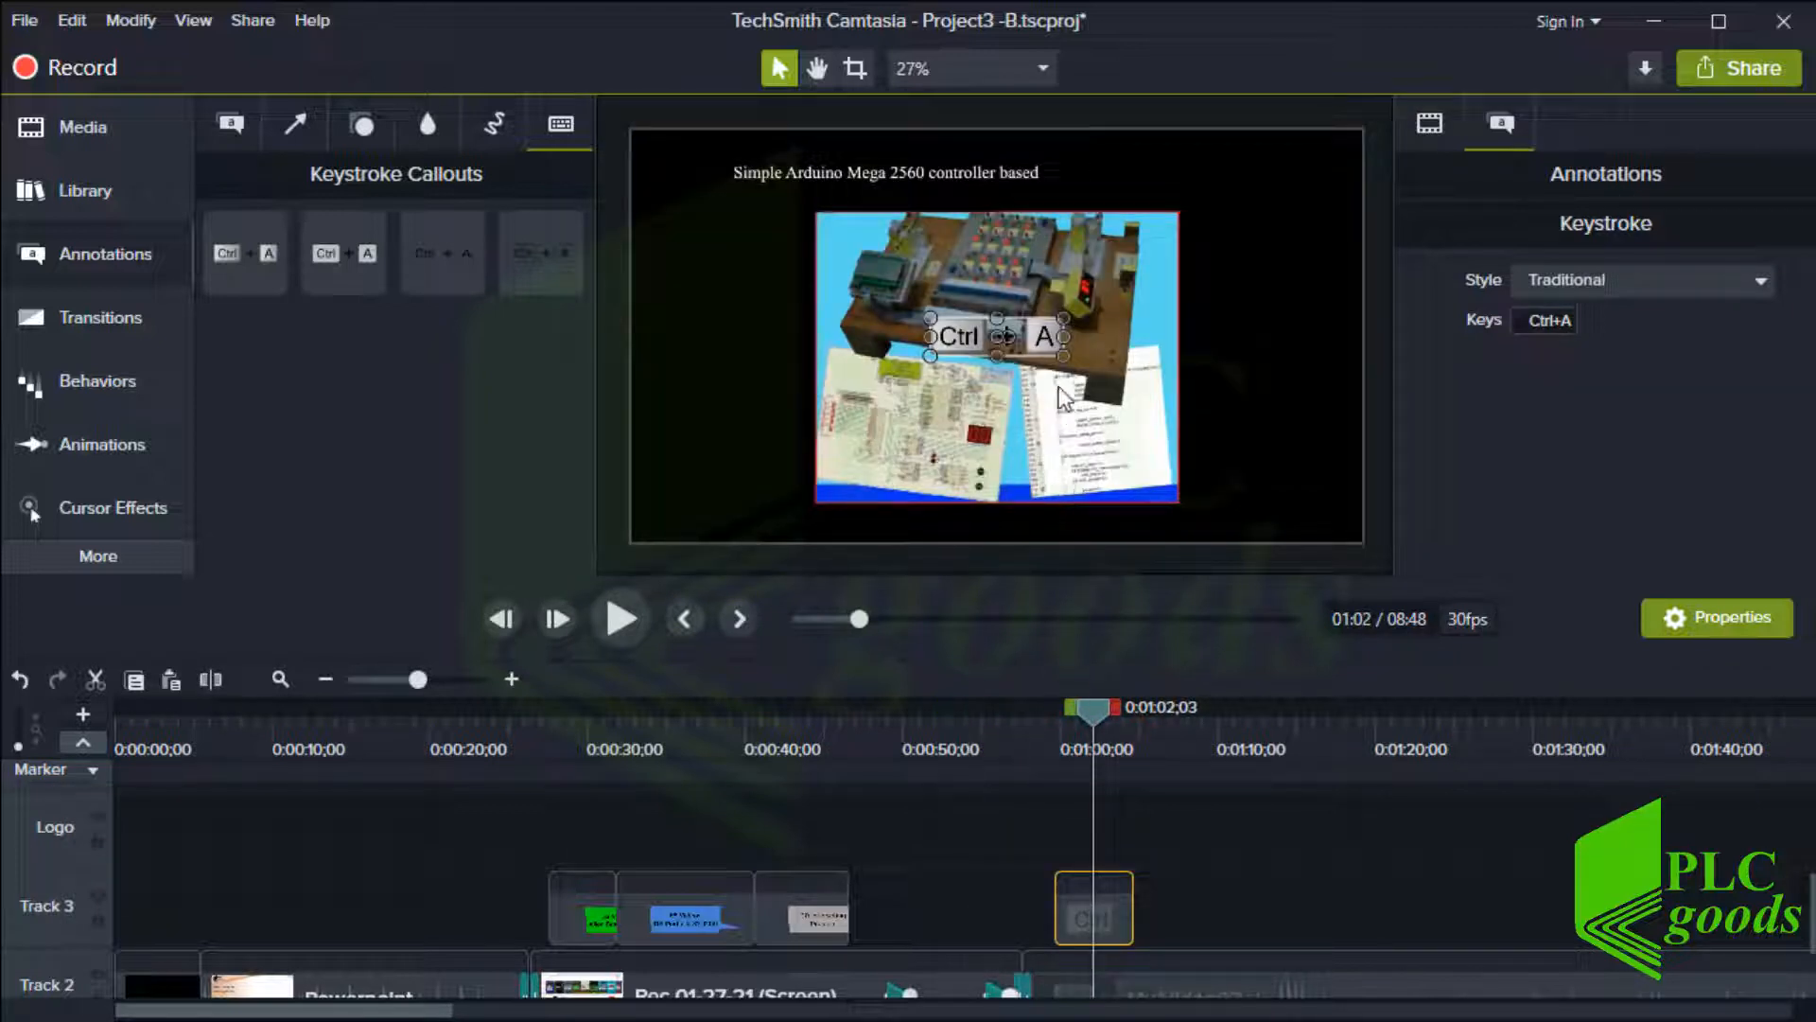
pyautogui.moveTo(1063, 355); pyautogui.dragTo(1187, 391)
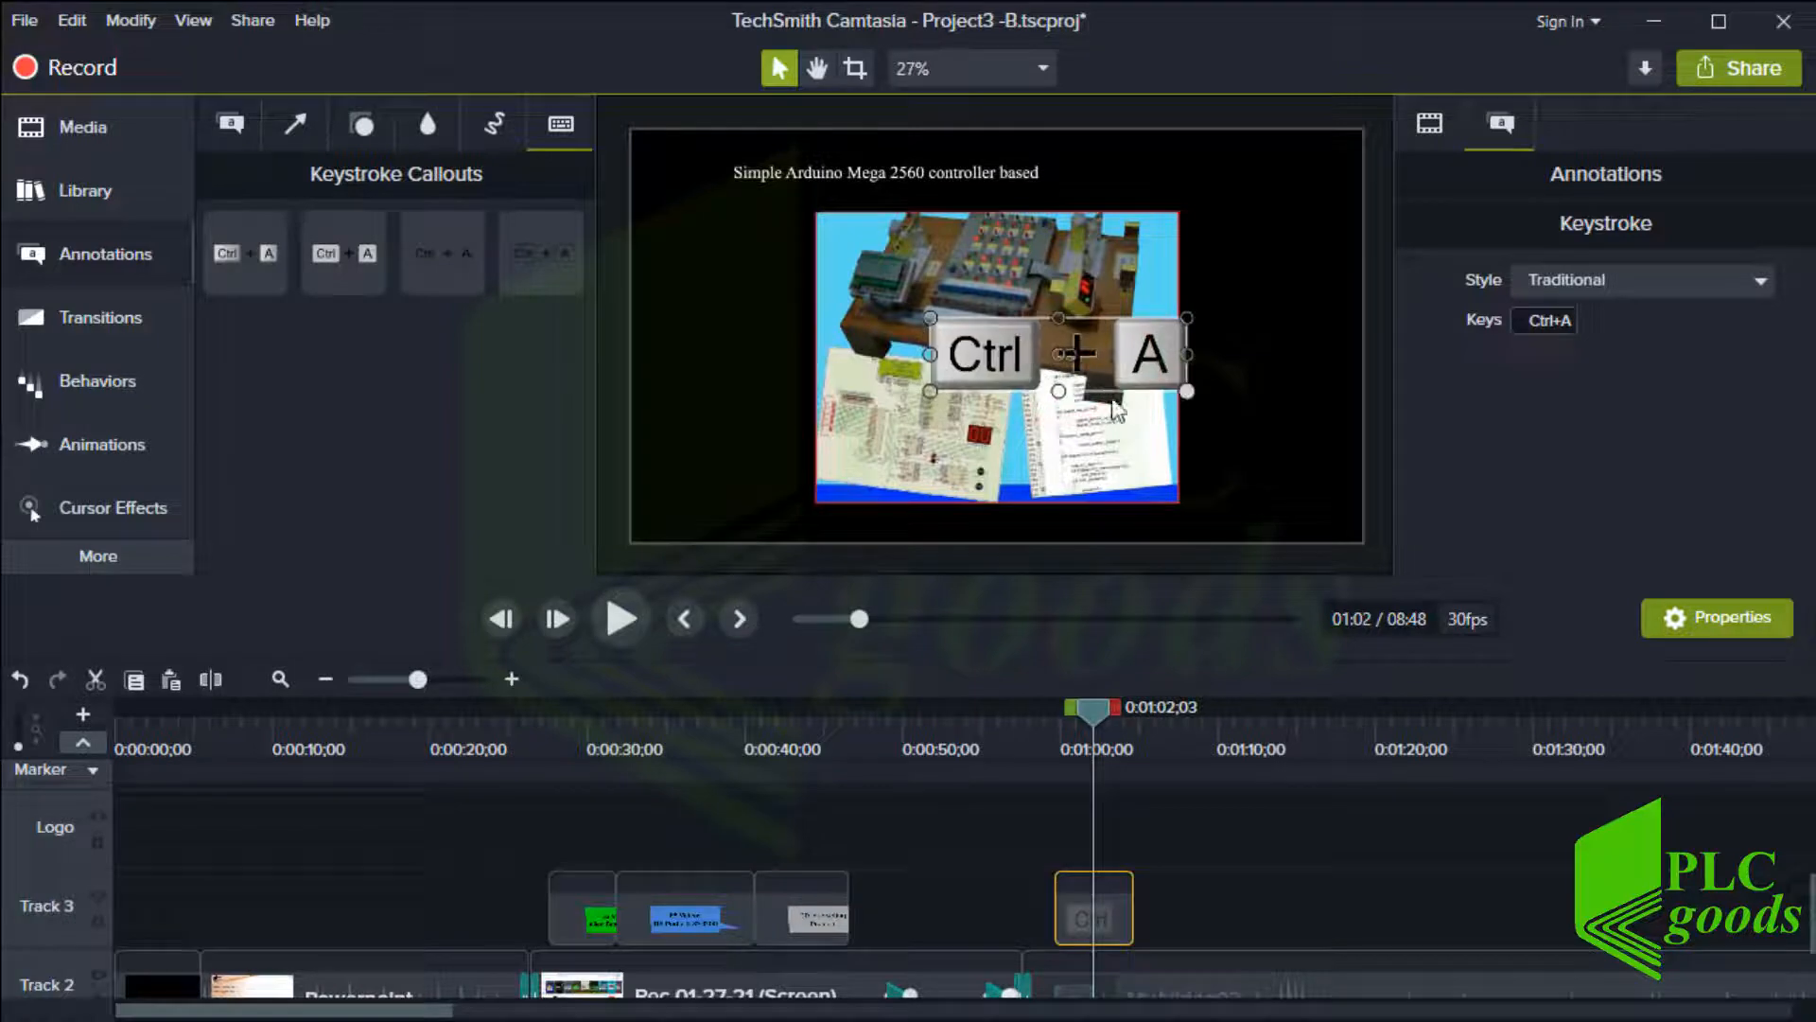
pyautogui.moveTo(1024, 382); pyautogui.dragTo(977, 364)
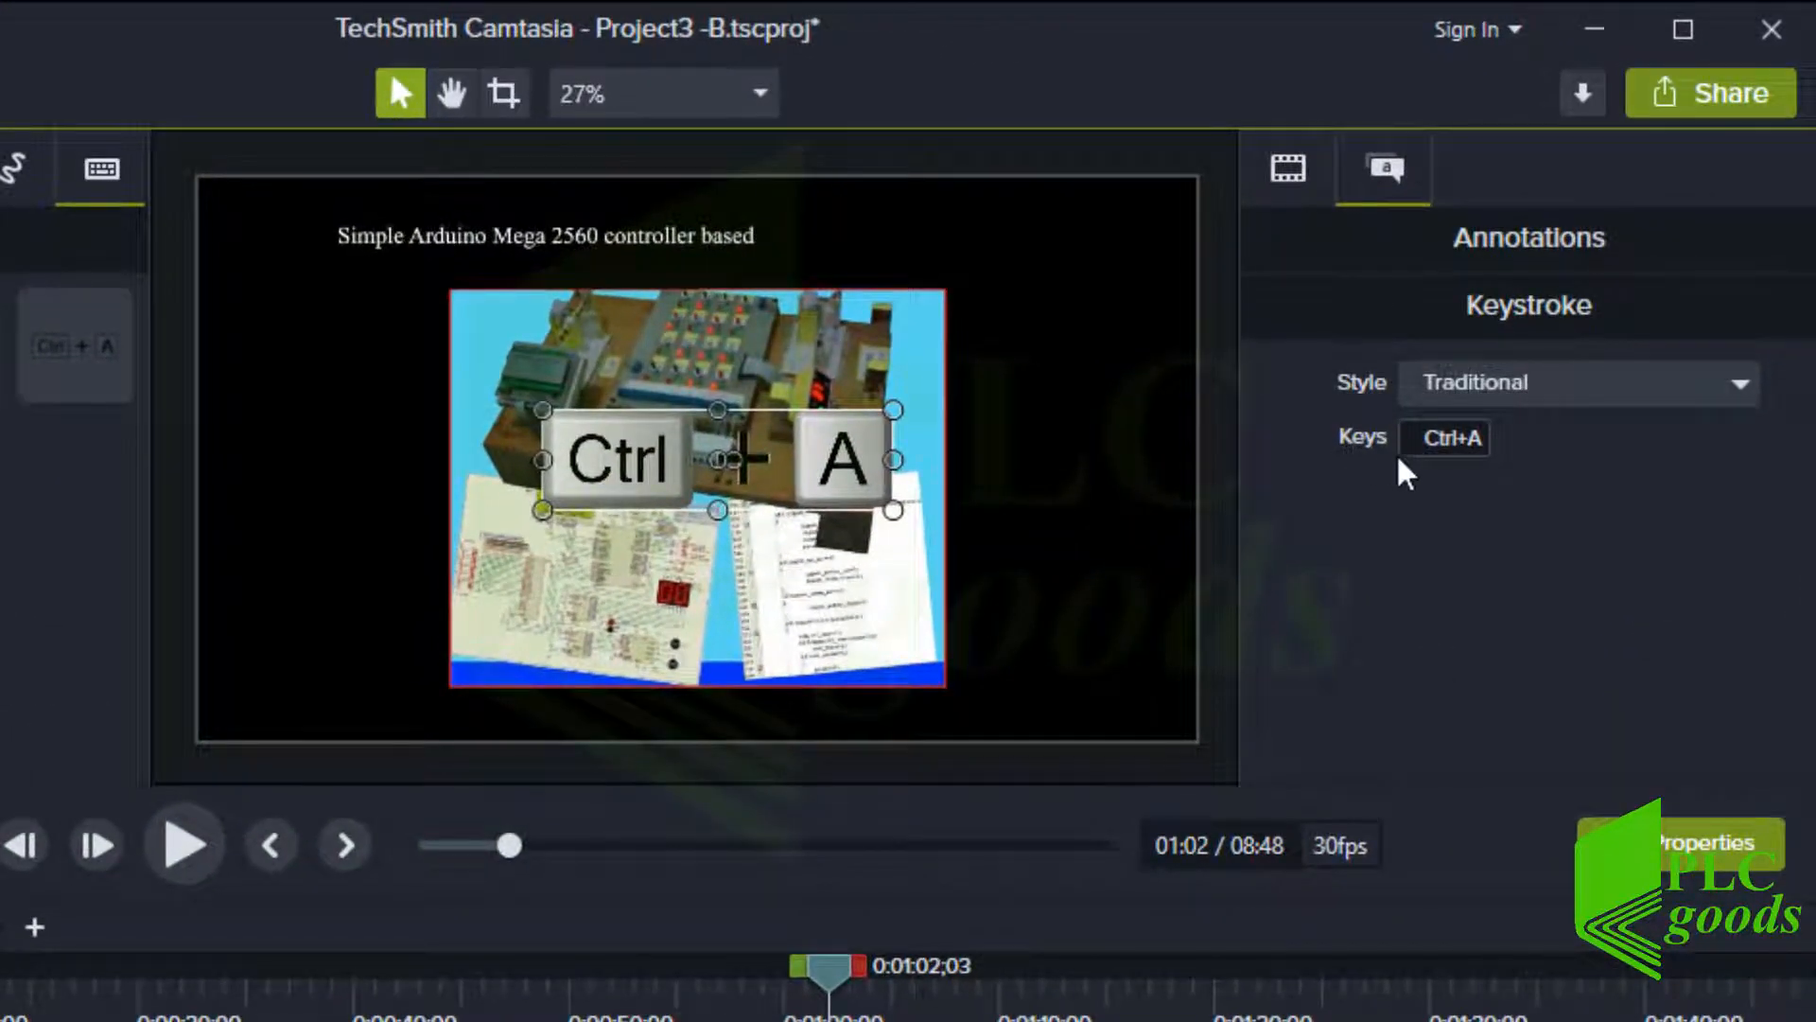
# Set the keystroke callout's keys to Ctrl+Z
pyautogui.click(1427, 446)
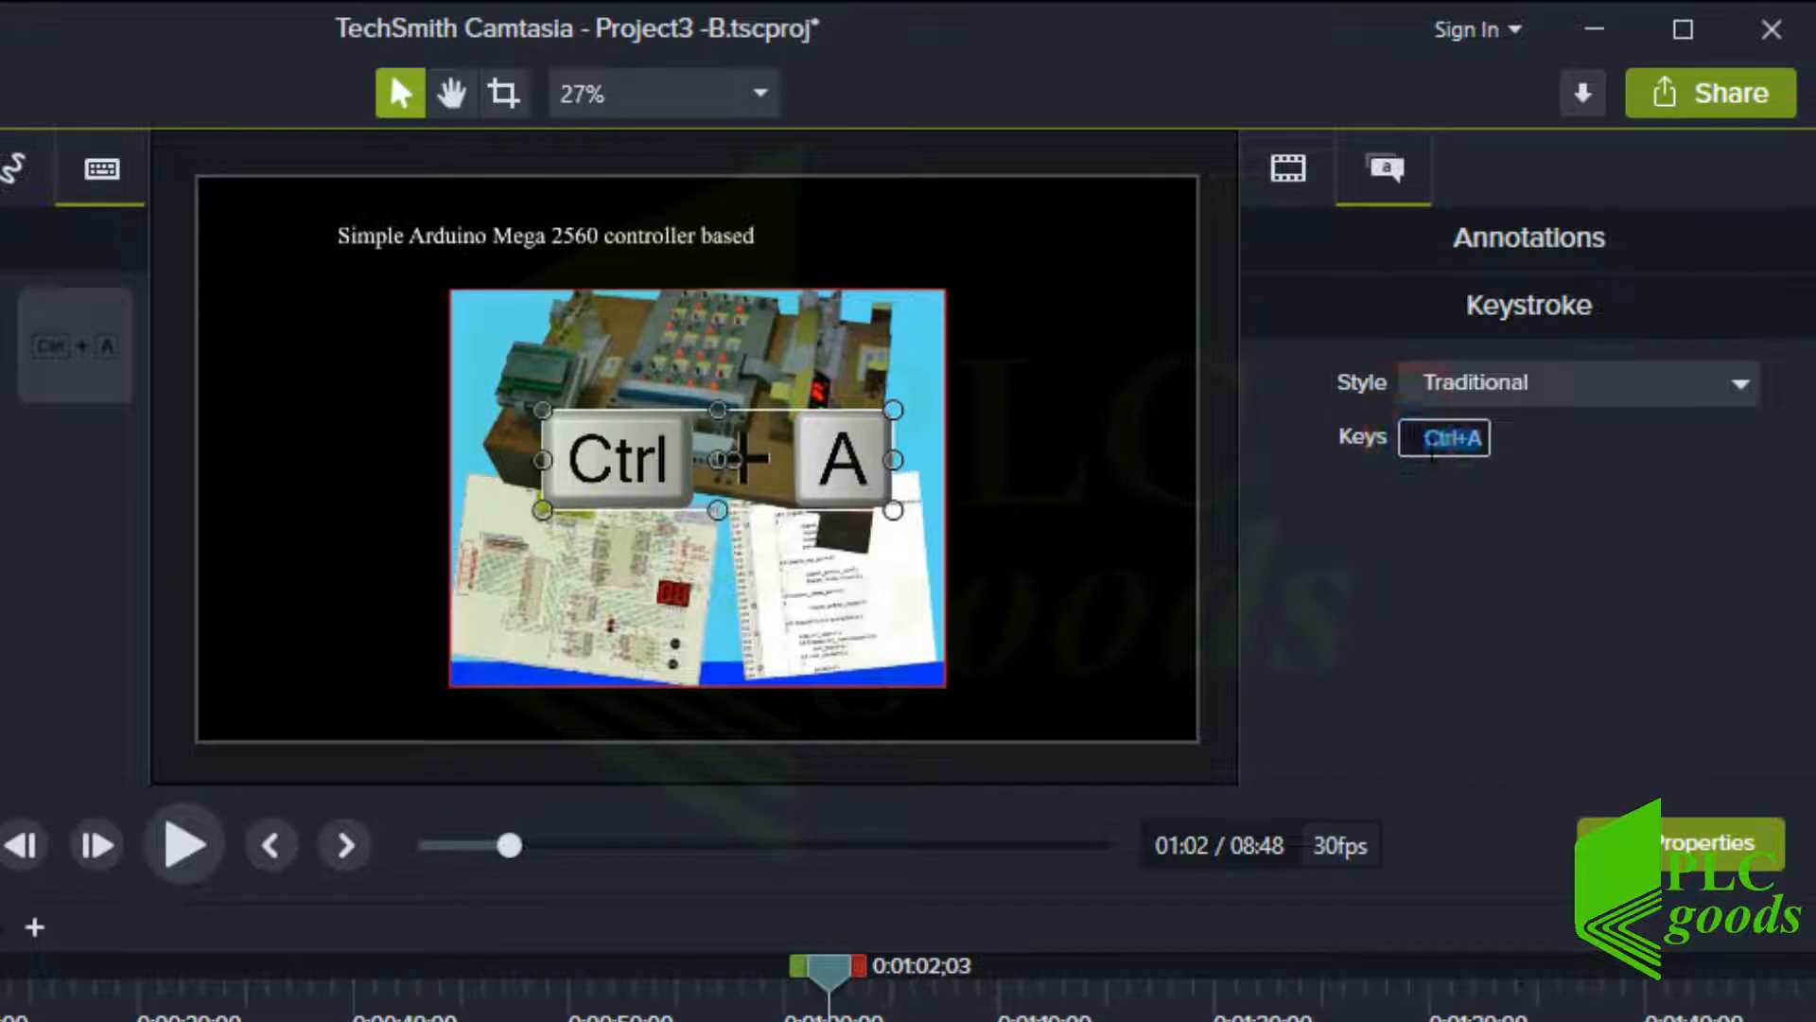
pyautogui.hotkey('shift', 'alt')
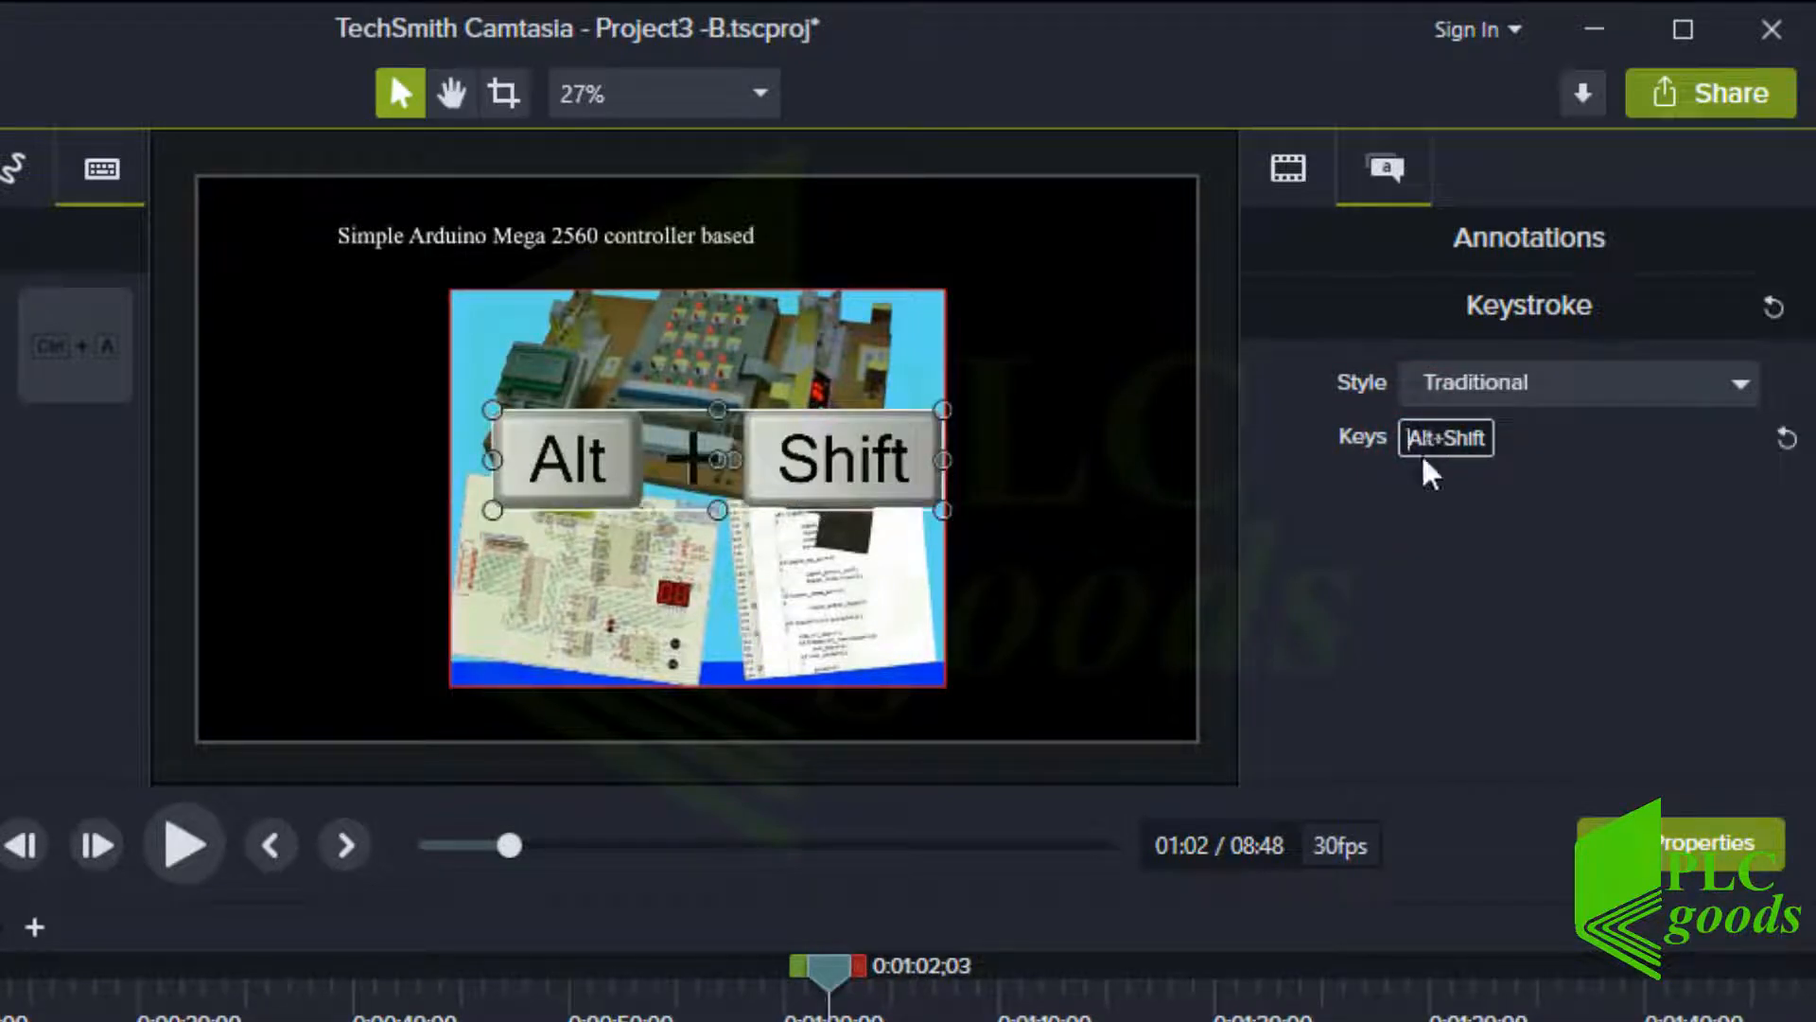
pyautogui.press('ctrl')
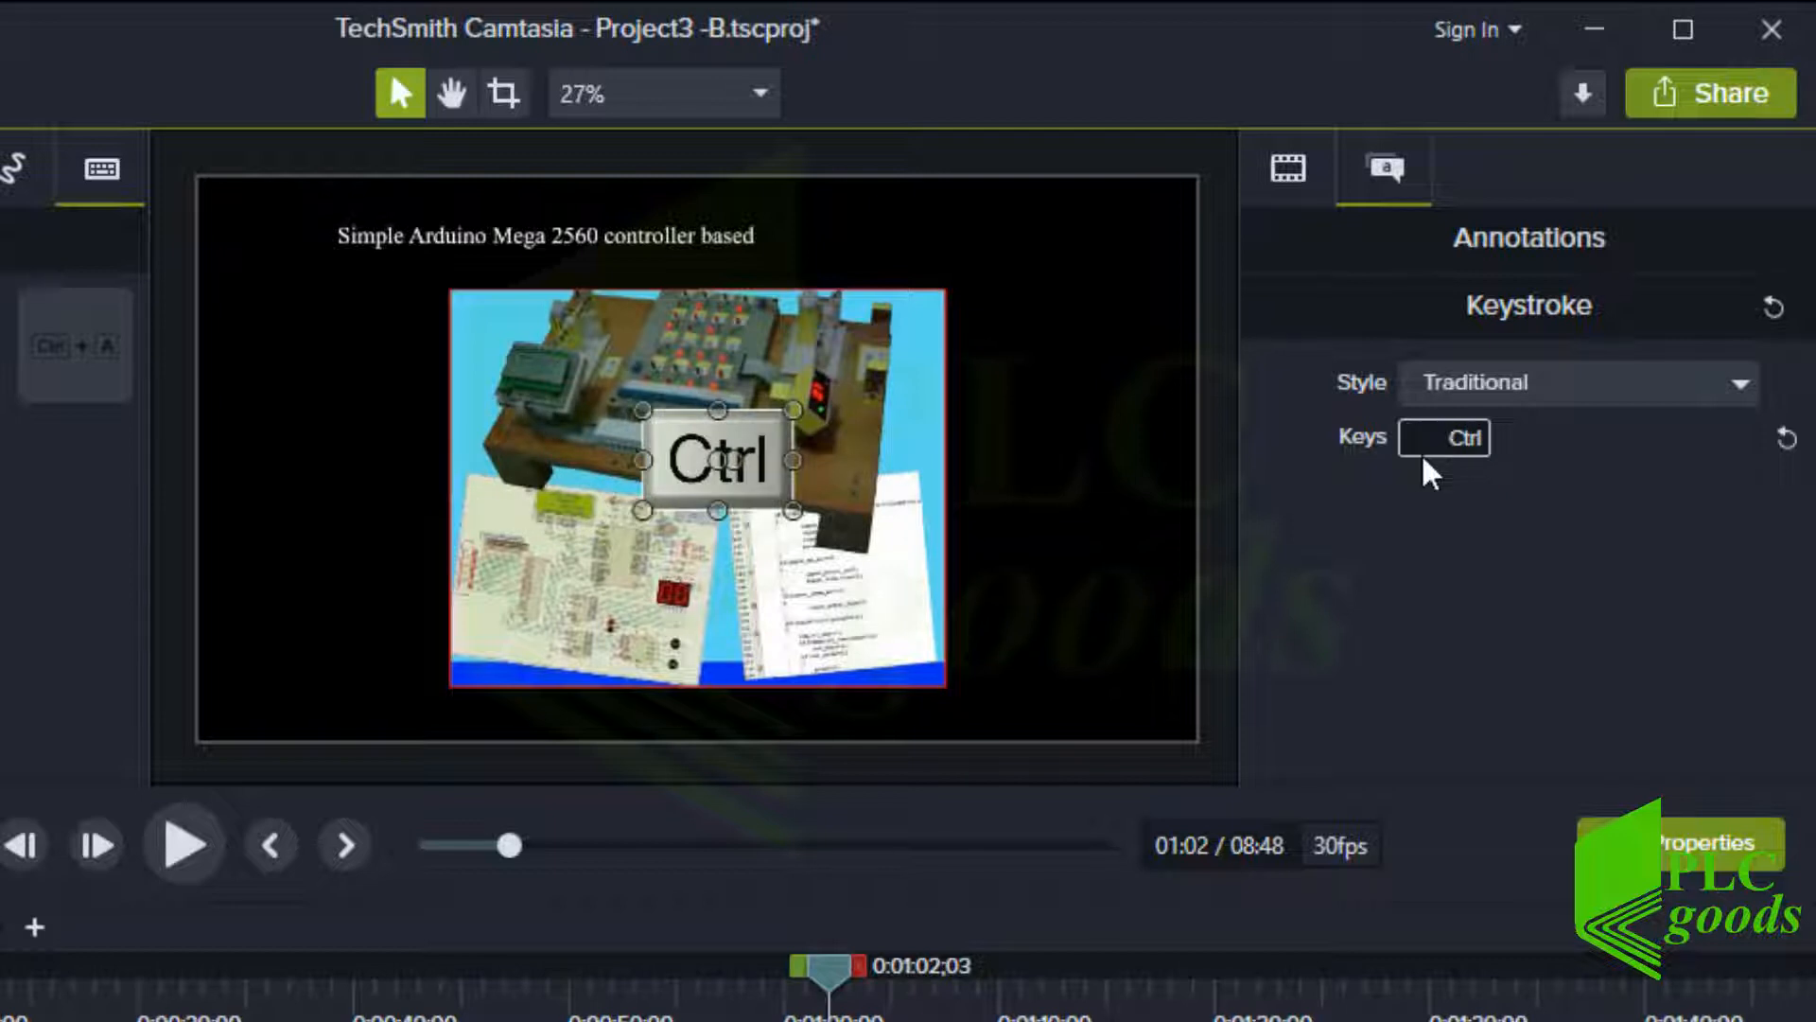
pyautogui.hotkey('ctrl', 'z')
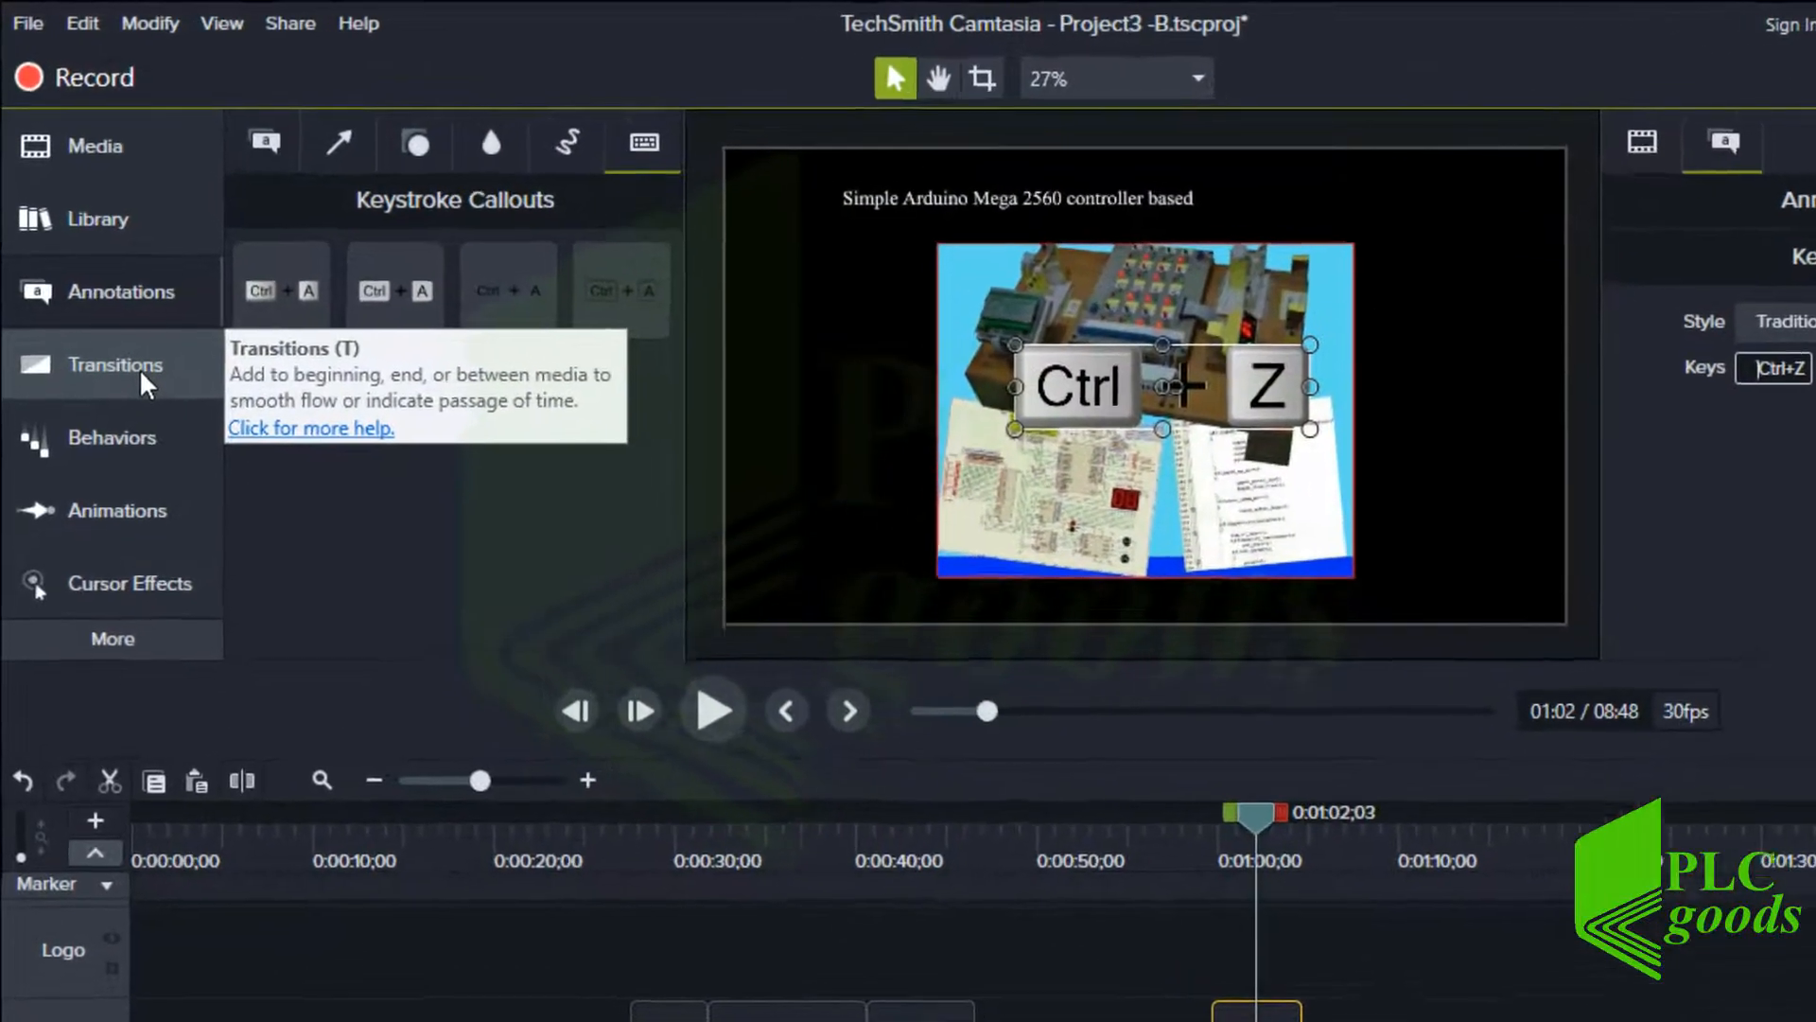
# Browse the Transitions, Behaviors, Animations and Cursor Effects panels
pyautogui.click(139, 367)
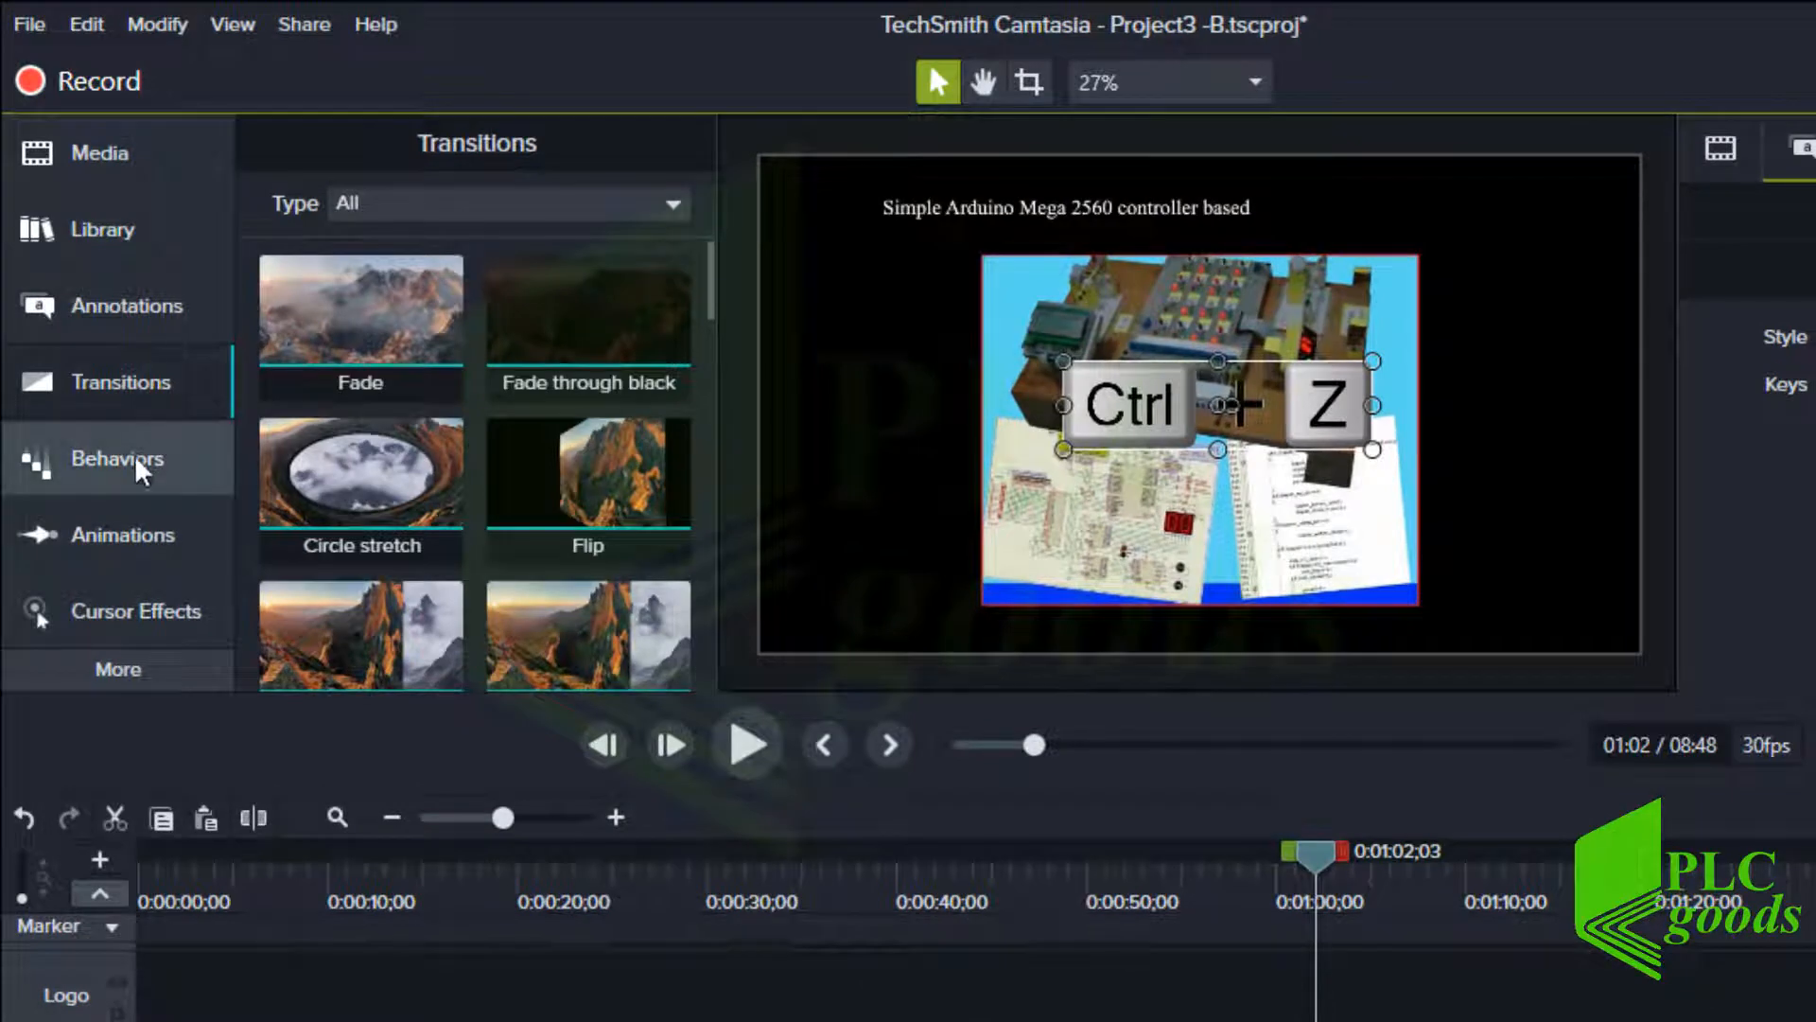
pyautogui.click(135, 454)
pyautogui.click(117, 548)
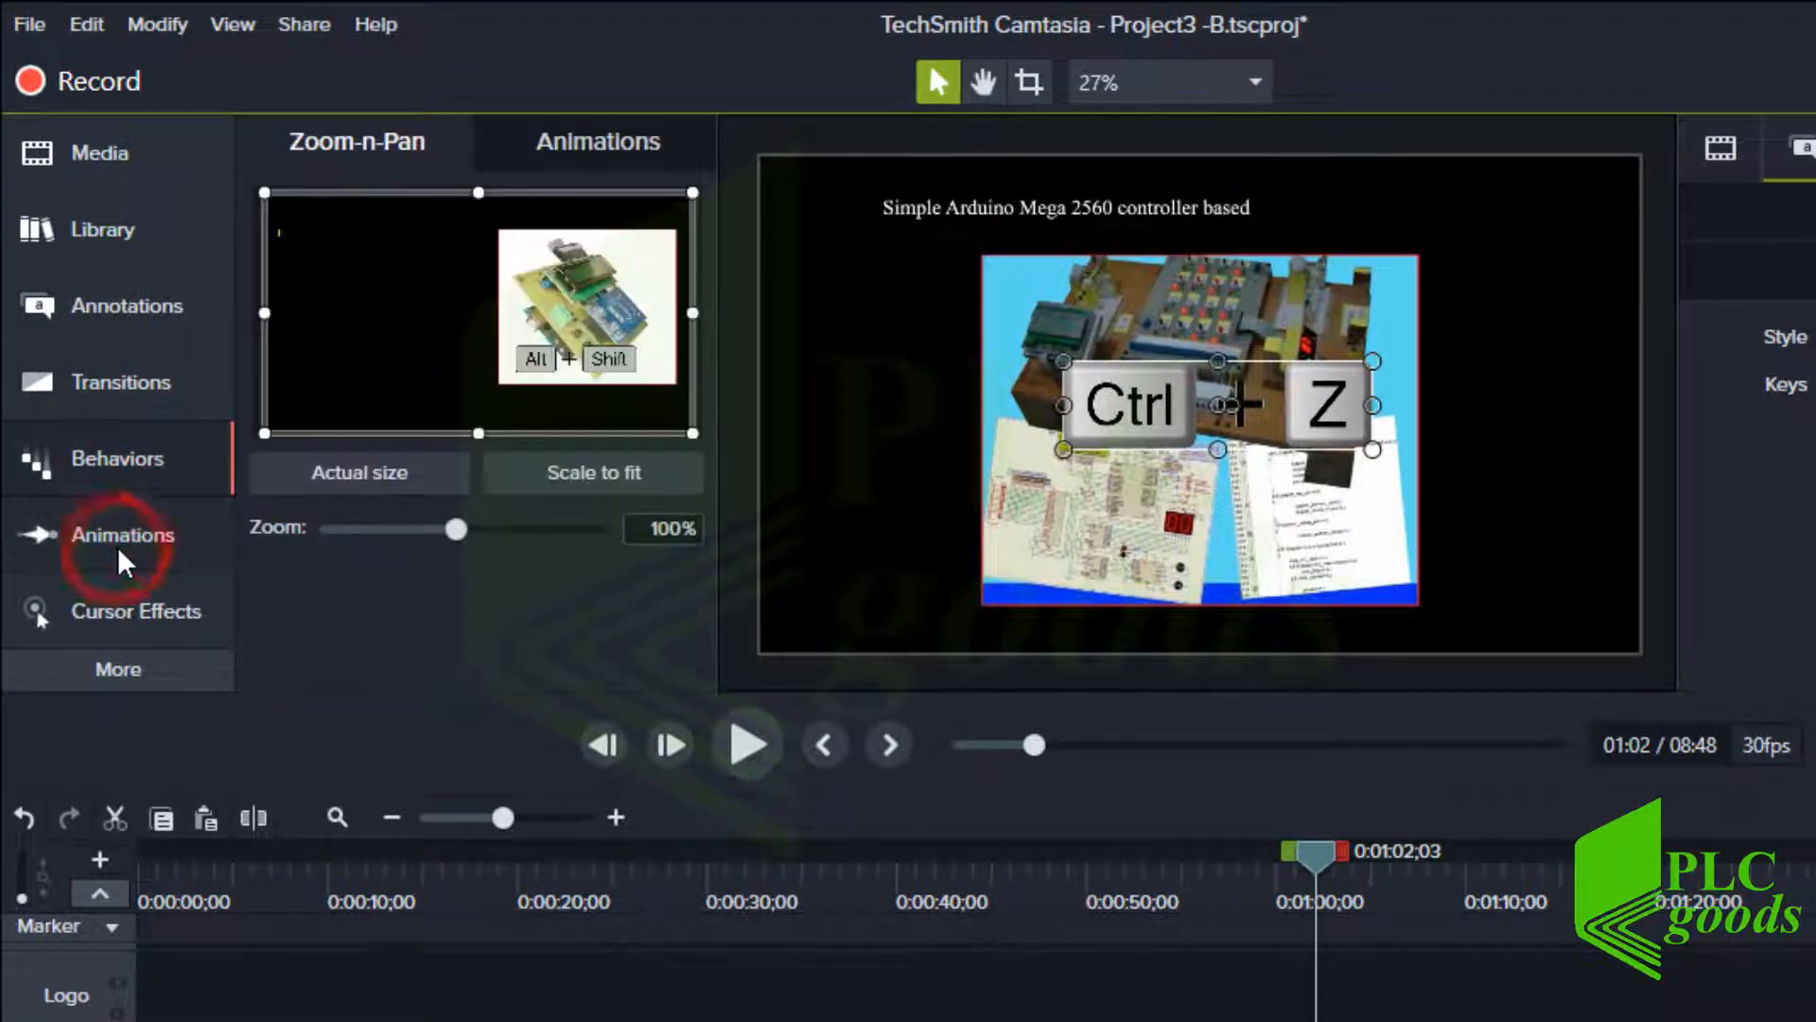
pyautogui.click(121, 605)
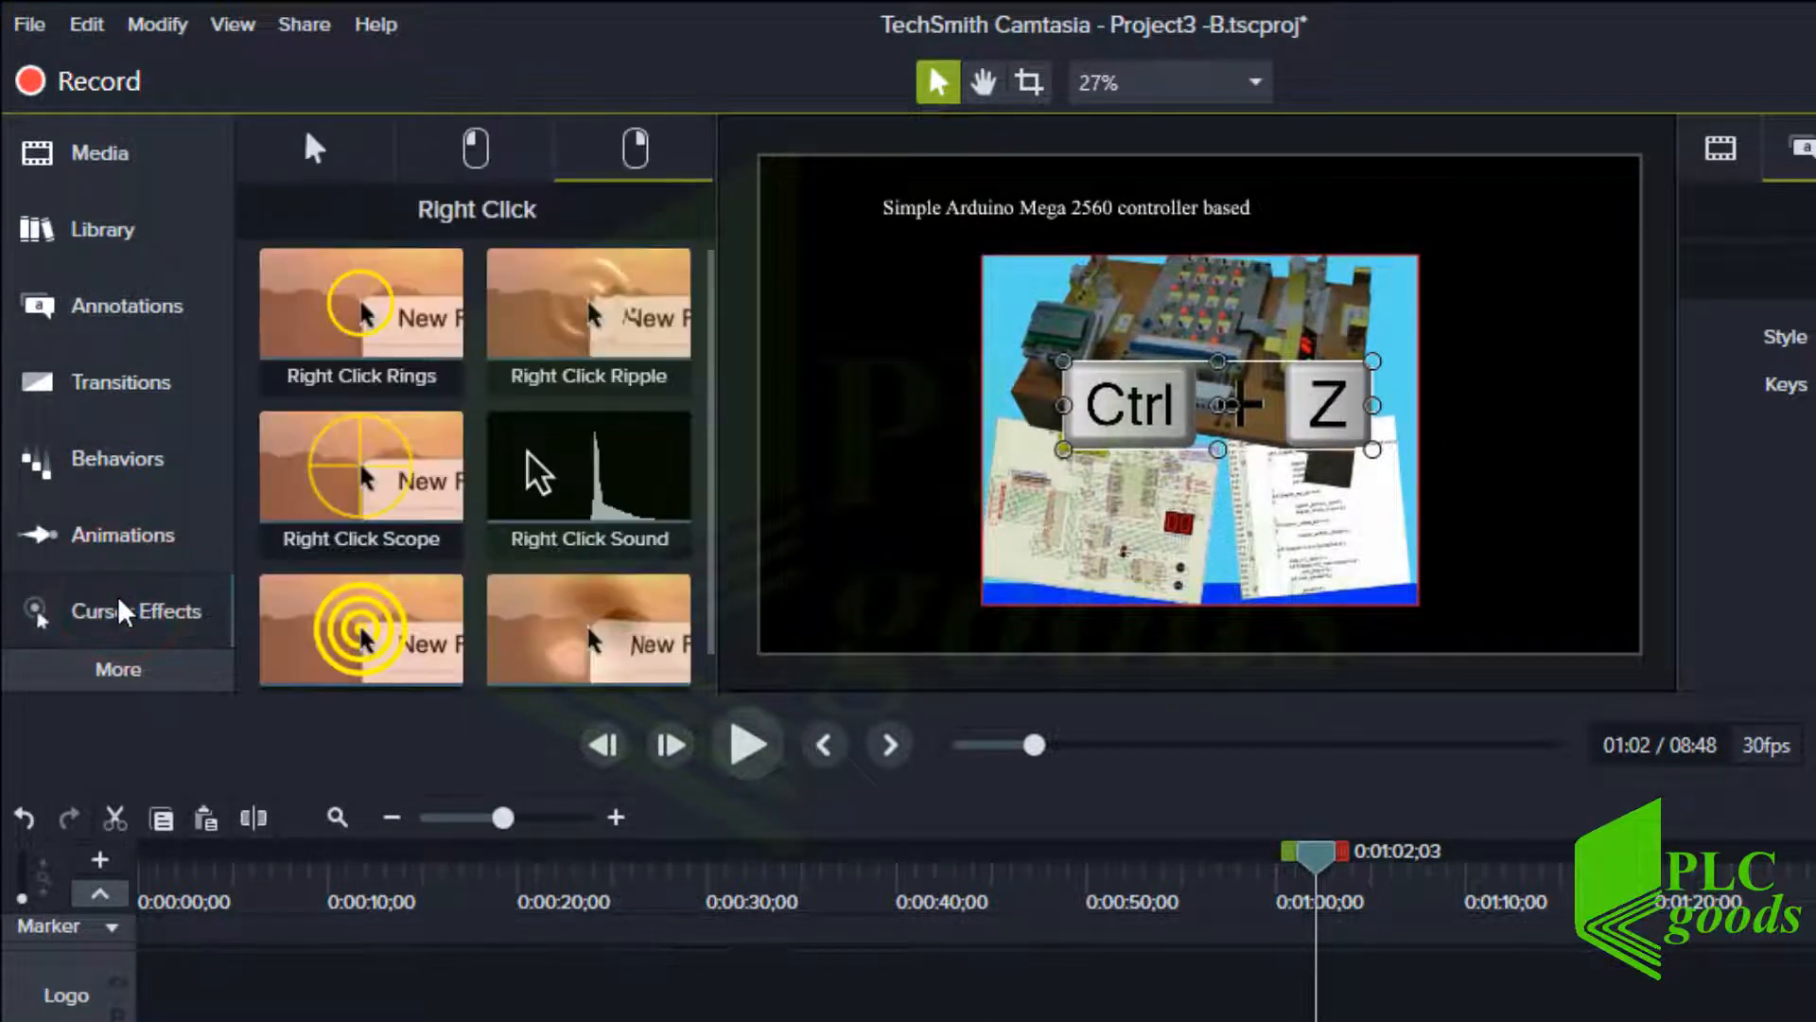